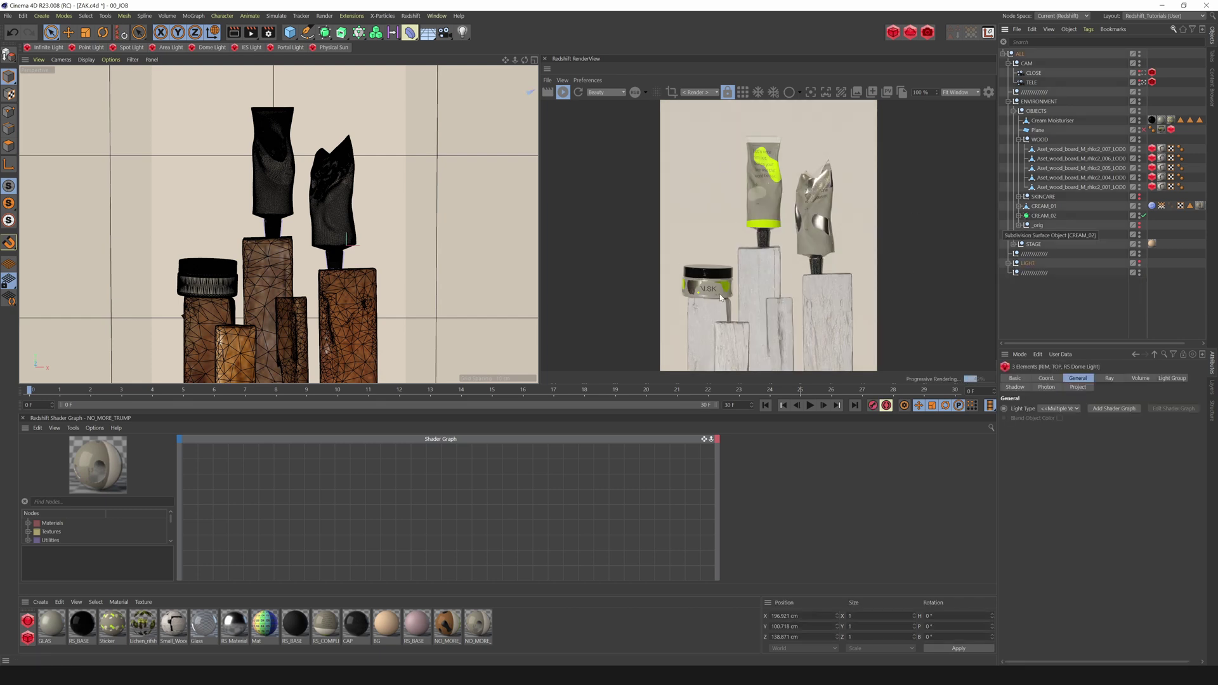
# Step: Stop the live render, show all four views, and give one a perspective overview of the stage with Hidden Line display
pyautogui.click(564, 93)
pyautogui.middleClick(457, 153)
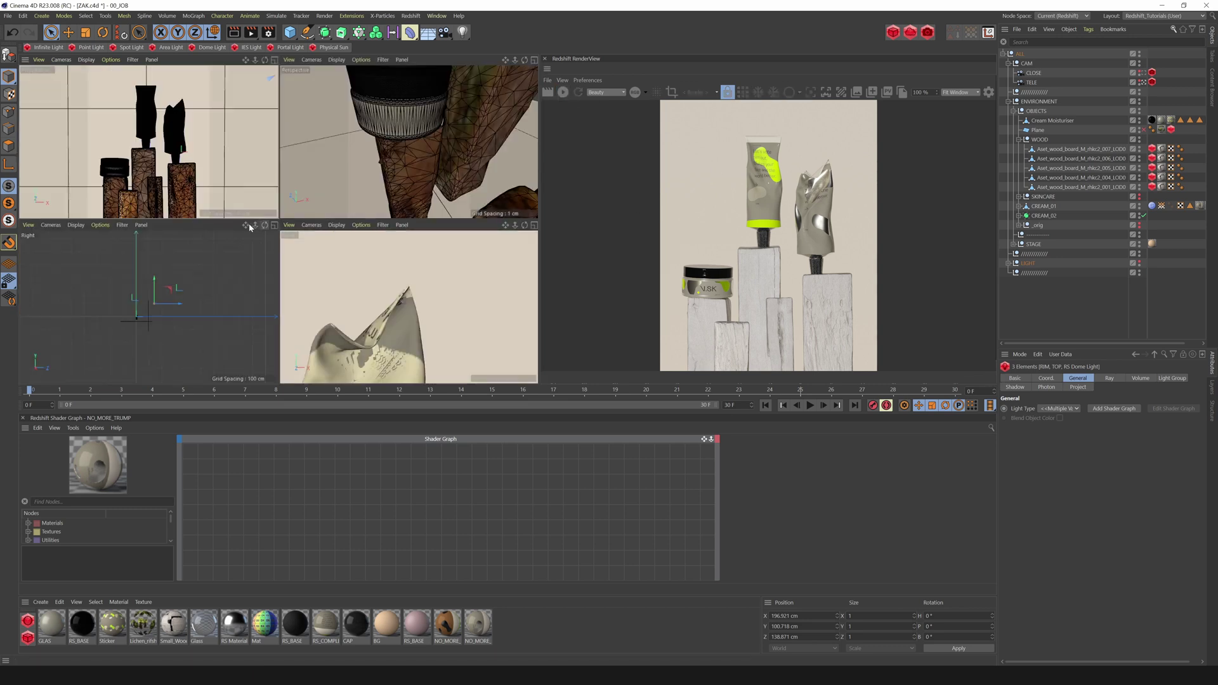
pyautogui.scroll(8, 150, 308)
pyautogui.click(75, 225)
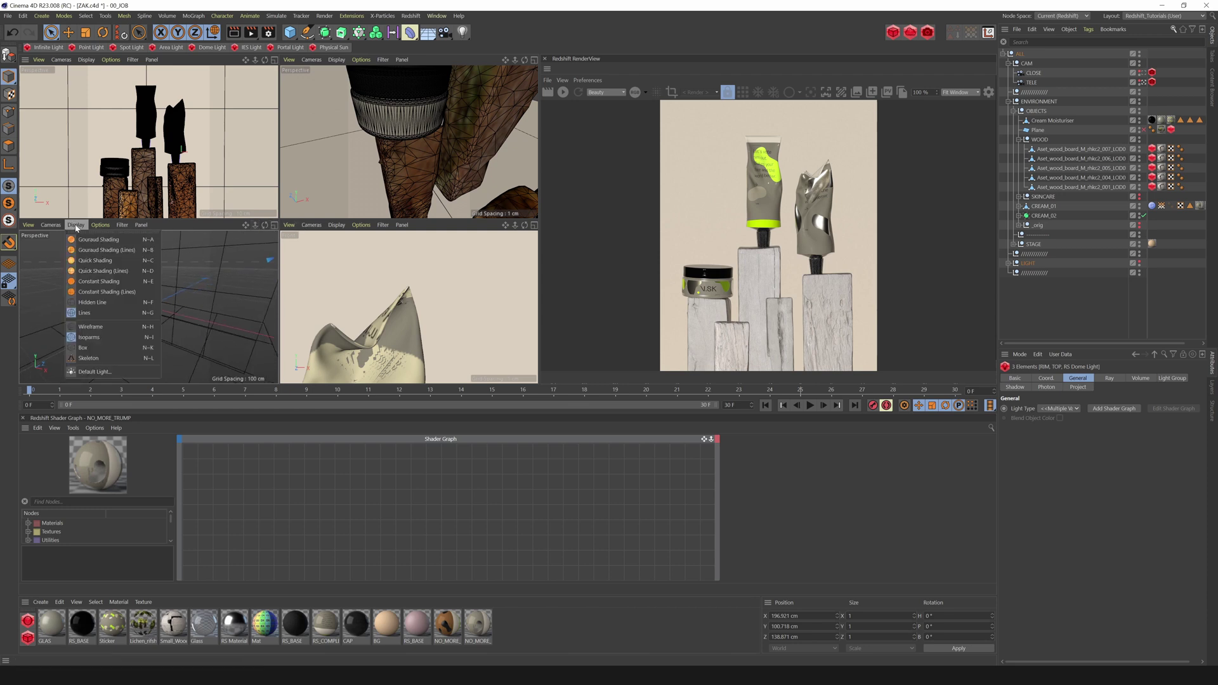
pyautogui.click(102, 303)
pyautogui.moveTo(265, 225)
pyautogui.mouseDown()
pyautogui.moveTo(294, 226)
pyautogui.moveTo(244, 240)
pyautogui.moveTo(250, 219)
pyautogui.moveTo(249, 247)
pyautogui.moveTo(261, 227)
pyautogui.moveTo(244, 229)
pyautogui.mouseUp()
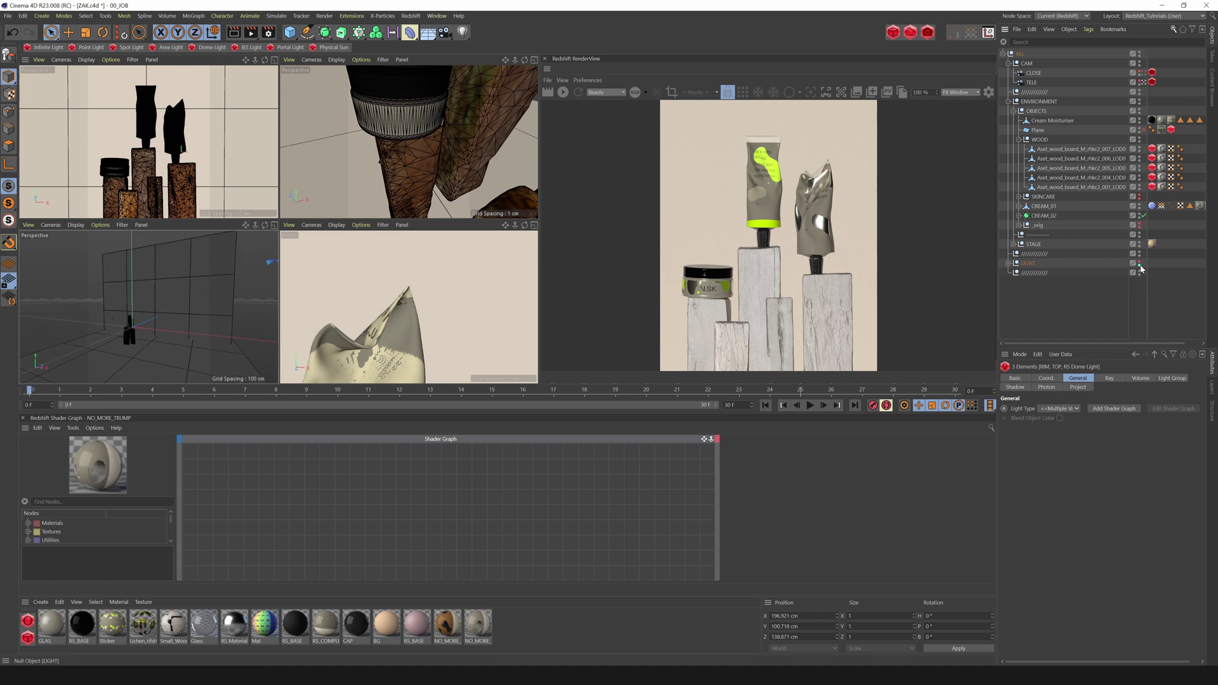
# Step: Collapse the ALL hierarchy, add a Redshift area light and scale it down to a tall rectangle about 42 × 81 cm
pyautogui.click(1004, 54)
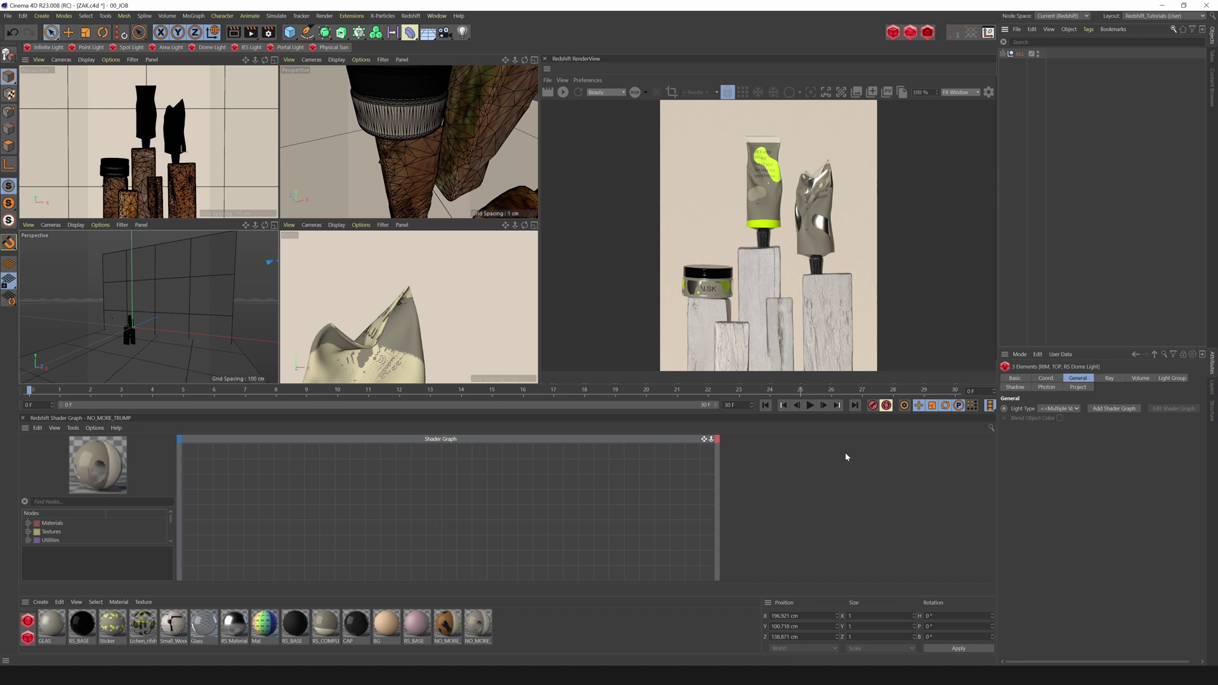
pyautogui.click(169, 47)
pyautogui.press('t')
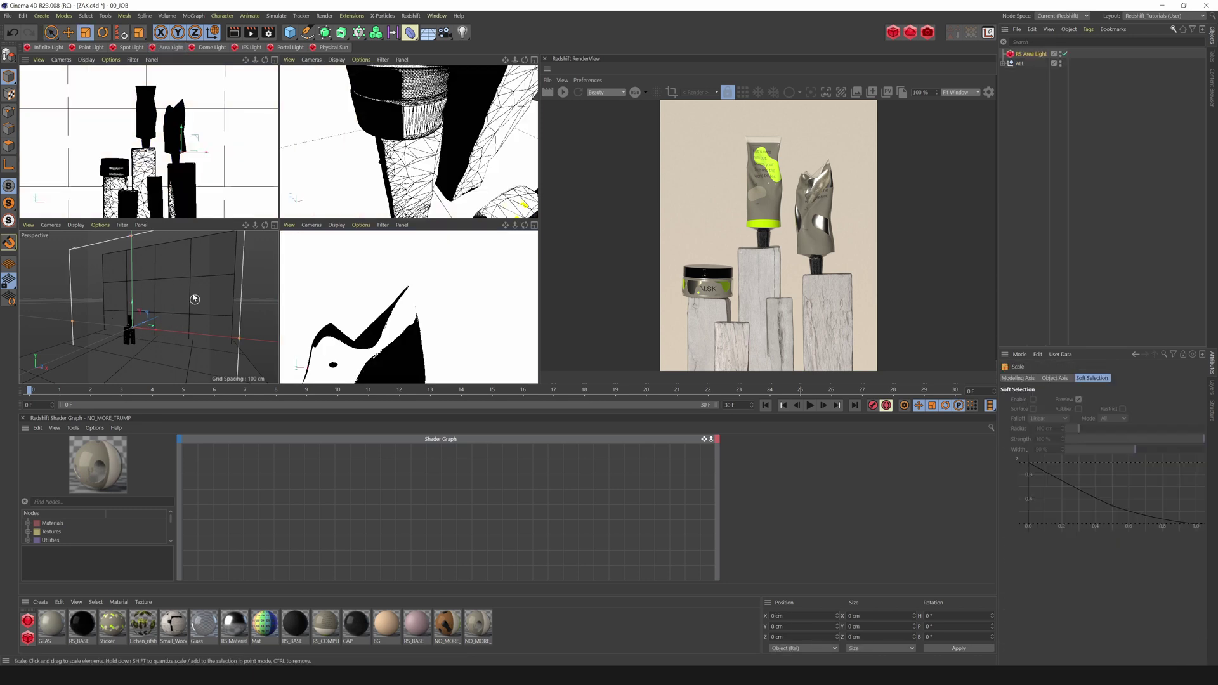
pyautogui.click(274, 225)
pyautogui.moveTo(389, 202); pyautogui.dragTo(100, 280)
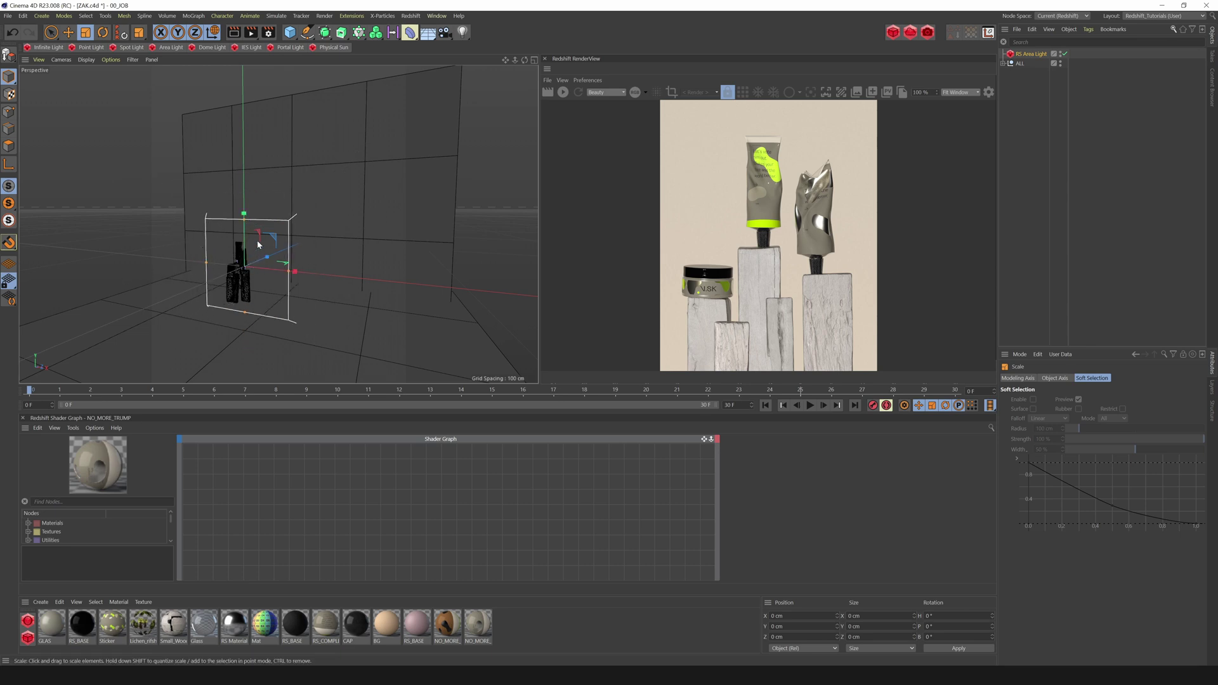
pyautogui.moveTo(267, 246); pyautogui.dragTo(169, 246)
# Step: Move the area light beside the products at about X -127, Y 58, Z 37 cm, rotated to heading -67° and pitch -13°
pyautogui.press('e')
pyautogui.moveTo(135, 193); pyautogui.dragTo(132, 136)
pyautogui.press('r')
pyautogui.moveTo(142, 185); pyautogui.dragTo(55, 177)
pyautogui.moveTo(162, 168); pyautogui.dragTo(143, 142)
pyautogui.hotkey('ctrl', 'z')
pyautogui.press('e')
# Step: Move the light farther out to about X -130, Y 73, Z 53 cm and tilt it to a pitch of about -20°
pyautogui.moveTo(525, 60); pyautogui.dragTo(636, 87)
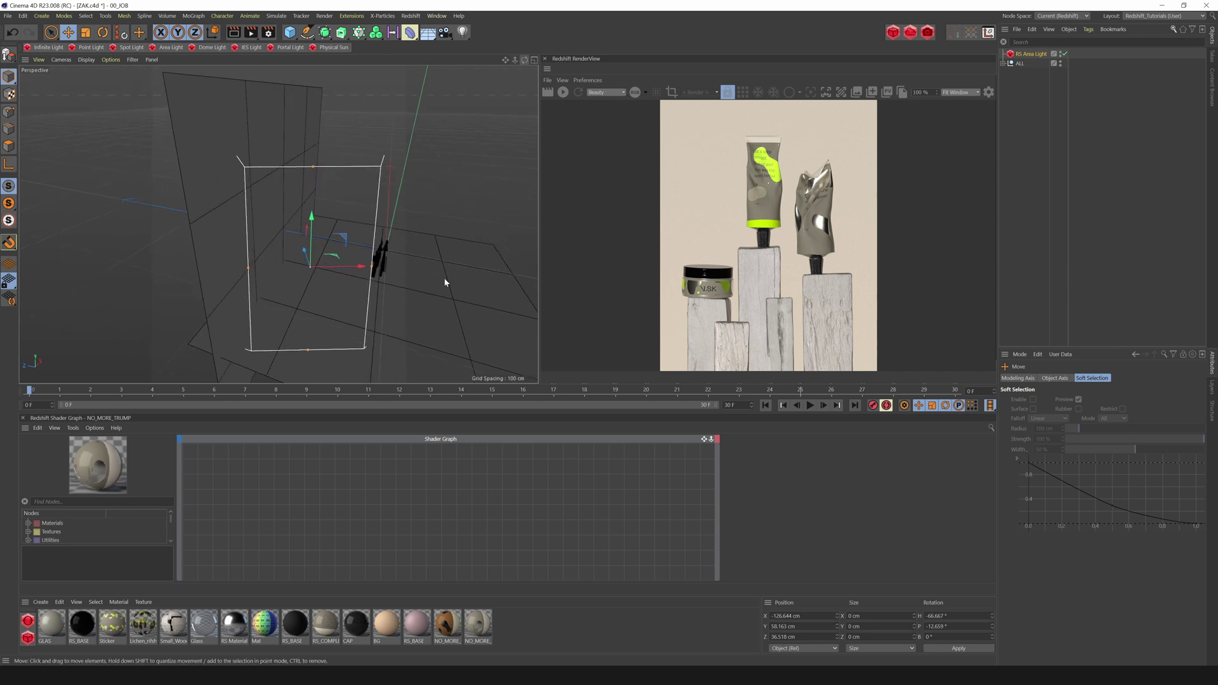
pyautogui.moveTo(368, 268); pyautogui.dragTo(322, 267)
pyautogui.moveTo(270, 229); pyautogui.dragTo(270, 203)
pyautogui.press('r')
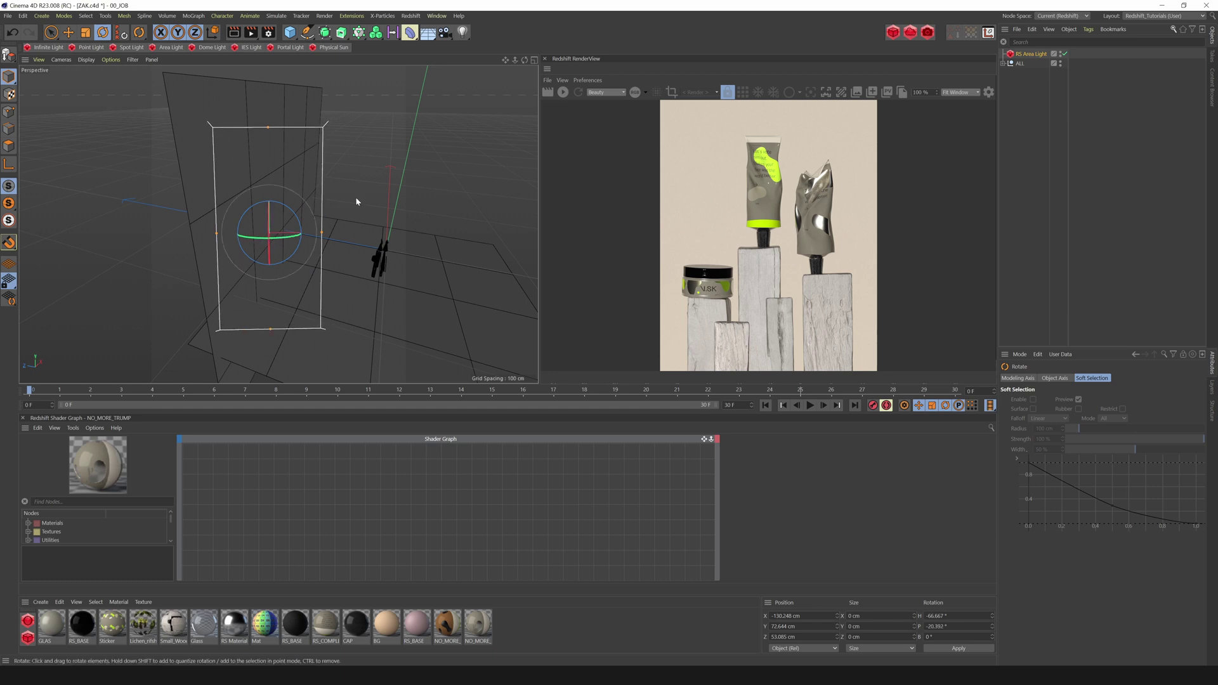
pyautogui.moveTo(525, 60); pyautogui.dragTo(463, 45)
# Step: Start the live render and lower the area light's intensity multiplier to 16.59
pyautogui.click(563, 92)
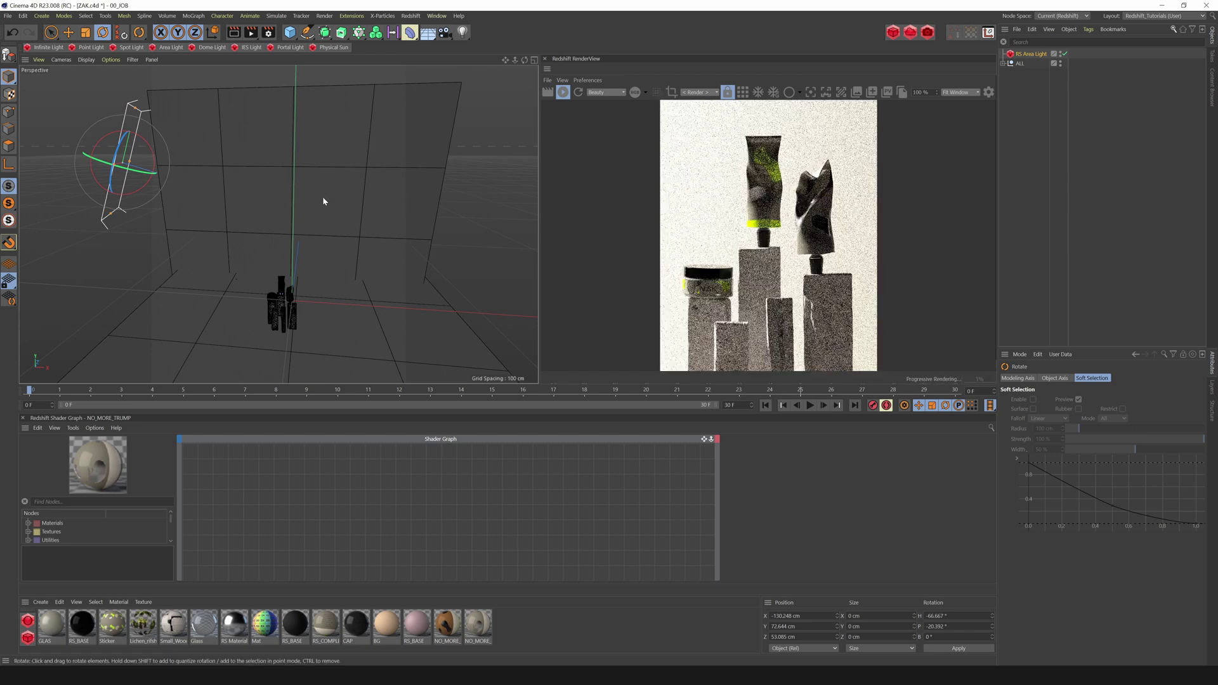
pyautogui.click(1035, 55)
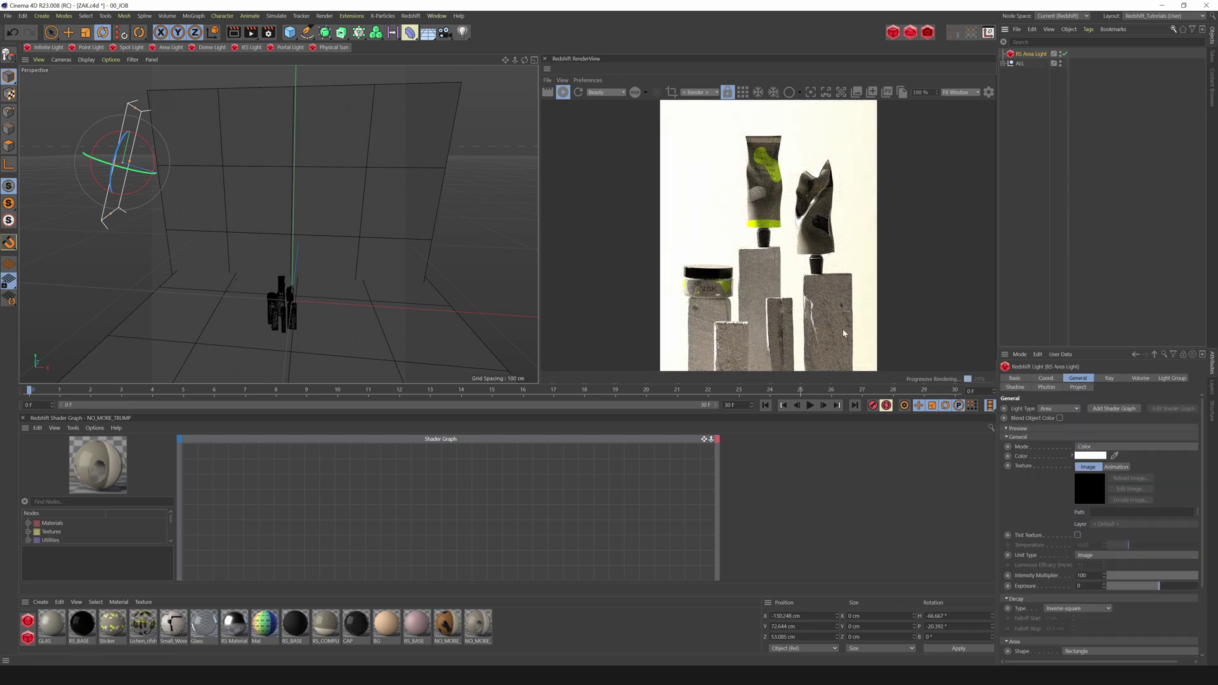
pyautogui.moveTo(1141, 577)
pyautogui.mouseDown()
pyautogui.moveTo(1115, 576)
pyautogui.moveTo(1126, 578)
pyautogui.mouseUp()
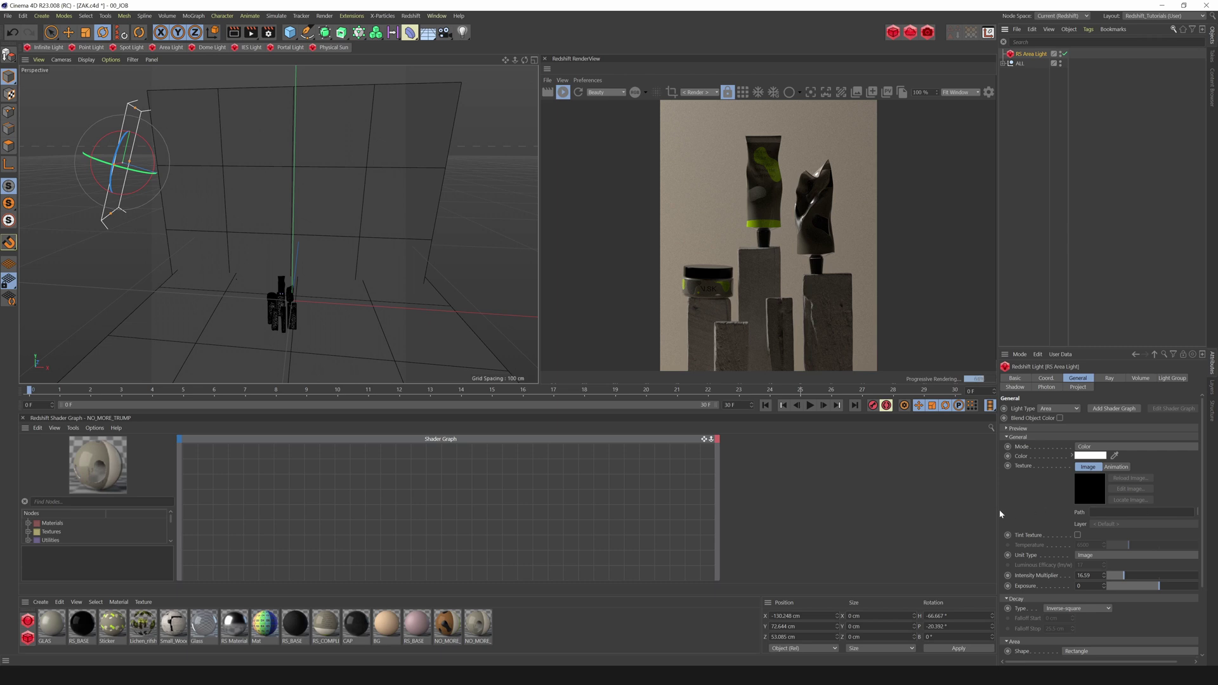
# Step: Use Blurry_And_Palm_Leaf_00000.png as the light's texture, with Simple animation mode and automatically detected frames
pyautogui.moveTo(998, 510); pyautogui.dragTo(956, 510)
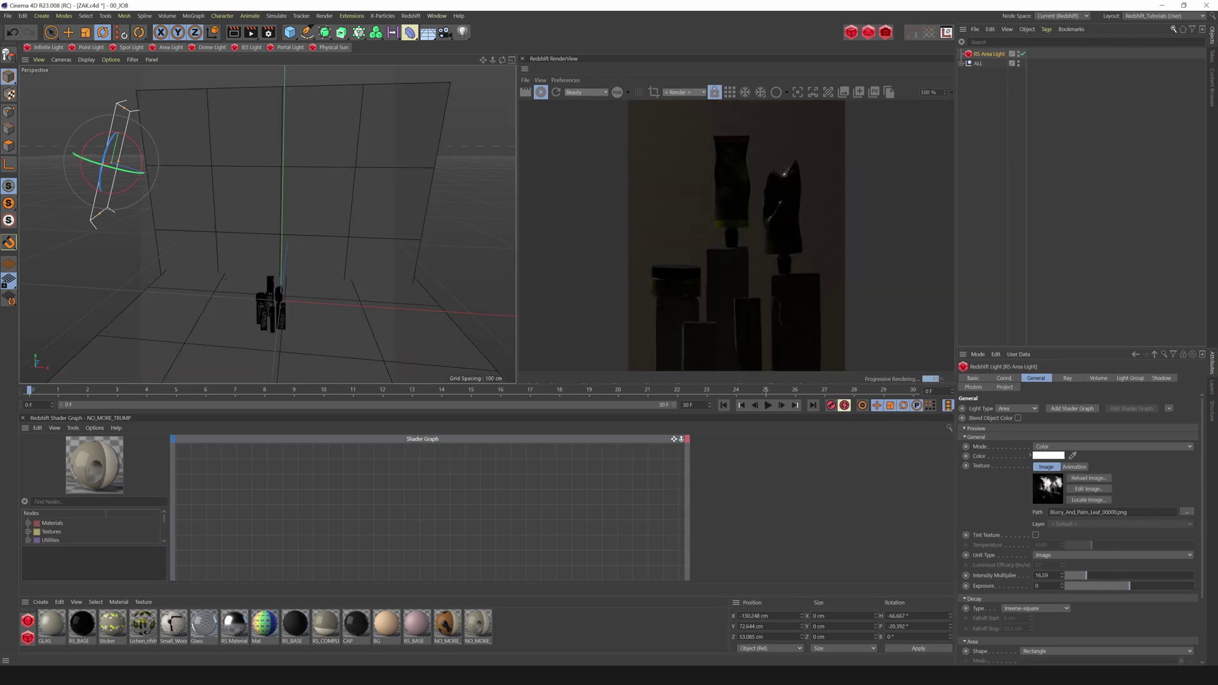
pyautogui.moveTo(1203, 498); pyautogui.dragTo(1204, 495)
pyautogui.click(1074, 467)
pyautogui.click(1108, 513)
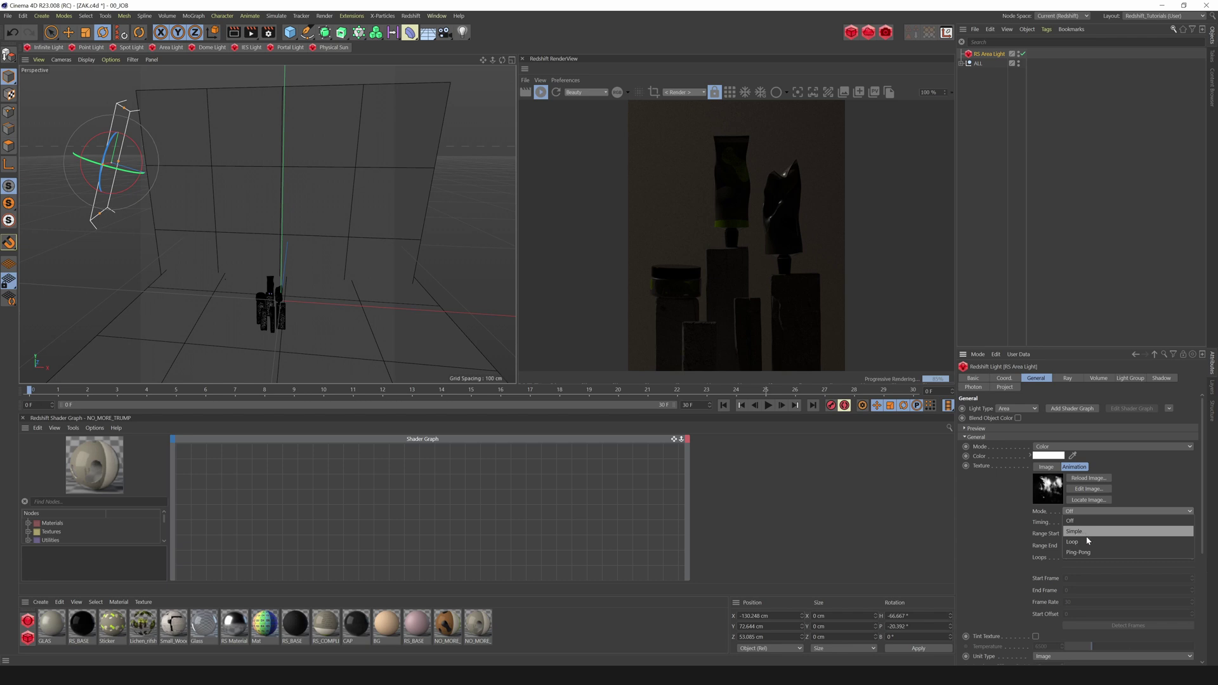
pyautogui.click(1085, 532)
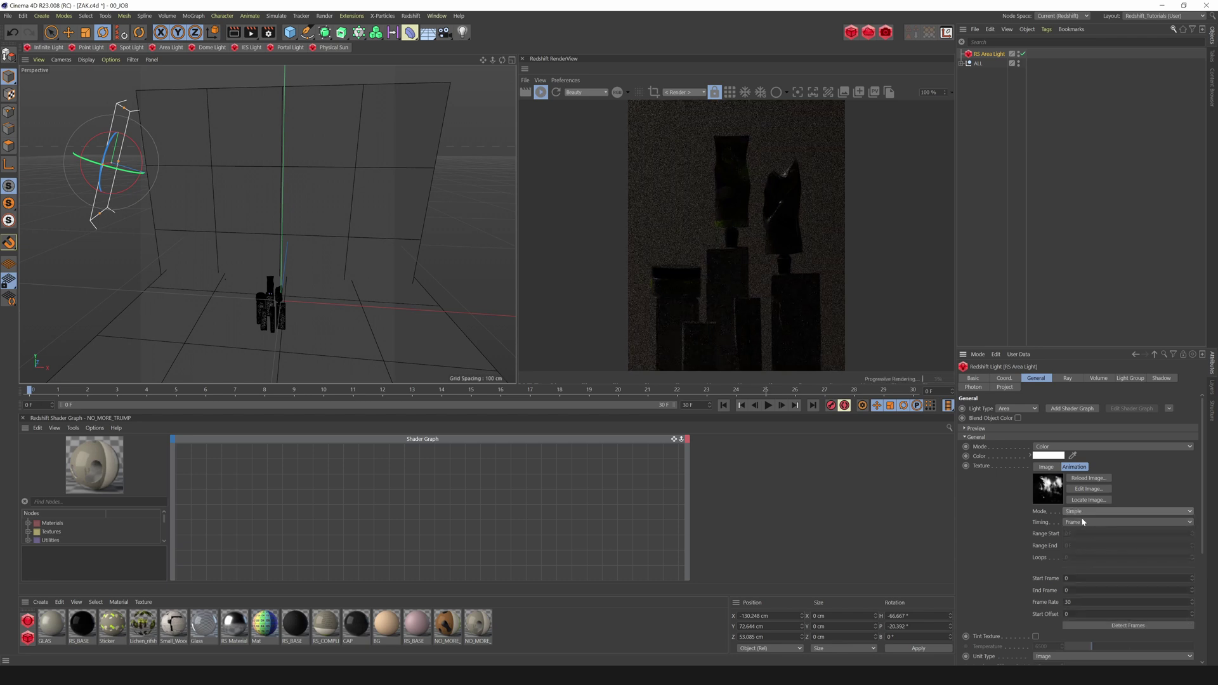
pyautogui.click(1120, 628)
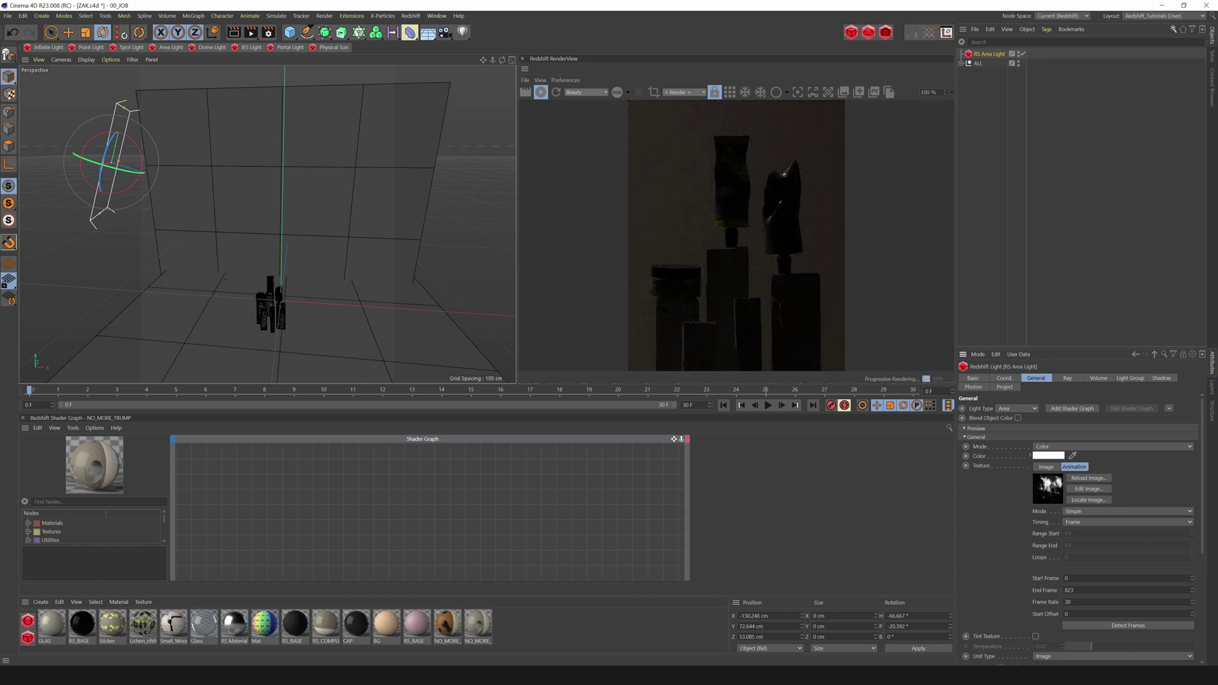
# Step: Reduce the area light's Spread to 0 so the leaf texture projects sharply
pyautogui.click(1011, 379)
pyautogui.click(1044, 380)
pyautogui.scroll(-4, 1204, 498)
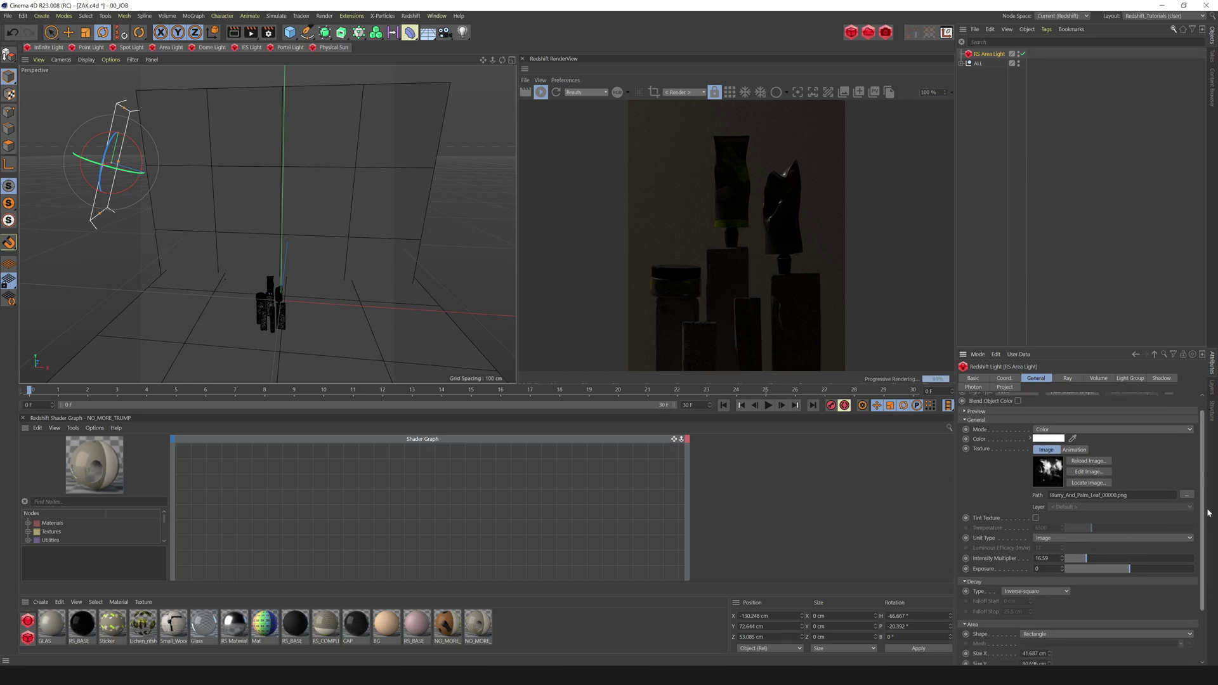
pyautogui.moveTo(1102, 648); pyautogui.dragTo(1052, 648)
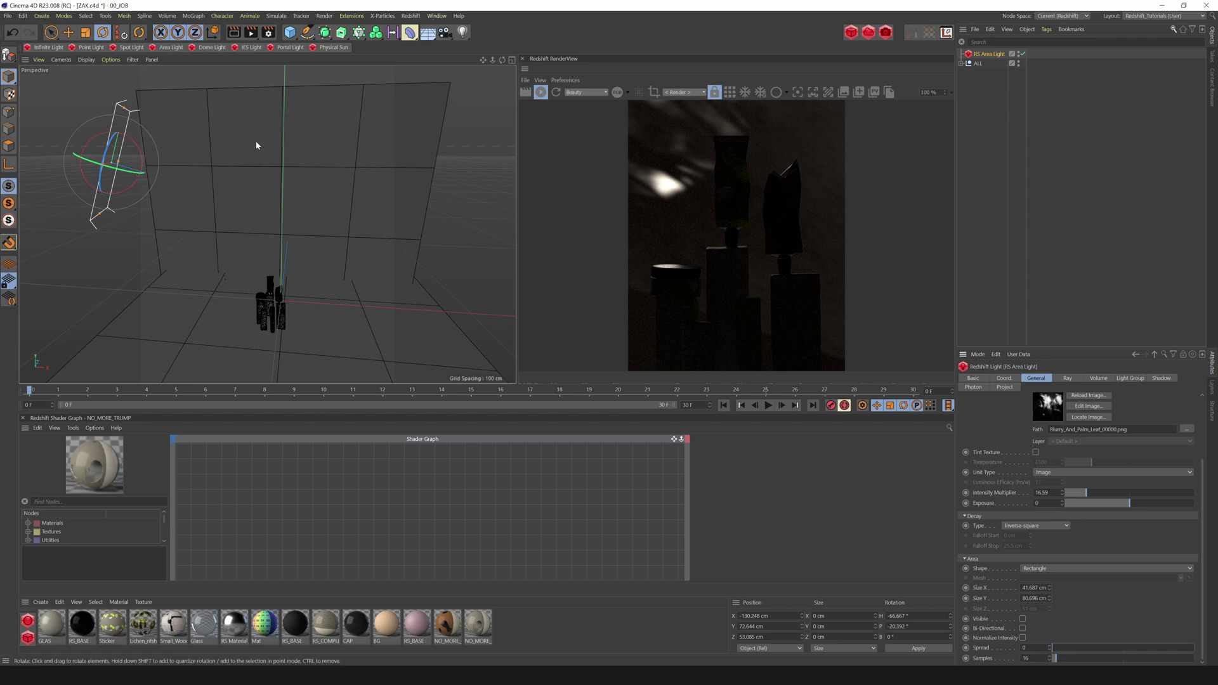
# Step: Lower and rotate the light to about X -143, Y 47, Z 58 cm, with heading -72°, pitch -20° and bank -2°
pyautogui.moveTo(120, 160); pyautogui.dragTo(114, 209)
pyautogui.press('e')
pyautogui.press('r')
pyautogui.press('e')
pyautogui.press('r')
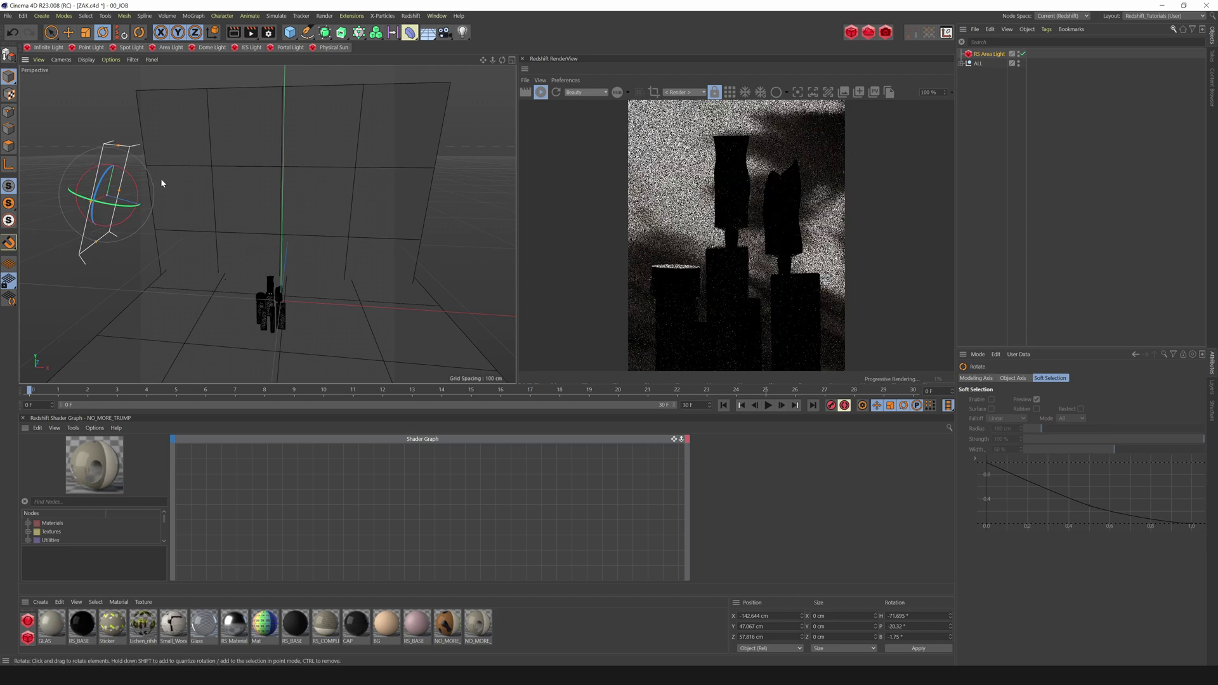
# Step: Shift the leaf projection on the backdrop by moving the light to about X -145, Y 41, Z 58 cm
pyautogui.press('e')
pyautogui.moveTo(115, 161); pyautogui.dragTo(115, 163)
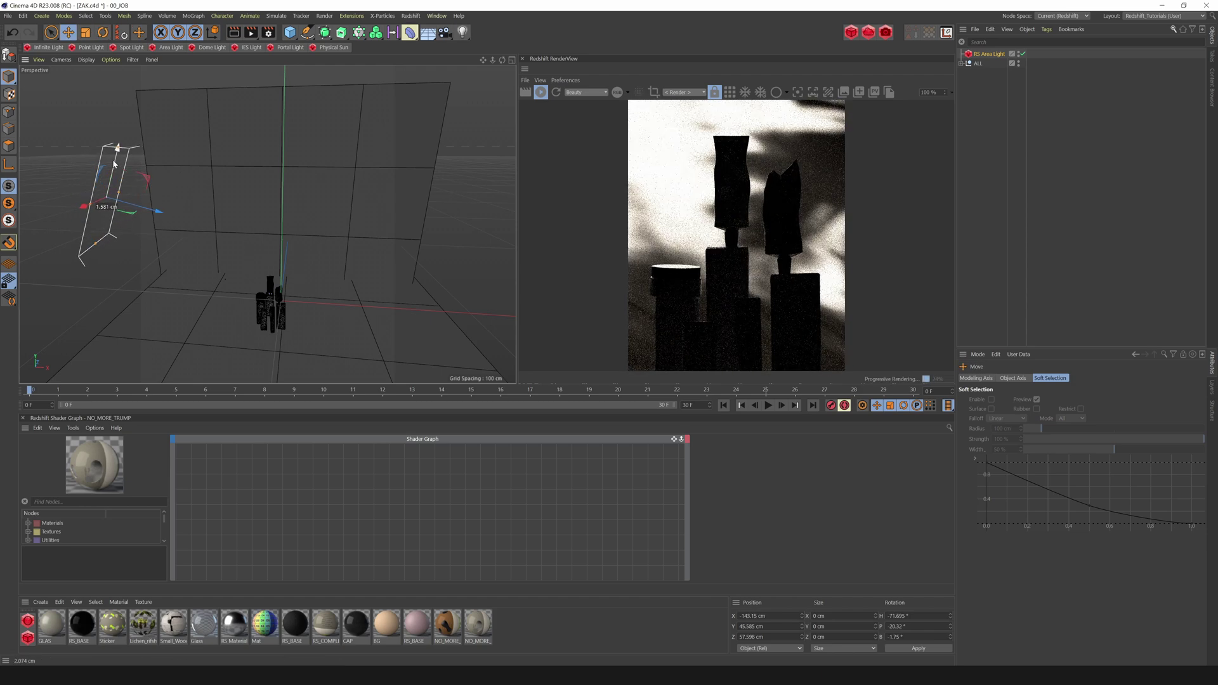
pyautogui.press('r')
pyautogui.press('e')
pyautogui.moveTo(86, 206); pyautogui.dragTo(81, 206)
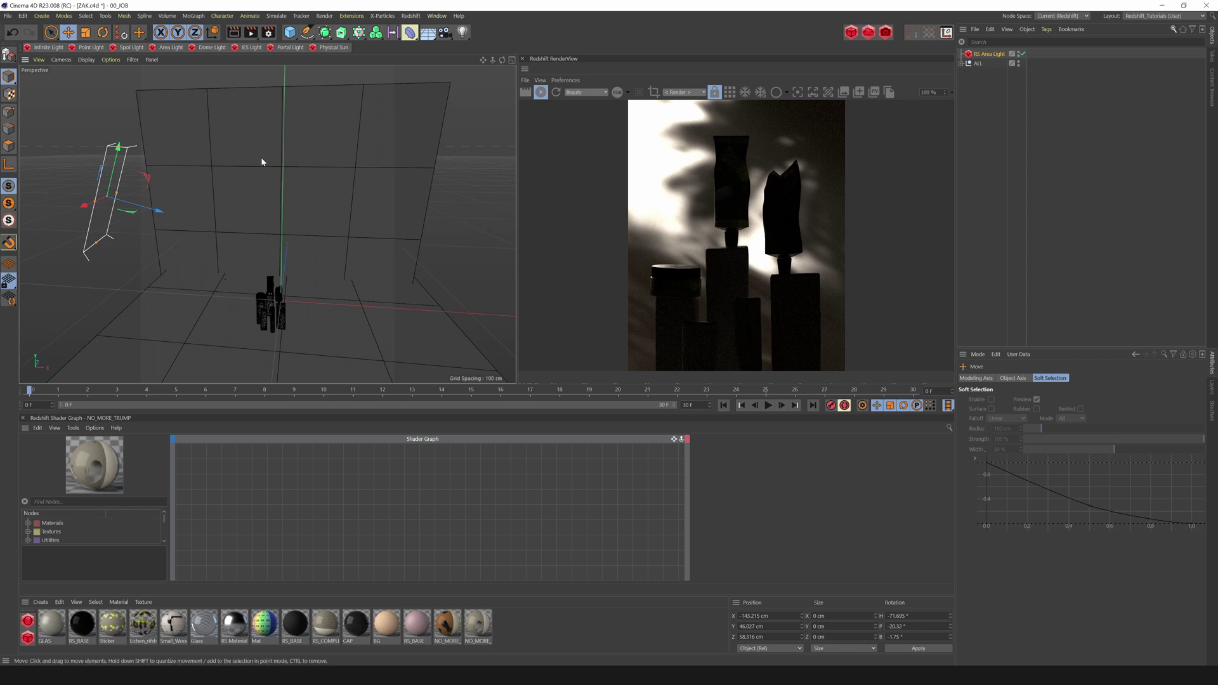
pyautogui.moveTo(115, 163); pyautogui.dragTo(113, 168)
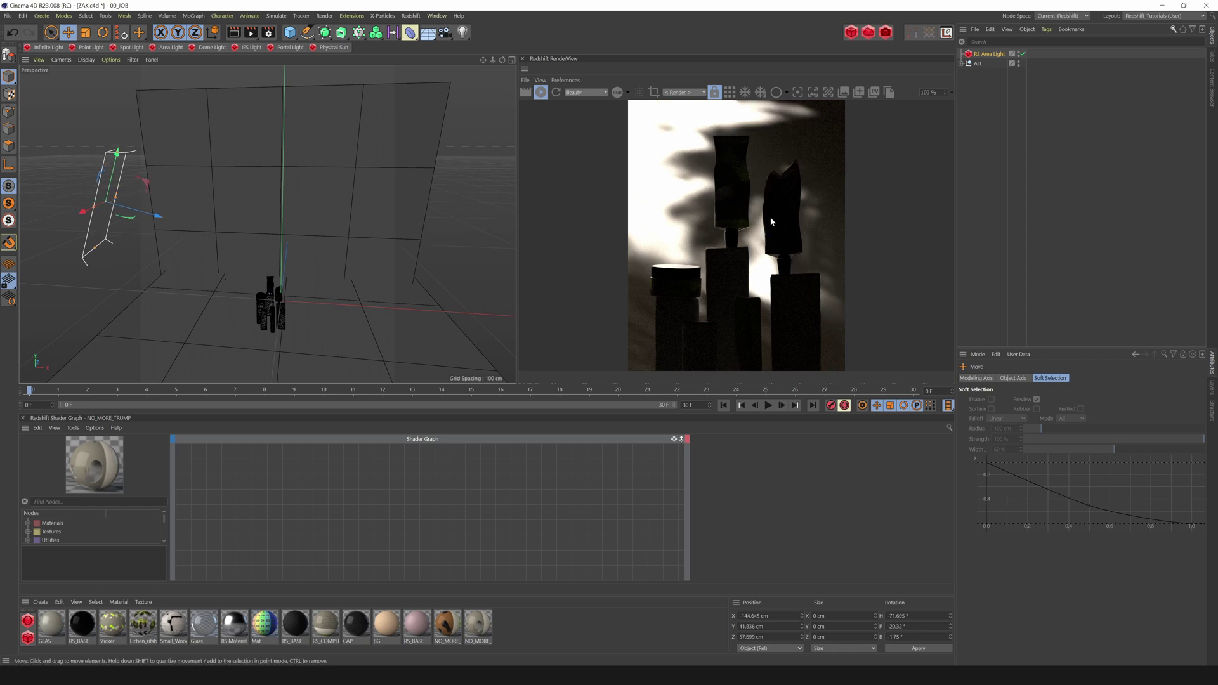
# Step: Reposition the light at about X -143, Y 46, Z 58 cm and tilt it to a pitch of about -24°
pyautogui.moveTo(118, 210); pyautogui.dragTo(82, 214)
pyautogui.moveTo(115, 172)
pyautogui.mouseDown()
pyautogui.moveTo(130, 178)
pyautogui.moveTo(116, 173)
pyautogui.mouseUp()
pyautogui.press('r')
pyautogui.press('e')
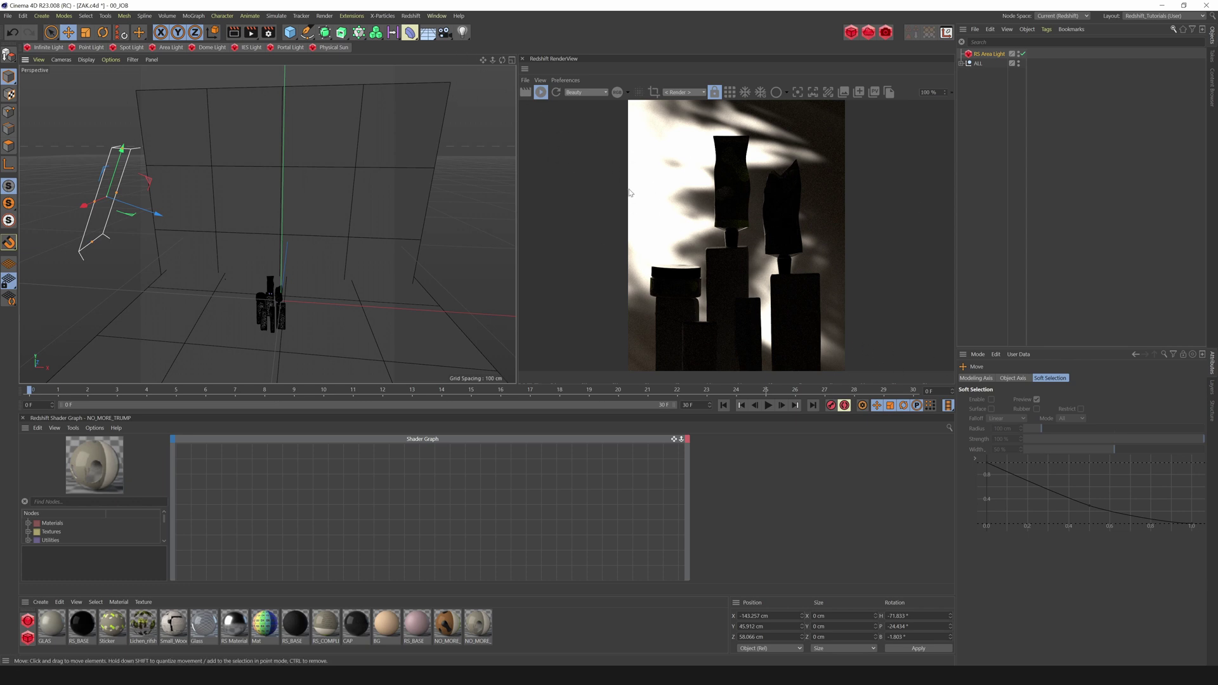
# Step: Dim the area light to an intensity multiplier of 2.76 and exposure of -0.11, and rename it BG Projector
pyautogui.click(988, 54)
pyautogui.moveTo(1095, 581); pyautogui.dragTo(1069, 578)
pyautogui.click(1129, 588)
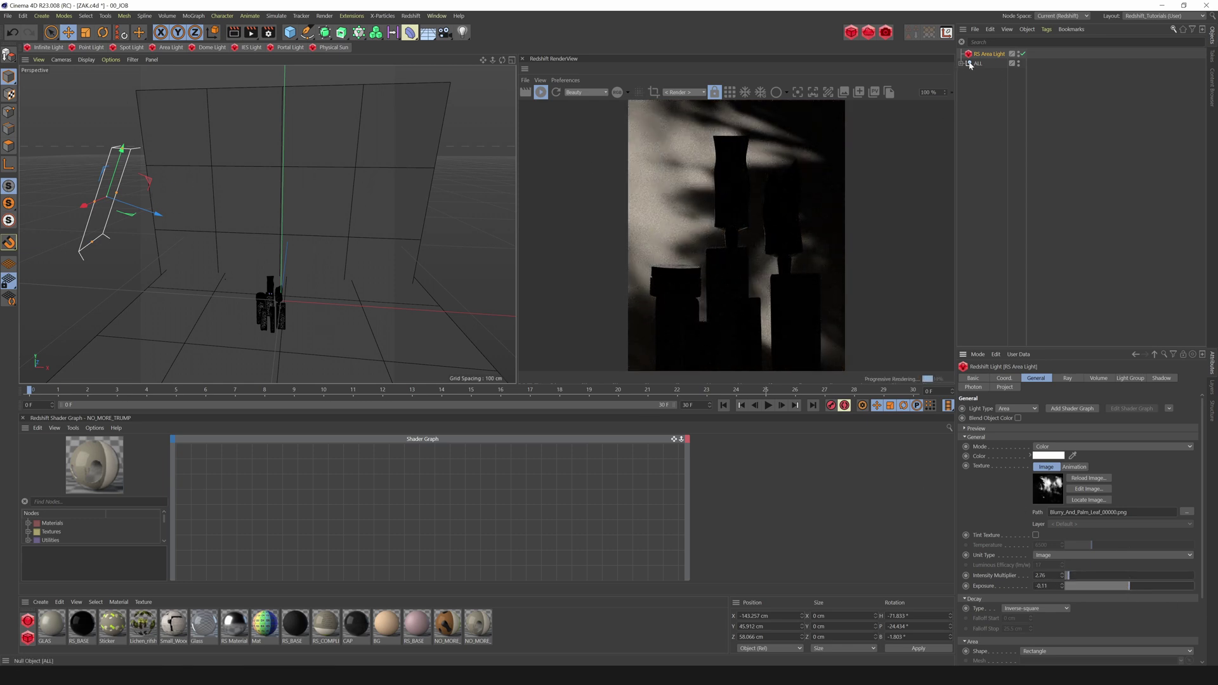
pyautogui.write('BG Projector')
pyautogui.press('Return')
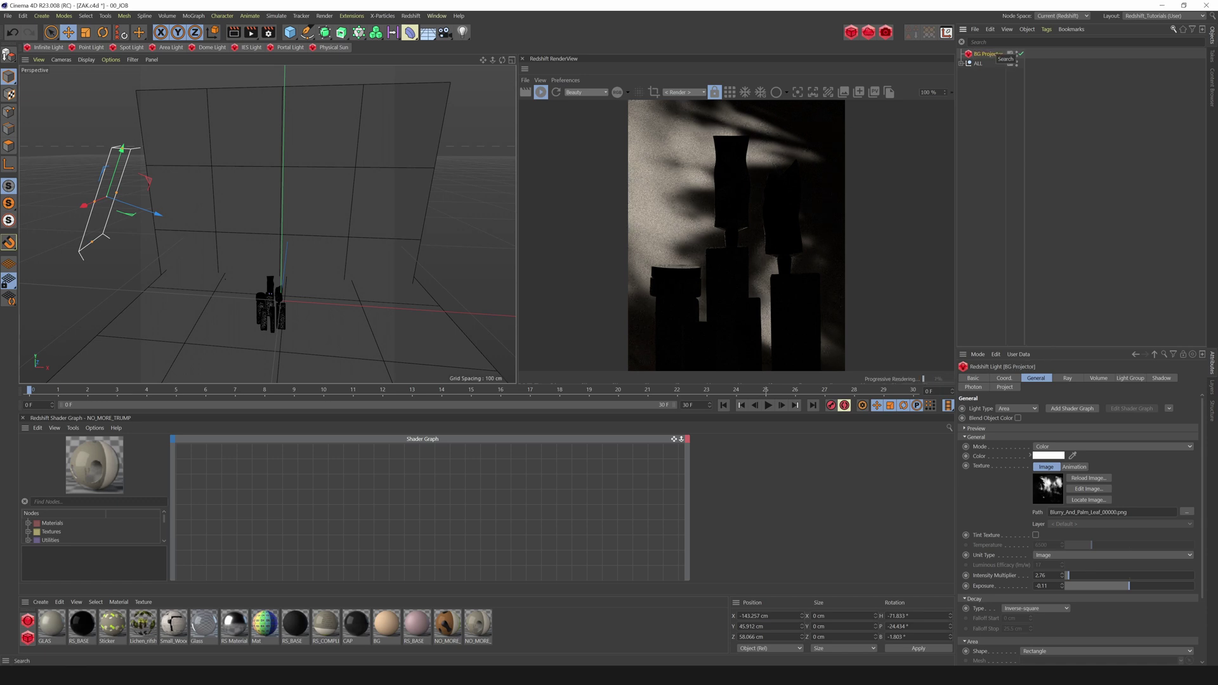
# Step: Raise BG Projector to about X -135, Y 60, Z 61 cm and tilt it to a pitch of about -30°
pyautogui.moveTo(119, 165); pyautogui.dragTo(119, 163)
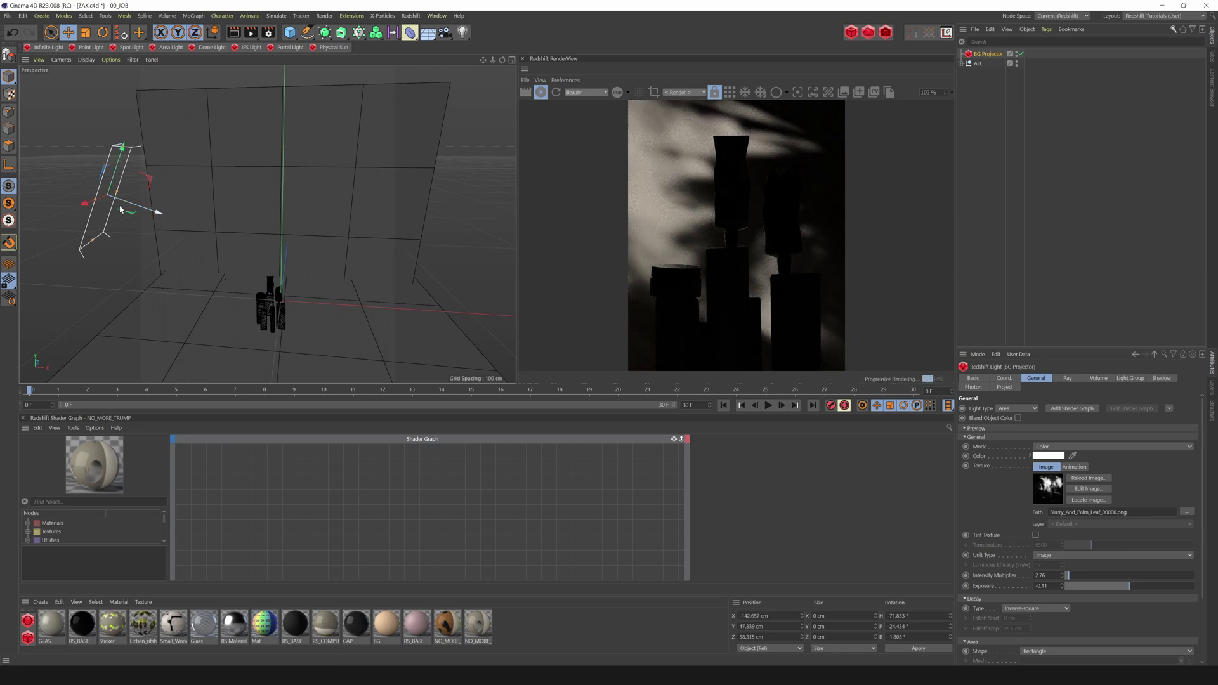
pyautogui.press('r')
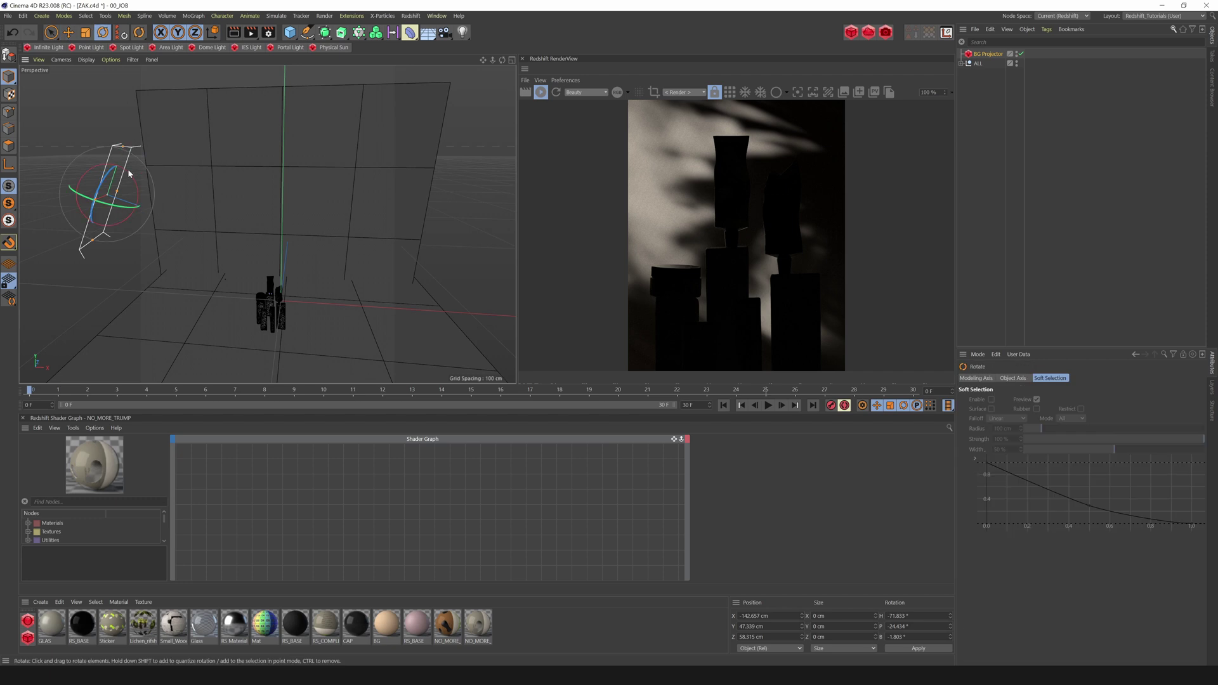
pyautogui.moveTo(131, 177); pyautogui.dragTo(93, 185)
pyautogui.press('e')
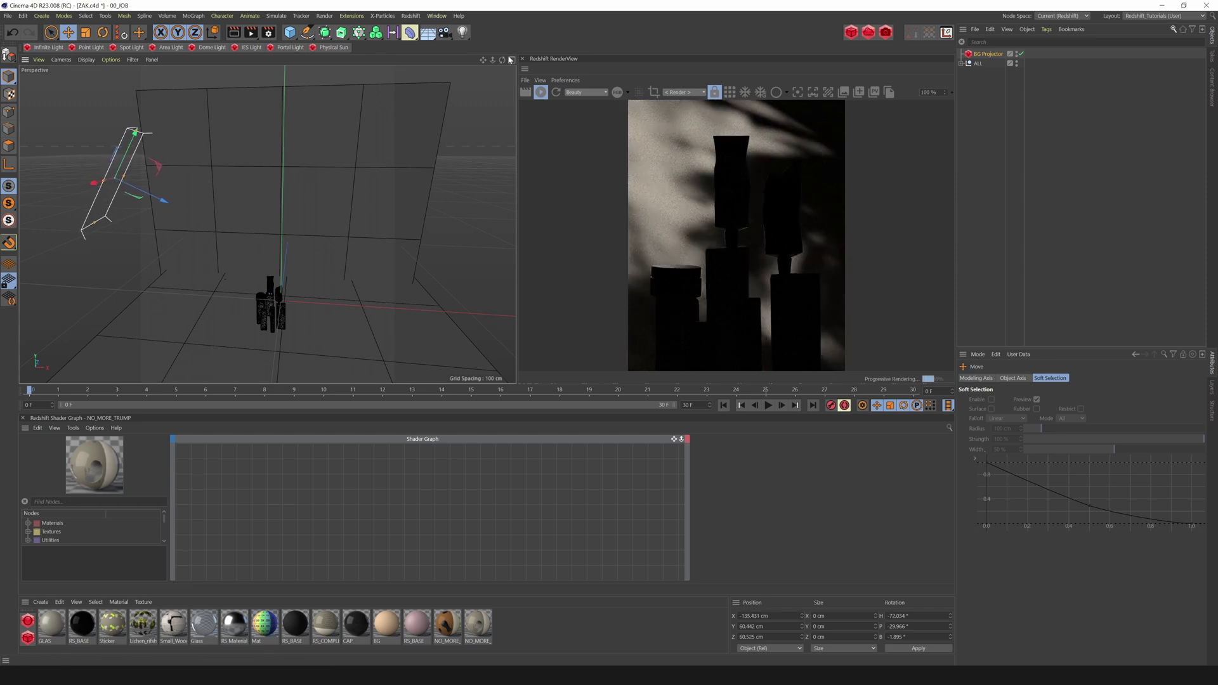
# Step: Nudge BG Projector to about X -136, Y 59, Z 60 cm and set its exposure to -1.728
pyautogui.moveTo(502, 61); pyautogui.dragTo(577, 61)
pyautogui.moveTo(273, 221); pyautogui.dragTo(248, 191)
pyautogui.moveTo(502, 60); pyautogui.dragTo(429, 61)
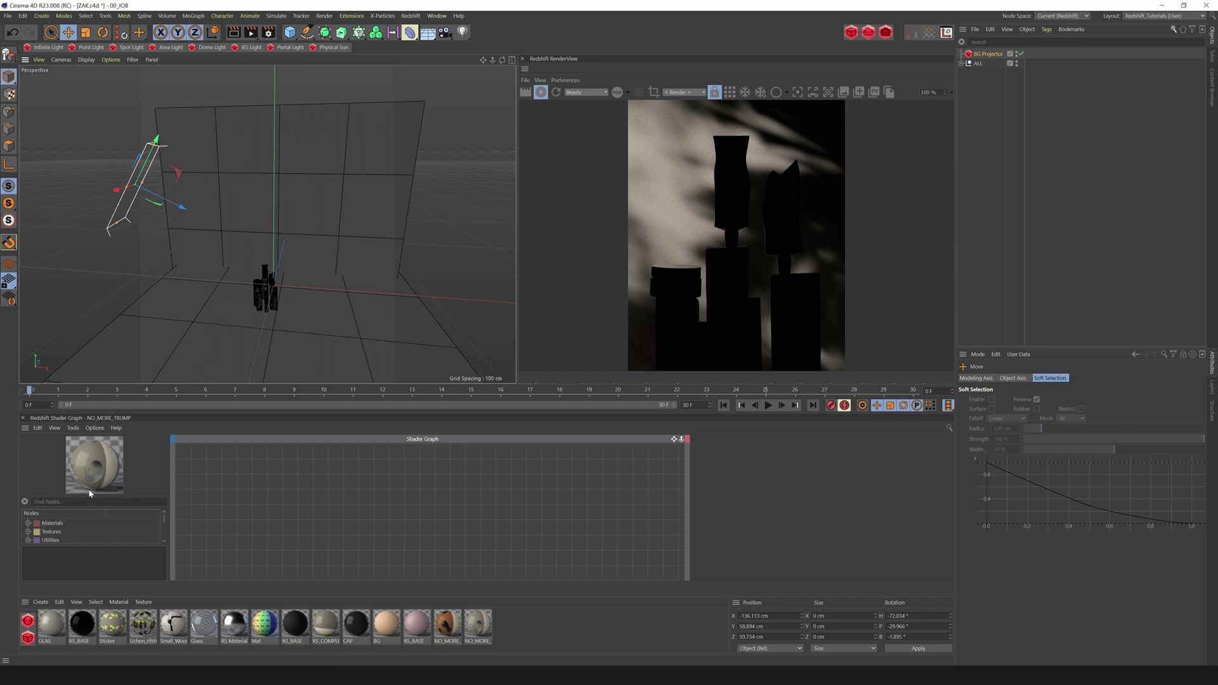
pyautogui.click(994, 55)
pyautogui.moveTo(1129, 587); pyautogui.dragTo(1121, 590)
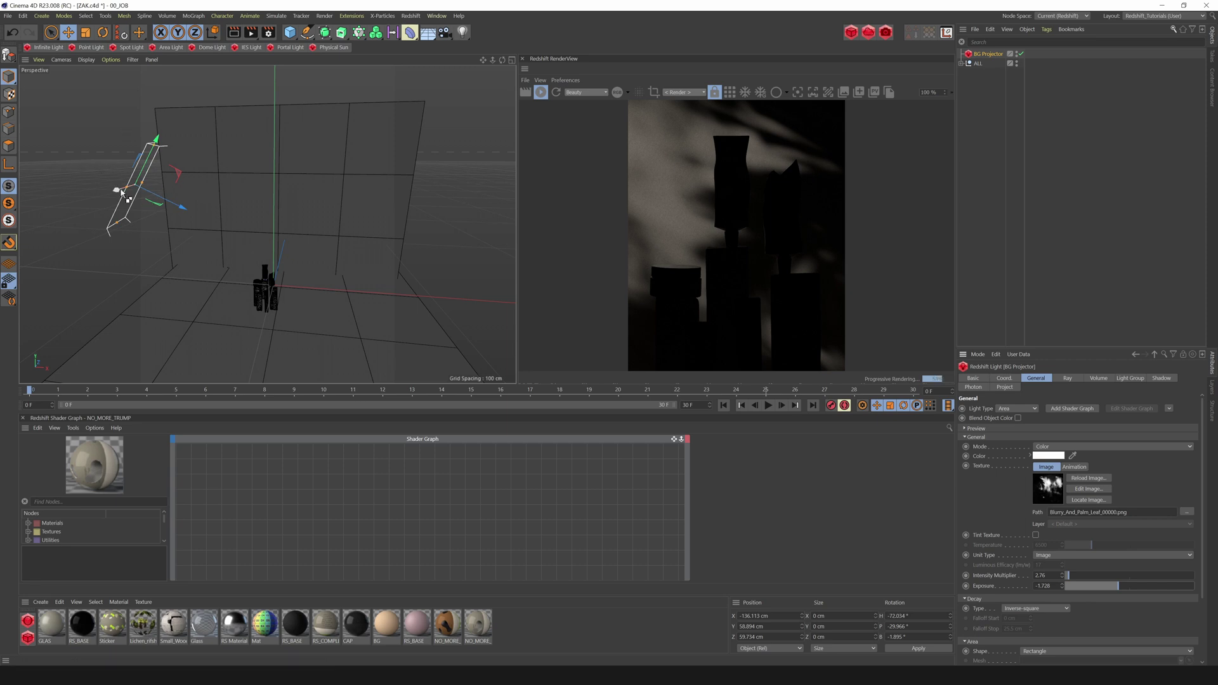
# Step: Duplicate BG Projector and place the copy at about X -116, Y 61, Z 0 cm with a heading of about -69°
pyautogui.moveTo(118, 195)
pyautogui.keyDown('ctrl'); pyautogui.mouseDown()
pyautogui.moveTo(78, 207)
pyautogui.moveTo(106, 204)
pyautogui.mouseUp(); pyautogui.keyUp('ctrl')
pyautogui.hotkey('ctrl', 'z')
pyautogui.press('r')
# Step: Look through the duplicated light as the camera and aim it at the products from about X -84, Y 58, Z -66 cm
pyautogui.click(61, 59)
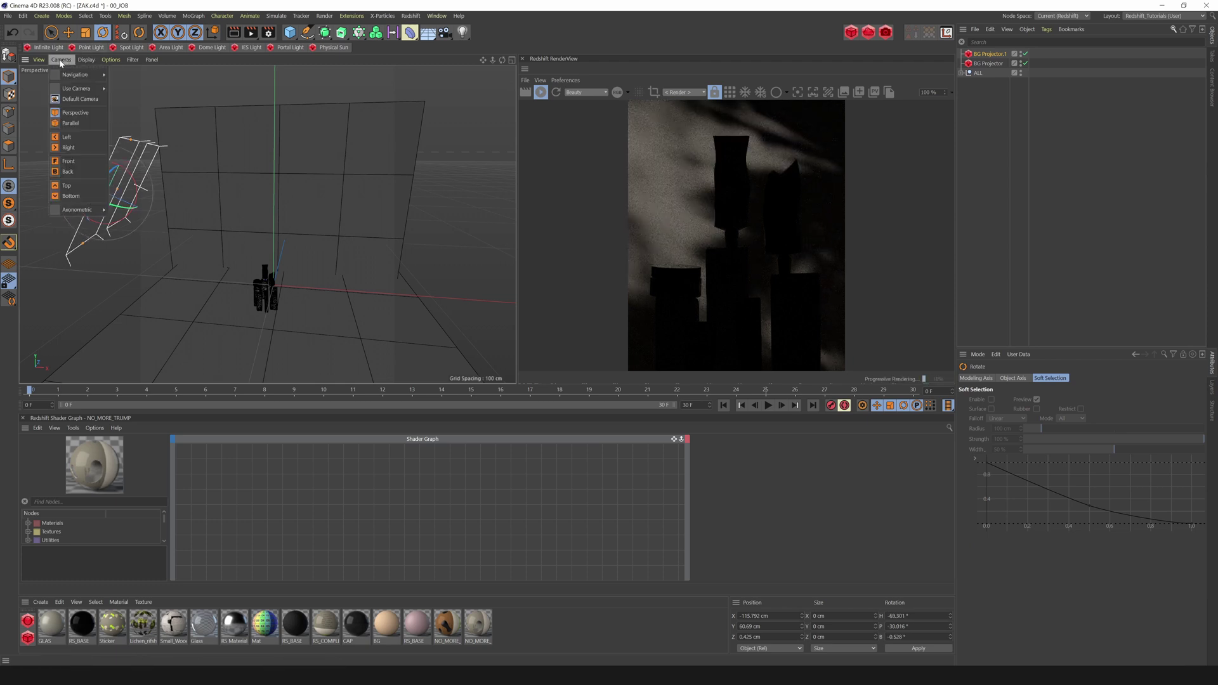
pyautogui.moveTo(60, 92)
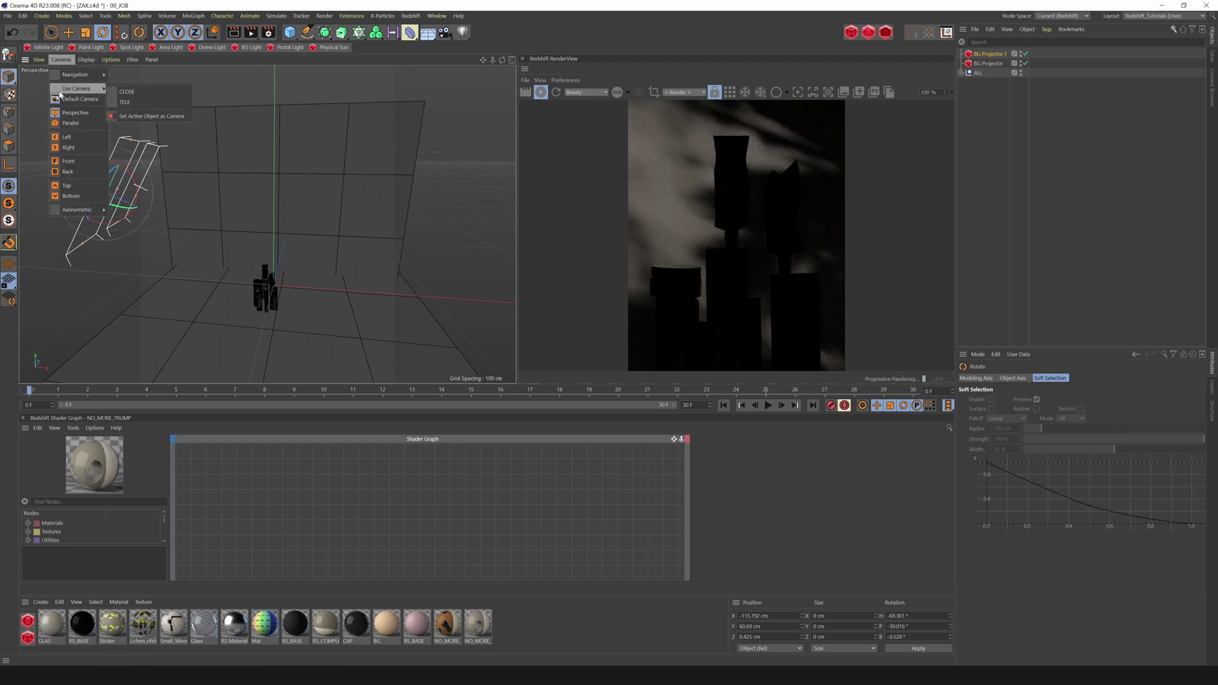
pyautogui.click(152, 116)
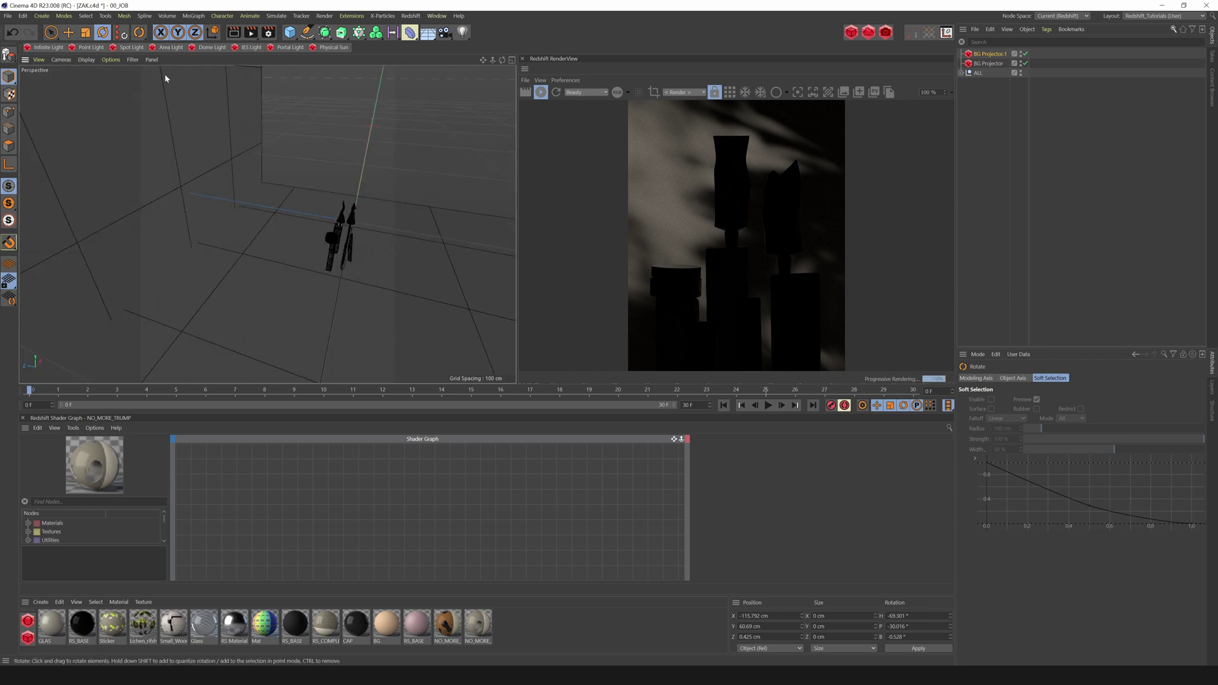
pyautogui.moveTo(484, 60)
pyautogui.mouseDown()
pyautogui.moveTo(433, 60)
pyautogui.moveTo(504, 60)
pyautogui.moveTo(461, 55)
pyautogui.moveTo(480, 66)
pyautogui.mouseUp()
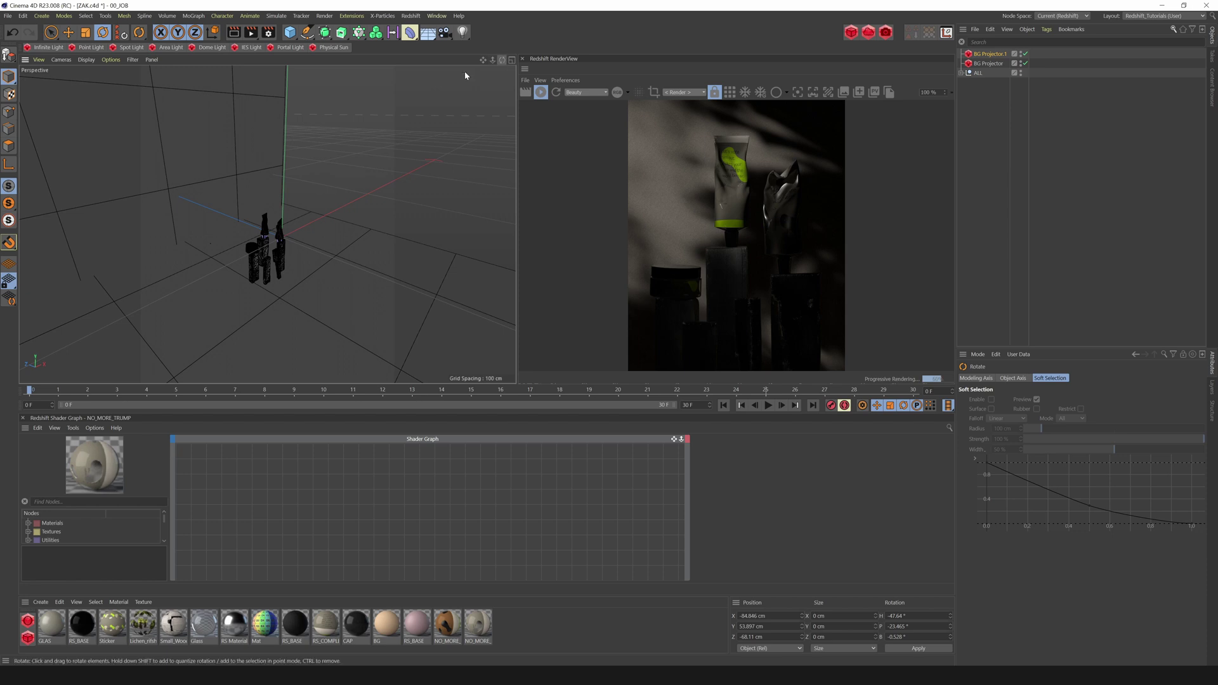
pyautogui.moveTo(503, 61); pyautogui.dragTo(475, 50)
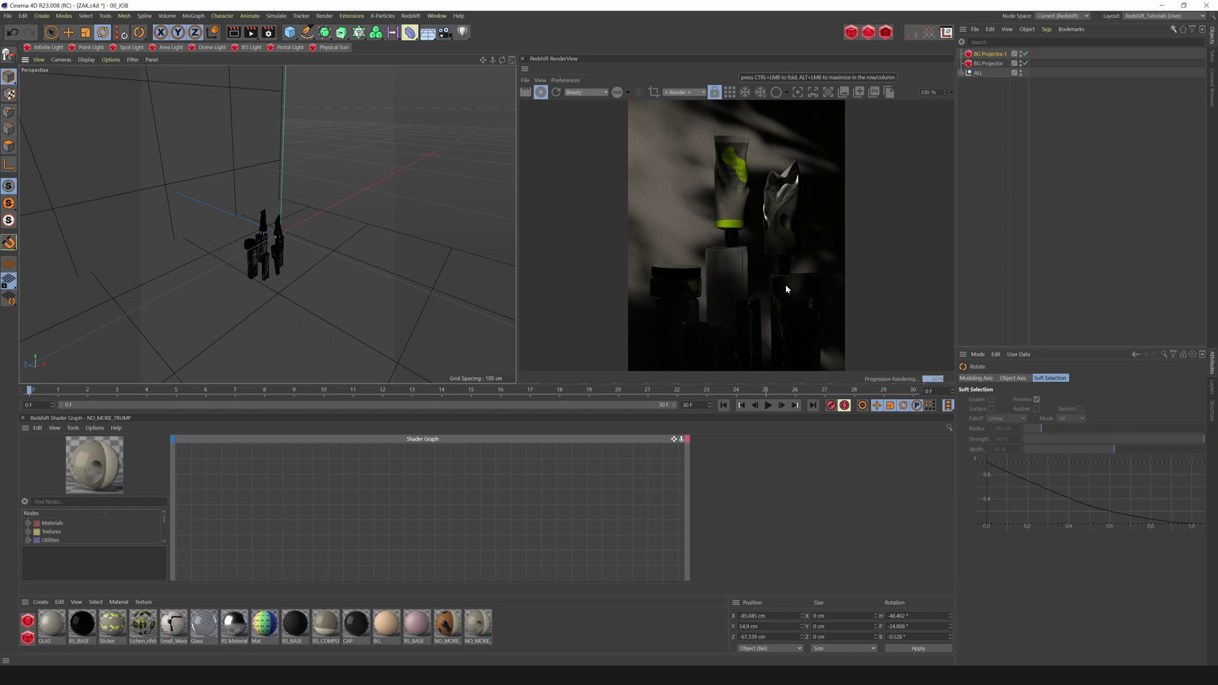
pyautogui.moveTo(484, 59); pyautogui.dragTo(485, 64)
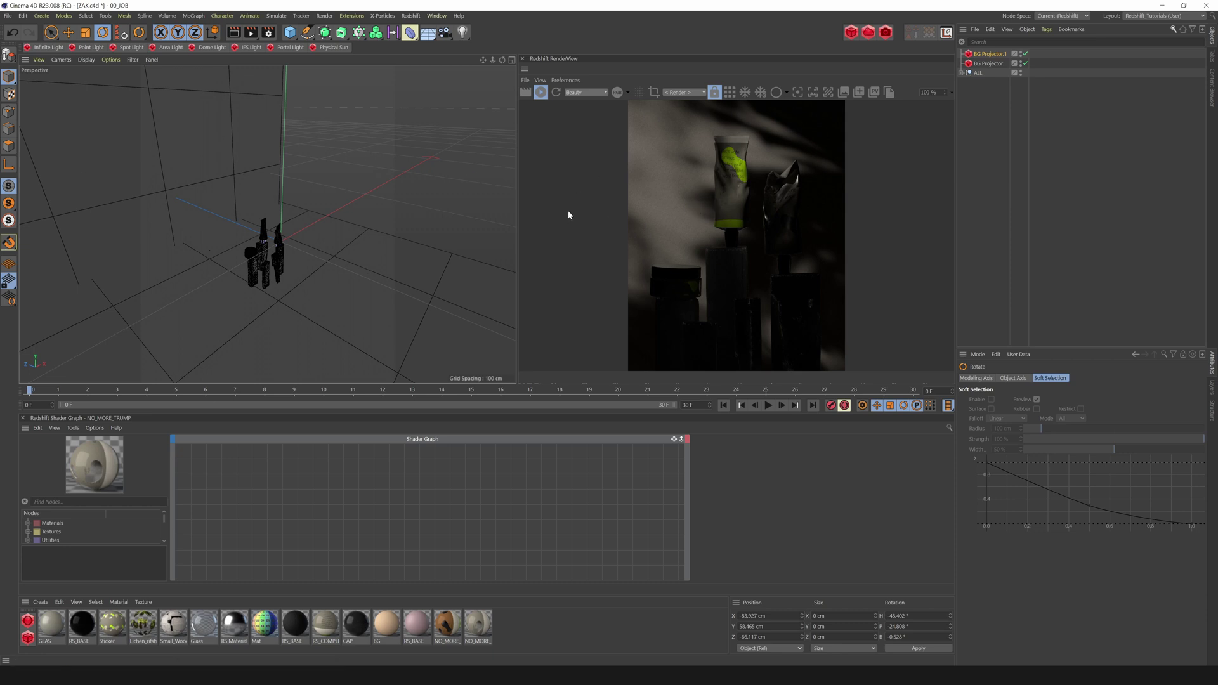
# Step: Shift the duplicated projector light to about X -91, Y 54, Z -61 cm and rename it Projector Products
pyautogui.moveTo(485, 61)
pyautogui.mouseDown()
pyautogui.moveTo(504, 62)
pyautogui.moveTo(478, 59)
pyautogui.mouseUp()
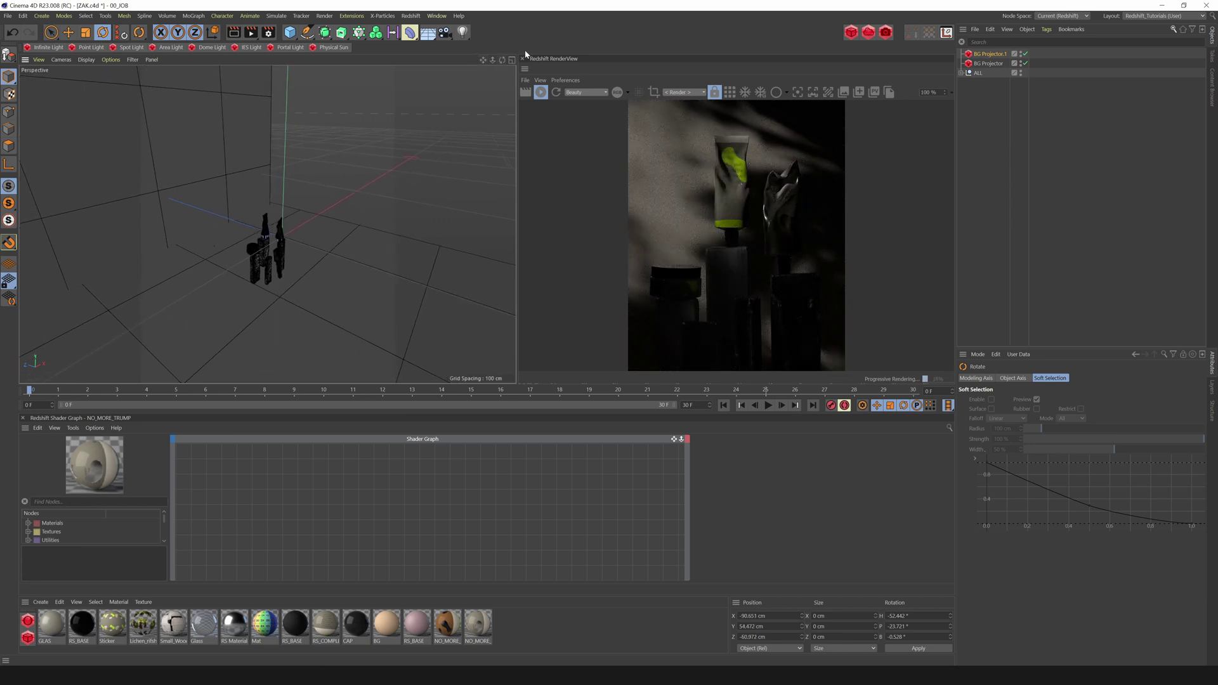
pyautogui.doubleClick(990, 54)
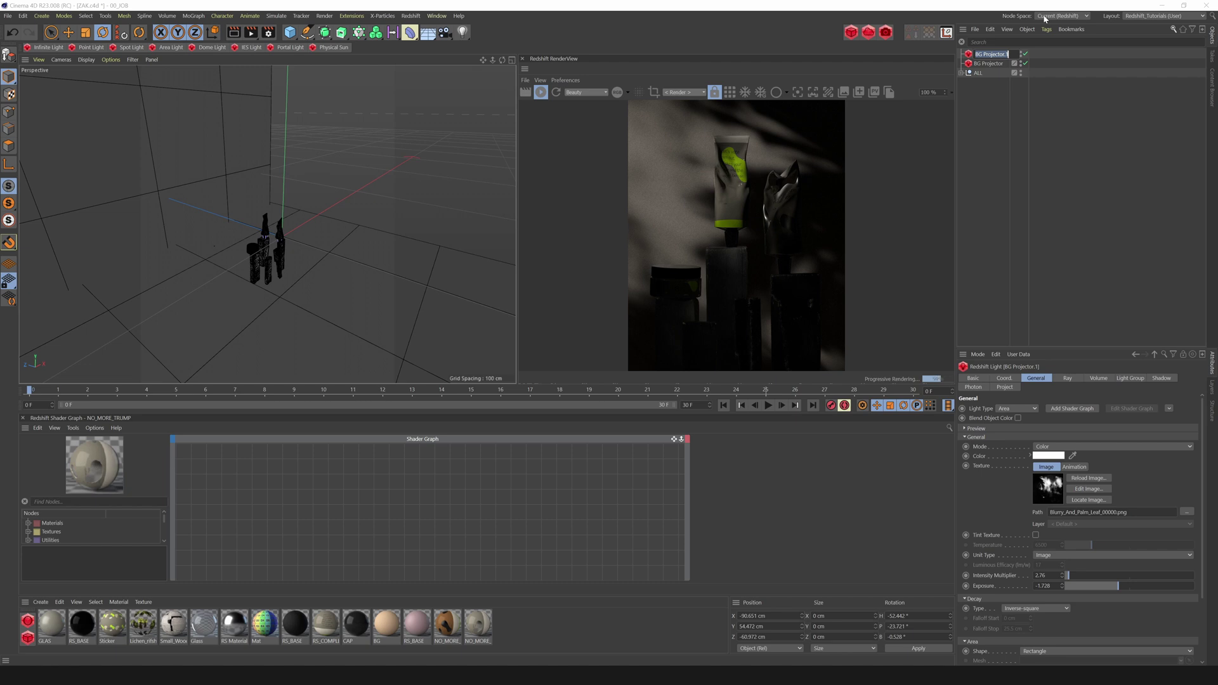
pyautogui.write('Projector Products')
pyautogui.press('Return')
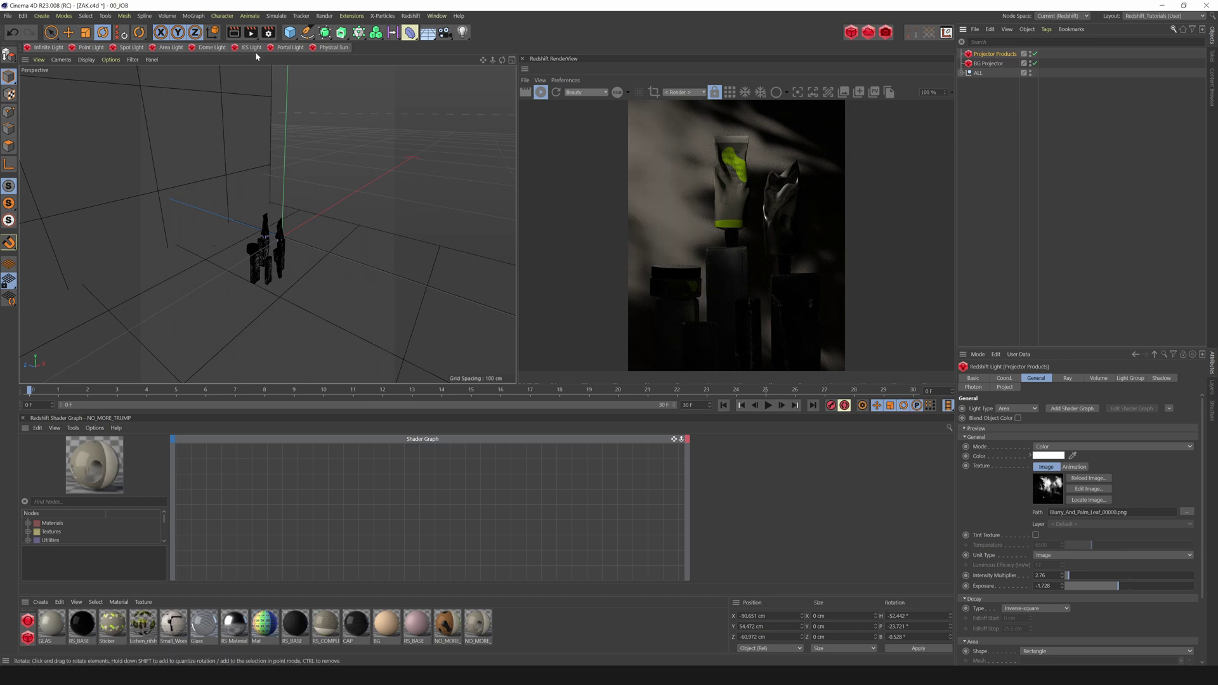
# Step: Return the viewport from the Projector Products light's view to the default camera
pyautogui.click(63, 62)
pyautogui.moveTo(86, 89)
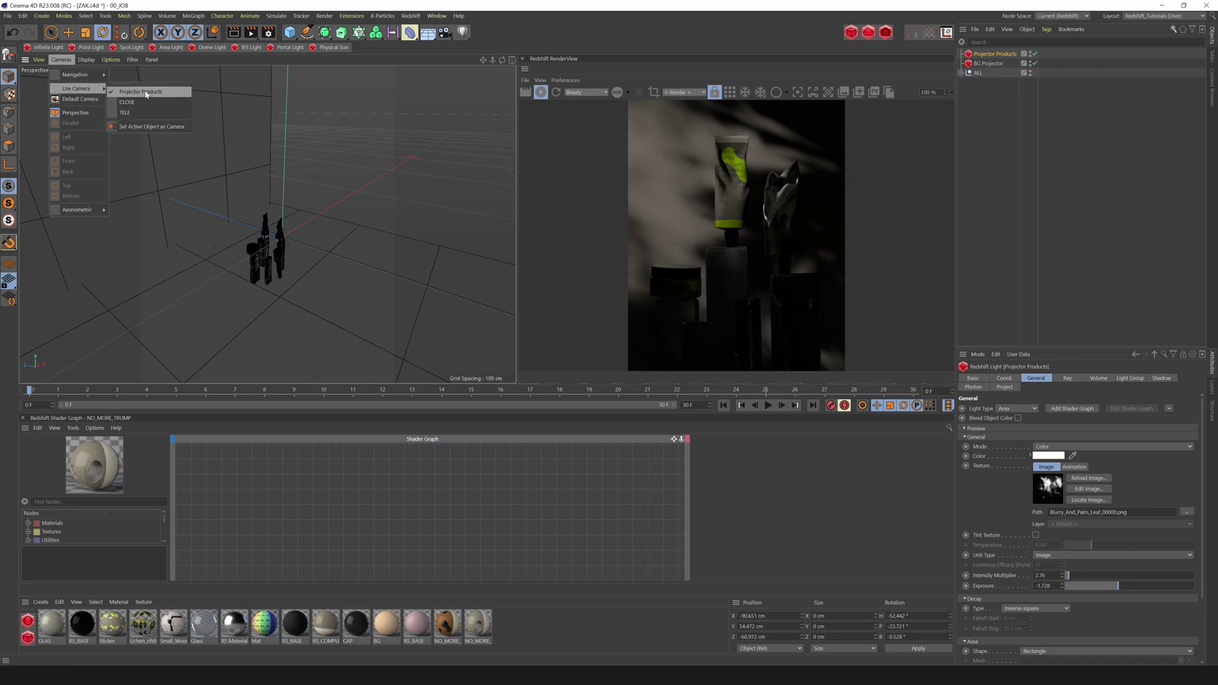
pyautogui.click(84, 101)
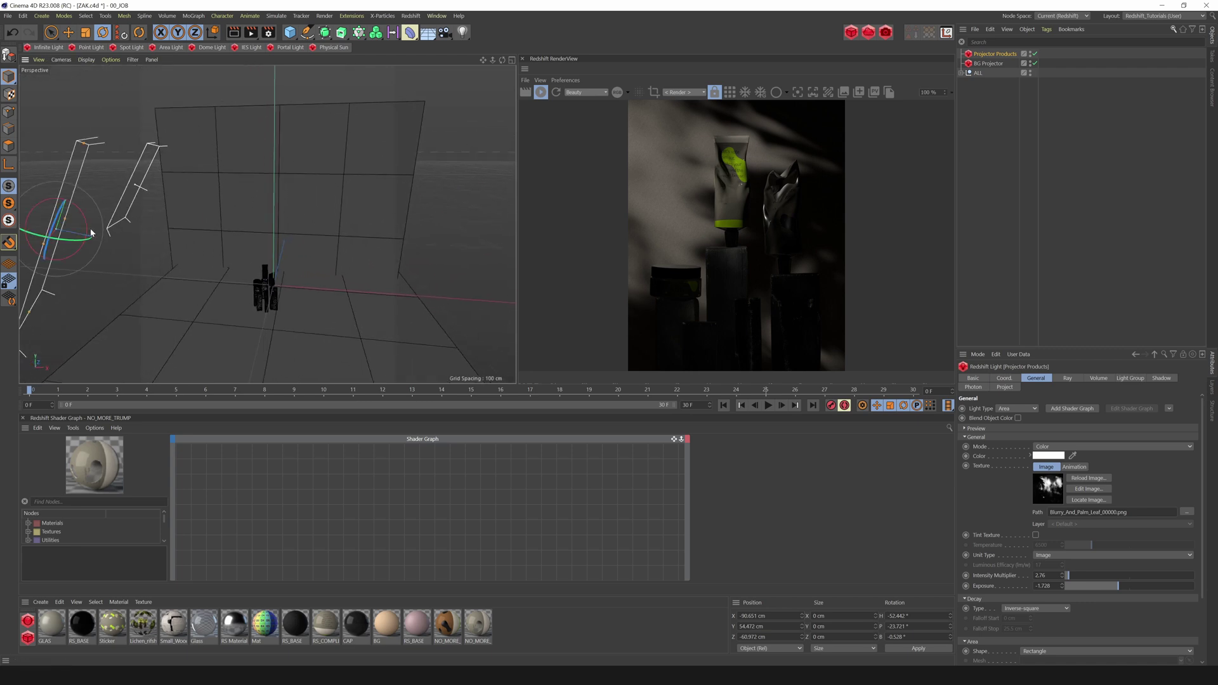
pyautogui.moveTo(485, 61)
pyautogui.mouseDown()
pyautogui.moveTo(502, 35)
pyautogui.moveTo(506, 63)
pyautogui.mouseUp()
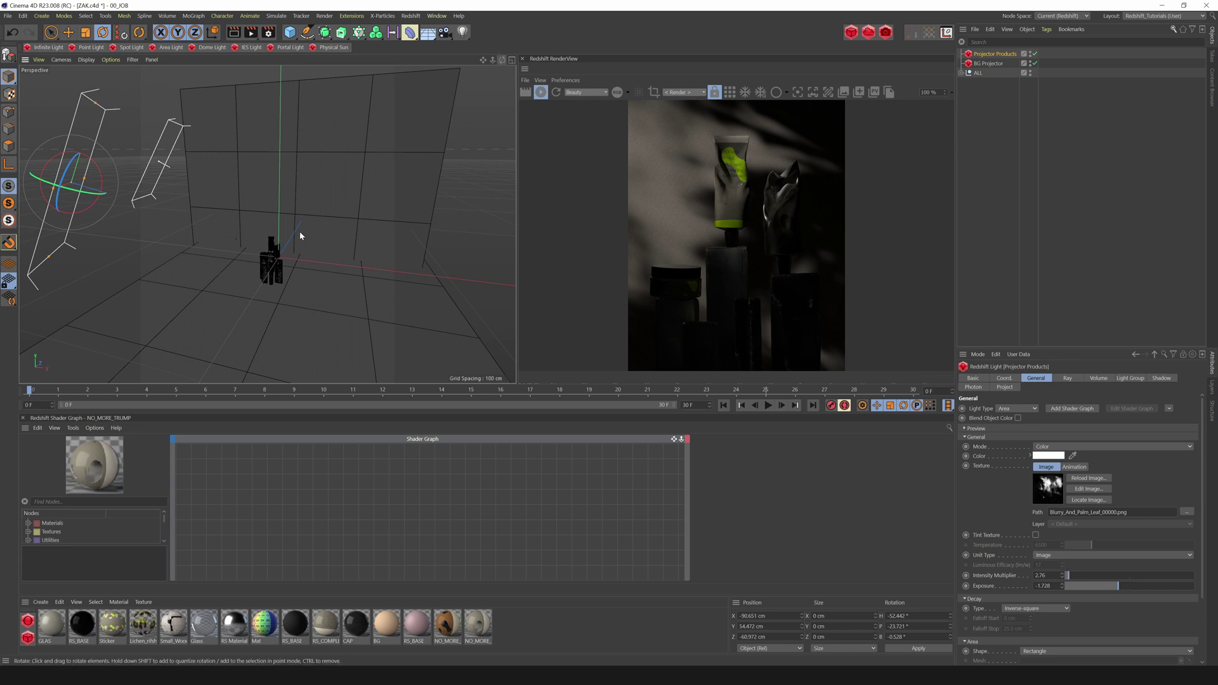
# Step: Add a Redshift area light and scale it down to a narrow upright strip about as tall as the products
pyautogui.click(168, 47)
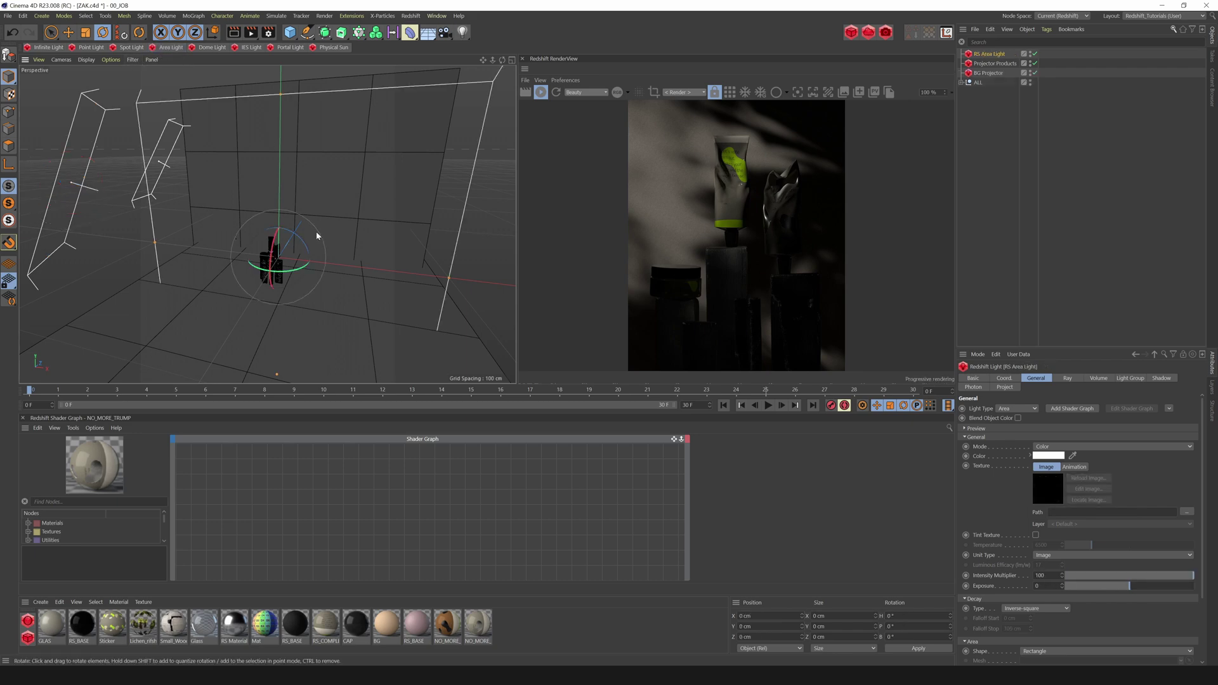
pyautogui.press('t')
pyautogui.moveTo(378, 217); pyautogui.dragTo(58, 321)
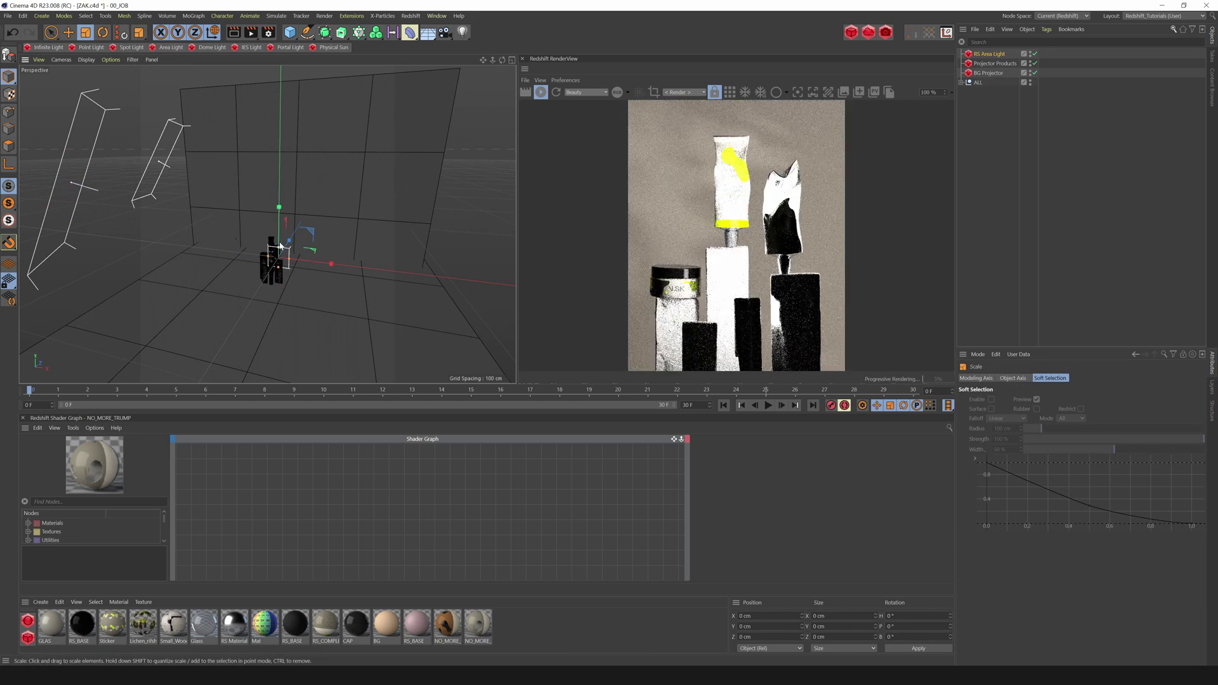
pyautogui.moveTo(278, 246)
pyautogui.mouseDown()
pyautogui.moveTo(276, 230)
pyautogui.moveTo(286, 258)
pyautogui.moveTo(279, 230)
pyautogui.mouseUp()
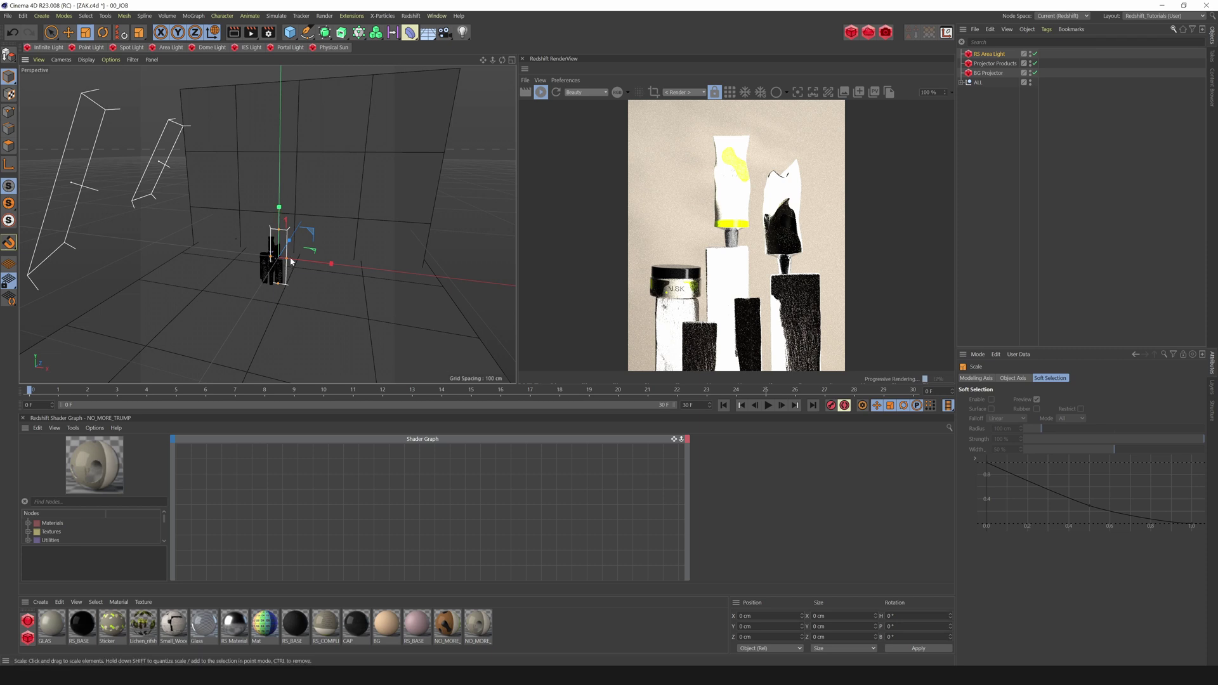
# Step: Turn the new area light to a heading of about 130° and move it behind the products to about X 18, Z 15 cm
pyautogui.moveTo(493, 60); pyautogui.dragTo(476, 40)
pyautogui.press('r')
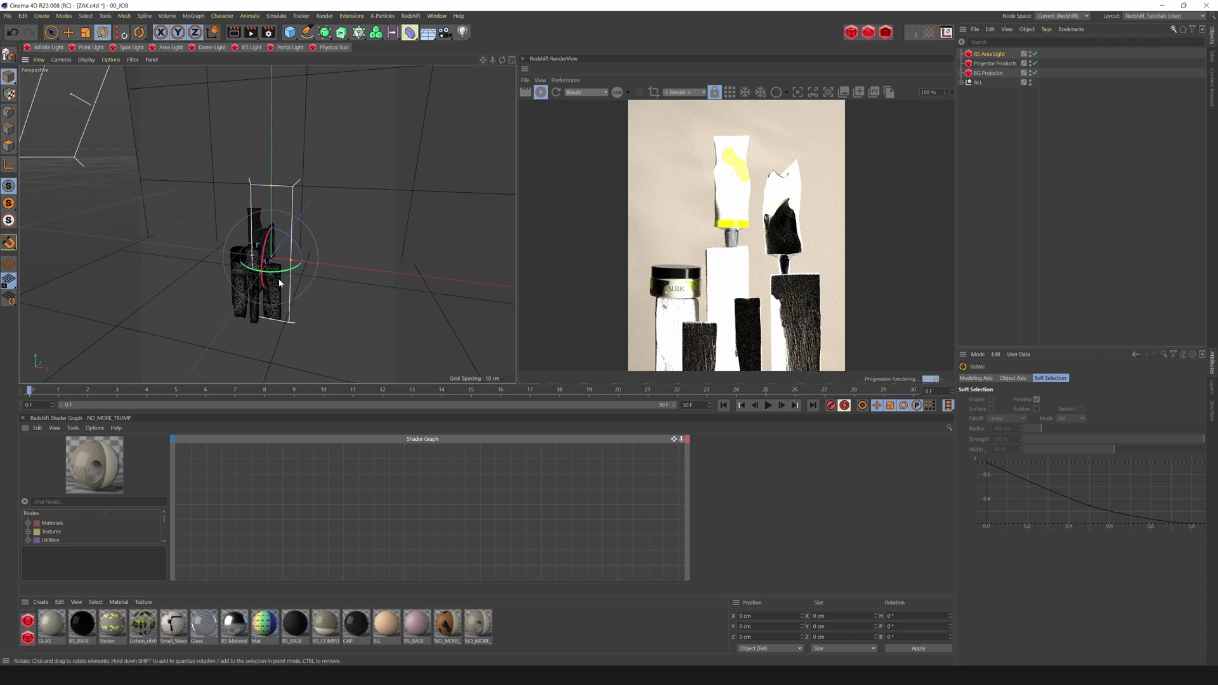
pyautogui.moveTo(274, 277); pyautogui.dragTo(372, 226)
pyautogui.keyDown('alt'); pyautogui.moveTo(305, 157); pyautogui.dragTo(377, 109, button='middle'); pyautogui.keyUp('alt')
pyautogui.press('e')
pyautogui.moveTo(301, 216); pyautogui.dragTo(350, 210)
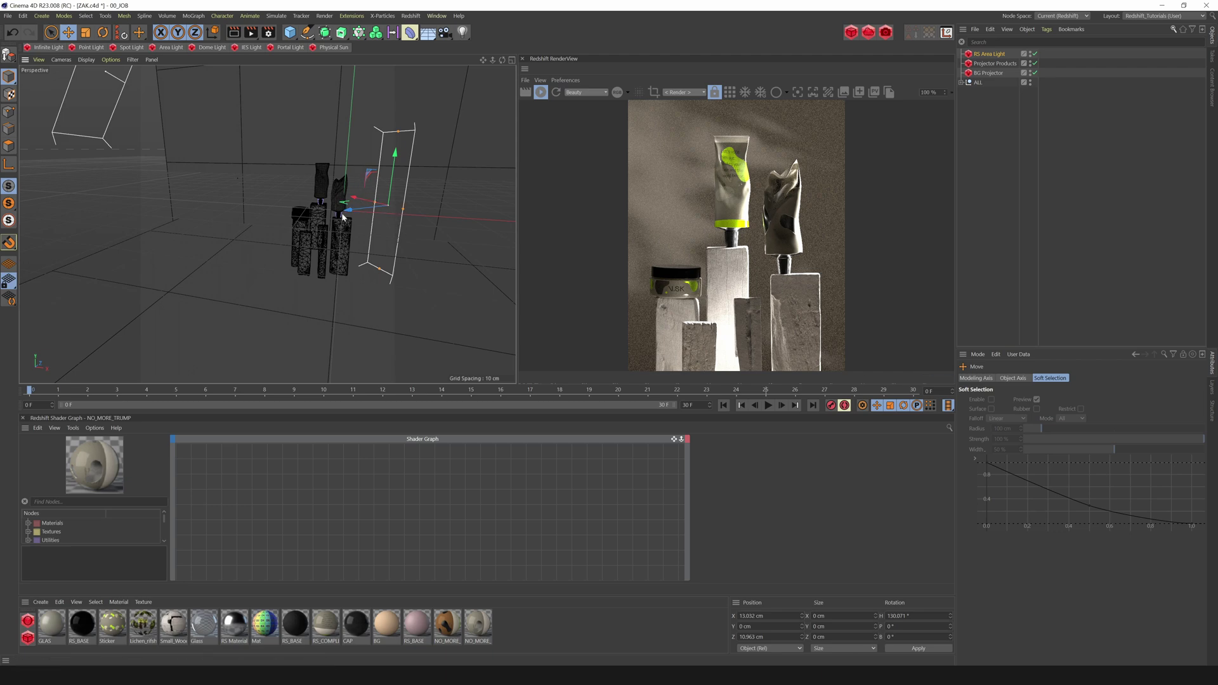
pyautogui.moveTo(350, 210); pyautogui.dragTo(366, 208)
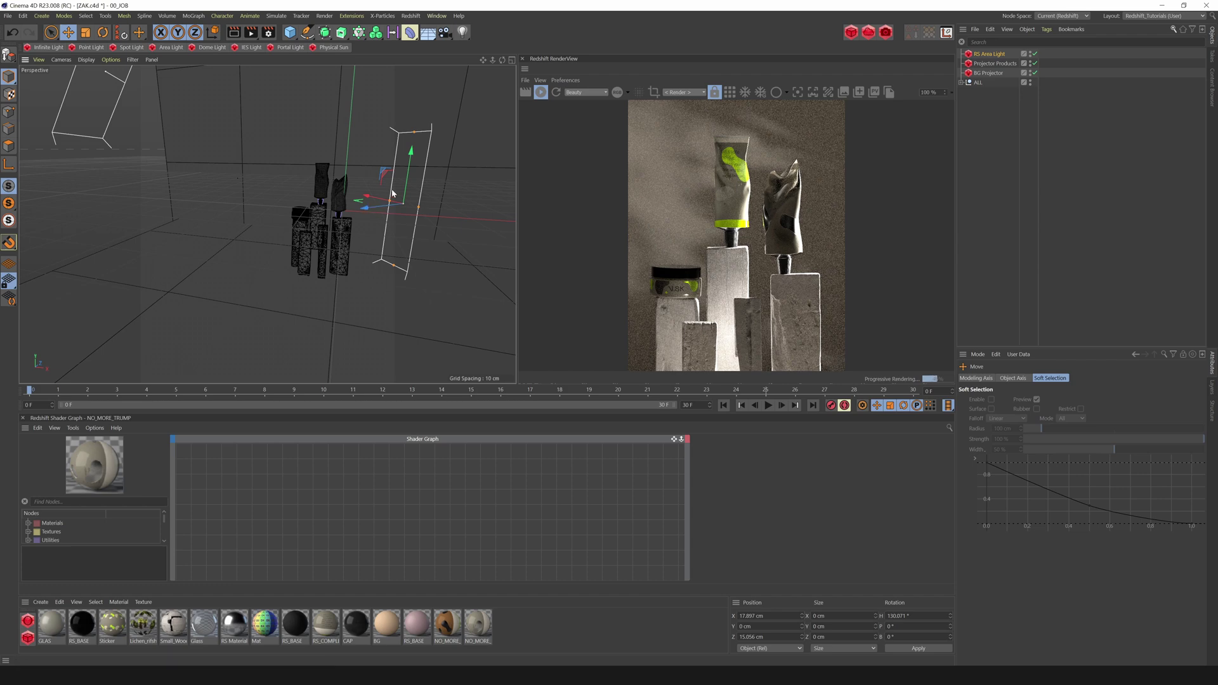
# Step: Try enlarging the area light greatly and moving it away from the products to about X 123, Z 104 cm
pyautogui.press('t')
pyautogui.moveTo(398, 235); pyautogui.dragTo(485, 156)
pyautogui.moveTo(349, 303); pyautogui.dragTo(715, 75)
pyautogui.press('e')
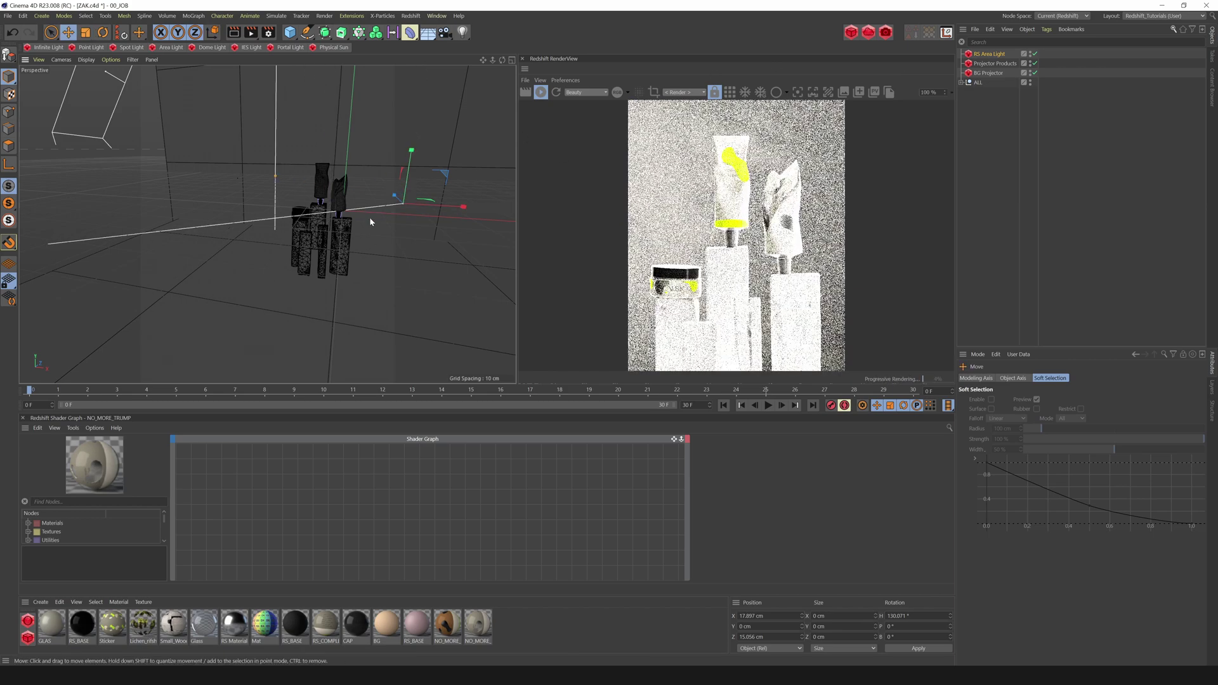
pyautogui.moveTo(365, 208); pyautogui.dragTo(414, 203)
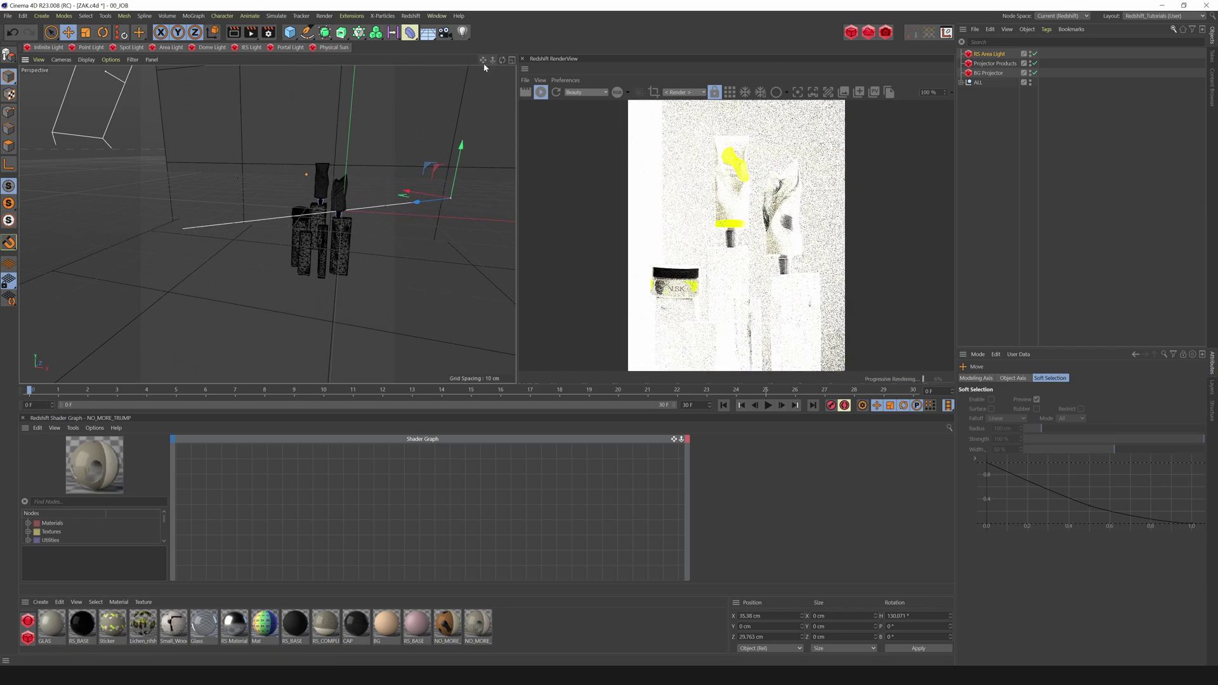
pyautogui.moveTo(491, 60); pyautogui.dragTo(455, 73)
pyautogui.moveTo(264, 236); pyautogui.dragTo(312, 223)
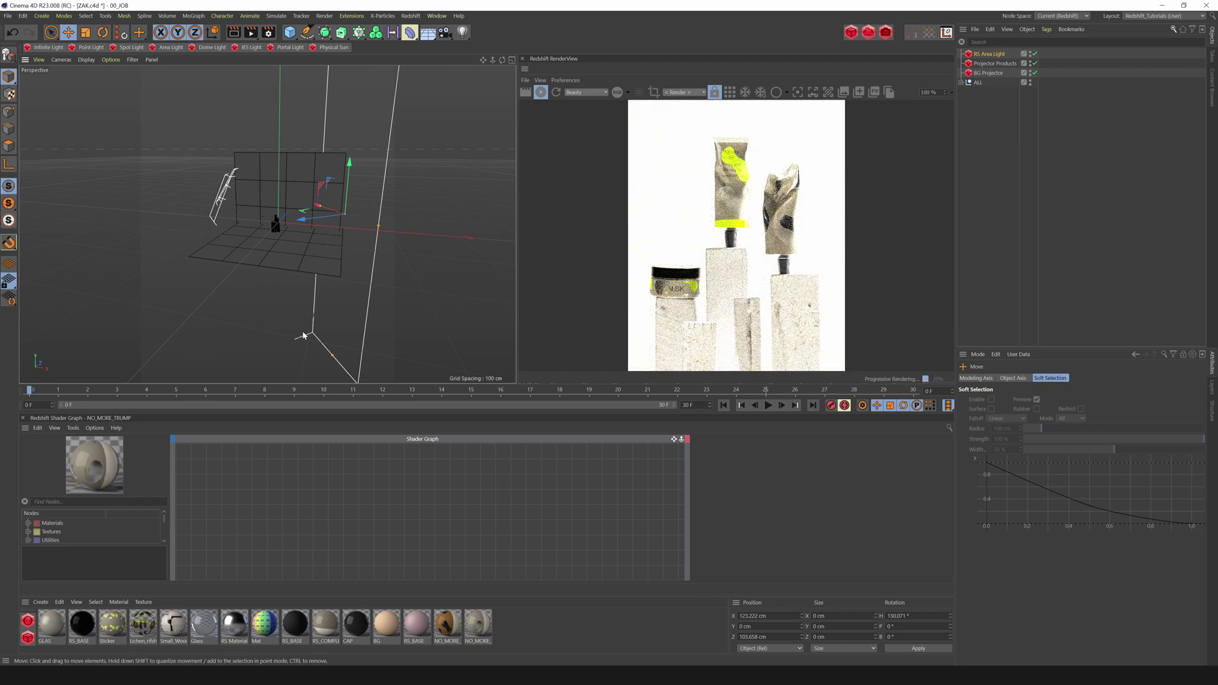
# Step: Shrink the area light to about 16 × 64 cm and bring it close to the products at about X 24, Z 20 cm
pyautogui.press('t')
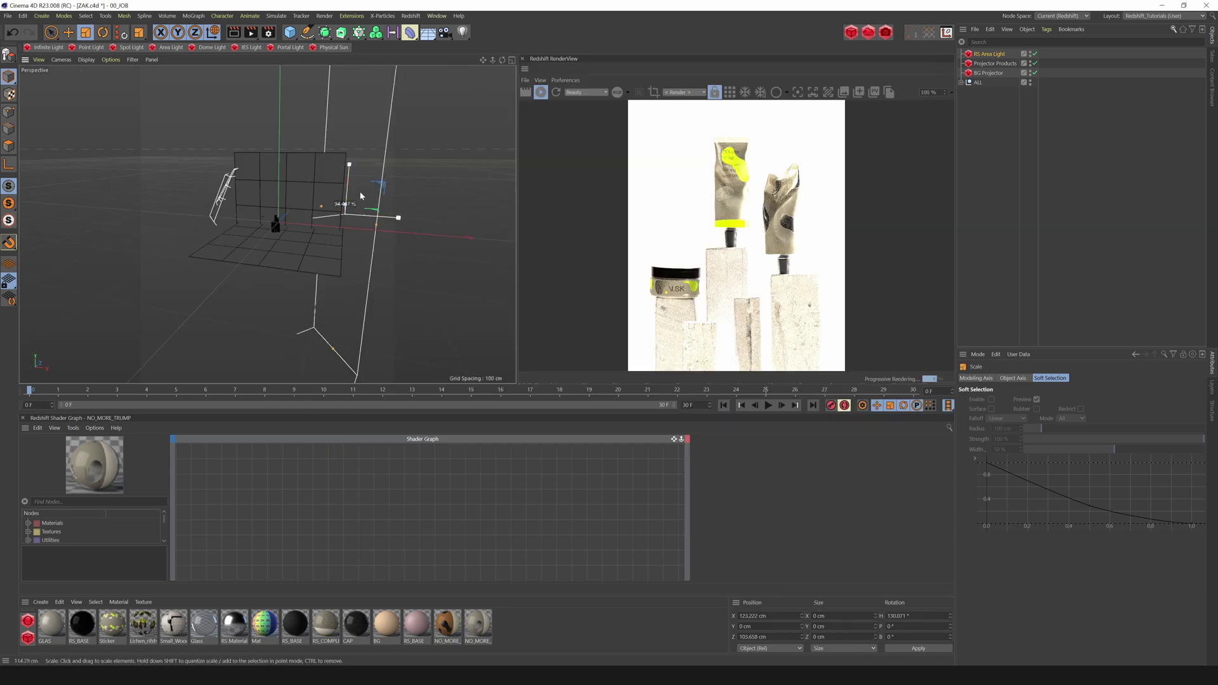
pyautogui.moveTo(289, 222); pyautogui.dragTo(101, 336)
pyautogui.press('e')
pyautogui.moveTo(302, 220); pyautogui.dragTo(249, 227)
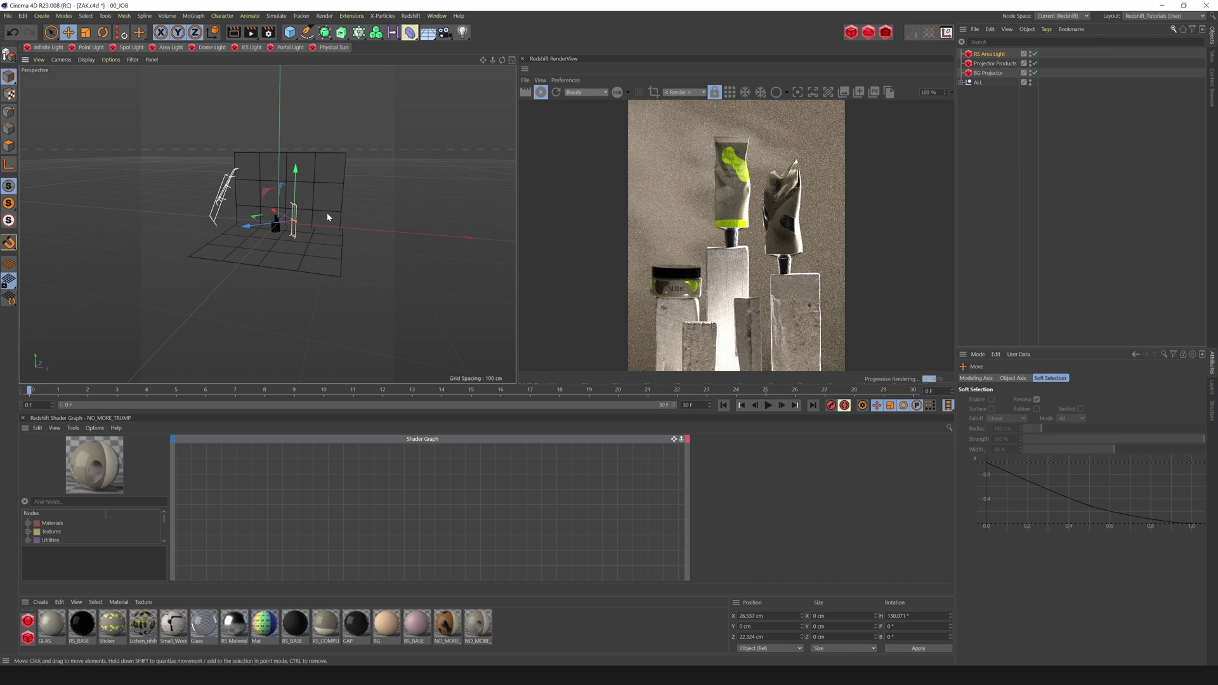
pyautogui.moveTo(494, 61); pyautogui.dragTo(566, 61)
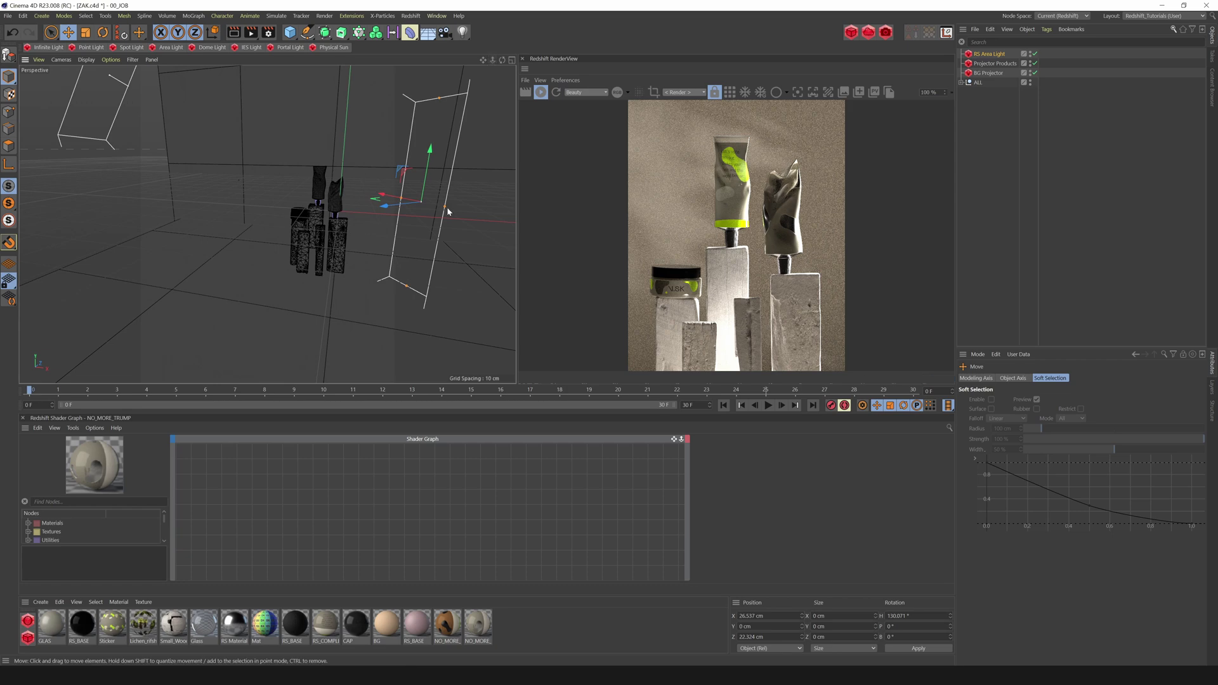
pyautogui.moveTo(382, 207); pyautogui.dragTo(375, 208)
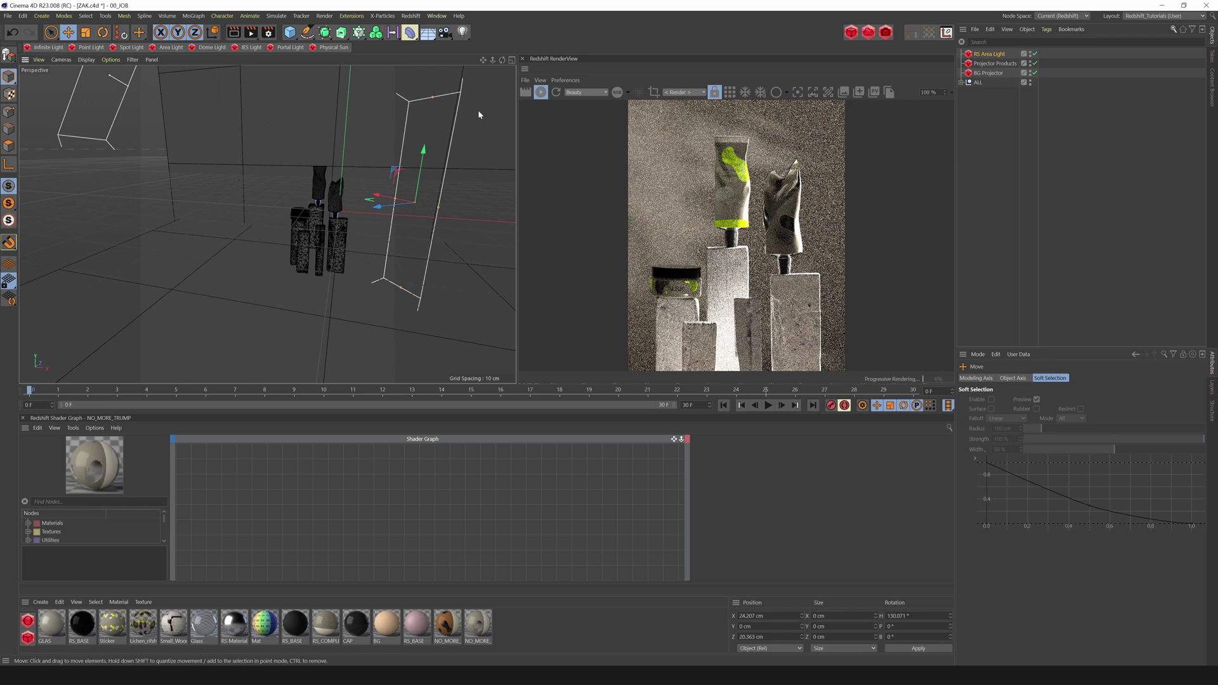
# Step: Move the area light back from the products to about X 60, Z 51 cm
pyautogui.moveTo(501, 63); pyautogui.dragTo(494, 73)
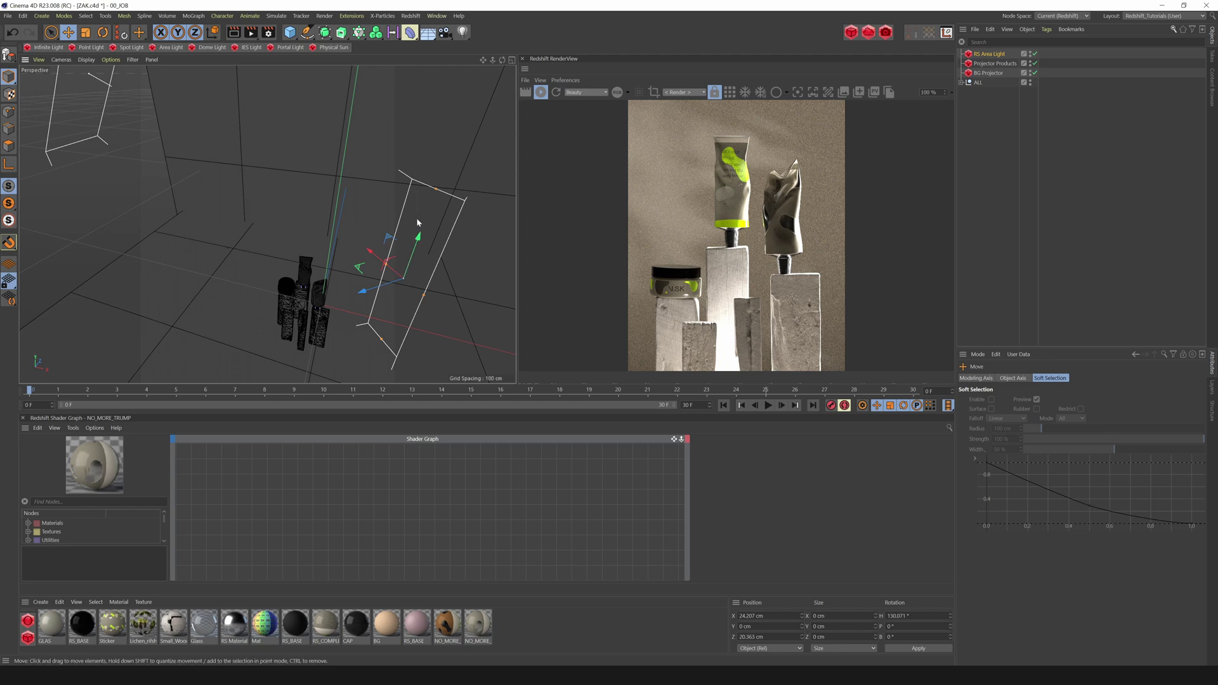
pyautogui.moveTo(377, 301); pyautogui.dragTo(421, 283)
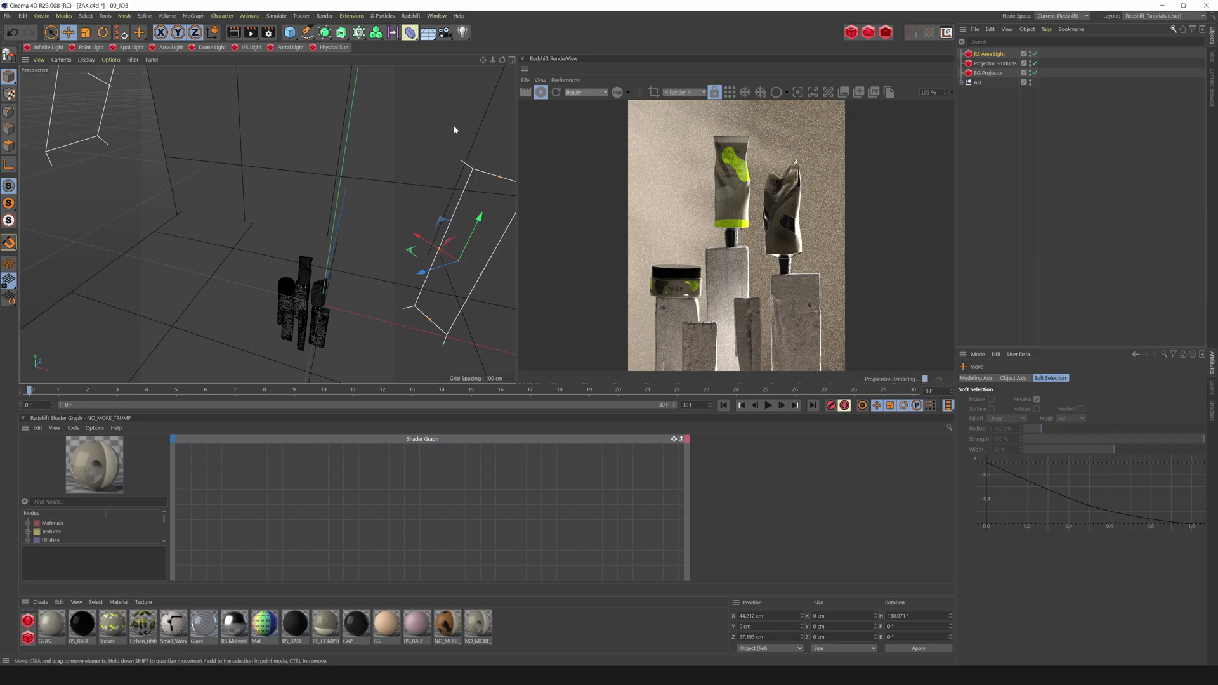
pyautogui.keyDown('alt'); pyautogui.moveTo(503, 62); pyautogui.dragTo(304, 228, button='right'); pyautogui.keyUp('alt')
pyautogui.moveTo(279, 245); pyautogui.dragTo(288, 245)
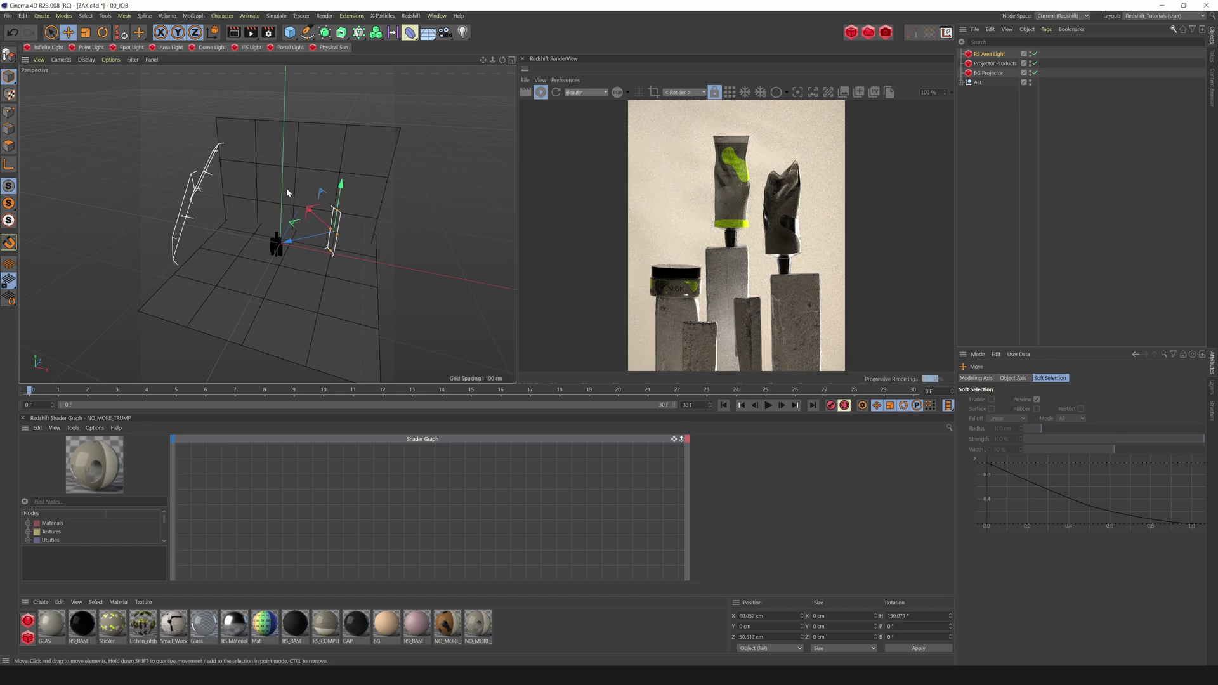
# Step: Reduce the area light's spread to 0.162
pyautogui.click(990, 54)
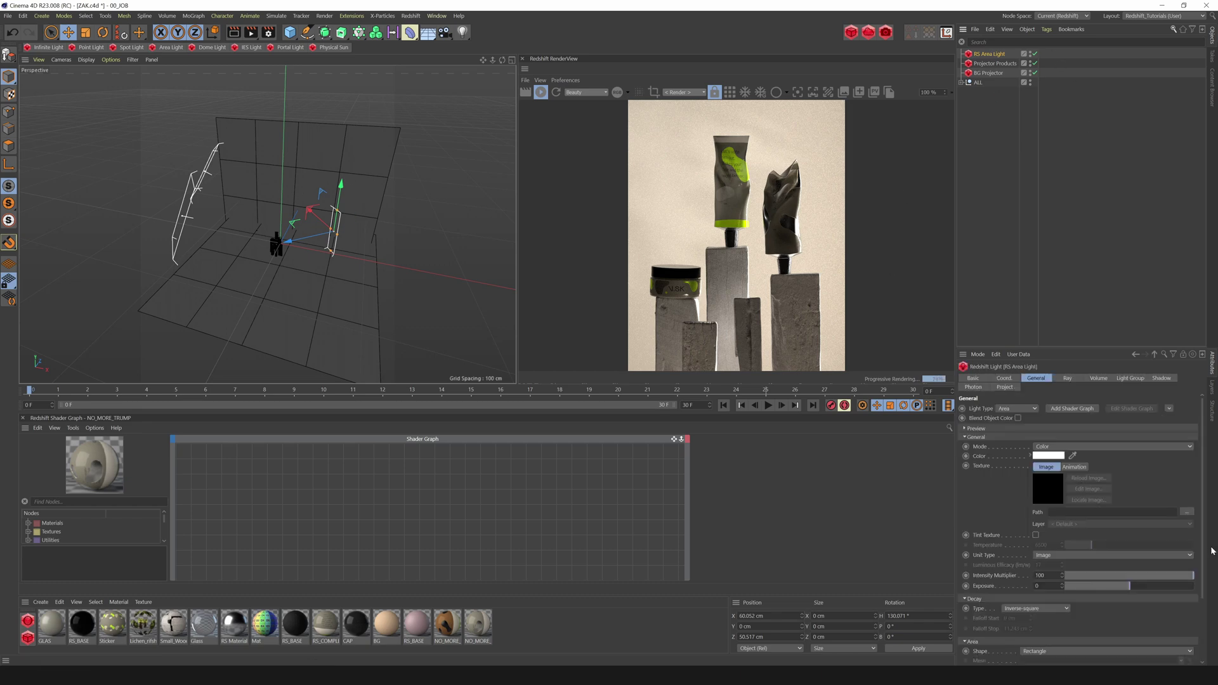
pyautogui.scroll(-3, 1142, 572)
pyautogui.moveTo(1167, 649); pyautogui.dragTo(1089, 655)
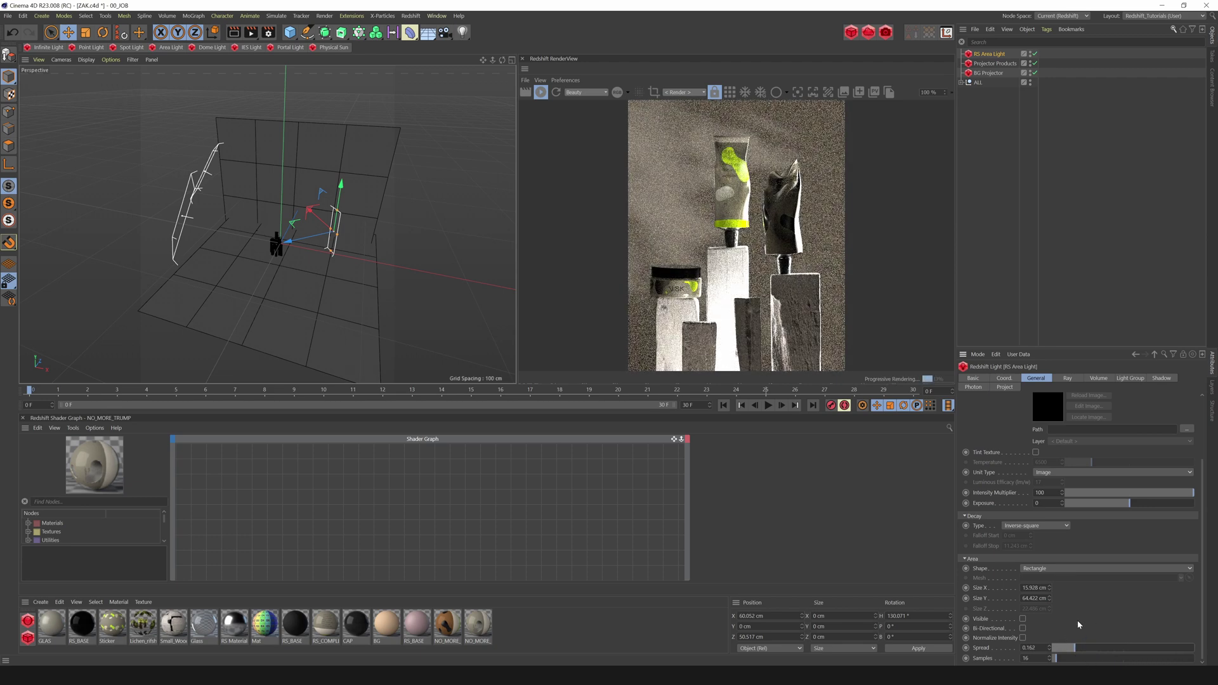
# Step: Switch to the browser to view the gridded softbox image results and return to Cinema 4D
pyautogui.click(178, 674)
pyautogui.click(168, 95)
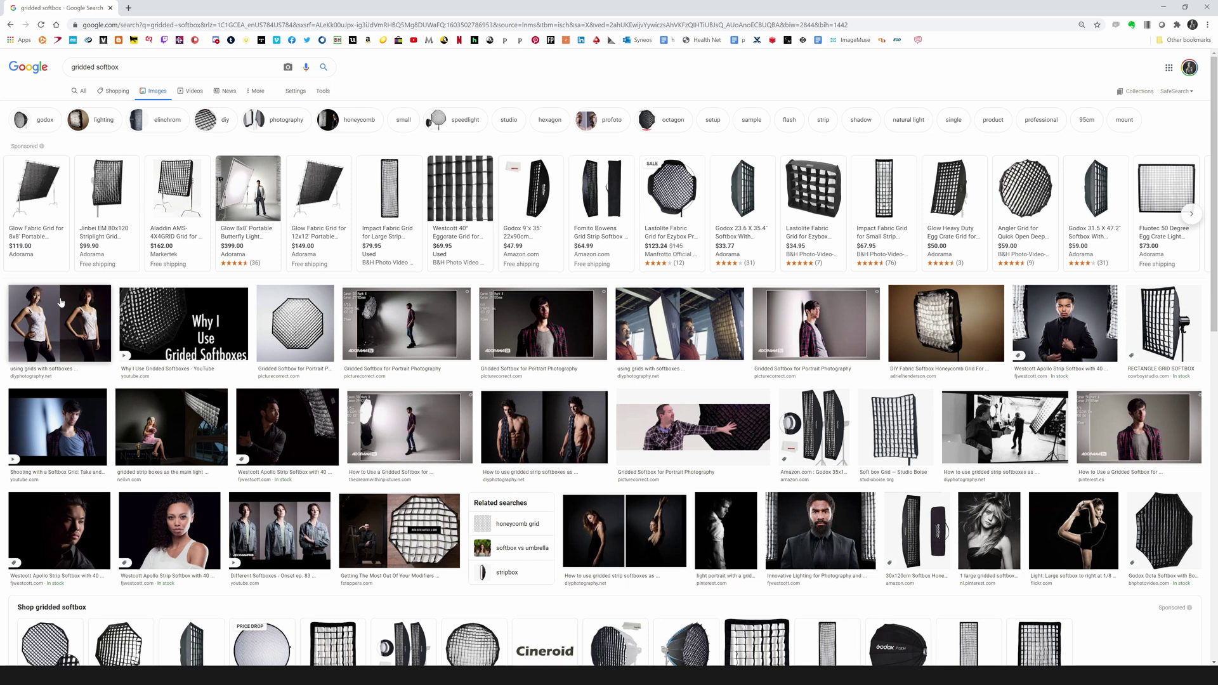
pyautogui.click(1208, 6)
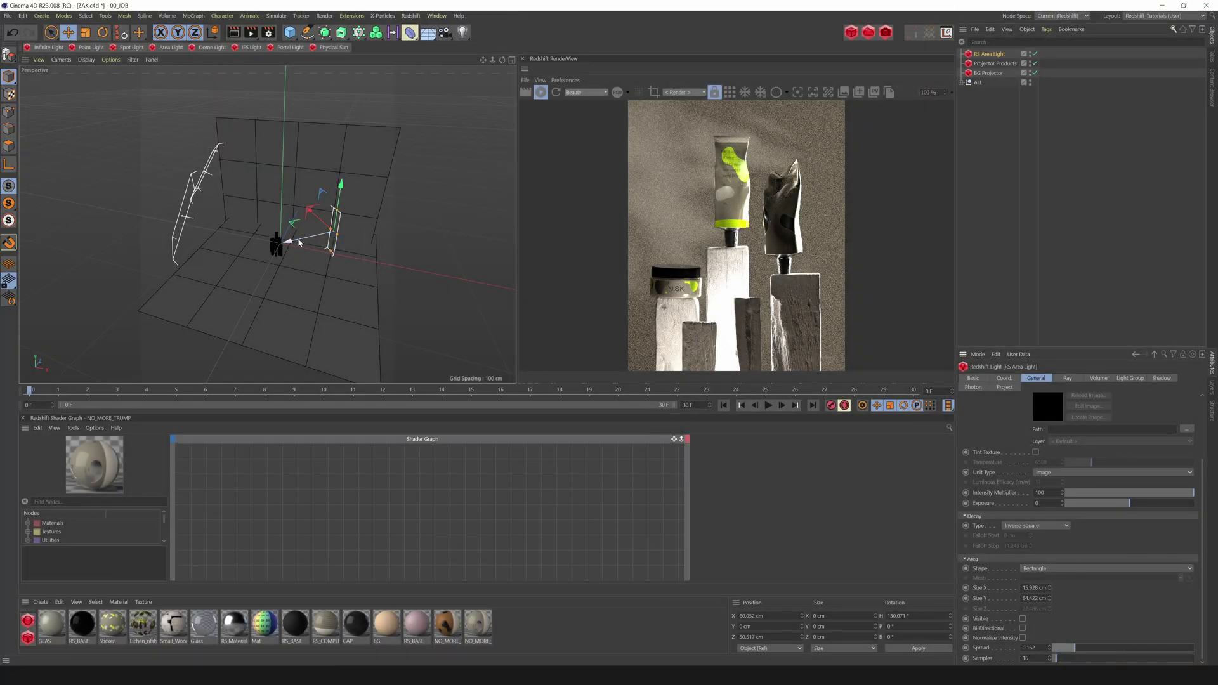
# Step: Move the area light to about X 76, Z 64 cm and set its intensity multiplier to 1.29 and exposure to -1.36
pyautogui.moveTo(291, 241); pyautogui.dragTo(297, 241)
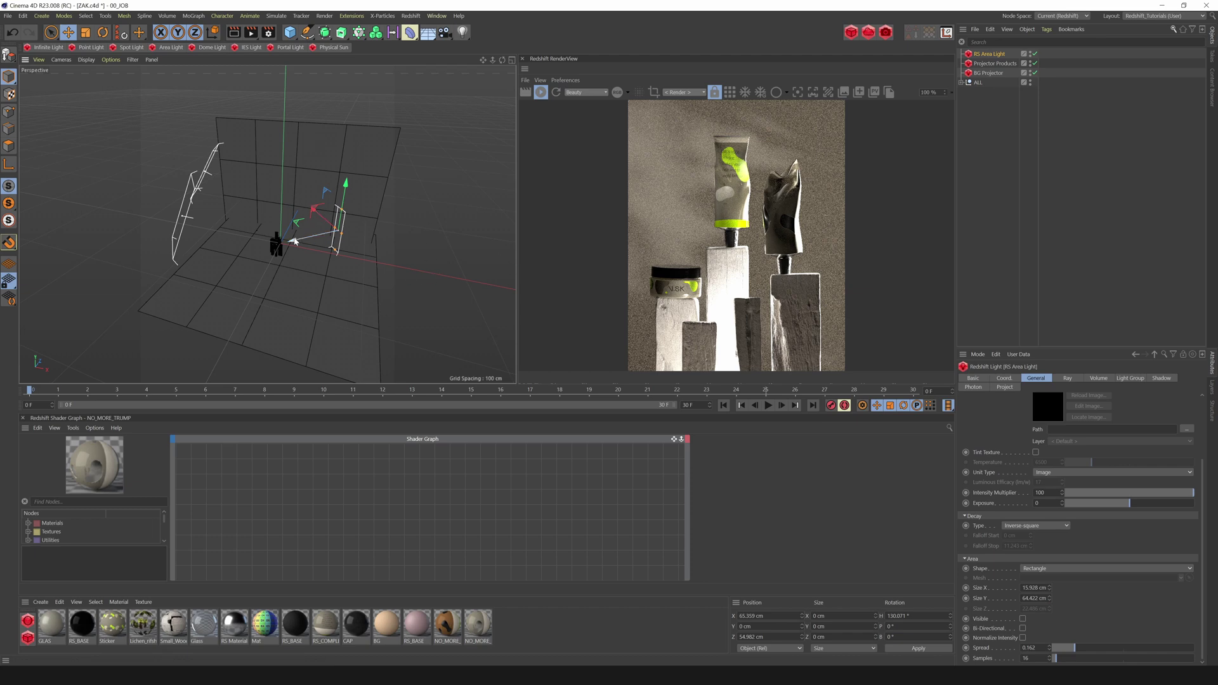
pyautogui.moveTo(298, 244); pyautogui.dragTo(309, 242)
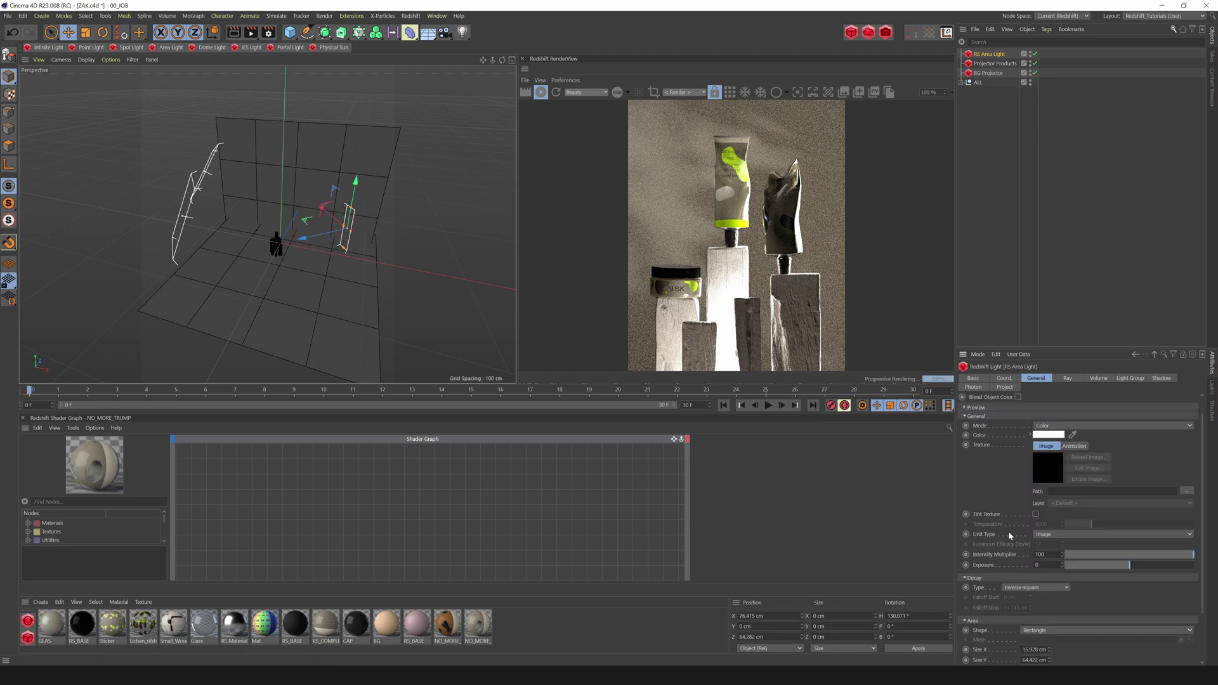
pyautogui.moveTo(1107, 556); pyautogui.dragTo(1067, 556)
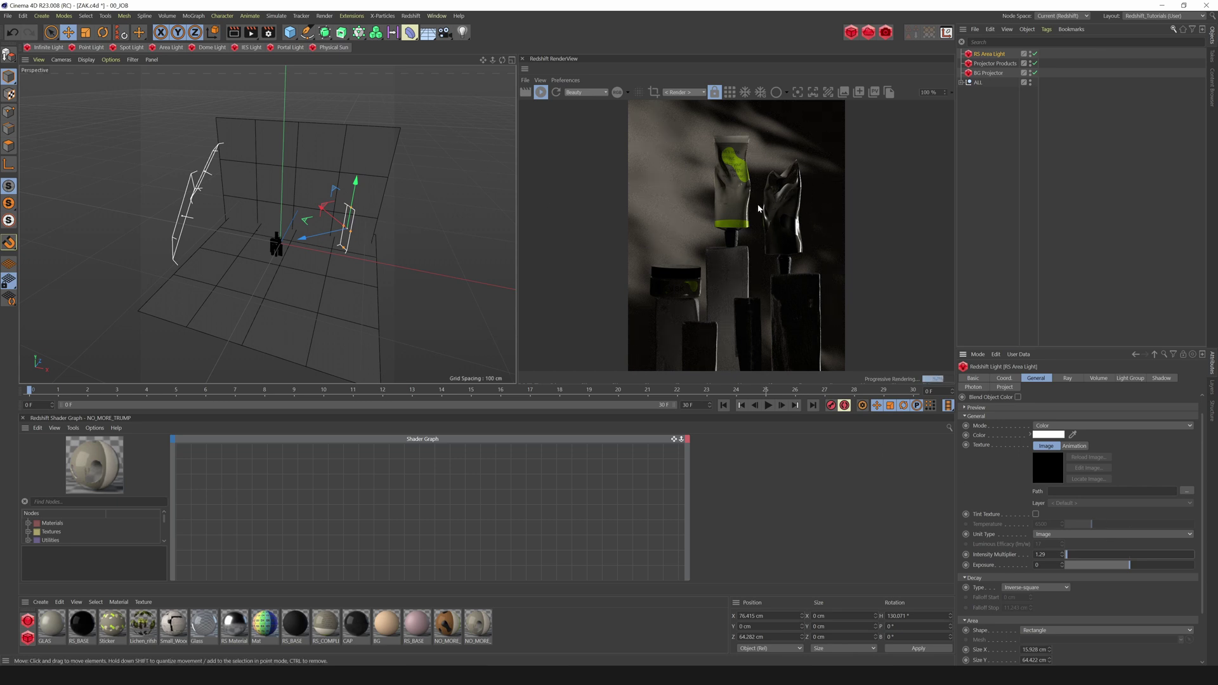
pyautogui.moveTo(1129, 566)
pyautogui.mouseDown()
pyautogui.moveTo(1096, 566)
pyautogui.moveTo(1121, 566)
pyautogui.mouseUp()
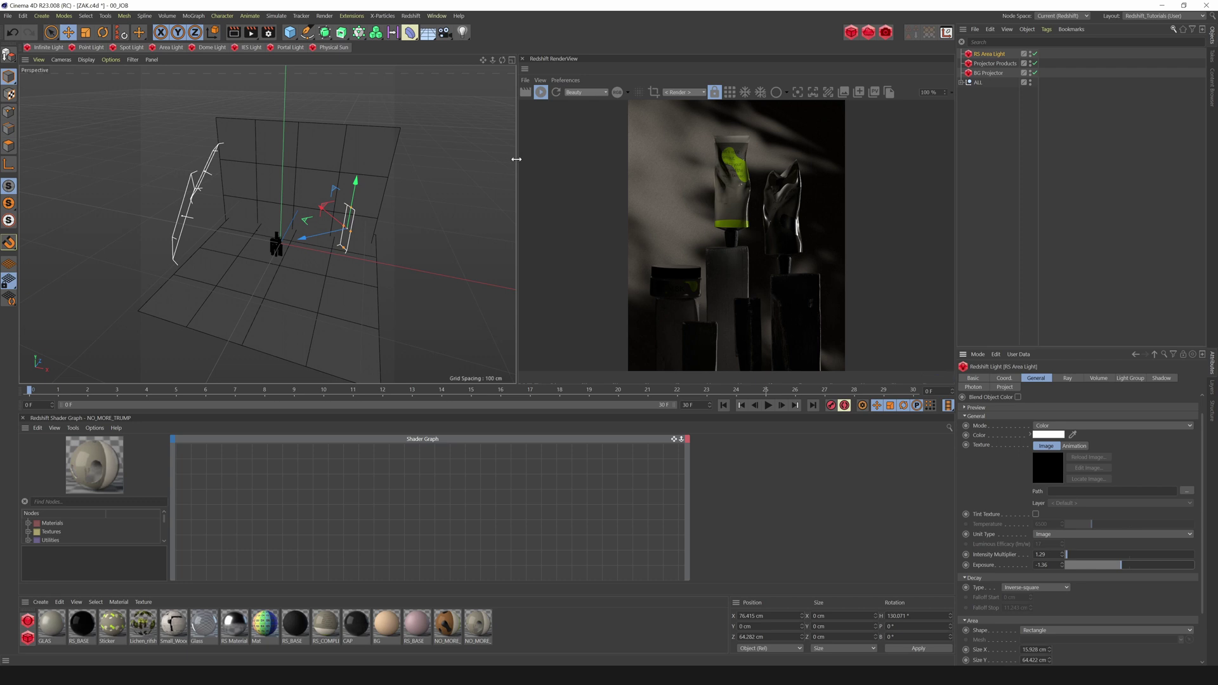
# Step: Raise the area light and adjust its position to about X 78, Y 17, Z 74 cm
pyautogui.moveTo(503, 61); pyautogui.dragTo(519, 32)
pyautogui.moveTo(356, 169); pyautogui.dragTo(319, 193)
pyautogui.moveTo(503, 60); pyautogui.dragTo(506, 105)
pyautogui.moveTo(331, 209)
pyautogui.mouseDown()
pyautogui.moveTo(318, 197)
pyautogui.moveTo(334, 209)
pyautogui.mouseUp()
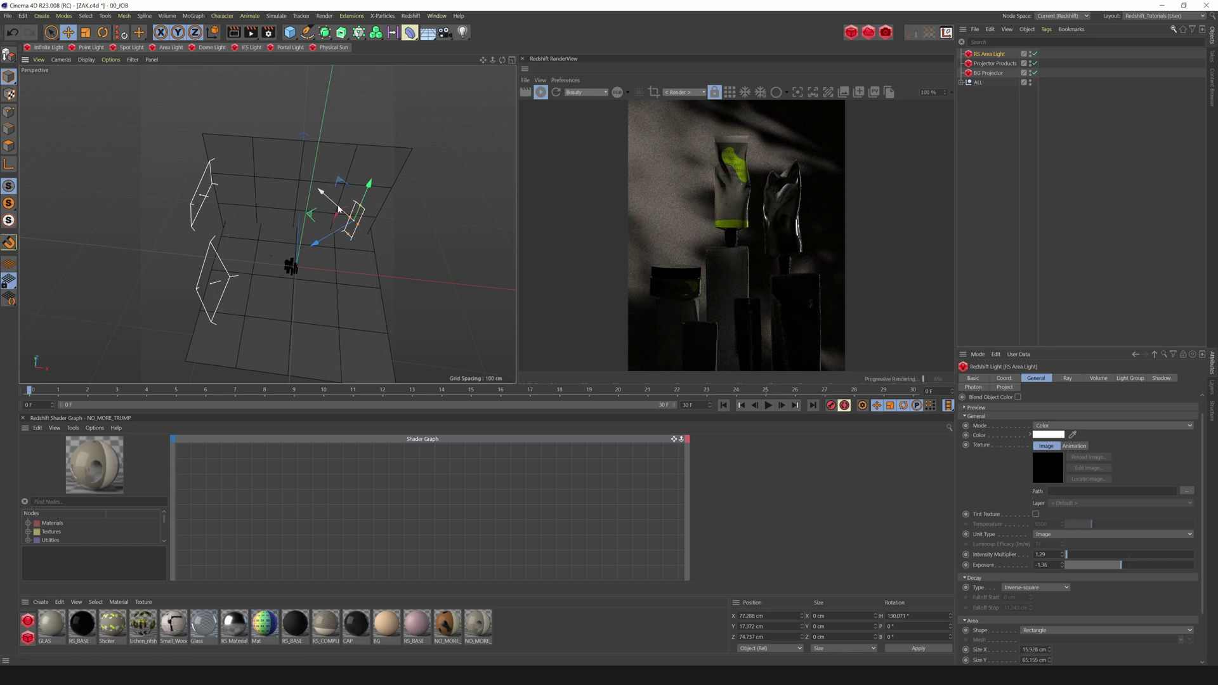
pyautogui.moveTo(335, 204); pyautogui.dragTo(336, 205)
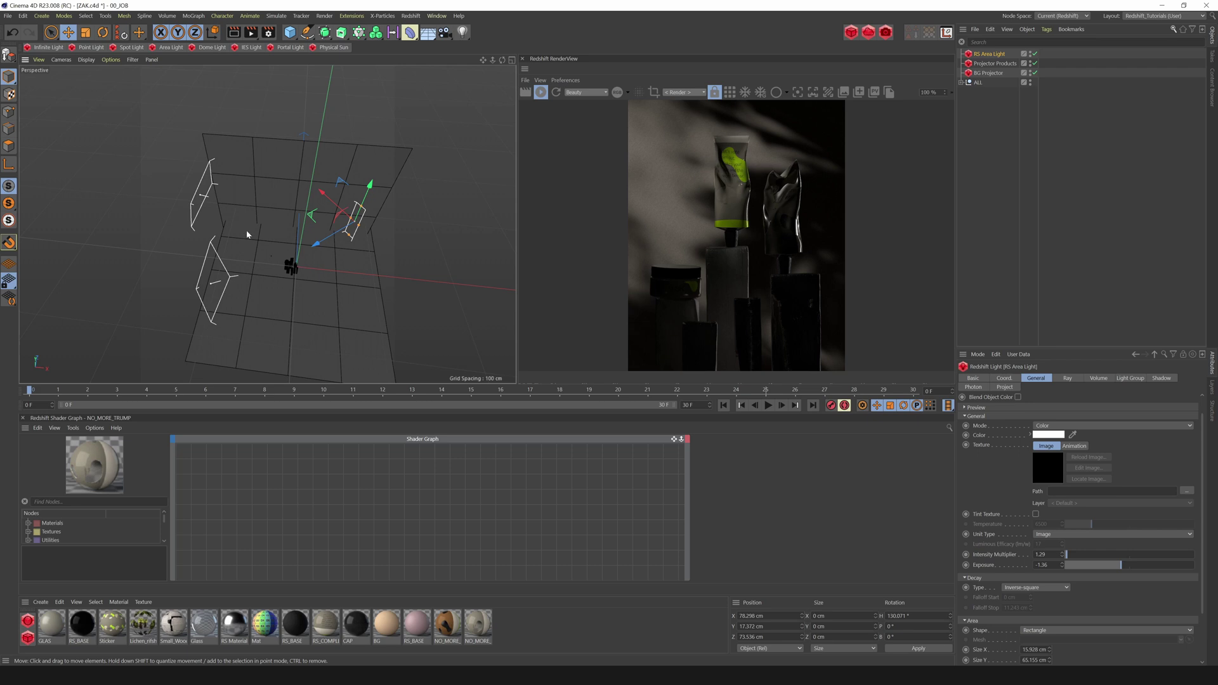
# Step: Duplicate the area light to the opposite side at about X -79, Y 17, Z 94 cm with a heading of about 231°
pyautogui.moveTo(331, 201)
pyautogui.keyDown('ctrl'); pyautogui.mouseDown()
pyautogui.moveTo(267, 151)
pyautogui.moveTo(328, 185)
pyautogui.mouseUp(); pyautogui.keyUp('ctrl')
pyautogui.press('r')
pyautogui.press('e')
pyautogui.moveTo(259, 186); pyautogui.dragTo(229, 223)
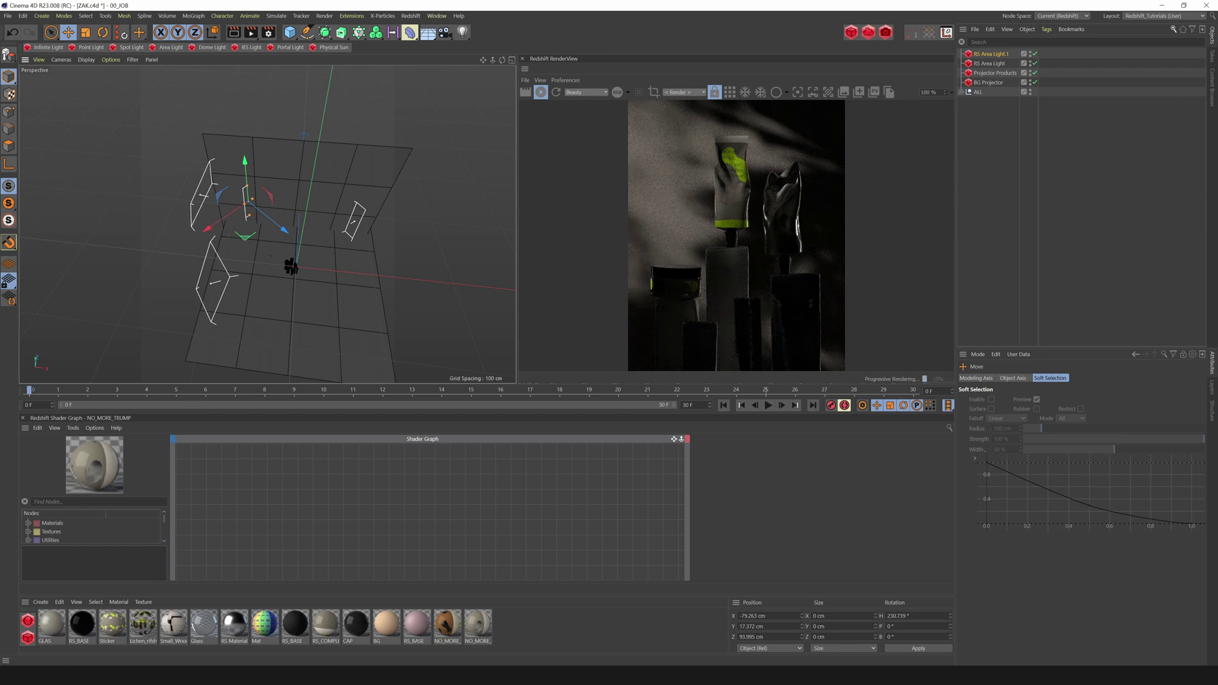
# Step: Rearrange the layout to enlarge the Redshift RenderView and shrink the viewport, shader graph and material areas
pyautogui.moveTo(658, 385); pyautogui.dragTo(659, 444)
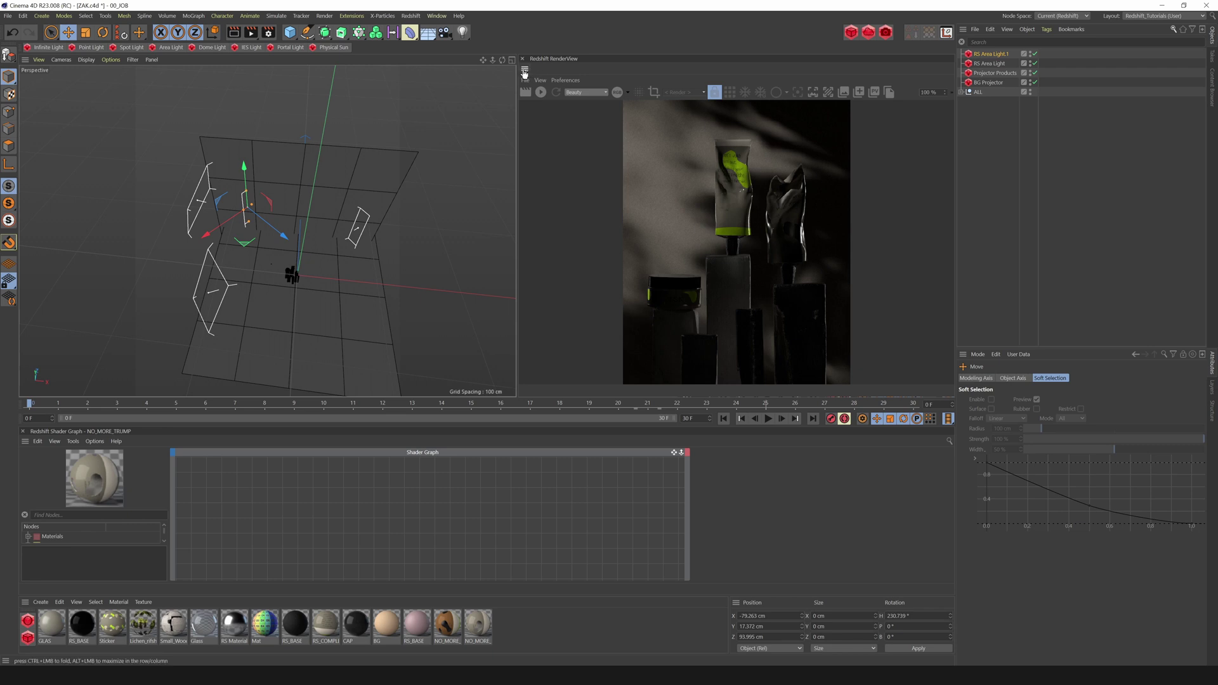
pyautogui.moveTo(910, 331); pyautogui.dragTo(953, 432)
pyautogui.moveTo(25, 602); pyautogui.dragTo(375, 658)
pyautogui.moveTo(534, 512); pyautogui.dragTo(535, 574)
pyautogui.moveTo(25, 522); pyautogui.dragTo(953, 613)
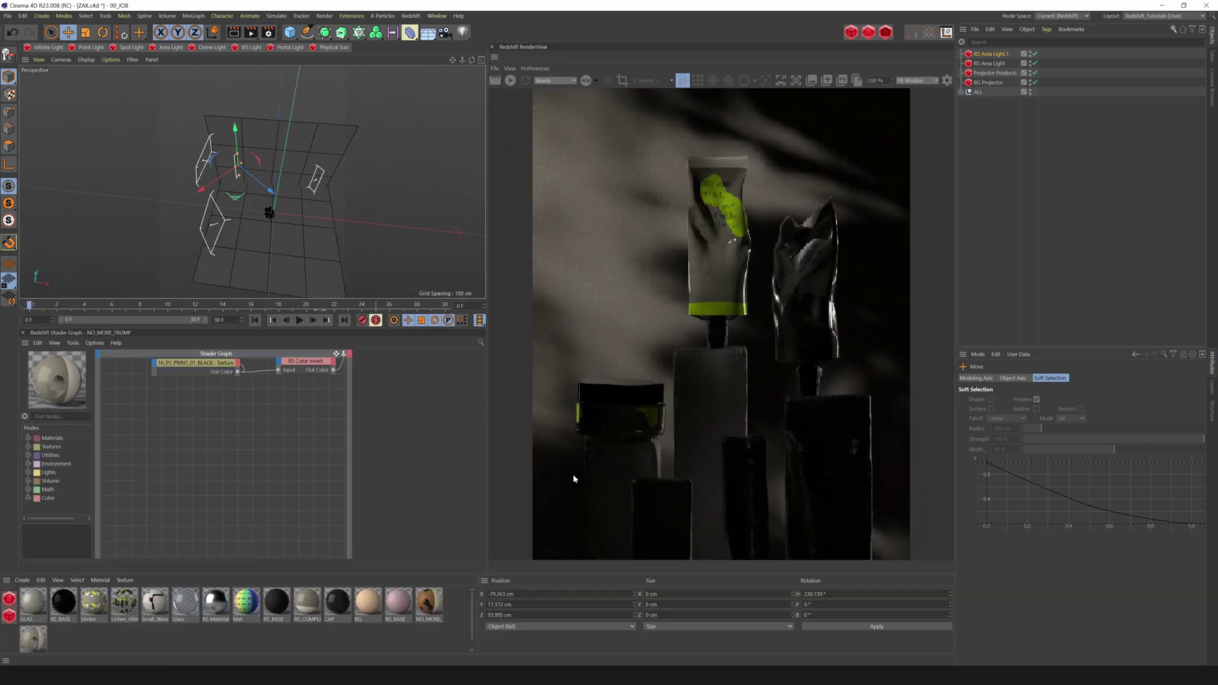
# Step: Compact the material and coordinates areas, enlarge the viewport over the shader graph, and start the interactive Redshift render
pyautogui.moveTo(448, 574); pyautogui.dragTo(450, 539)
pyautogui.moveTo(478, 620); pyautogui.dragTo(773, 609)
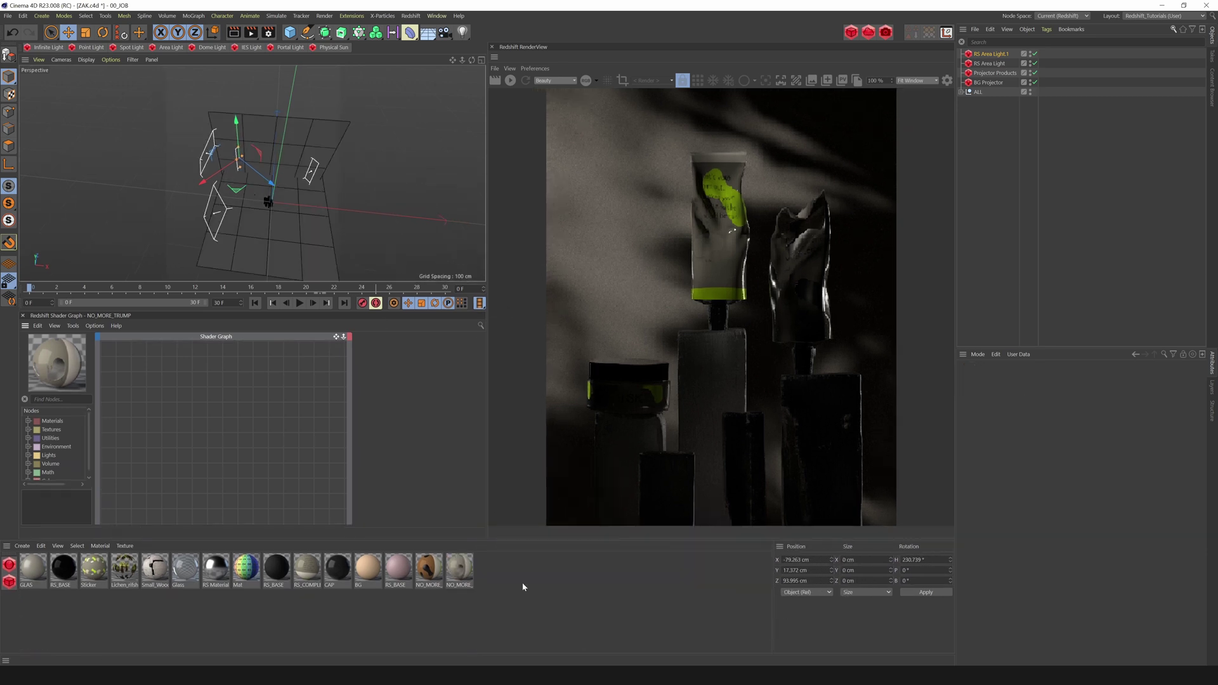
pyautogui.moveTo(412, 311); pyautogui.dragTo(415, 360)
pyautogui.moveTo(453, 60); pyautogui.dragTo(417, 49)
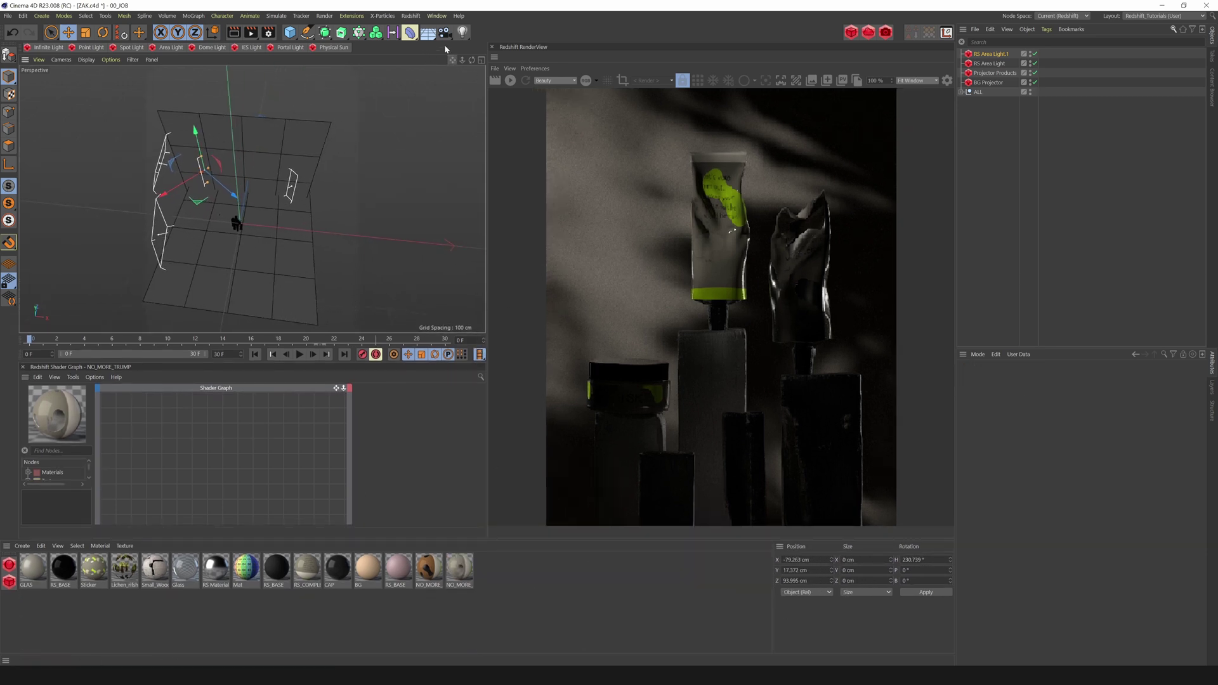
pyautogui.click(512, 83)
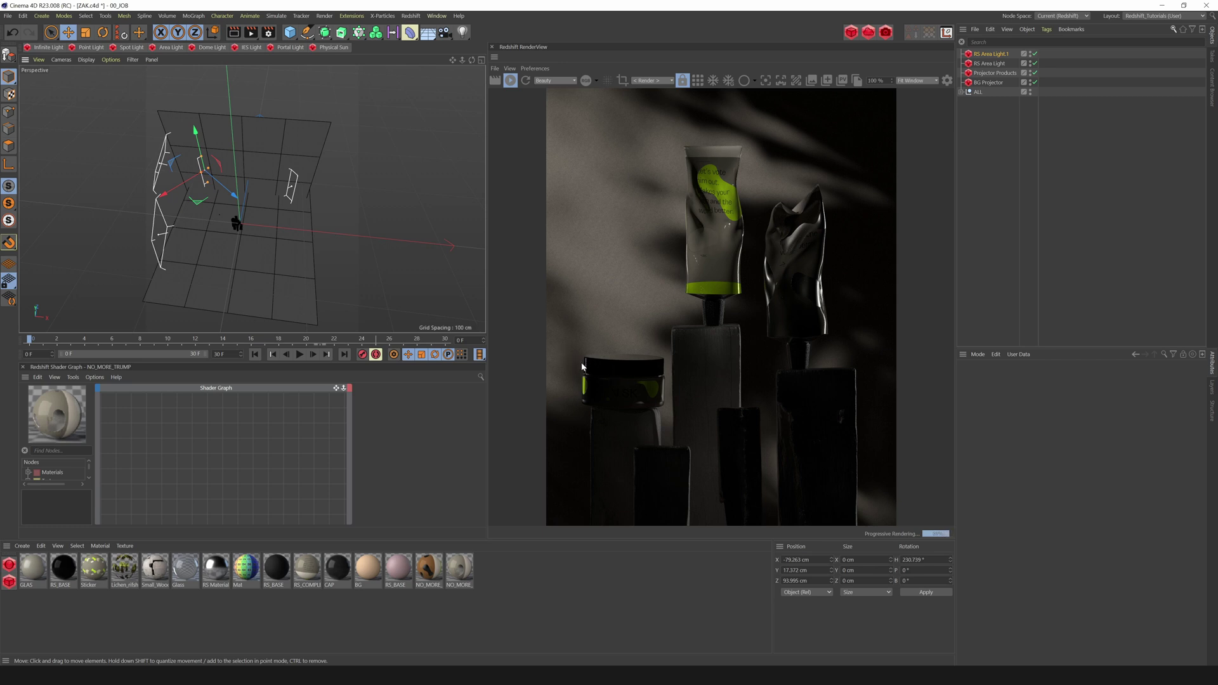
# Step: Move the duplicated area light to about X -43, Z 66 cm and turn its heading to about 217°
pyautogui.moveTo(222, 186)
pyautogui.mouseDown()
pyautogui.moveTo(239, 201)
pyautogui.moveTo(227, 204)
pyautogui.mouseUp()
pyautogui.press('r')
pyautogui.moveTo(225, 182)
pyautogui.mouseDown()
pyautogui.moveTo(238, 187)
pyautogui.moveTo(224, 196)
pyautogui.mouseUp()
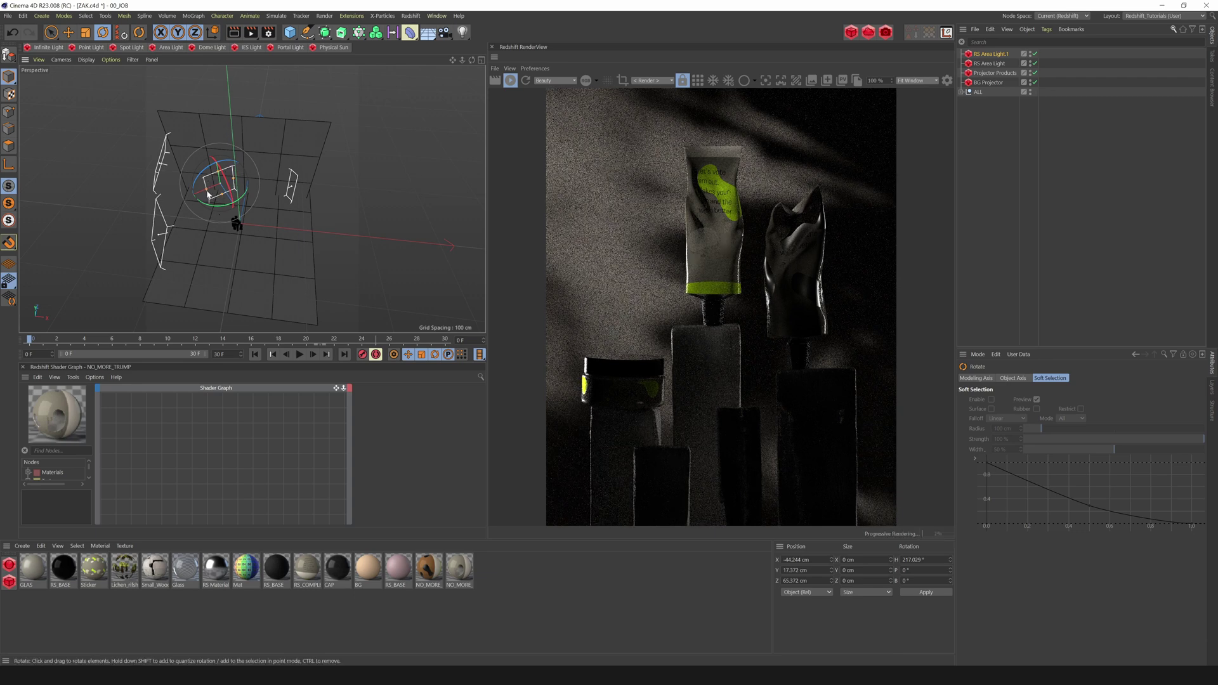
pyautogui.press('e')
pyautogui.moveTo(192, 196); pyautogui.dragTo(190, 196)
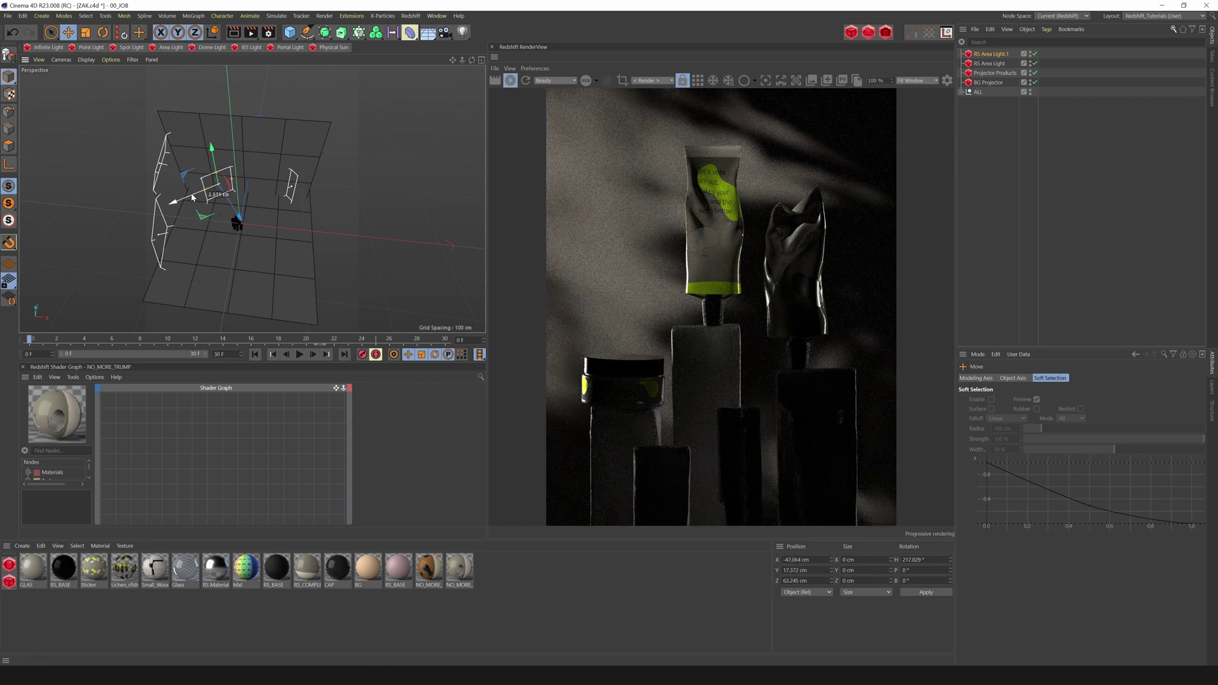
pyautogui.moveTo(472, 60); pyautogui.dragTo(439, 116)
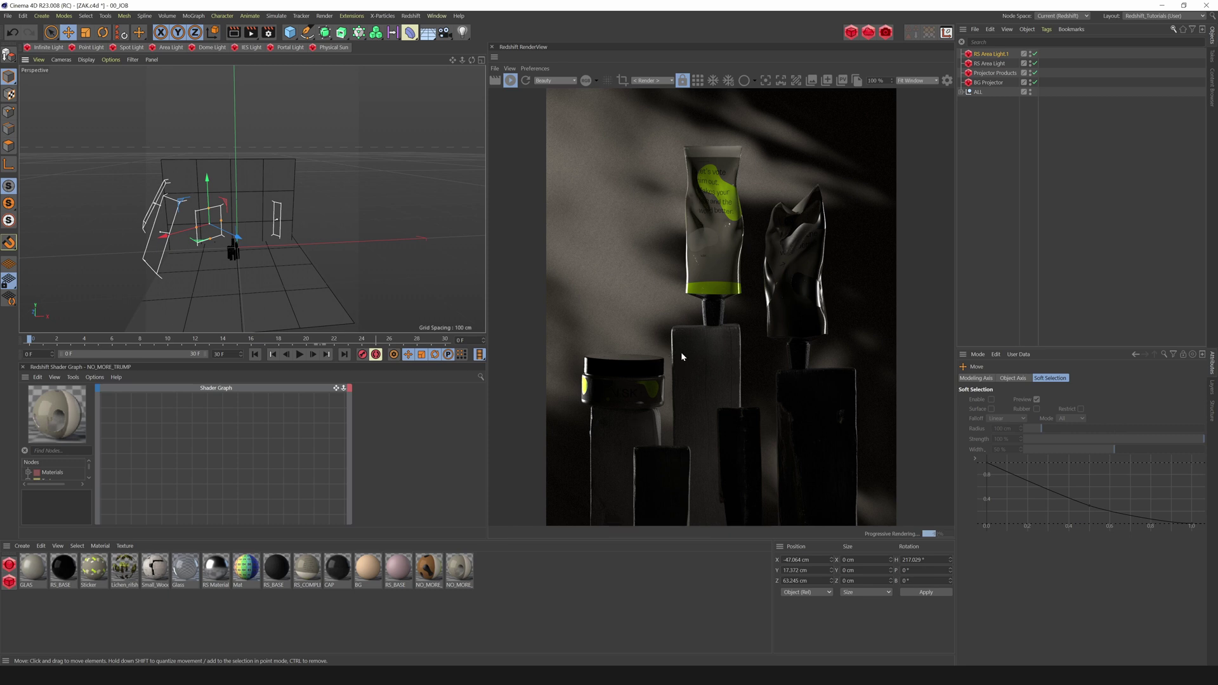
pyautogui.moveTo(169, 235); pyautogui.dragTo(167, 236)
pyautogui.press('r')
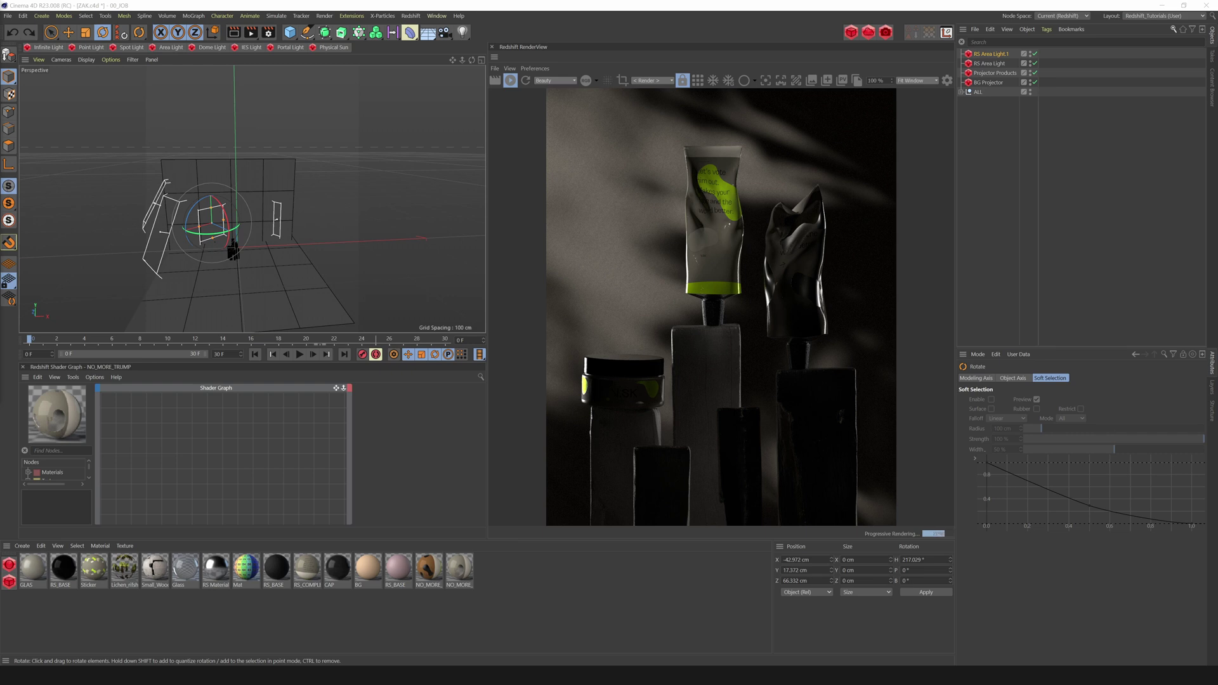
pyautogui.keyDown('alt'); pyautogui.moveTo(470, 67); pyautogui.dragTo(443, 119); pyautogui.keyUp('alt')
pyautogui.keyDown('alt'); pyautogui.moveTo(443, 119); pyautogui.dragTo(462, 59, button='right'); pyautogui.keyUp('alt')
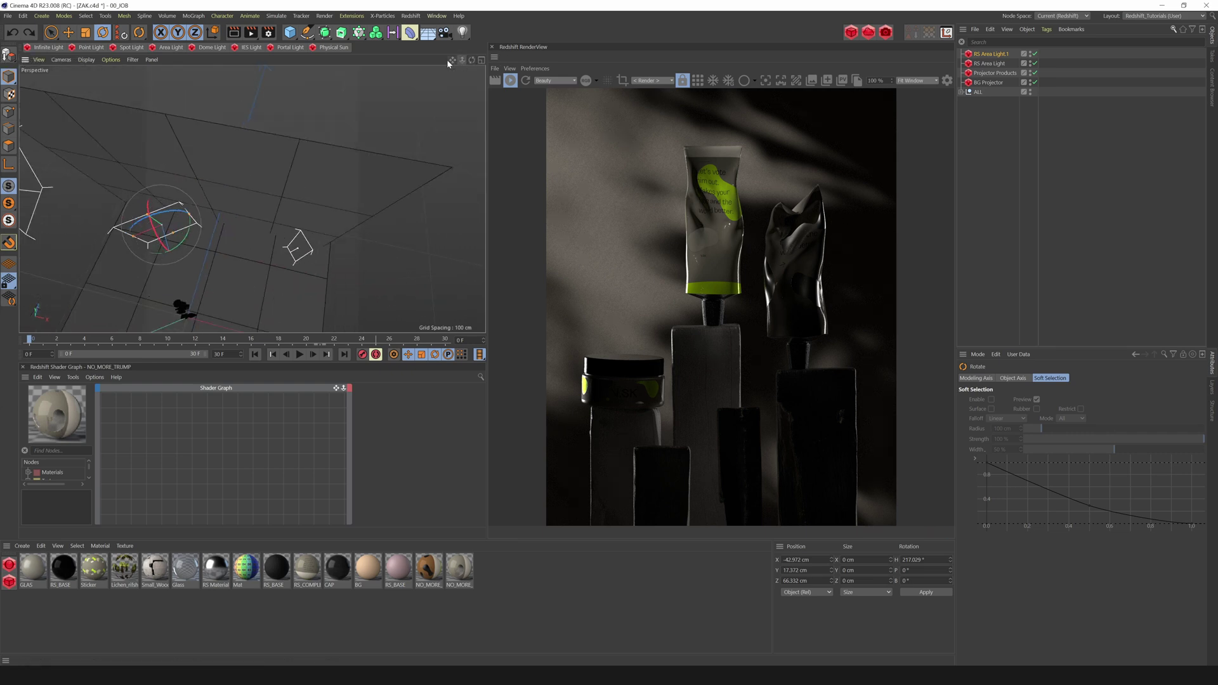
pyautogui.keyDown('alt'); pyautogui.moveTo(462, 60); pyautogui.dragTo(381, 127); pyautogui.keyUp('alt')
pyautogui.press('e')
pyautogui.moveTo(194, 211)
pyautogui.mouseDown()
pyautogui.moveTo(138, 236)
pyautogui.moveTo(200, 233)
pyautogui.mouseUp()
pyautogui.press('r')
pyautogui.hotkey('ctrl', 'z')
pyautogui.hotkey('ctrl', 'z')
pyautogui.hotkey('ctrl', 'z')
pyautogui.moveTo(472, 60); pyautogui.dragTo(434, 78)
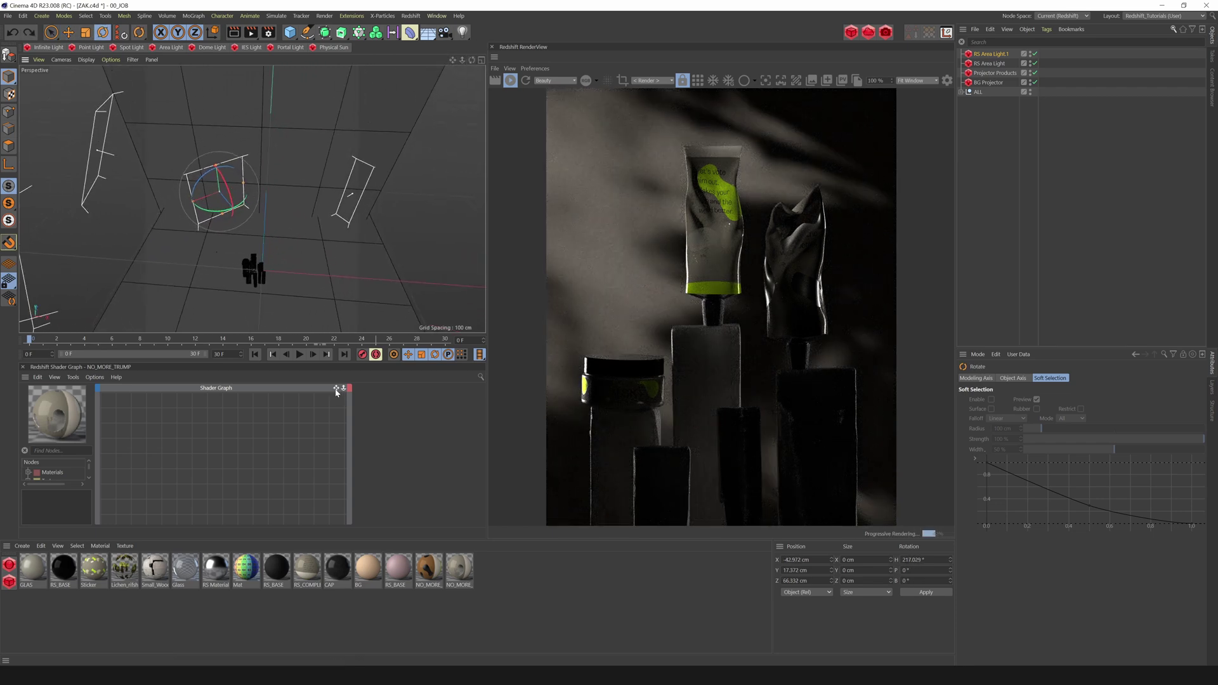
# Step: Switch the BG Projector and Projector Products lights off and back on to compare their effect in the render
pyautogui.click(1035, 83)
pyautogui.click(1035, 73)
pyautogui.click(1036, 73)
pyautogui.click(1035, 82)
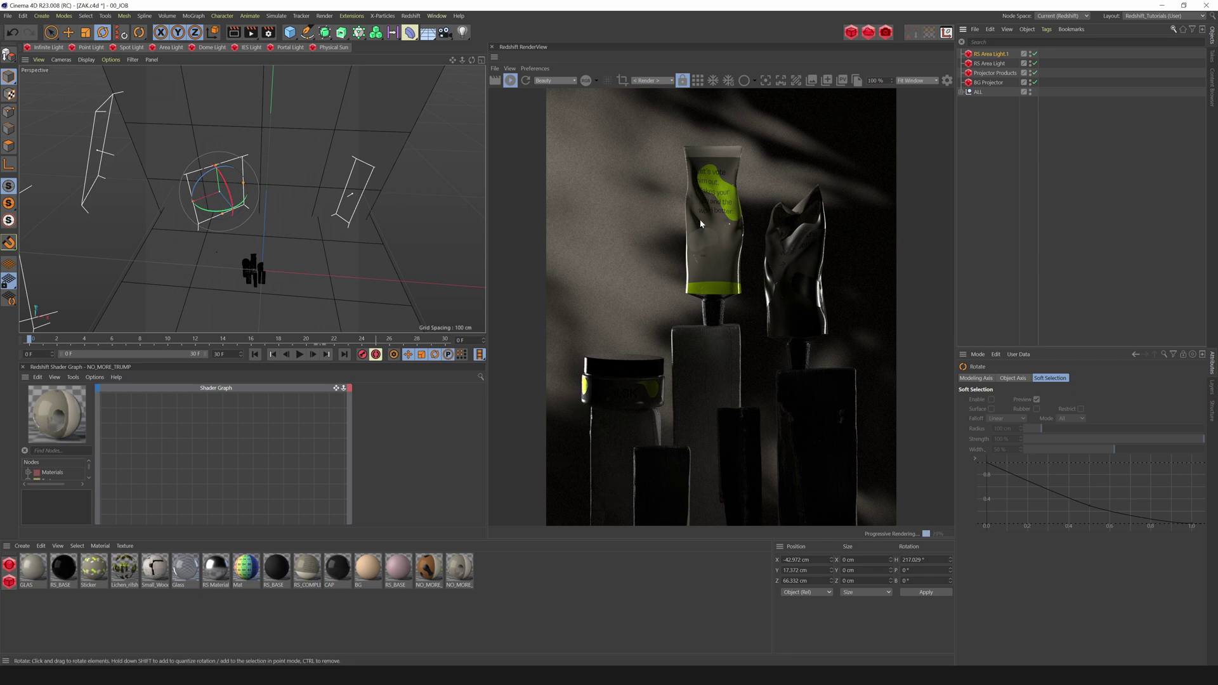
# Step: Rename the two area lights behind the products as Left Rim Light and Right Rim Light
pyautogui.click(998, 55)
pyautogui.doubleClick(996, 55)
pyautogui.press('BackSpace')
pyautogui.write('Left Rim Light')
pyautogui.press('Return')
pyautogui.doubleClick(995, 64)
pyautogui.write('Rig')
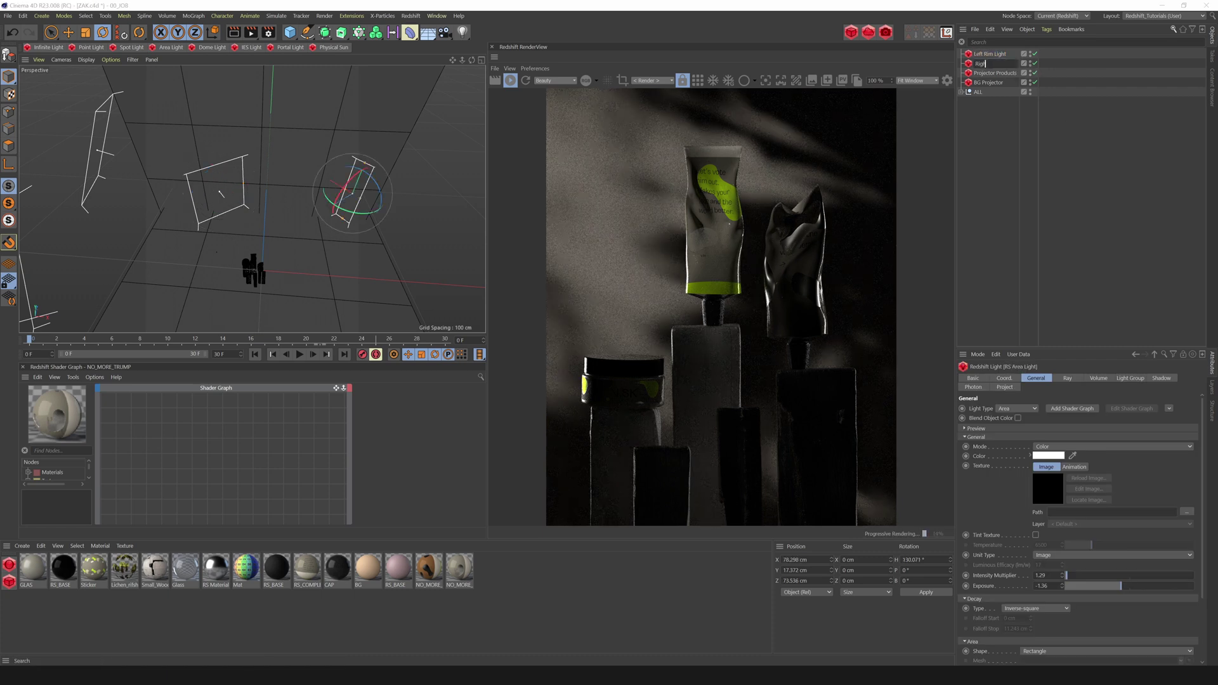
pyautogui.write('ht Rim Light Rim Li')
pyautogui.press('Return')
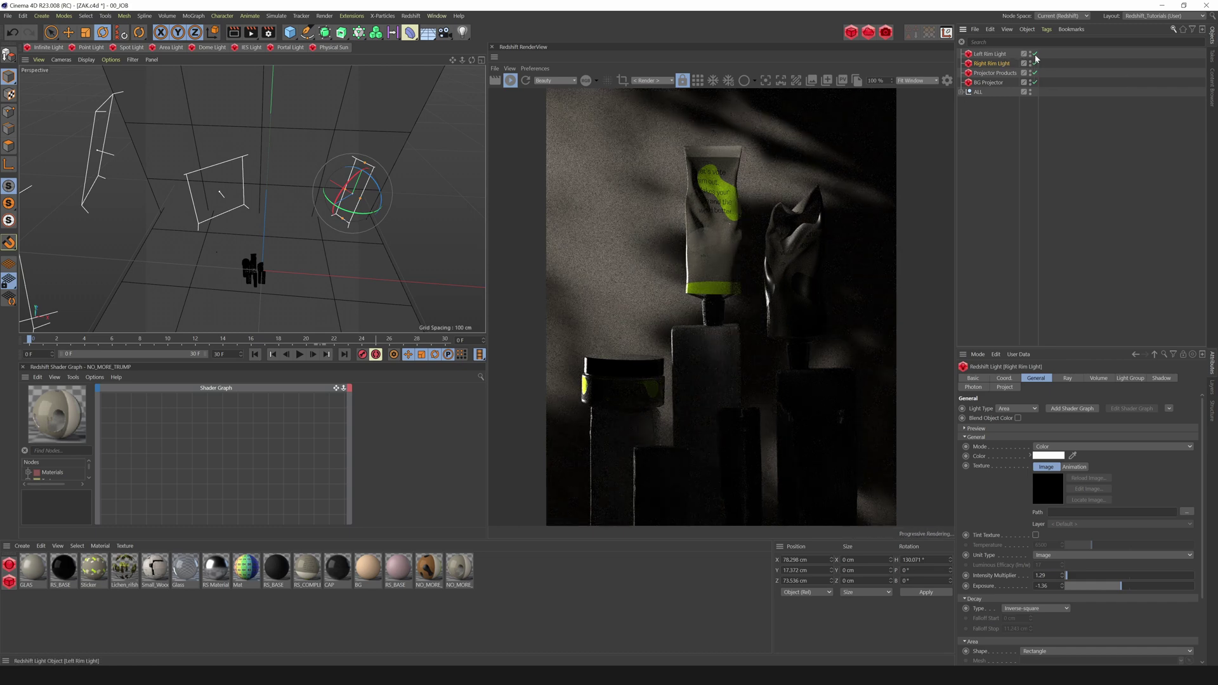
# Step: Move the Left Rim Light to about X -64, Z 51 cm and rotate its heading to about 222°
pyautogui.click(227, 199)
pyautogui.click(217, 199)
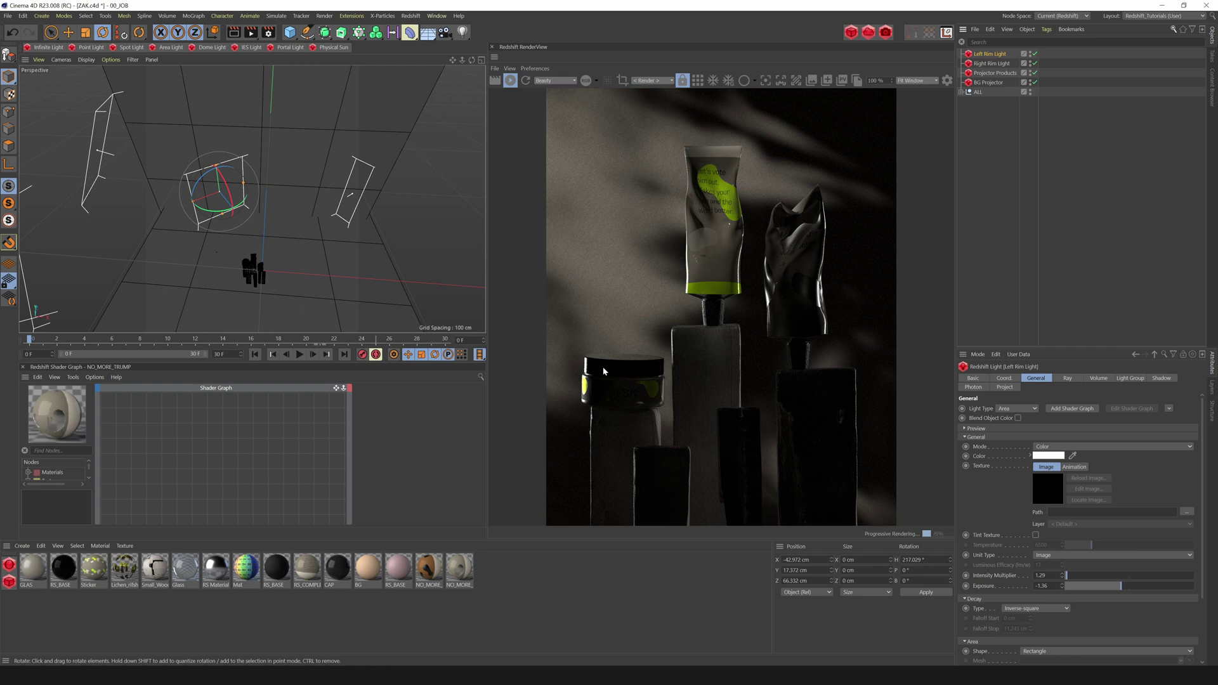
pyautogui.moveTo(194, 205)
pyautogui.mouseDown()
pyautogui.moveTo(221, 193)
pyautogui.moveTo(138, 212)
pyautogui.moveTo(176, 207)
pyautogui.moveTo(196, 223)
pyautogui.mouseUp()
pyautogui.press('e')
pyautogui.press('r')
# Step: Test different spread values on the Left Rim Light and set the spread to 0.443
pyautogui.click(998, 54)
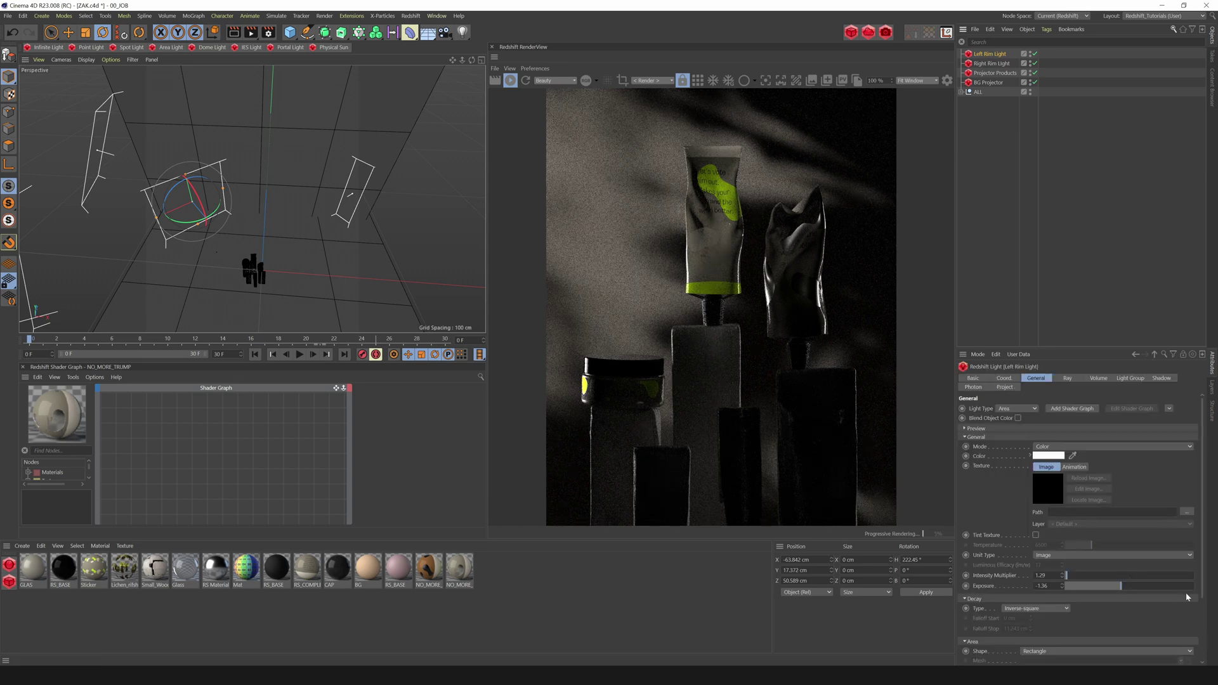
pyautogui.scroll(-3, 1142, 629)
pyautogui.moveTo(1079, 650); pyautogui.dragTo(1115, 651)
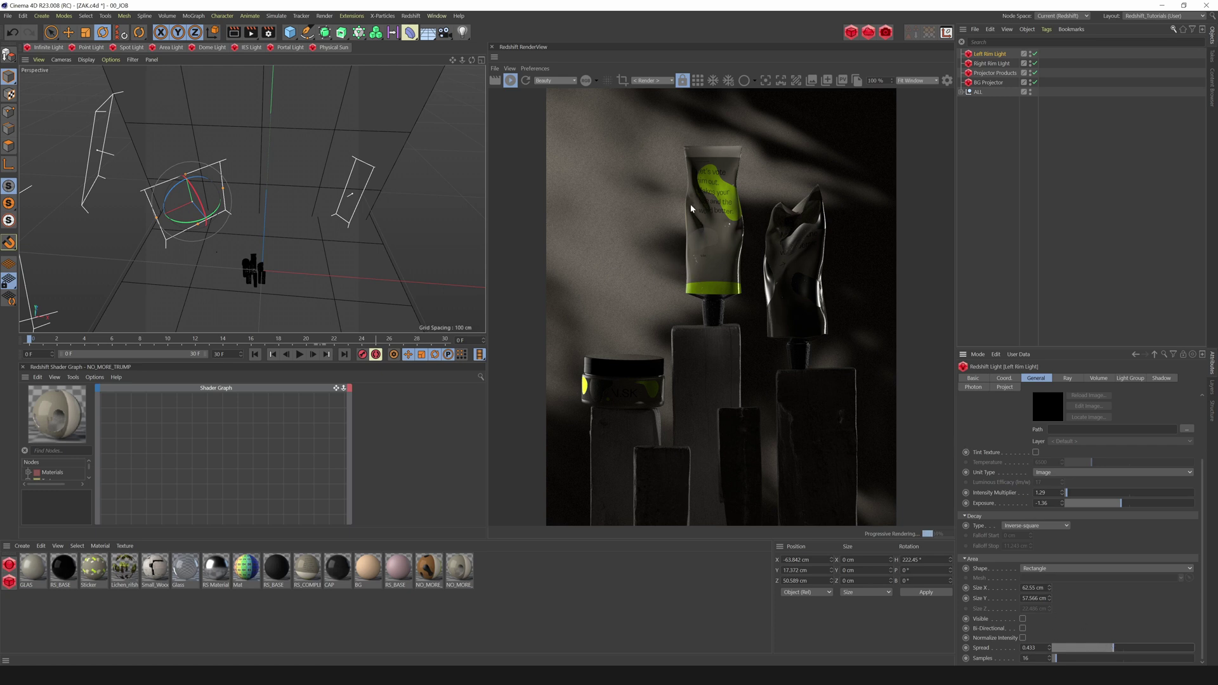
pyautogui.moveTo(1114, 648); pyautogui.dragTo(1077, 649)
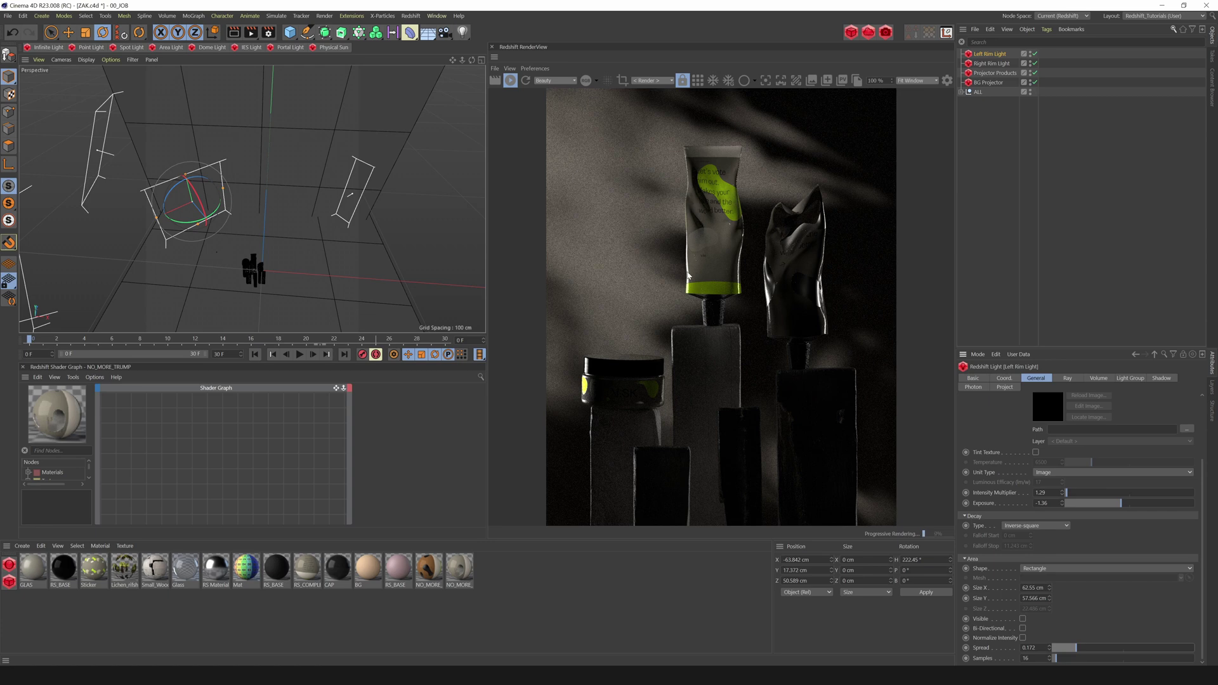
pyautogui.moveTo(1079, 652); pyautogui.dragTo(1105, 653)
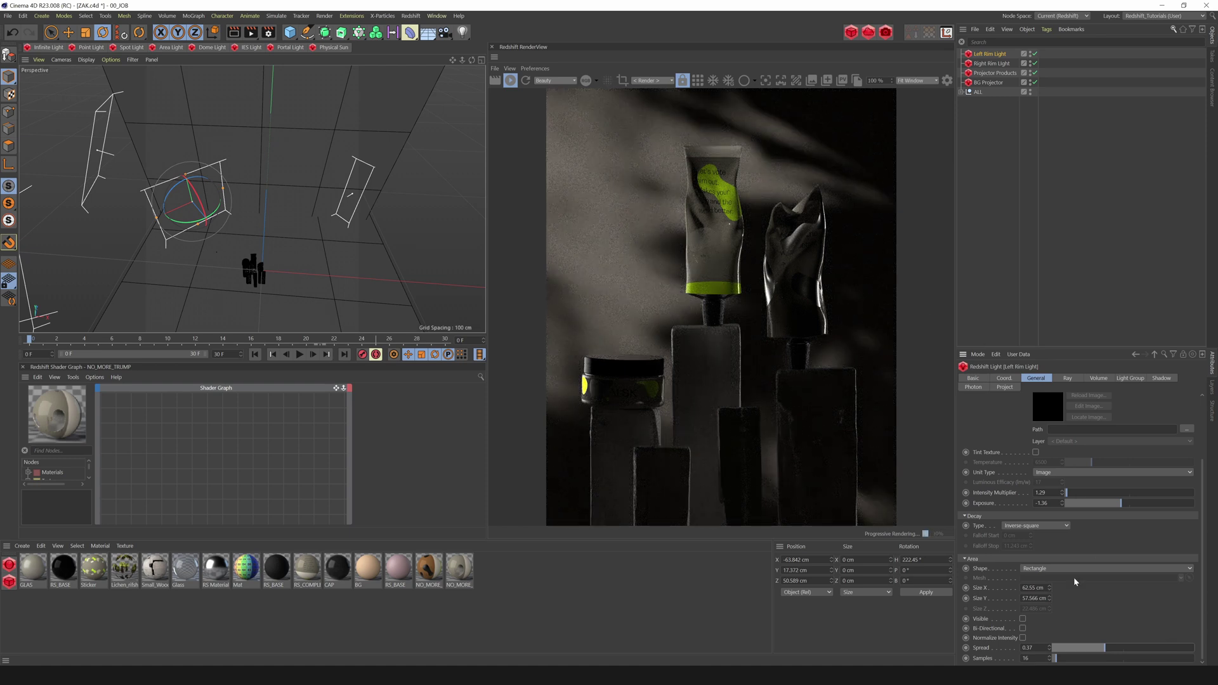
pyautogui.click(1110, 651)
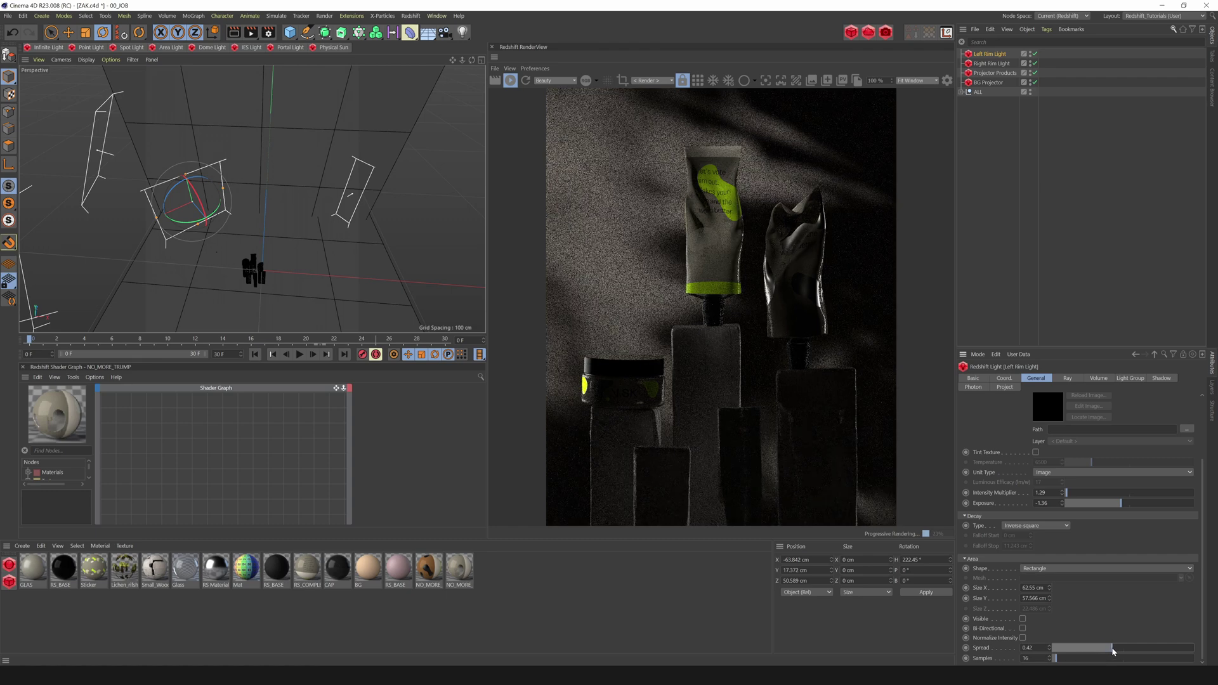
pyautogui.moveTo(1111, 649); pyautogui.dragTo(1115, 649)
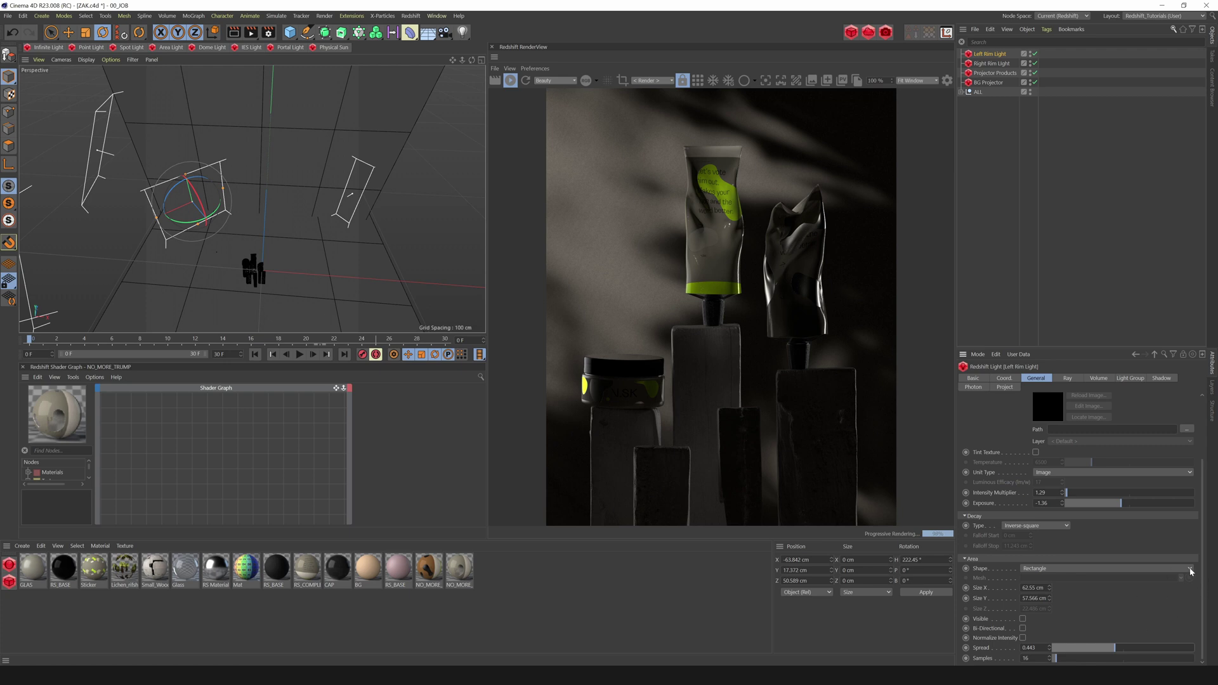
# Step: Move the BG Projector light to about X -141, Y 62, Z 59 cm to shift the background leaf shadows
pyautogui.click(996, 84)
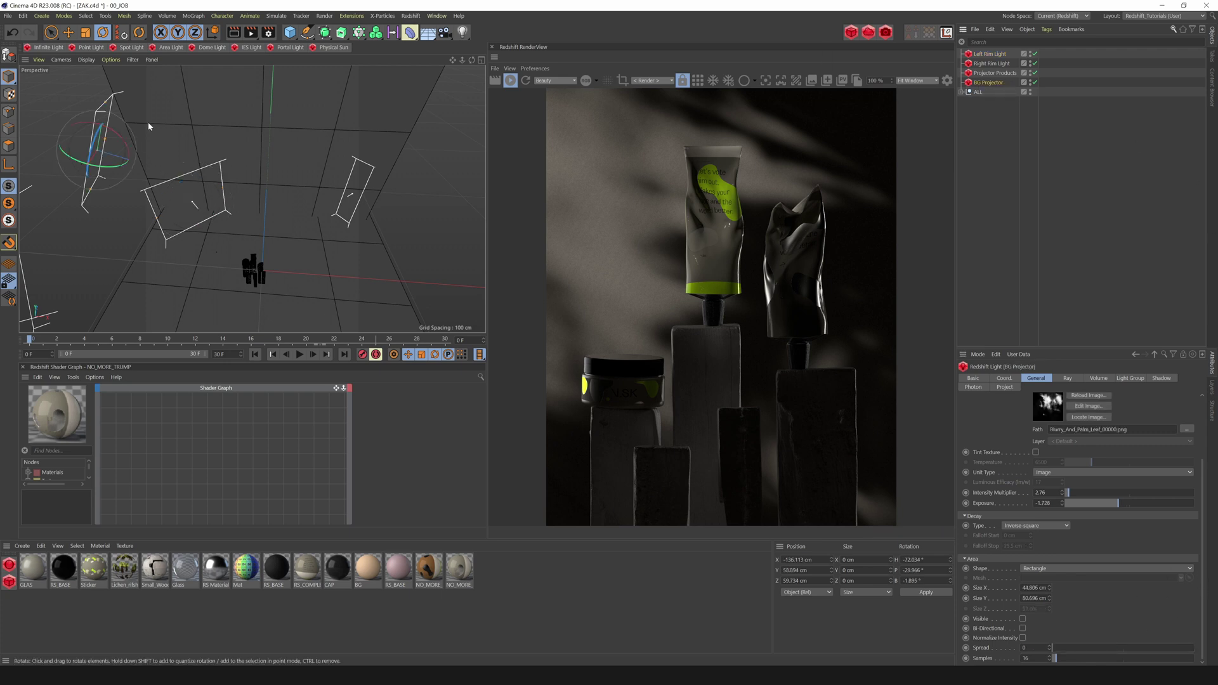
pyautogui.press('e')
pyautogui.moveTo(127, 160); pyautogui.dragTo(74, 171)
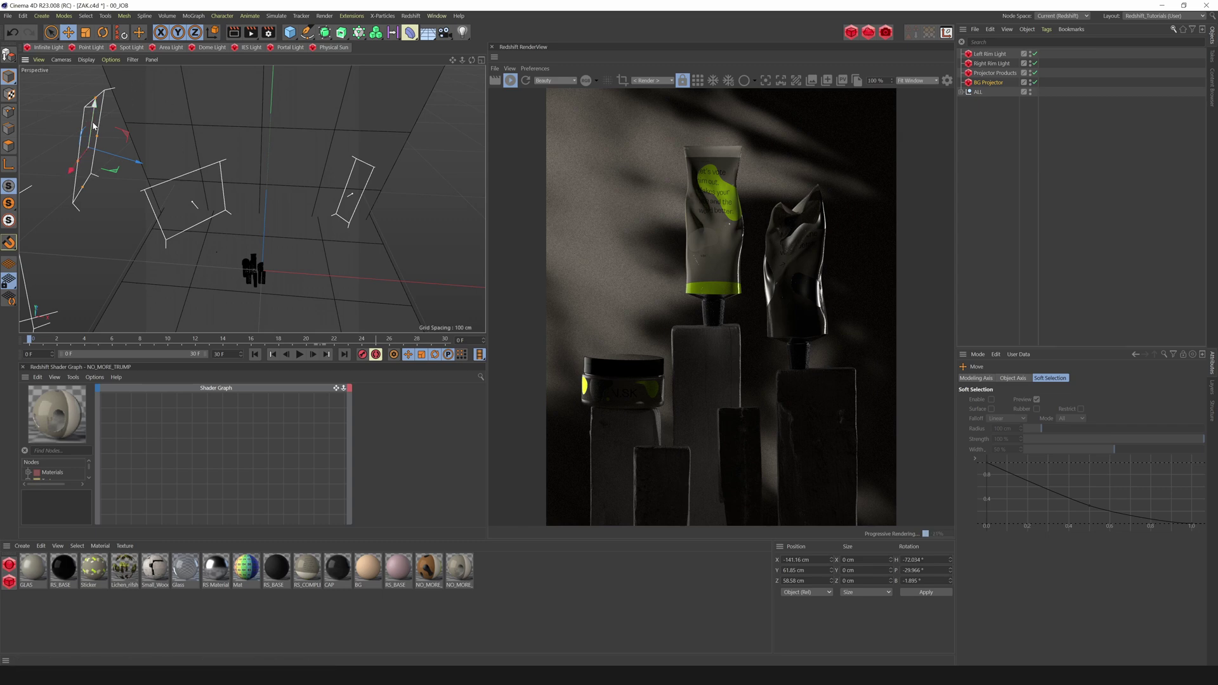
pyautogui.moveTo(93, 125); pyautogui.dragTo(94, 124)
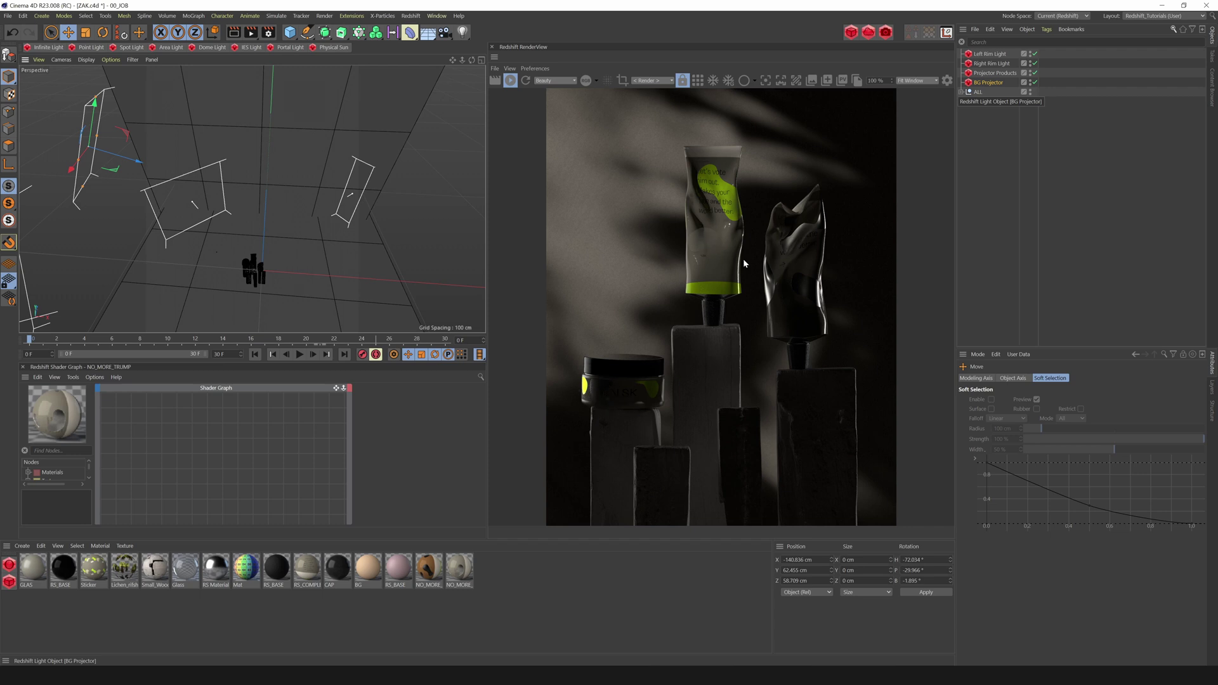
# Step: Switch to the reference images, examine the lighting of the light and dark product renders, and return to Cinema 4D
pyautogui.hotkey('alt', 'Tab')
pyautogui.moveTo(267, 421); pyautogui.dragTo(655, 9)
pyautogui.click(828, 258)
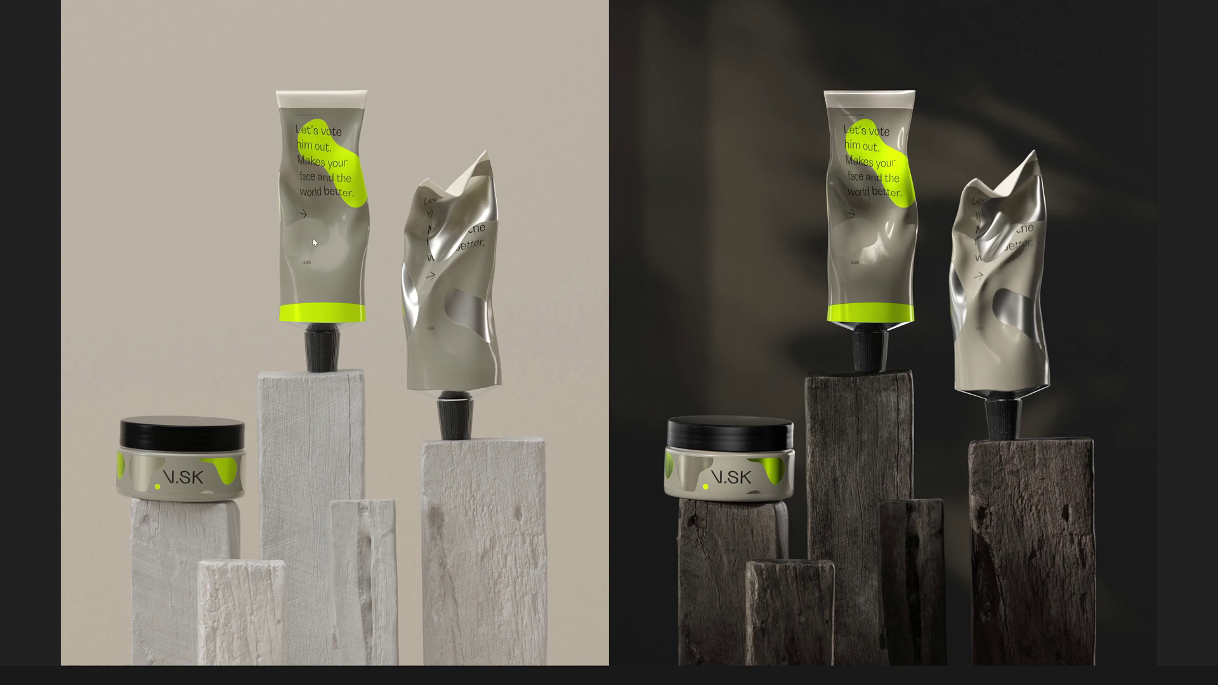
pyautogui.press('Escape')
pyautogui.click(589, 385)
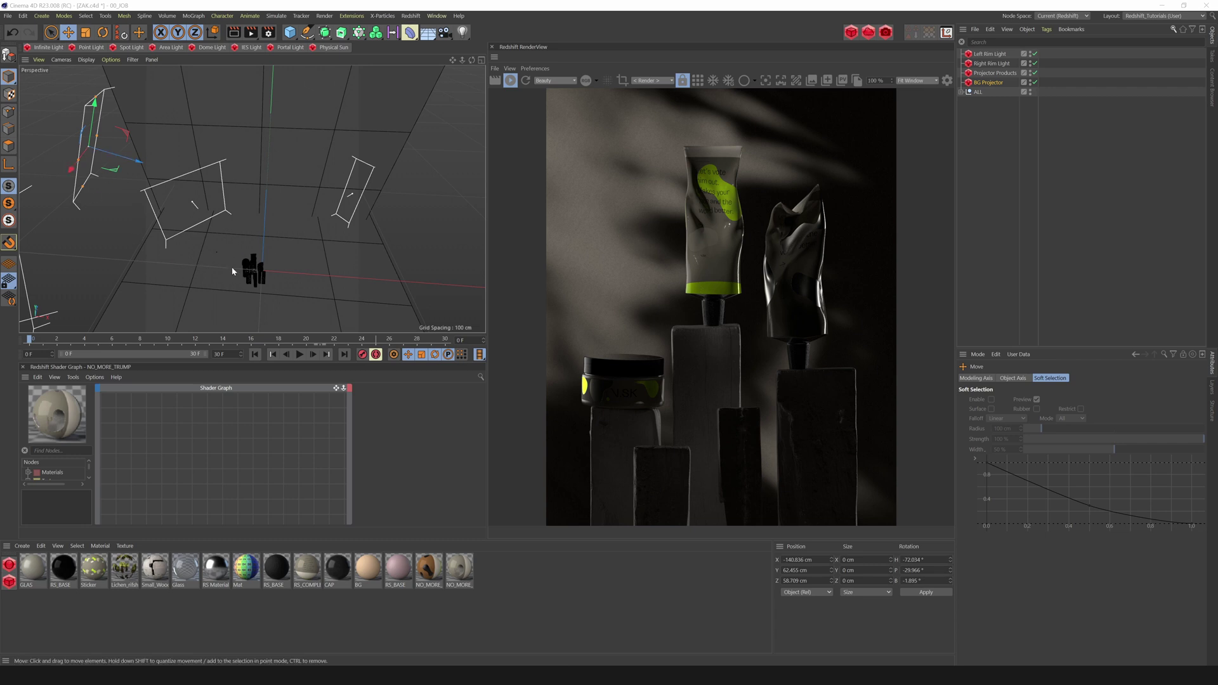
# Step: Add a plane oriented along the Z axis and scale it down to about 16.3 × 16.3 cm
pyautogui.moveTo(472, 59); pyautogui.dragTo(542, 42)
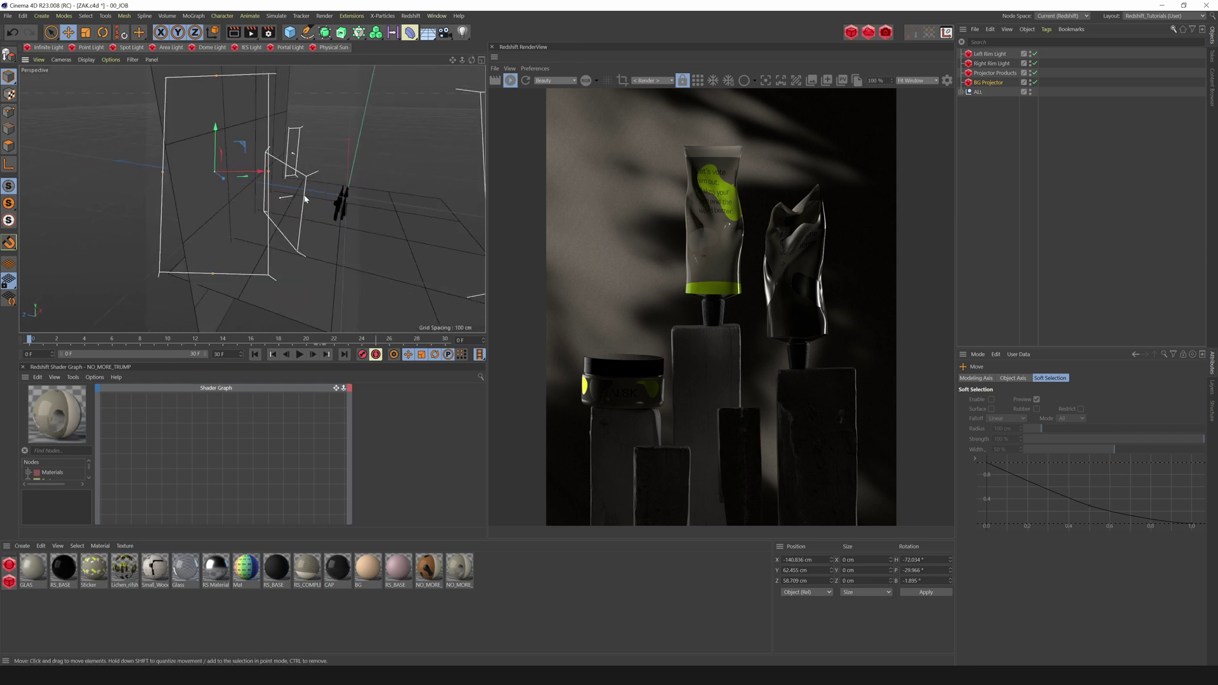
pyautogui.click(310, 197)
pyautogui.click(294, 180)
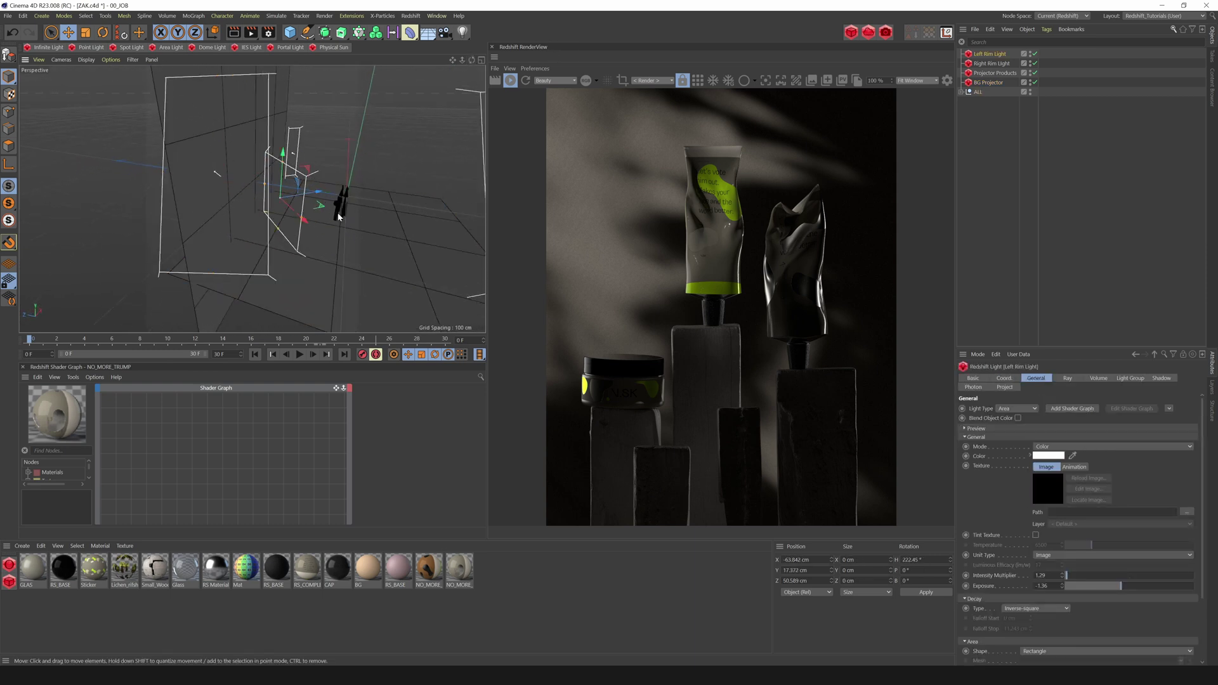
pyautogui.click(290, 34)
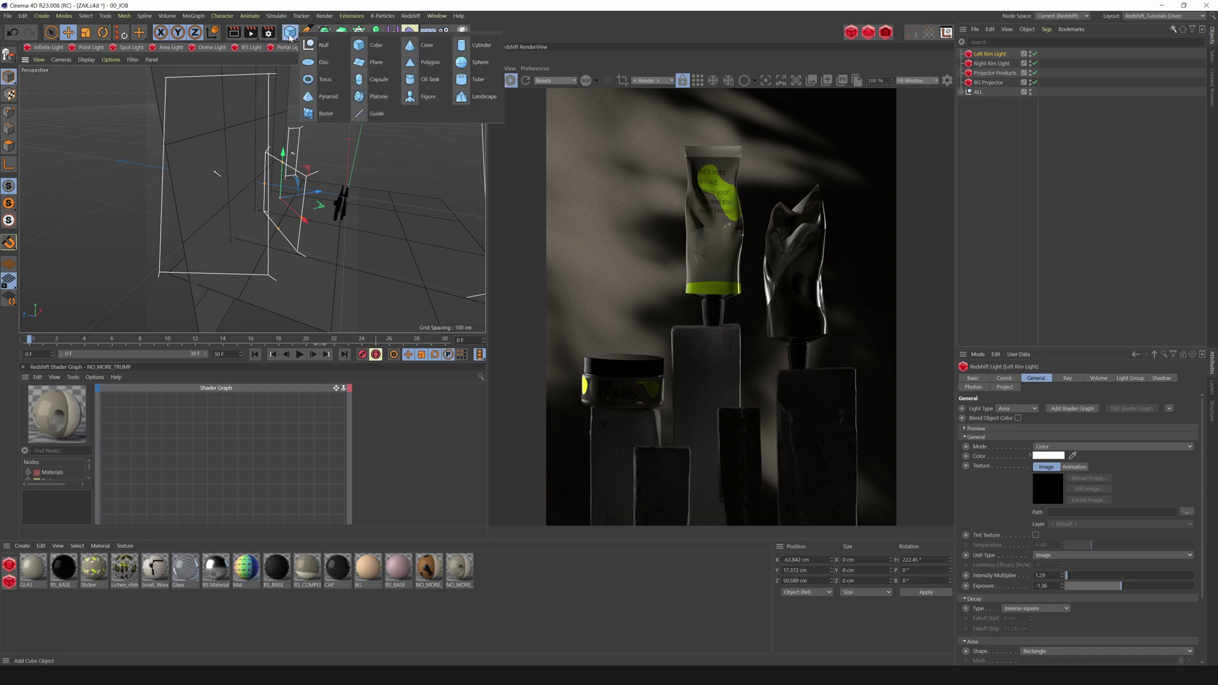
pyautogui.click(373, 71)
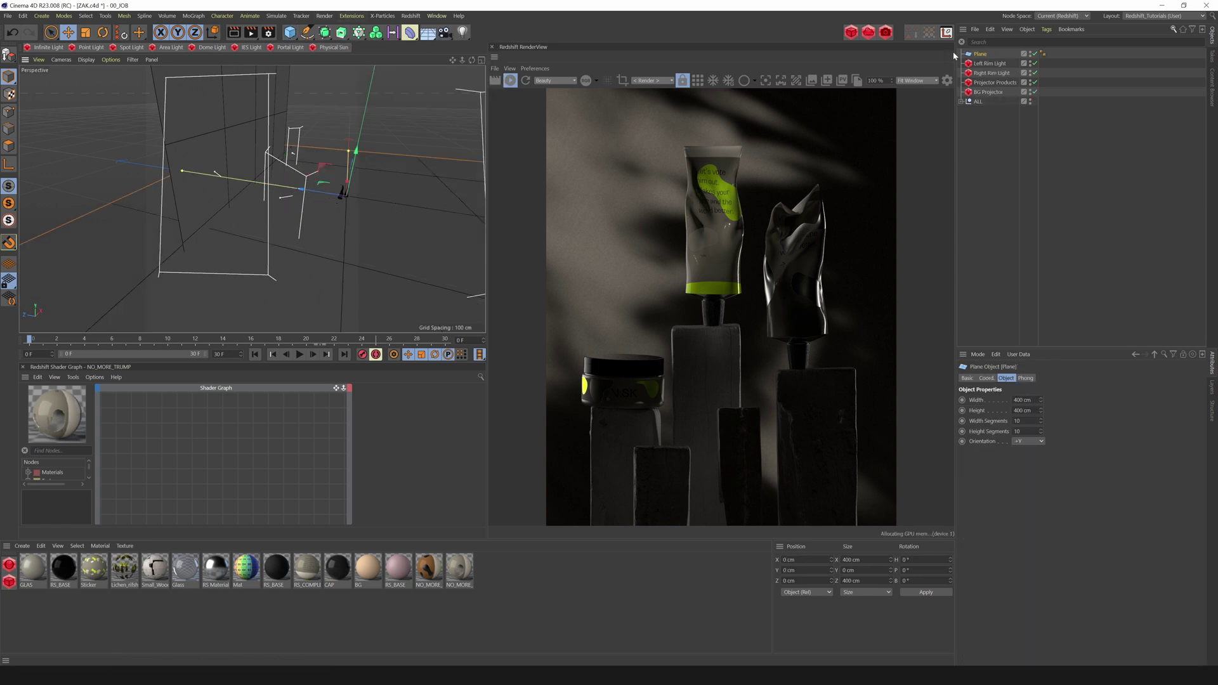
pyautogui.click(1017, 442)
pyautogui.click(1019, 493)
pyautogui.press('t')
pyautogui.moveTo(333, 207); pyautogui.dragTo(0, 300)
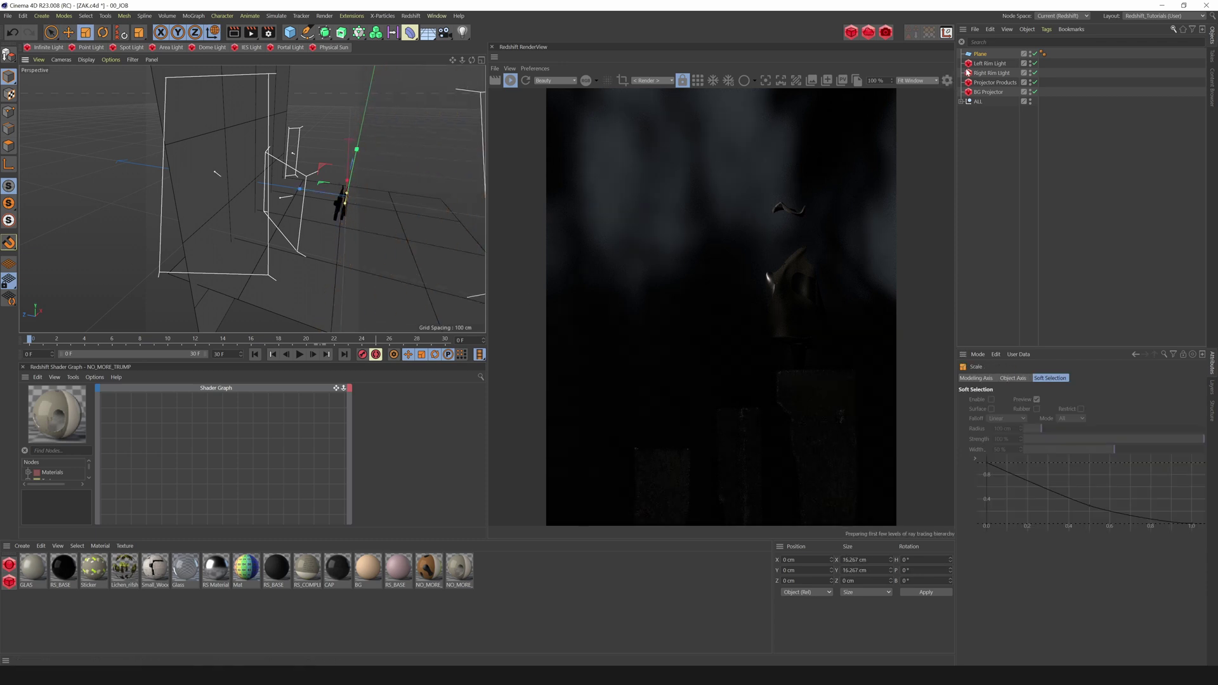
# Step: Nest the plane under the Left Rim Light and reset its local position to zero
pyautogui.moveTo(981, 55); pyautogui.dragTo(987, 64)
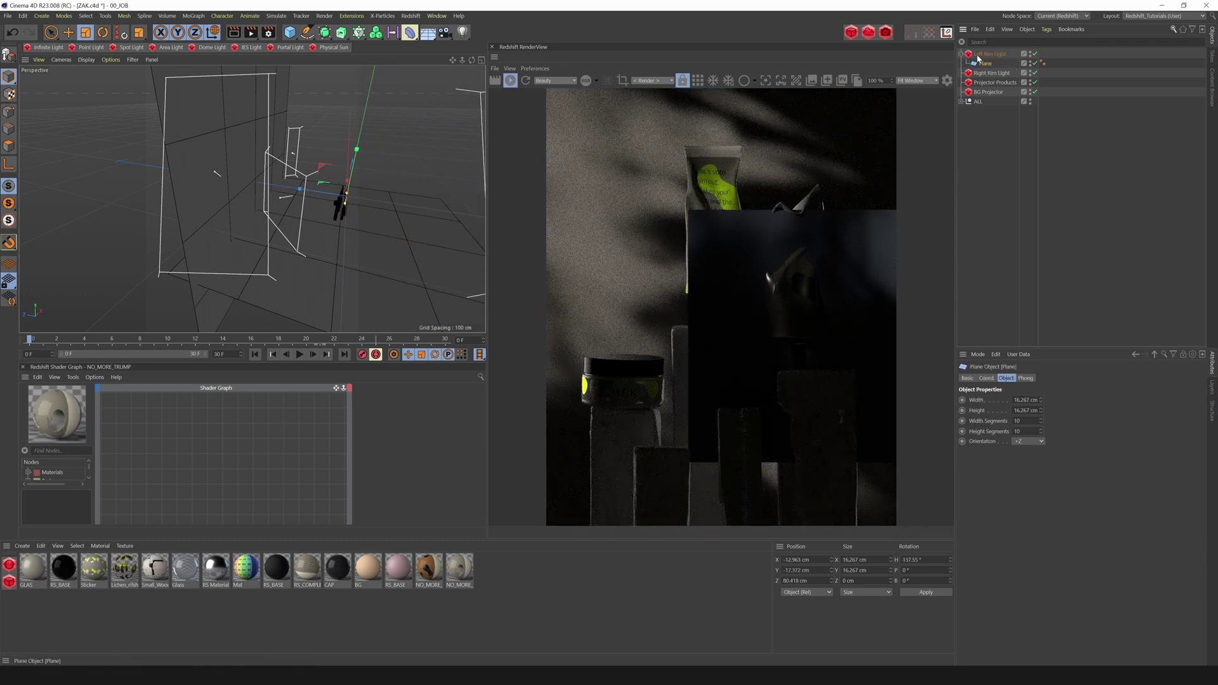
pyautogui.click(121, 33)
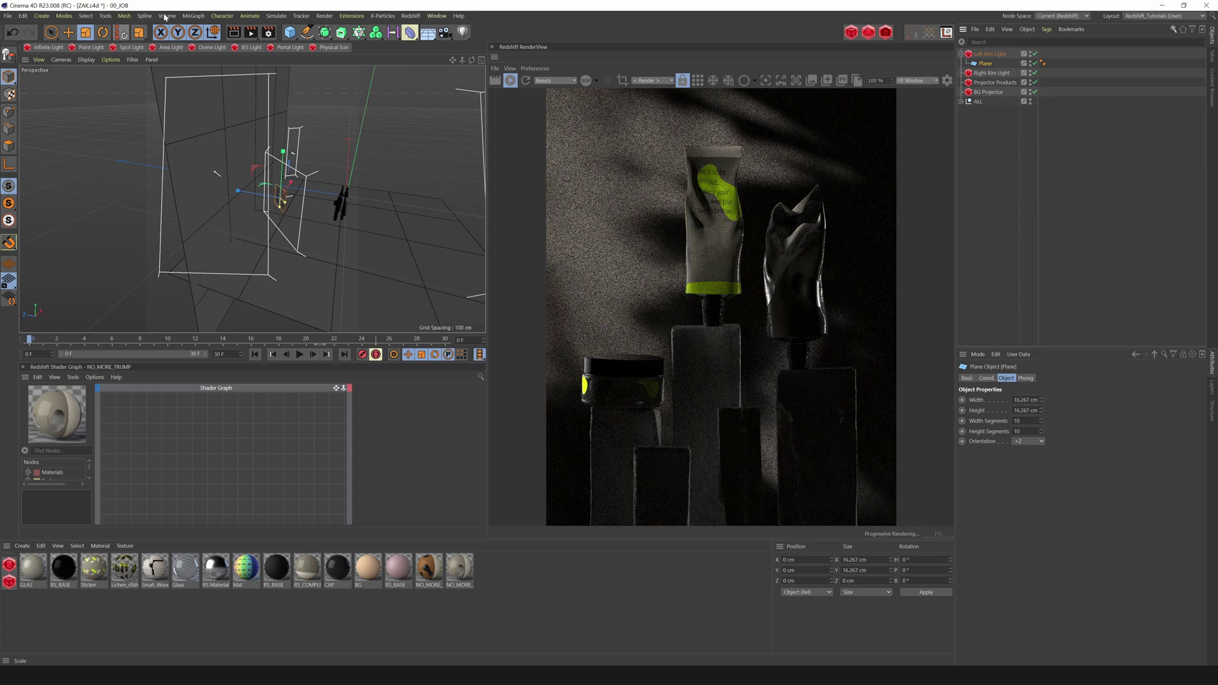
# Step: Size the plane to about 2.3 × 8.7 cm and place it near the jar at local X -5.5, Y -25.3, Z 58.8 cm
pyautogui.keyDown('alt'); pyautogui.moveTo(363, 180); pyautogui.dragTo(374, 184, button='right'); pyautogui.keyUp('alt')
pyautogui.keyDown('alt'); pyautogui.moveTo(374, 184); pyautogui.dragTo(340, 256); pyautogui.keyUp('alt')
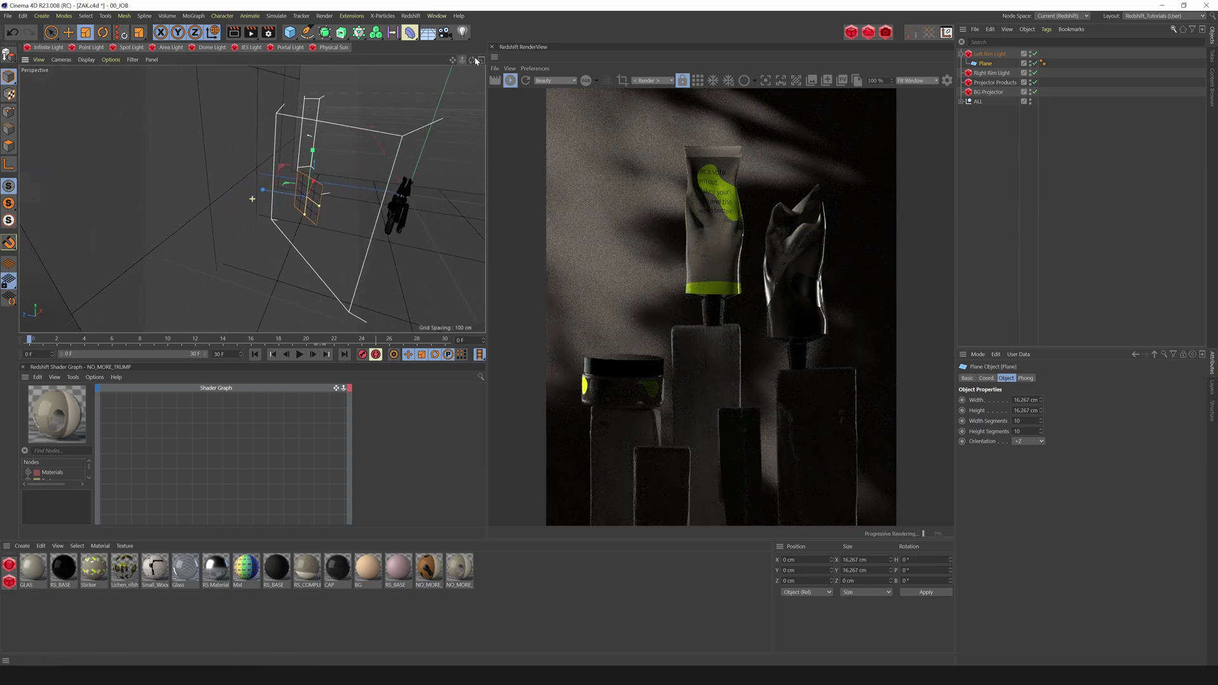
pyautogui.press('e')
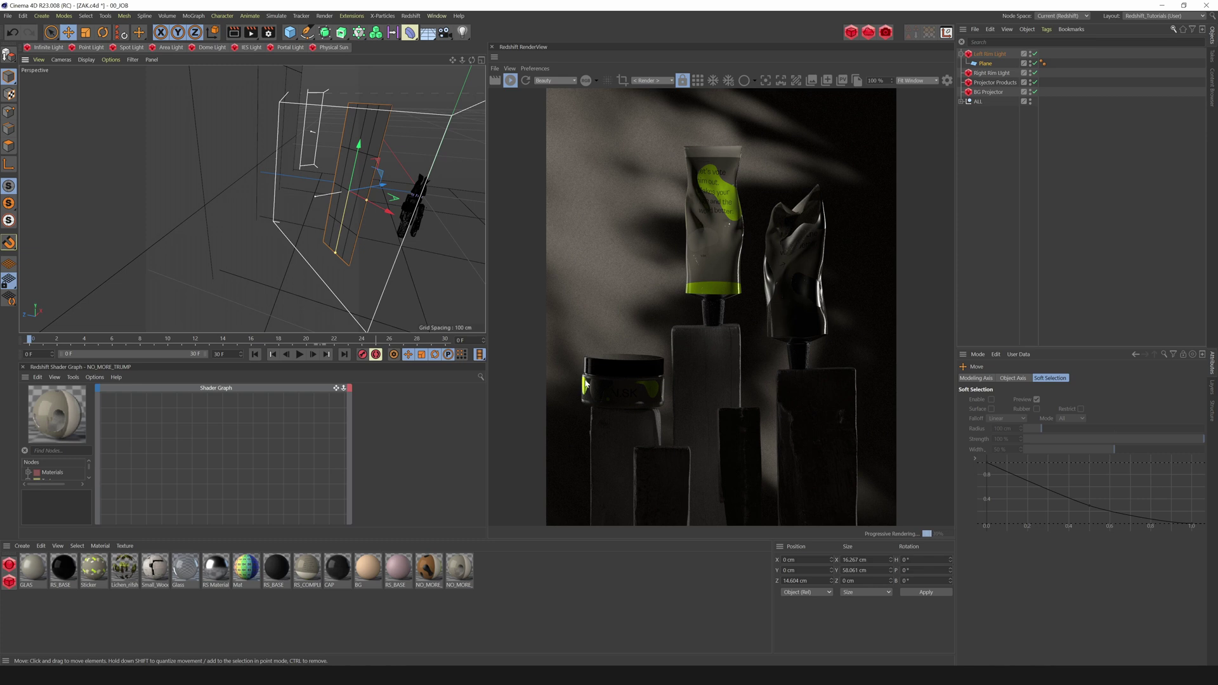
pyautogui.moveTo(355, 153); pyautogui.dragTo(311, 294)
pyautogui.press('t')
pyautogui.press('e')
pyautogui.moveTo(383, 257); pyautogui.dragTo(216, 194)
pyautogui.moveTo(293, 288); pyautogui.dragTo(316, 206)
pyautogui.moveTo(297, 178); pyautogui.dragTo(297, 180)
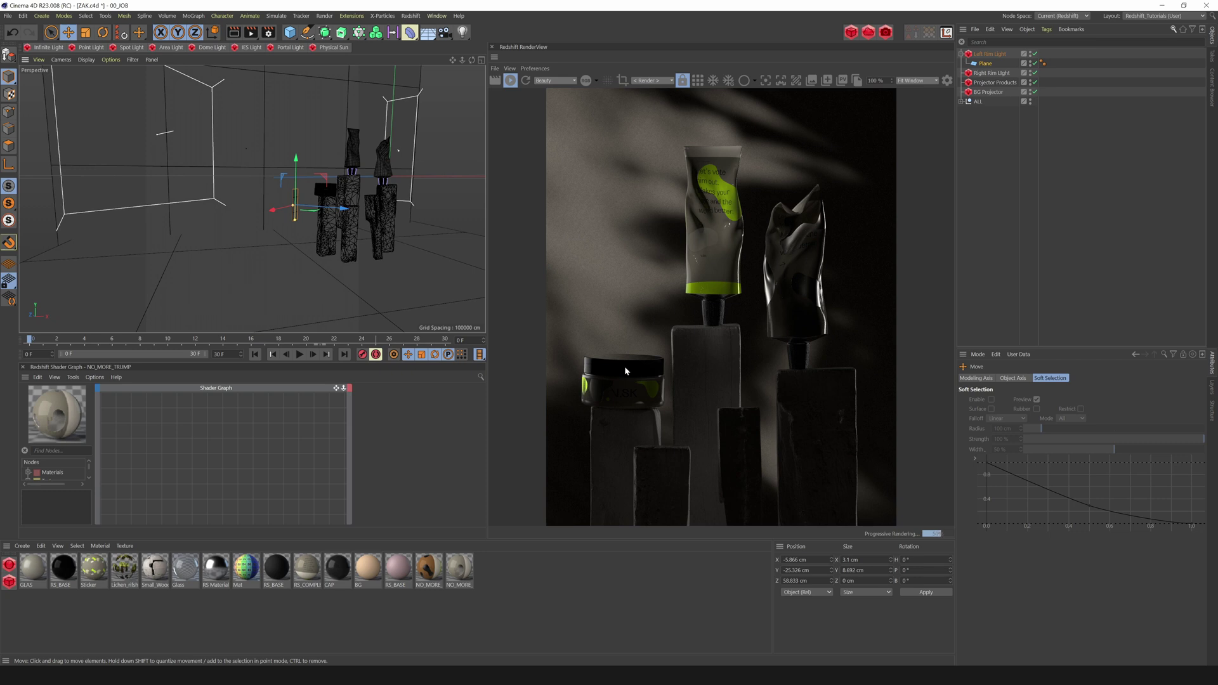
pyautogui.moveTo(272, 210); pyautogui.dragTo(293, 207)
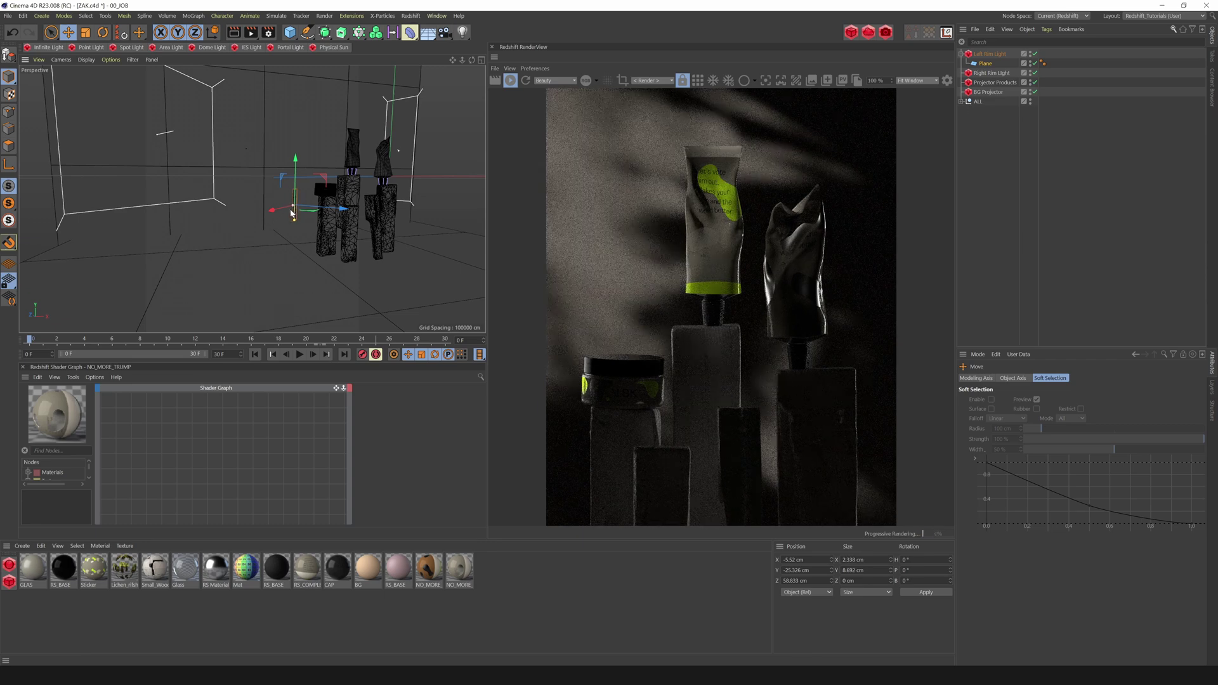
# Step: Shift the plane to about local Z 61.2 cm and take it out of the Left Rim Light to the top of the hierarchy
pyautogui.moveTo(315, 210); pyautogui.dragTo(320, 210)
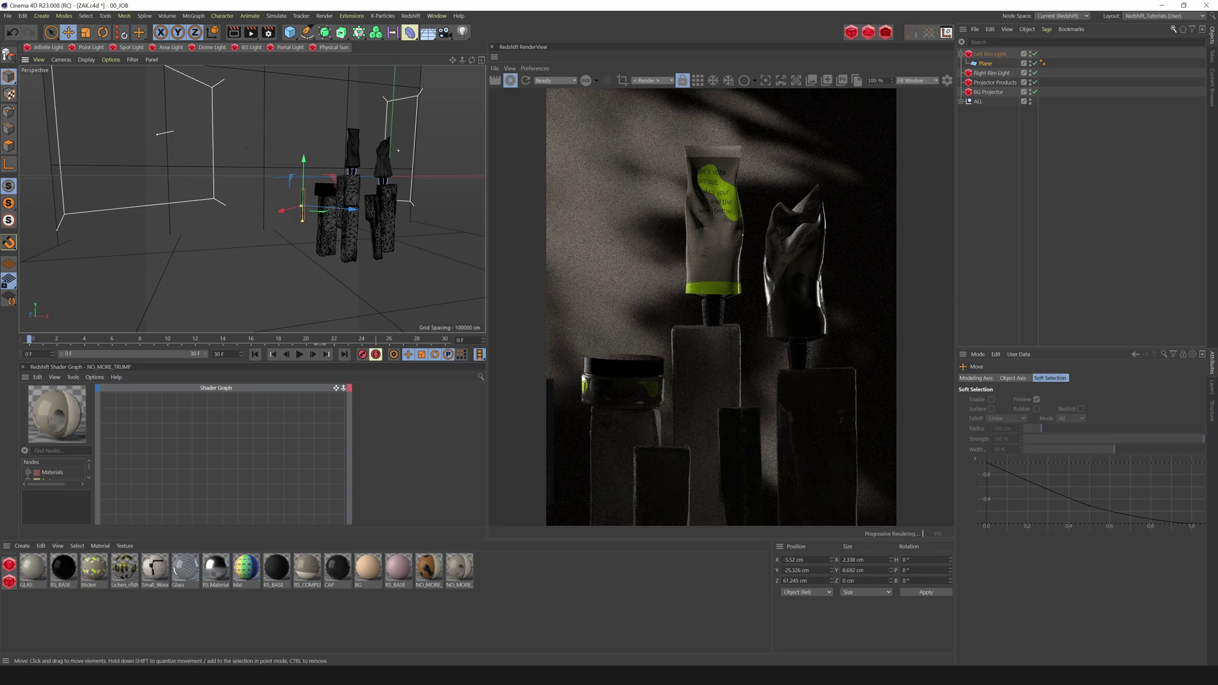
pyautogui.moveTo(304, 179); pyautogui.dragTo(304, 170)
pyautogui.moveTo(304, 163); pyautogui.dragTo(305, 171)
pyautogui.moveTo(988, 64); pyautogui.dragTo(991, 51)
# Step: Add a Redshift Object tag to the plane, enable its visibility override and turn off Primary Ray Visible
pyautogui.rightClick(1002, 58)
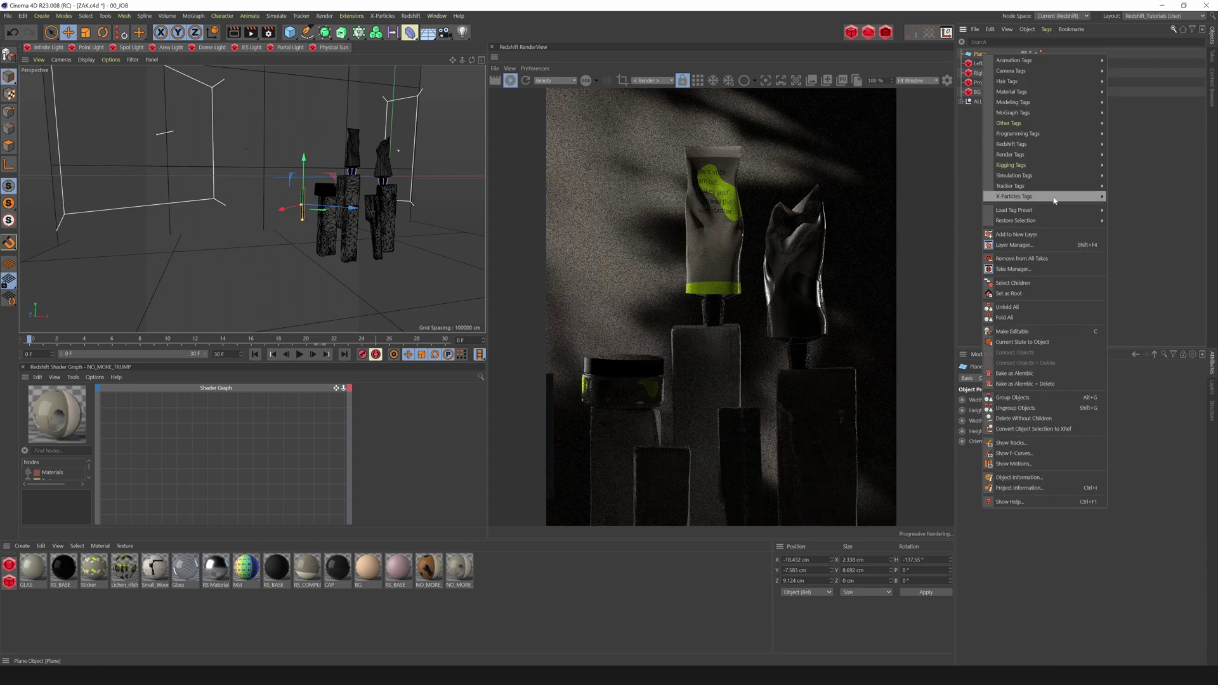
pyautogui.moveTo(1013, 149)
pyautogui.click(1127, 155)
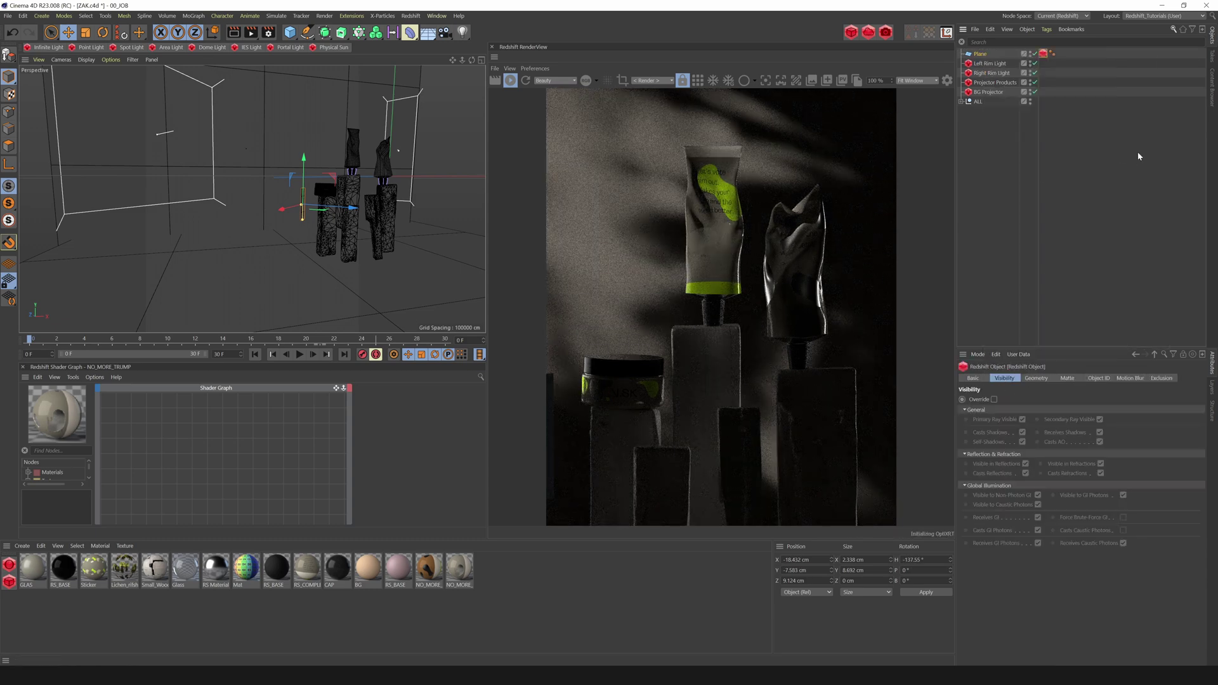
pyautogui.click(995, 400)
pyautogui.click(1023, 420)
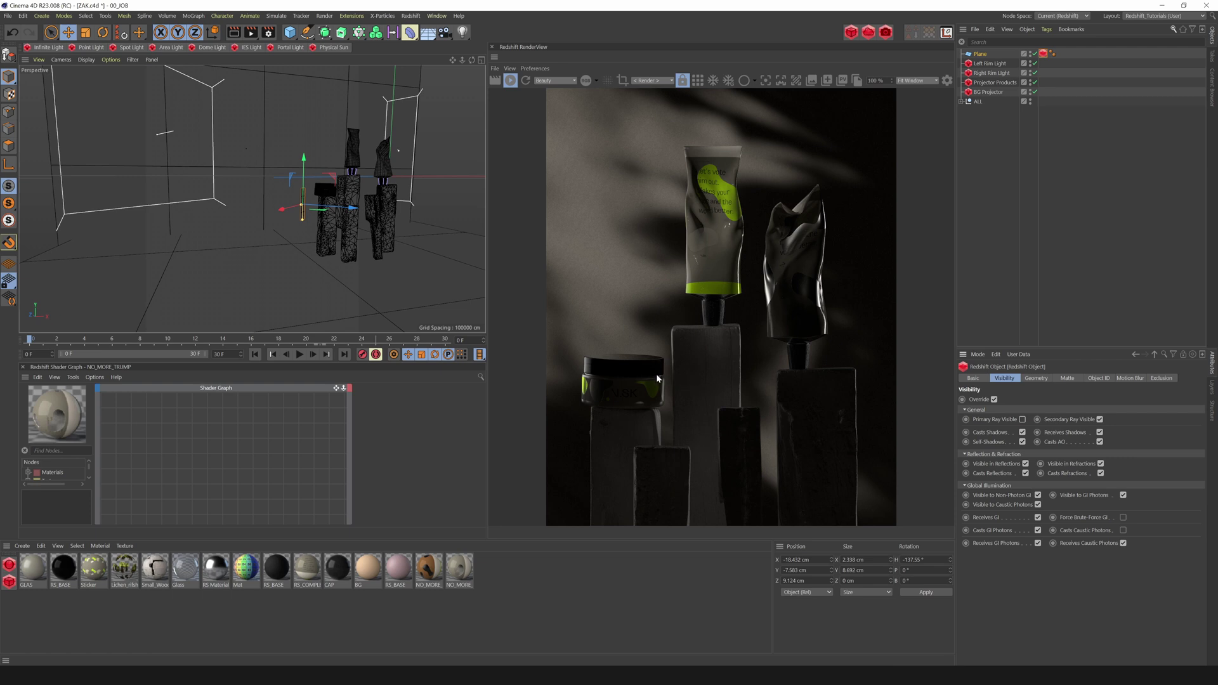
# Step: Scale the RS Area Light to about 37.9 × 37.9 cm and place it in front of the products at about Z -54.5 cm
pyautogui.moveTo(471, 60); pyautogui.dragTo(357, 68)
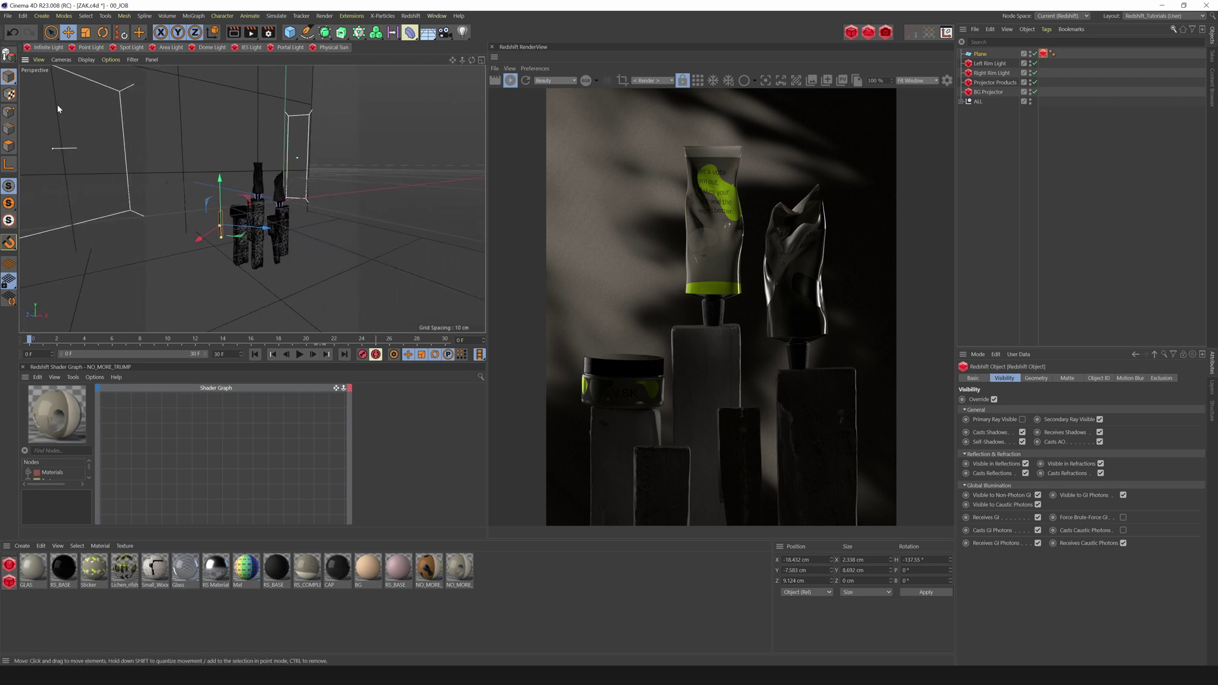
pyautogui.moveTo(471, 60); pyautogui.dragTo(443, 56)
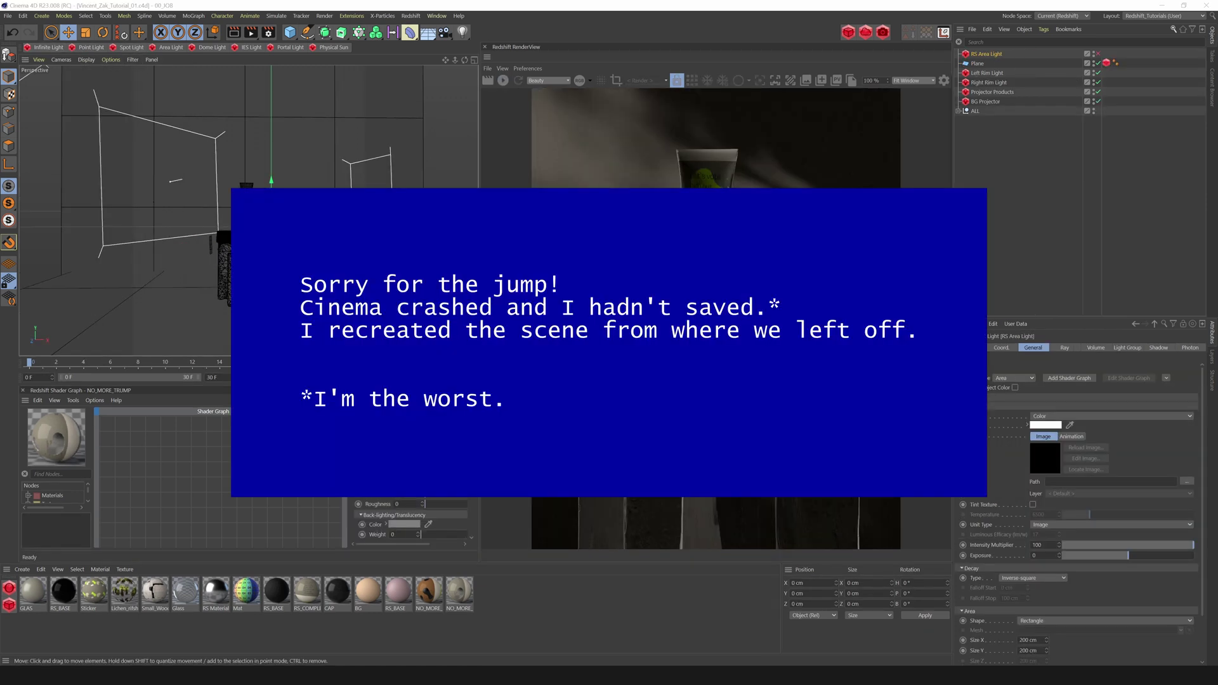
pyautogui.moveTo(266, 224); pyautogui.dragTo(61, 313)
pyautogui.press('t')
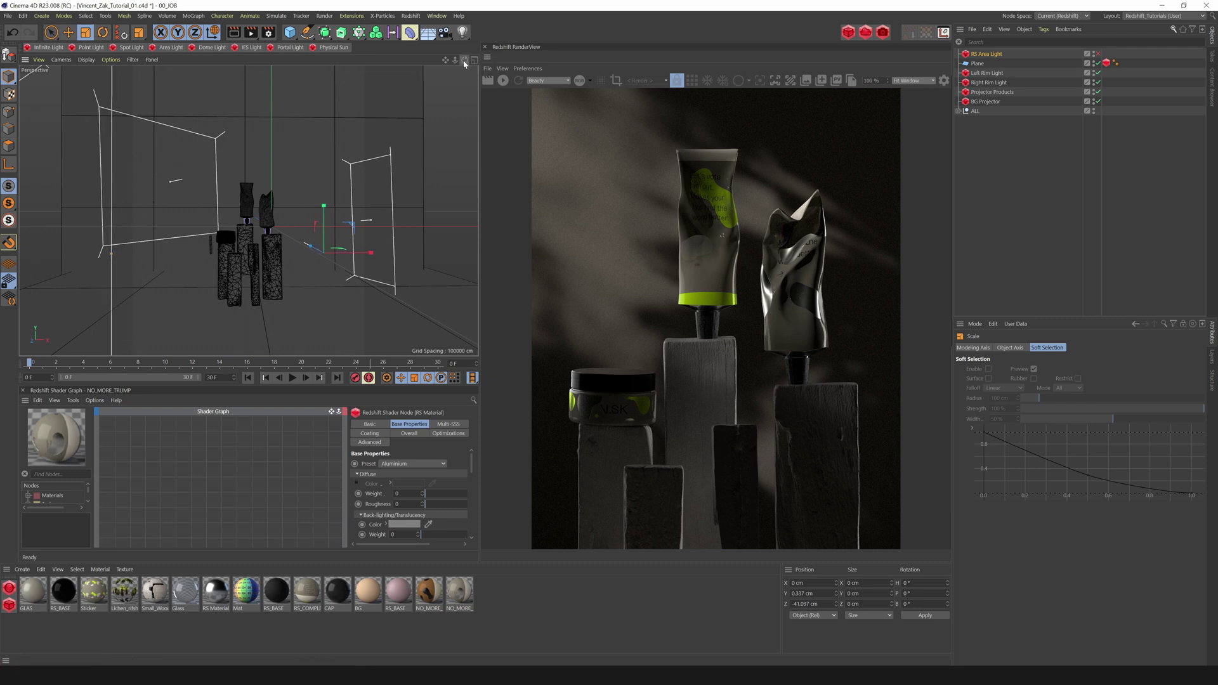
pyautogui.moveTo(464, 62); pyautogui.dragTo(432, 67)
pyautogui.press('e')
pyautogui.moveTo(216, 222); pyautogui.dragTo(193, 224)
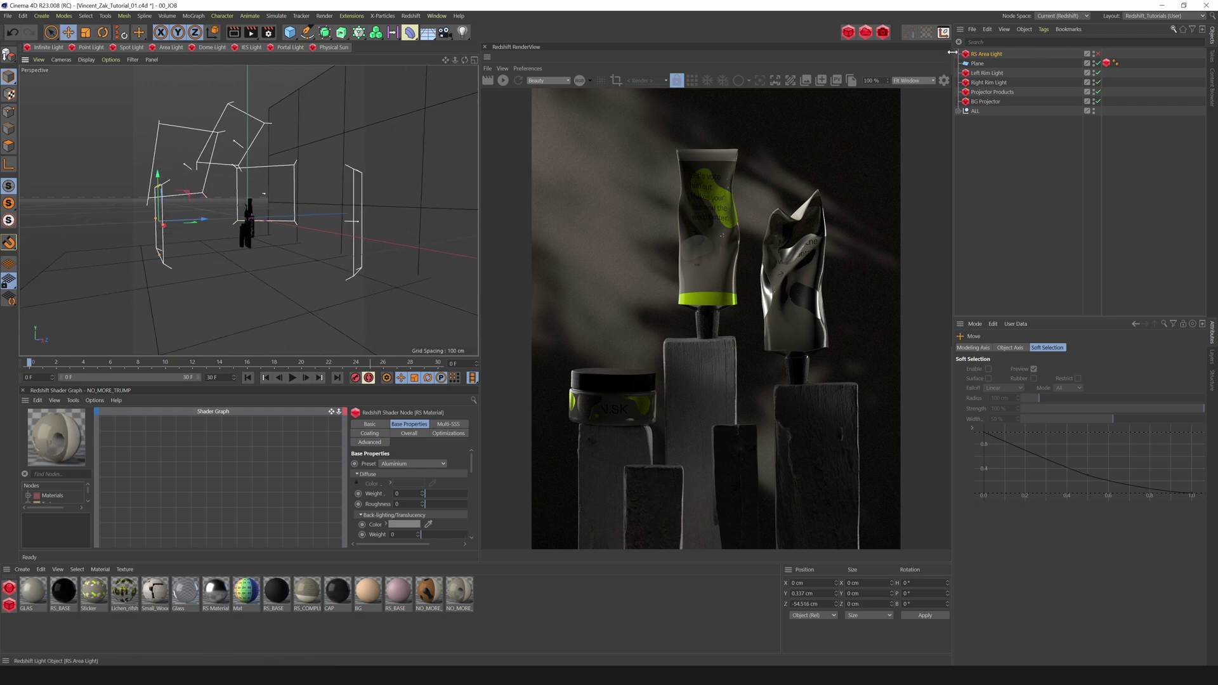
# Step: Start the interactive render and set the RS Area Light's intensity multiplier to 8.45
pyautogui.click(502, 80)
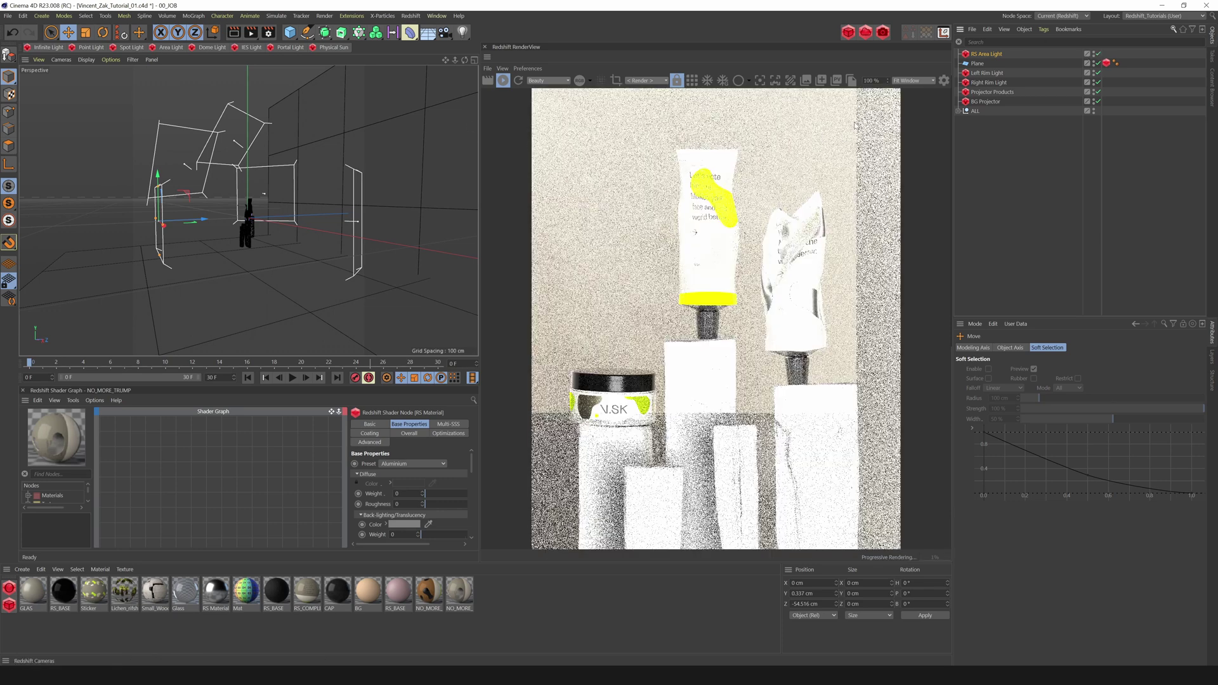
pyautogui.click(1003, 55)
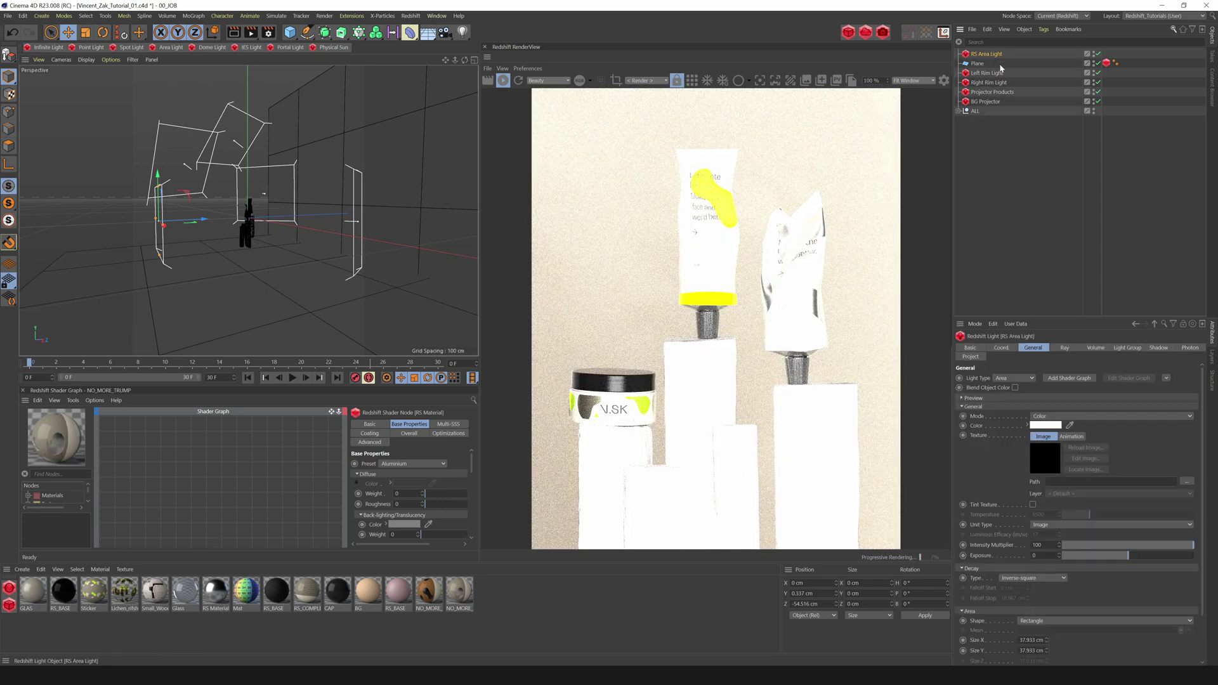
pyautogui.moveTo(1156, 547); pyautogui.dragTo(1073, 547)
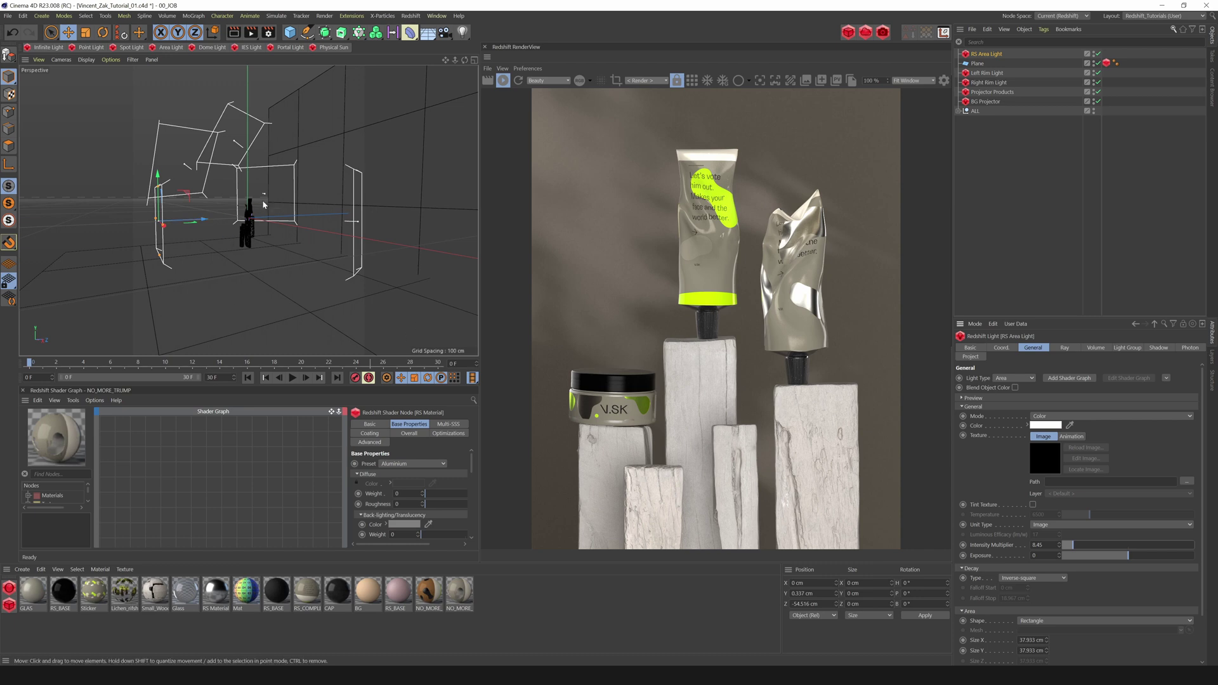
# Step: Place the area light beside the products at about X -75.3, Z -20.1 cm and rotate its heading to about -63.2°
pyautogui.moveTo(466, 61); pyautogui.dragTo(577, 86)
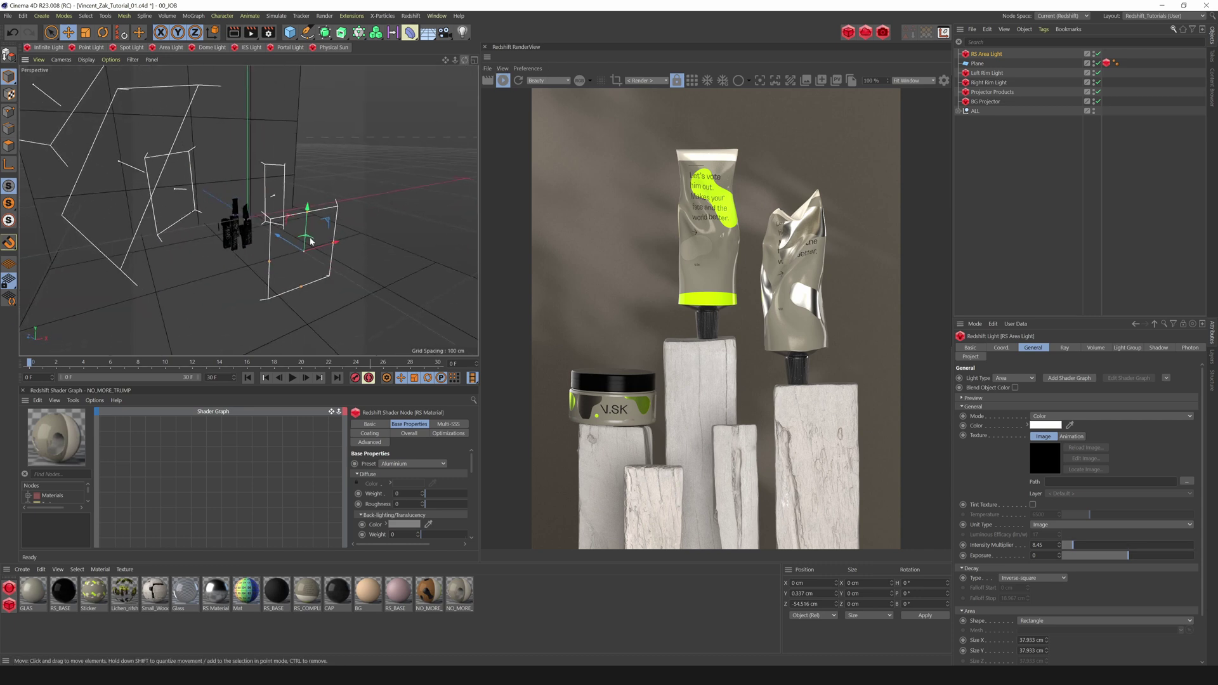
pyautogui.moveTo(333, 244); pyautogui.dragTo(129, 267)
pyautogui.press('r')
pyautogui.press('e')
pyautogui.moveTo(464, 60)
pyautogui.mouseDown()
pyautogui.moveTo(501, 55)
pyautogui.moveTo(481, 60)
pyautogui.mouseUp()
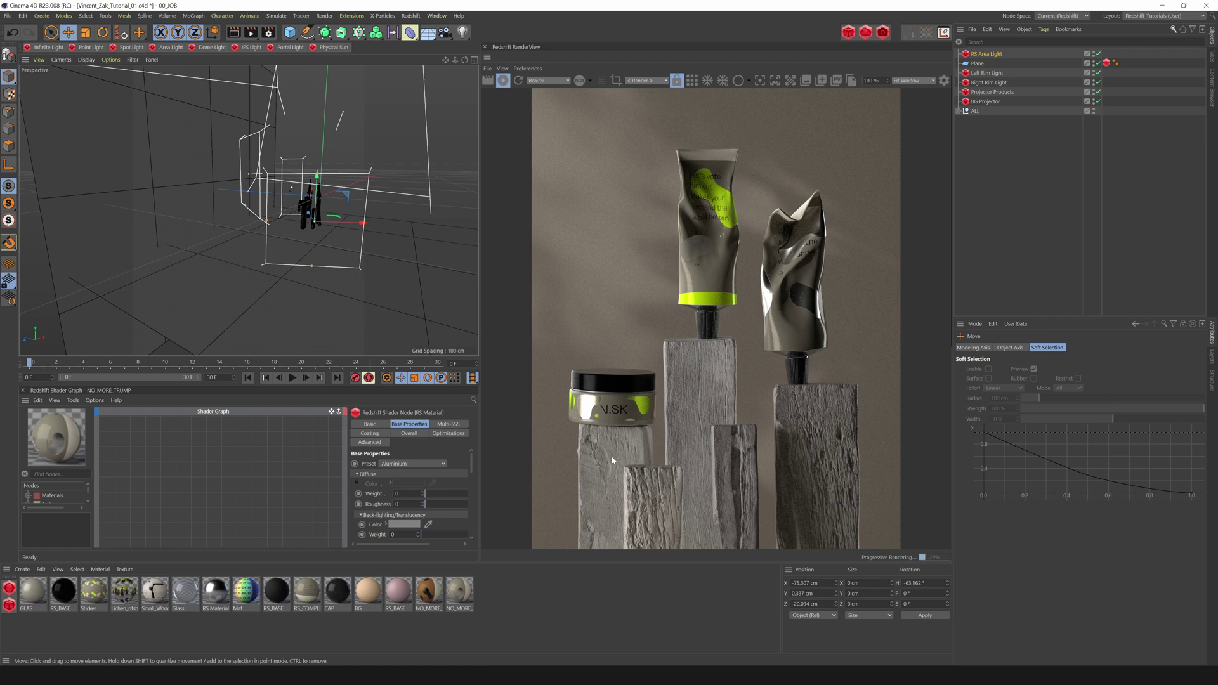
pyautogui.moveTo(464, 61); pyautogui.dragTo(463, 63)
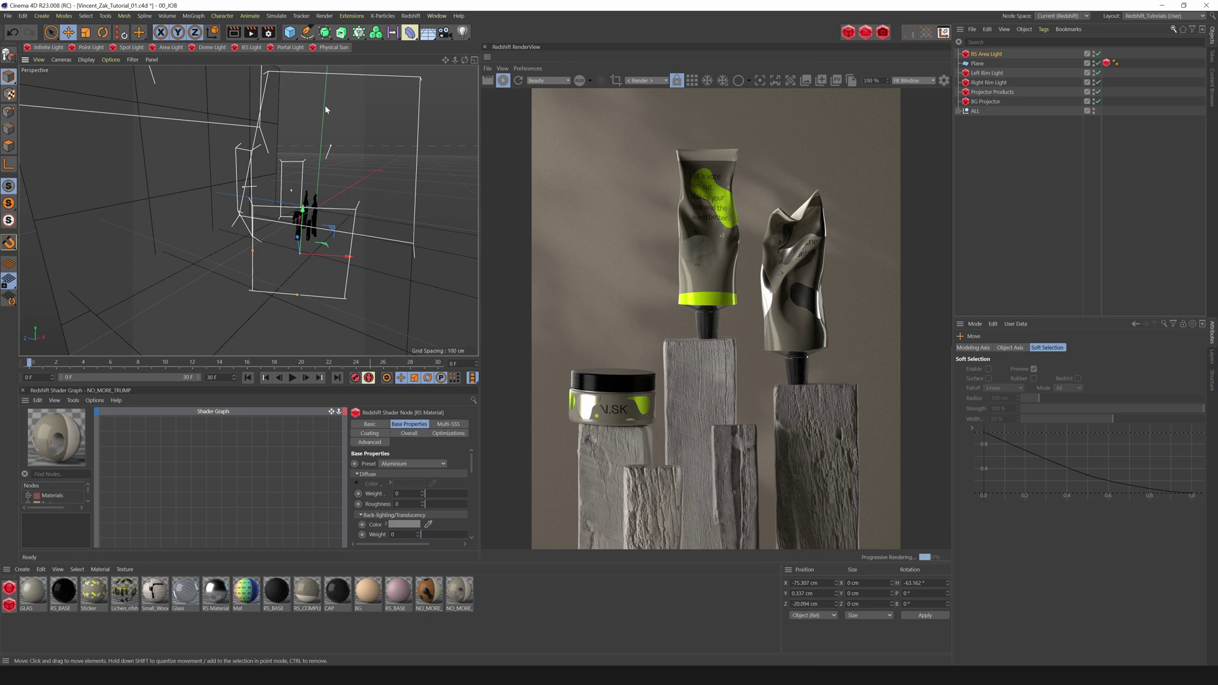
# Step: Use the TELE camera view to bring the area light closer, at about X -60.9, Z -9.6 cm and heading -64.5°, and return to the free perspective
pyautogui.click(61, 60)
pyautogui.moveTo(68, 92)
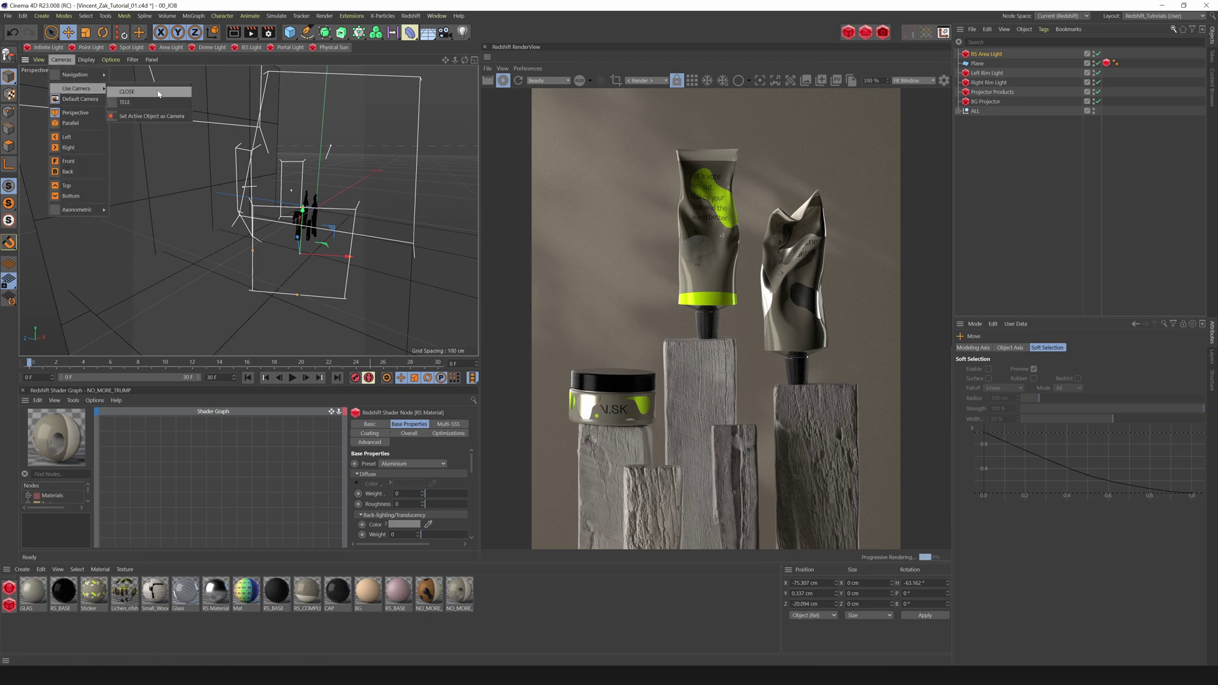
pyautogui.click(125, 102)
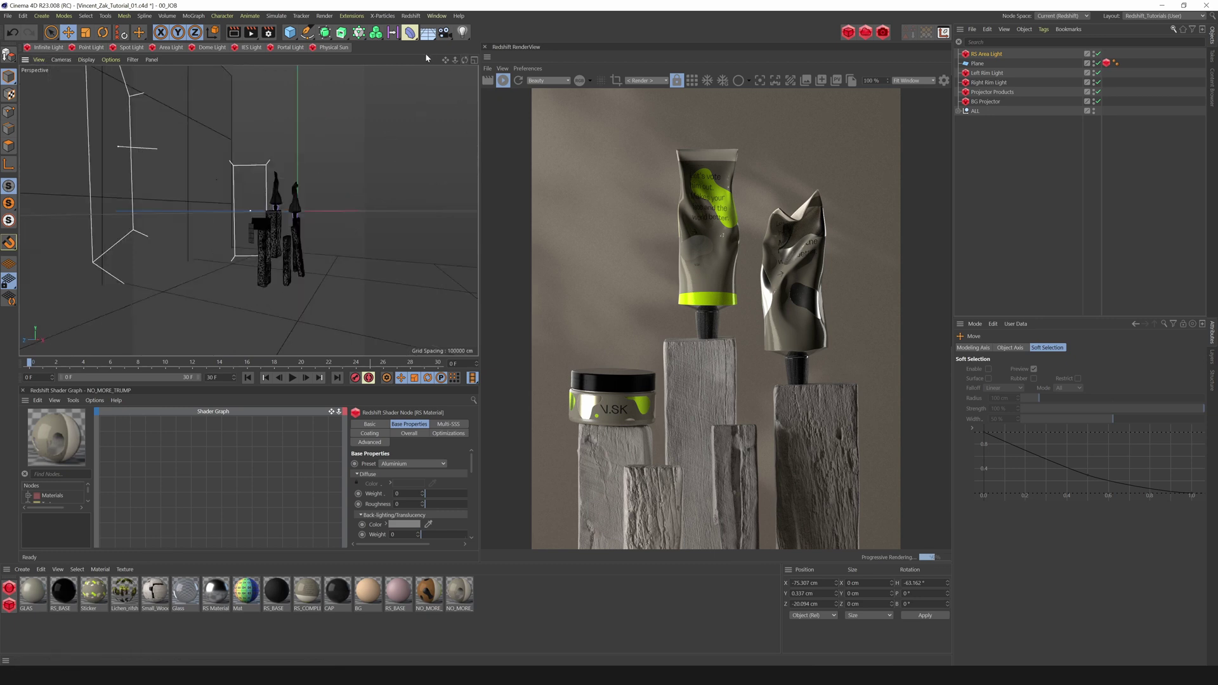
pyautogui.moveTo(465, 60); pyautogui.dragTo(461, 61)
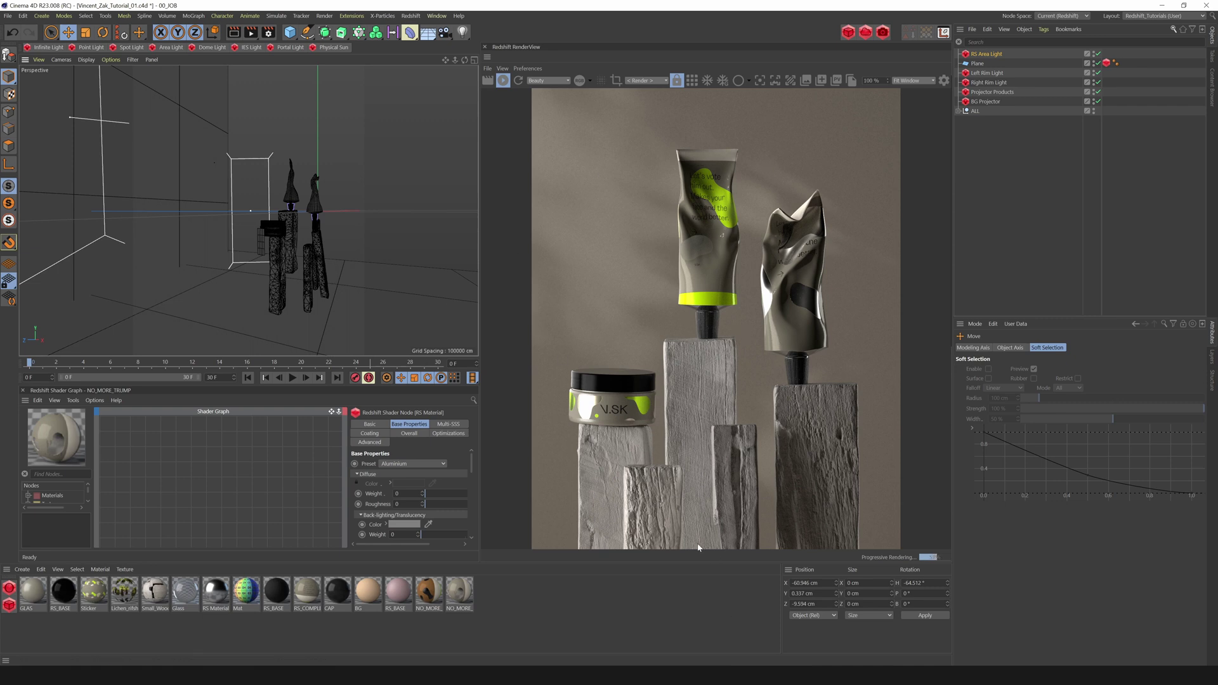
pyautogui.click(61, 60)
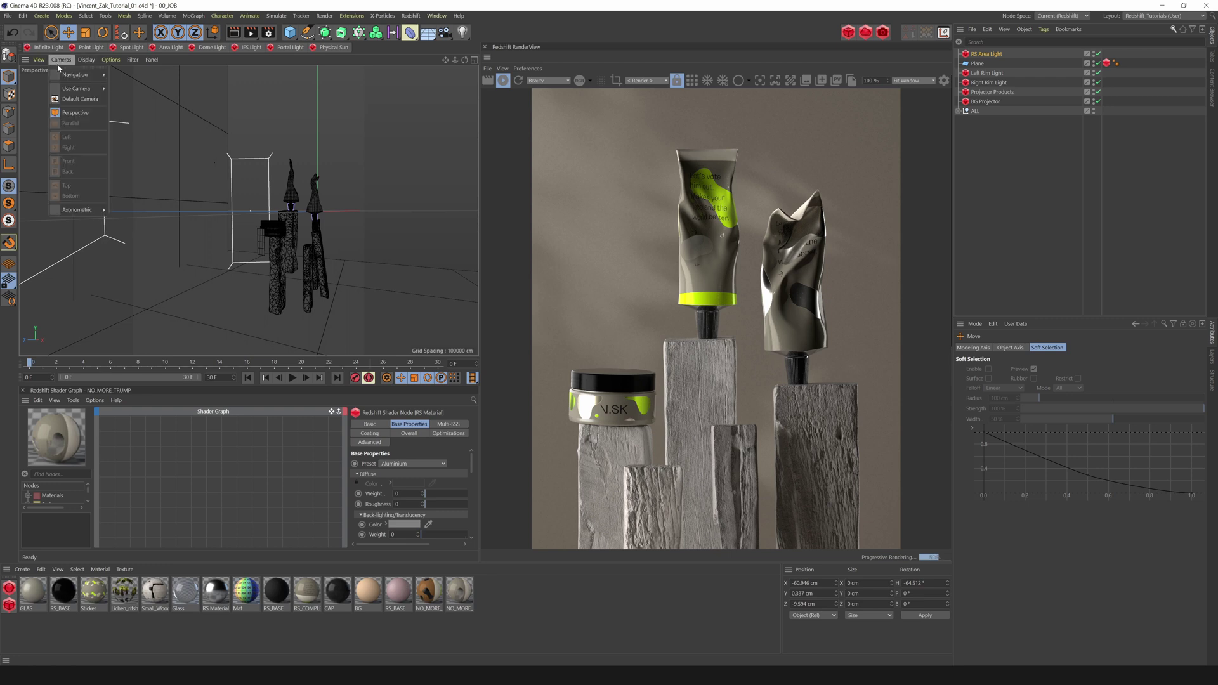
pyautogui.click(64, 113)
pyautogui.keyDown('alt'); pyautogui.moveTo(227, 230); pyautogui.dragTo(71, 101, button='right'); pyautogui.keyUp('alt')
pyautogui.keyDown('alt'); pyautogui.moveTo(71, 102); pyautogui.dragTo(101, 65); pyautogui.keyUp('alt')
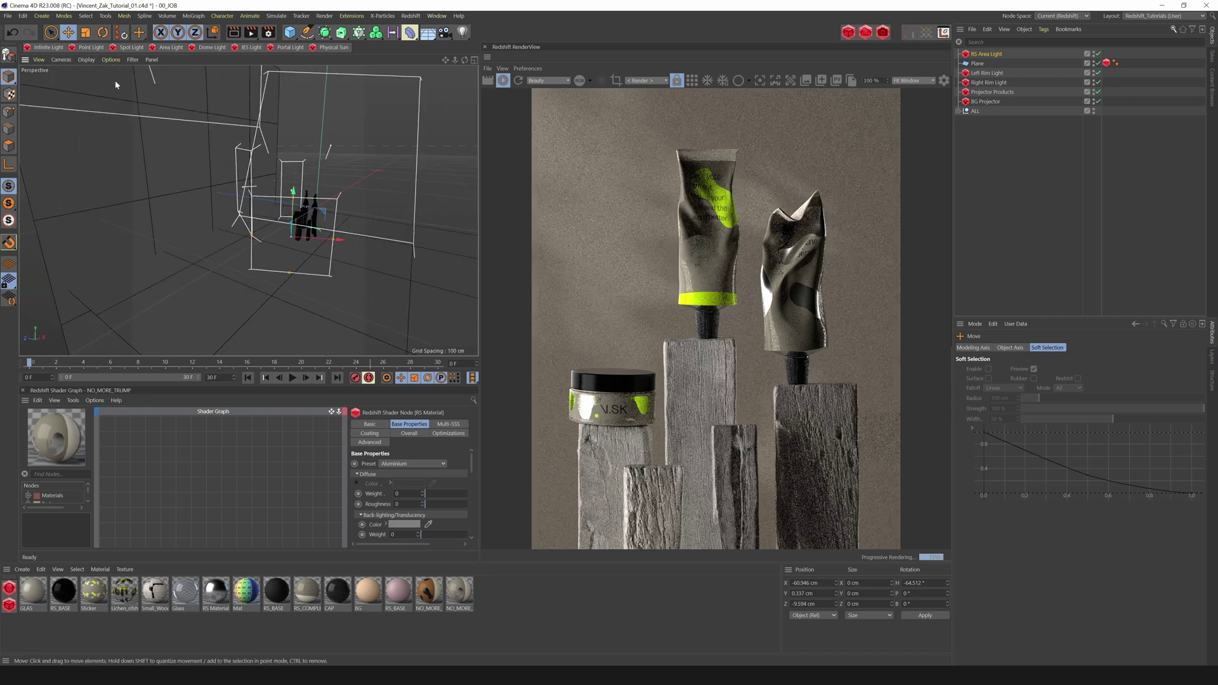
# Step: Flatten the area light to about 6.9 cm high and rotate it into a slant toward the products
pyautogui.moveTo(293, 199); pyautogui.dragTo(291, 231)
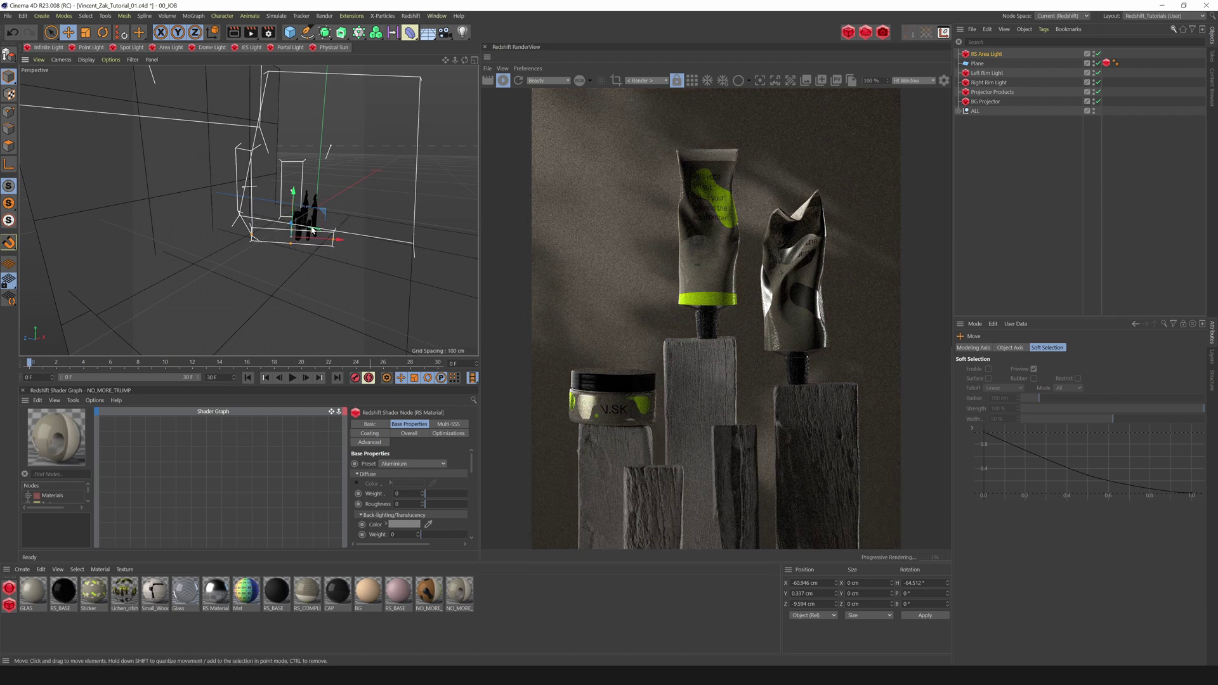
pyautogui.press('r')
pyautogui.moveTo(319, 225); pyautogui.dragTo(308, 212)
# Step: Narrow the area light's spread to 0.034, reduce its exposure and refine its rotation to about H -69.2°, P -8.1°, B -30.4°
pyautogui.click(998, 55)
pyautogui.moveTo(1204, 603); pyautogui.dragTo(1070, 650)
pyautogui.moveTo(286, 238); pyautogui.dragTo(280, 231)
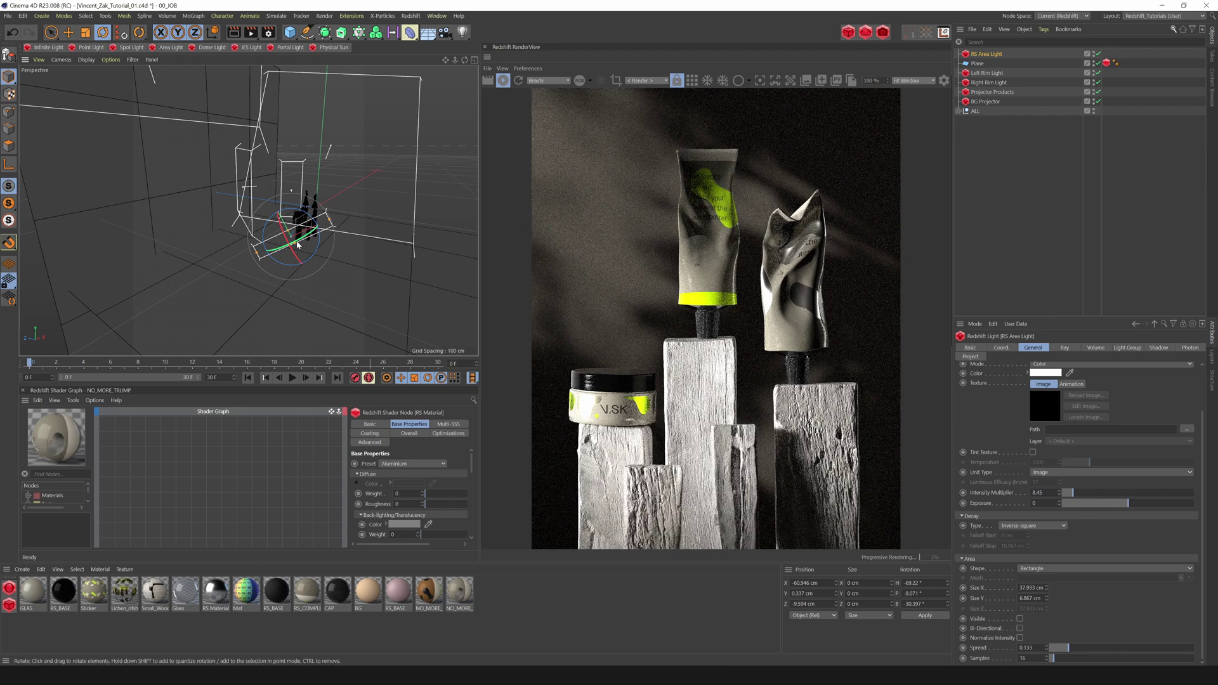
pyautogui.moveTo(1071, 649); pyautogui.dragTo(1052, 648)
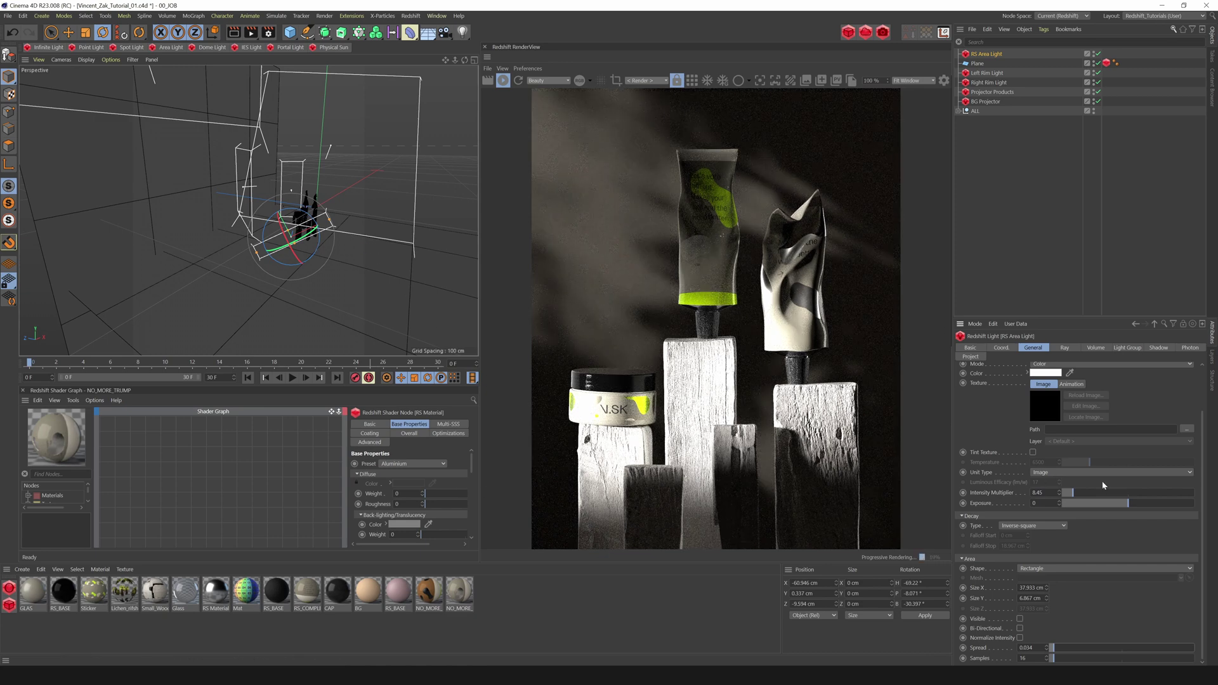
pyautogui.moveTo(1126, 504)
pyautogui.mouseDown()
pyautogui.moveTo(1078, 501)
pyautogui.moveTo(1102, 503)
pyautogui.mouseUp()
# Step: Raise the area light to about Y 6.7 cm, pitch it to about -16.4° and set its exposure to -4.353
pyautogui.press('e')
pyautogui.moveTo(275, 203)
pyautogui.mouseDown()
pyautogui.moveTo(334, 222)
pyautogui.moveTo(308, 240)
pyautogui.moveTo(284, 217)
pyautogui.mouseUp()
pyautogui.press('r')
pyautogui.press('e')
pyautogui.press('r')
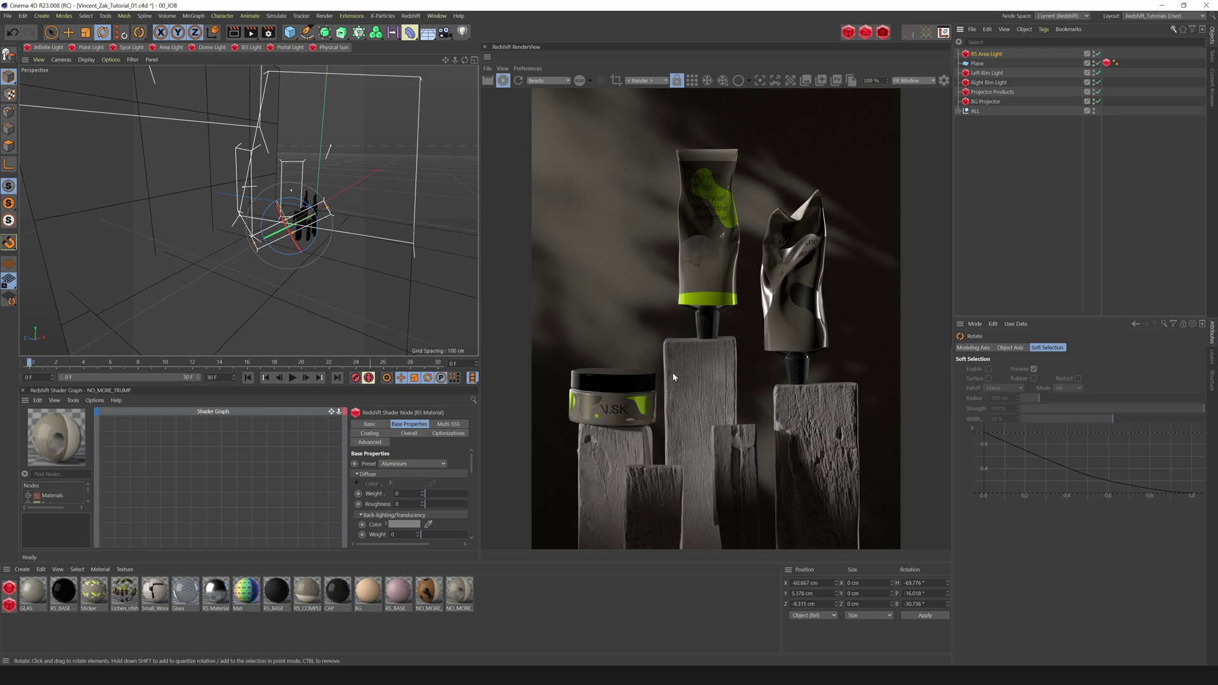
pyautogui.moveTo(286, 219); pyautogui.dragTo(286, 220)
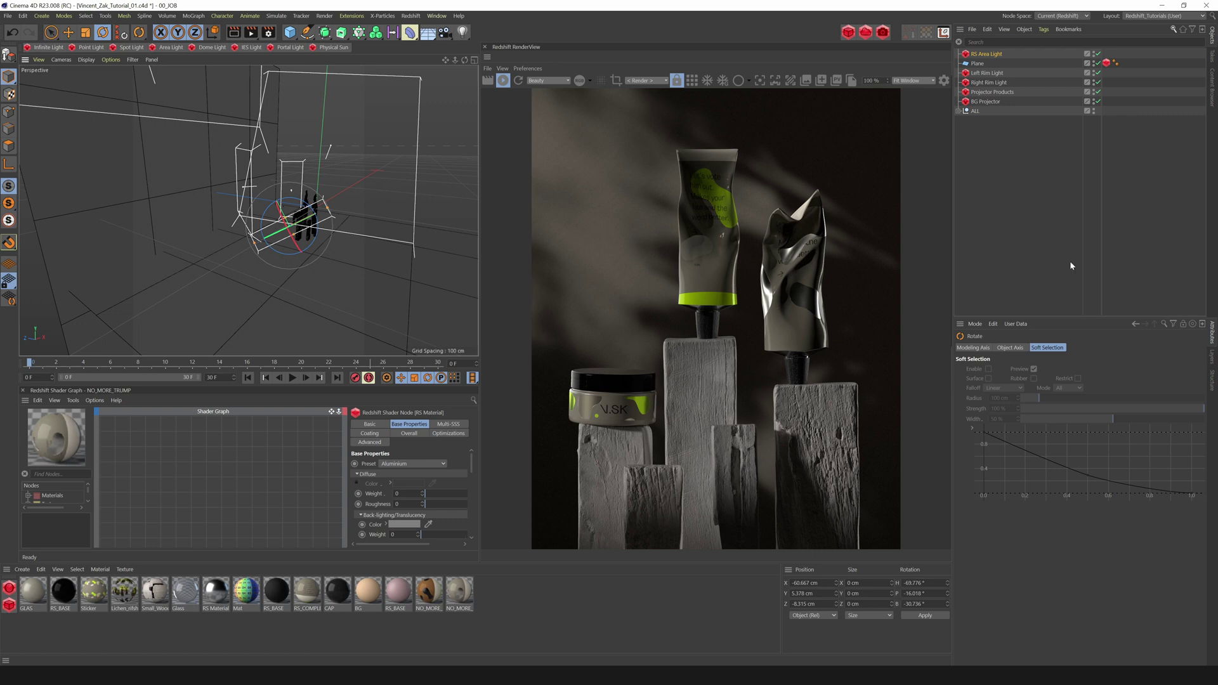
pyautogui.click(987, 55)
pyautogui.moveTo(1100, 558); pyautogui.dragTo(1101, 557)
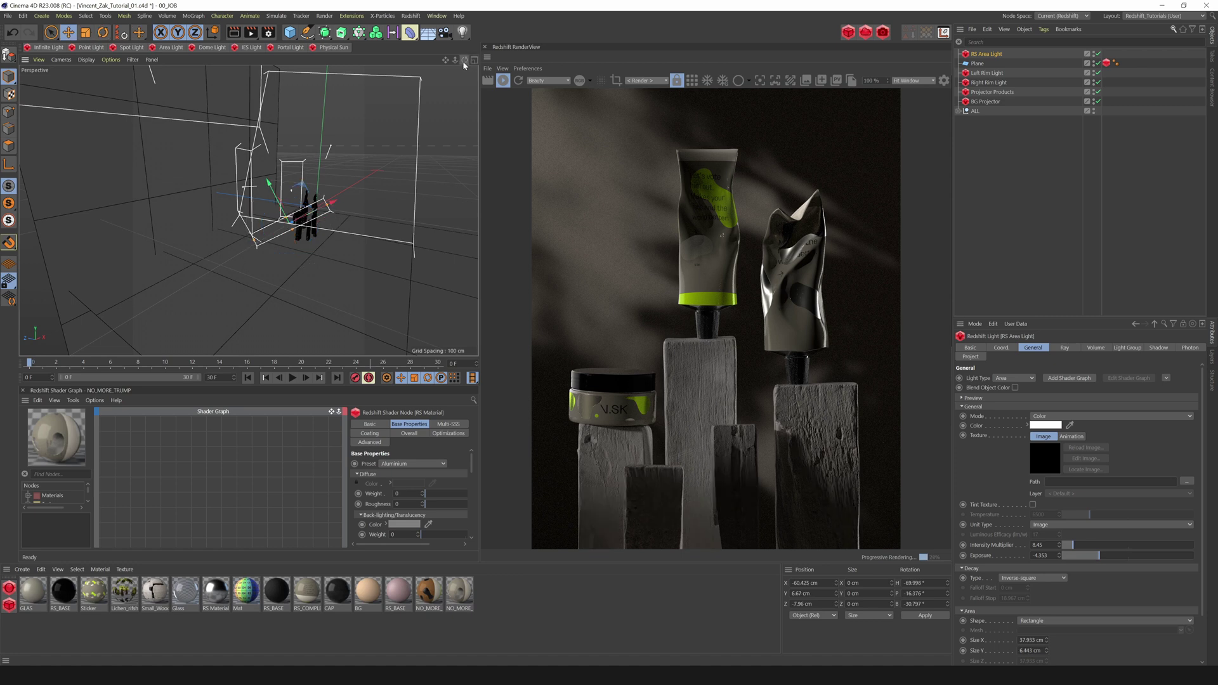
# Step: Isolate the RS Area Light by turning off the Left Rim Light, Right Rim Light, Projector Products and BG Projector
pyautogui.moveTo(465, 61); pyautogui.dragTo(445, 63)
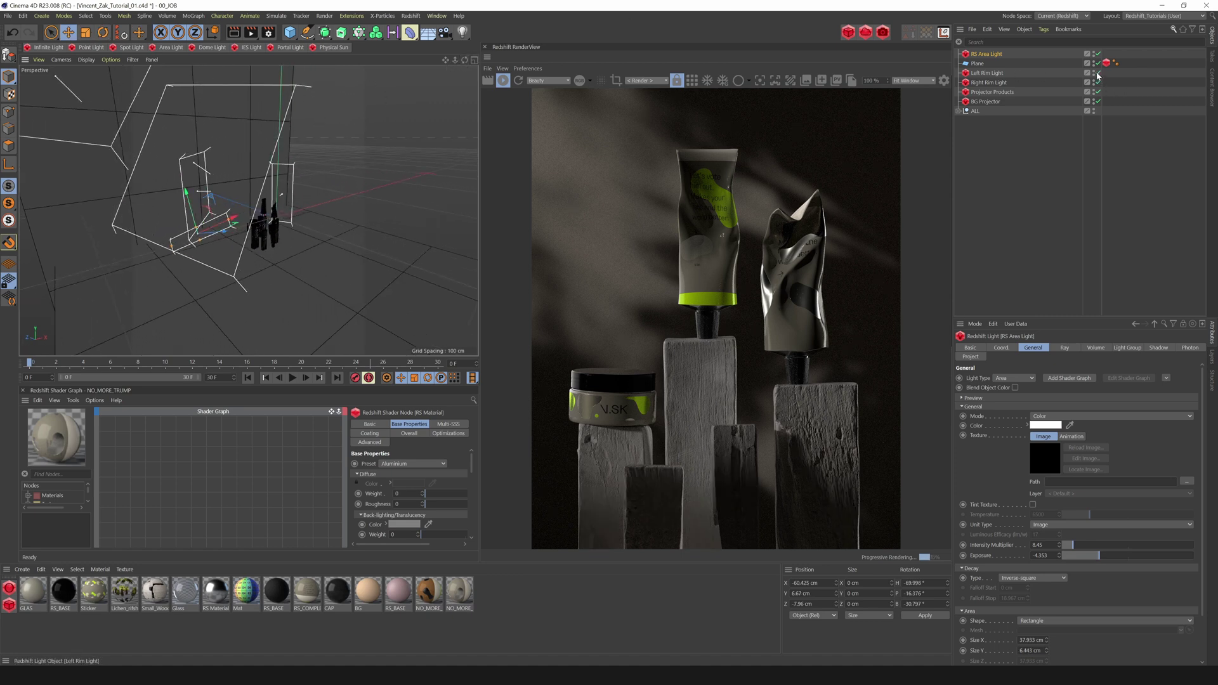
pyautogui.moveTo(1098, 74); pyautogui.dragTo(1108, 87)
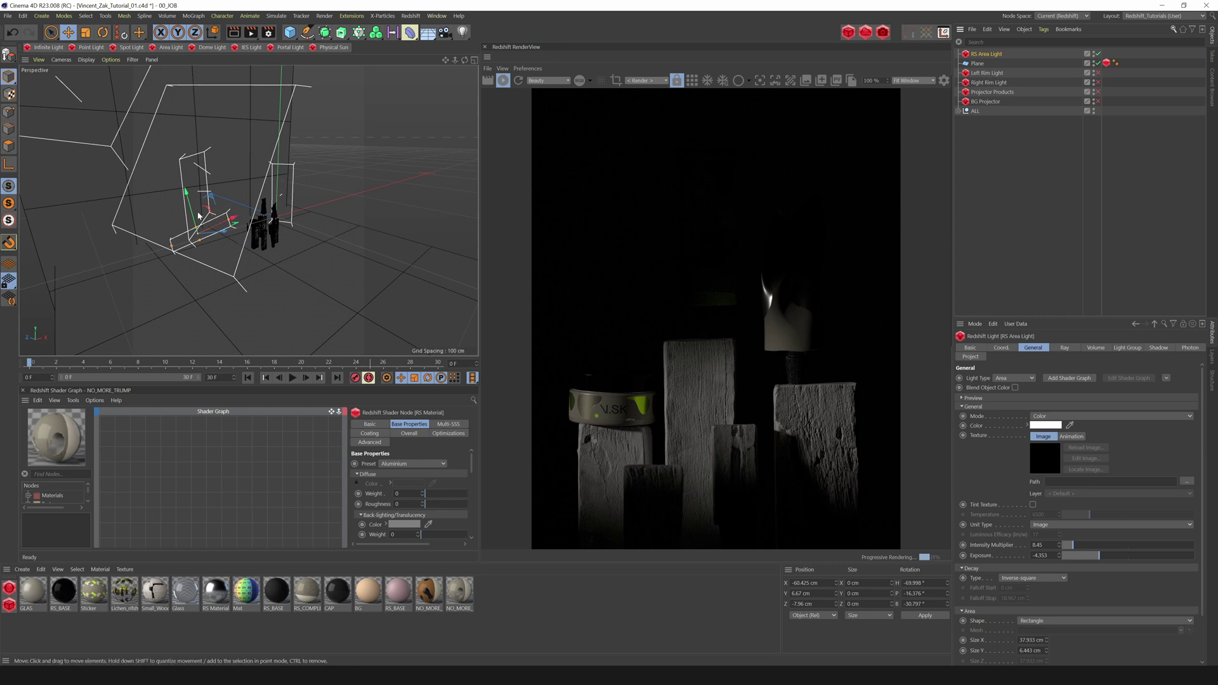
# Step: Move the area light farther out to about X -74.5, Y 0.2, Z 2.7 cm and enlarge it to about 50.3 × 8.3 cm
pyautogui.moveTo(189, 202); pyautogui.dragTo(224, 236)
pyautogui.keyDown('alt'); pyautogui.moveTo(230, 238); pyautogui.dragTo(330, 228); pyautogui.keyUp('alt')
pyautogui.moveTo(374, 213); pyautogui.dragTo(342, 240)
pyautogui.press('r')
pyautogui.press('e')
pyautogui.keyDown('alt'); pyautogui.moveTo(390, 164); pyautogui.dragTo(220, 176); pyautogui.keyUp('alt')
pyautogui.moveTo(190, 258); pyautogui.dragTo(166, 264)
pyautogui.press('r')
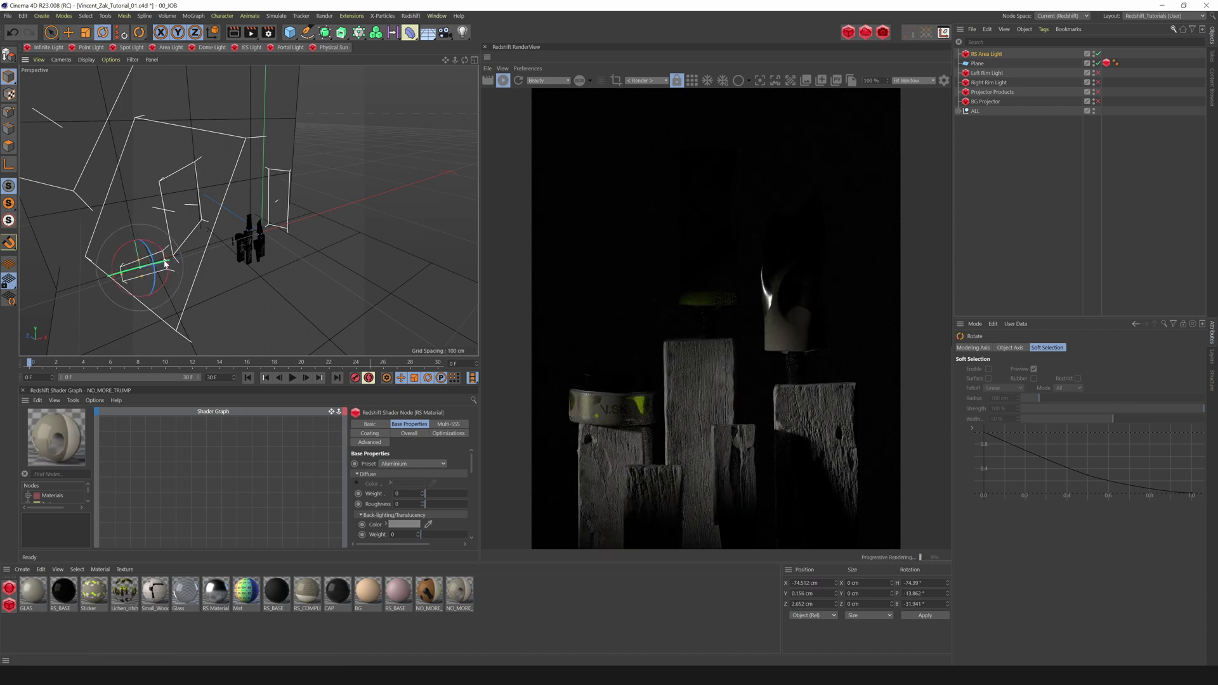
# Step: Narrow the area light's spread to 0.029 and move the light to about X -62.2, Y 18.2, Z -24.9 cm
pyautogui.click(987, 55)
pyautogui.moveTo(1204, 605); pyautogui.dragTo(1203, 651)
pyautogui.moveTo(1055, 650); pyautogui.dragTo(1056, 651)
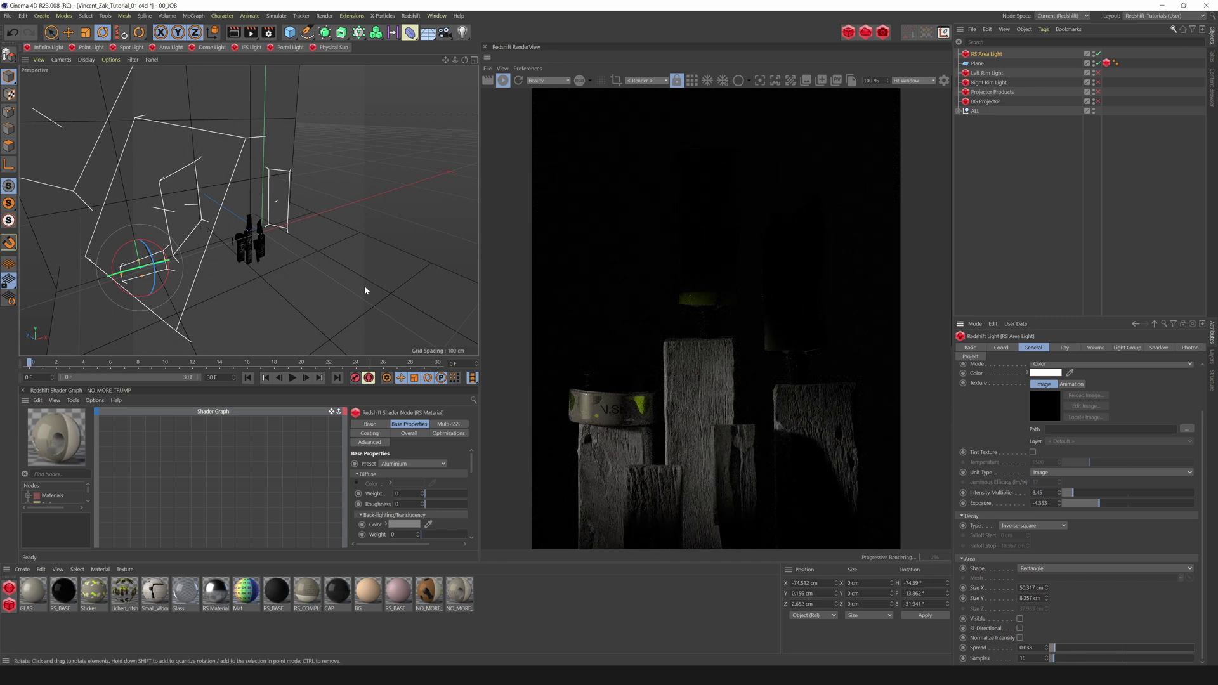
pyautogui.press('e')
pyautogui.moveTo(161, 265)
pyautogui.mouseDown()
pyautogui.moveTo(191, 259)
pyautogui.moveTo(152, 250)
pyautogui.mouseUp()
pyautogui.press('r')
pyautogui.keyDown('alt'); pyautogui.moveTo(153, 294); pyautogui.dragTo(330, 184); pyautogui.keyUp('alt')
pyautogui.click(997, 56)
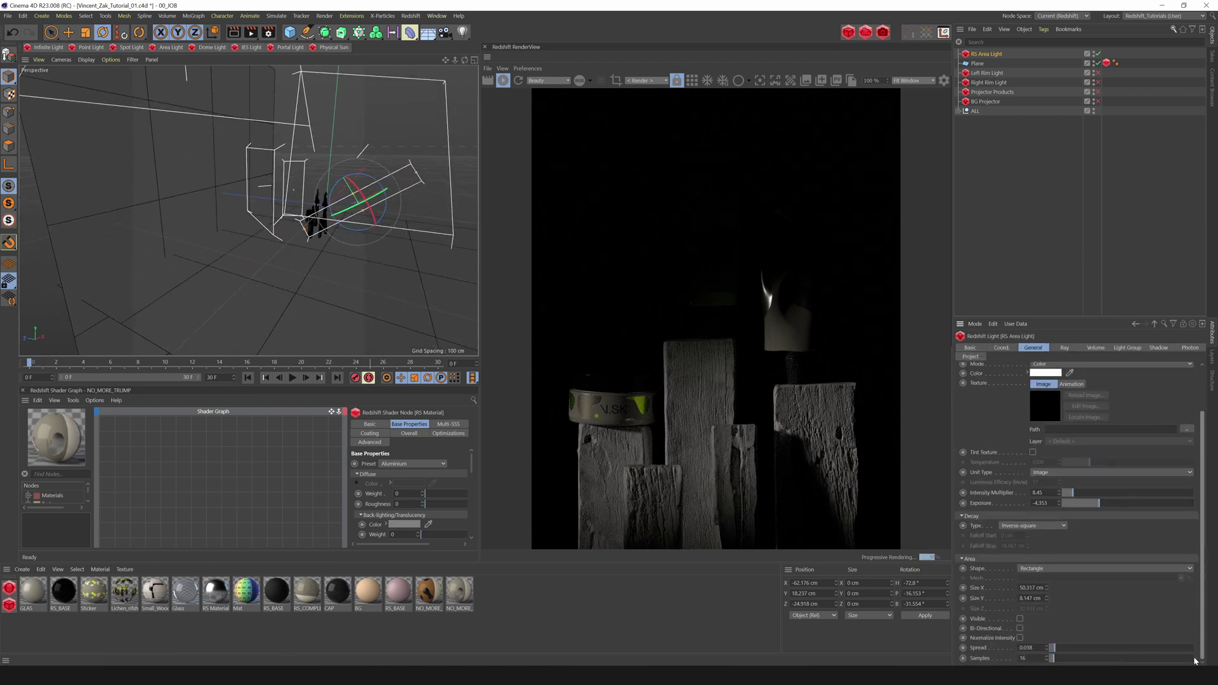
pyautogui.click(1048, 647)
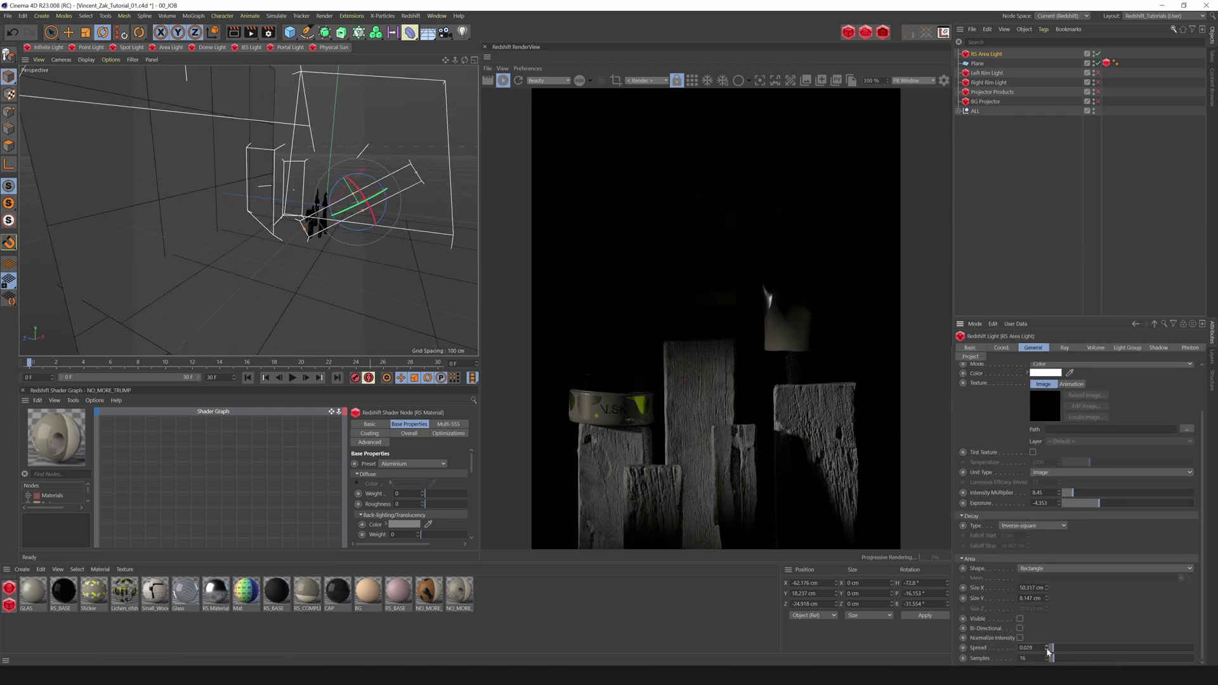
# Step: Fine-tune the area light's placement to about X -62.1, Y 18.7, Z -24.6 cm with pitch -16.1°
pyautogui.moveTo(356, 186); pyautogui.dragTo(303, 193)
pyautogui.keyDown('alt'); pyautogui.moveTo(303, 193); pyautogui.dragTo(337, 216, button='right'); pyautogui.keyUp('alt')
pyautogui.moveTo(310, 251); pyautogui.dragTo(294, 221)
pyautogui.press('e')
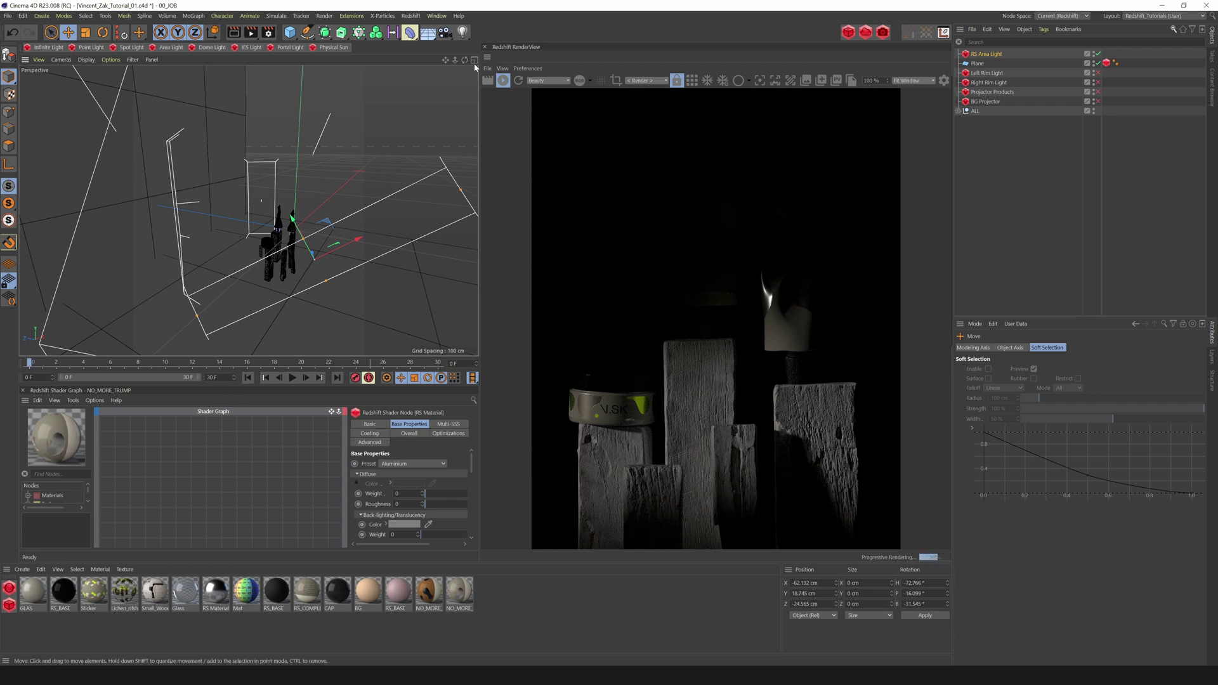
# Step: Turn the Left Rim Light, Right Rim Light, Projector Products and BG Projector back on
pyautogui.moveTo(465, 61)
pyautogui.mouseDown()
pyautogui.moveTo(431, 61)
pyautogui.moveTo(445, 52)
pyautogui.mouseUp()
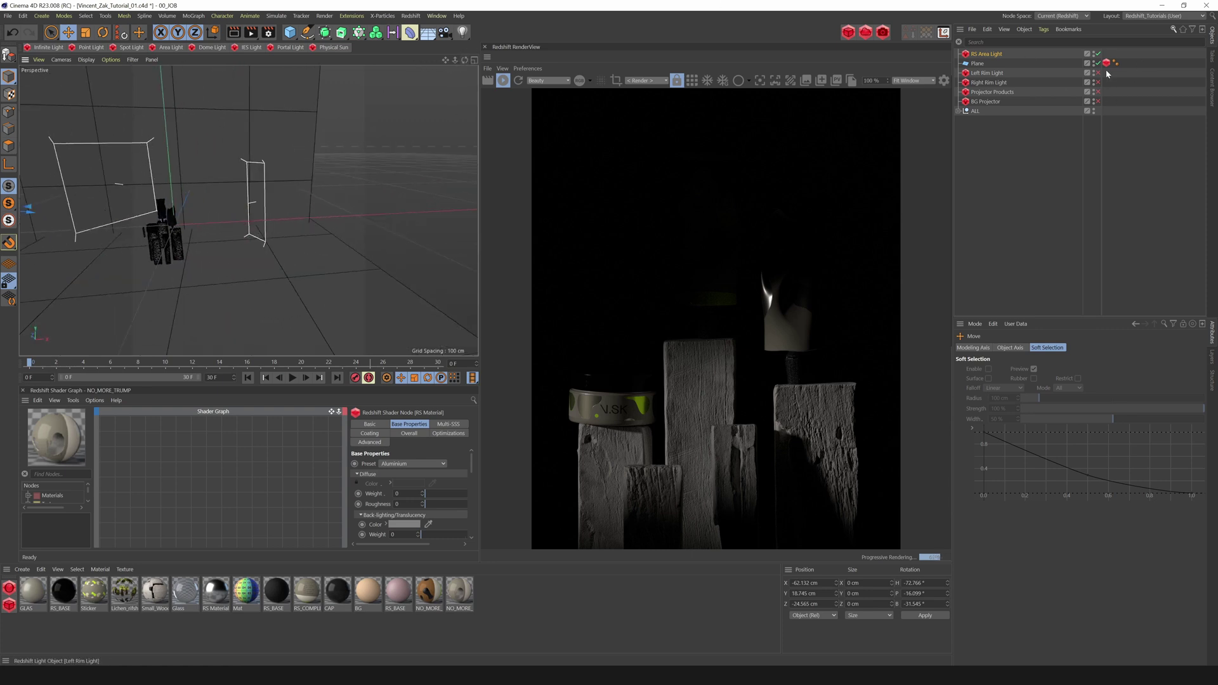
pyautogui.moveTo(1098, 72); pyautogui.dragTo(1099, 103)
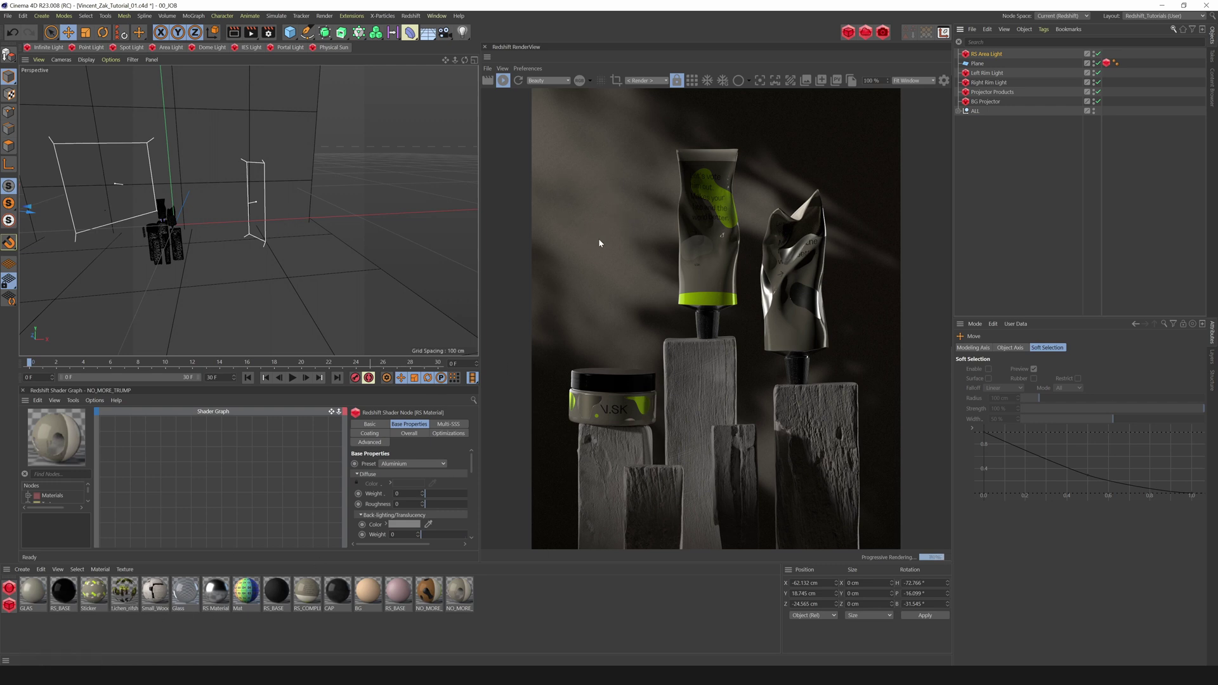
# Step: Lower the BG Projector's exposure to about -2.27
pyautogui.click(986, 101)
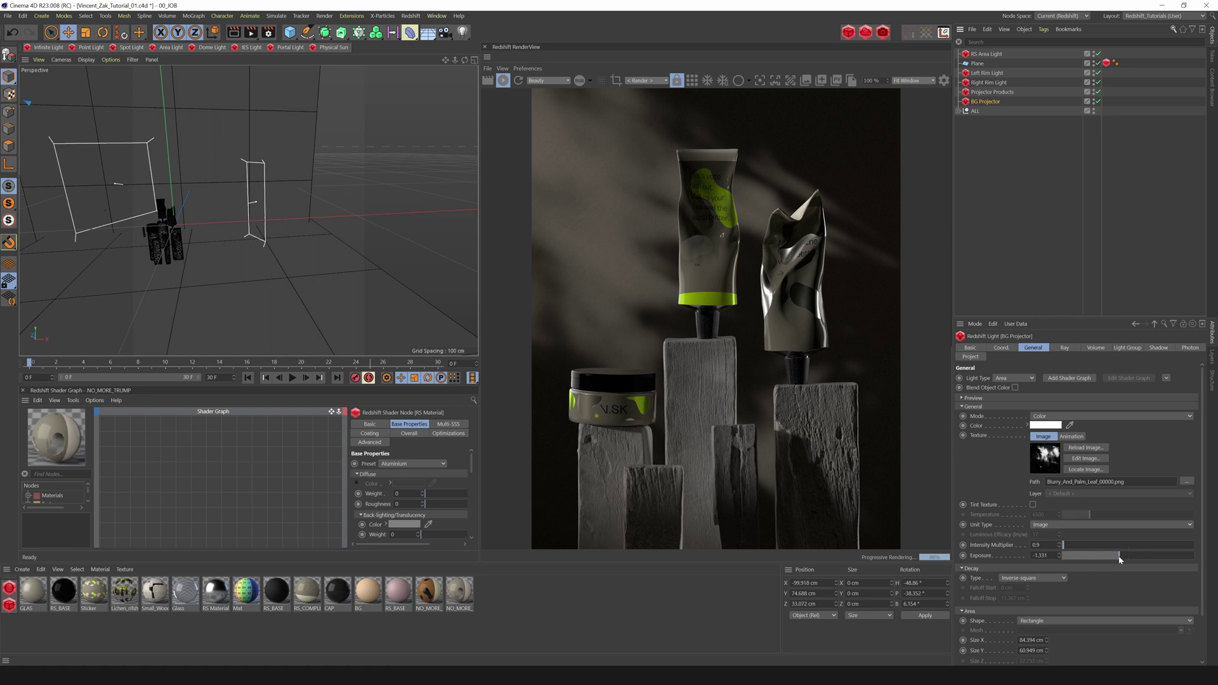
pyautogui.moveTo(1120, 559); pyautogui.dragTo(1115, 557)
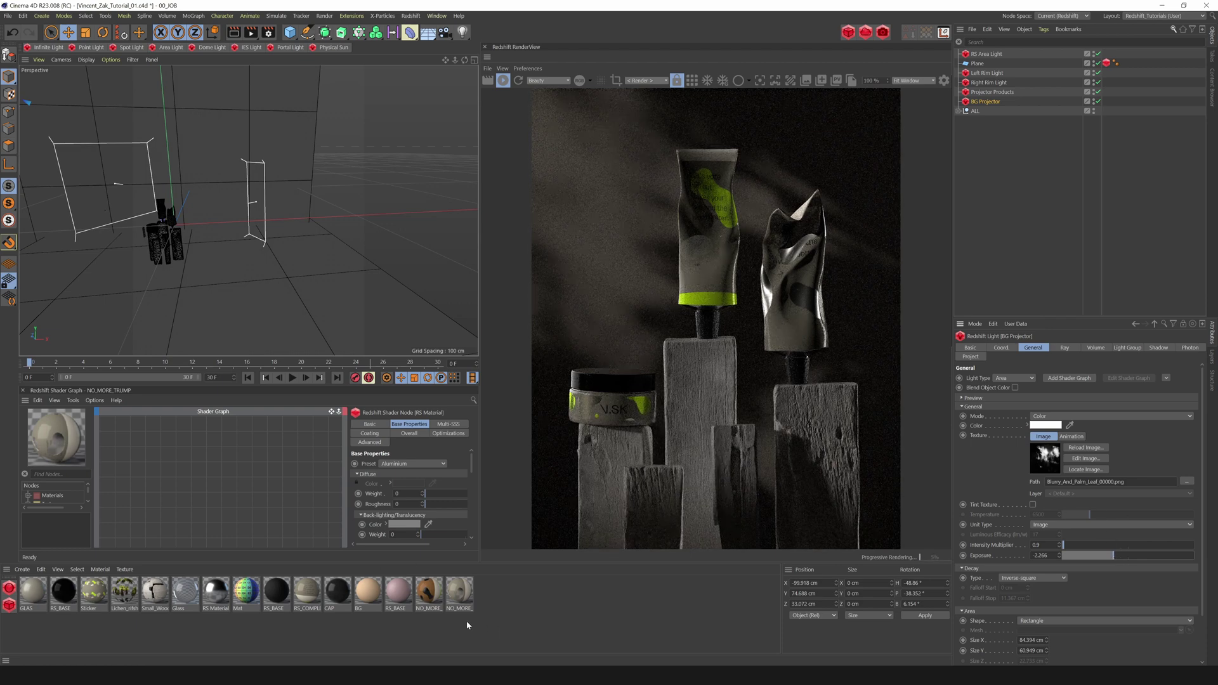
# Step: Open the Small_Wood material's shader graph and show the parameters of its RS Color Correct node
pyautogui.click(156, 593)
pyautogui.moveTo(329, 425); pyautogui.dragTo(320, 544, button='middle')
pyautogui.moveTo(150, 443); pyautogui.dragTo(131, 439)
pyautogui.moveTo(97, 447); pyautogui.dragTo(102, 453, button='middle')
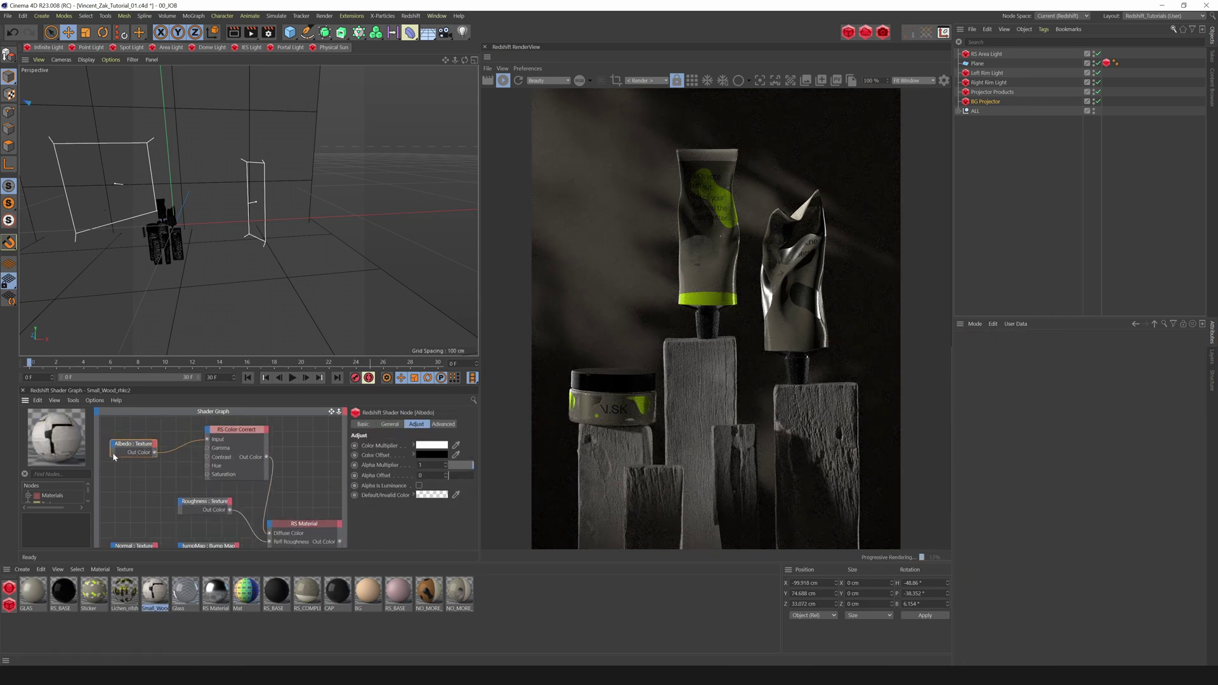
pyautogui.moveTo(134, 444); pyautogui.dragTo(136, 437)
pyautogui.click(232, 436)
pyautogui.moveTo(232, 435); pyautogui.dragTo(226, 436)
pyautogui.moveTo(347, 477); pyautogui.dragTo(277, 477)
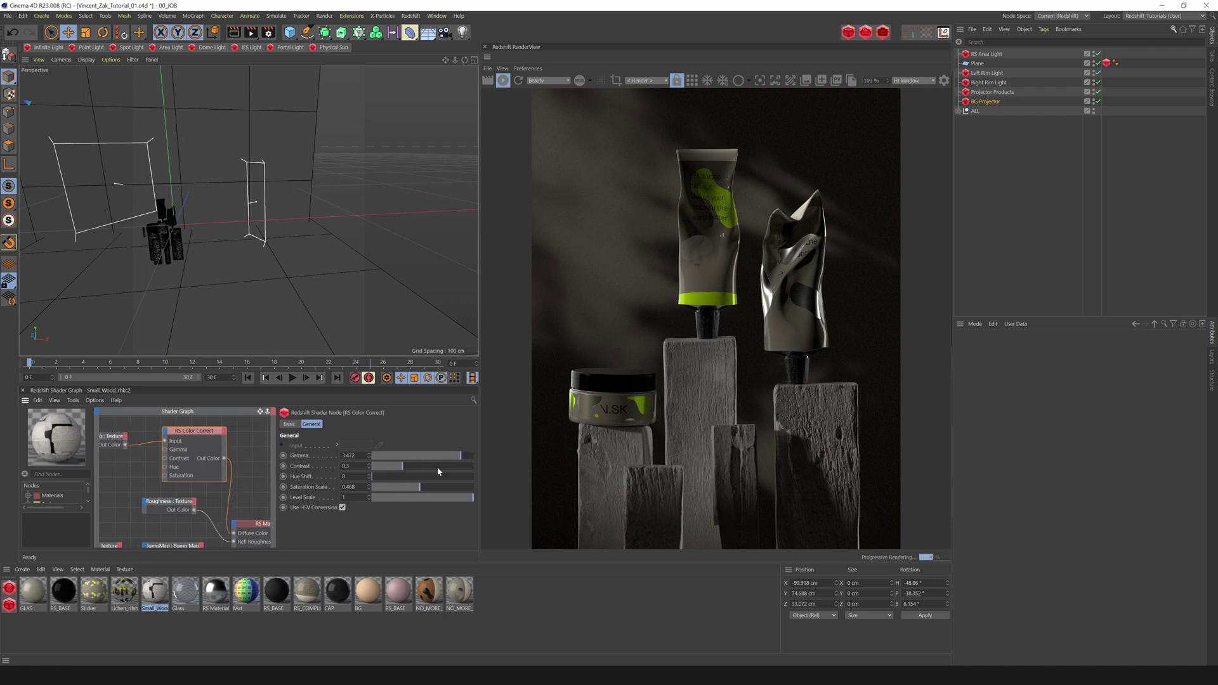
# Step: Preview the wood without color correction by wiring the Albedo texture directly into Diffuse Color, and reconnect the RS Color Correct output
pyautogui.moveTo(125, 444); pyautogui.dragTo(234, 534)
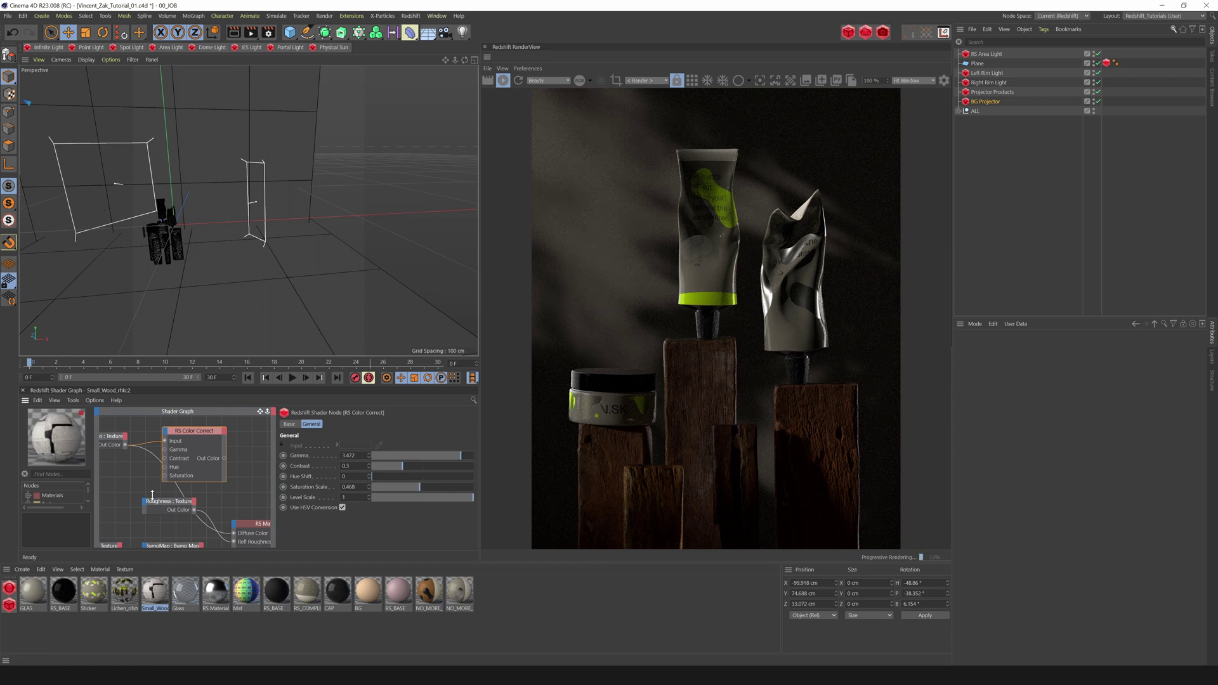
pyautogui.moveTo(225, 459); pyautogui.dragTo(234, 534)
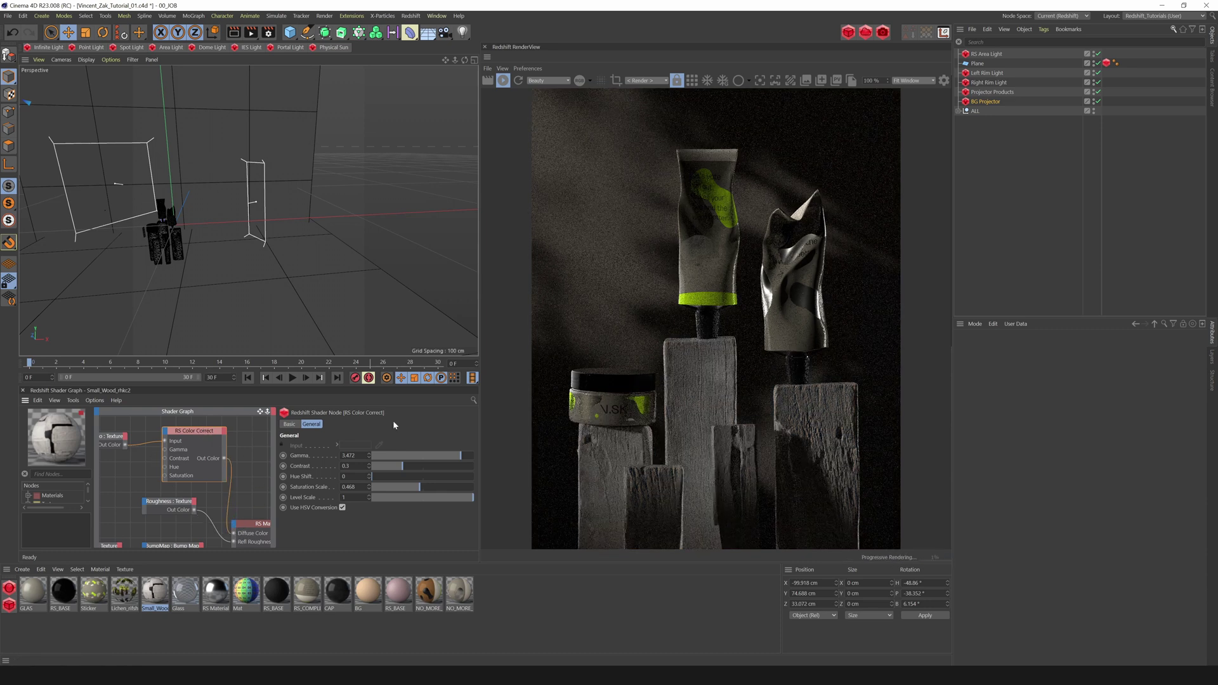
# Step: Darken and desaturate the wood with the RS Color Correct node: gamma 0.68 and saturation scale 0.272
pyautogui.moveTo(451, 458); pyautogui.dragTo(397, 491)
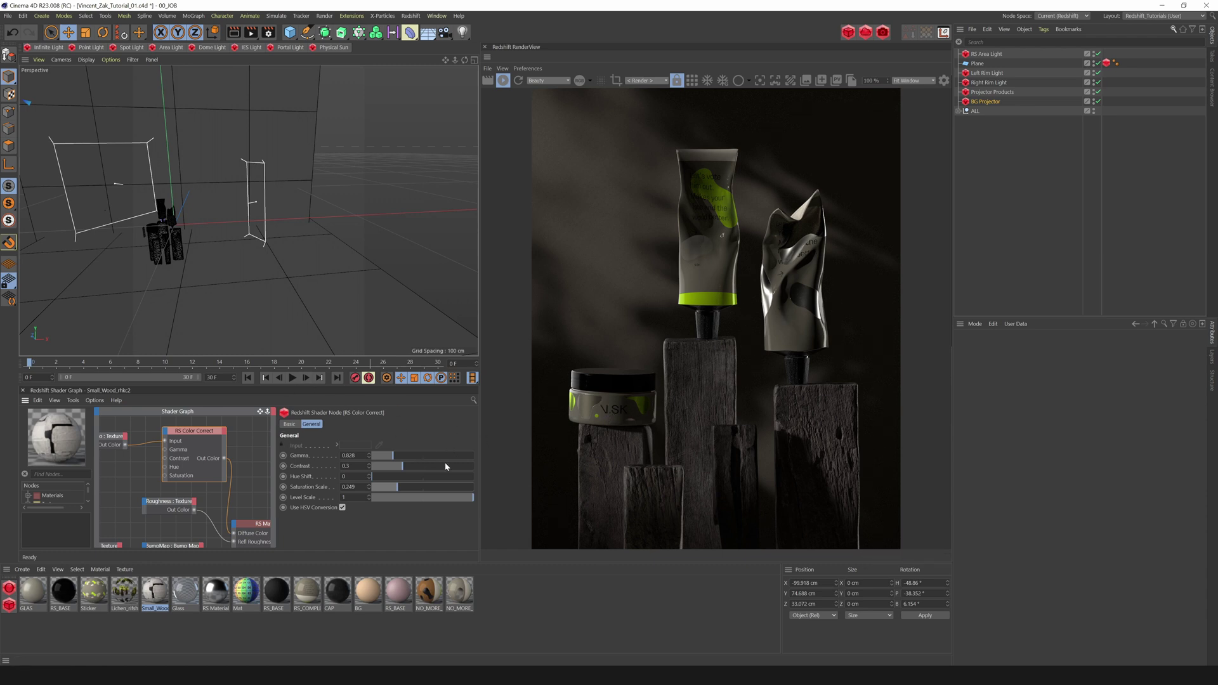
pyautogui.moveTo(403, 482); pyautogui.dragTo(390, 459)
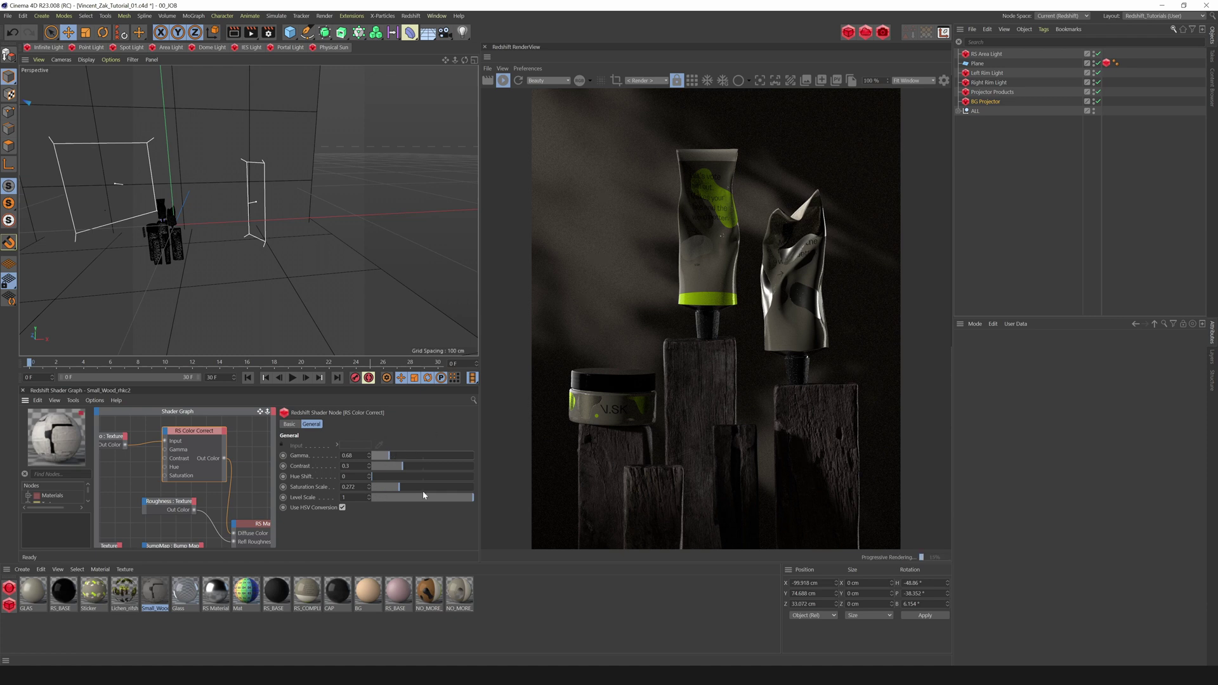
pyautogui.click(498, 610)
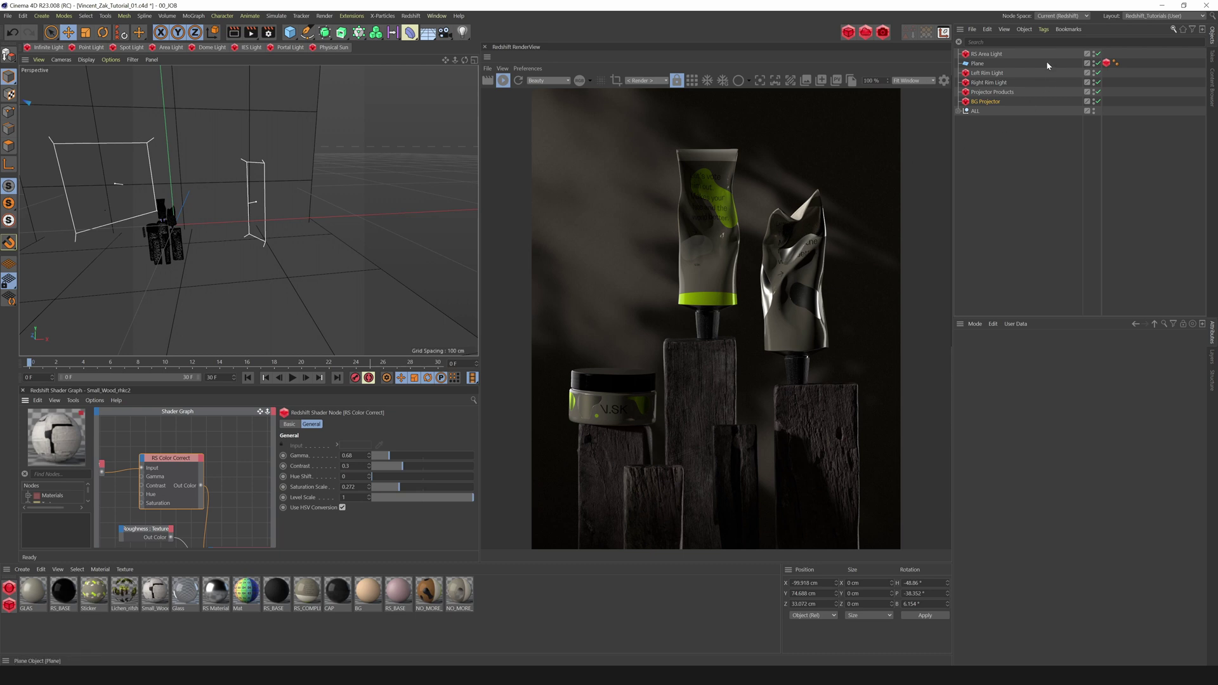
# Step: Rename the RS Area Light as Wood Fill Light
pyautogui.click(987, 54)
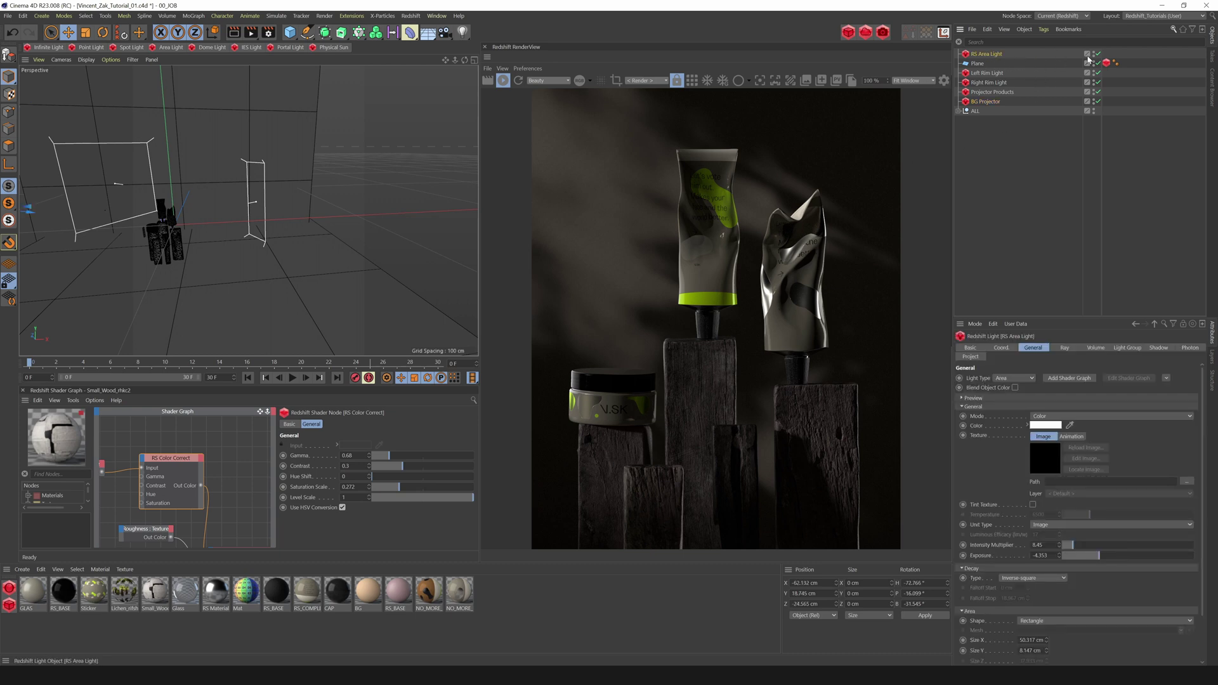
pyautogui.doubleClick(985, 55)
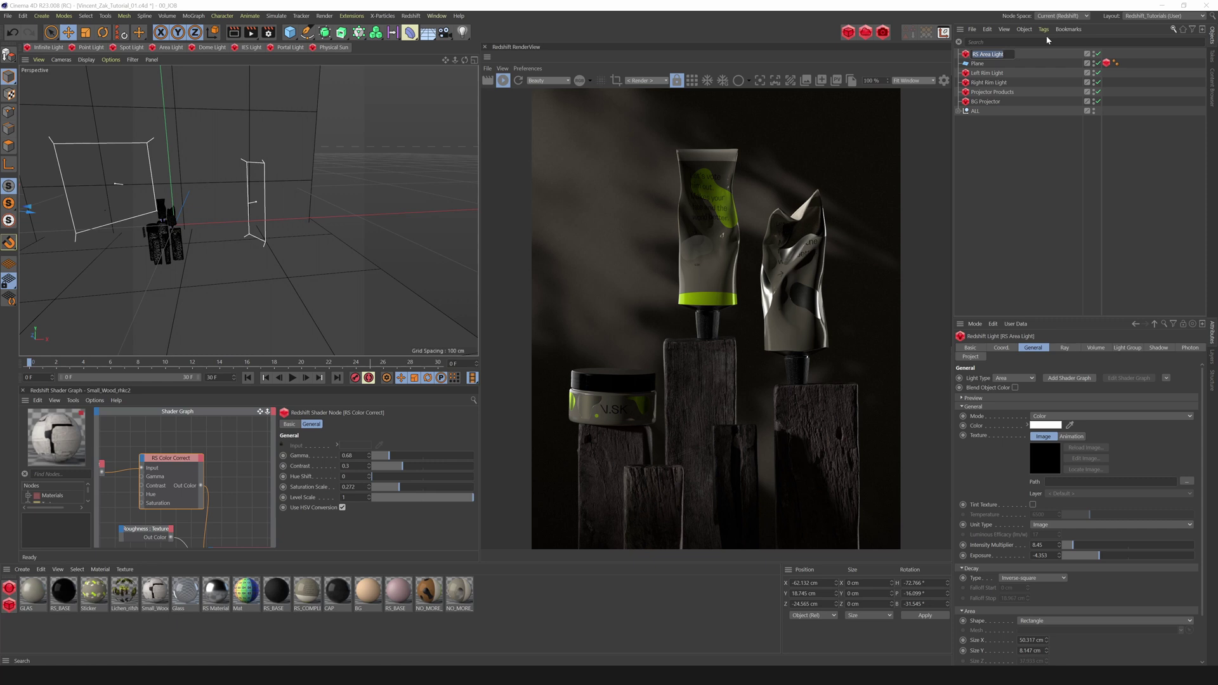
pyautogui.write('Wood Fill Light')
pyautogui.press('Return')
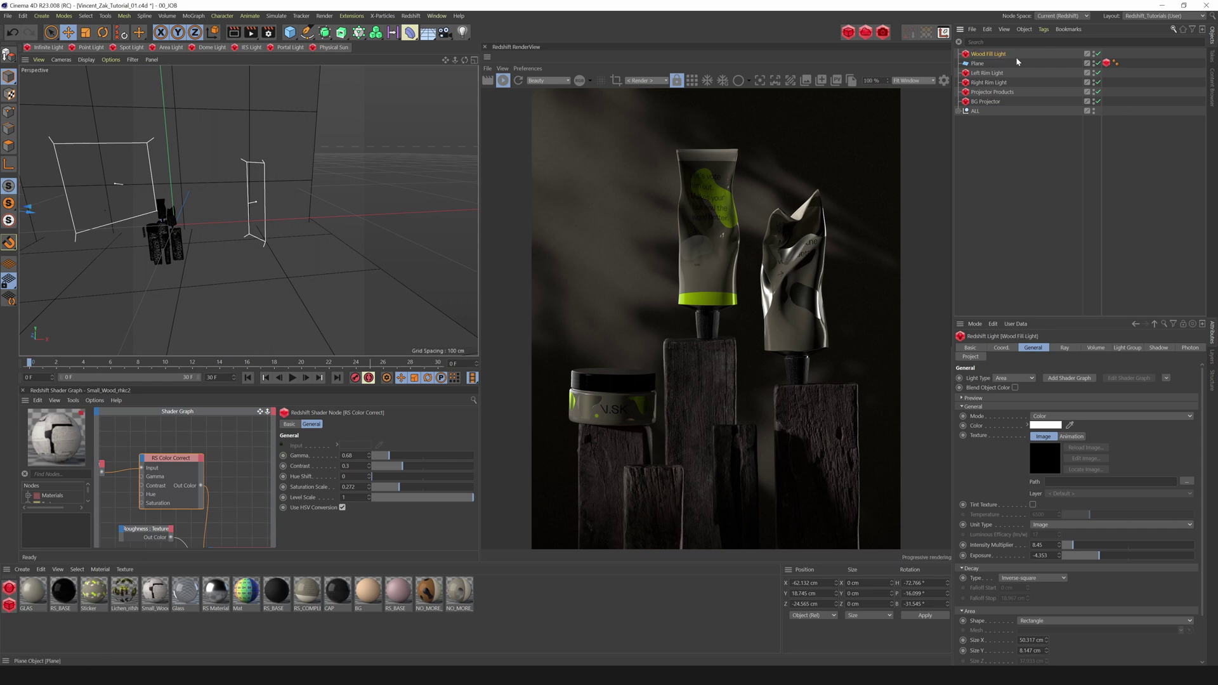
# Step: Rename the blocking plane as Left Jar Foil Flag
pyautogui.click(978, 63)
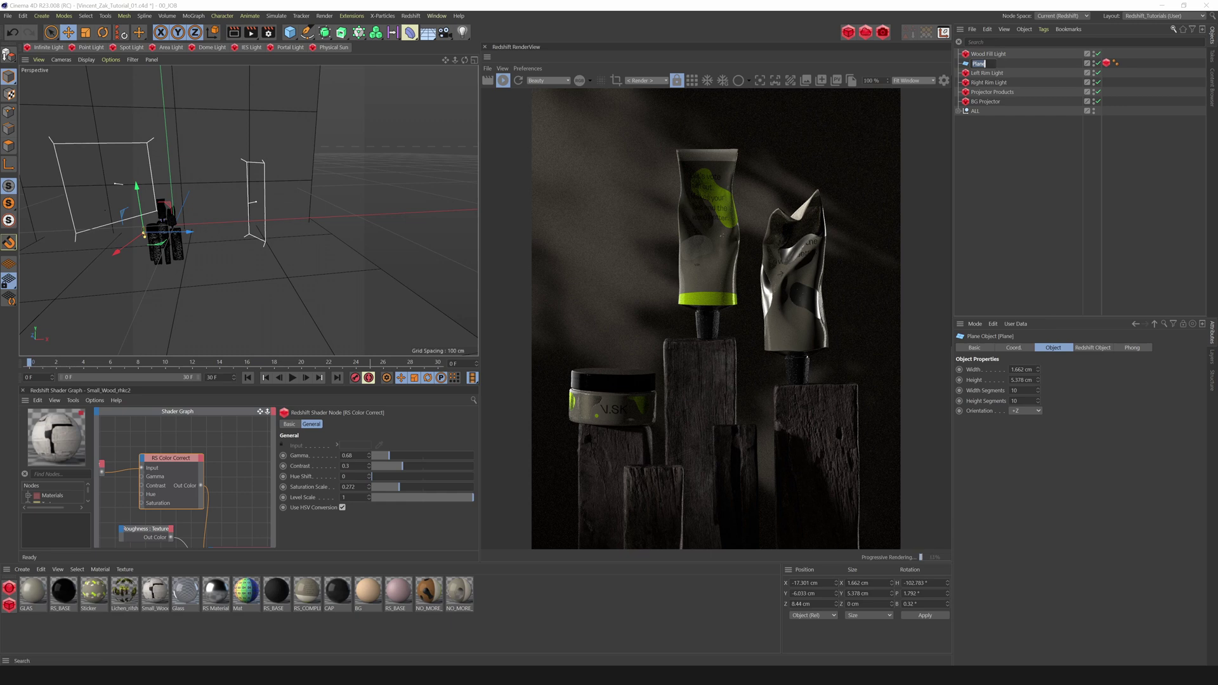
pyautogui.write('Left Jar Foil Flag')
pyautogui.press('Return')
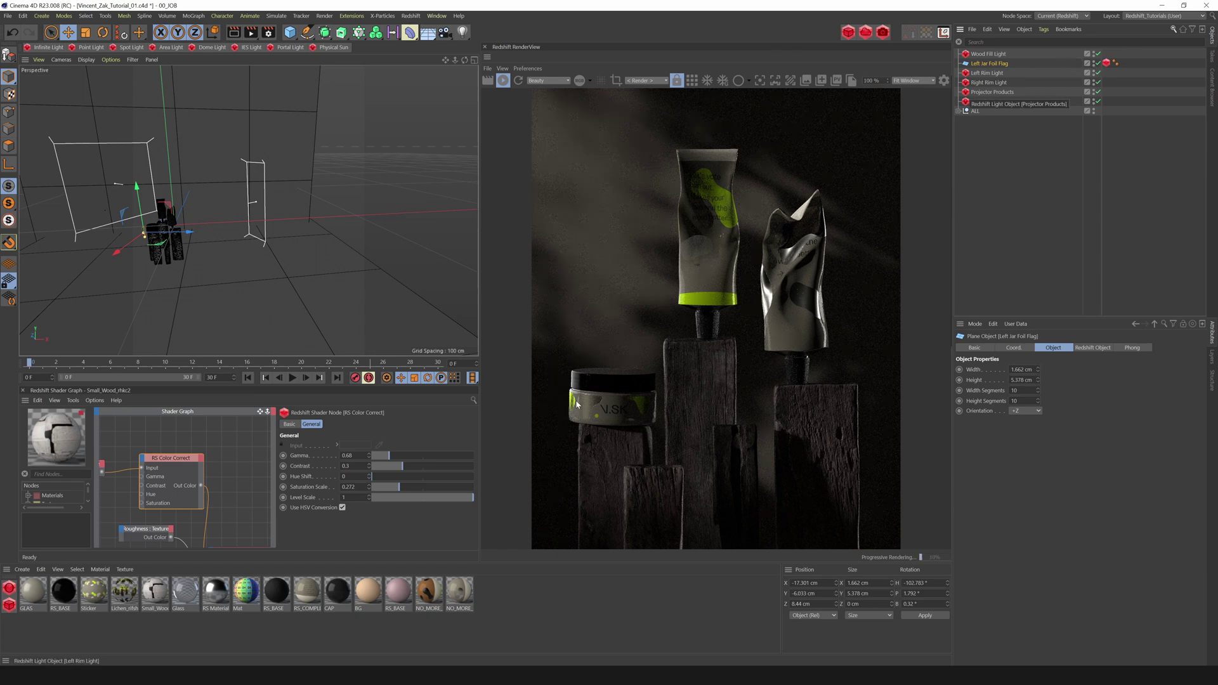
# Step: Toggle the Left Jar Foil Flag off and back on, and move it below BG Projector in the object list
pyautogui.click(1097, 64)
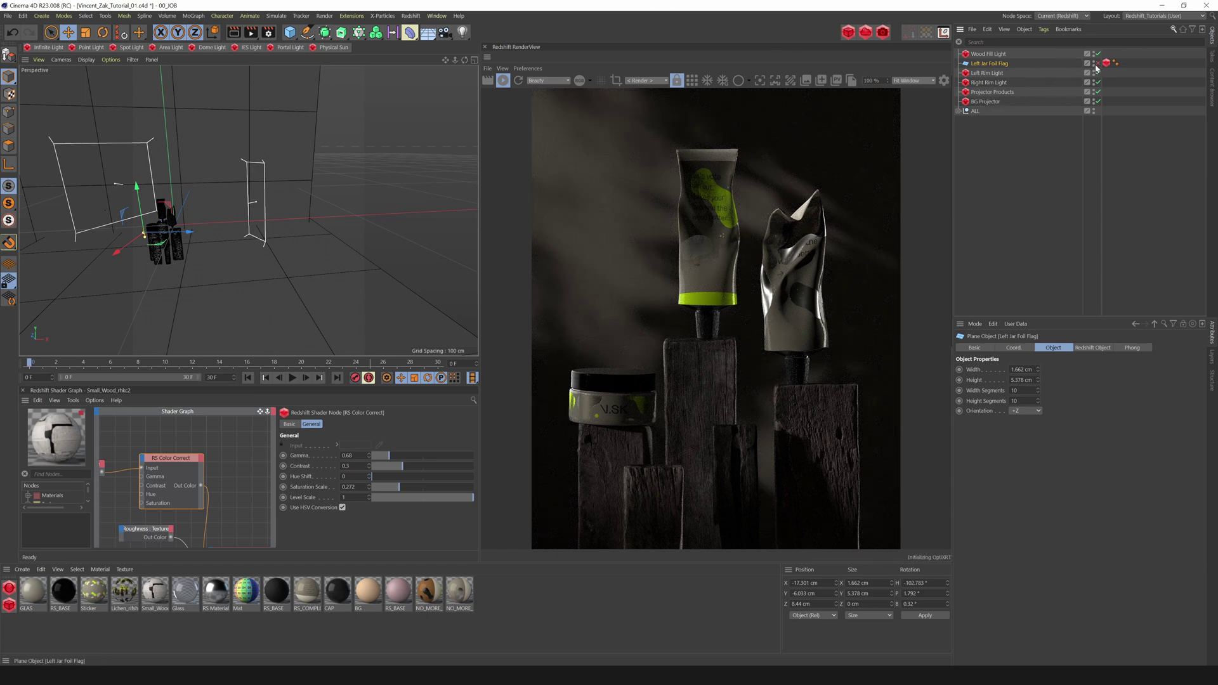
pyautogui.click(1098, 65)
pyautogui.click(991, 54)
pyautogui.moveTo(990, 63); pyautogui.dragTo(977, 106)
pyautogui.click(997, 55)
# Step: Stop the live render, add a new area light, scale it down to about 30.3 cm square and raise it to about Y 14.1 cm
pyautogui.click(504, 82)
pyautogui.keyDown('alt'); pyautogui.moveTo(429, 90); pyautogui.dragTo(451, 50); pyautogui.keyUp('alt')
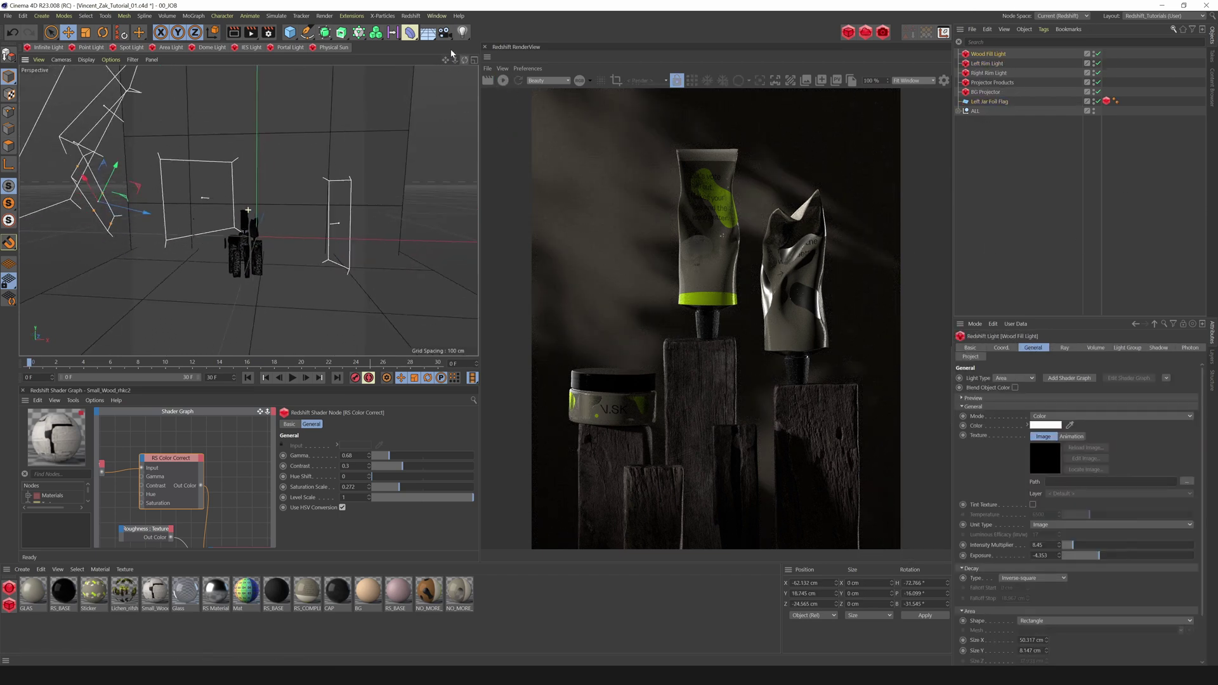
pyautogui.click(170, 47)
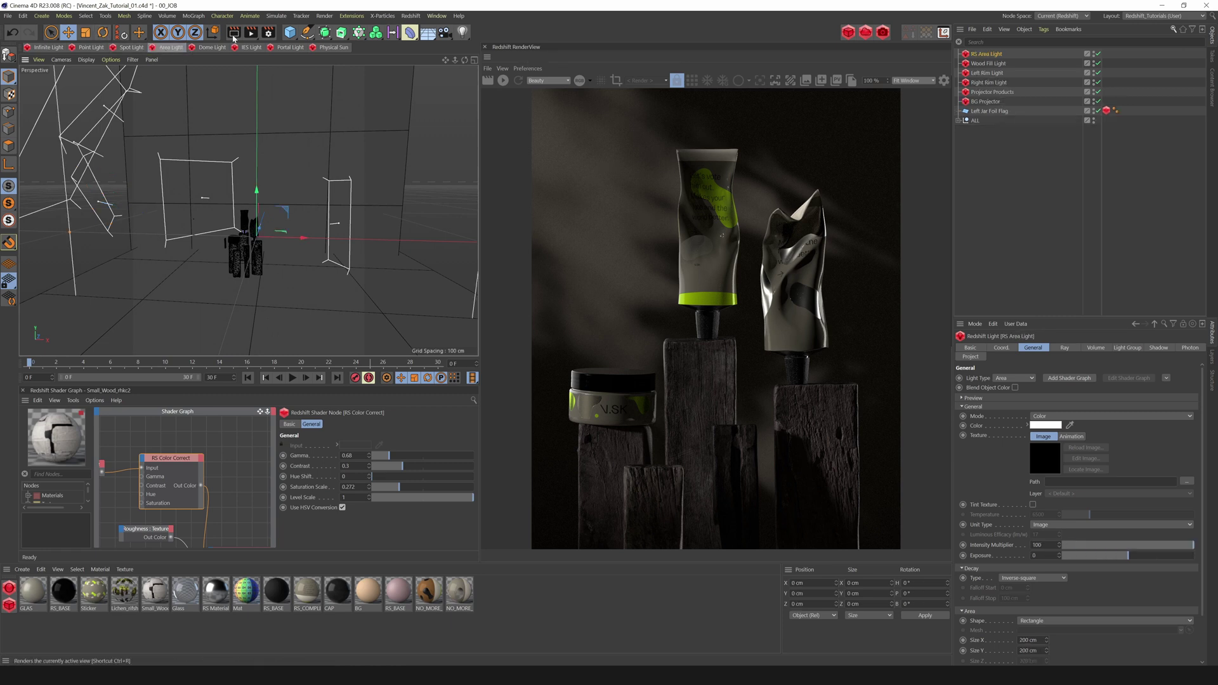
pyautogui.press('t')
pyautogui.moveTo(309, 179); pyautogui.dragTo(14, 292)
pyautogui.press('e')
pyautogui.moveTo(255, 199); pyautogui.dragTo(255, 168)
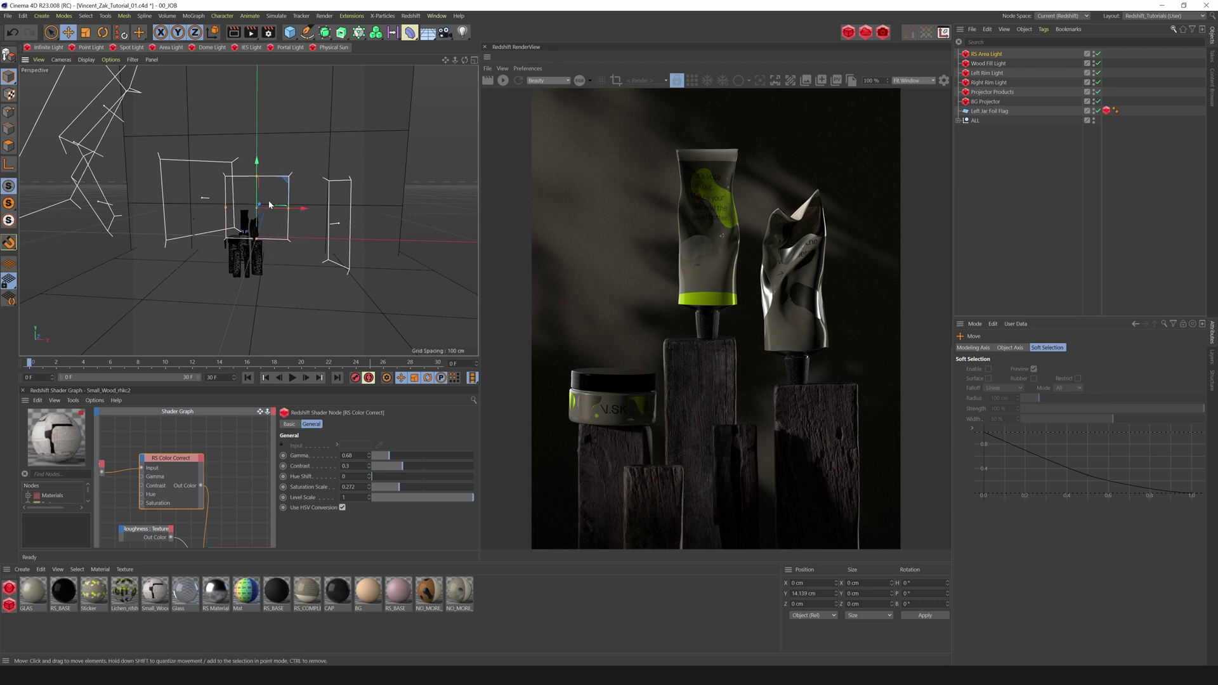
# Step: Move the new area light in front of the products to about X -10.5, Z -27.1 cm
pyautogui.moveTo(283, 207); pyautogui.dragTo(272, 207)
pyautogui.moveTo(465, 59); pyautogui.dragTo(368, 95)
pyautogui.moveTo(264, 225); pyautogui.dragTo(182, 219)
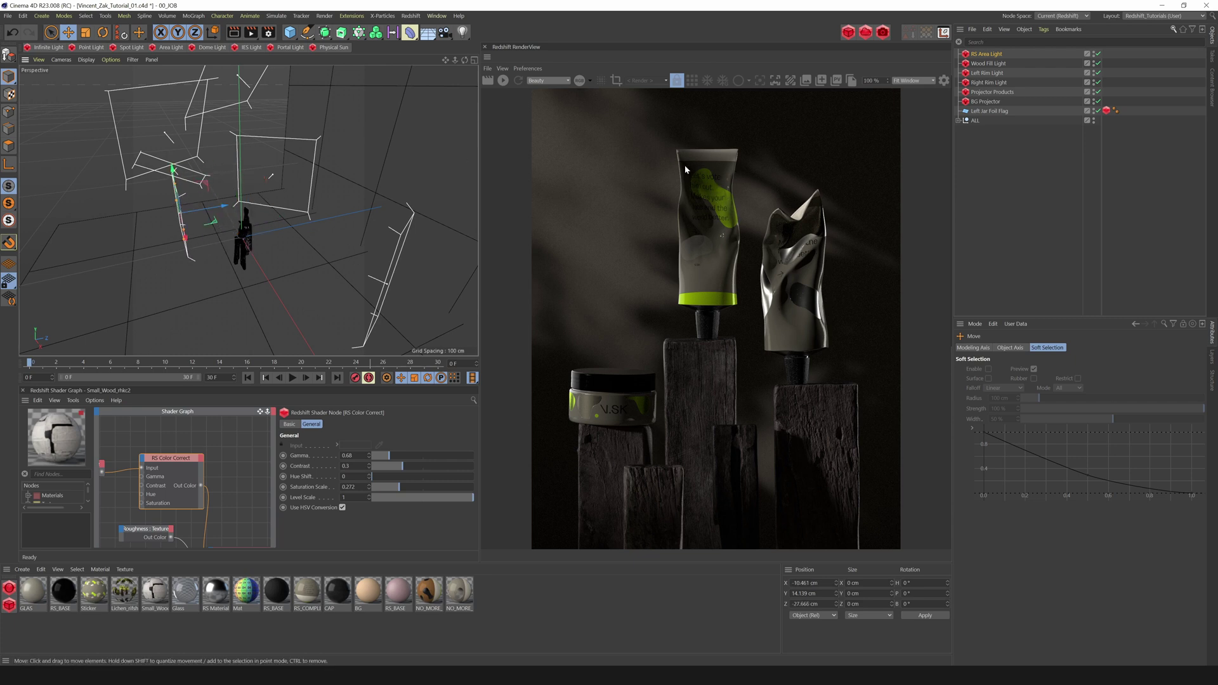
pyautogui.moveTo(455, 60); pyautogui.dragTo(423, 68)
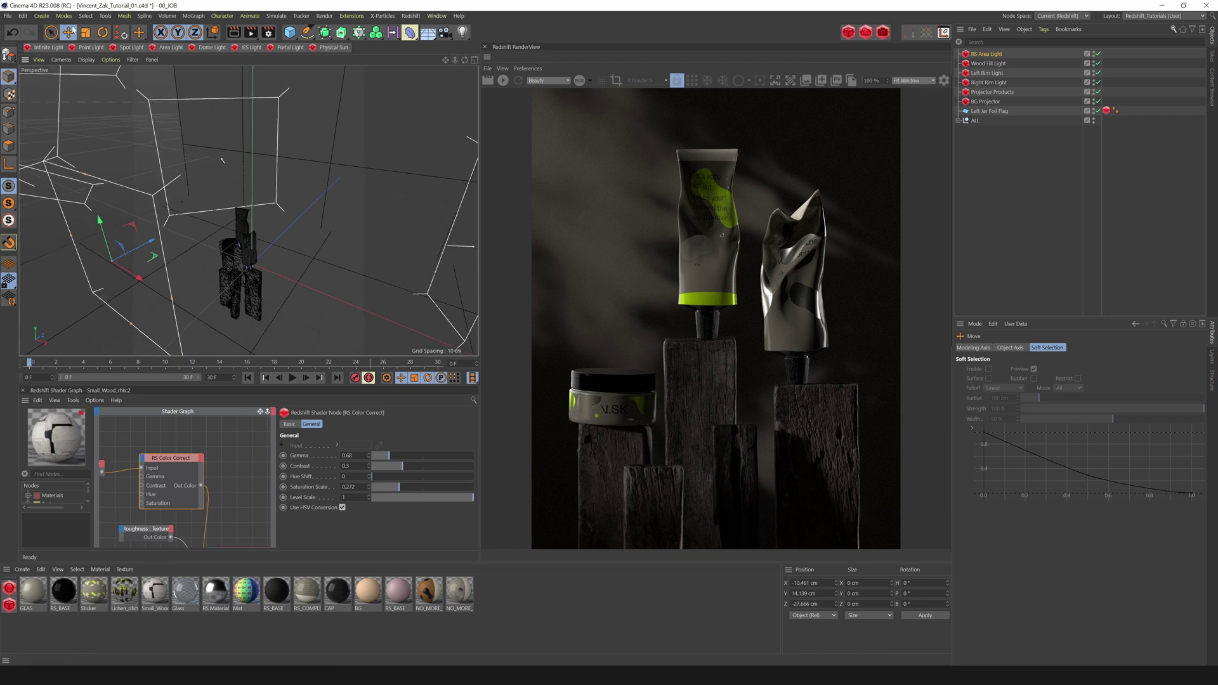
# Step: Look through the new area light and aim it at the tall tube from about X -0.2, Y 14.8, Z -8.7 cm, heading 27.3°, pitch -19.1°
pyautogui.click(66, 59)
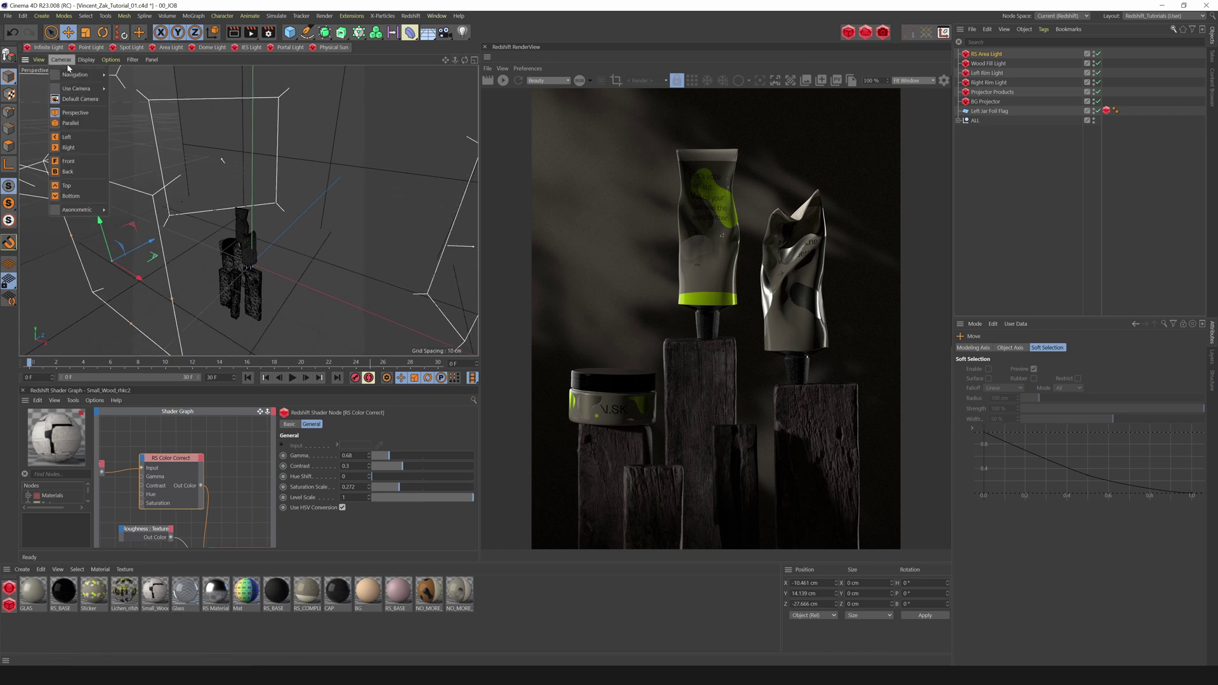
pyautogui.moveTo(89, 89)
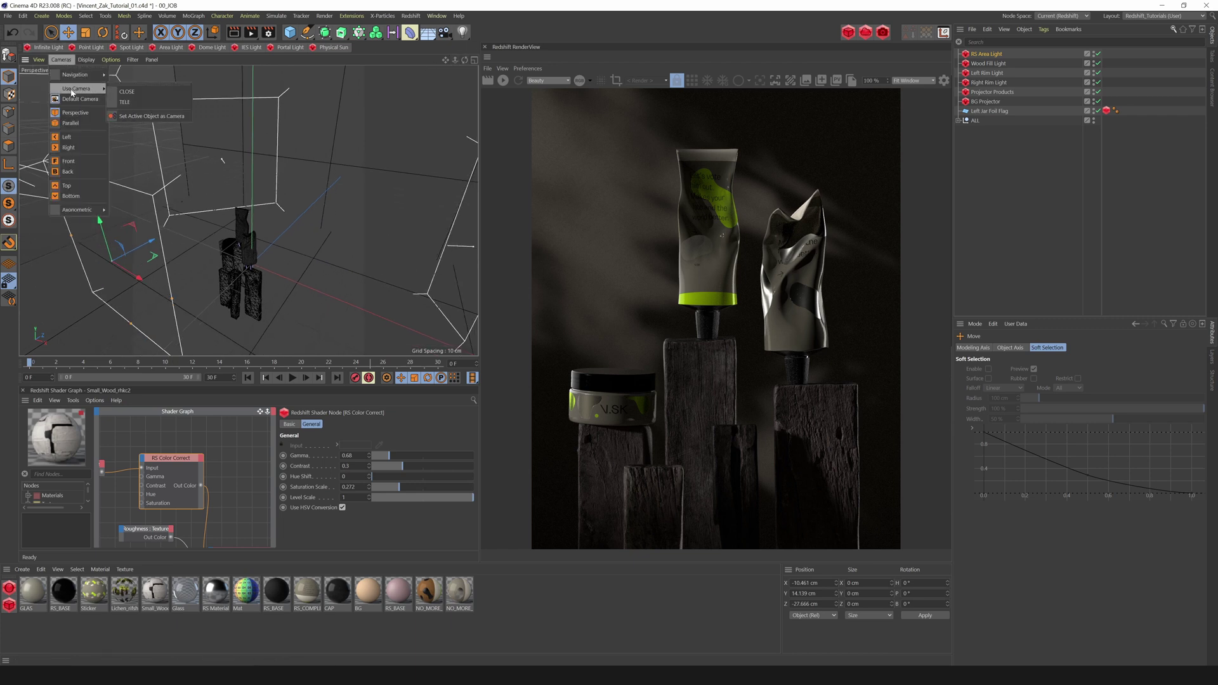
pyautogui.click(134, 117)
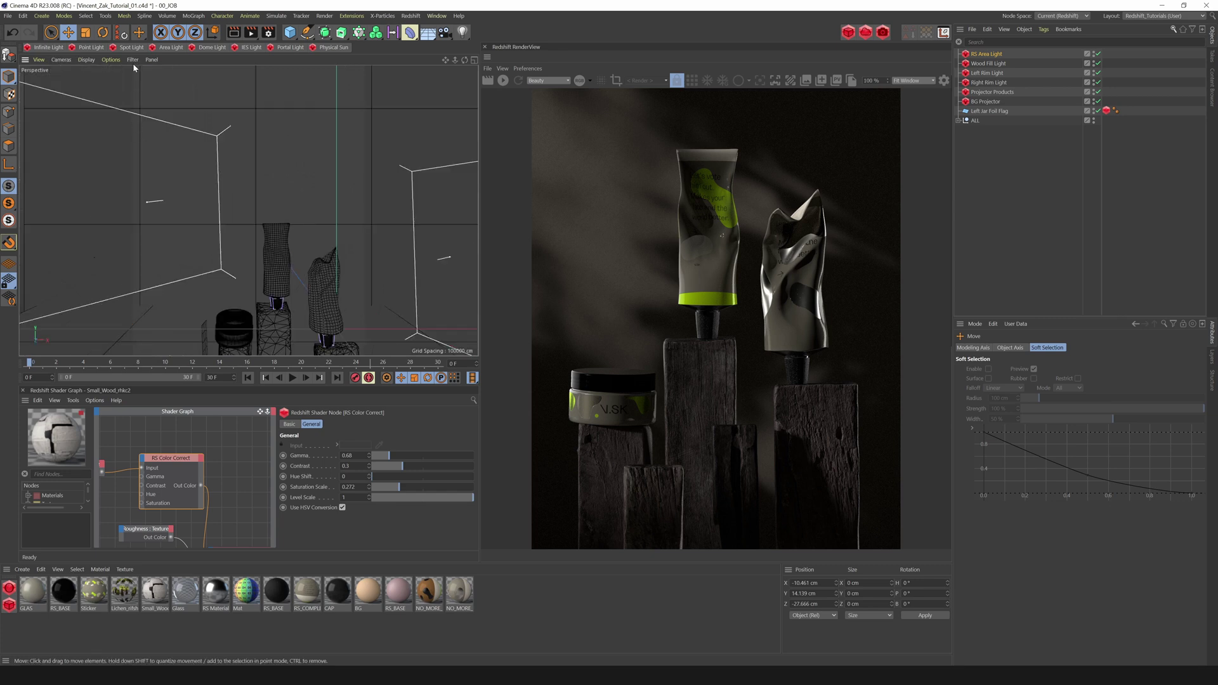
pyautogui.moveTo(466, 60)
pyautogui.mouseDown()
pyautogui.moveTo(437, 62)
pyautogui.moveTo(507, 25)
pyautogui.moveTo(456, 65)
pyautogui.mouseUp()
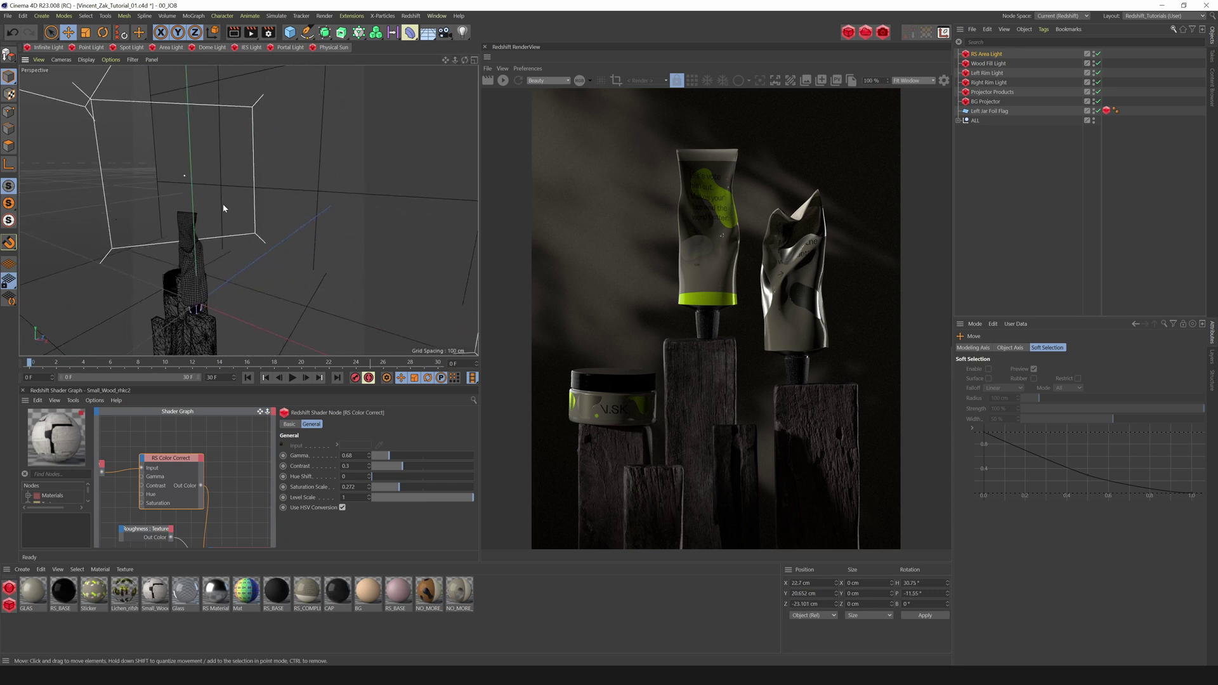
pyautogui.keyDown('alt'); pyautogui.moveTo(232, 235); pyautogui.dragTo(288, 238); pyautogui.keyUp('alt')
pyautogui.scroll(5, 265, 210)
pyautogui.keyDown('alt'); pyautogui.moveTo(249, 210); pyautogui.dragTo(259, 233, button='middle'); pyautogui.keyUp('alt')
pyautogui.moveTo(260, 239)
pyautogui.keyDown('alt'); pyautogui.mouseDown()
pyautogui.moveTo(259, 220)
pyautogui.moveTo(253, 235)
pyautogui.mouseUp(); pyautogui.keyUp('alt')
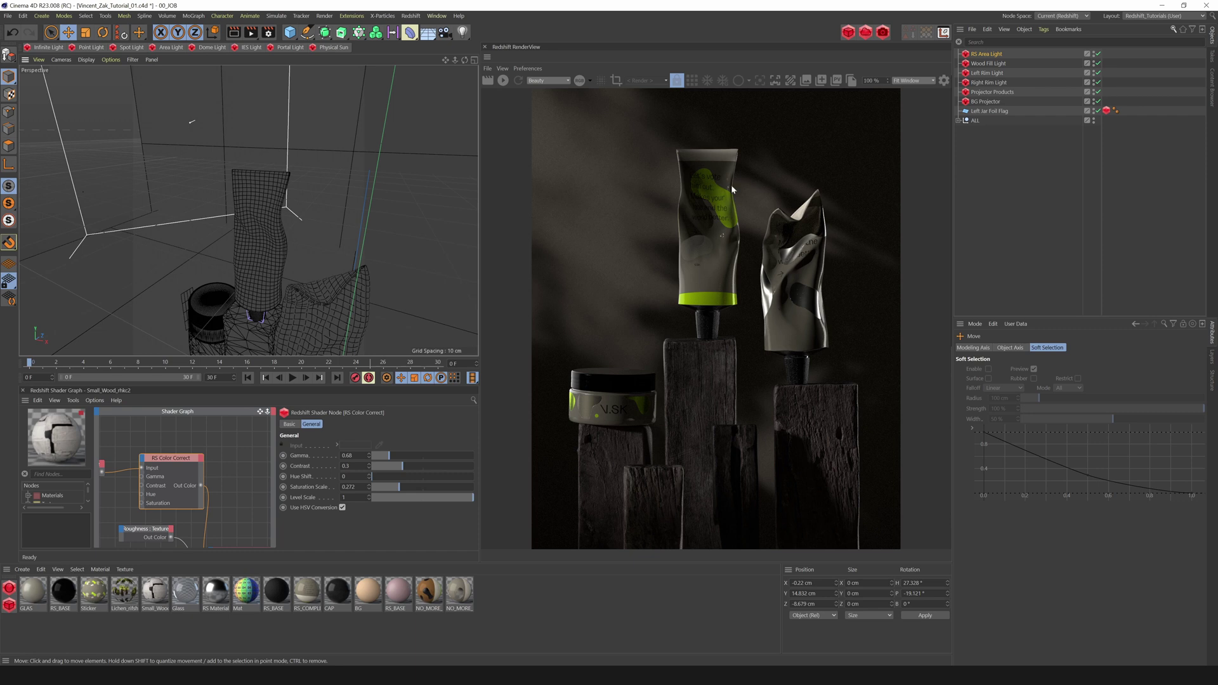
# Step: Give the new area light a Disc shape, a spread of 0.028 and an intensity multiplier of 8.81
pyautogui.click(994, 55)
pyautogui.click(1101, 621)
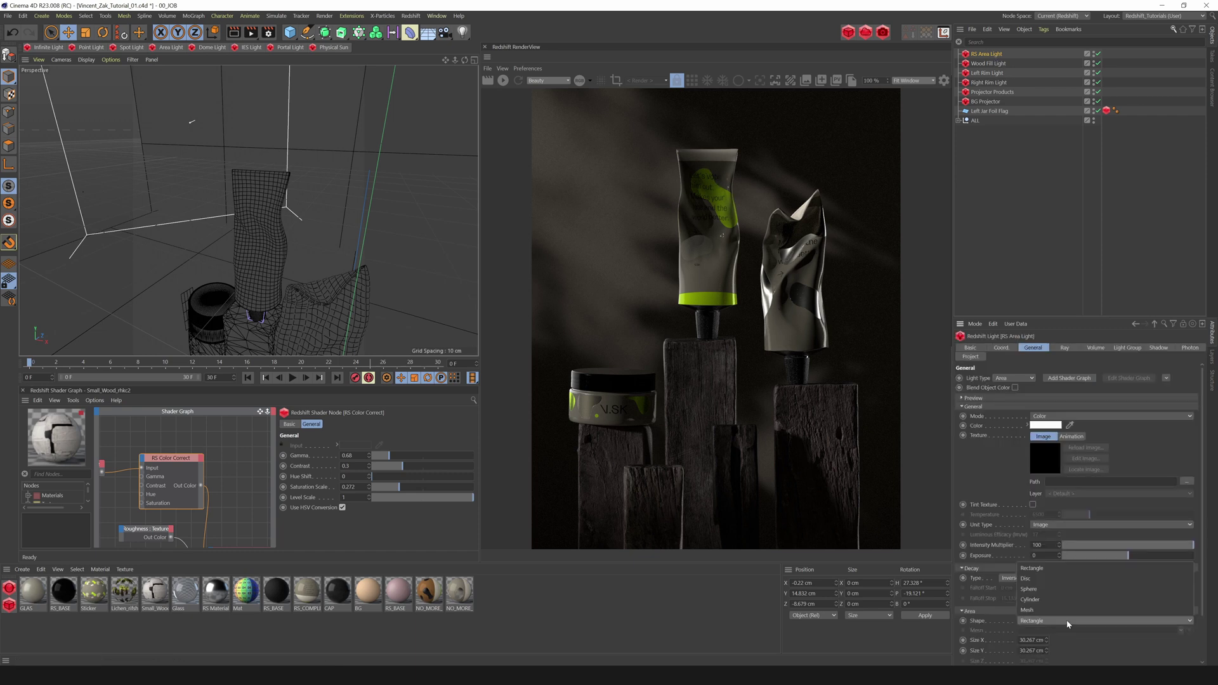
pyautogui.click(1045, 580)
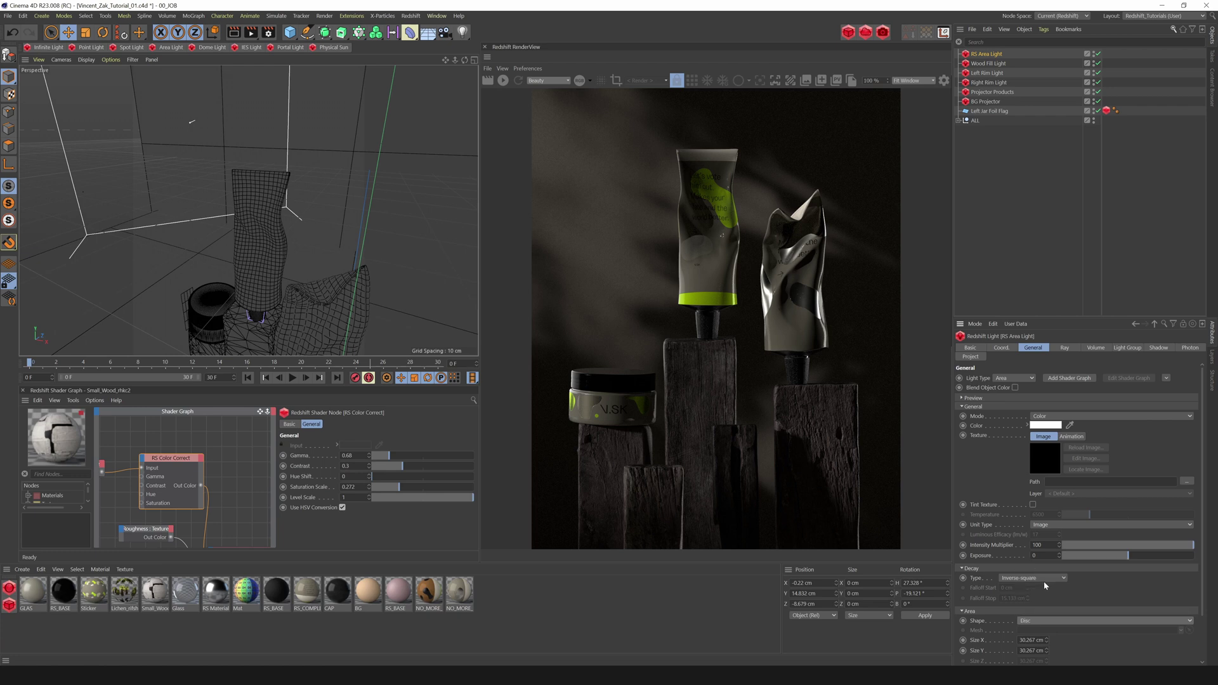
pyautogui.scroll(-3, 1200, 607)
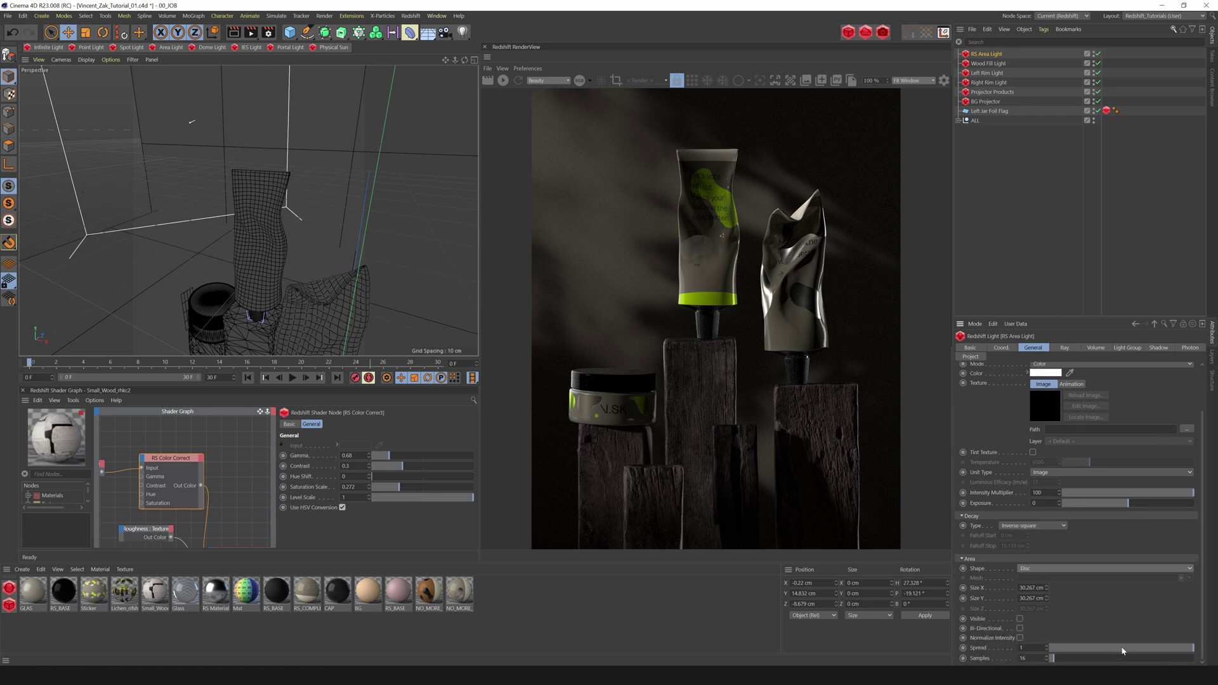
pyautogui.moveTo(1057, 650); pyautogui.dragTo(1054, 648)
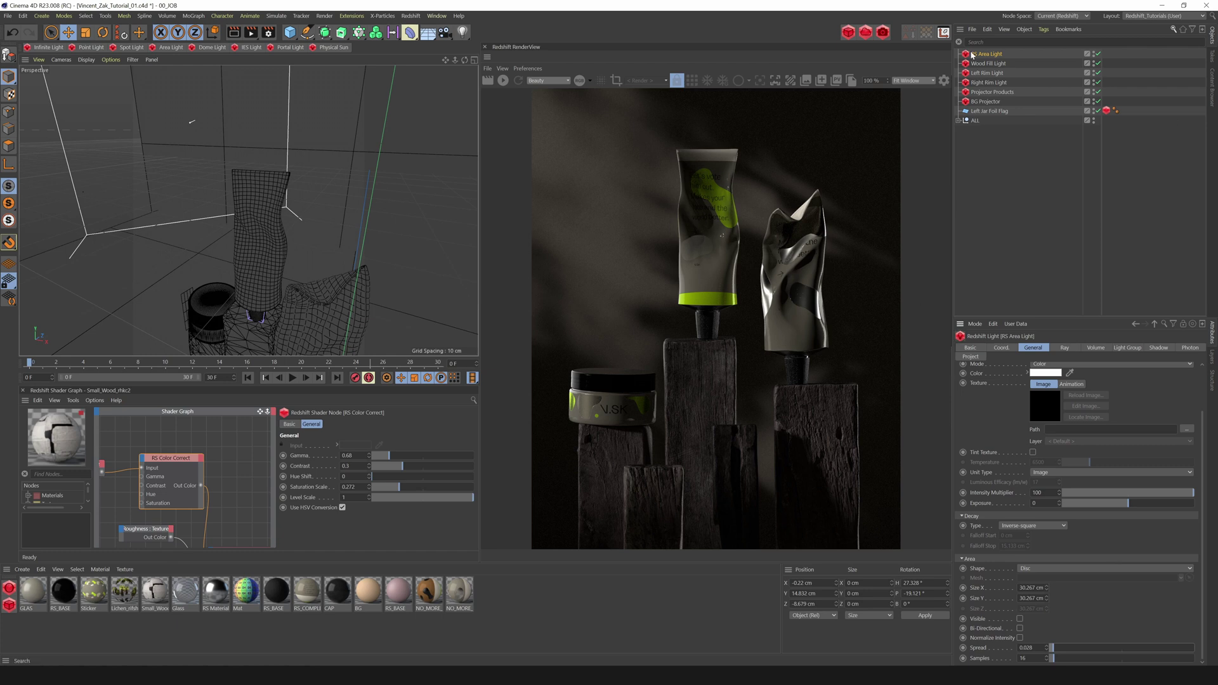
pyautogui.moveTo(1107, 493); pyautogui.dragTo(1074, 497)
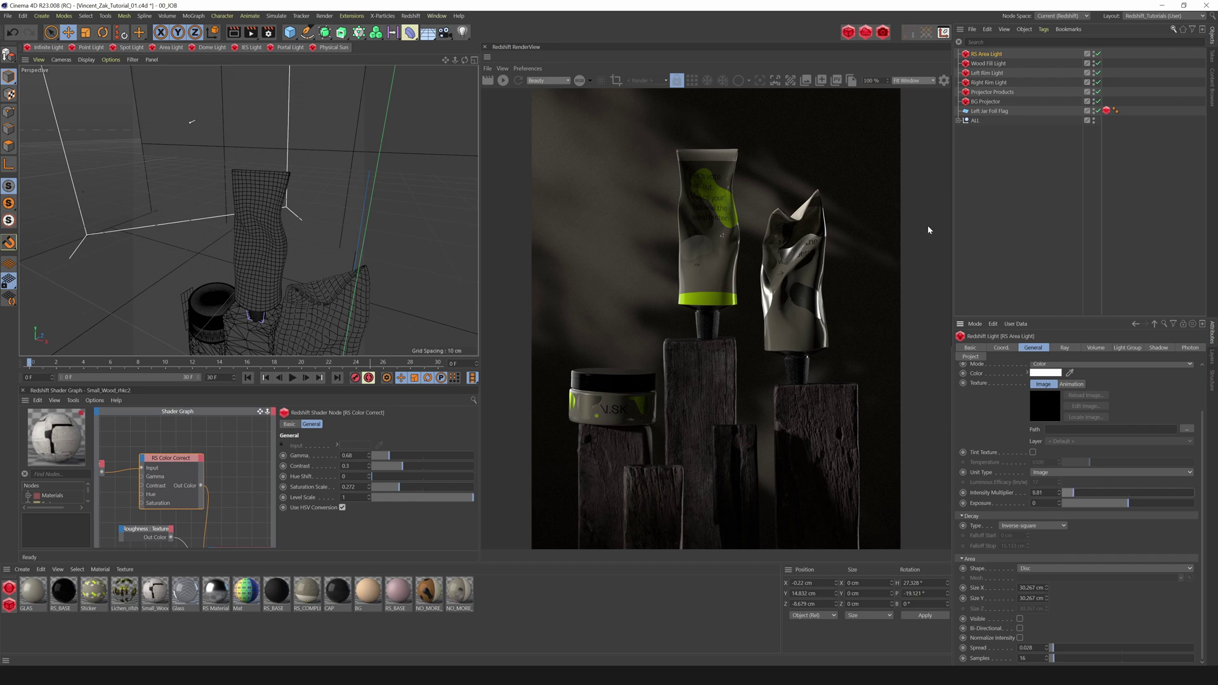
# Step: Restart the live render and return the viewport to the default camera
pyautogui.click(504, 82)
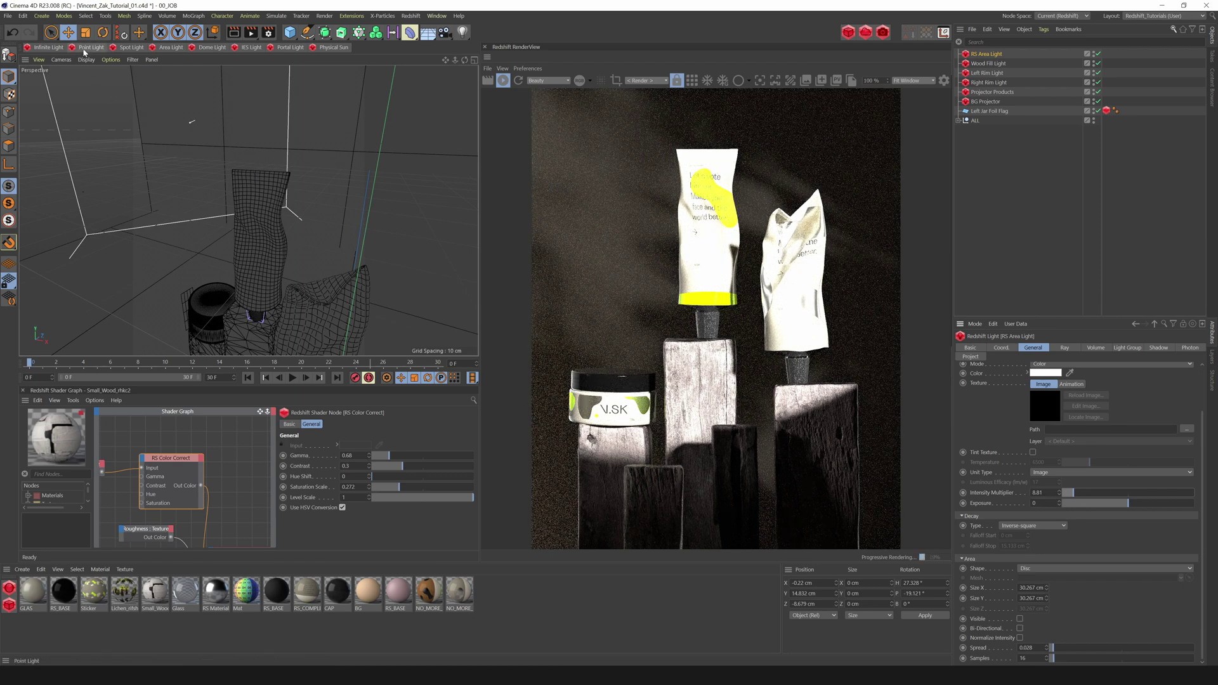
pyautogui.click(63, 59)
pyautogui.click(76, 100)
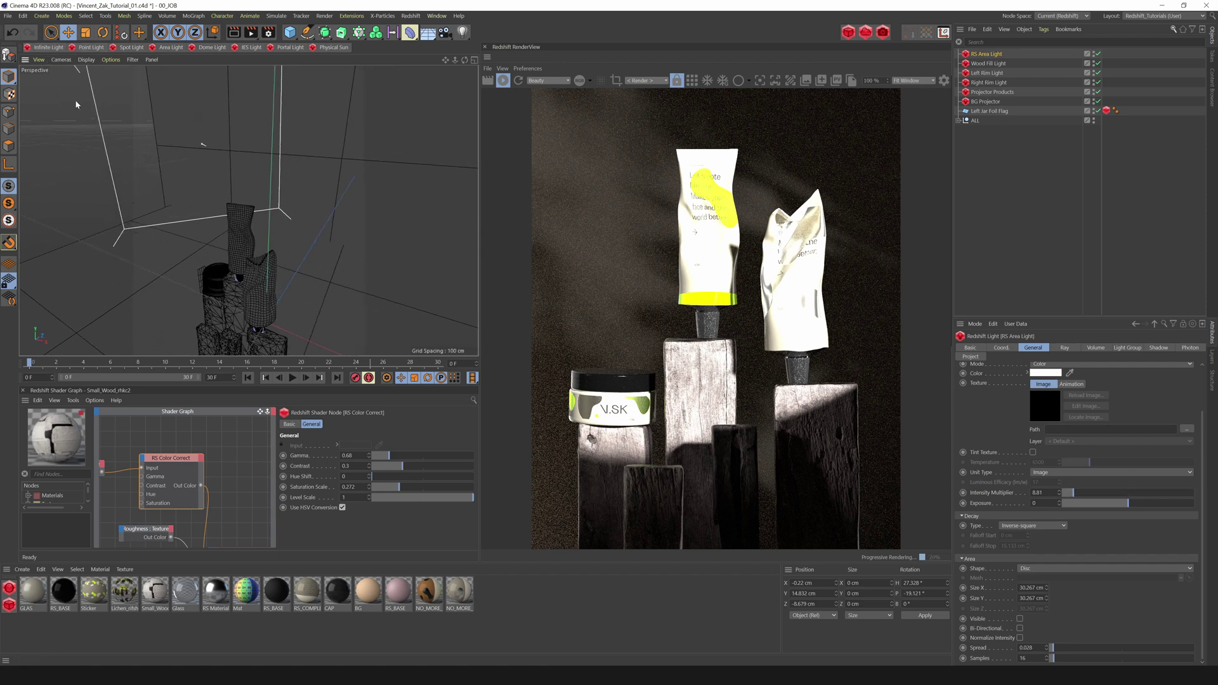
# Step: Shrink the disc light and place it at about X 0.8, Y 14.8, Z -8.1 cm with pitch about -21.2°
pyautogui.press('t')
pyautogui.moveTo(303, 216); pyautogui.dragTo(17, 256)
pyautogui.press('e')
pyautogui.moveTo(276, 229); pyautogui.dragTo(230, 220)
pyautogui.press('r')
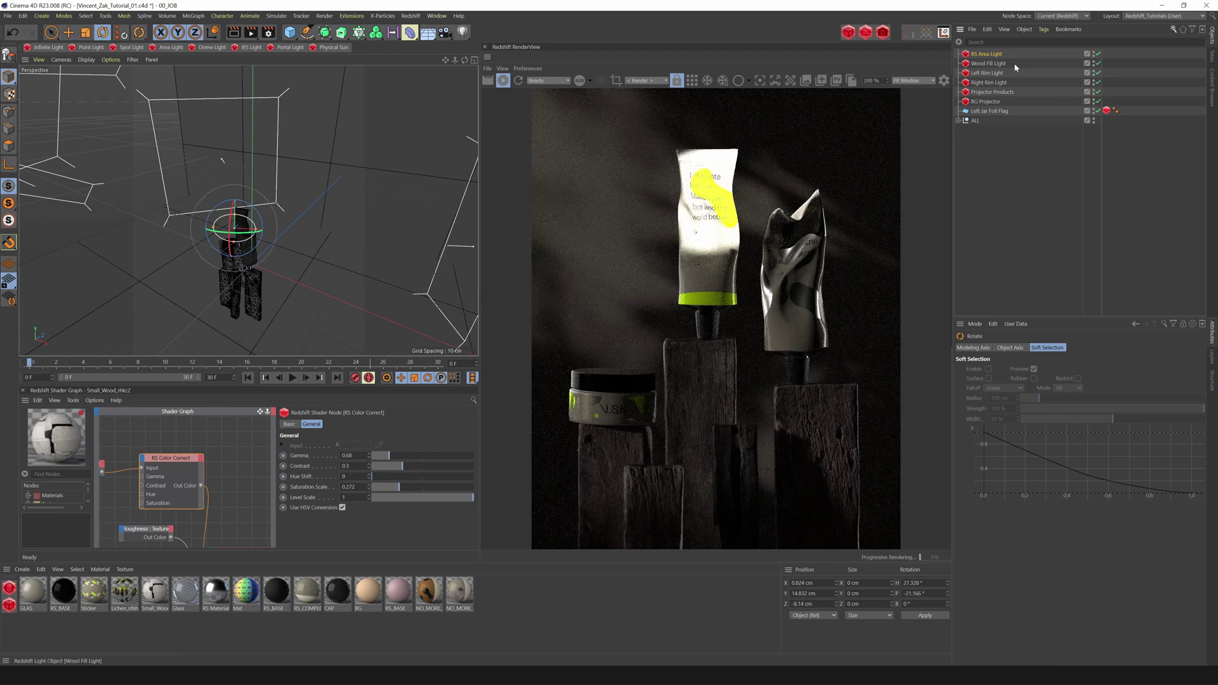
# Step: Lower the disc light's exposure to about -3.5
pyautogui.click(995, 54)
pyautogui.moveTo(1129, 557)
pyautogui.mouseDown()
pyautogui.moveTo(1086, 556)
pyautogui.moveTo(1107, 557)
pyautogui.mouseUp()
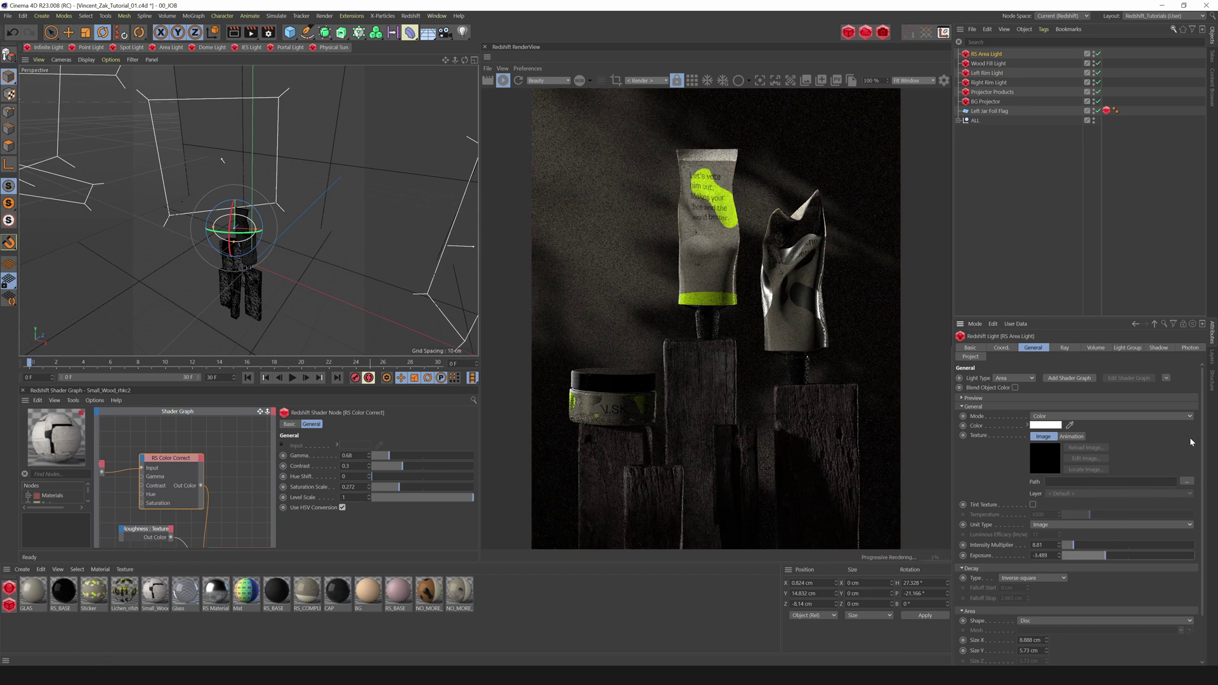
pyautogui.press('t')
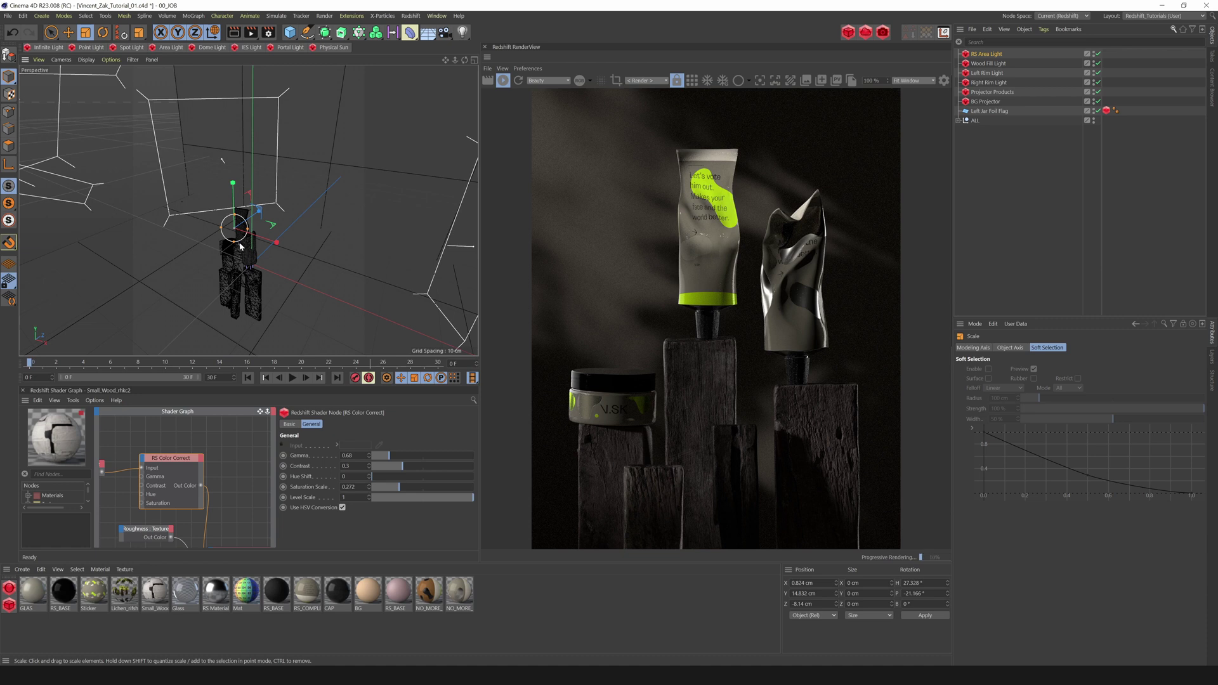
# Step: Flatten the disc light to about 5.6 × 3.4 cm and aim it at the tube label from about X 5.8, Y 14.5, Z -3.7 cm
pyautogui.moveTo(234, 242); pyautogui.dragTo(236, 234)
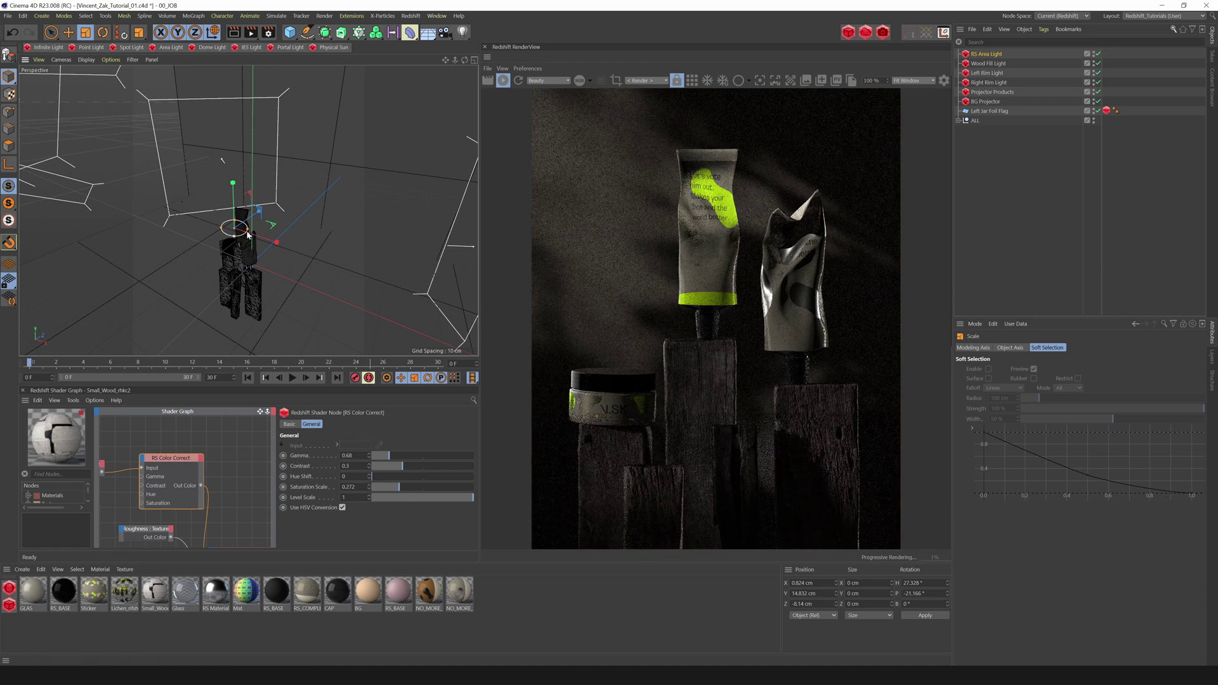
pyautogui.click(60, 59)
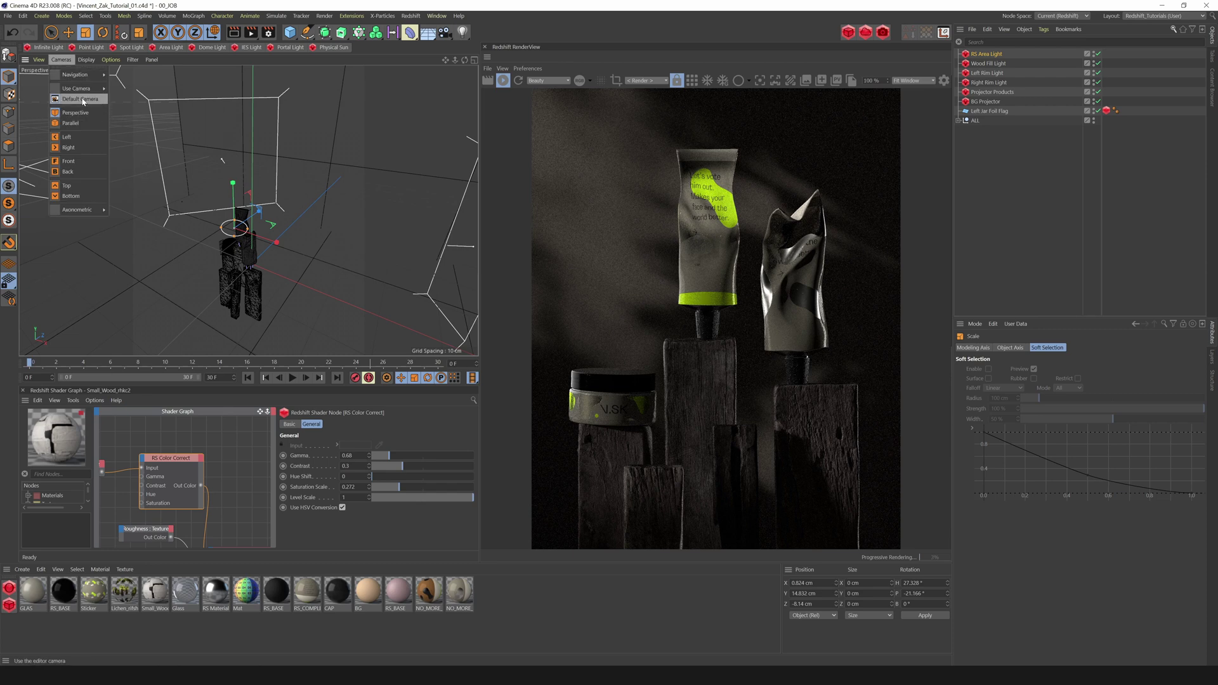
pyautogui.moveTo(93, 90)
pyautogui.click(141, 119)
pyautogui.moveTo(464, 61)
pyautogui.mouseDown()
pyautogui.moveTo(453, 74)
pyautogui.moveTo(458, 63)
pyautogui.mouseUp()
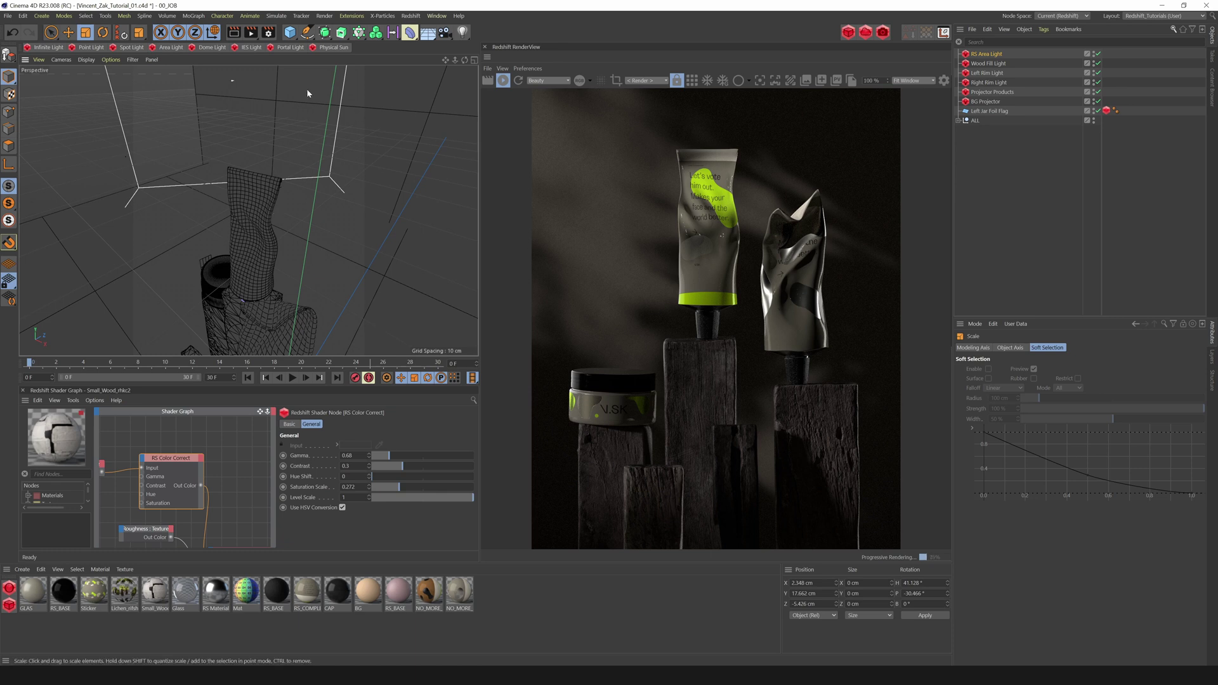
pyautogui.moveTo(464, 61); pyautogui.dragTo(476, 58)
pyautogui.moveTo(488, 45); pyautogui.dragTo(501, 20)
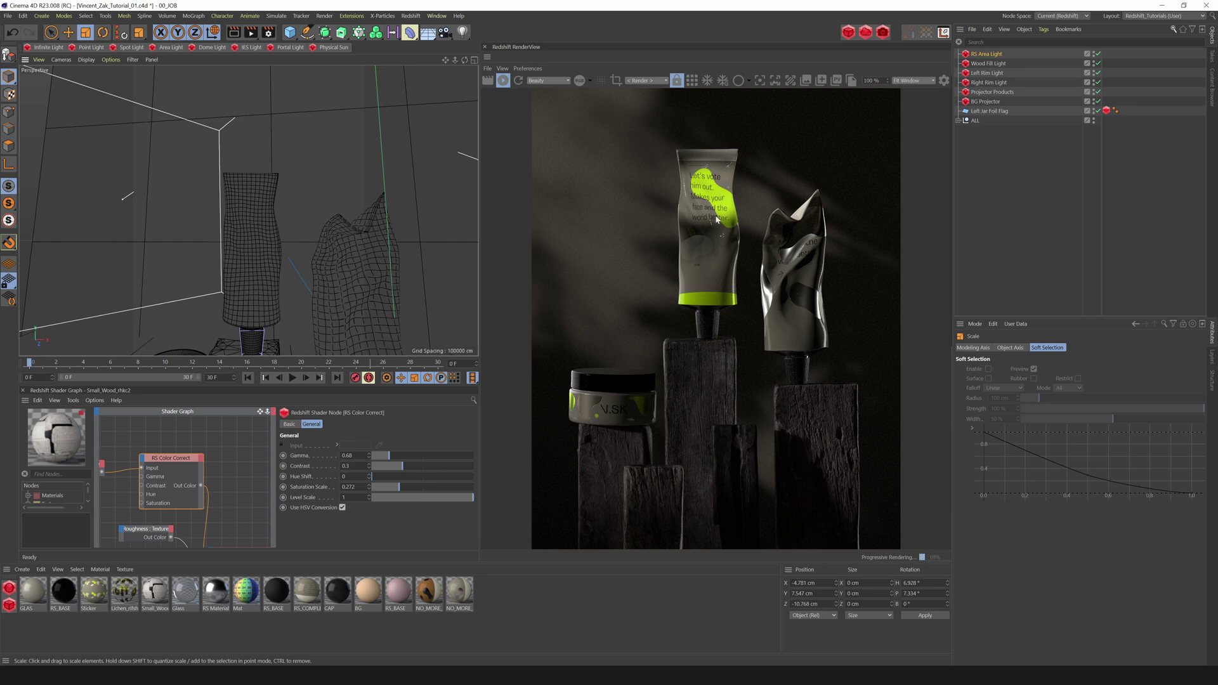
pyautogui.keyDown('alt'); pyautogui.moveTo(248, 210); pyautogui.dragTo(414, 92); pyautogui.keyUp('alt')
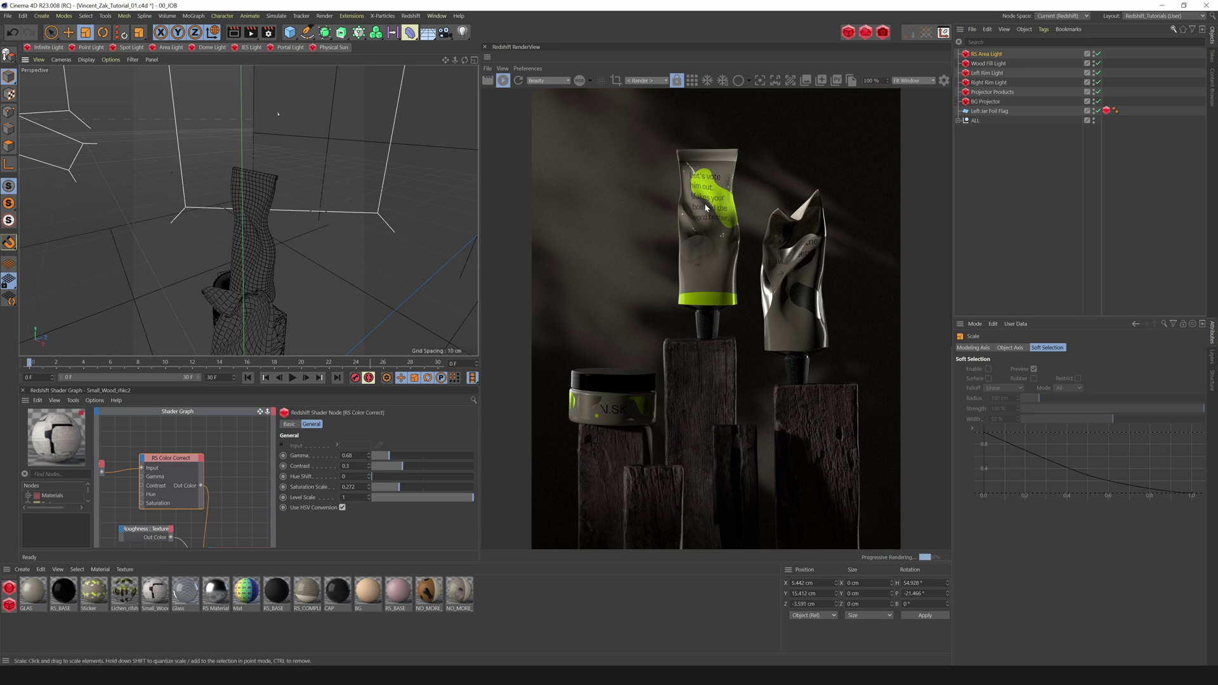
pyautogui.keyDown('alt'); pyautogui.moveTo(460, 85); pyautogui.dragTo(460, 77); pyautogui.keyUp('alt')
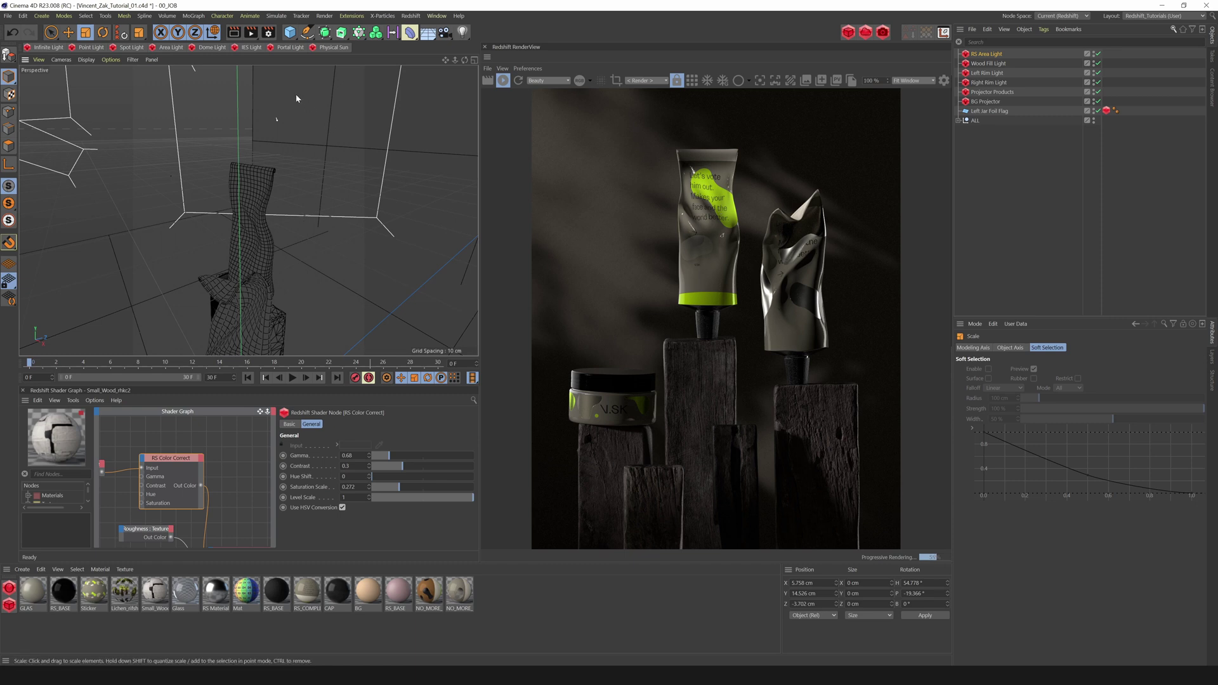
# Step: Turn off all the other lights to isolate the disc light and widen its spread to about 0.067
pyautogui.click(994, 55)
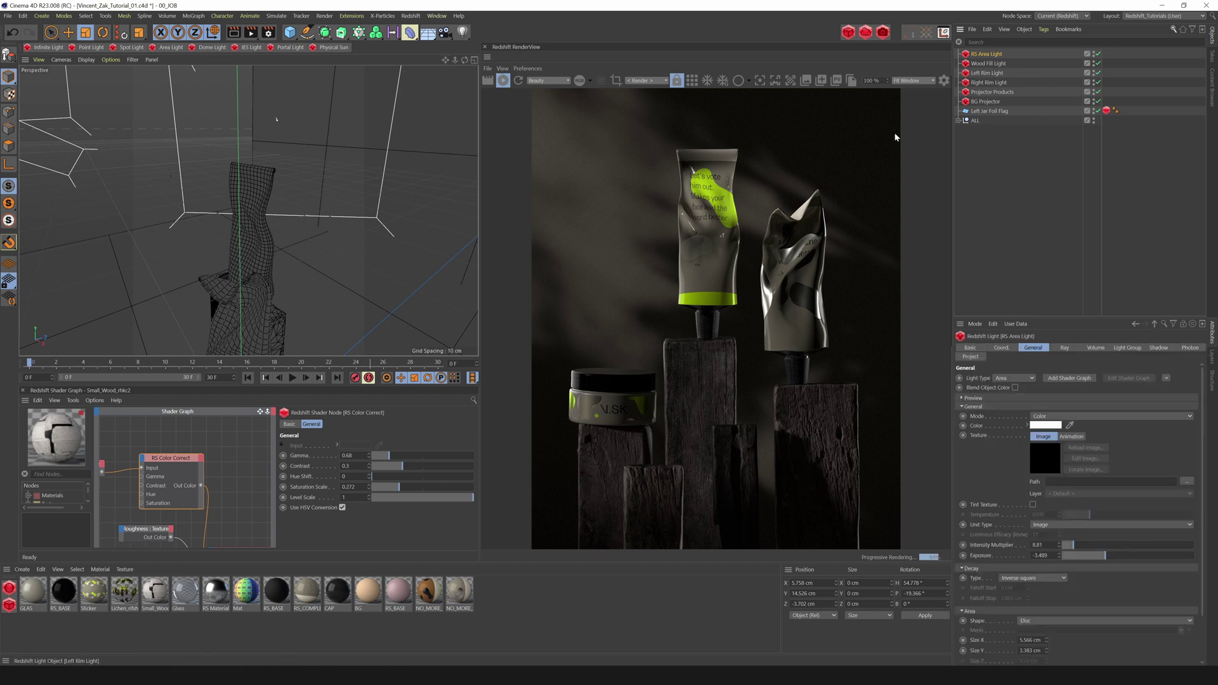
pyautogui.scroll(-3, 1205, 601)
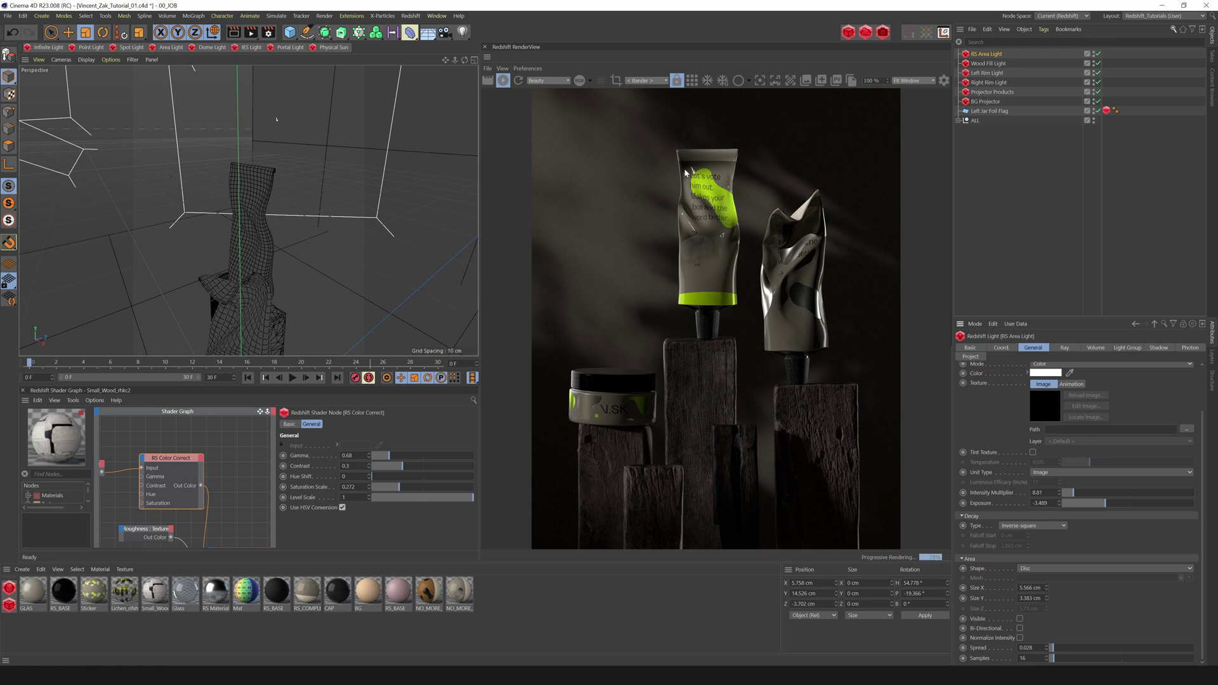
pyautogui.moveTo(1054, 649); pyautogui.dragTo(1057, 651)
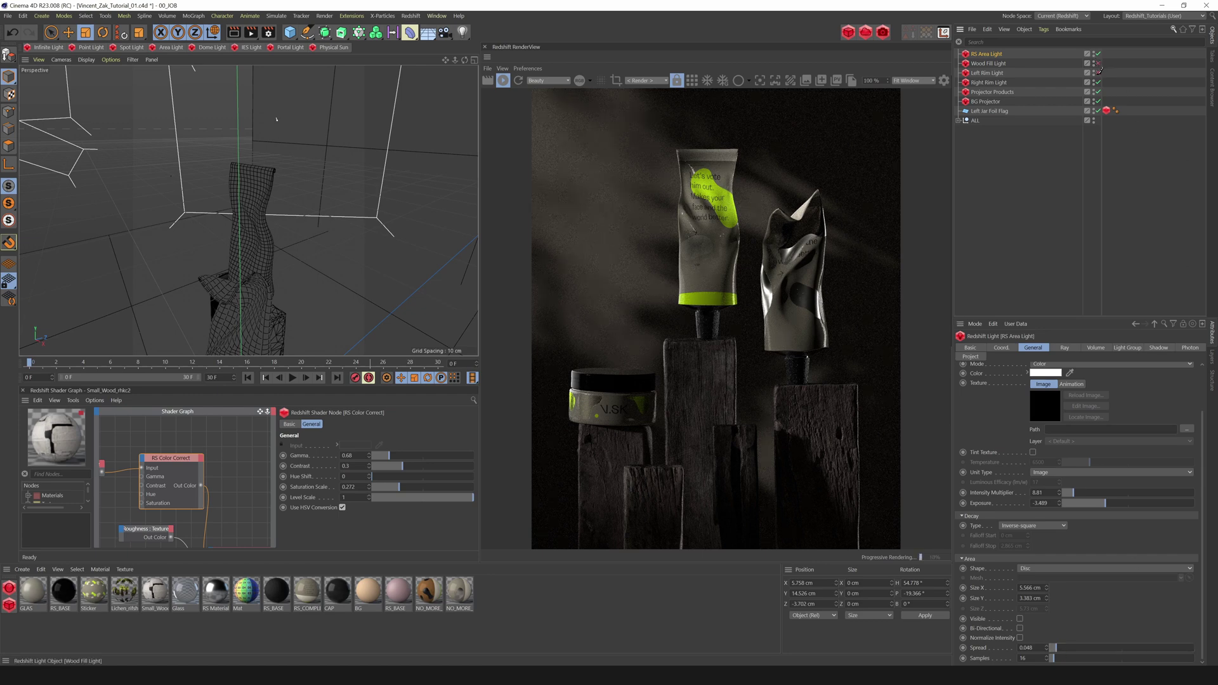
pyautogui.click(1098, 101)
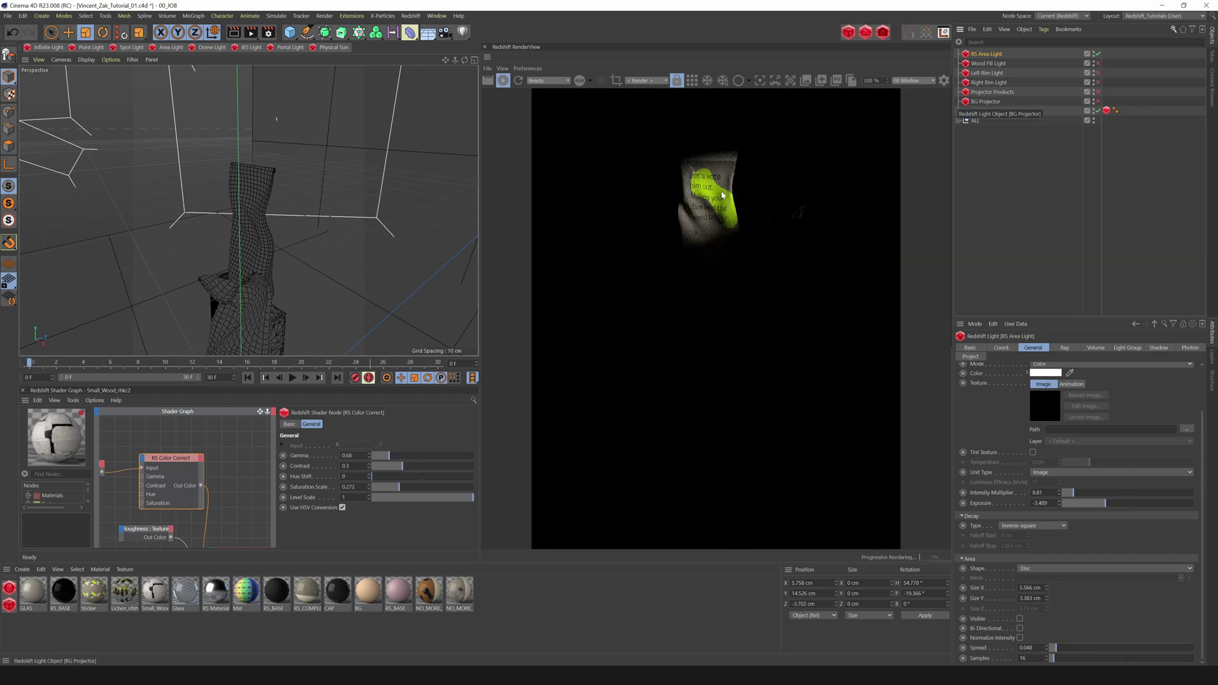
pyautogui.moveTo(1056, 650); pyautogui.dragTo(1065, 654)
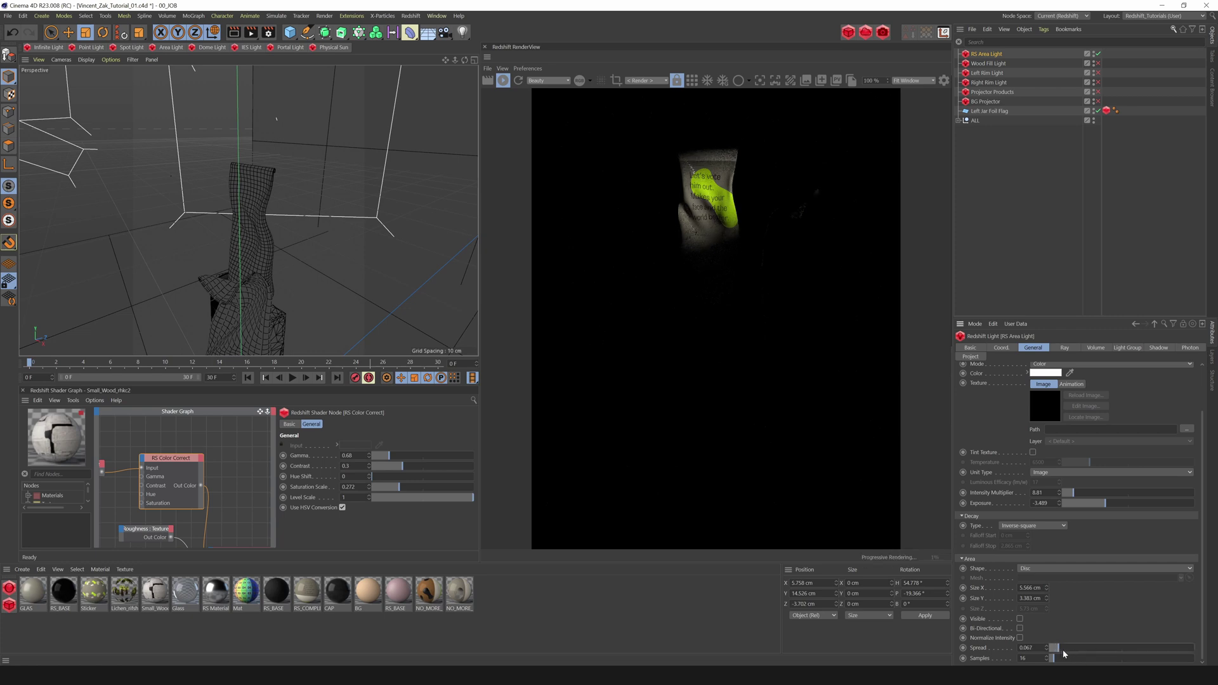
# Step: Shift the disc light to about X 6.1, Y 14.1, Z -3.5 cm and, from the default camera, shrink it to about 4.0 × 2.4 cm
pyautogui.moveTo(465, 61); pyautogui.dragTo(465, 62)
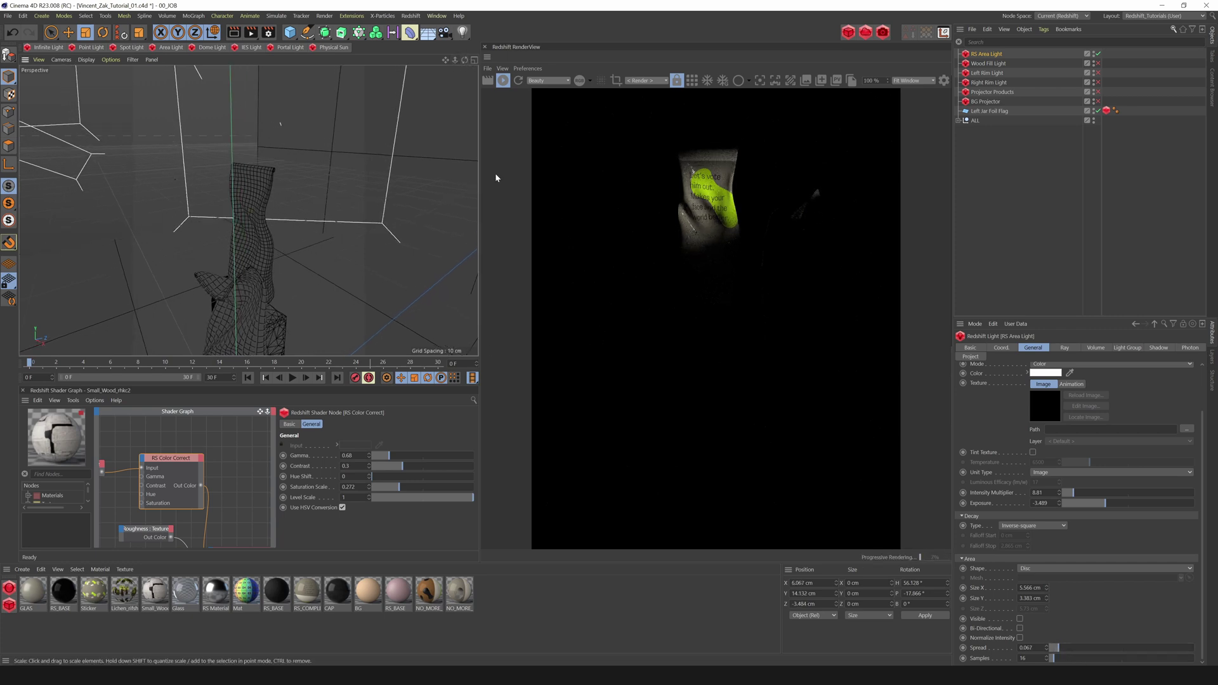
pyautogui.click(66, 60)
pyautogui.click(78, 102)
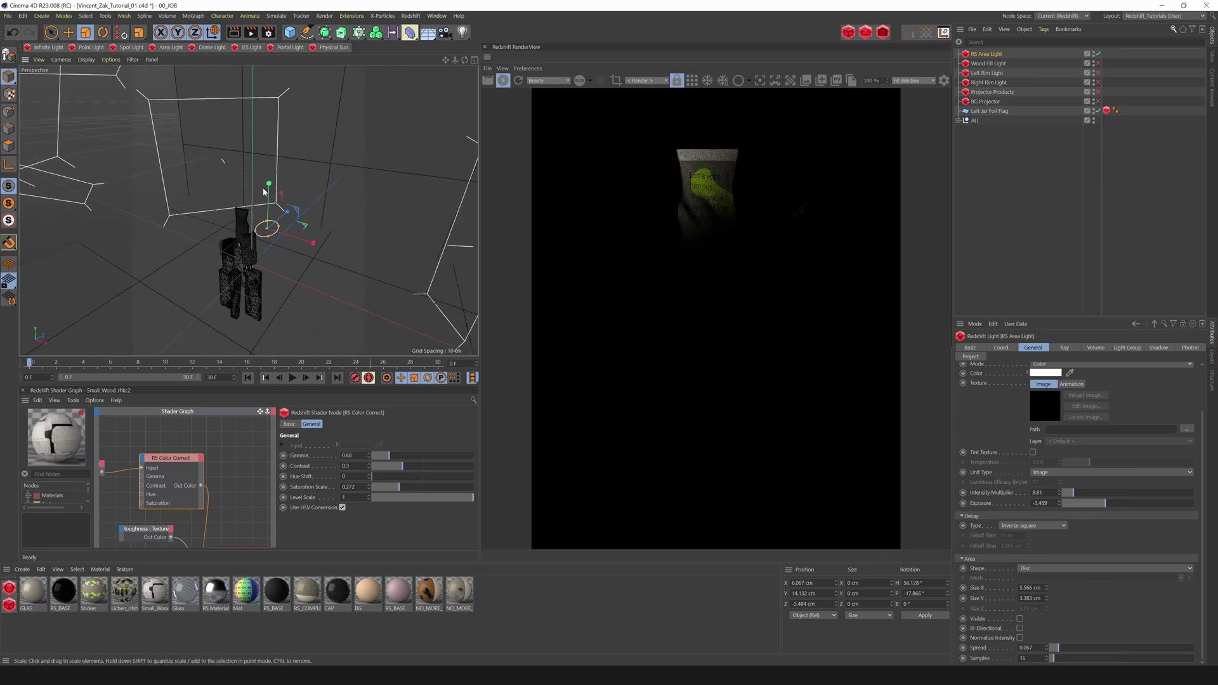
pyautogui.moveTo(349, 207); pyautogui.dragTo(257, 232)
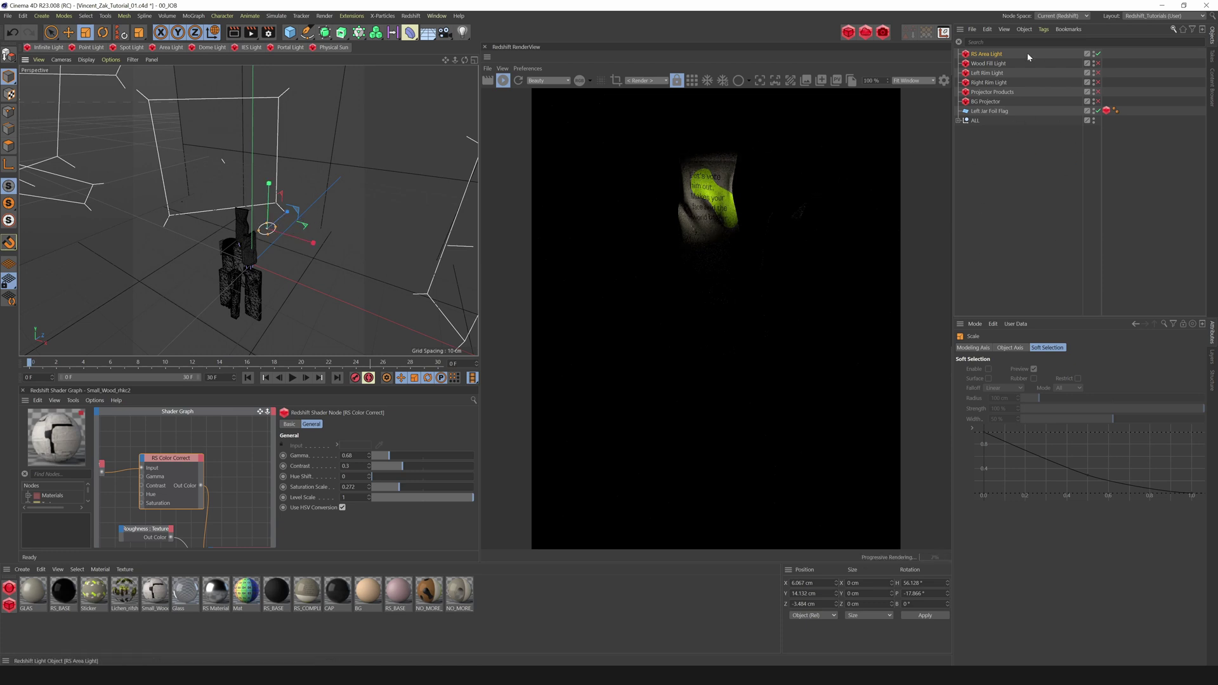
# Step: Increase the disc light's spread to about 0.093 and turn all the other lights back on
pyautogui.click(991, 54)
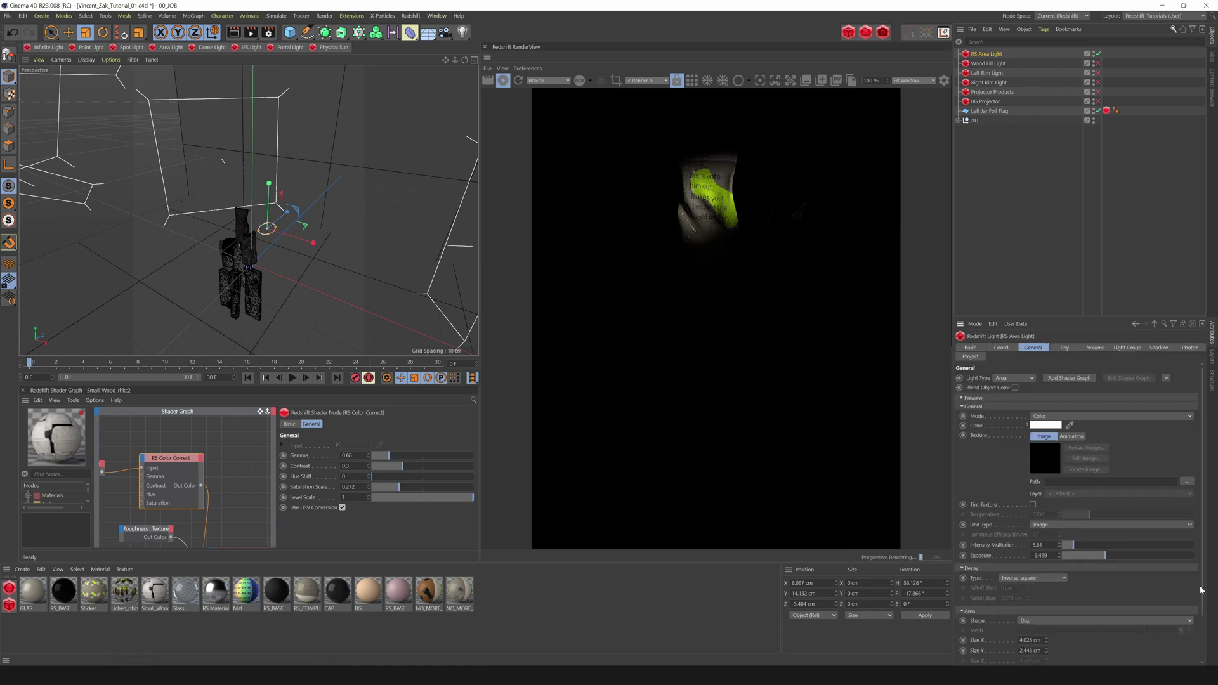
pyautogui.scroll(-2, 1200, 589)
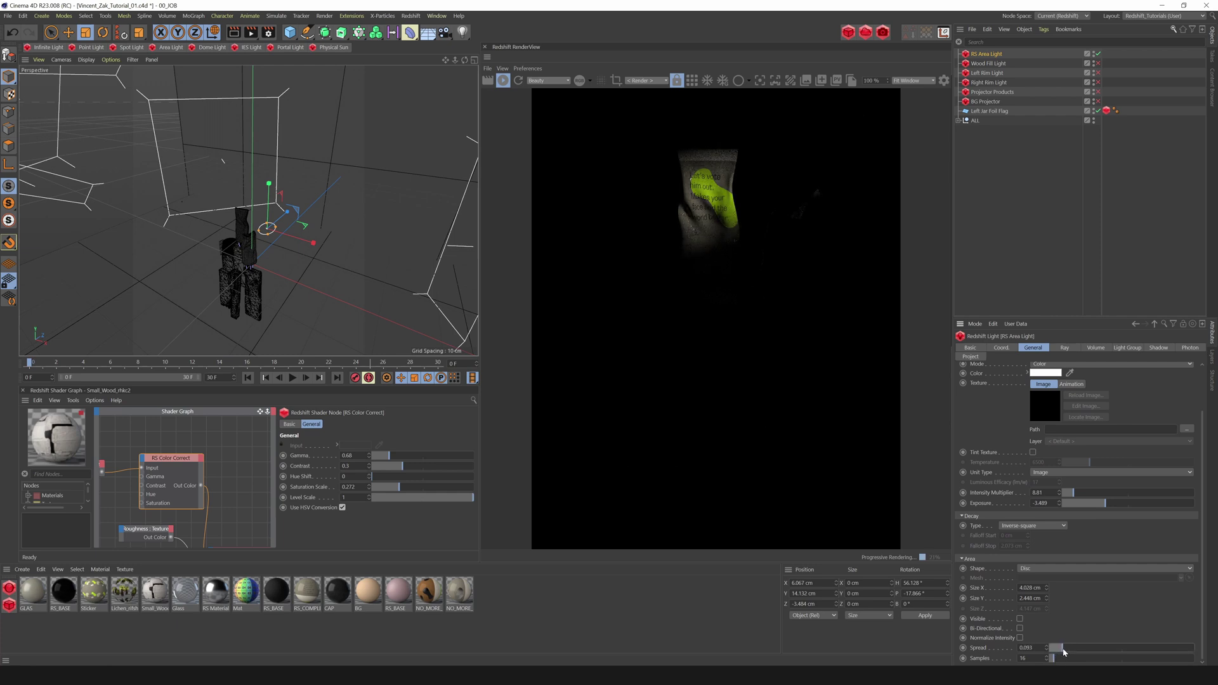
pyautogui.moveTo(1064, 649); pyautogui.dragTo(1064, 650)
pyautogui.moveTo(1098, 64); pyautogui.dragTo(1098, 101)
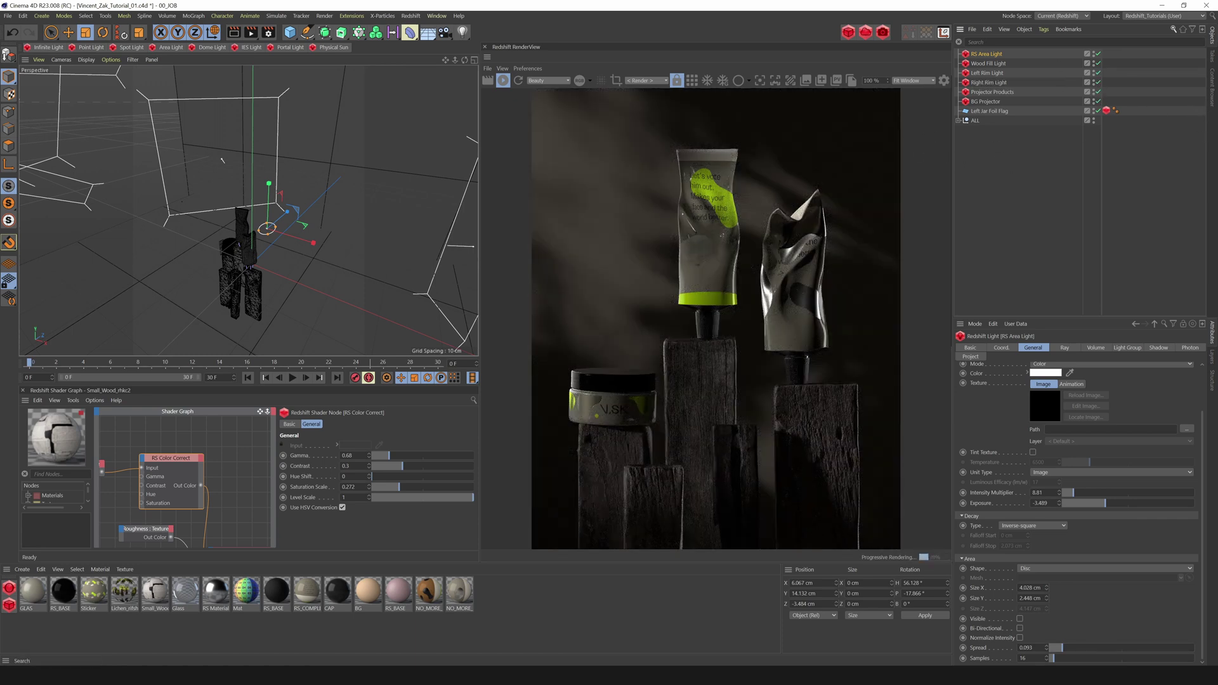
# Step: Stop the live render and rename the disc light "Middle Tube Fill Light Text"
pyautogui.click(503, 81)
pyautogui.doubleClick(987, 54)
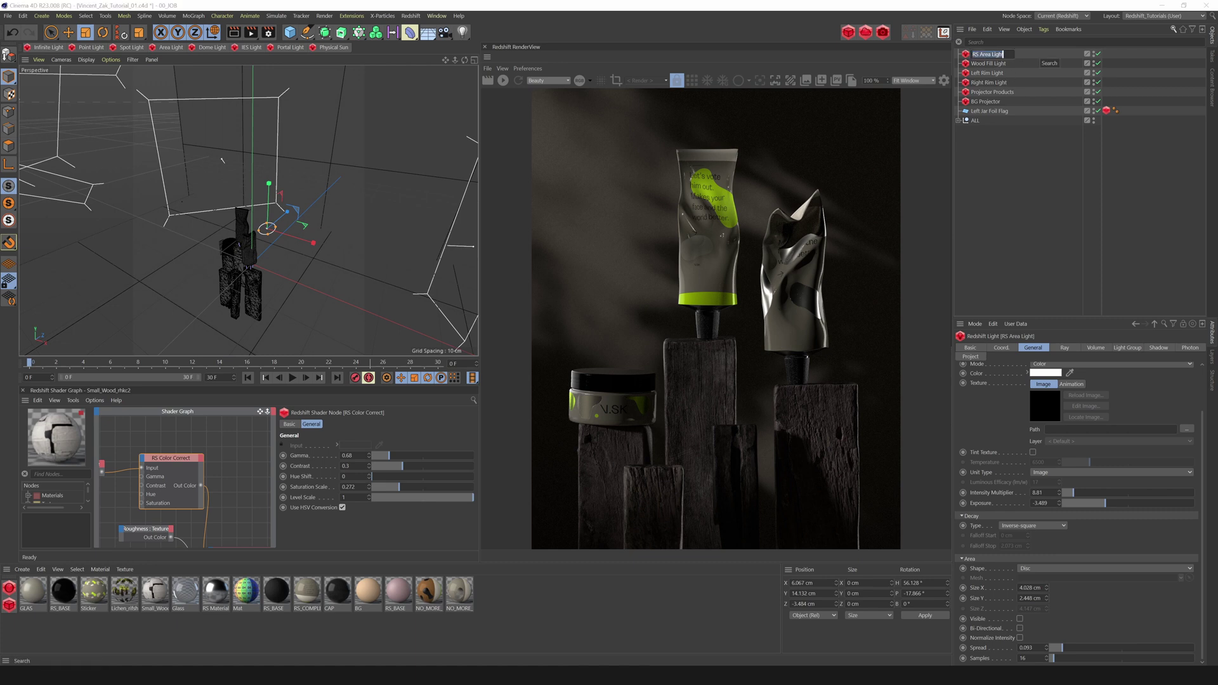
pyautogui.write('Middle Tube Fill Light Text')
pyautogui.press('Return')
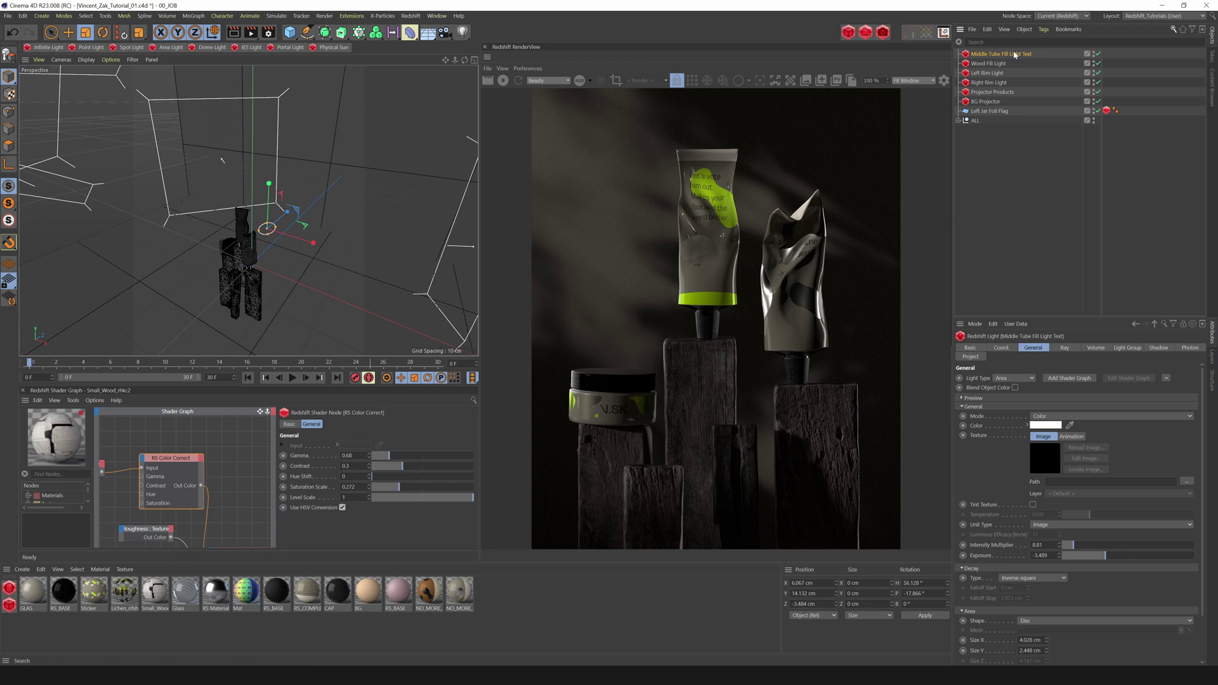
# Step: Duplicate the tube text light and, looking through the copy, swing it round to face the left jar
pyautogui.keyDown('ctrl'); pyautogui.moveTo(991, 54); pyautogui.dragTo(990, 50); pyautogui.keyUp('ctrl')
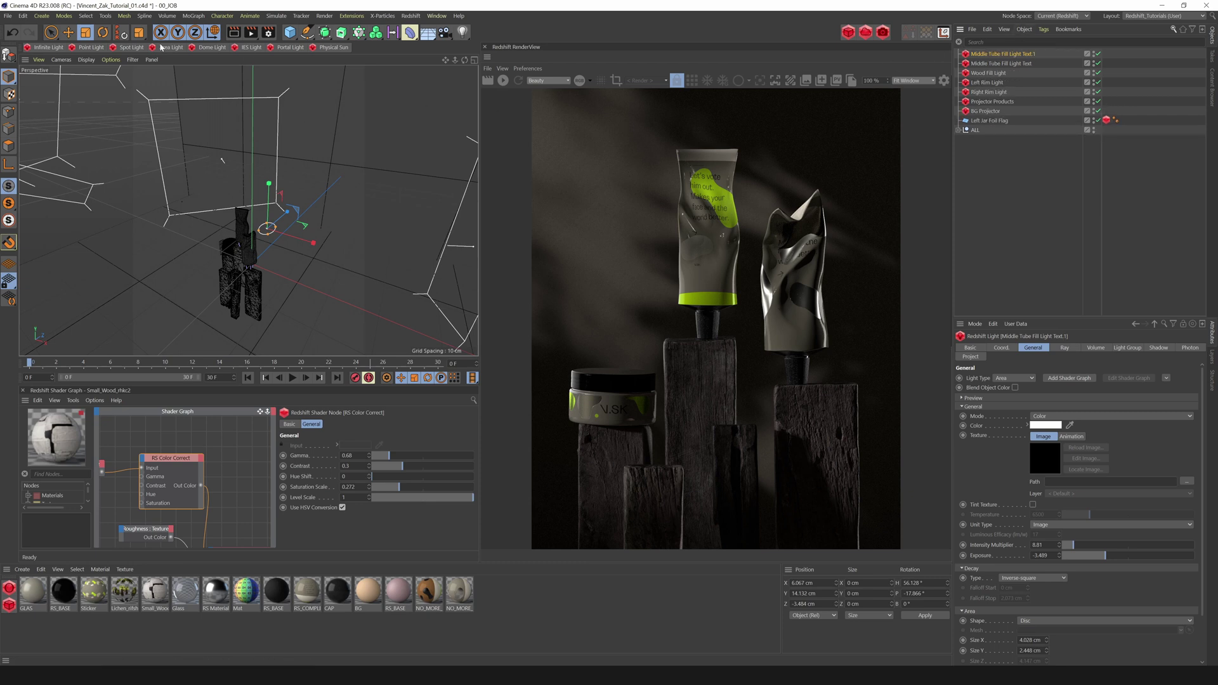
pyautogui.click(63, 60)
pyautogui.moveTo(79, 88)
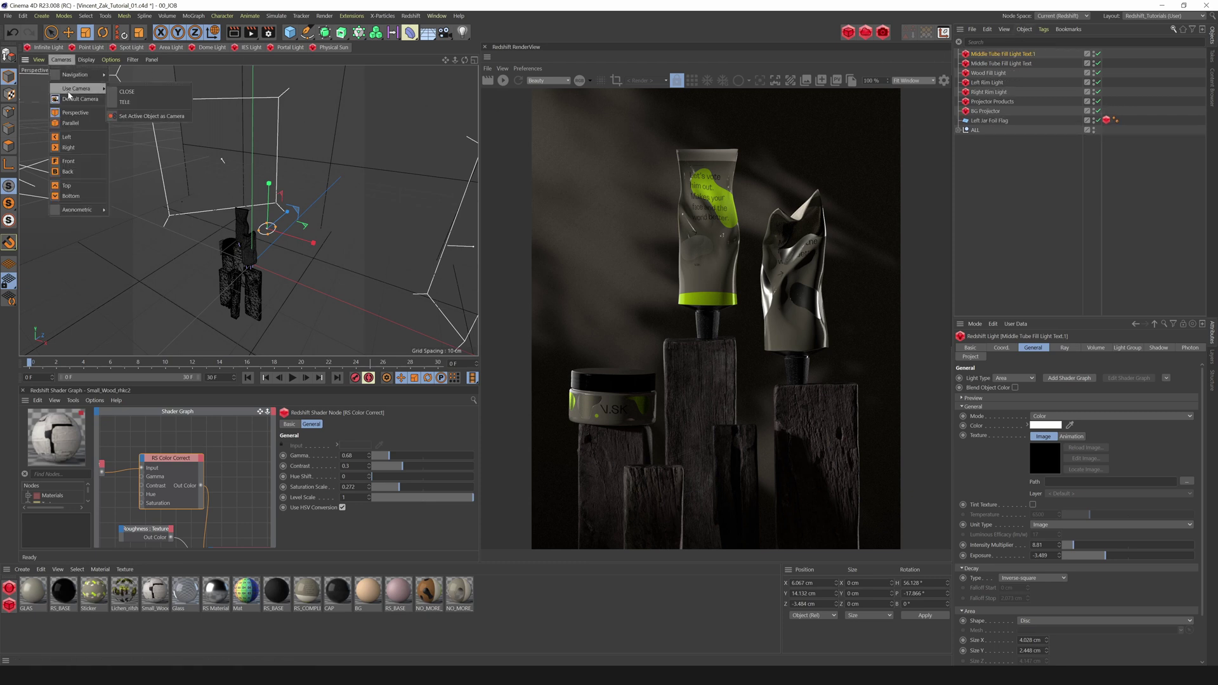
pyautogui.click(132, 117)
pyautogui.moveTo(552, 34); pyautogui.dragTo(442, 1)
pyautogui.keyDown('alt'); pyautogui.moveTo(250, 209); pyautogui.dragTo(287, 262); pyautogui.keyUp('alt')
pyautogui.keyDown('alt'); pyautogui.moveTo(287, 261); pyautogui.dragTo(335, 194, button='middle'); pyautogui.keyUp('alt')
pyautogui.moveTo(311, 201)
pyautogui.keyDown('alt'); pyautogui.mouseDown()
pyautogui.moveTo(305, 252)
pyautogui.moveTo(339, 210)
pyautogui.moveTo(315, 220)
pyautogui.mouseUp(); pyautogui.keyUp('alt')
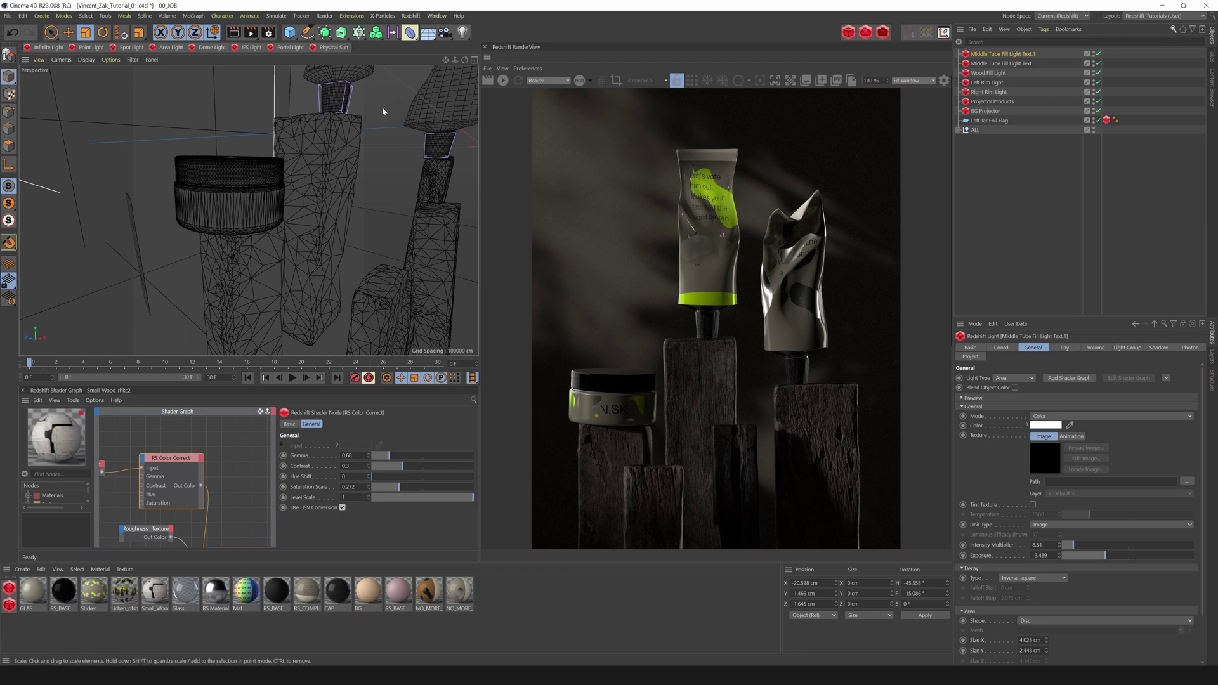
# Step: Angle the duplicated light down onto the left jar from about X -19.1, Y 1.1, Z -1.6 cm with pitch about -30.4°
pyautogui.moveTo(464, 61); pyautogui.dragTo(468, 85)
pyautogui.click(134, 60)
pyautogui.click(141, 256)
pyautogui.click(134, 60)
pyautogui.click(141, 261)
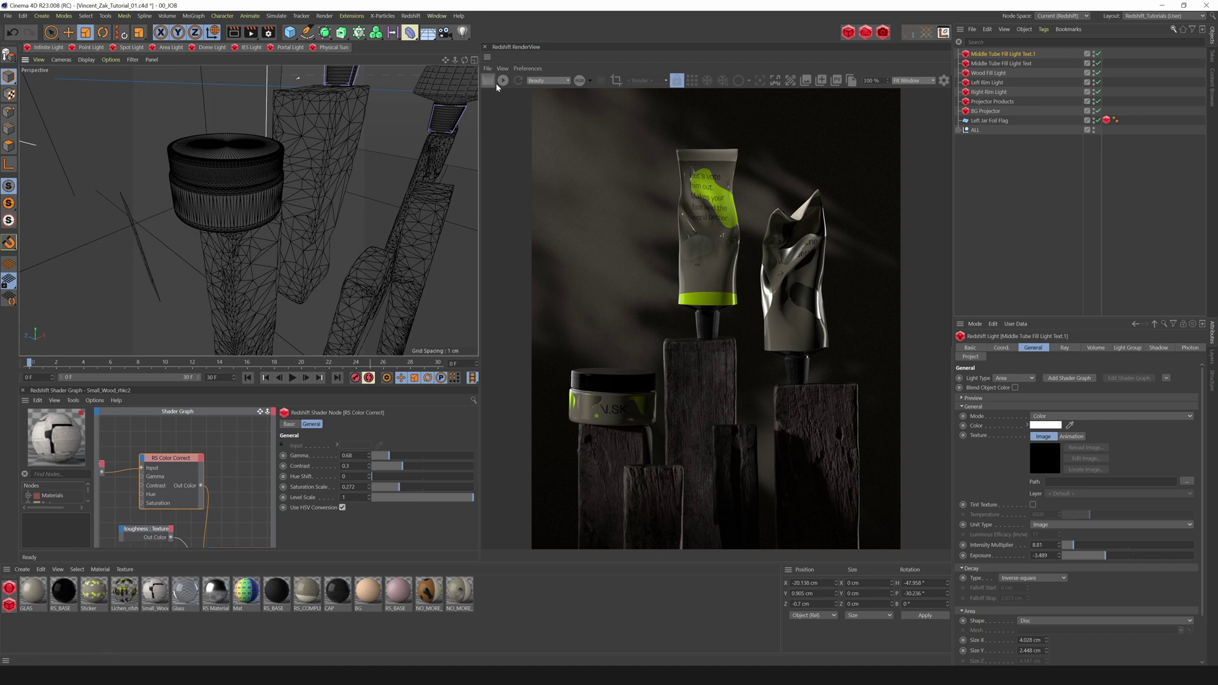
pyautogui.moveTo(464, 61); pyautogui.dragTo(433, 66)
# Step: Rename the duplicated light "Left Jar Fill Light Text"
pyautogui.doubleClick(1001, 55)
pyautogui.doubleClick(982, 55)
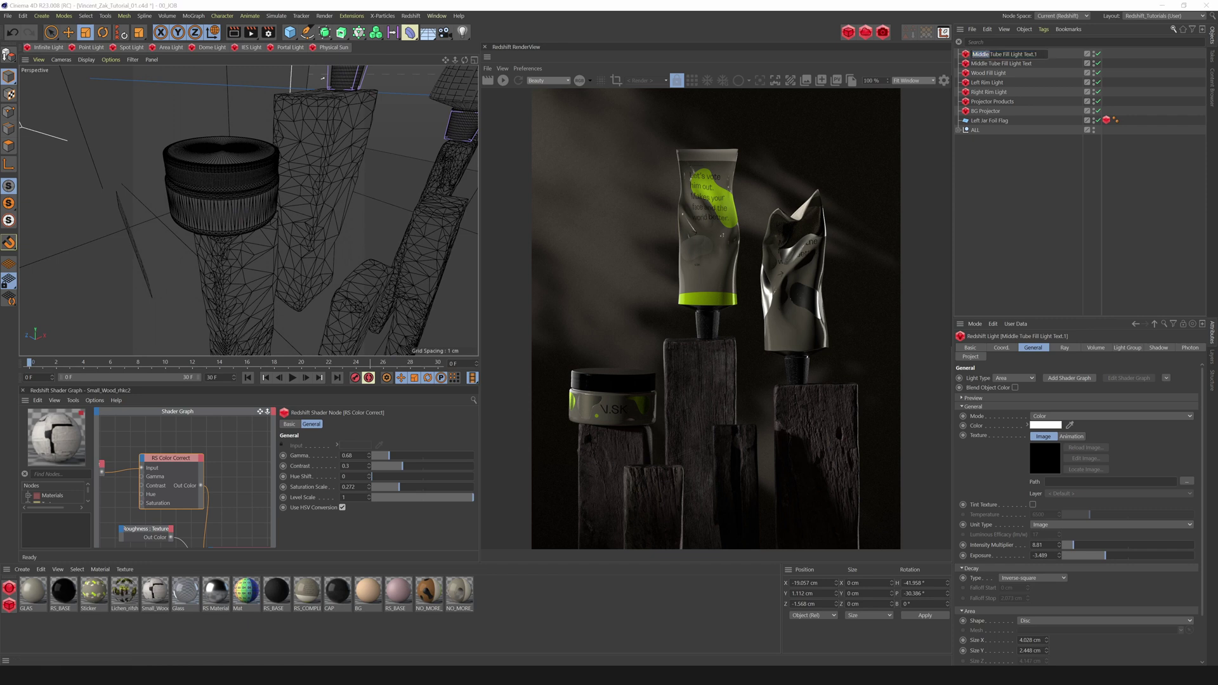
pyautogui.write('Left Jar')
pyautogui.press('Return')
pyautogui.doubleClick(1023, 55)
pyautogui.click(1029, 55)
pyautogui.press('BackSpace')
pyautogui.press('BackSpace')
pyautogui.press('Return')
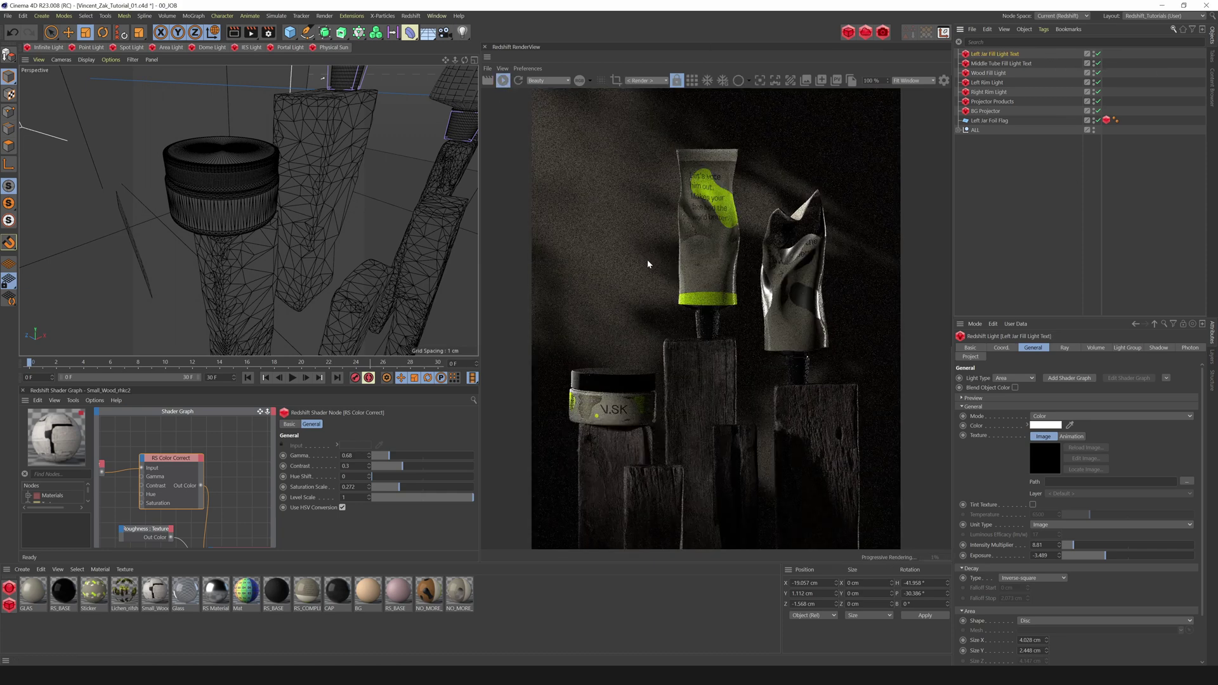
# Step: Turn off all the other lights and the foil flag, and return the viewport to the default camera
pyautogui.moveTo(1098, 64); pyautogui.dragTo(1098, 120)
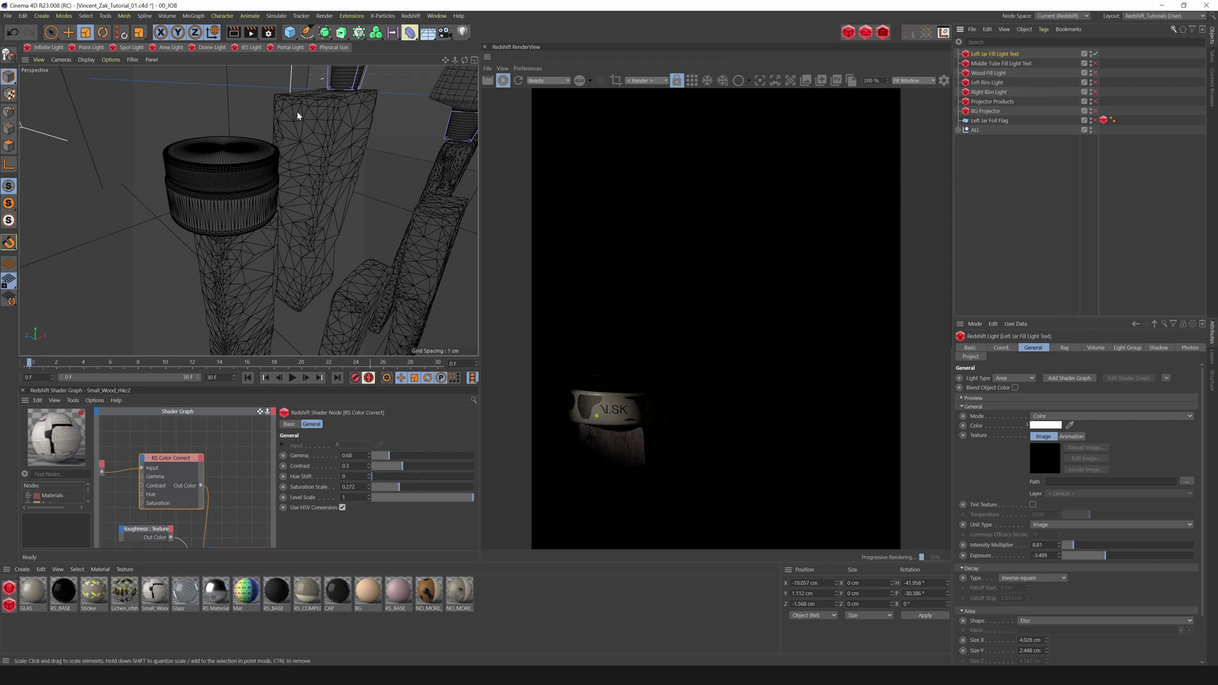
pyautogui.click(61, 60)
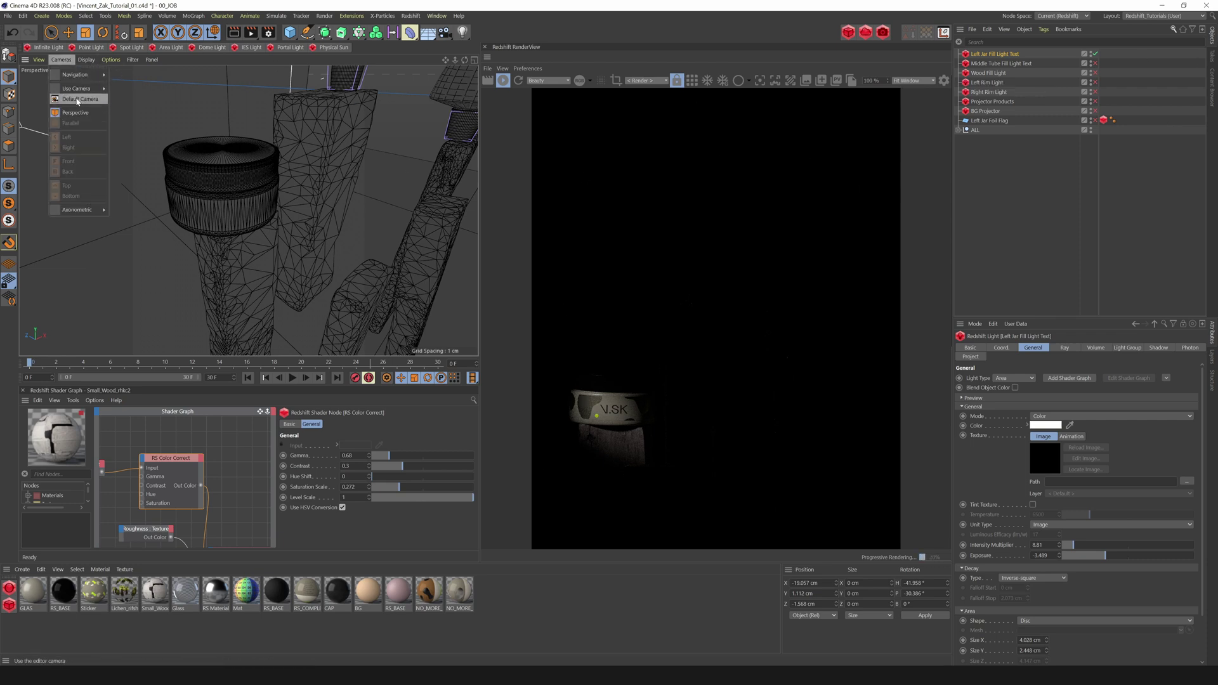
pyautogui.moveTo(98, 89)
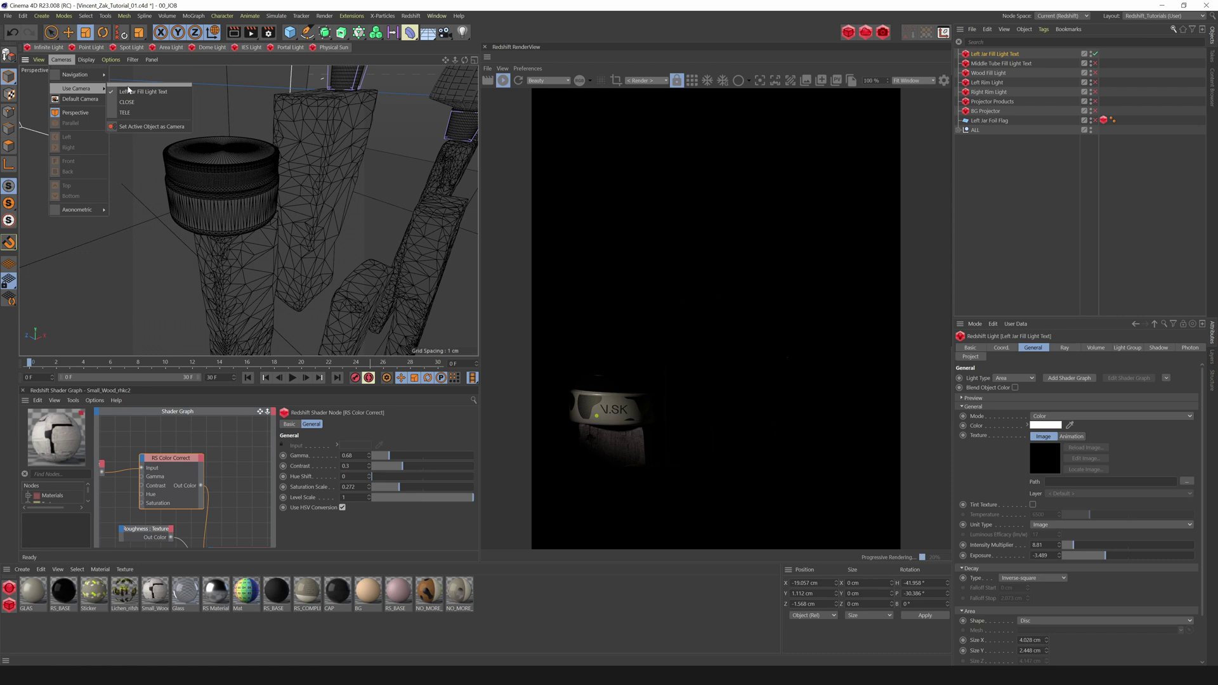
pyautogui.click(80, 99)
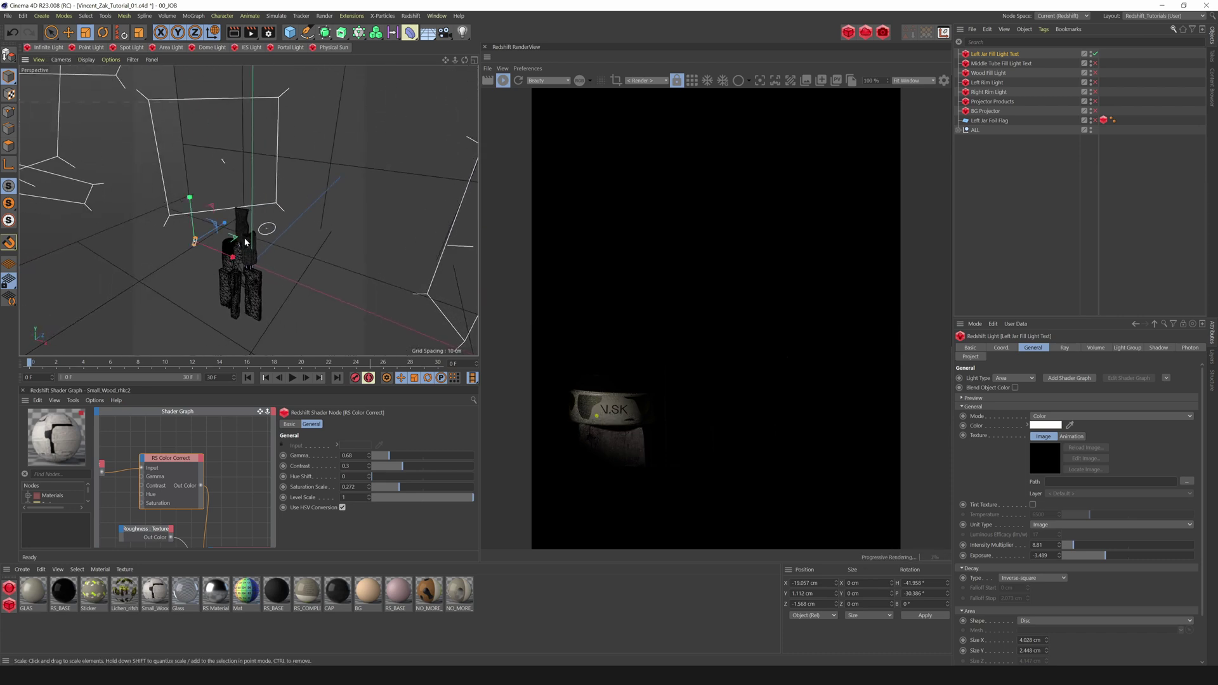
pyautogui.moveTo(466, 60); pyautogui.dragTo(540, 47)
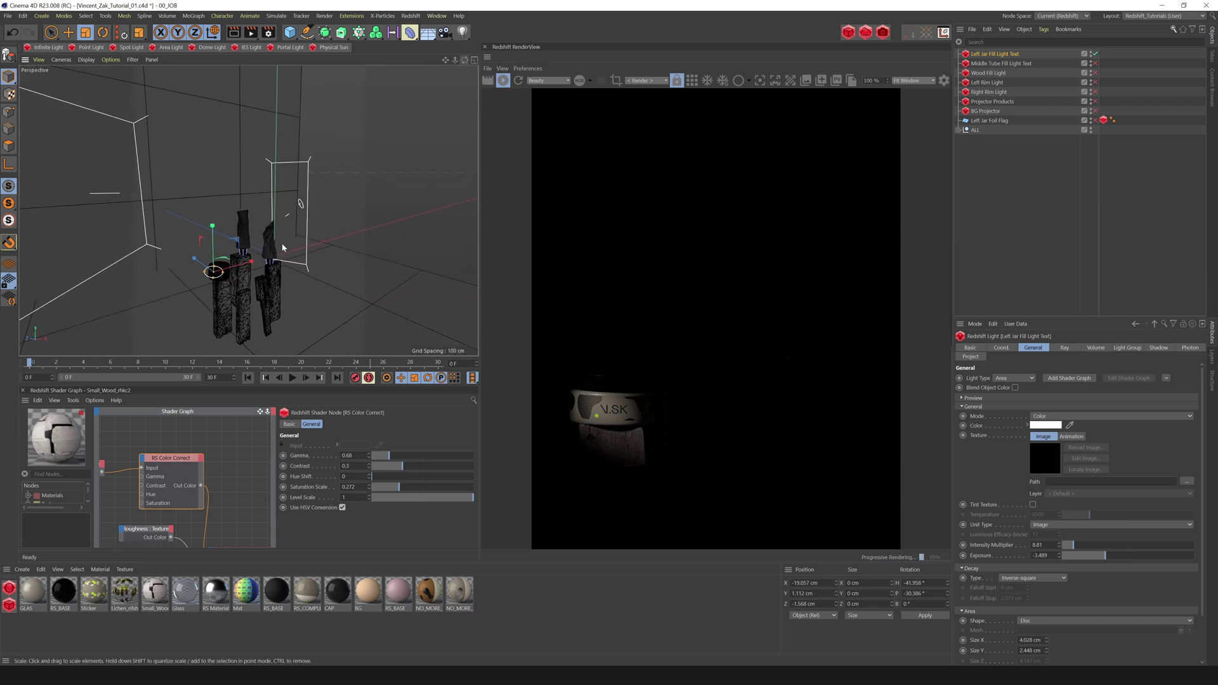
# Step: Rotate the left jar light to about H -51.3°, P -28.3°, B -40.8° and move it to about X -19.1, Y 1.3, Z -1.3 cm
pyautogui.press('r')
pyautogui.moveTo(231, 250)
pyautogui.mouseDown()
pyautogui.moveTo(212, 244)
pyautogui.moveTo(202, 256)
pyautogui.moveTo(215, 264)
pyautogui.moveTo(199, 259)
pyautogui.moveTo(223, 260)
pyautogui.mouseUp()
pyautogui.press('e')
pyautogui.press('r')
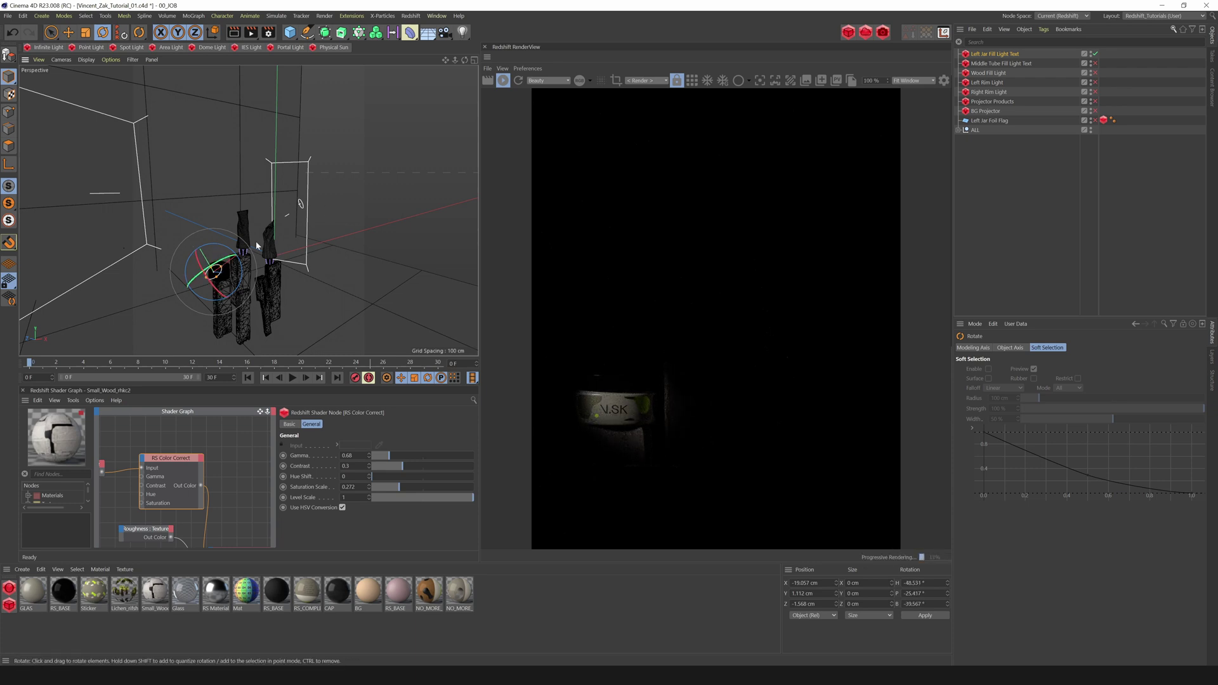
pyautogui.press('t')
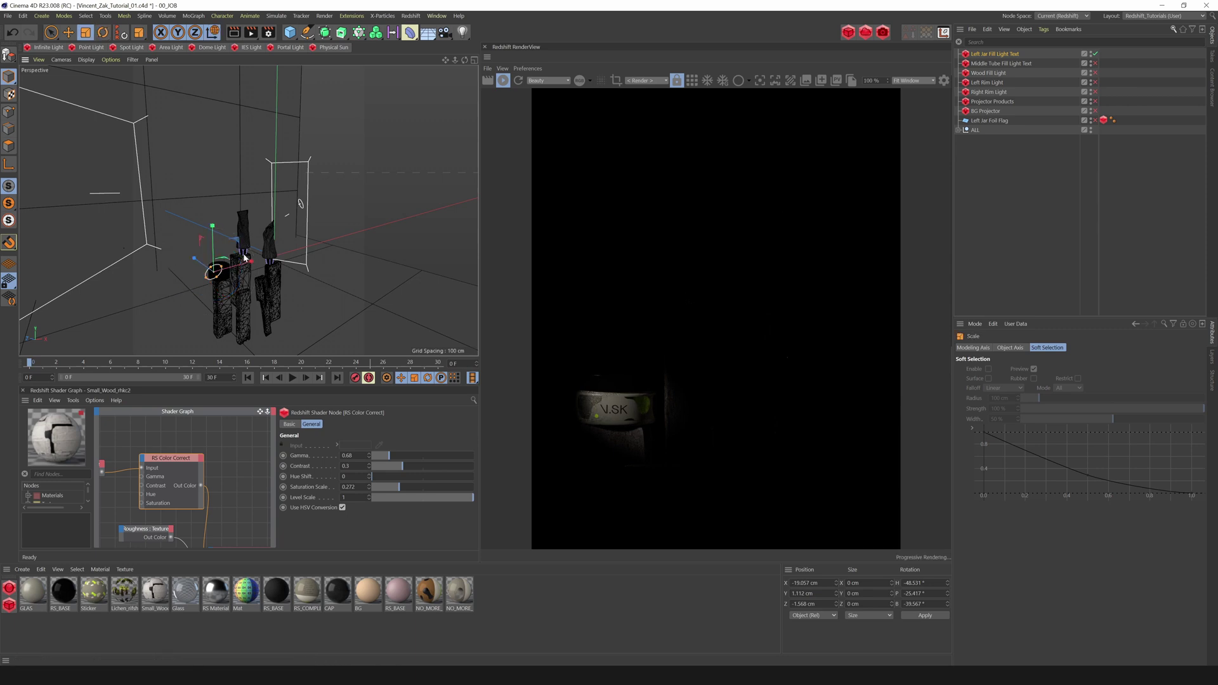
pyautogui.press('r')
pyautogui.moveTo(202, 266); pyautogui.dragTo(204, 253)
pyautogui.press('e')
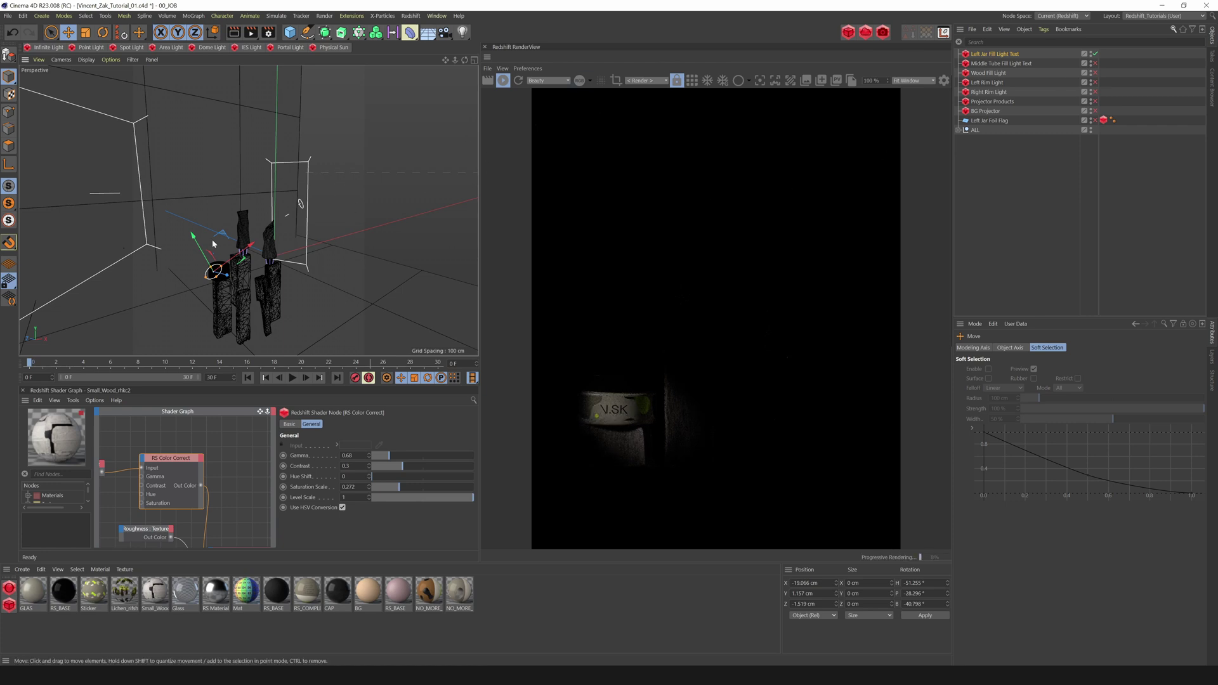
pyautogui.moveTo(202, 250); pyautogui.dragTo(202, 249)
# Step: Raise the left jar light's intensity multiplier to about 20.3 and narrow its spread to about 0.057
pyautogui.click(1004, 55)
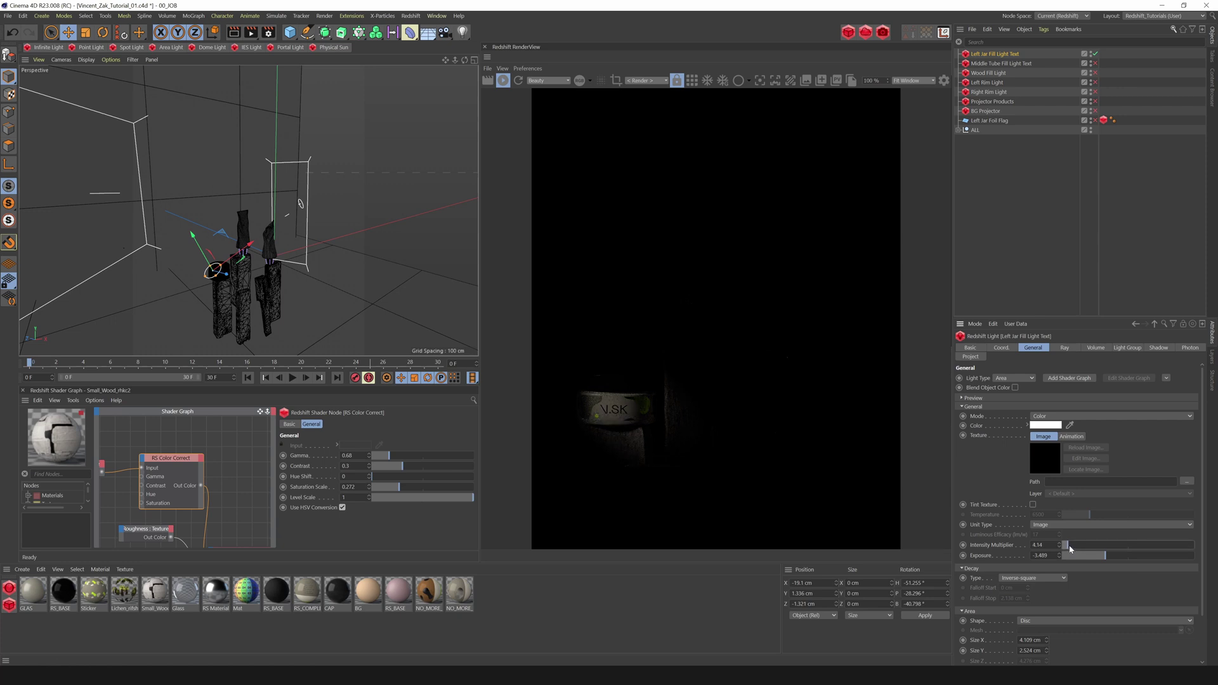
pyautogui.moveTo(1069, 548); pyautogui.dragTo(1090, 528)
pyautogui.scroll(-2, 1070, 549)
pyautogui.scroll(-3, 1179, 639)
pyautogui.moveTo(1059, 648); pyautogui.dragTo(1061, 647)
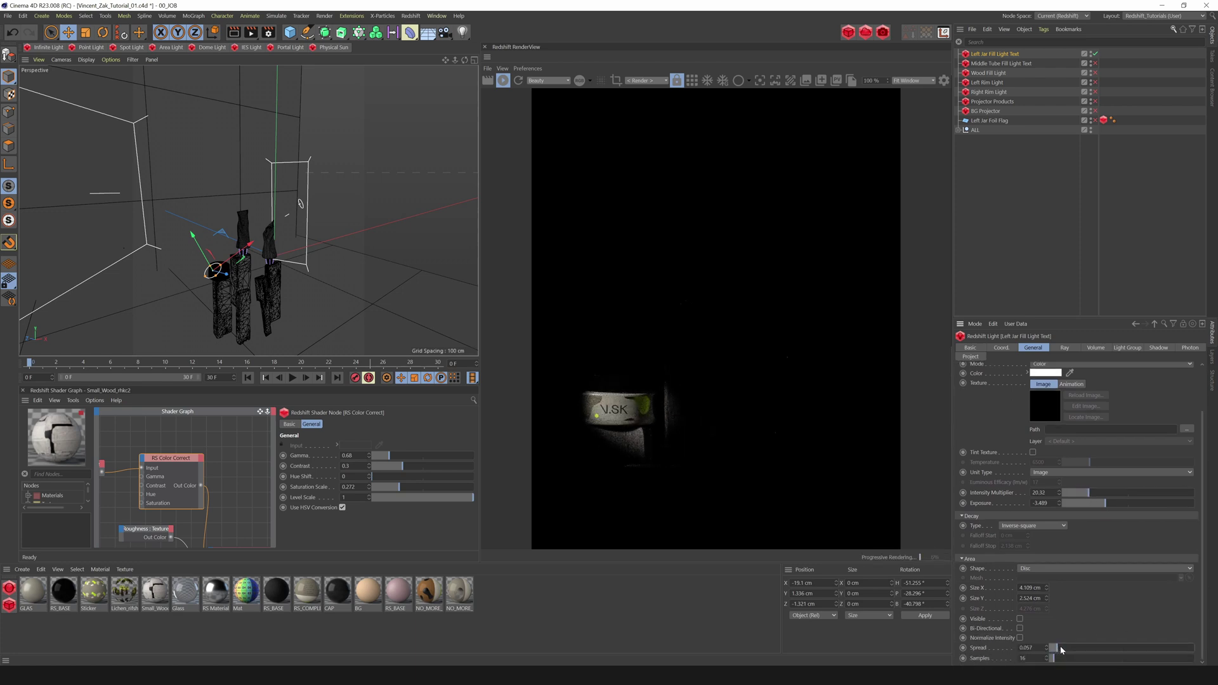
# Step: Lower the left jar light's intensity multiplier to about 13.5 and turn all the other lights and the foil flag back on
pyautogui.moveTo(1087, 494)
pyautogui.mouseDown()
pyautogui.moveTo(1071, 493)
pyautogui.moveTo(1081, 494)
pyautogui.mouseUp()
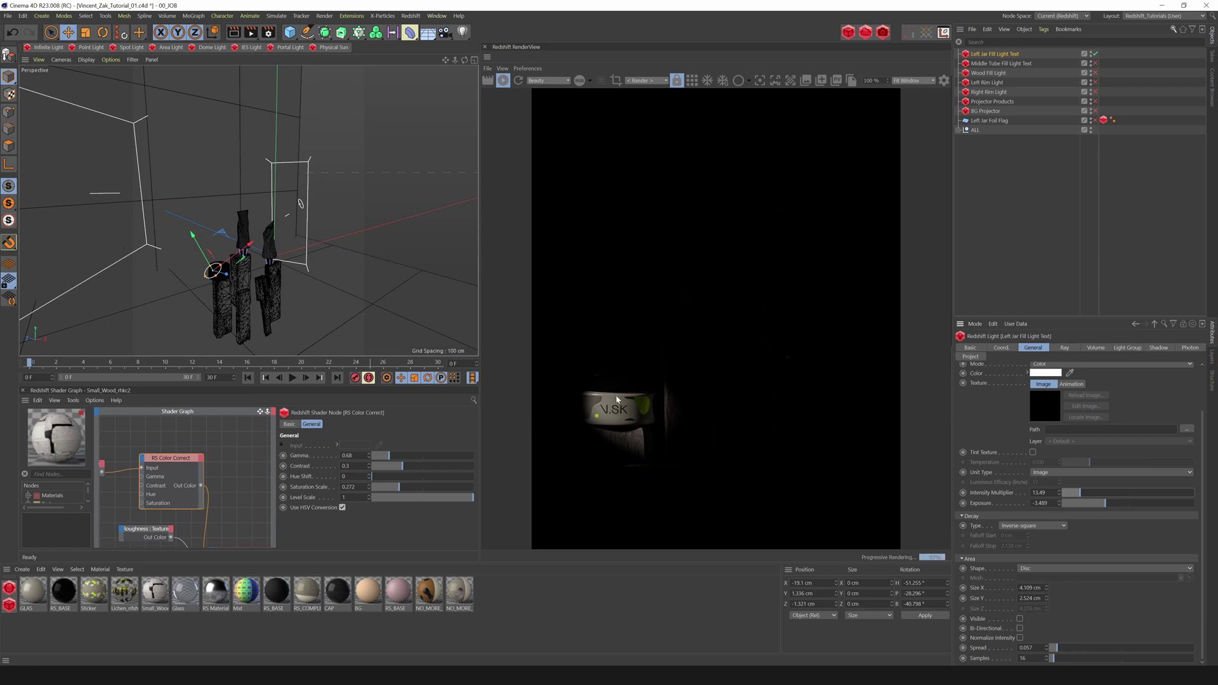
pyautogui.click(1096, 64)
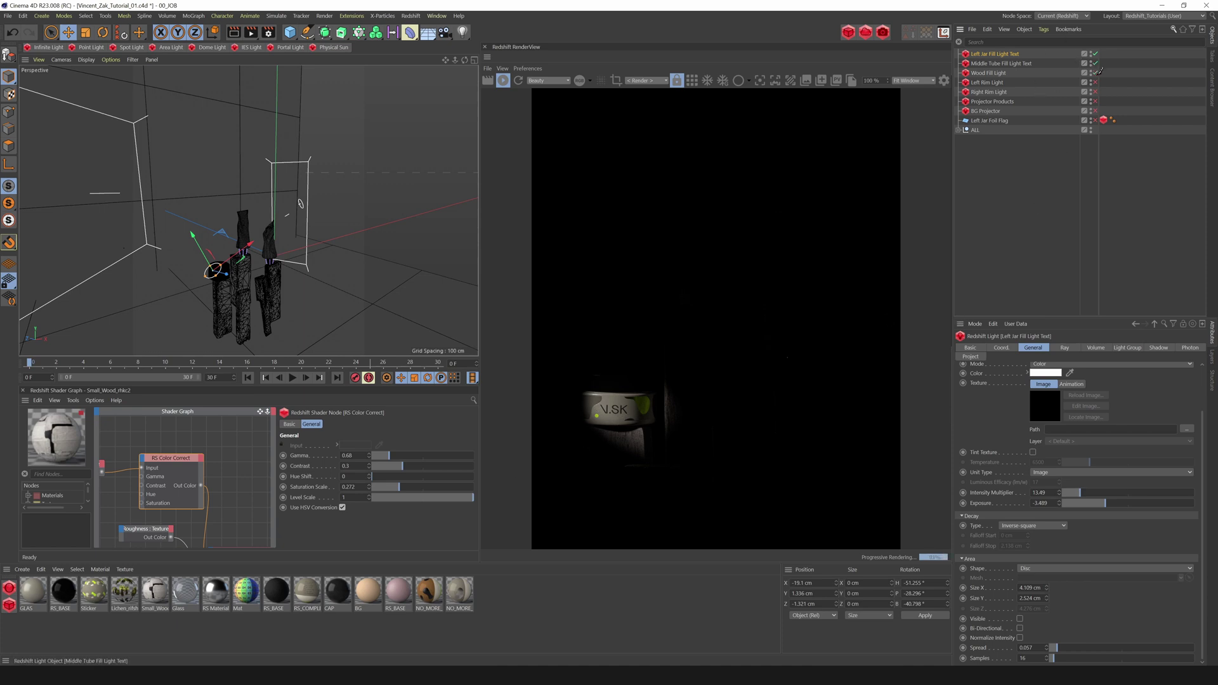
pyautogui.click(1094, 121)
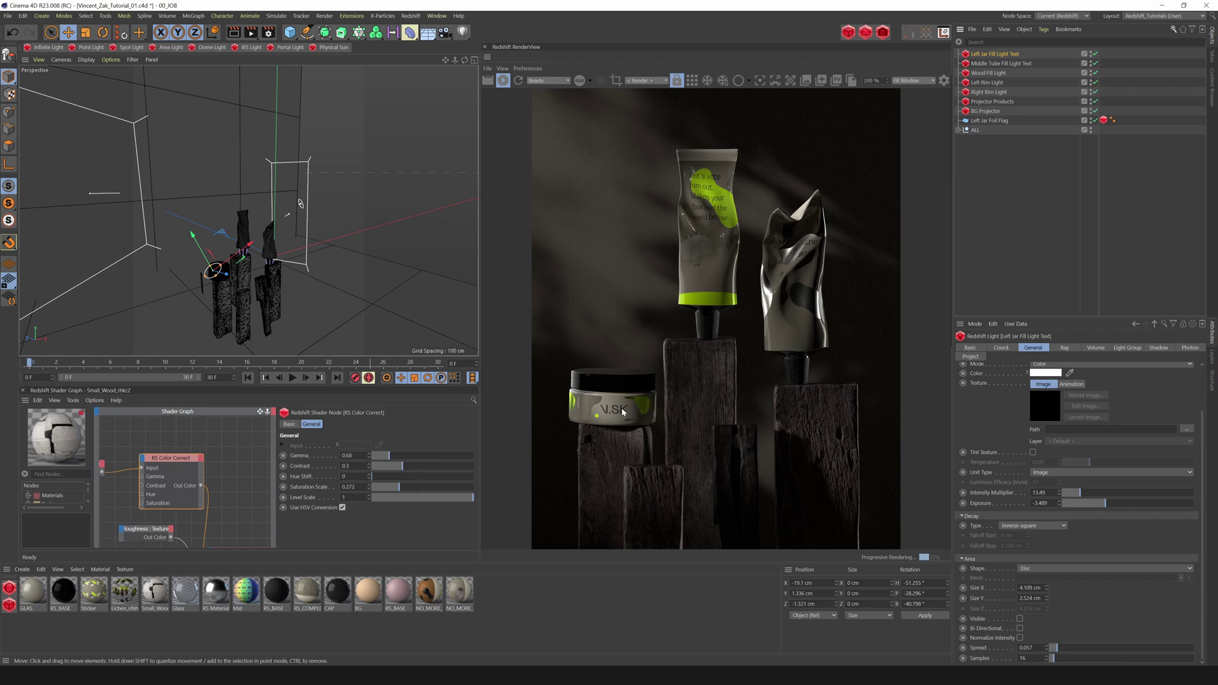
# Step: Look through the left jar light and re-aim it to about H -40.3°, P -30.8°, X -18.0, Y 1.9, Z -2.1 cm
pyautogui.click(62, 59)
pyautogui.moveTo(77, 90)
pyautogui.click(141, 119)
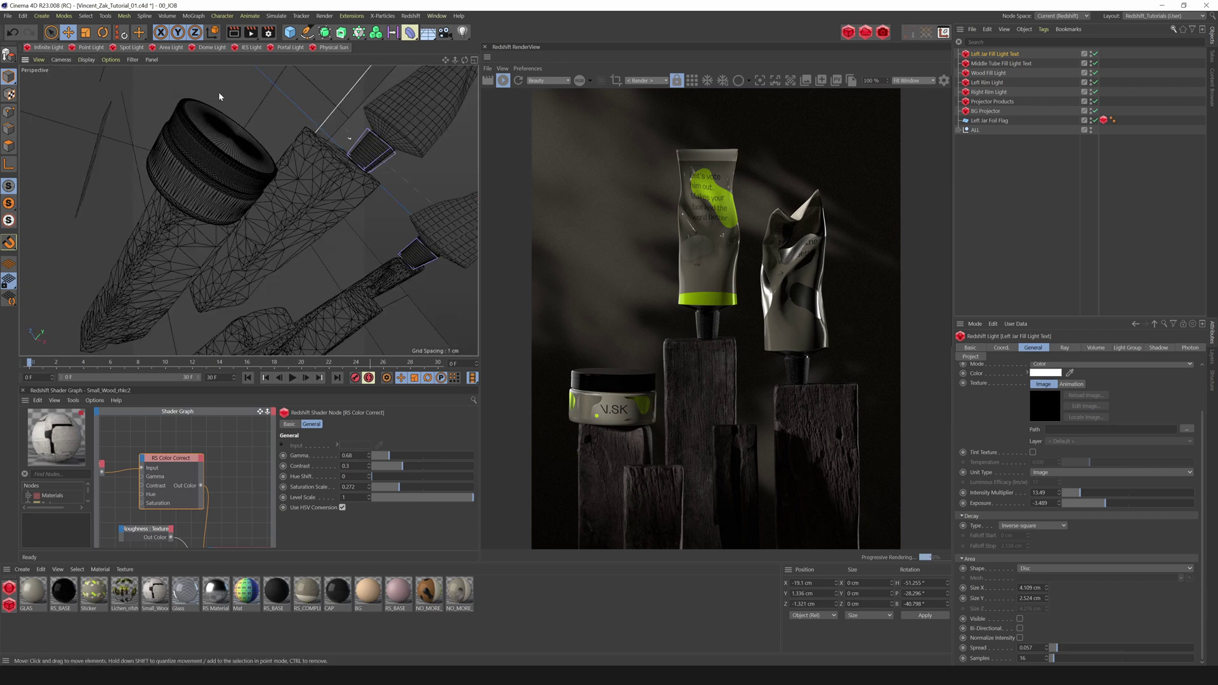
pyautogui.moveTo(465, 63); pyautogui.dragTo(459, 62)
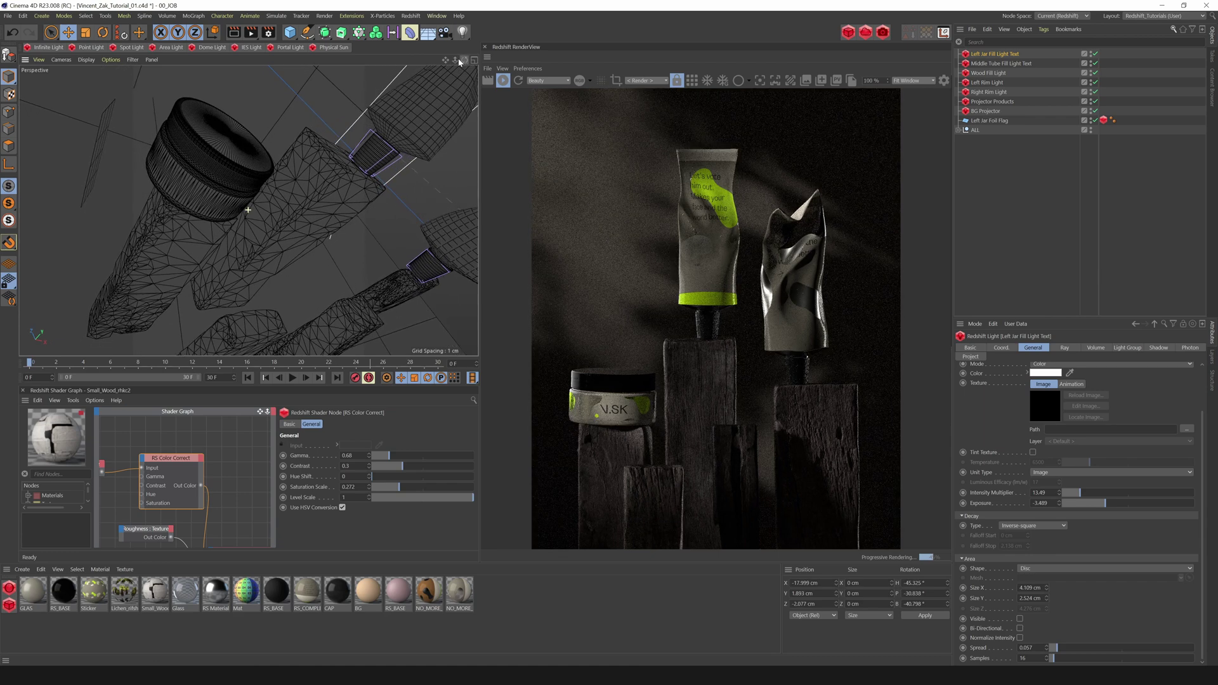
# Step: With the other lights temporarily off, roll the left jar light to about B -30.3° and move it to about X -18.3, Y 1.8, Z -1.8 cm
pyautogui.moveTo(1095, 64); pyautogui.dragTo(1096, 120)
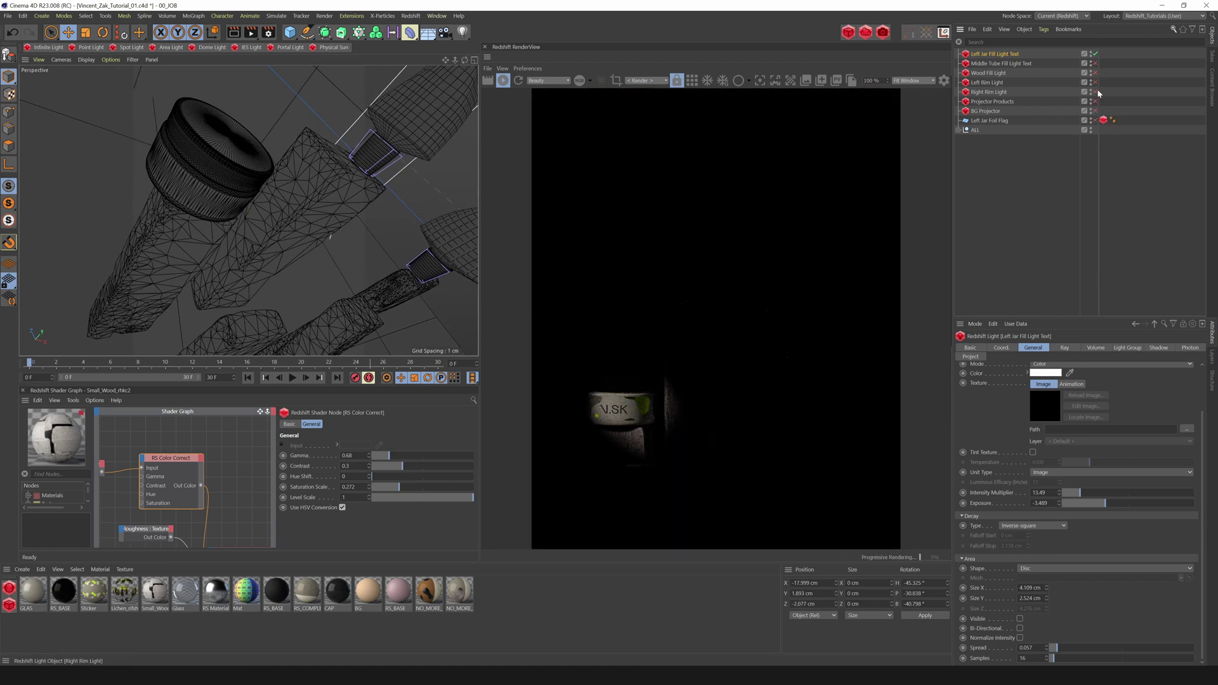
pyautogui.moveTo(447, 59); pyautogui.dragTo(452, 62)
pyautogui.moveTo(464, 62)
pyautogui.mouseDown(button='right')
pyautogui.moveTo(508, 55)
pyautogui.moveTo(444, 63)
pyautogui.moveTo(474, 65)
pyautogui.mouseUp(button='right')
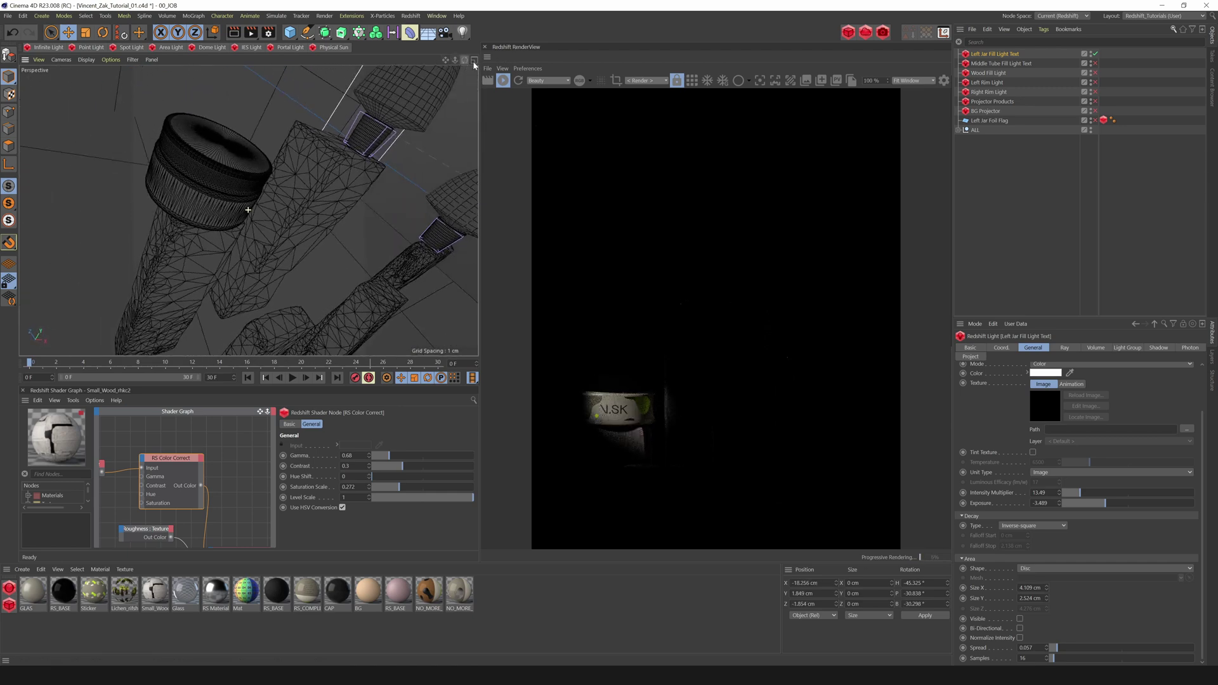
pyautogui.press('t')
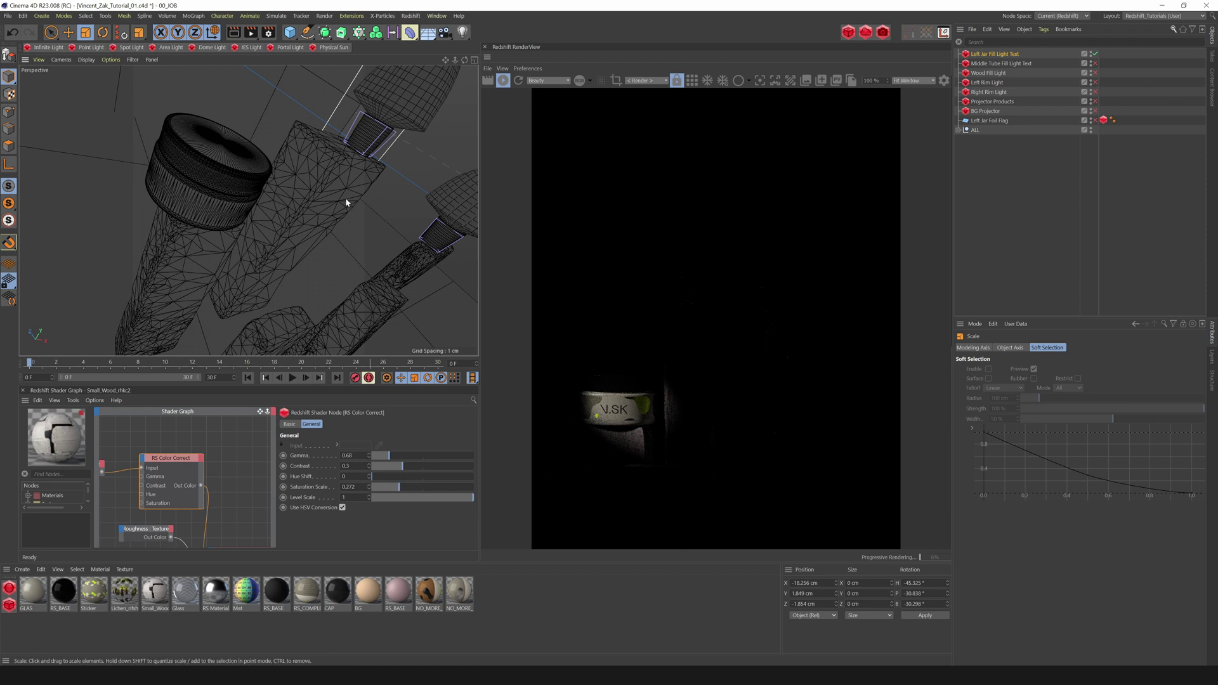
pyautogui.moveTo(1095, 63); pyautogui.dragTo(1096, 121)
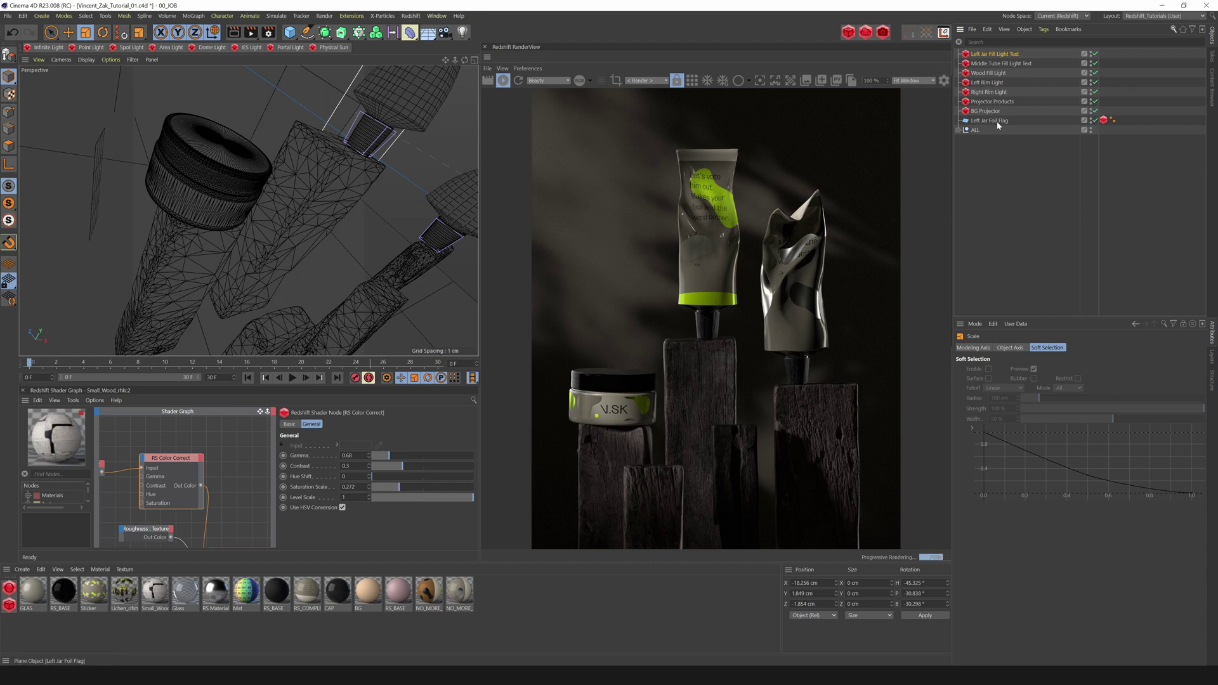
# Step: Toggle the Left Rim Light off and on to check its effect and set its spread to about 0.664
pyautogui.click(984, 85)
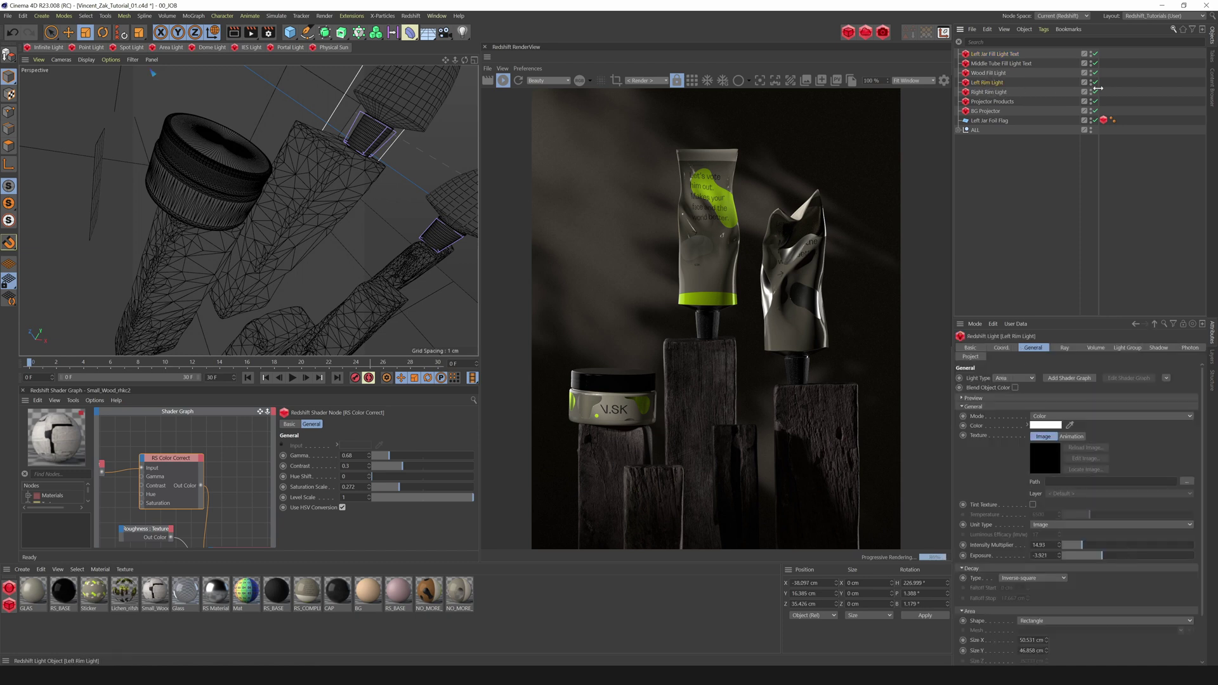
pyautogui.click(1096, 84)
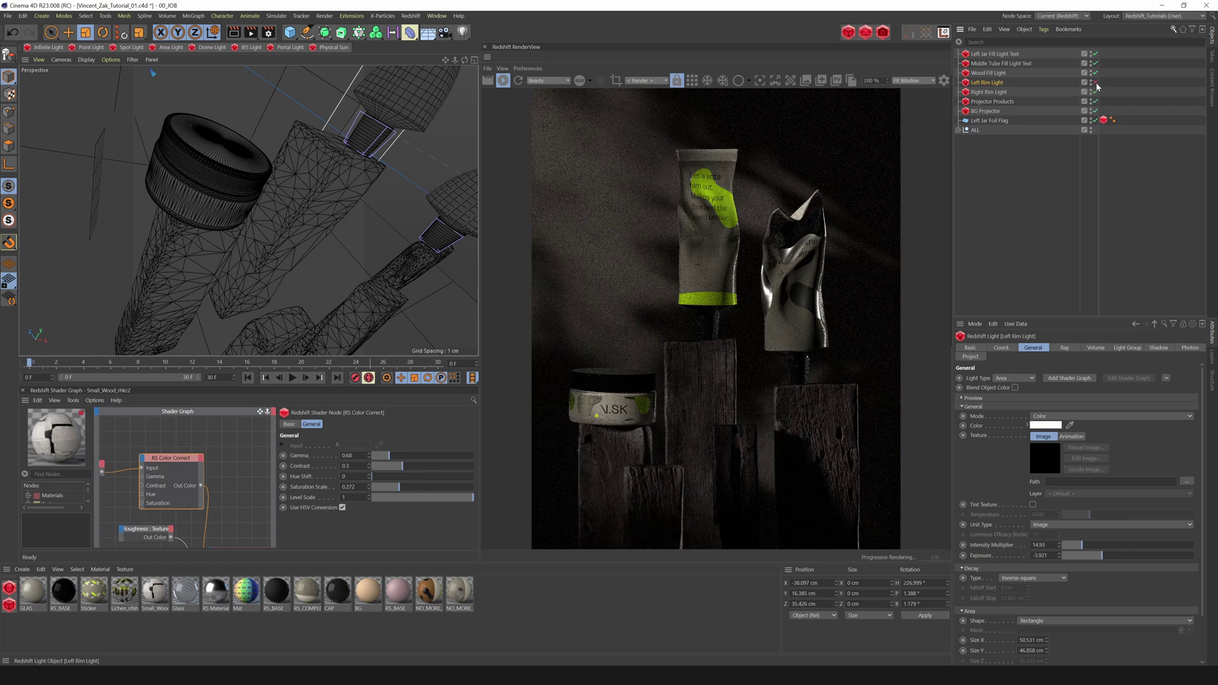
pyautogui.click(1096, 83)
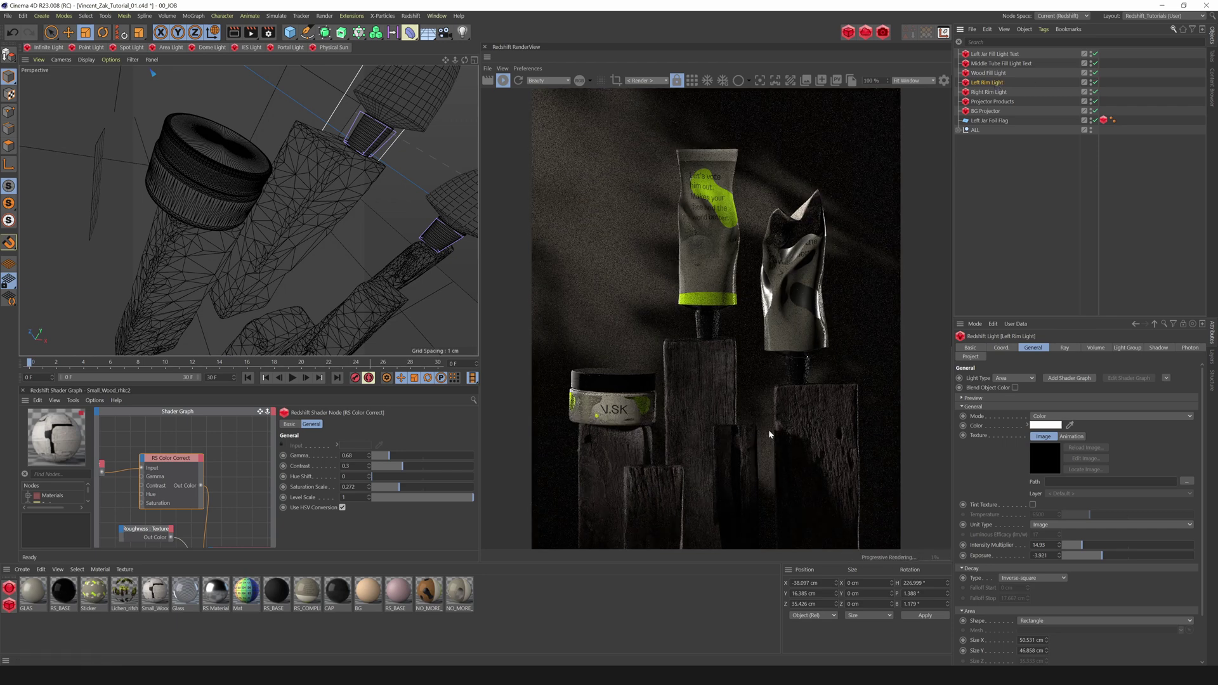
pyautogui.scroll(-2, 1165, 647)
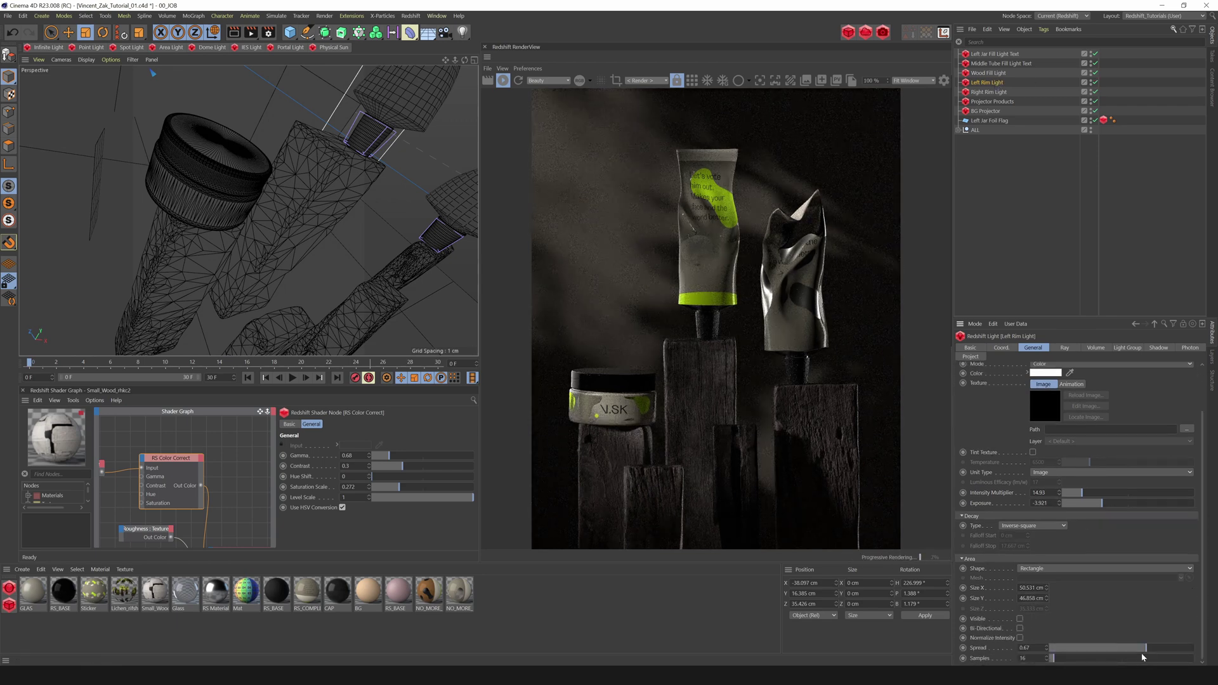
pyautogui.click(1149, 649)
pyautogui.moveTo(1148, 649); pyautogui.dragTo(1146, 647)
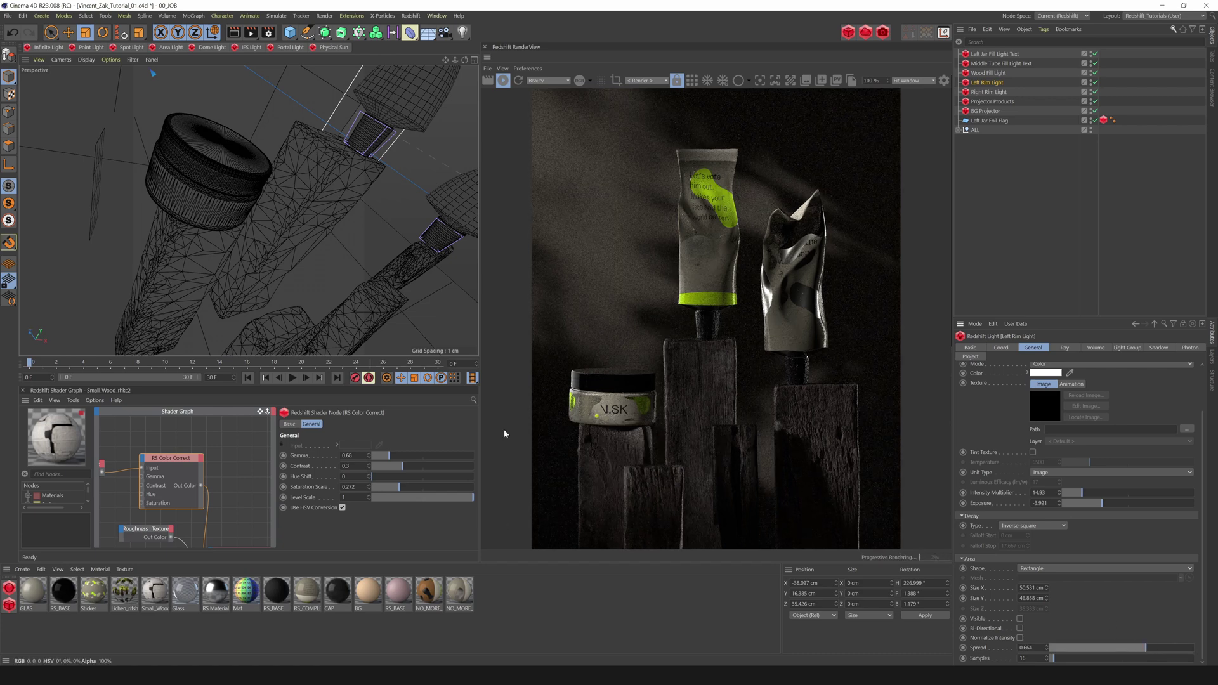
# Step: Add a shader graph to the Left Rim Light and open its material for node editing
pyautogui.scroll(2, 1120, 384)
pyautogui.click(1083, 379)
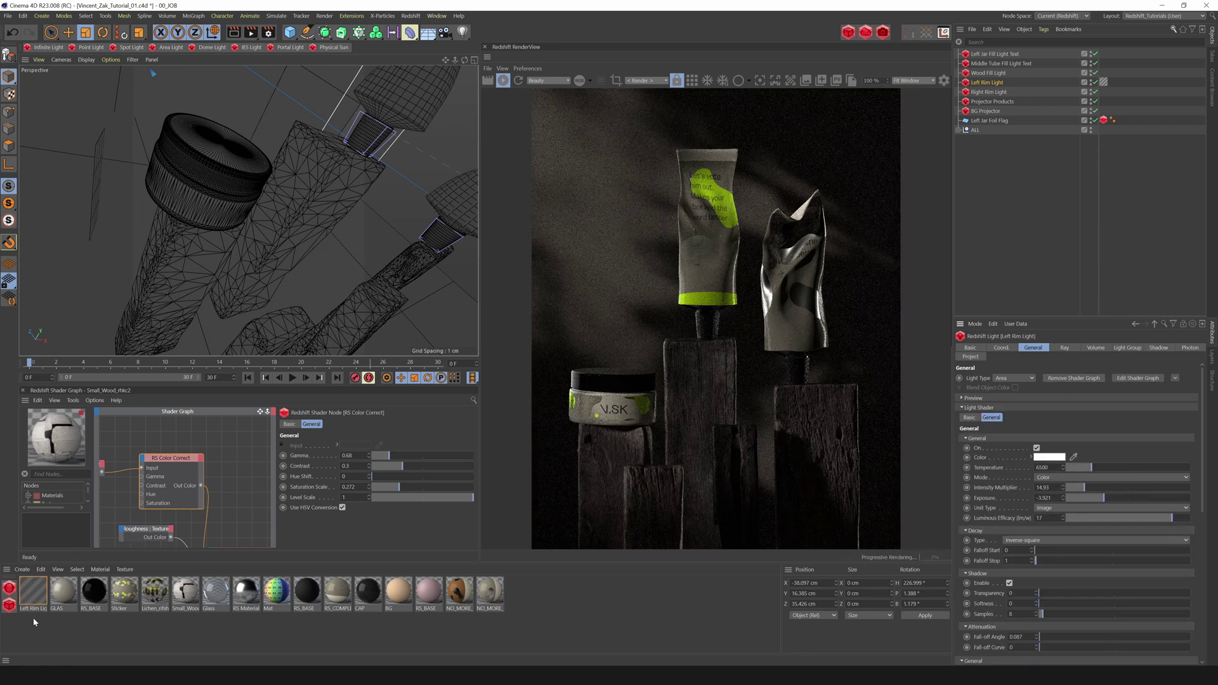
pyautogui.click(33, 593)
pyautogui.moveTo(278, 432); pyautogui.dragTo(424, 420)
pyautogui.moveTo(385, 451); pyautogui.dragTo(346, 449, button='middle')
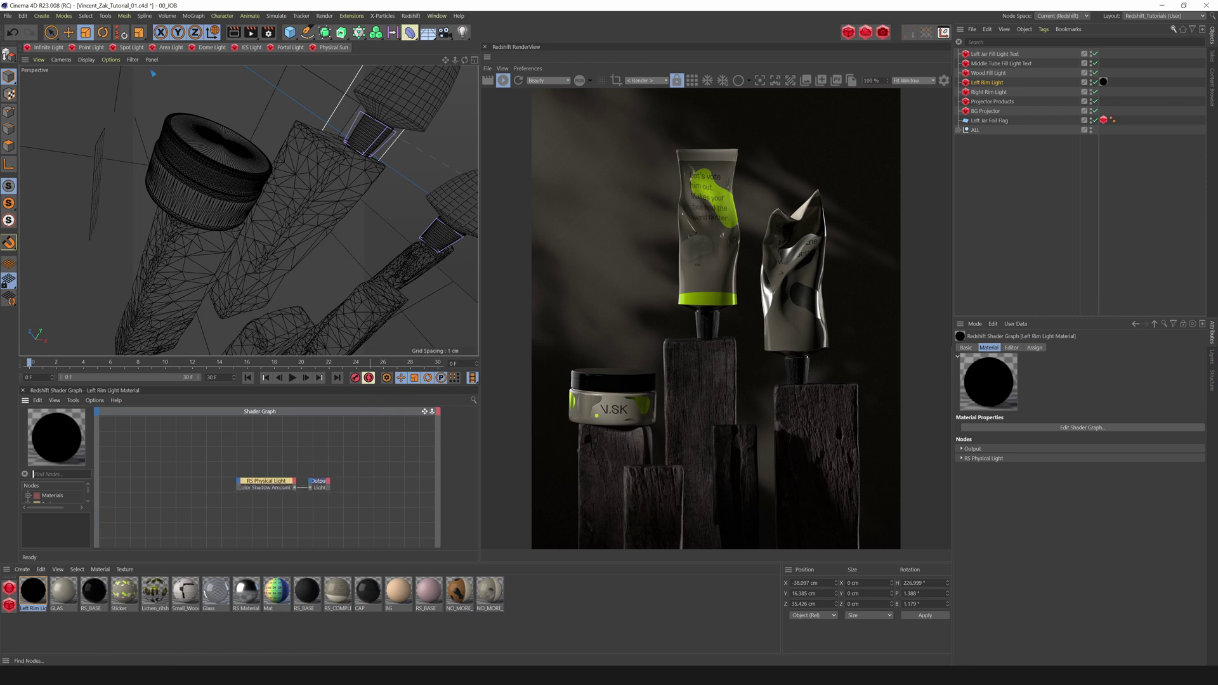
# Step: Add an RS Ramp node to the Left Rim Light's graph and connect its output to the physical light's color
pyautogui.write('Ramp')
pyautogui.moveTo(63, 501); pyautogui.dragTo(141, 485)
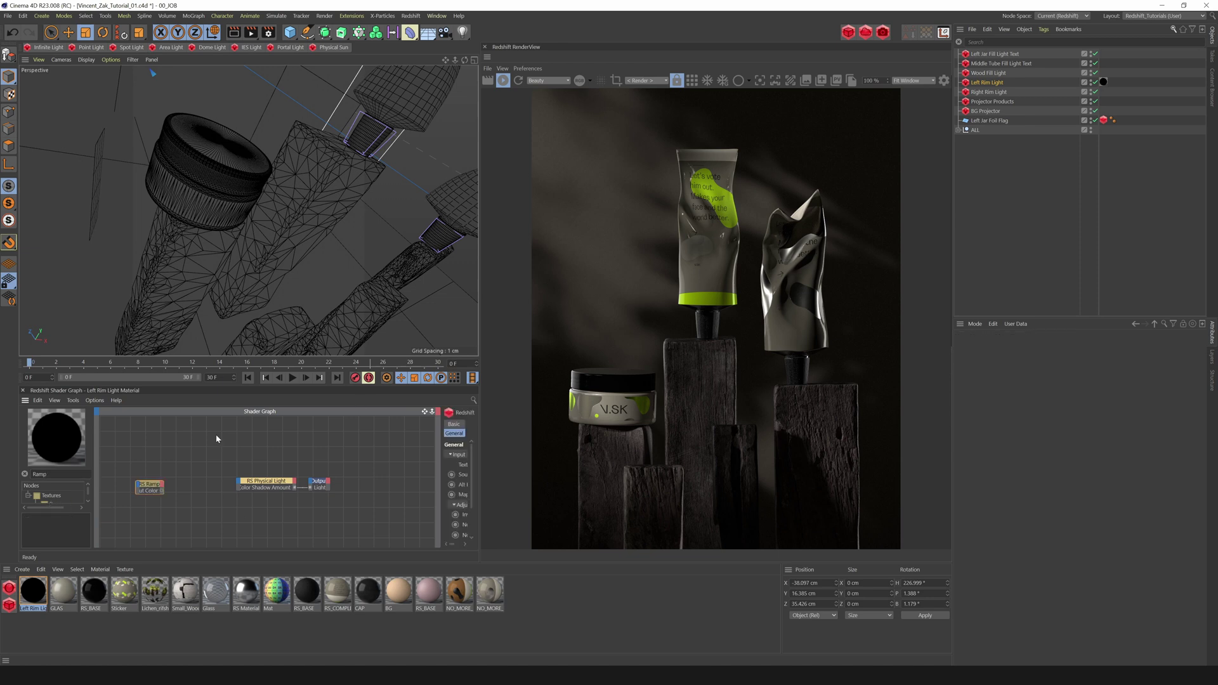
pyautogui.moveTo(439, 492); pyautogui.dragTo(332, 490)
pyautogui.moveTo(105, 482); pyautogui.dragTo(142, 479)
pyautogui.moveTo(200, 504)
pyautogui.click(235, 500)
# Step: Set the ramp's source to UV Map and its mapping to Horizontal
pyautogui.click(418, 466)
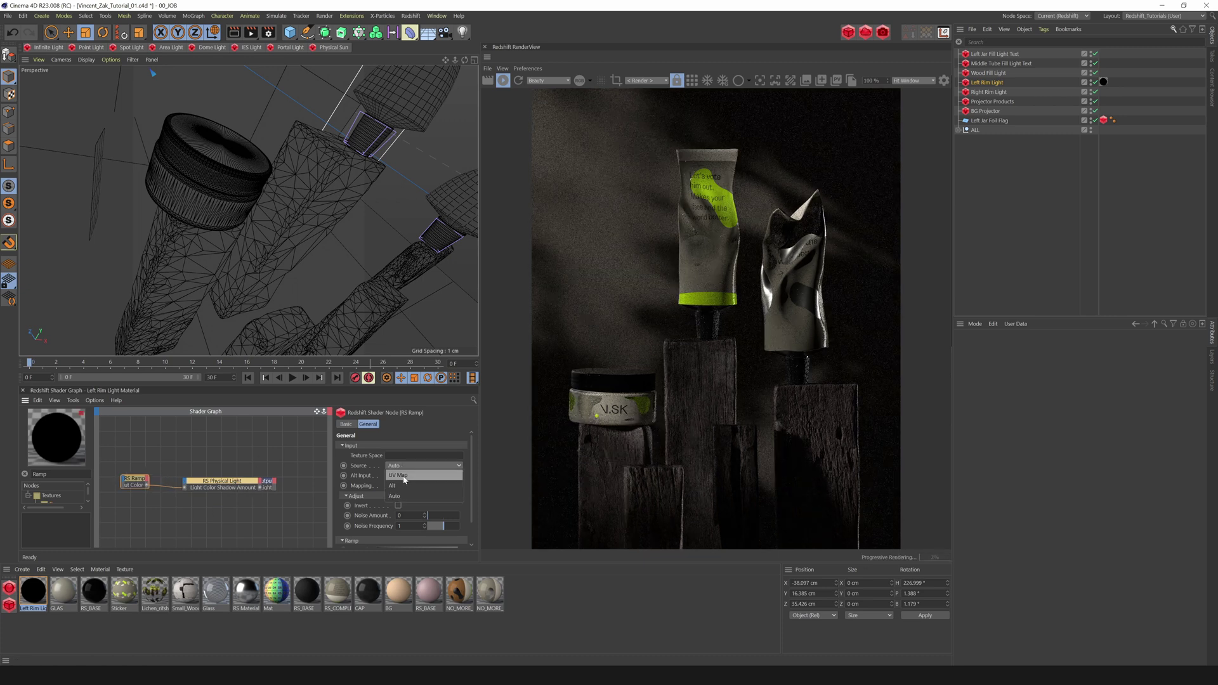
pyautogui.click(400, 485)
pyautogui.moveTo(224, 482); pyautogui.dragTo(124, 481)
pyautogui.click(402, 467)
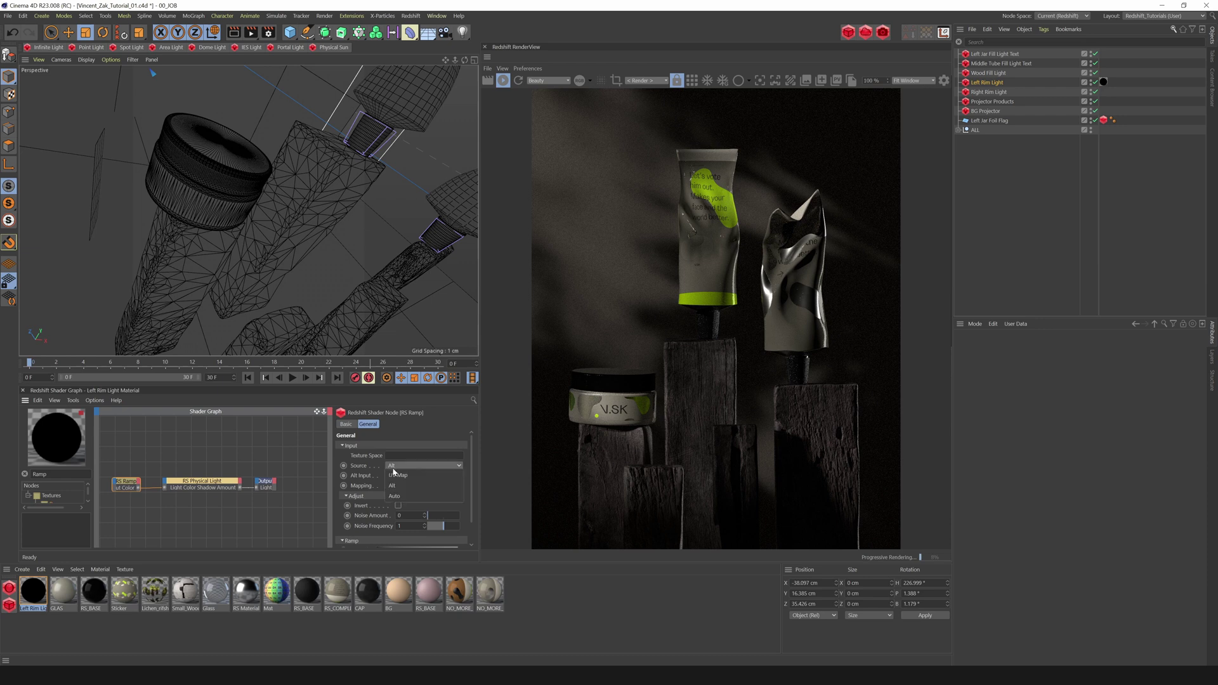
pyautogui.click(406, 477)
pyautogui.click(414, 486)
pyautogui.click(412, 506)
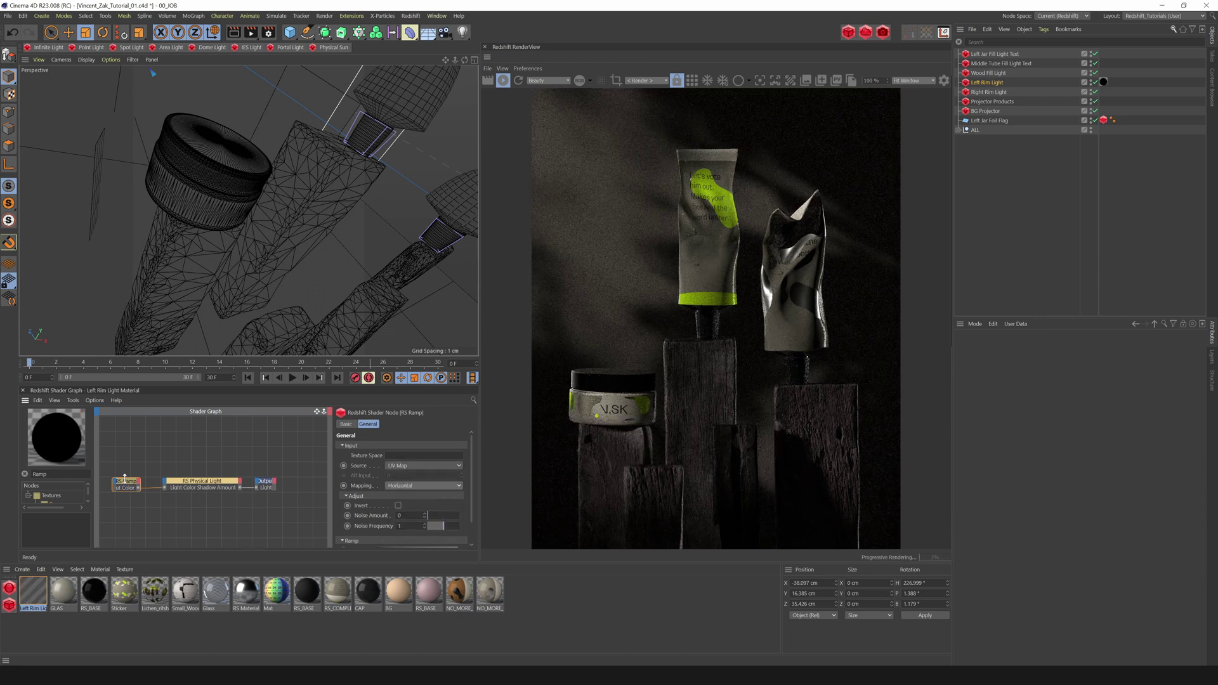
# Step: Try moving the ramp's black start knot inward, and shift the bias between it and the white middle knot toward white
pyautogui.moveTo(471, 489); pyautogui.dragTo(360, 545)
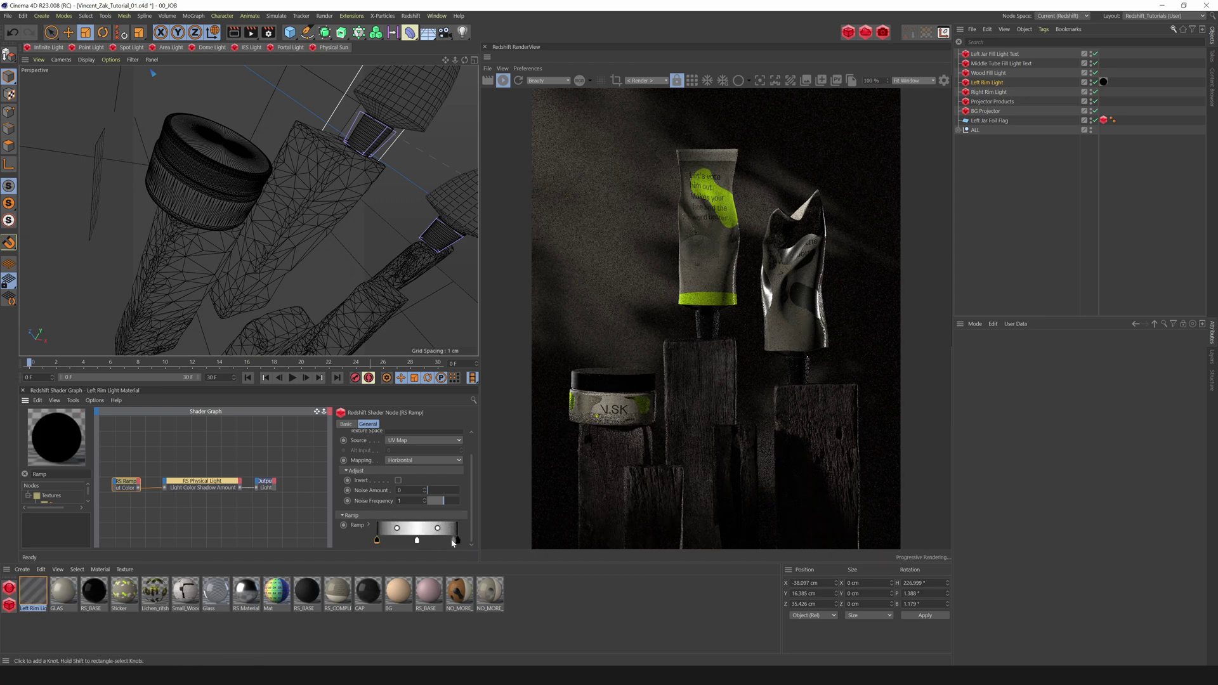
pyautogui.moveTo(458, 543)
pyautogui.mouseDown()
pyautogui.moveTo(434, 543)
pyautogui.moveTo(472, 543)
pyautogui.mouseUp()
pyautogui.moveTo(379, 544); pyautogui.dragTo(398, 545)
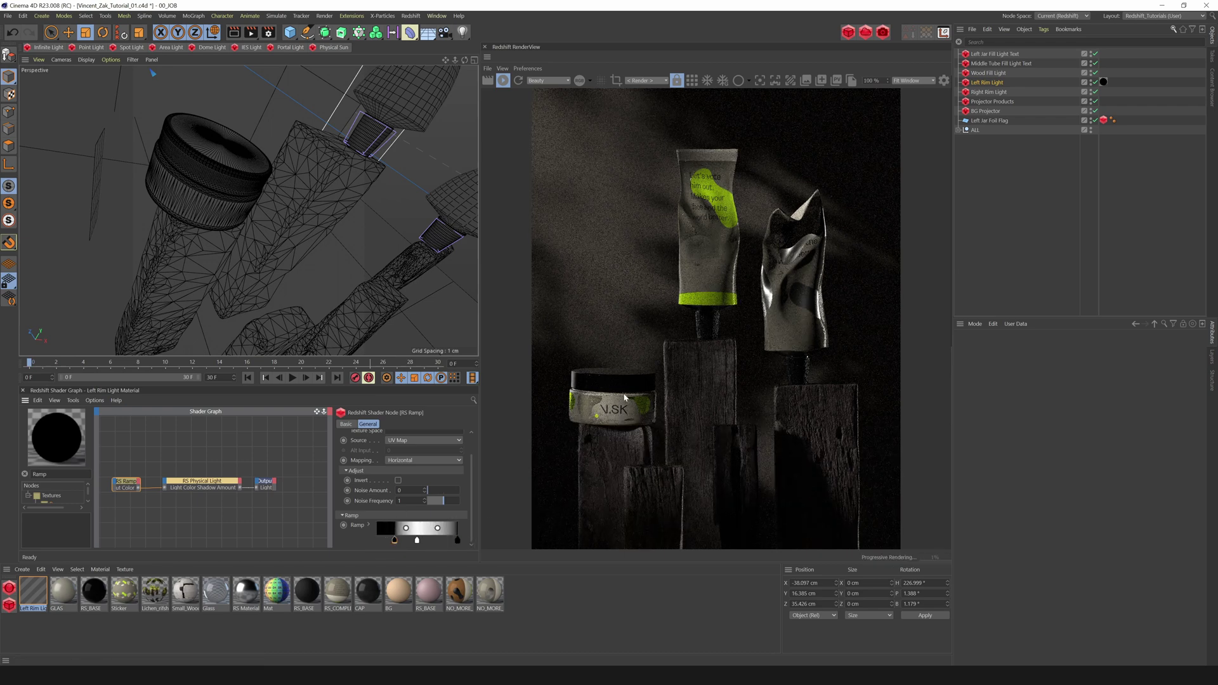
pyautogui.moveTo(395, 544); pyautogui.dragTo(402, 544)
pyautogui.moveTo(402, 544)
pyautogui.mouseDown()
pyautogui.moveTo(377, 545)
pyautogui.moveTo(404, 532)
pyautogui.mouseUp()
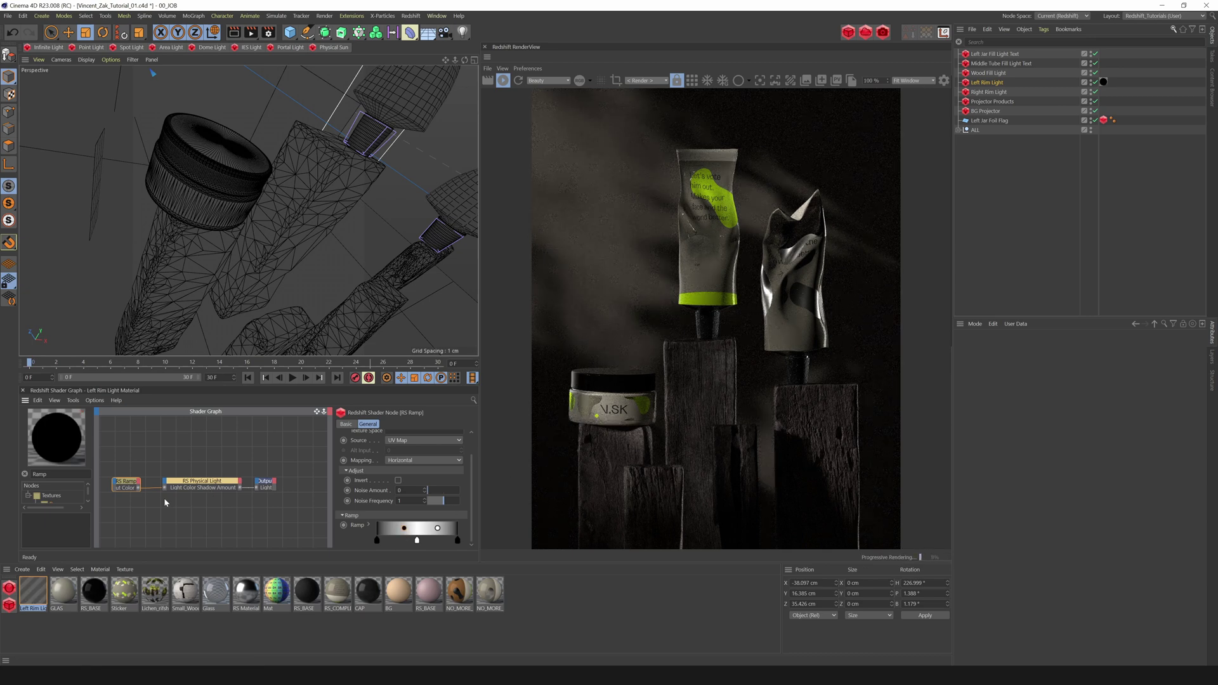
# Step: Compare the render without and with the ramp by disconnecting it from the light color and reconnecting it
pyautogui.moveTo(157, 488); pyautogui.dragTo(154, 508)
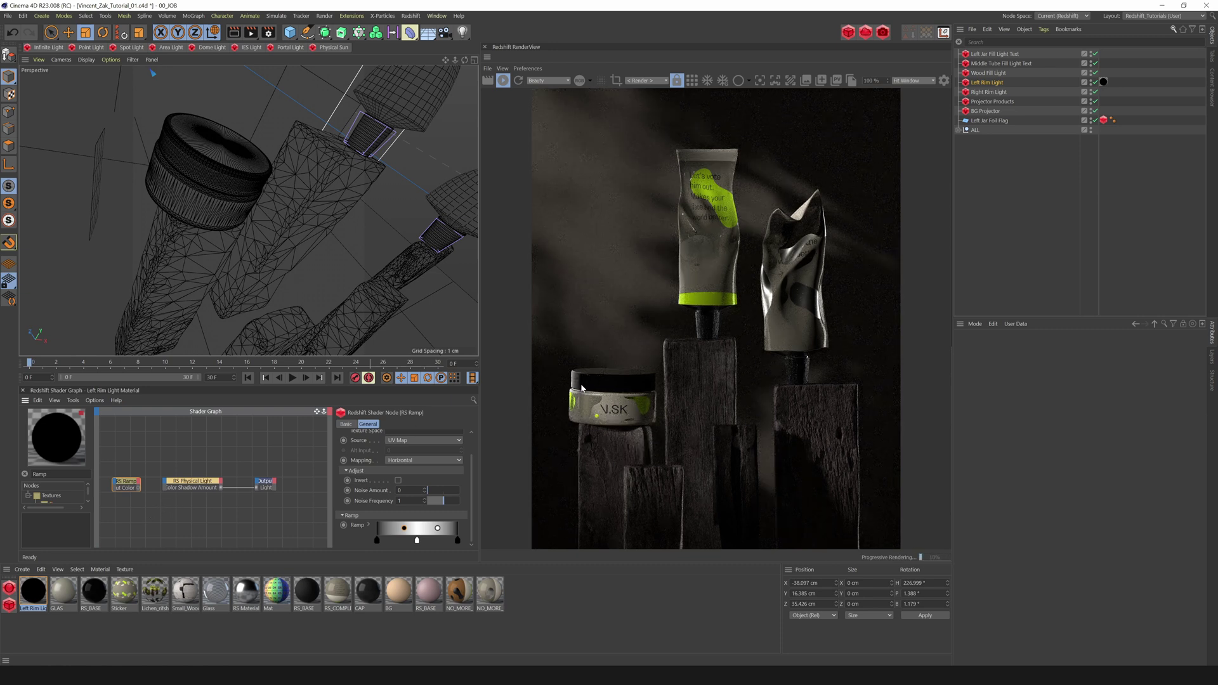
pyautogui.moveTo(140, 492); pyautogui.dragTo(220, 503)
pyautogui.click(220, 500)
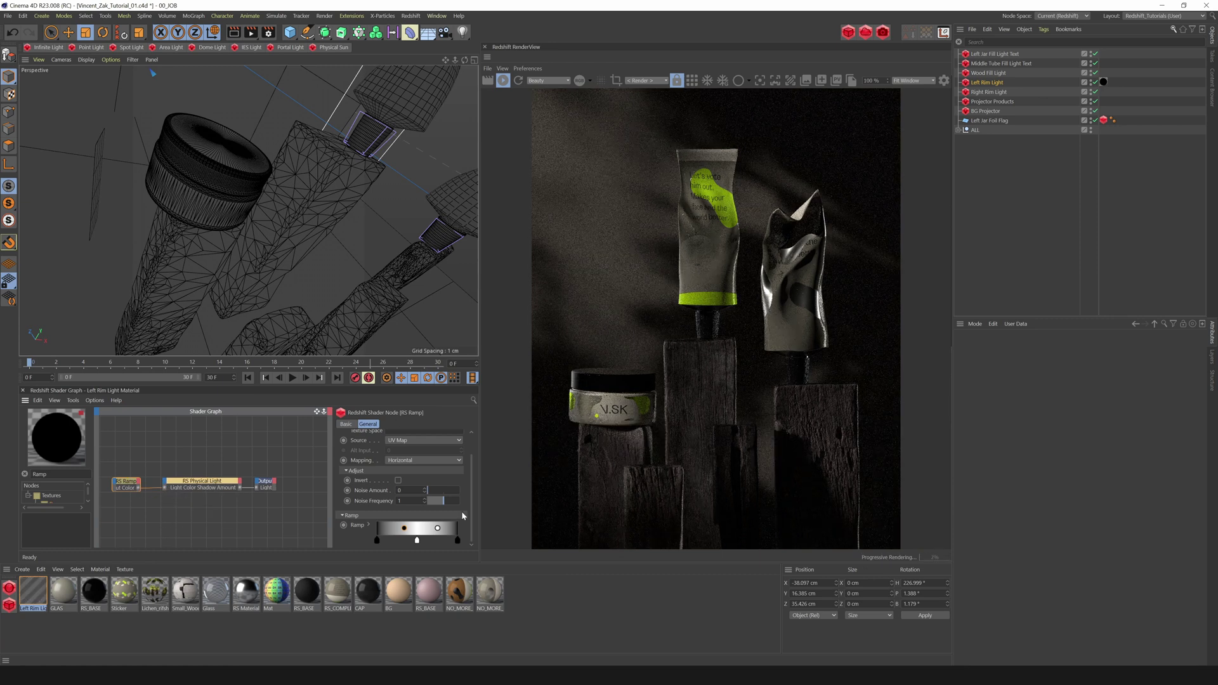
# Step: Remove the ramp's black end knot, shift the first bias toward black, and nudge the white knot slightly farther from the black one
pyautogui.moveTo(405, 529); pyautogui.dragTo(394, 531)
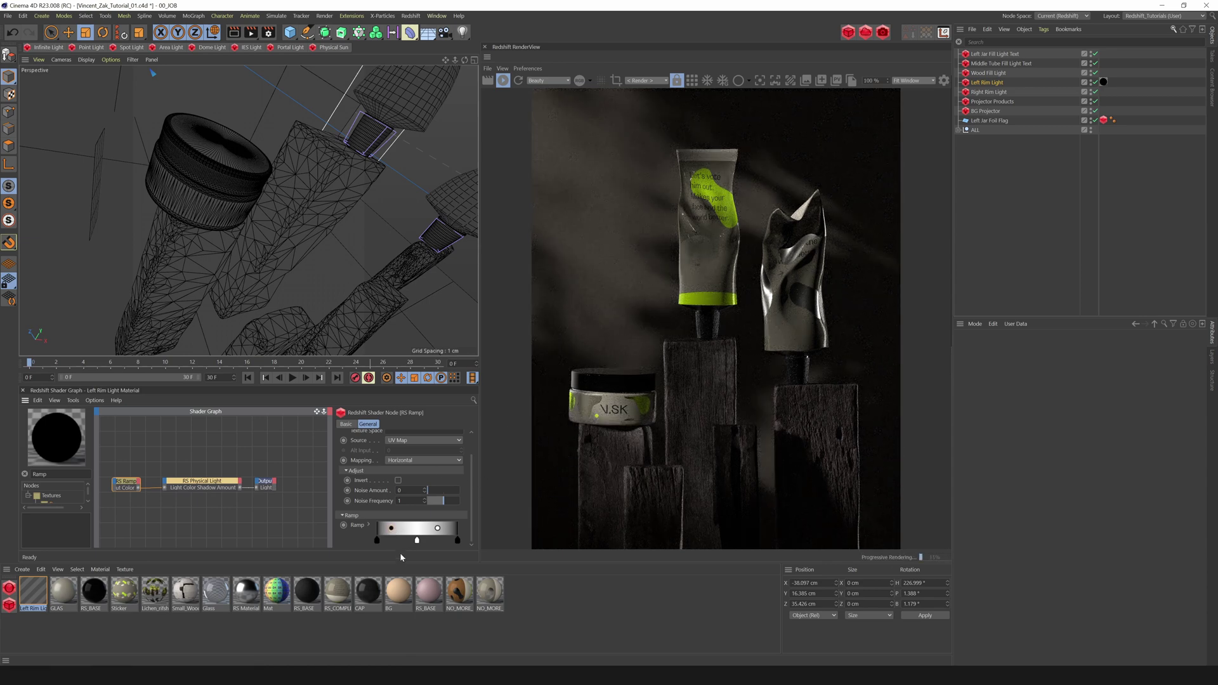
pyautogui.moveTo(458, 543); pyautogui.dragTo(461, 575)
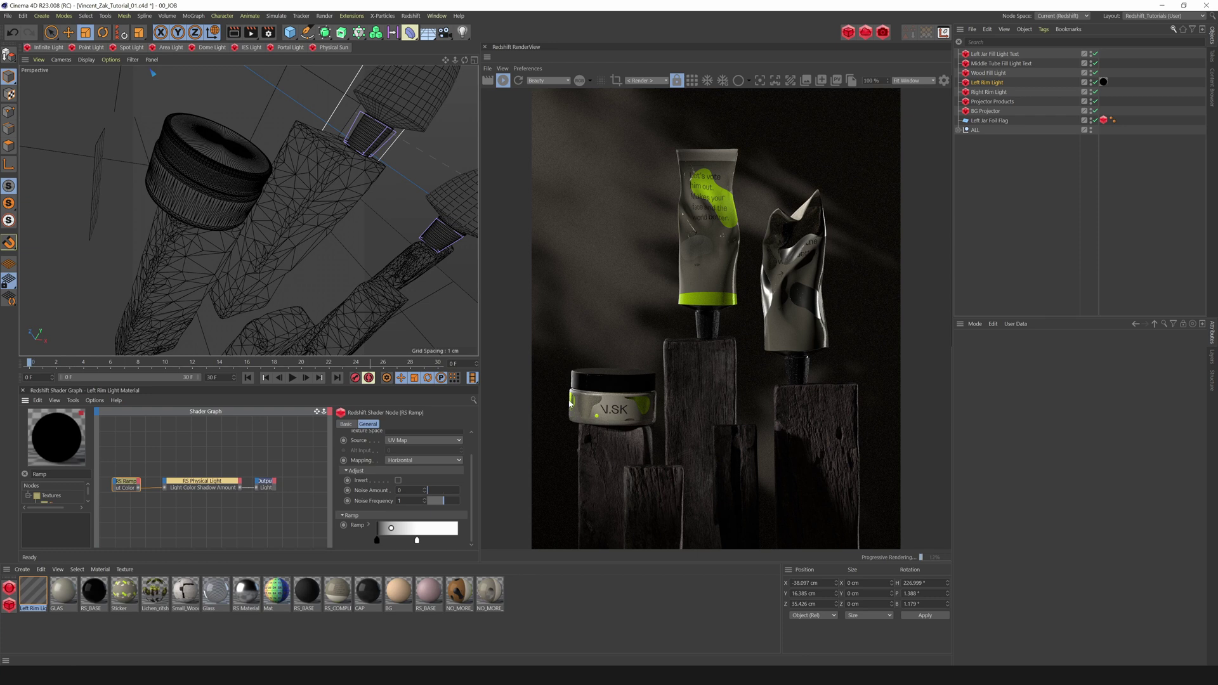
pyautogui.moveTo(417, 540); pyautogui.dragTo(425, 540)
pyautogui.moveTo(395, 529); pyautogui.dragTo(396, 530)
# Step: Stop the live render and return the viewport to the default camera with the Left Rim Light selected
pyautogui.click(989, 83)
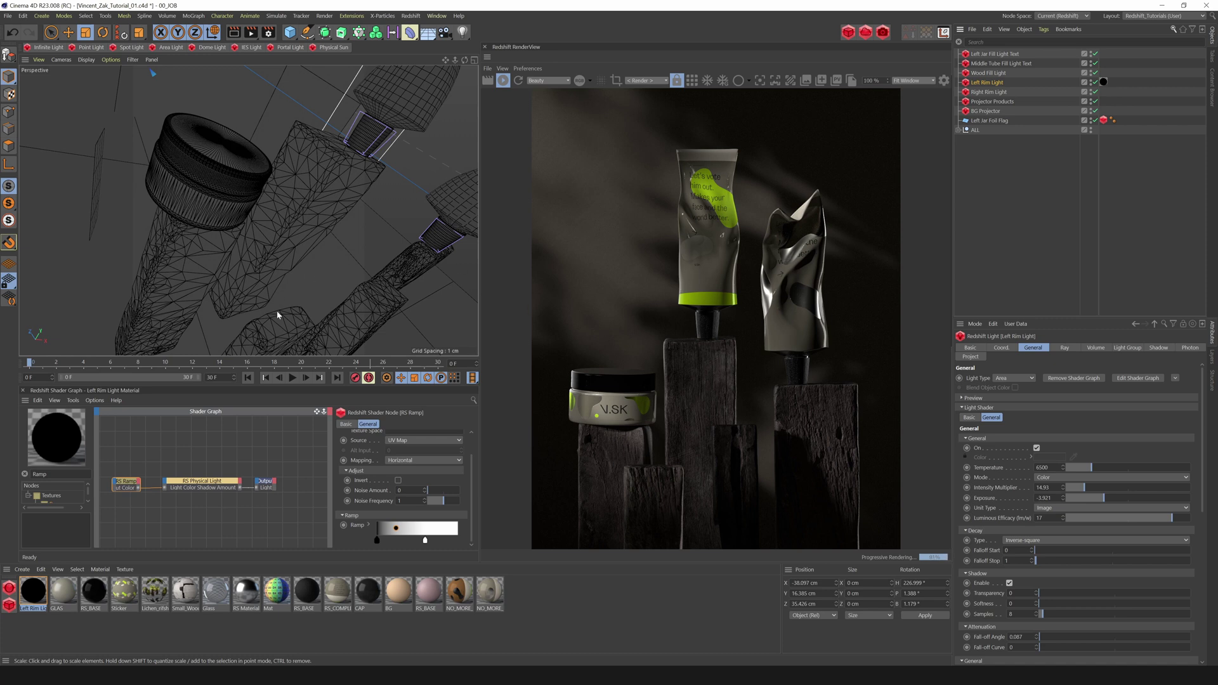
pyautogui.click(504, 80)
pyautogui.click(61, 60)
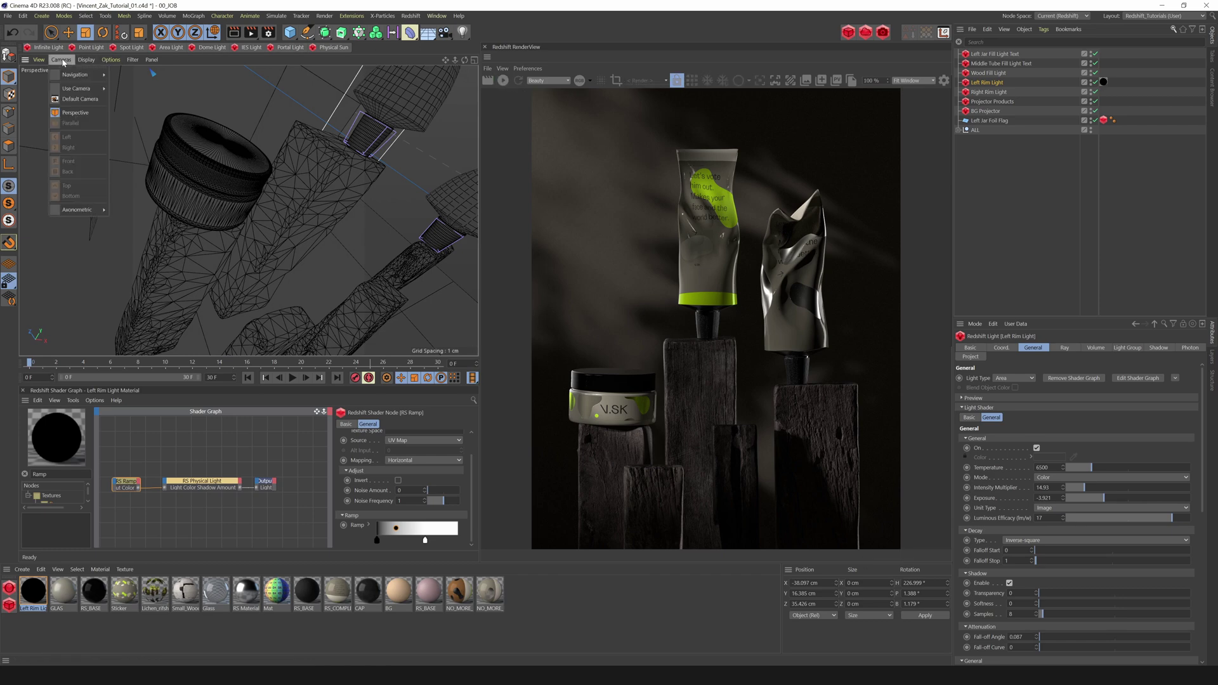
pyautogui.click(66, 100)
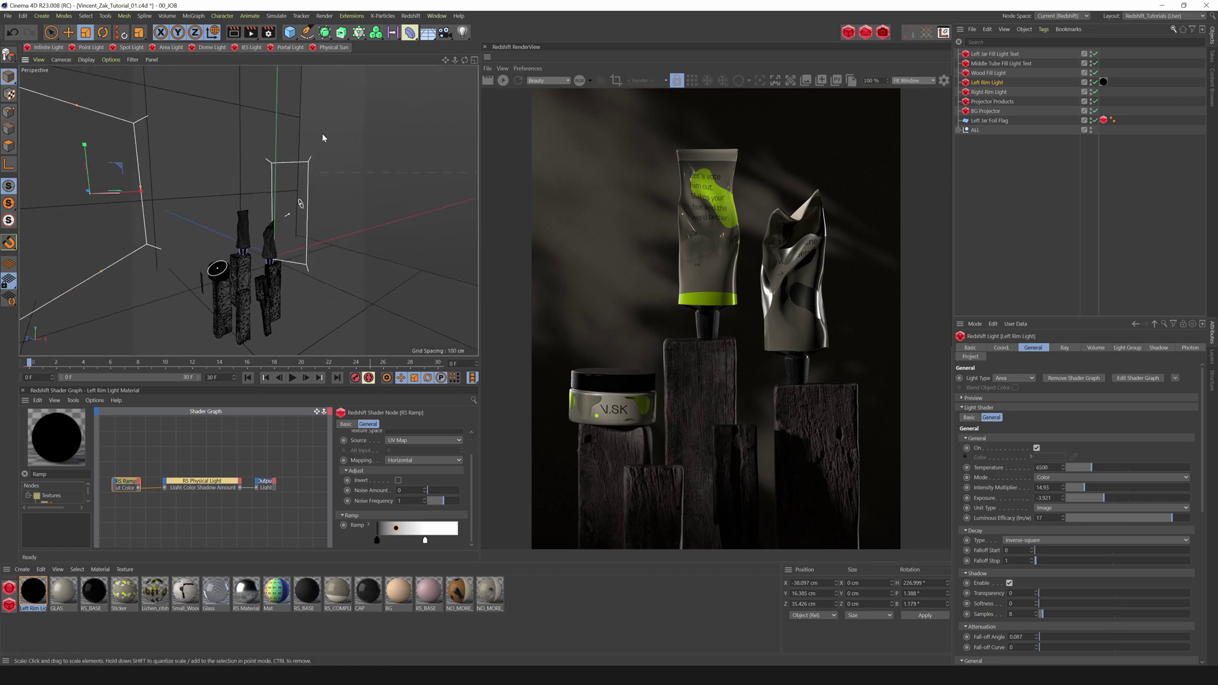
pyautogui.moveTo(465, 60); pyautogui.dragTo(382, 8)
# Step: Add a new Redshift area light and scale it down to about 9.5 by 6.8 cm
pyautogui.click(167, 47)
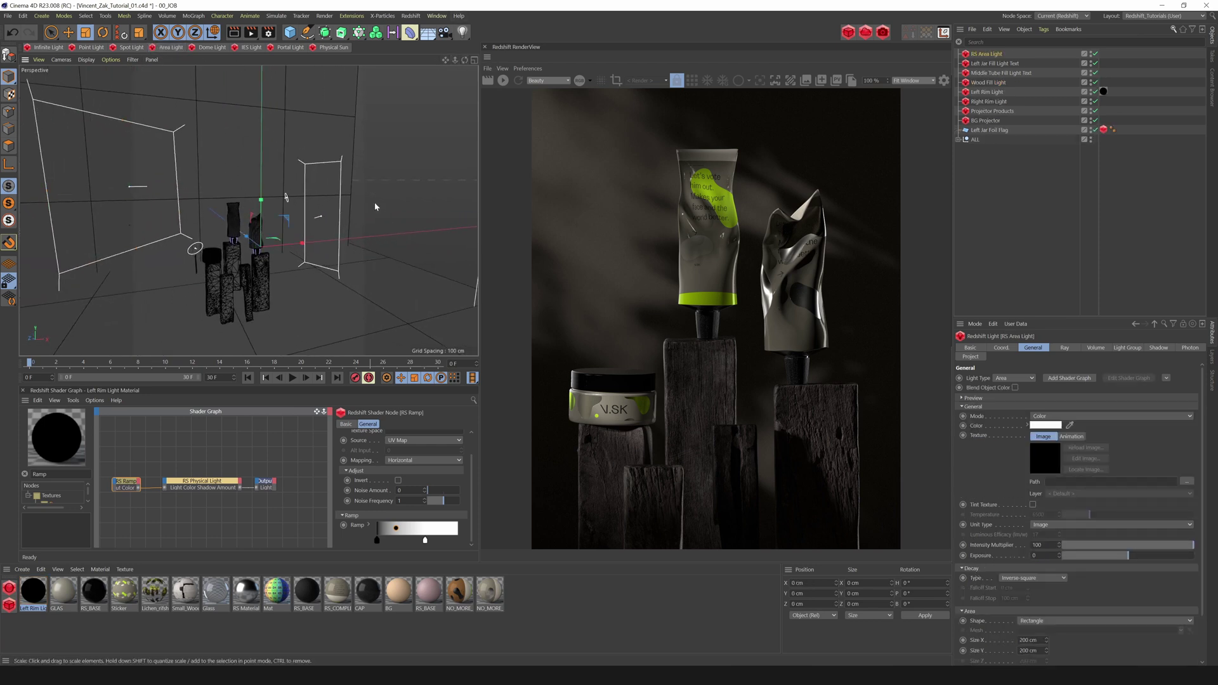
pyautogui.press('t')
pyautogui.moveTo(410, 233); pyautogui.dragTo(58, 328)
# Step: Rotate the new area light to about H 161.3°, B 1.0° and place it behind the products at about X -2.7, Z 14.9 cm
pyautogui.press('r')
pyautogui.moveTo(249, 256); pyautogui.dragTo(379, 202)
pyautogui.keyDown('alt'); pyautogui.moveTo(379, 202); pyautogui.dragTo(448, 44); pyautogui.keyUp('alt')
pyautogui.press('e')
pyautogui.moveTo(295, 282); pyautogui.dragTo(274, 255)
pyautogui.press('r')
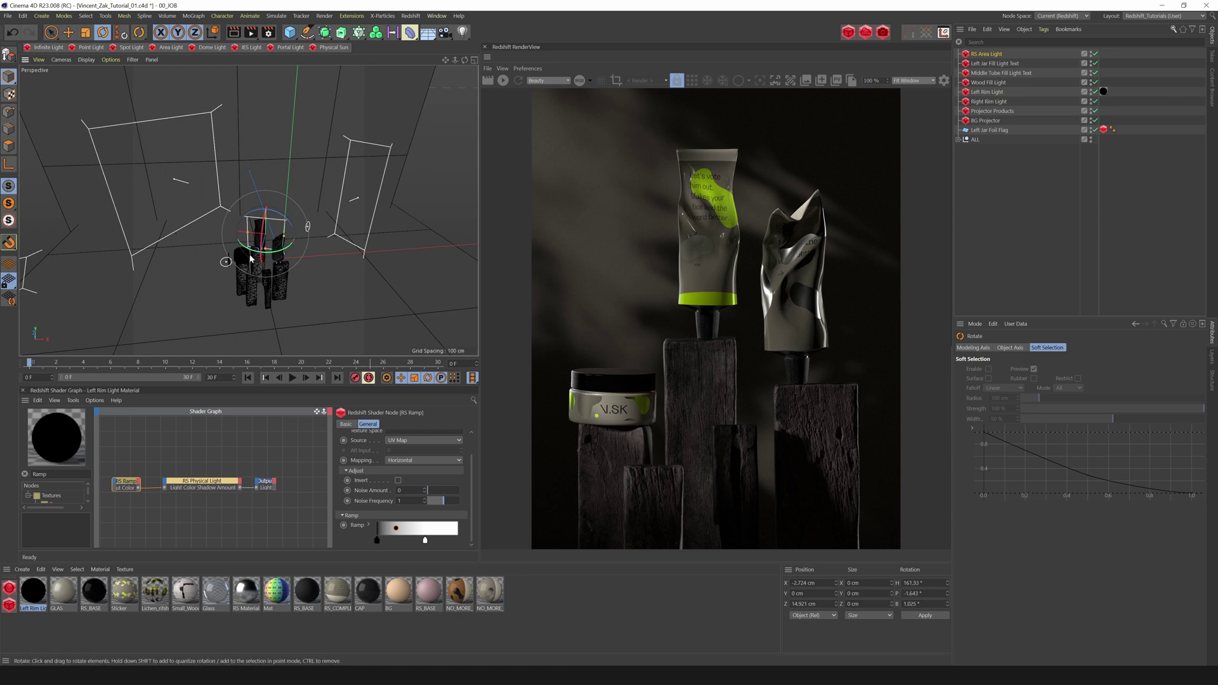
pyautogui.moveTo(283, 237); pyautogui.dragTo(277, 236)
# Step: With the live render restarted, lower the new area light's intensity multiplier to about 11.3 and move it to about X -4.9, Z 15.7 cm
pyautogui.click(987, 54)
pyautogui.moveTo(467, 62); pyautogui.dragTo(467, 44)
pyautogui.moveTo(458, 64); pyautogui.dragTo(458, 73)
pyautogui.click(503, 81)
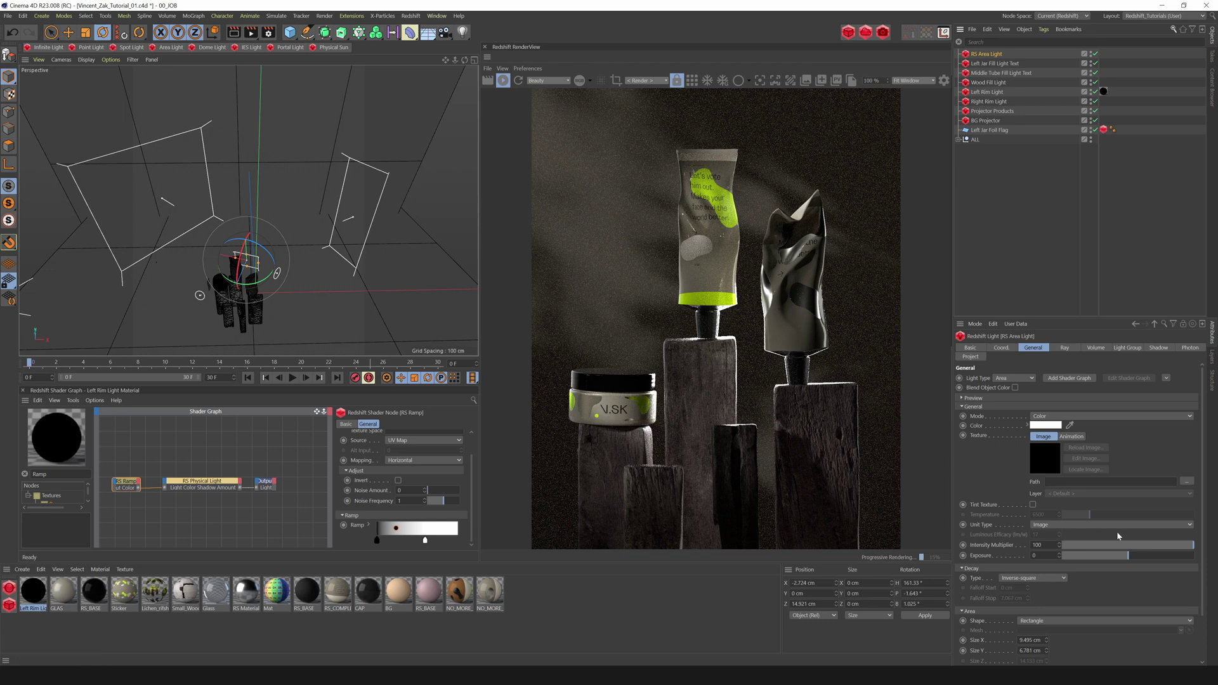
pyautogui.moveTo(1156, 548); pyautogui.dragTo(1079, 547)
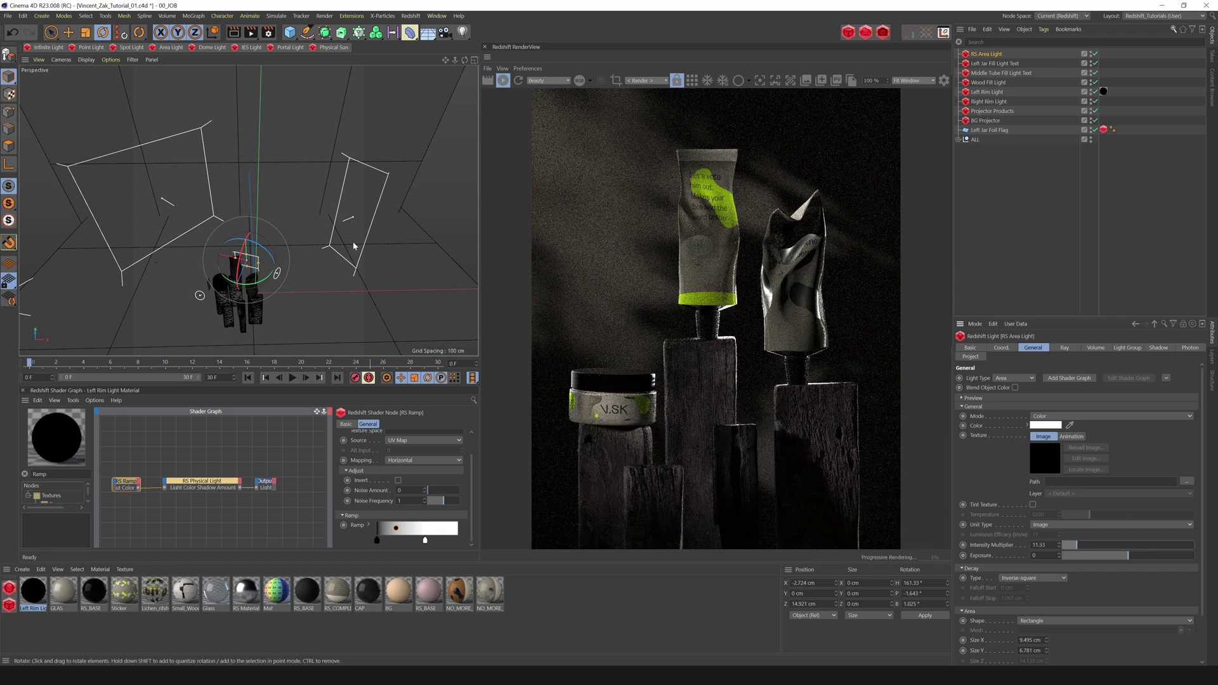
pyautogui.press('e')
pyautogui.moveTo(216, 256); pyautogui.dragTo(210, 254)
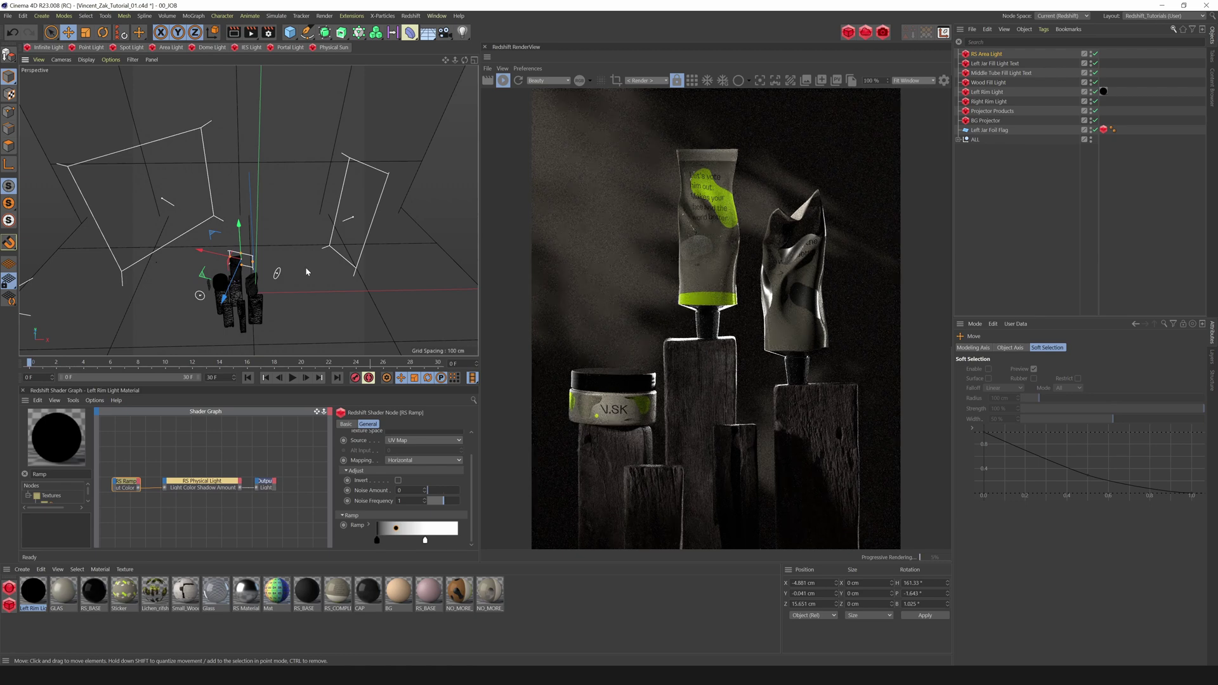
# Step: Move the new area light to about X -3.7, Y -2.4, Z 15.3 cm and lower its exposure to about -3.3
pyautogui.moveTo(253, 263); pyautogui.dragTo(217, 253)
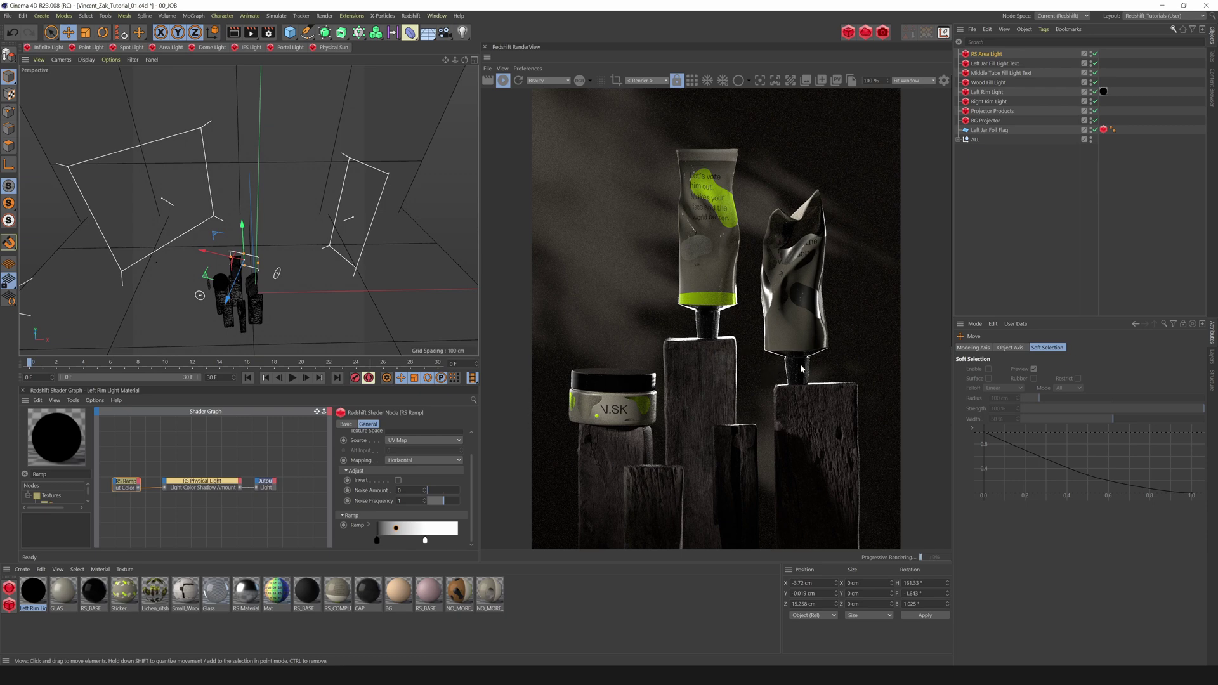
pyautogui.keyDown('alt'); pyautogui.moveTo(291, 248); pyautogui.dragTo(284, 191); pyautogui.keyUp('alt')
pyautogui.moveTo(254, 136); pyautogui.dragTo(254, 143)
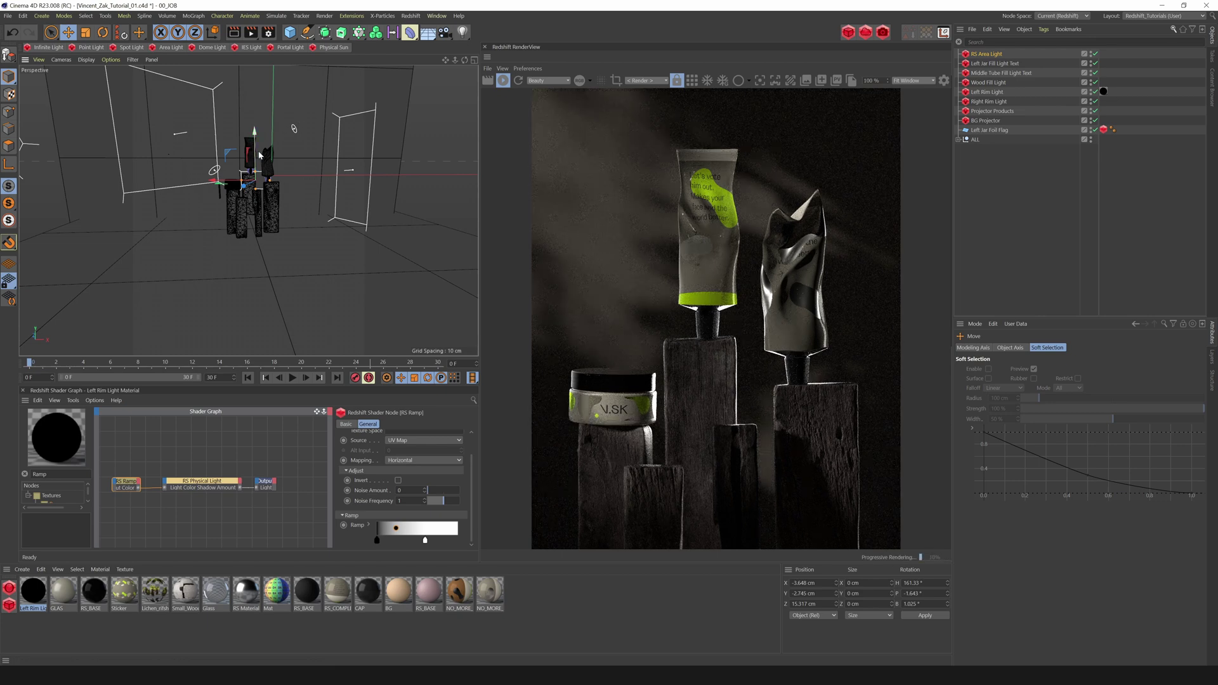
pyautogui.moveTo(255, 153); pyautogui.dragTo(255, 155)
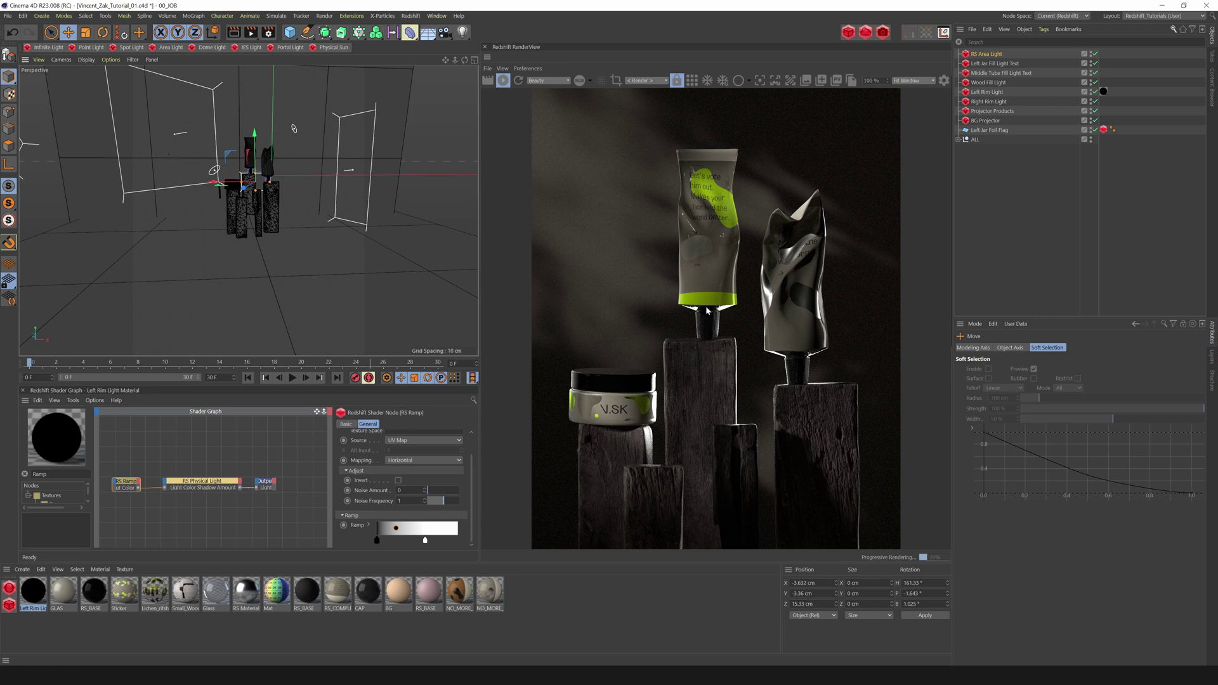
pyautogui.moveTo(255, 163); pyautogui.dragTo(254, 162)
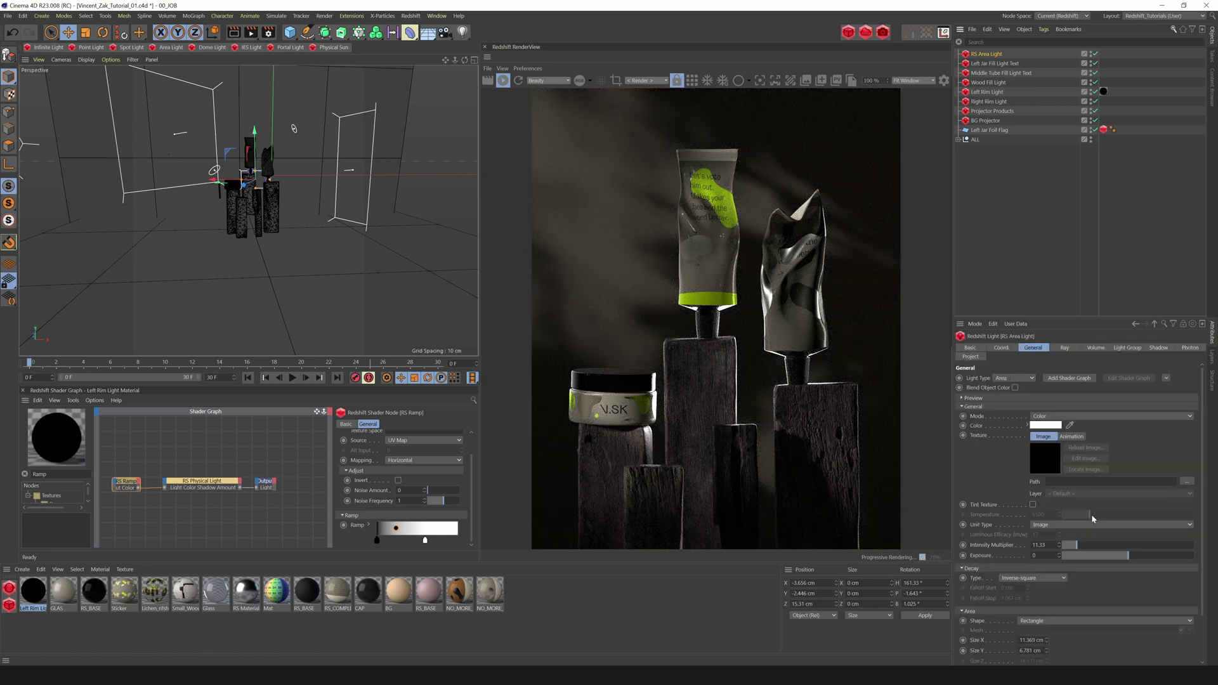
pyautogui.moveTo(1123, 558)
pyautogui.mouseDown()
pyautogui.moveTo(1076, 558)
pyautogui.moveTo(1108, 555)
pyautogui.mouseUp()
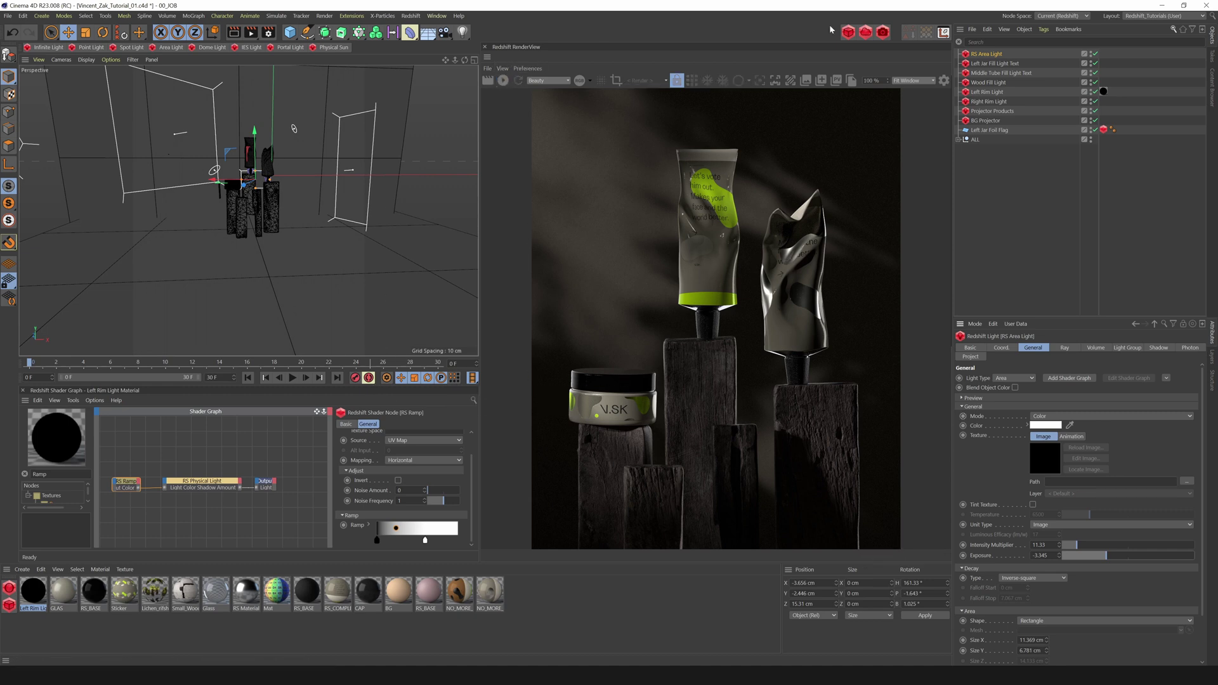
# Step: Rename the new area light as Center Back Light
pyautogui.doubleClick(990, 55)
pyautogui.write('Cer')
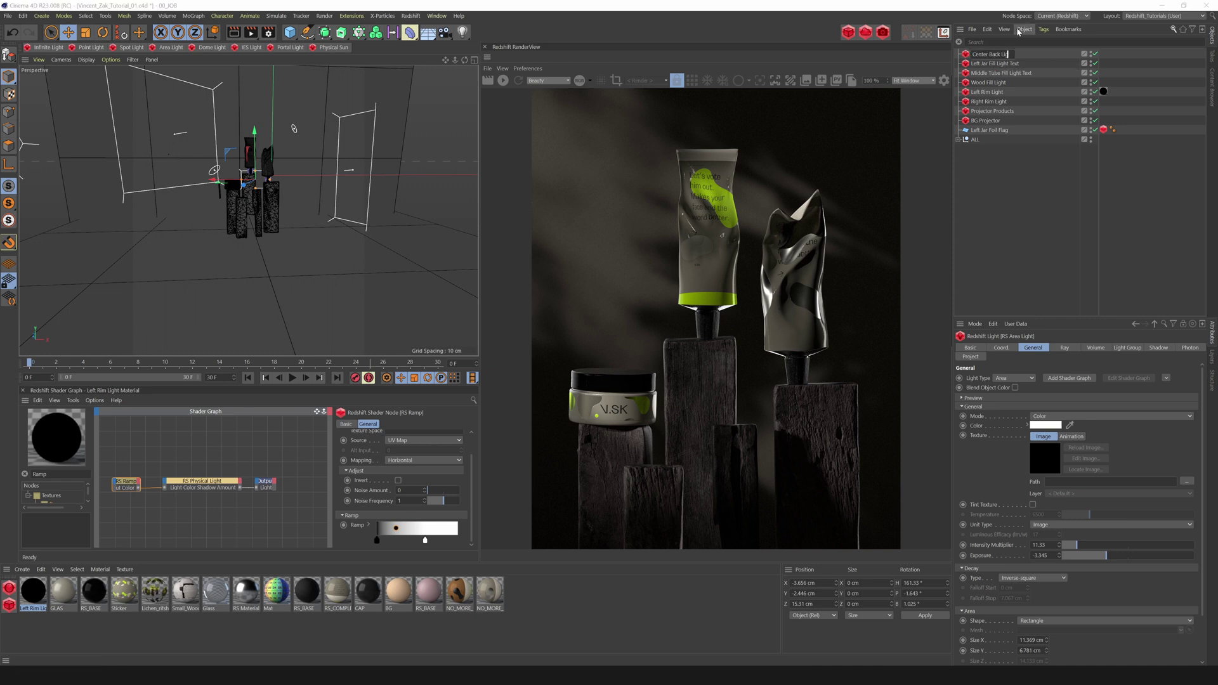
pyautogui.write('nter Back Light')
pyautogui.press('Return')
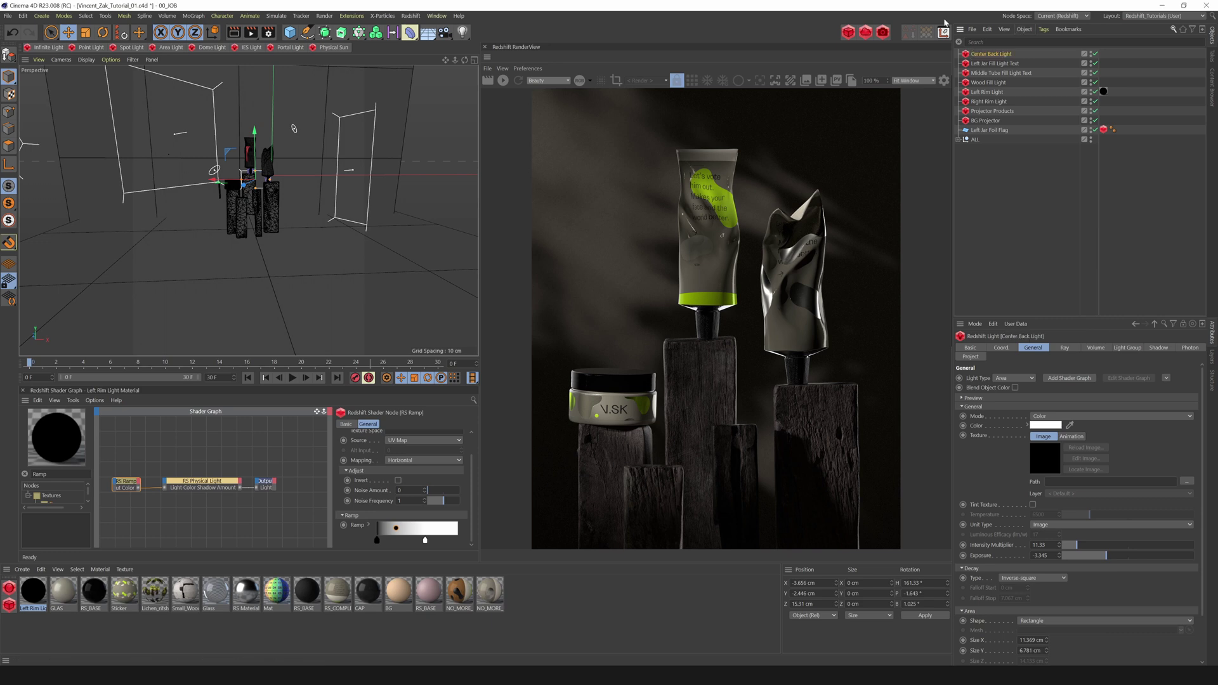
# Step: Add a shader graph to the Center Back Light and place a Ramp node in it
pyautogui.click(1070, 379)
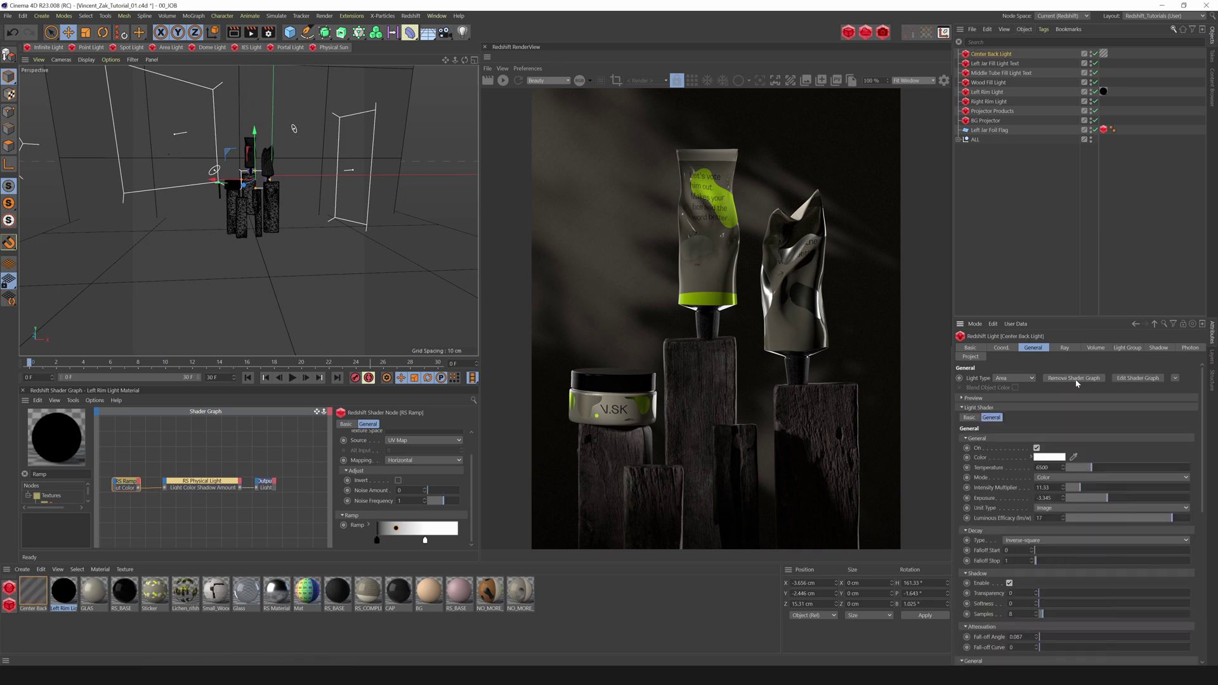
pyautogui.moveTo(58, 503); pyautogui.dragTo(158, 512)
pyautogui.moveTo(324, 412); pyautogui.dragTo(146, 453)
pyautogui.moveTo(186, 499); pyautogui.dragTo(153, 531)
pyautogui.hotkey('ctrl', 'a')
pyautogui.moveTo(318, 411); pyautogui.dragTo(660, 358)
# Step: Set the ramp's source to UV Map and its mapping to Horizontal, and connect it to the physical light's color
pyautogui.click(144, 482)
pyautogui.click(406, 465)
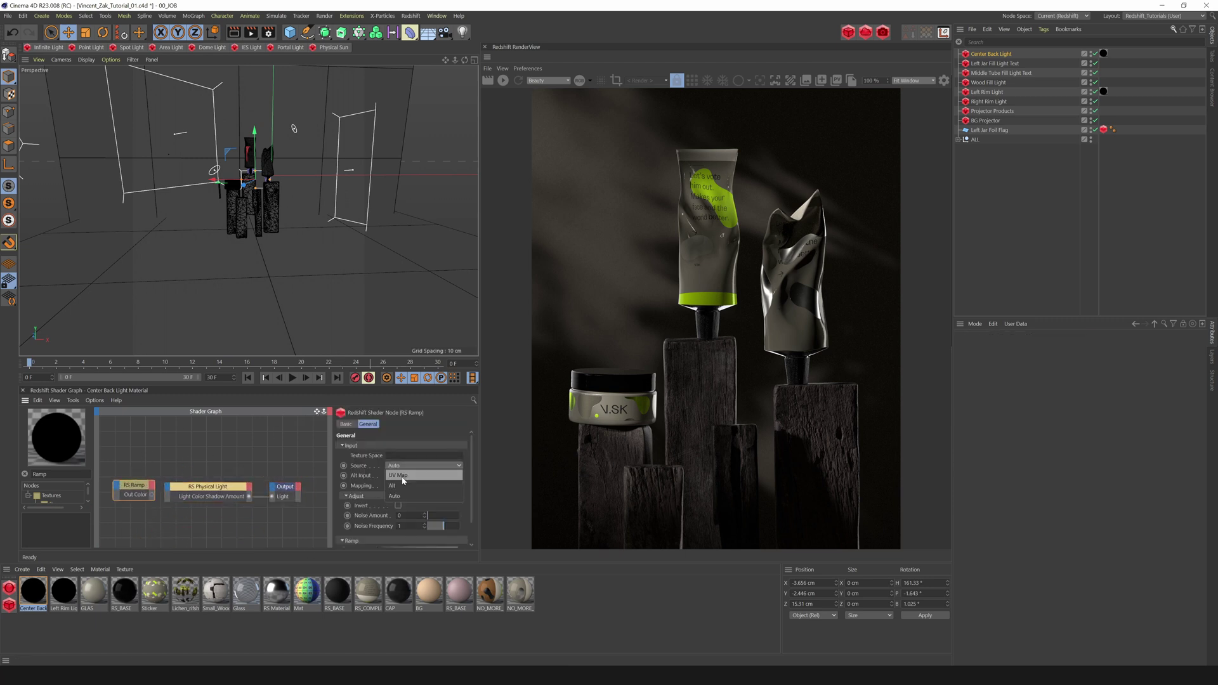
pyautogui.click(402, 476)
pyautogui.moveTo(153, 496); pyautogui.dragTo(167, 487)
pyautogui.click(222, 506)
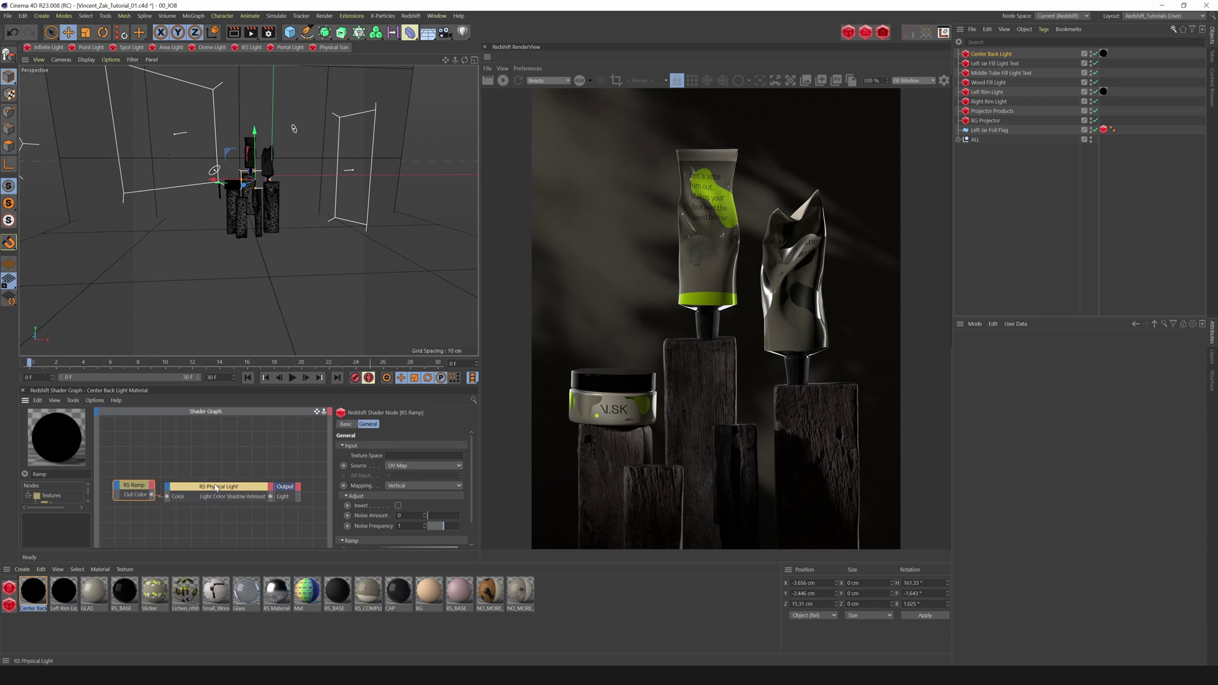
pyautogui.click(401, 486)
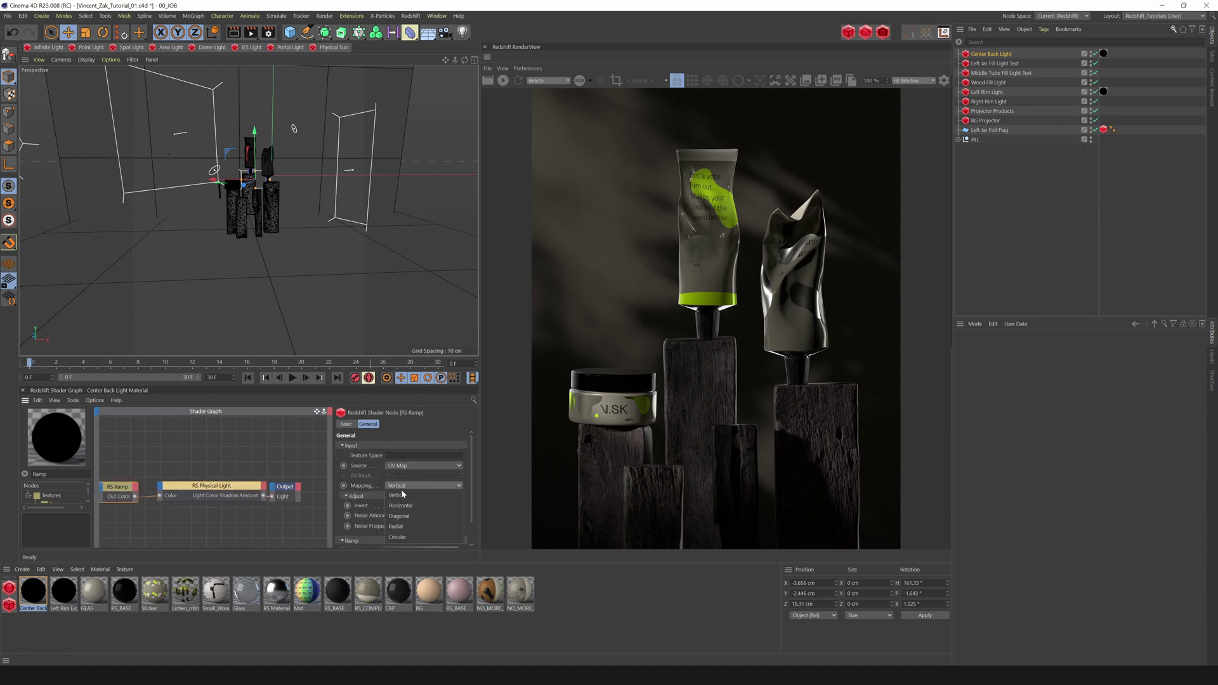
pyautogui.click(406, 506)
# Step: Restart the live render and reshape the Center Back Light's ramp to a central white knot between black ends
pyautogui.click(992, 55)
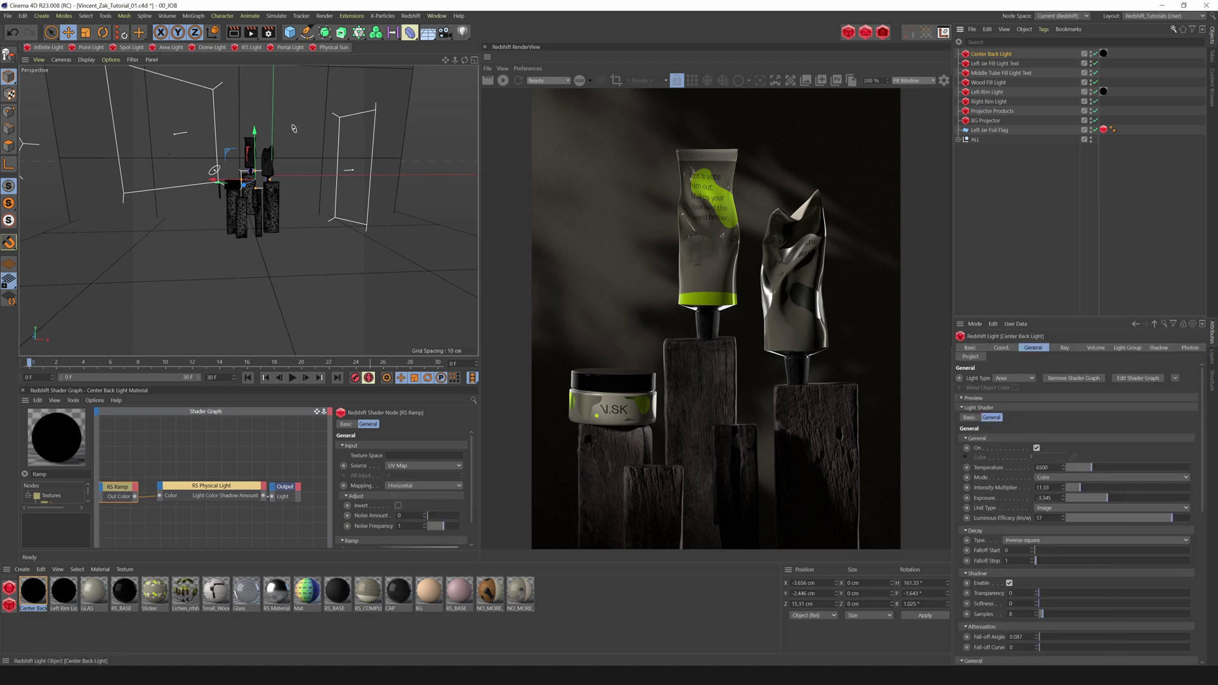
pyautogui.moveTo(472, 489); pyautogui.dragTo(474, 540)
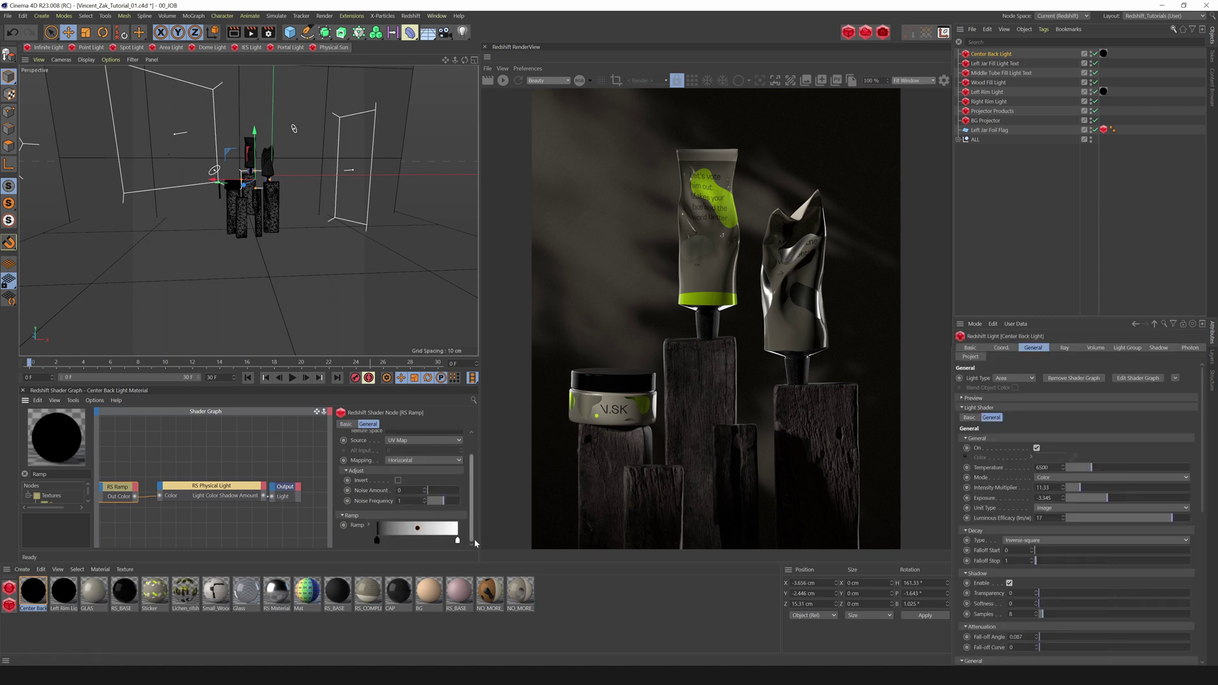
pyautogui.click(503, 80)
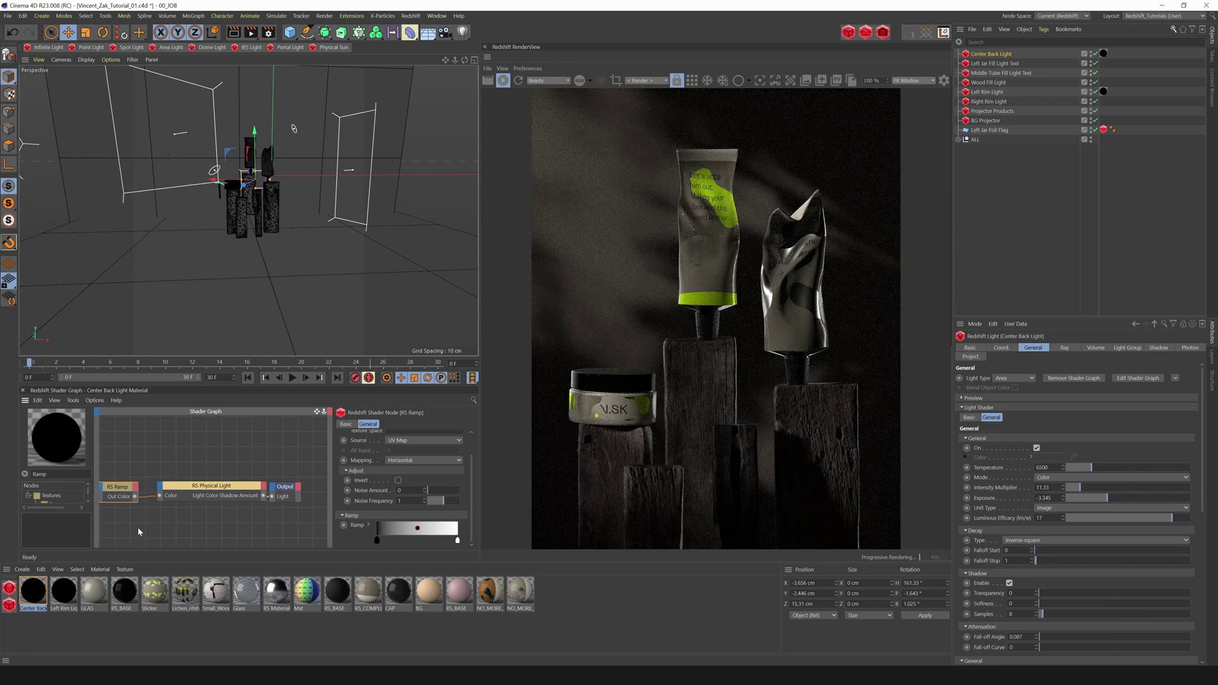
pyautogui.moveTo(458, 540); pyautogui.dragTo(434, 529)
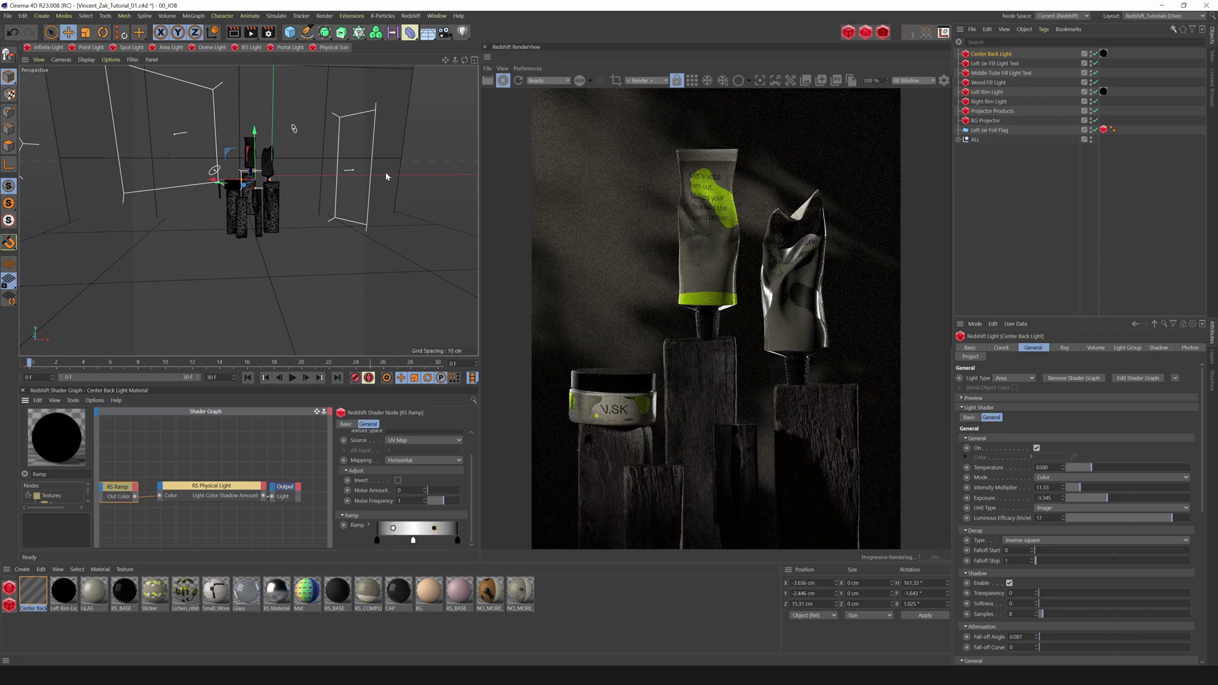
# Step: Move the Center Back Light to about X -1.7, Z 14.6 cm, raise its exposure to about -2.5 and pull the ramp's end black knot inward
pyautogui.moveTo(215, 183); pyautogui.dragTo(219, 183)
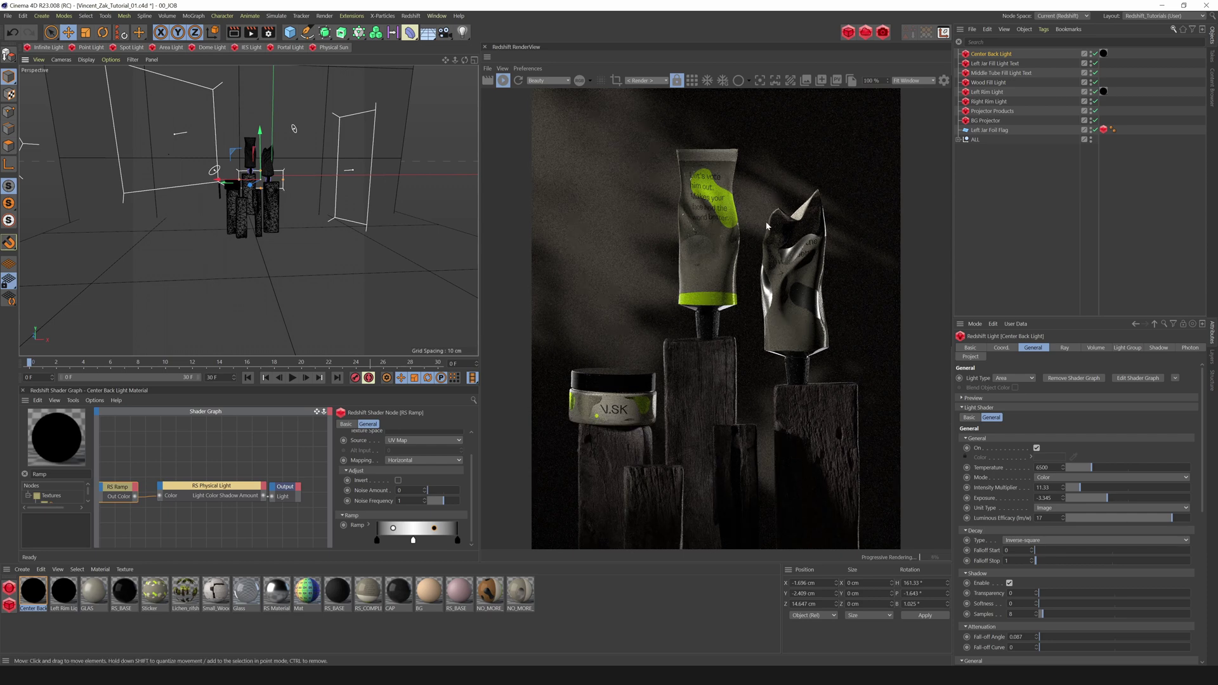
pyautogui.scroll(-1, 1193, 488)
pyautogui.moveTo(1116, 479); pyautogui.dragTo(1113, 480)
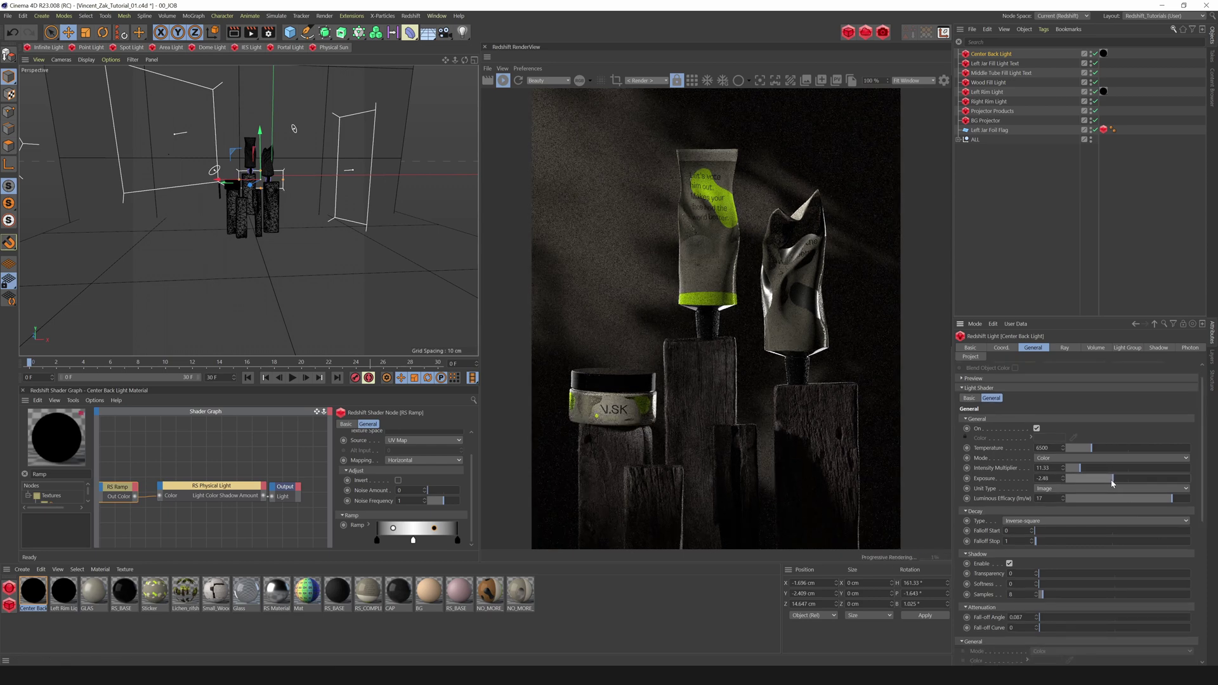
pyautogui.moveTo(458, 541)
pyautogui.mouseDown()
pyautogui.moveTo(419, 531)
pyautogui.moveTo(450, 544)
pyautogui.mouseUp()
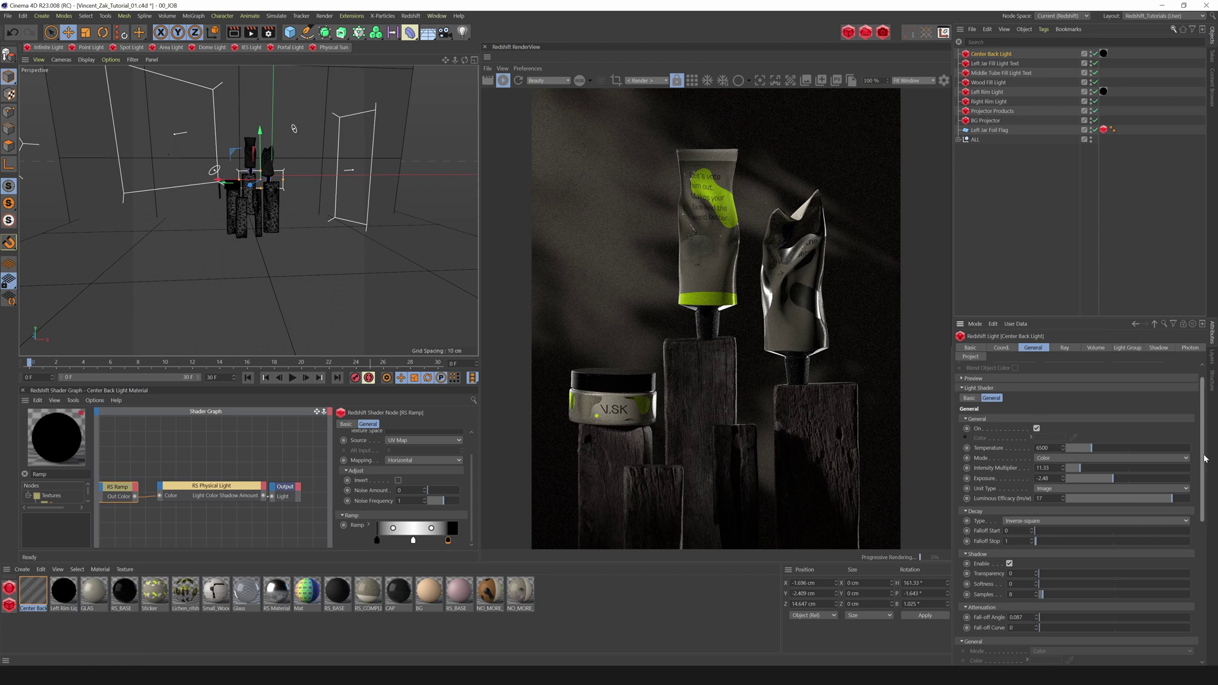
# Step: Reduce the Center Back Light's spread to about 0.35 and shift the ramp's white knot close to the right black end
pyautogui.scroll(-5, 1193, 545)
pyautogui.scroll(-4, 1188, 533)
pyautogui.moveTo(1157, 652); pyautogui.dragTo(1099, 652)
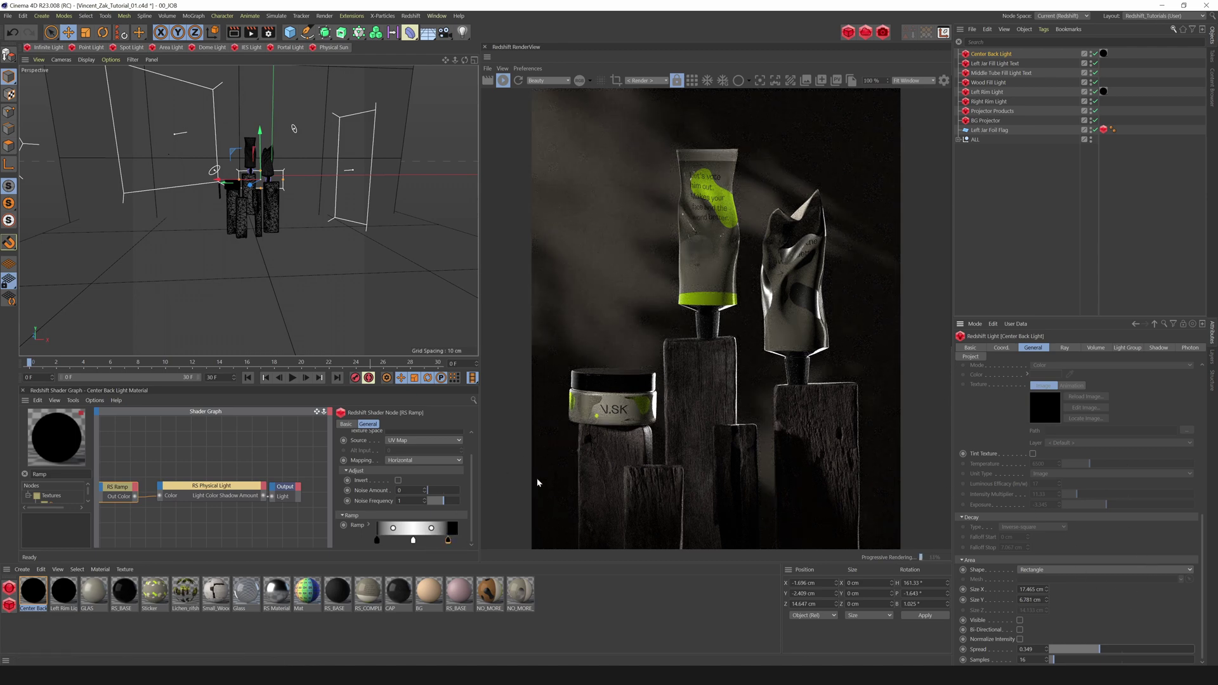
pyautogui.moveTo(378, 542); pyautogui.dragTo(415, 530)
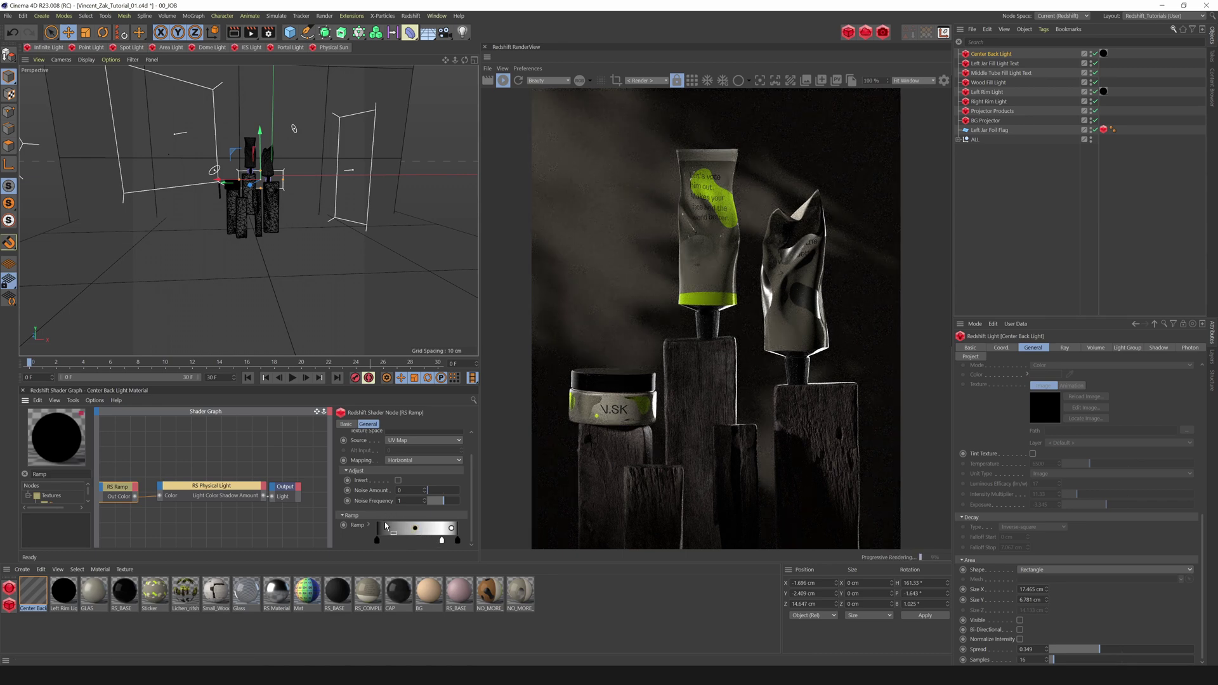
# Step: Lower and tilt the Center Back Light to about Y -4.5 cm, P 5.4°, and reduce its intensity to about 10.1 and exposure to about -3.5
pyautogui.moveTo(262, 150); pyautogui.dragTo(261, 168)
pyautogui.press('r')
pyautogui.press('e')
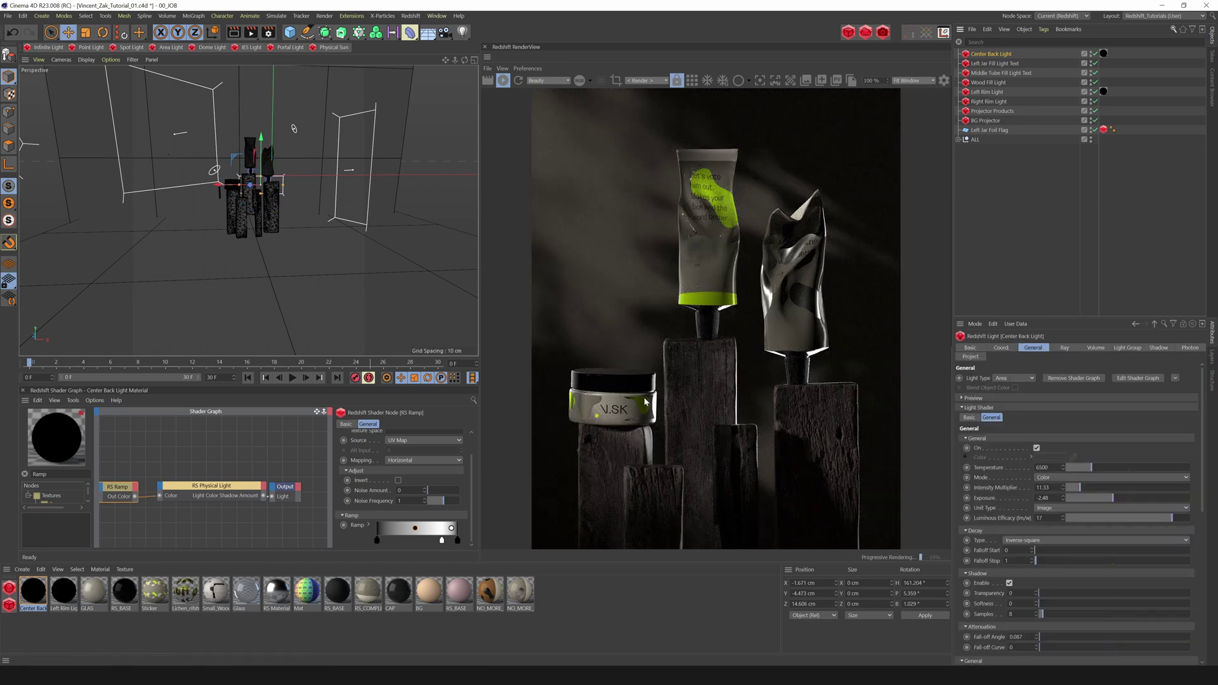
pyautogui.moveTo(1108, 503)
pyautogui.mouseDown()
pyautogui.moveTo(1071, 491)
pyautogui.moveTo(1108, 502)
pyautogui.mouseUp()
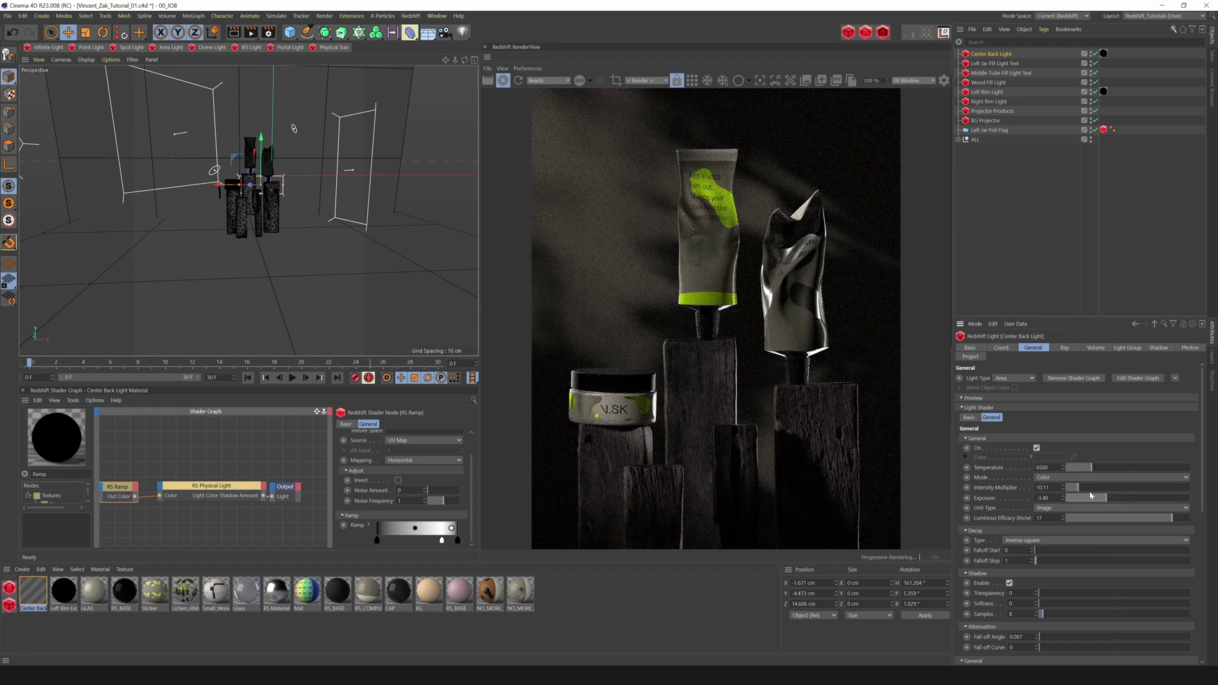
# Step: Move the Center Back Light farther behind the products to about X 0.3, Y -5.2, Z 21.8 cm and tilt it to about P 5.1°
pyautogui.moveTo(219, 185); pyautogui.dragTo(222, 185)
pyautogui.moveTo(465, 59); pyautogui.dragTo(385, 126)
pyautogui.moveTo(244, 206); pyautogui.dragTo(267, 203)
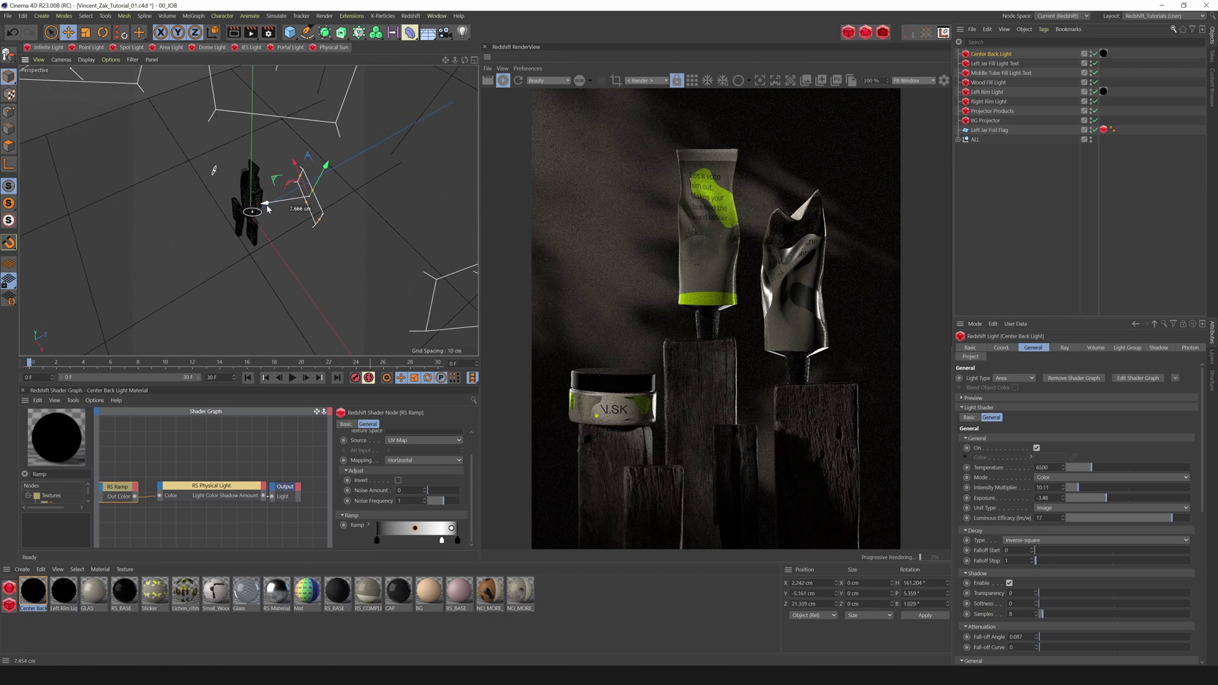
pyautogui.moveTo(294, 164); pyautogui.dragTo(302, 189)
pyautogui.press('r')
pyautogui.moveTo(307, 189)
pyautogui.mouseDown()
pyautogui.moveTo(290, 193)
pyautogui.moveTo(304, 186)
pyautogui.mouseUp()
pyautogui.press('e')
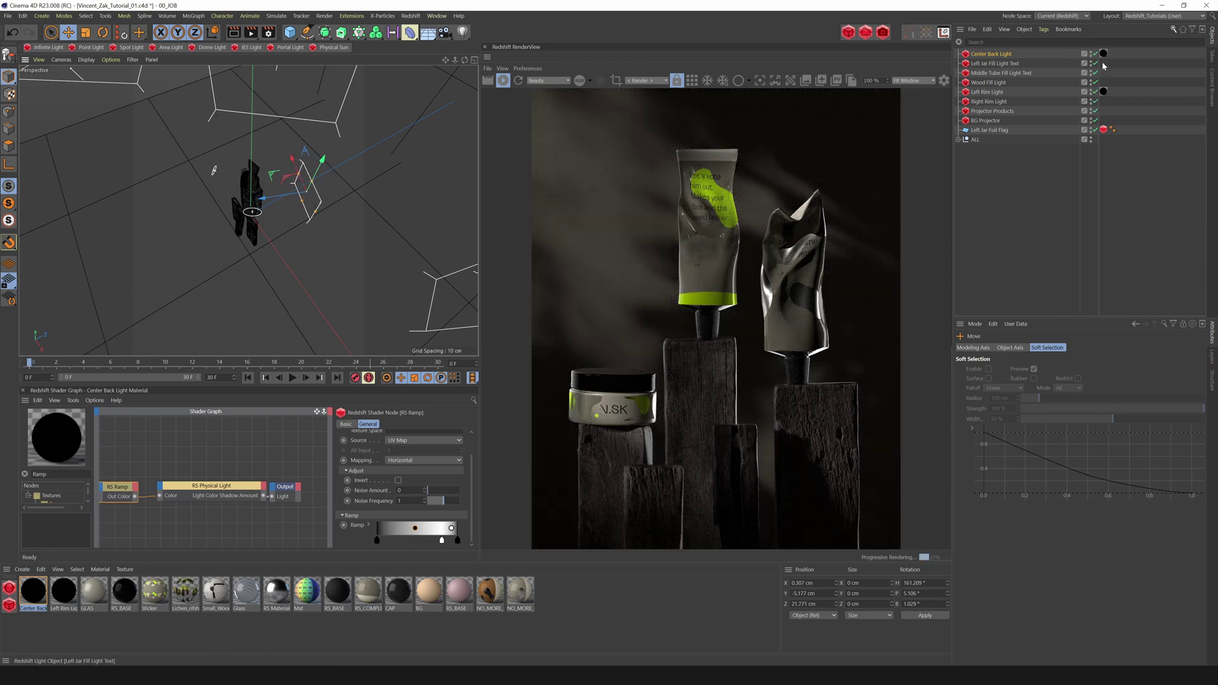
# Step: With all other lights and the foil flag disabled, rotate the Center Back Light to about H 185°, B -1.1° and move it to about X -1.2, Z 21.6 cm
pyautogui.moveTo(1095, 64); pyautogui.dragTo(1101, 82)
pyautogui.moveTo(1096, 129); pyautogui.dragTo(1096, 131)
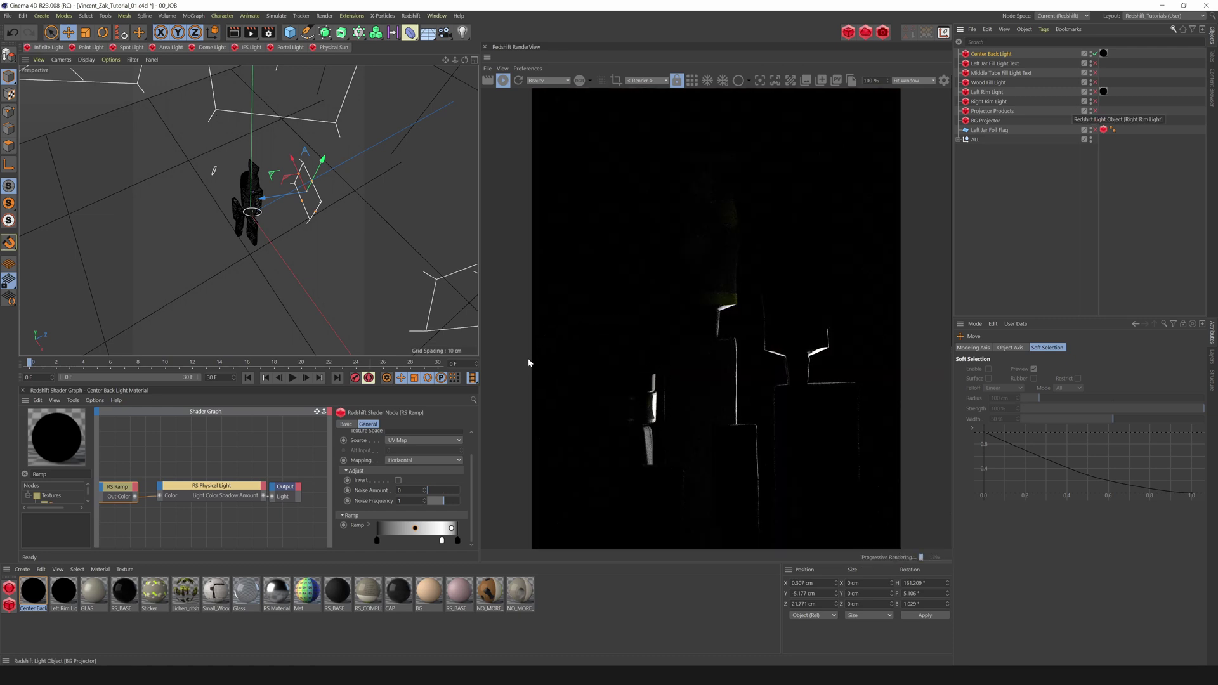
pyautogui.keyDown('alt'); pyautogui.moveTo(364, 149); pyautogui.dragTo(531, 105); pyautogui.keyUp('alt')
pyautogui.press('r')
pyautogui.moveTo(245, 163); pyautogui.dragTo(274, 136)
pyautogui.press('e')
pyautogui.moveTo(201, 139); pyautogui.dragTo(205, 139)
# Step: Center the ramp's white knot between black knots, and re-enable all other lights and the foil flag
pyautogui.moveTo(443, 540)
pyautogui.mouseDown()
pyautogui.moveTo(381, 543)
pyautogui.moveTo(412, 546)
pyautogui.moveTo(406, 529)
pyautogui.moveTo(446, 544)
pyautogui.mouseUp()
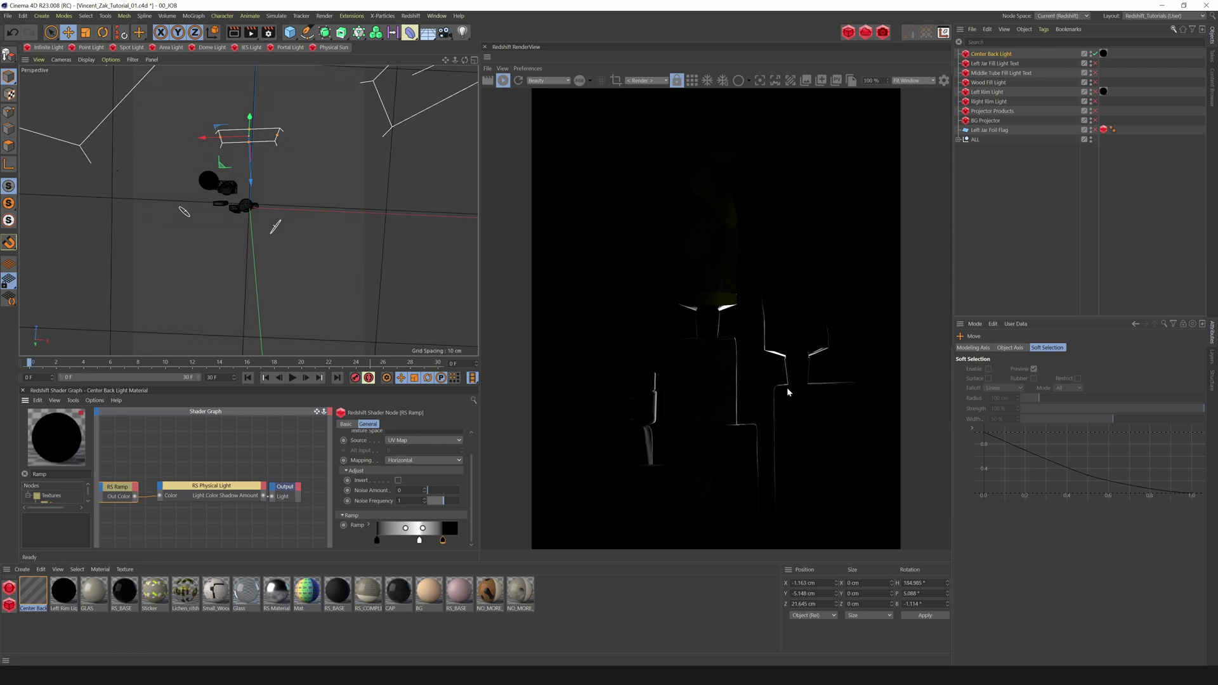
pyautogui.moveTo(1095, 103); pyautogui.dragTo(1095, 131)
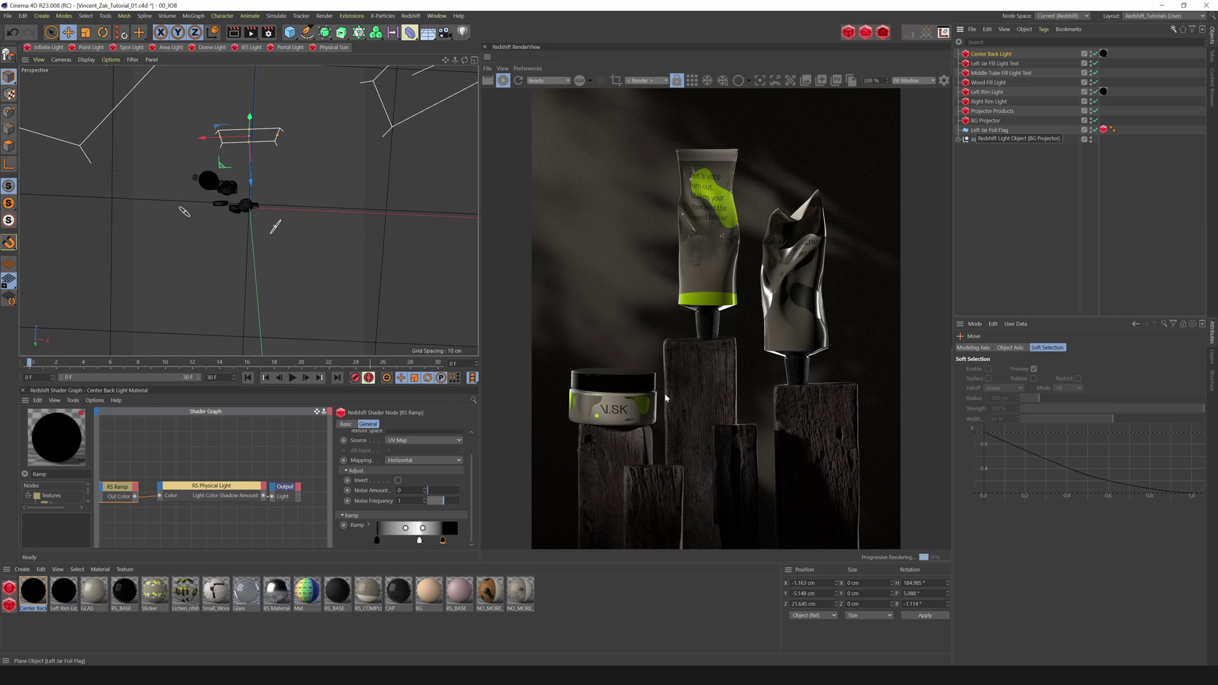
# Step: Move the Center Back Light to about X -1.9, Z 23.5 cm, lower its intensity to about 3.2 and shift the ramp's end black knot outward
pyautogui.moveTo(250, 183); pyautogui.dragTo(250, 177)
pyautogui.moveTo(249, 112); pyautogui.dragTo(250, 111)
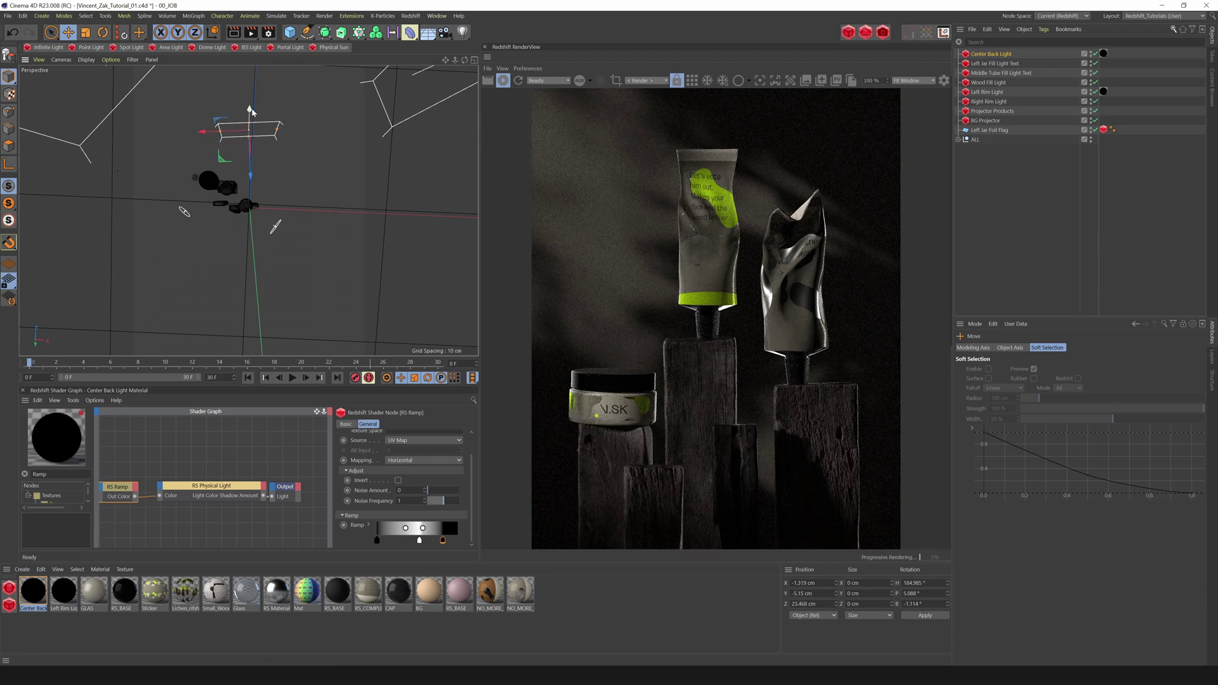
pyautogui.moveTo(1077, 492); pyautogui.dragTo(1072, 490)
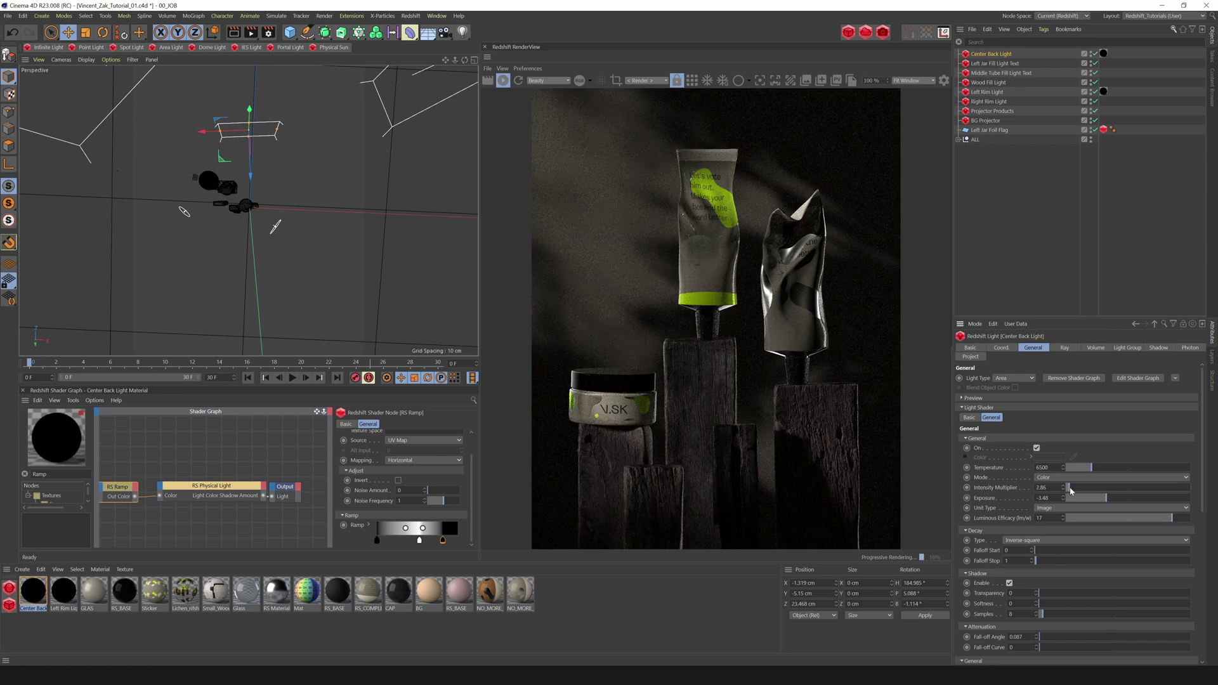
pyautogui.moveTo(443, 542); pyautogui.dragTo(448, 545)
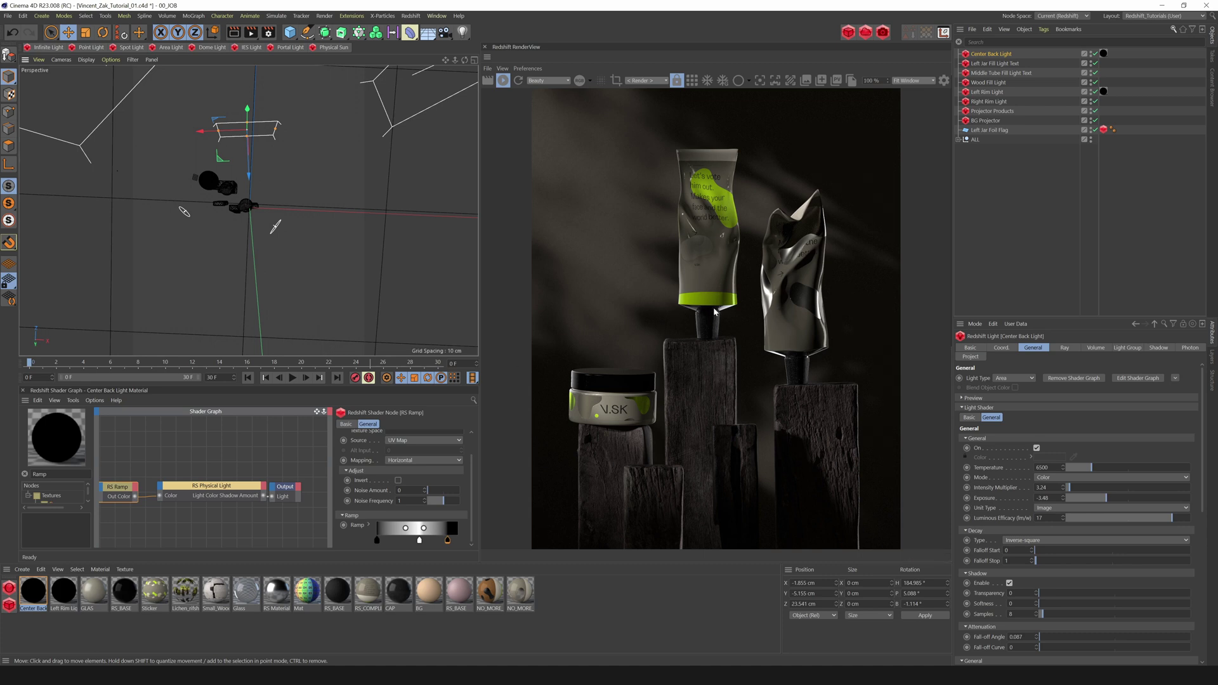
# Step: Add a plane and scale it down to about 9.3 by 20 cm
pyautogui.click(290, 32)
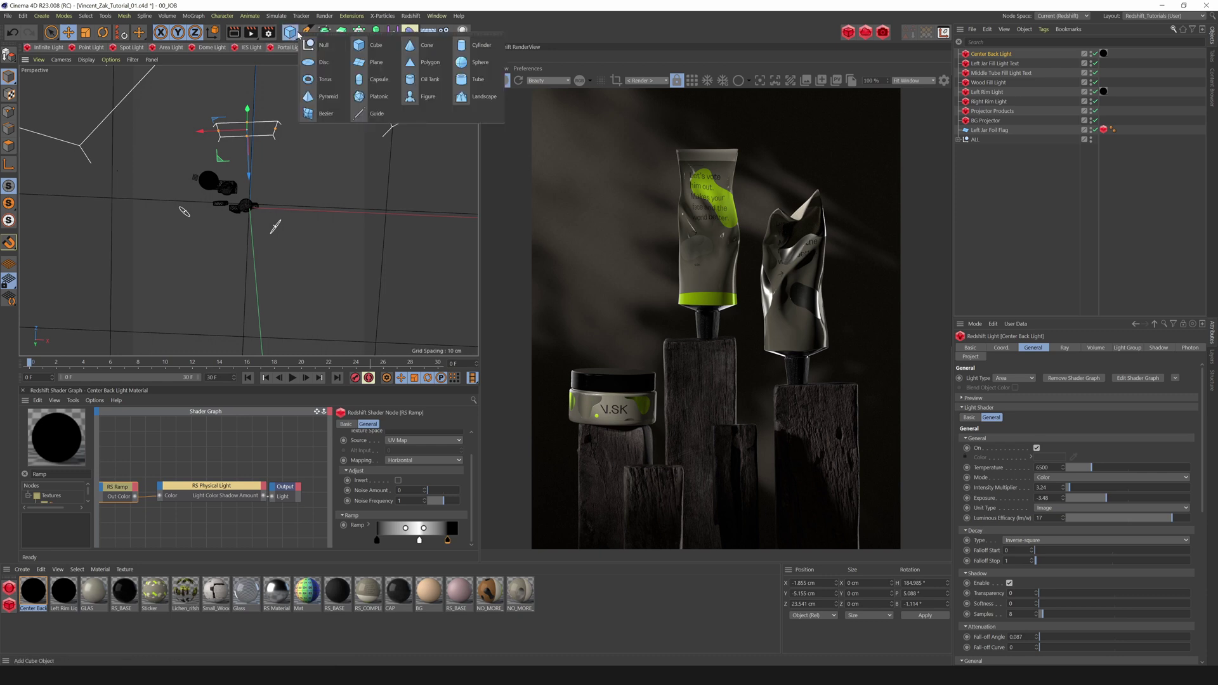
pyautogui.click(362, 65)
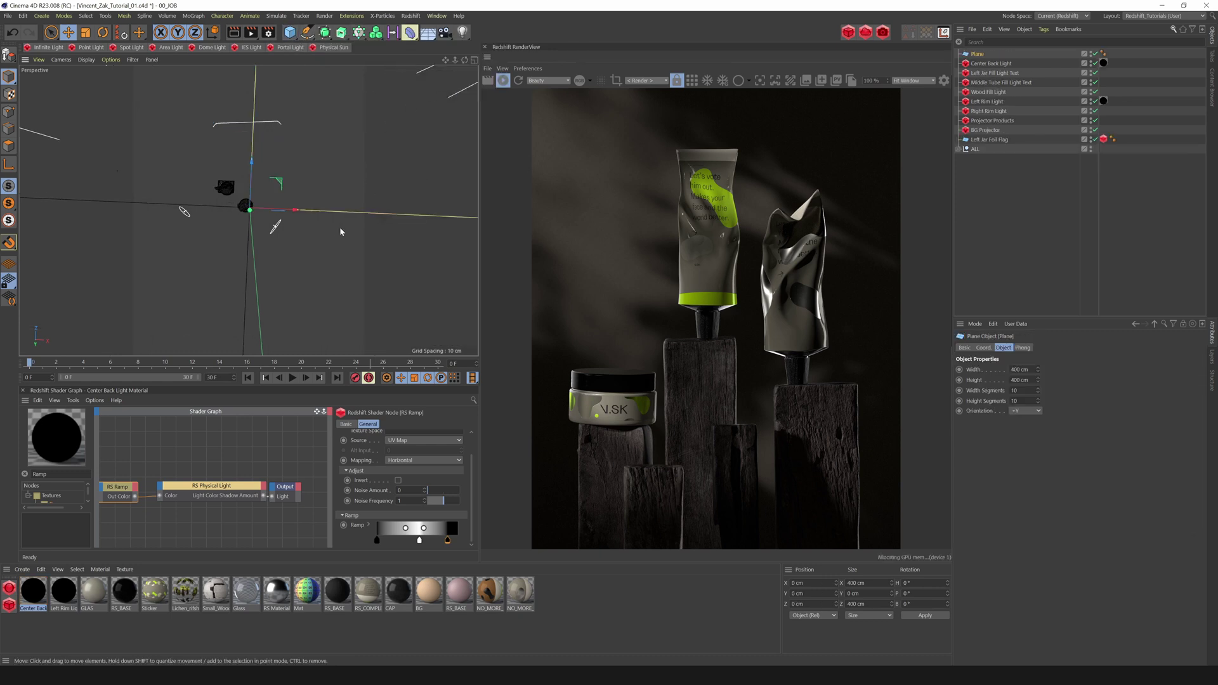
pyautogui.press('t')
pyautogui.moveTo(353, 184); pyautogui.dragTo(68, 205)
pyautogui.moveTo(251, 192); pyautogui.dragTo(248, 177)
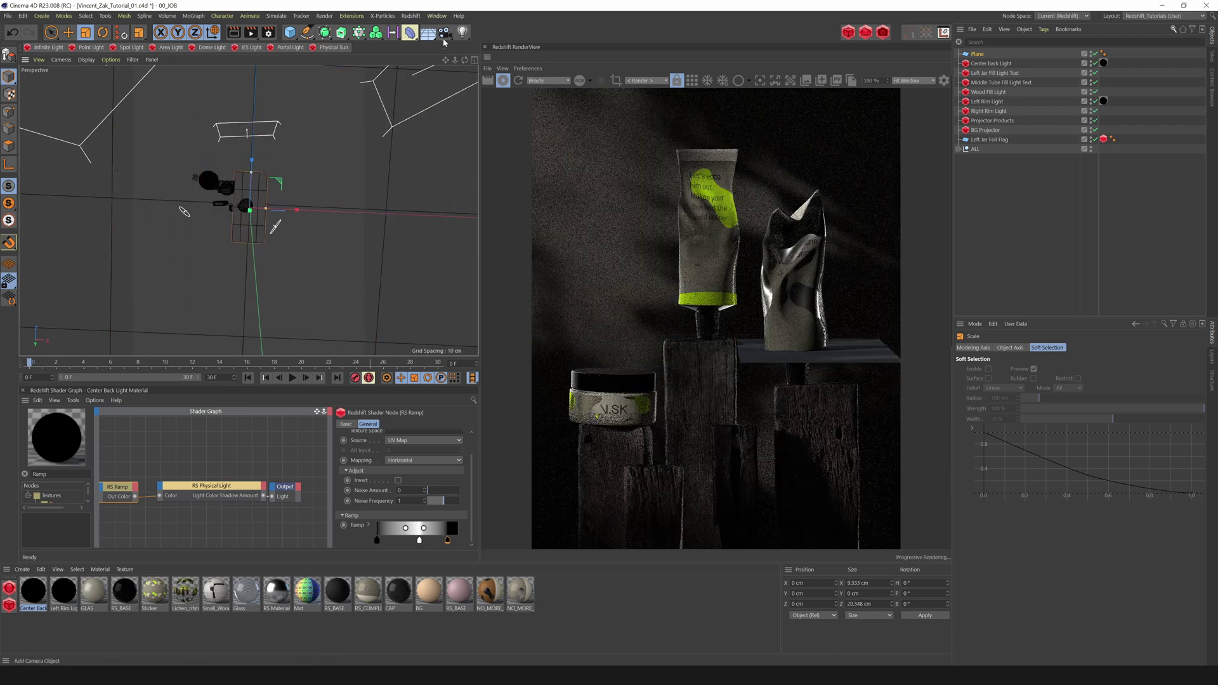
# Step: Lower the plane beneath the crushed tube to about Y -2.2 cm
pyautogui.moveTo(466, 60); pyautogui.dragTo(460, 2)
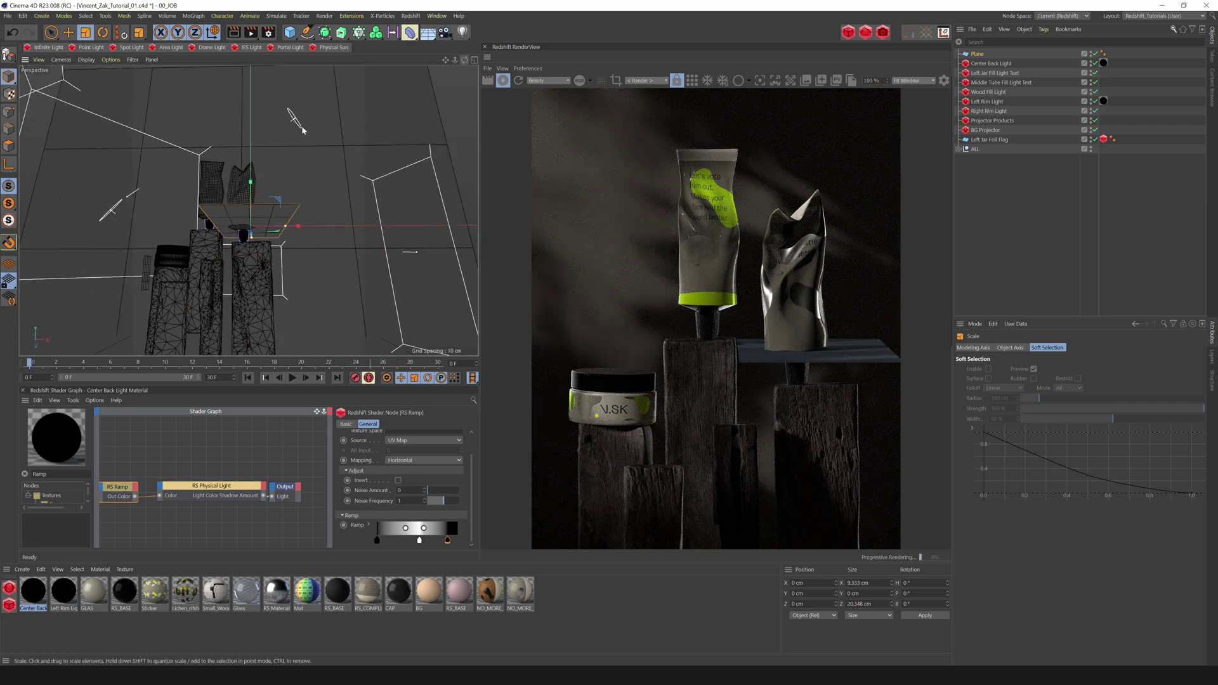
pyautogui.press('e')
pyautogui.moveTo(250, 189); pyautogui.dragTo(250, 205)
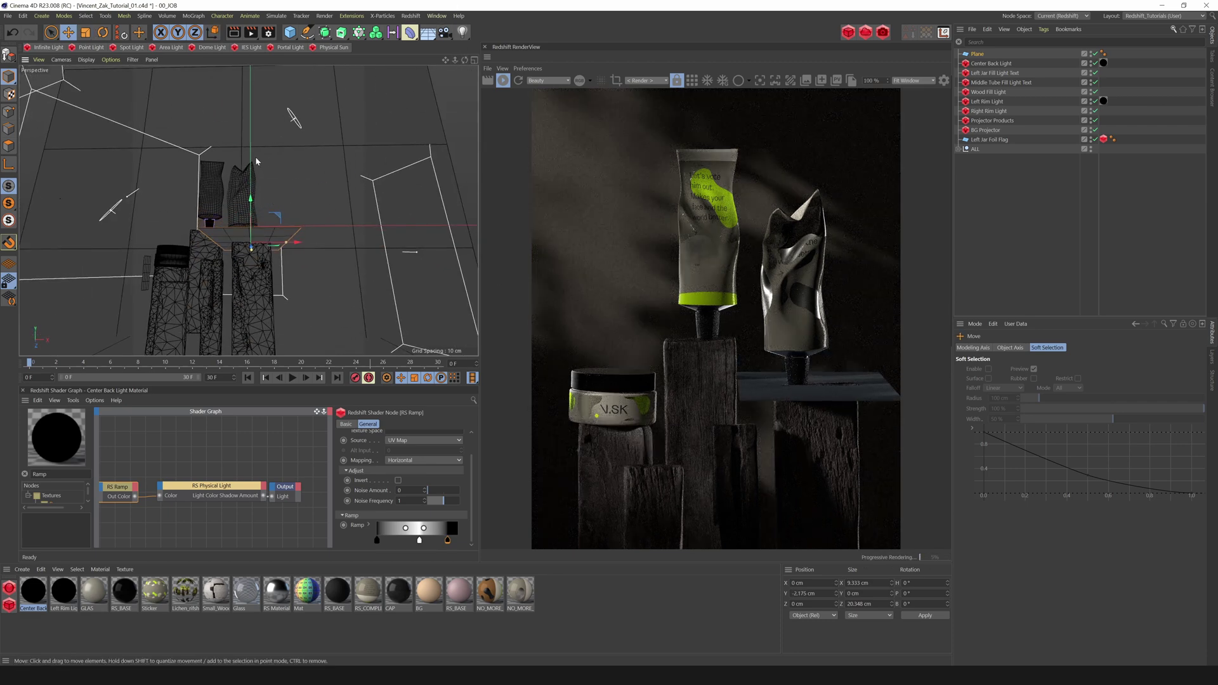
# Step: Move the plane to about Y -1.4, Z -2.8 cm, tilt its pitch to about -14.9° and give it a Redshift Object tag
pyautogui.moveTo(465, 61); pyautogui.dragTo(435, 97)
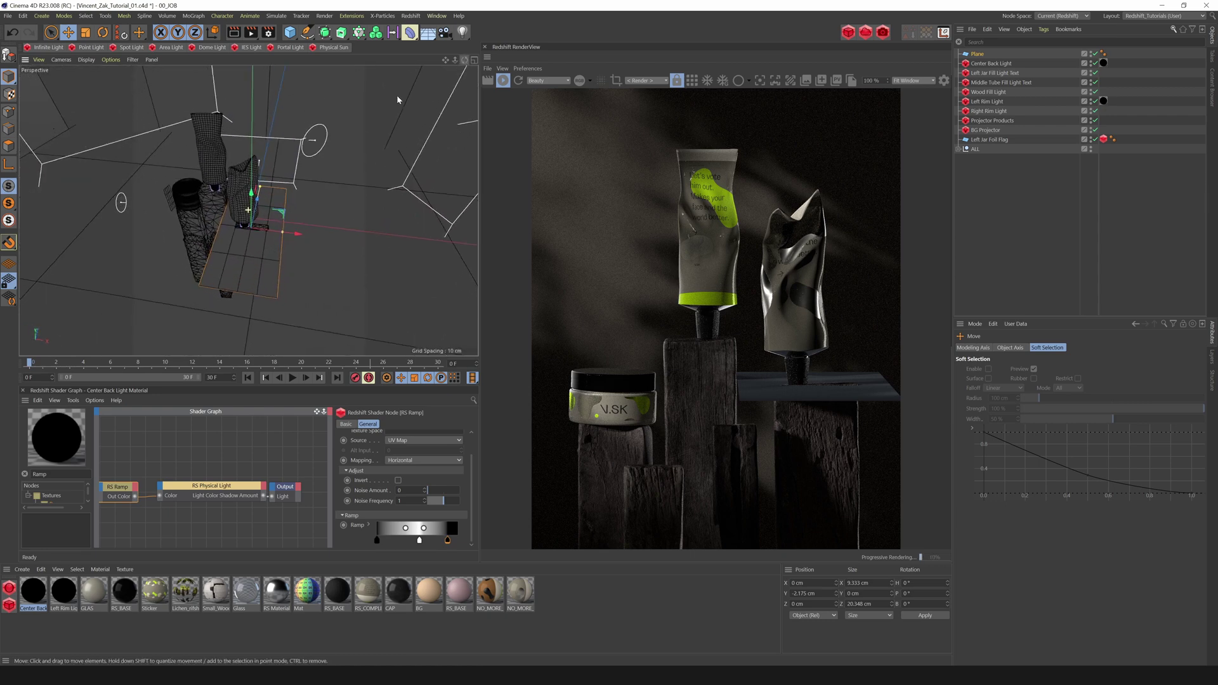
pyautogui.moveTo(257, 200); pyautogui.dragTo(247, 229)
pyautogui.press('r')
pyautogui.press('e')
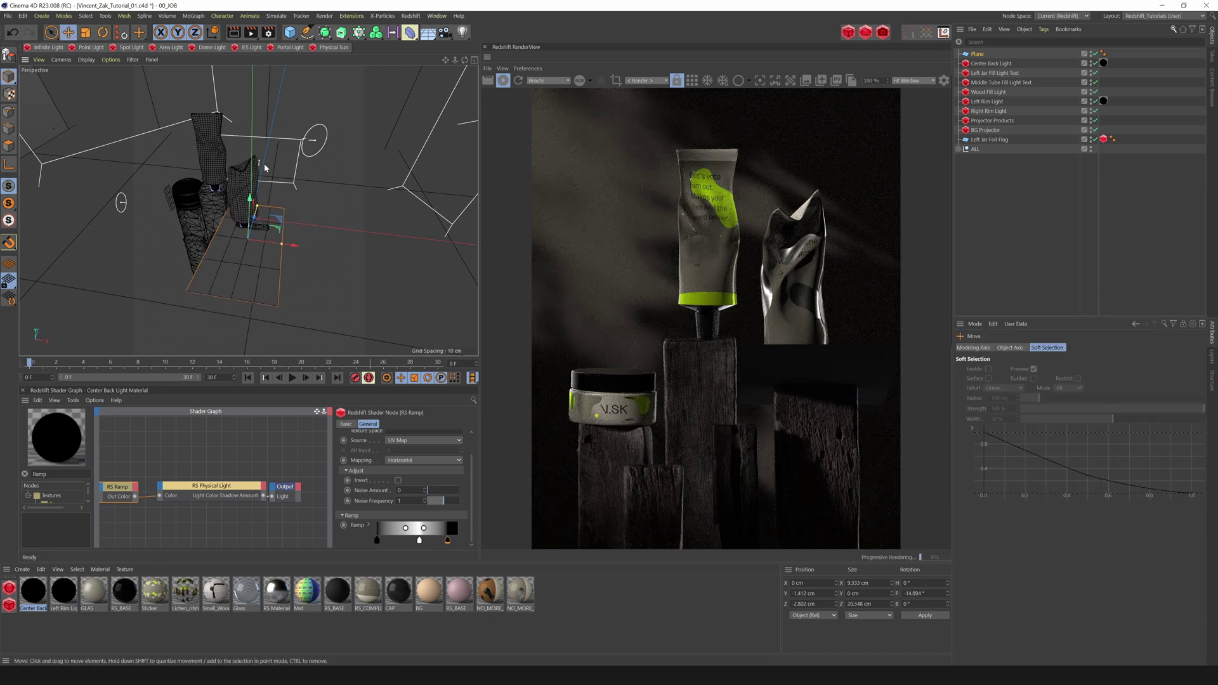
pyautogui.moveTo(1111, 66); pyautogui.dragTo(1112, 54)
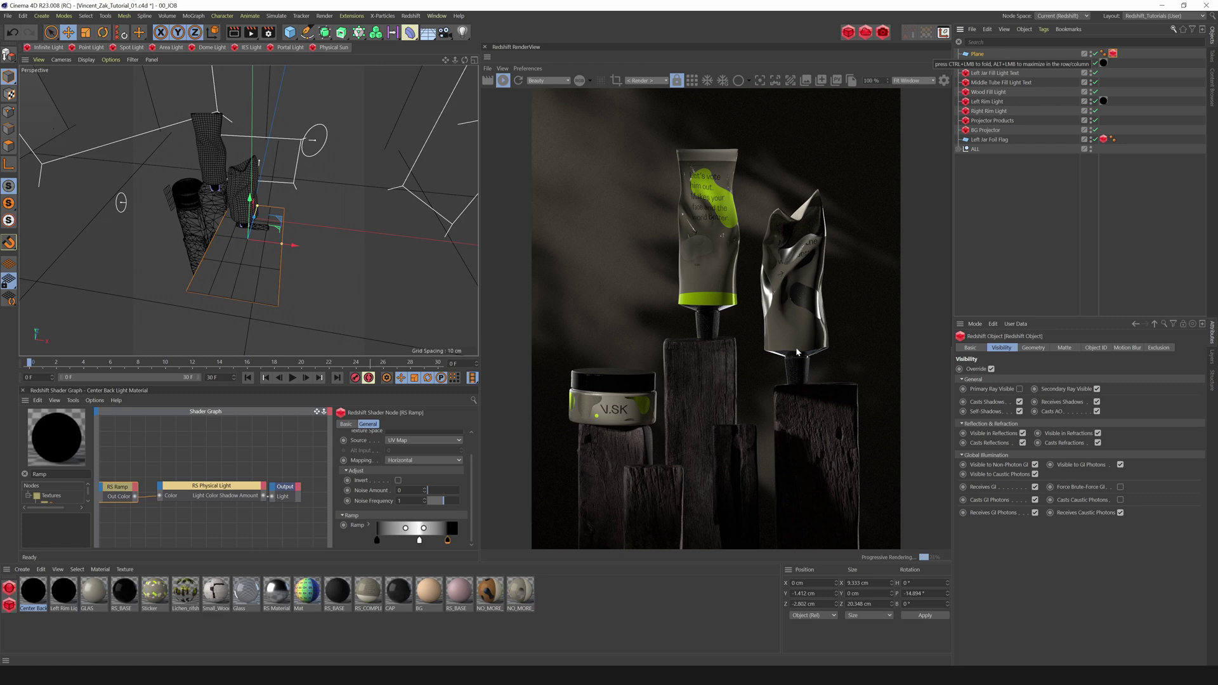
# Step: Create a Redshift material with a Ramp node wired into its output surface and apply it to the plane
pyautogui.click(9, 588)
pyautogui.moveTo(29, 590)
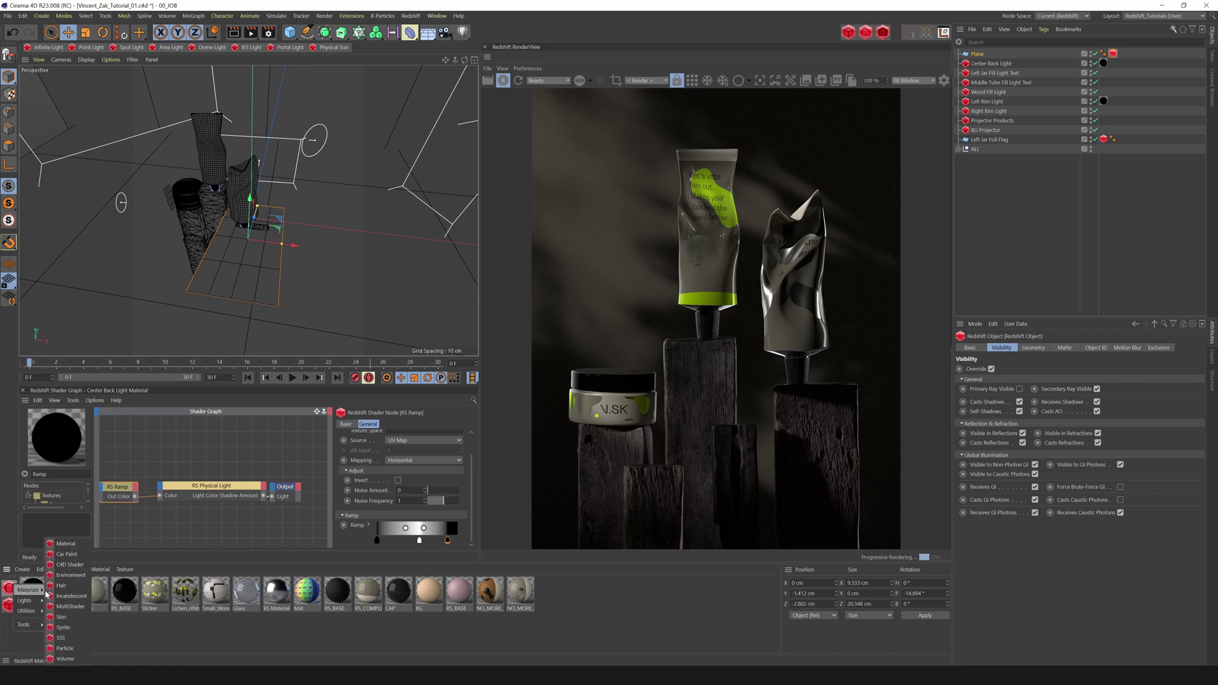
pyautogui.click(65, 544)
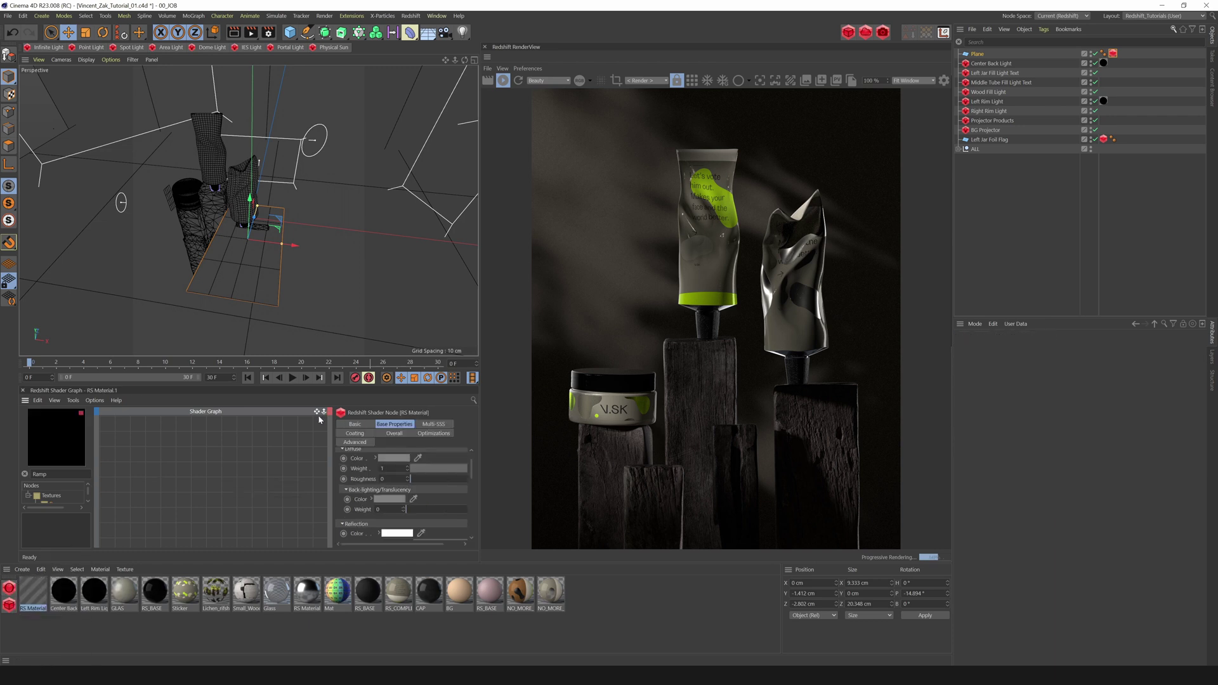
pyautogui.moveTo(48, 505); pyautogui.dragTo(132, 480)
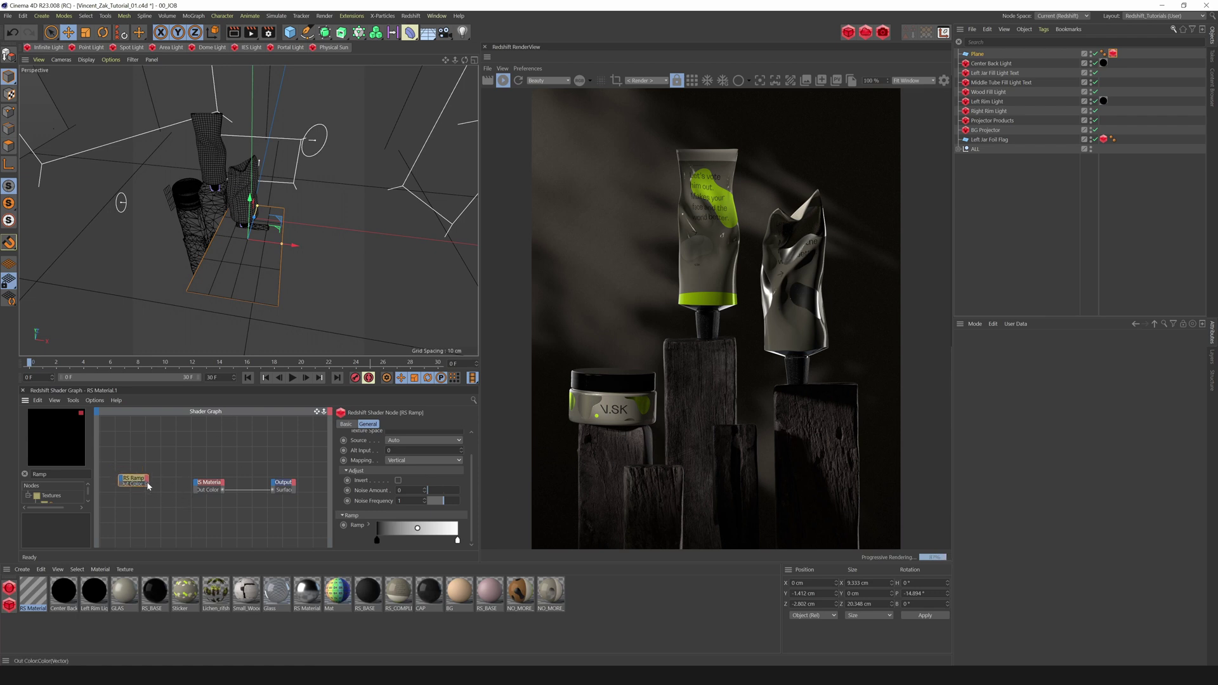
pyautogui.press('o')
pyautogui.moveTo(141, 478); pyautogui.dragTo(147, 479)
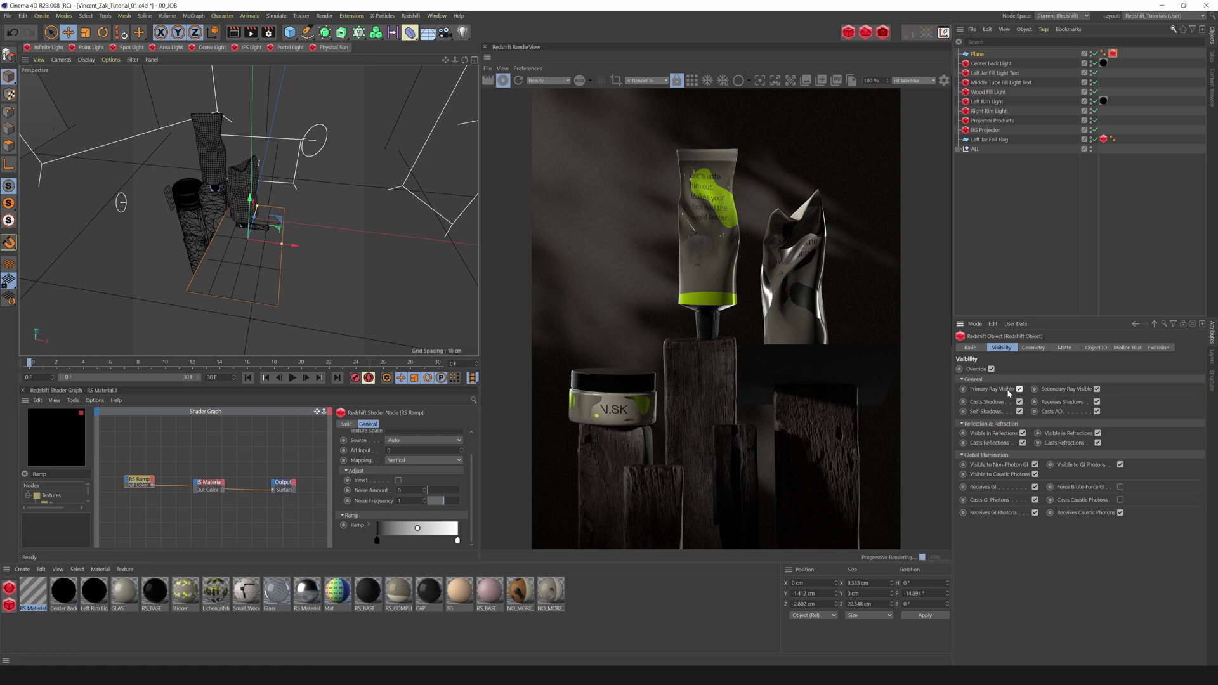
pyautogui.moveTo(39, 605); pyautogui.dragTo(977, 56)
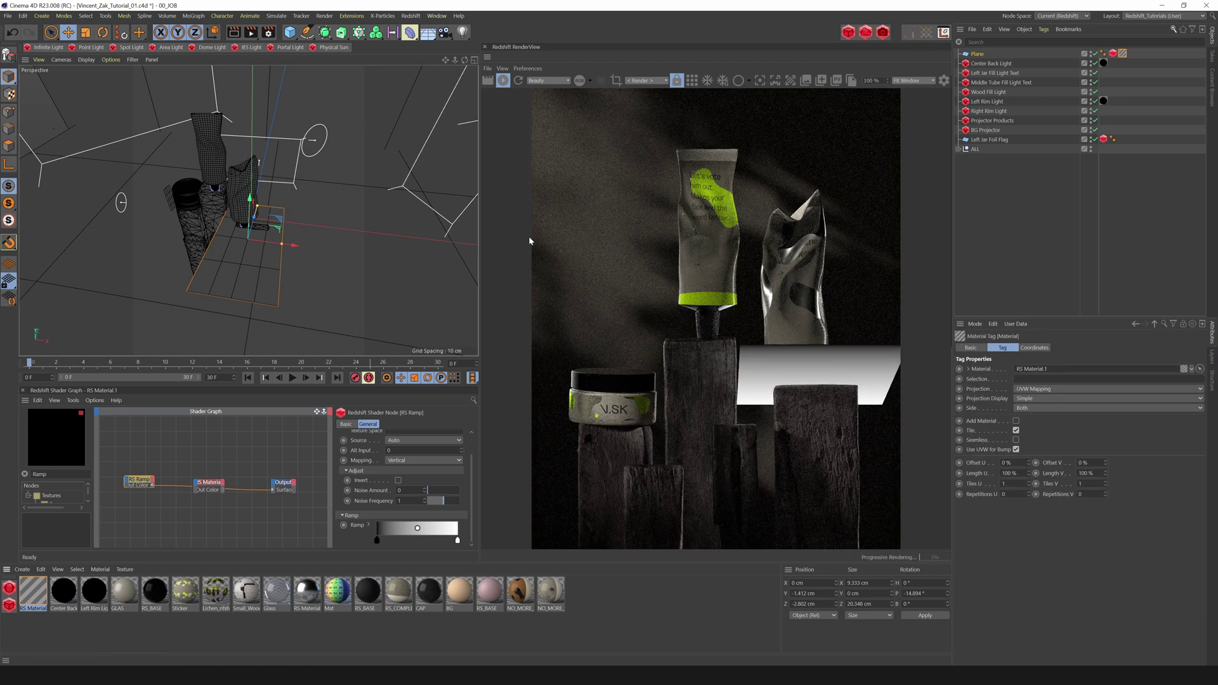
# Step: Set the ramp's mapping to Horizontal and arrange its knots as black at both ends with white in the centre
pyautogui.click(407, 461)
pyautogui.click(415, 481)
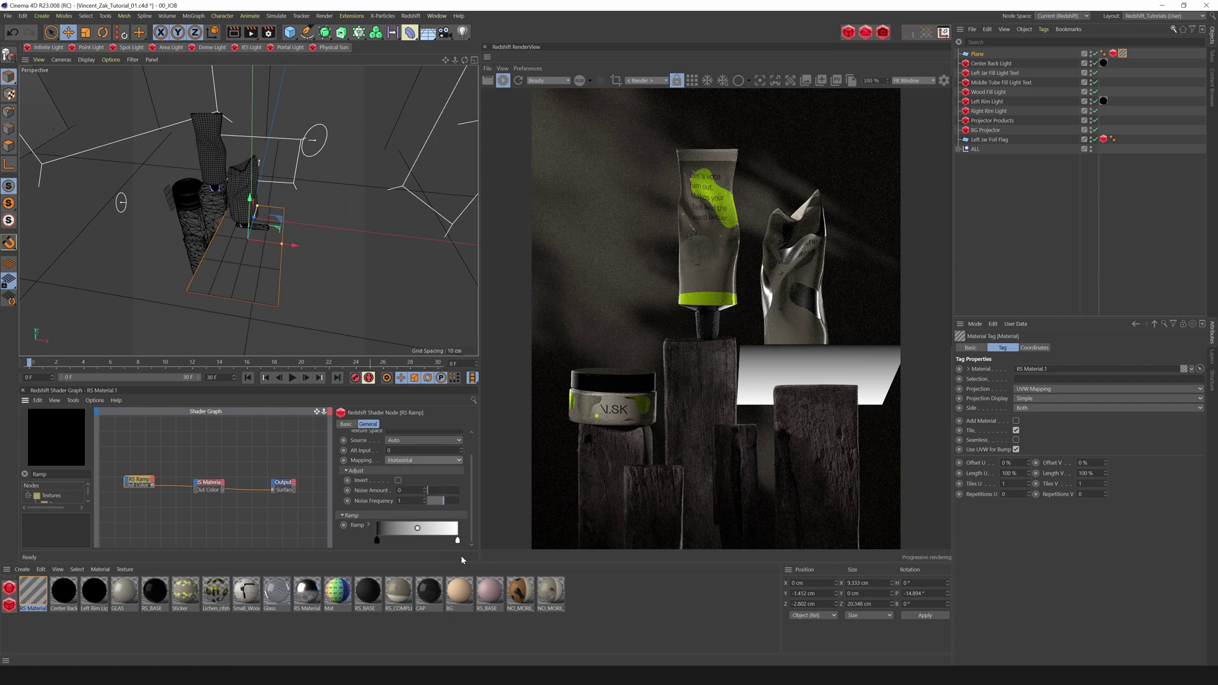
pyautogui.moveTo(458, 542)
pyautogui.mouseDown()
pyautogui.moveTo(385, 543)
pyautogui.moveTo(465, 544)
pyautogui.mouseUp()
pyautogui.moveTo(385, 543)
pyautogui.mouseDown()
pyautogui.moveTo(368, 544)
pyautogui.moveTo(383, 543)
pyautogui.mouseUp()
pyautogui.moveTo(458, 543); pyautogui.dragTo(411, 531)
pyautogui.moveTo(432, 530)
pyautogui.mouseDown()
pyautogui.moveTo(405, 530)
pyautogui.moveTo(427, 531)
pyautogui.mouseUp()
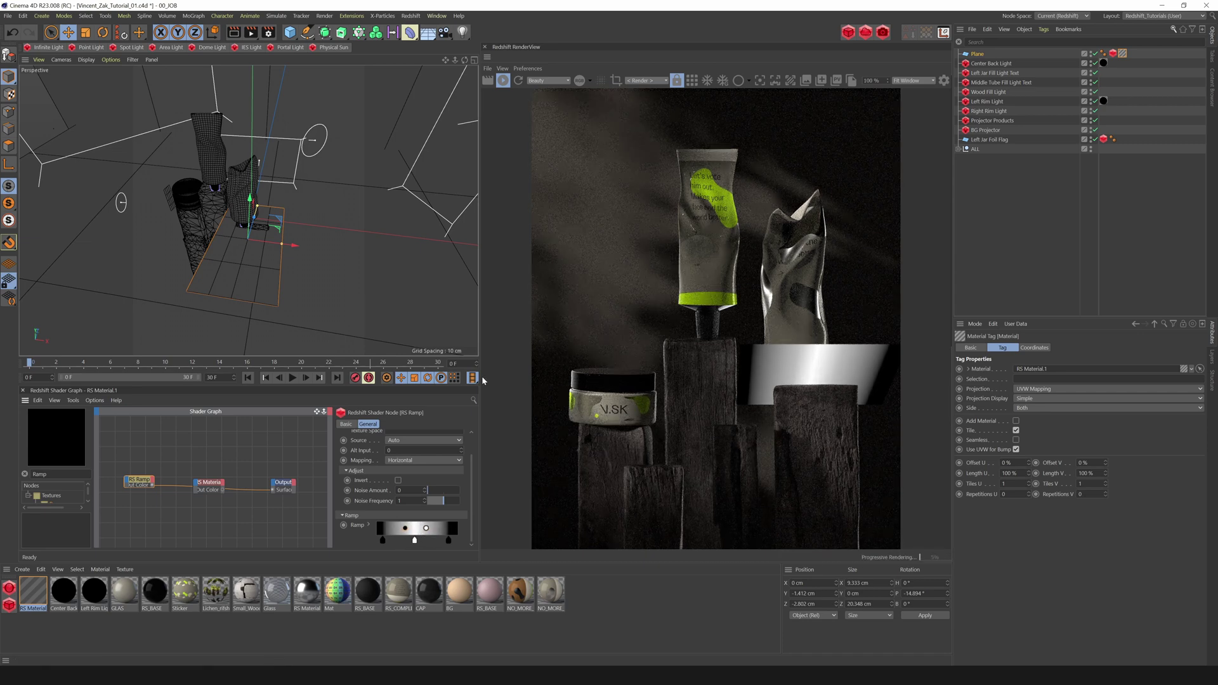
# Step: Route the ramp into the RS Material's Diffuse Color and connect the material node to the output surface
pyautogui.click(152, 486)
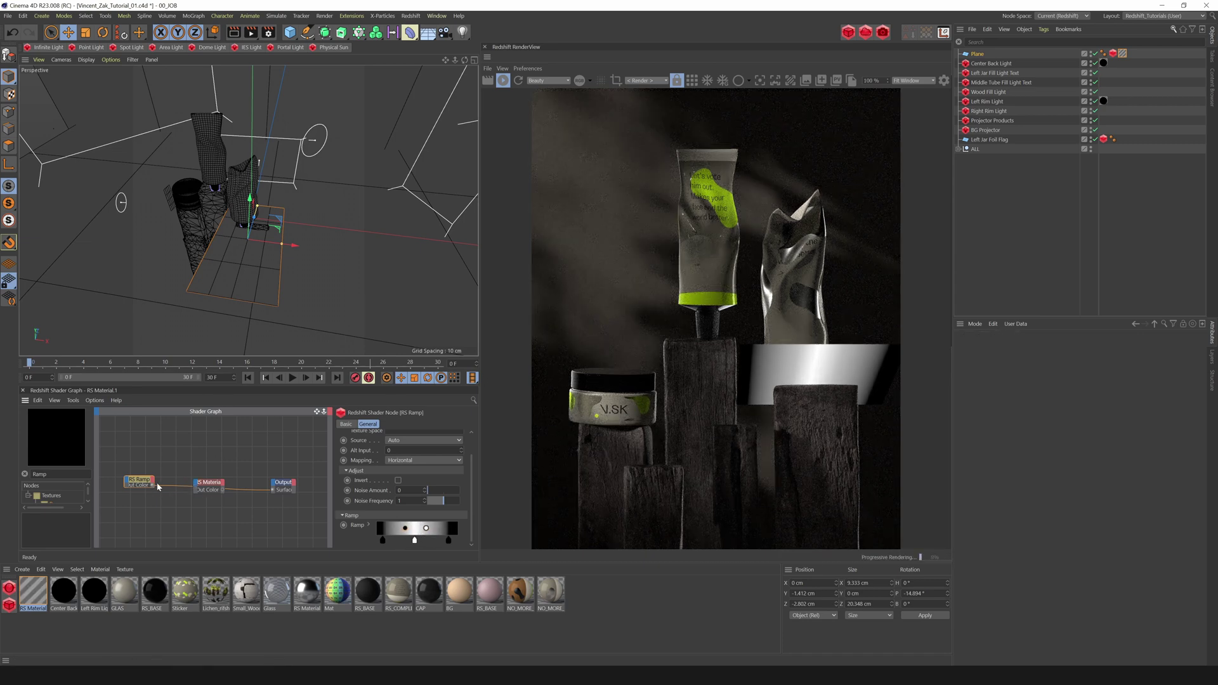
pyautogui.moveTo(152, 486); pyautogui.dragTo(196, 484)
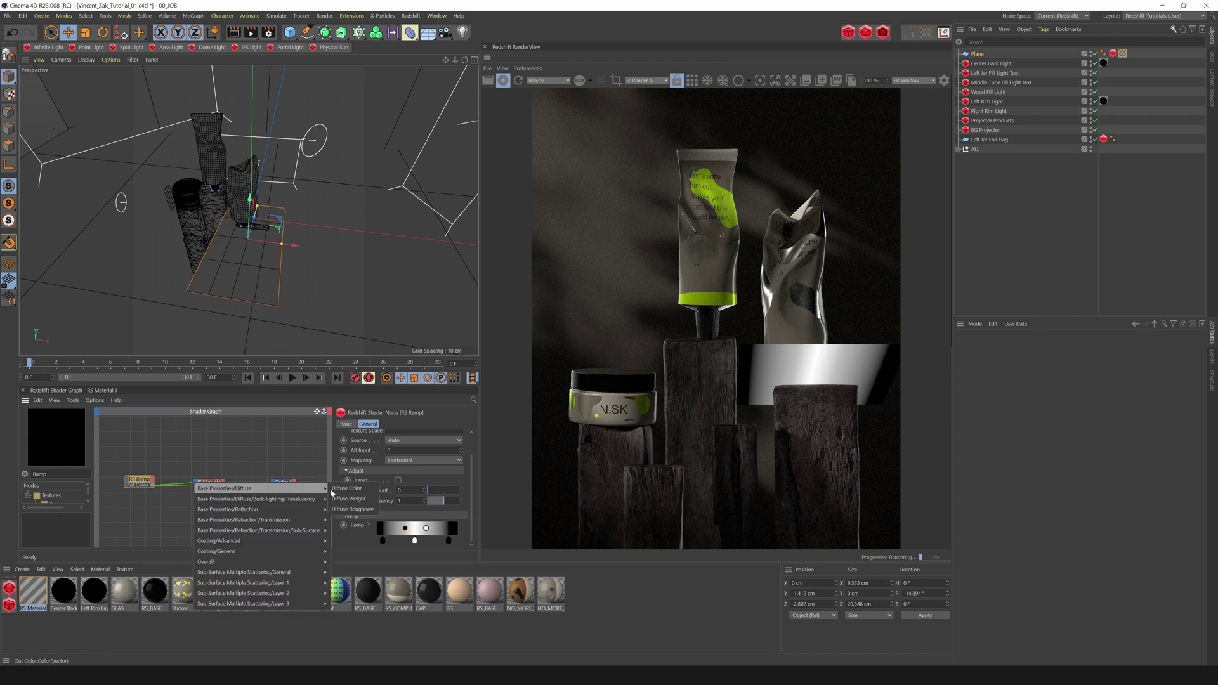
pyautogui.click(347, 489)
pyautogui.moveTo(273, 492); pyautogui.dragTo(228, 476)
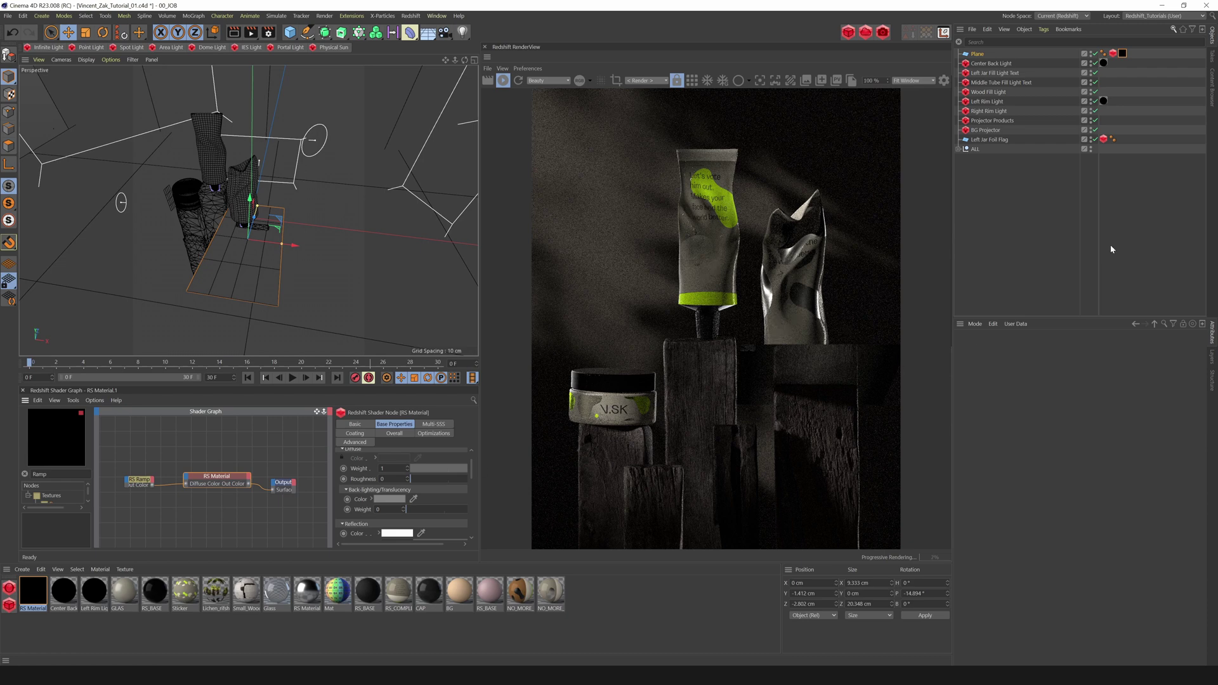
# Step: Turn off the plane's primary ray visibility and shadow casting, narrow it to about 4.8 cm and turn its heading to about -3.7°
pyautogui.click(1113, 53)
pyautogui.click(1020, 390)
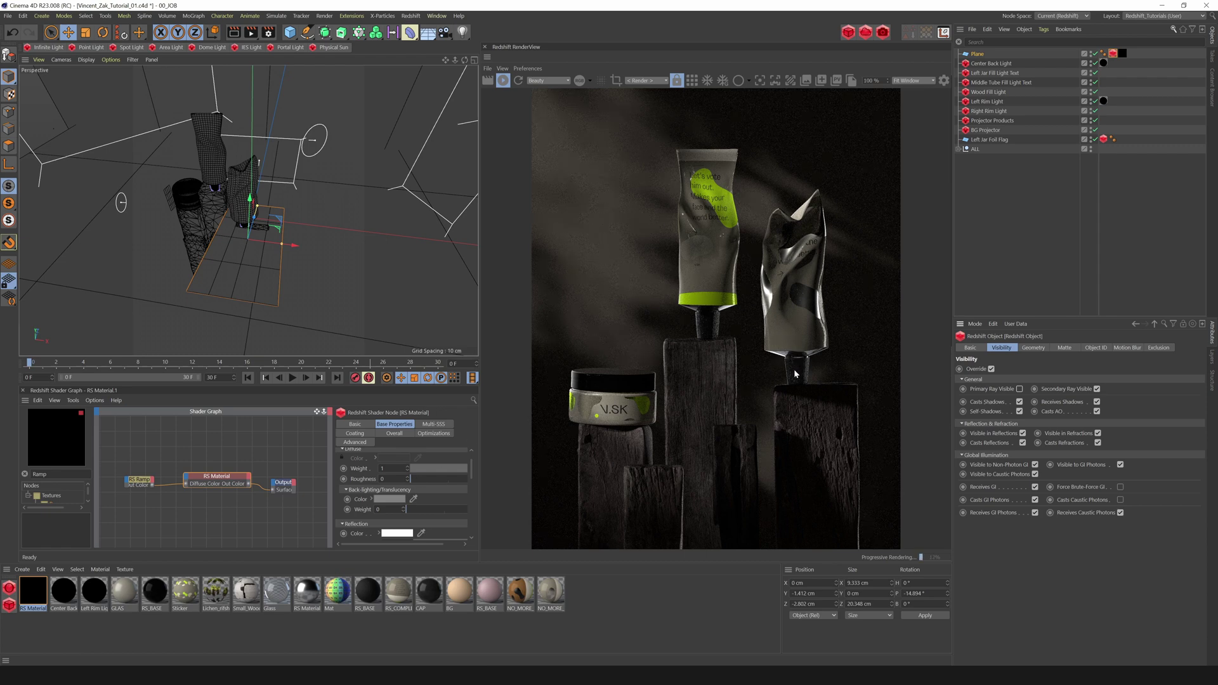
pyautogui.moveTo(282, 244); pyautogui.dragTo(263, 243)
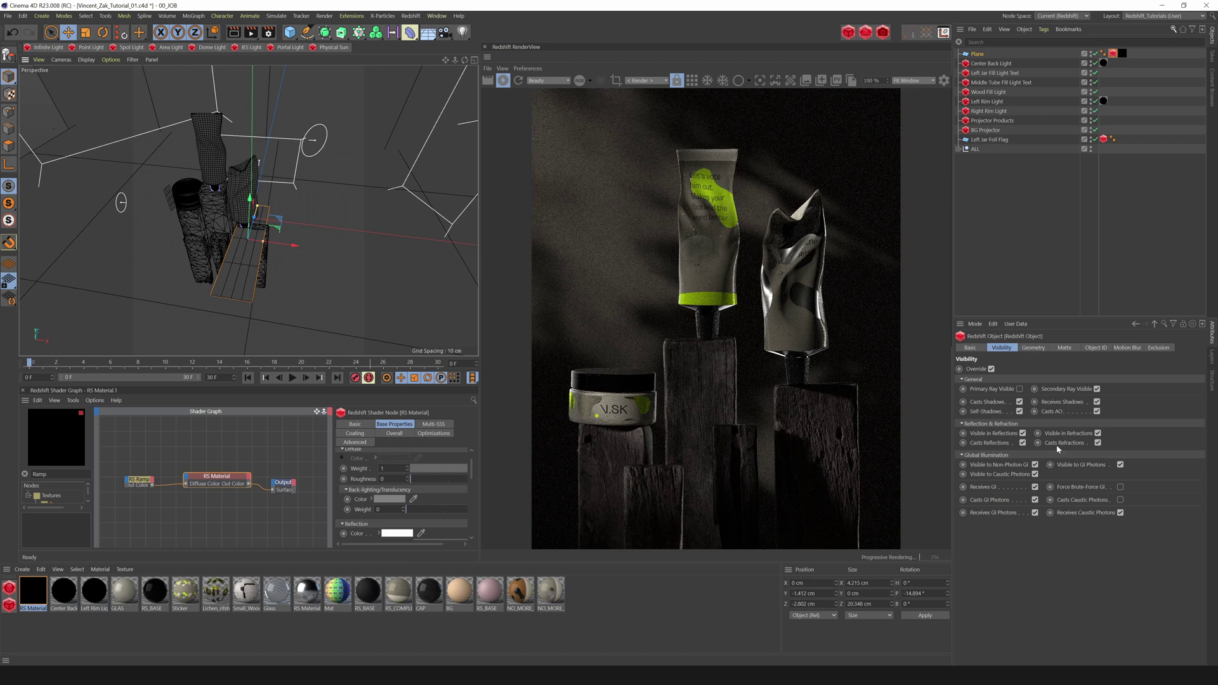
pyautogui.click(1020, 402)
pyautogui.moveTo(278, 243)
pyautogui.mouseDown()
pyautogui.moveTo(249, 259)
pyautogui.moveTo(263, 243)
pyautogui.mouseUp()
pyautogui.press('r')
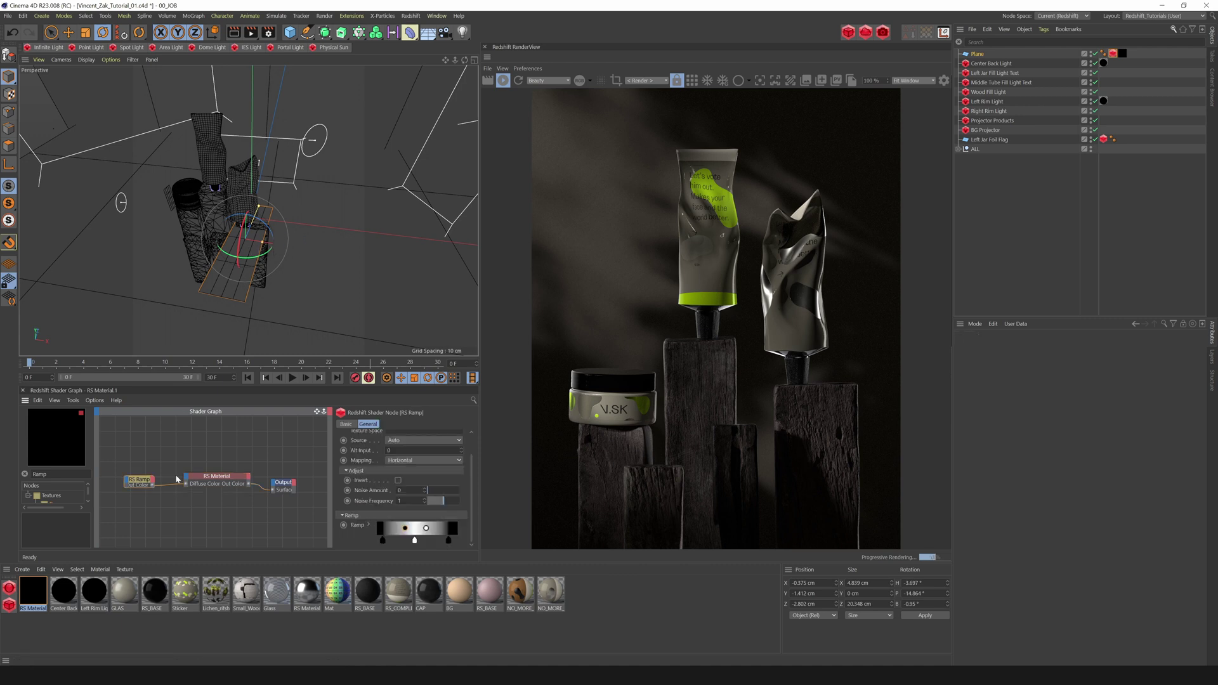
# Step: Darken the ramp's white centre knot to a value of 63%
pyautogui.click(416, 540)
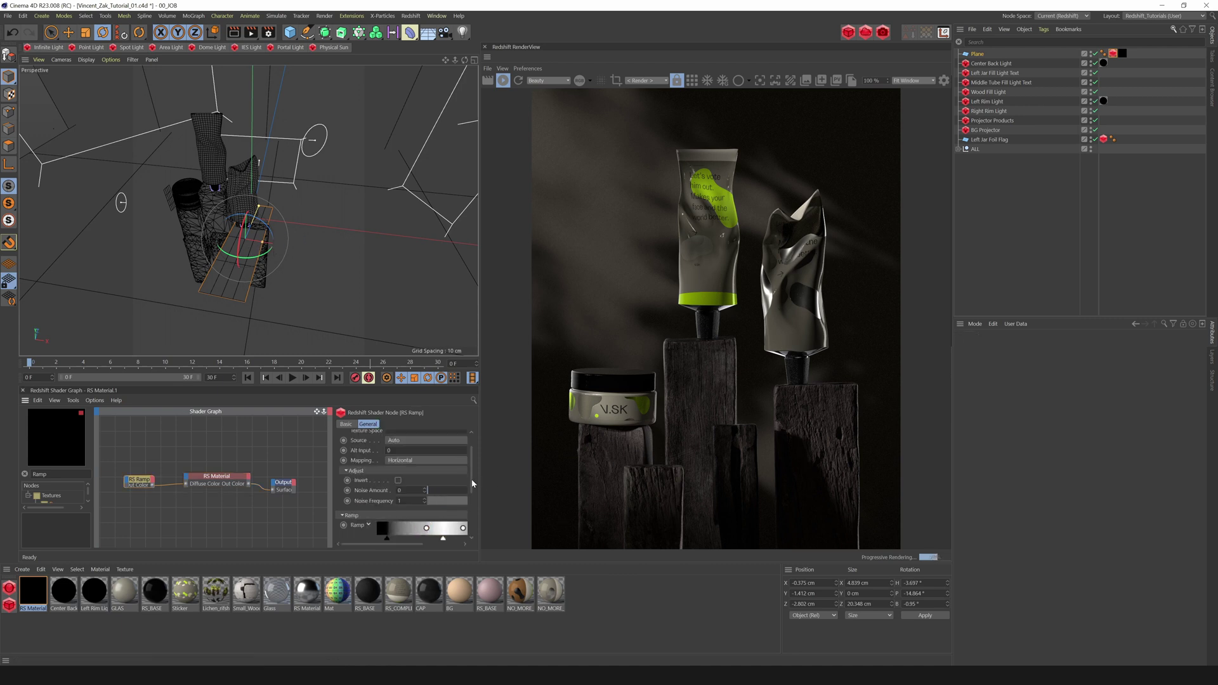
pyautogui.moveTo(472, 483); pyautogui.dragTo(474, 526)
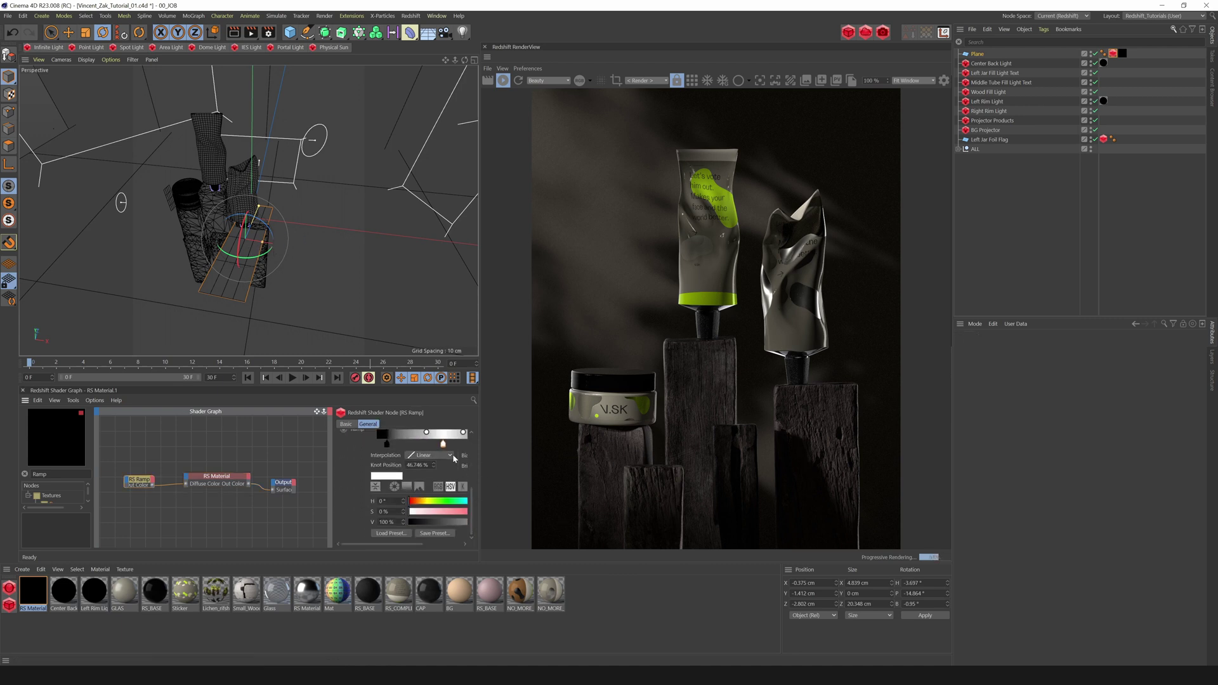
pyautogui.moveTo(332, 513); pyautogui.dragTo(243, 515)
pyautogui.moveTo(461, 530); pyautogui.dragTo(408, 529)
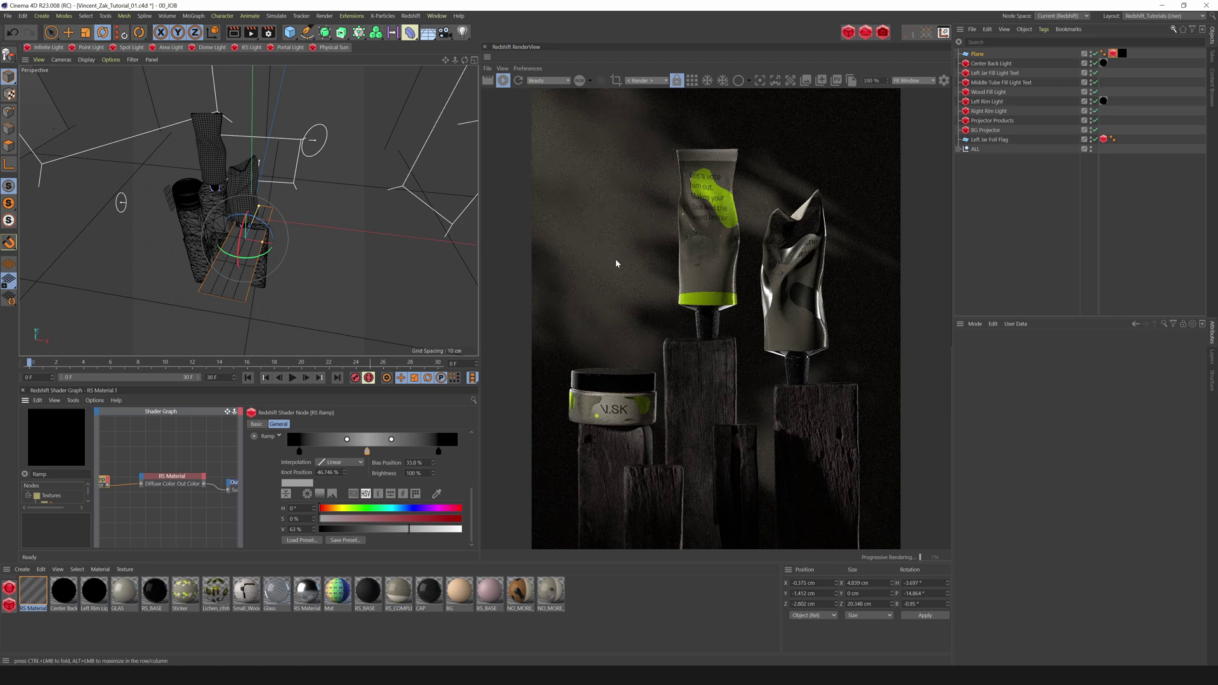
# Step: Rename the plane as Reflector Tube Right
pyautogui.click(977, 54)
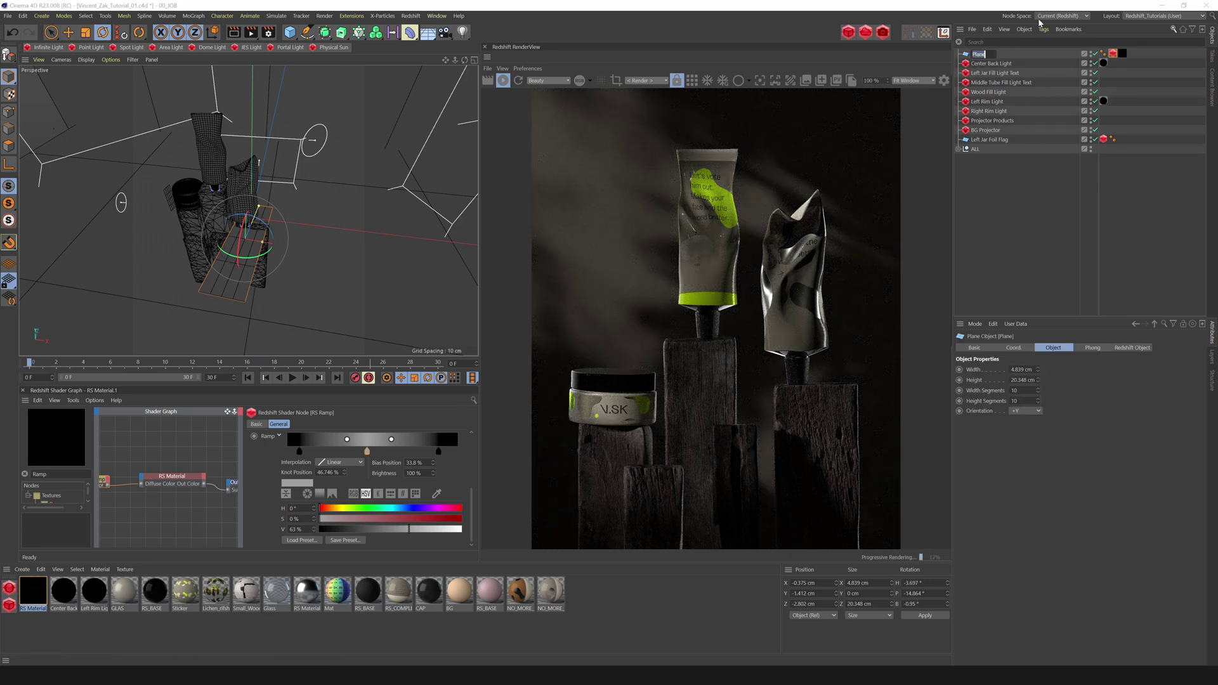
pyautogui.write('R')
pyautogui.write('eflector Tube')
pyautogui.write(' Right')
pyautogui.press('Return')
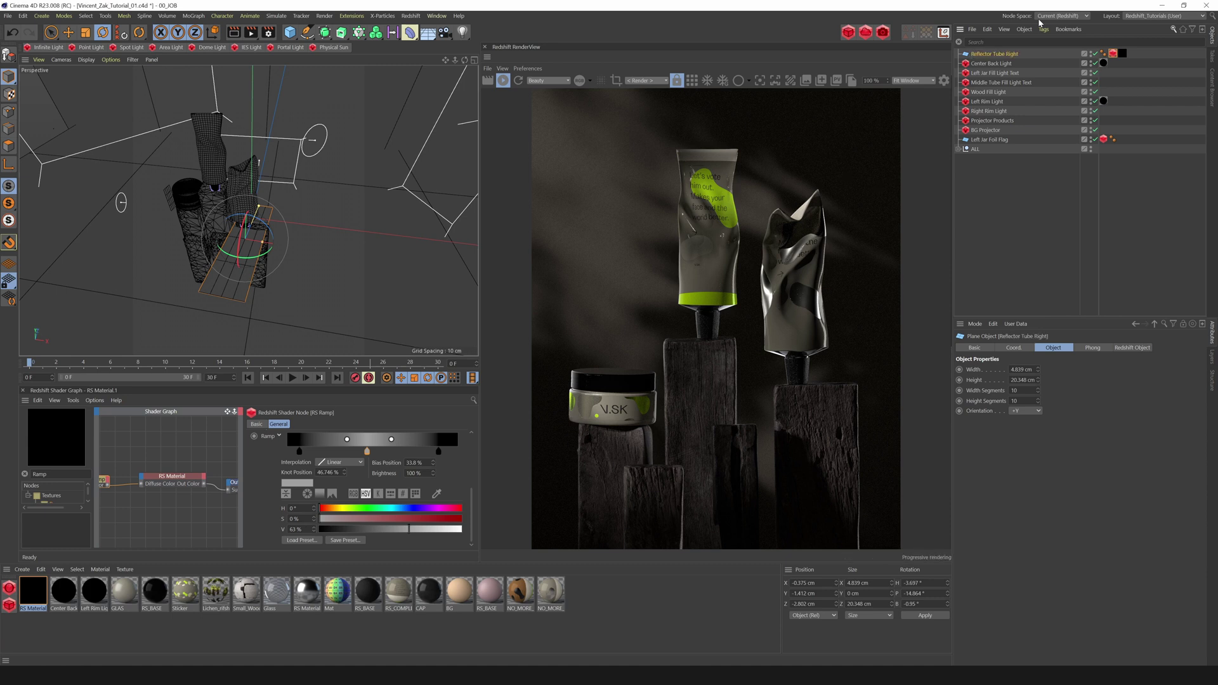
# Step: Duplicate the reflector plane and place the copy beneath the middle tube
pyautogui.press('e')
pyautogui.keyDown('ctrl'); pyautogui.moveTo(291, 248); pyautogui.dragTo(214, 179); pyautogui.keyUp('ctrl')
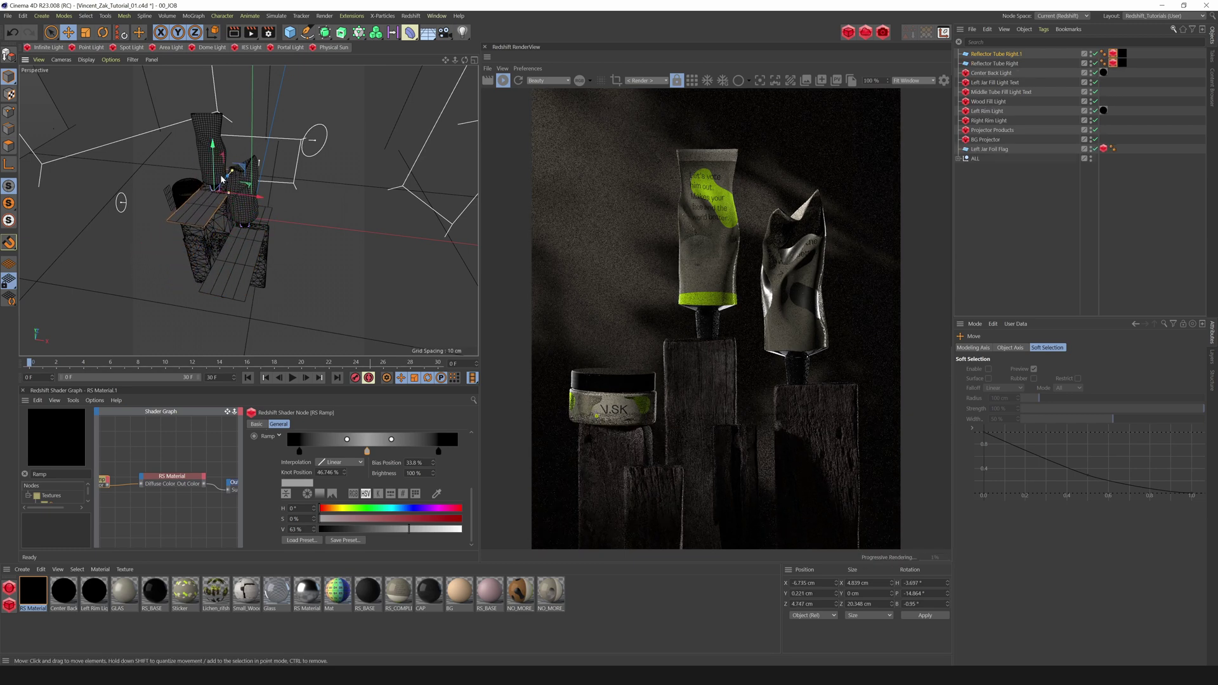
pyautogui.keyDown('alt'); pyautogui.moveTo(291, 212); pyautogui.dragTo(368, 178); pyautogui.keyUp('alt')
pyautogui.moveTo(179, 206); pyautogui.dragTo(177, 204)
# Step: Pitch the copied reflector to about -16.3°, widen it to about 7.5 cm, raise it to about Y 0.7 cm and compare it off and on
pyautogui.press('r')
pyautogui.moveTo(192, 212)
pyautogui.mouseDown()
pyautogui.moveTo(198, 222)
pyautogui.moveTo(162, 220)
pyautogui.moveTo(202, 224)
pyautogui.mouseUp()
pyautogui.press('e')
pyautogui.press('r')
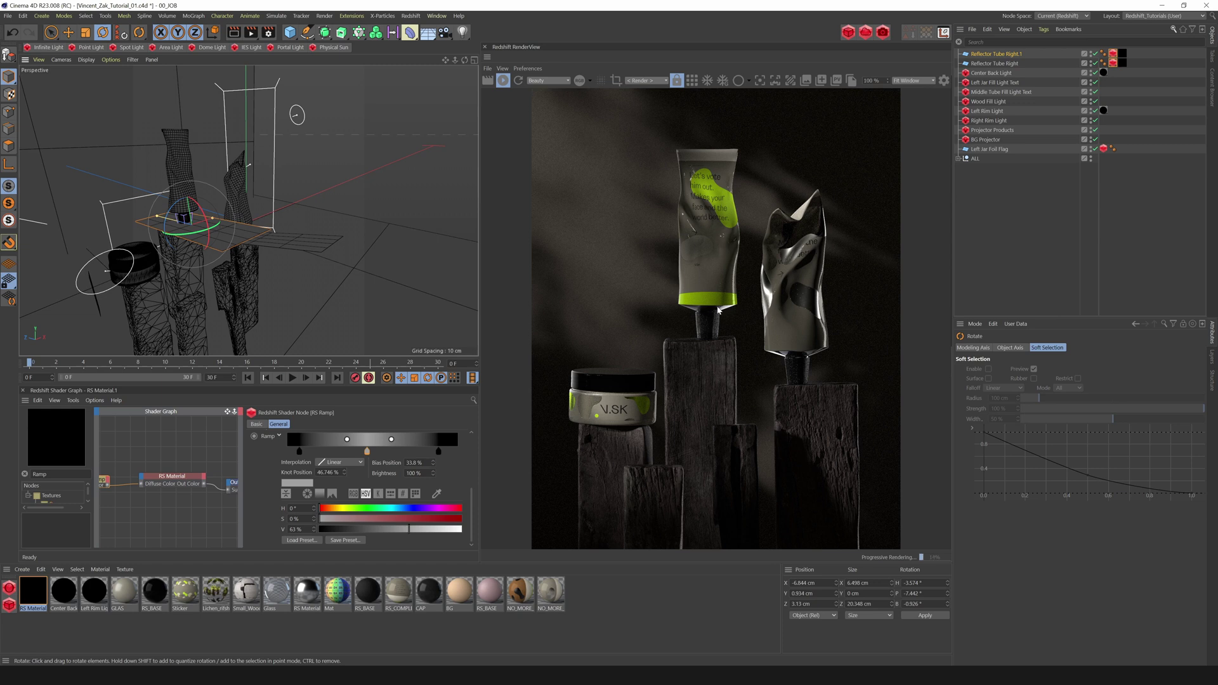
pyautogui.moveTo(212, 219); pyautogui.dragTo(188, 210)
pyautogui.press('e')
pyautogui.press('r')
pyautogui.press('e')
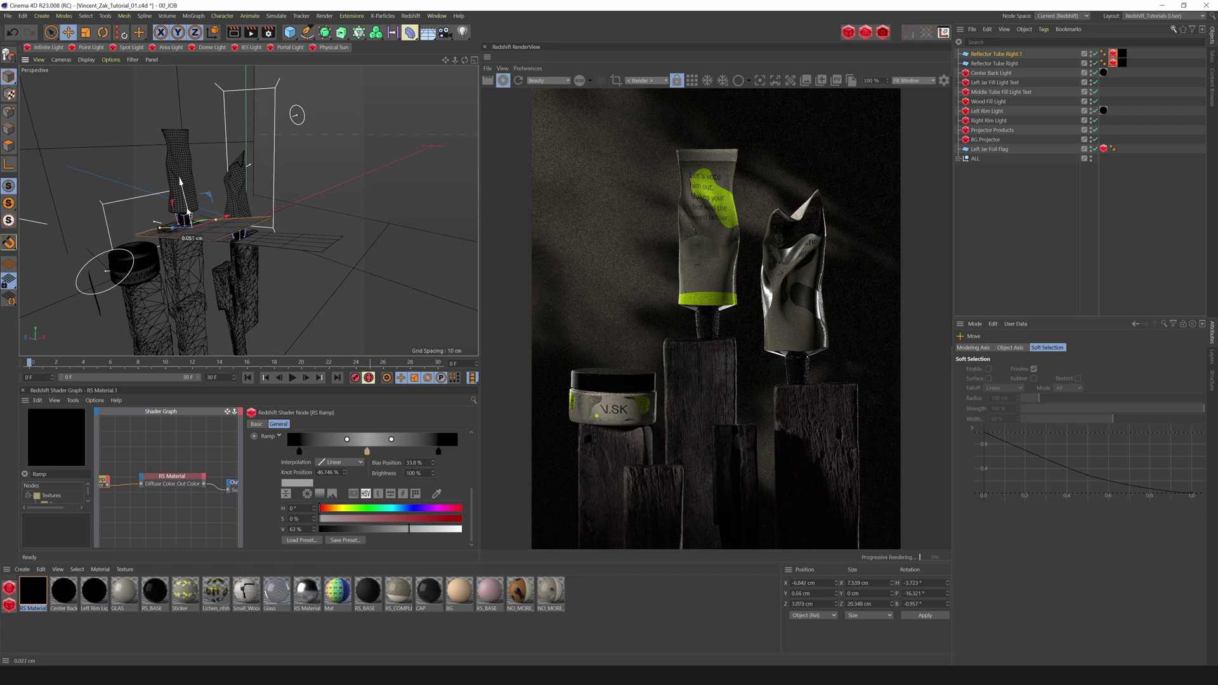
pyautogui.click(1095, 54)
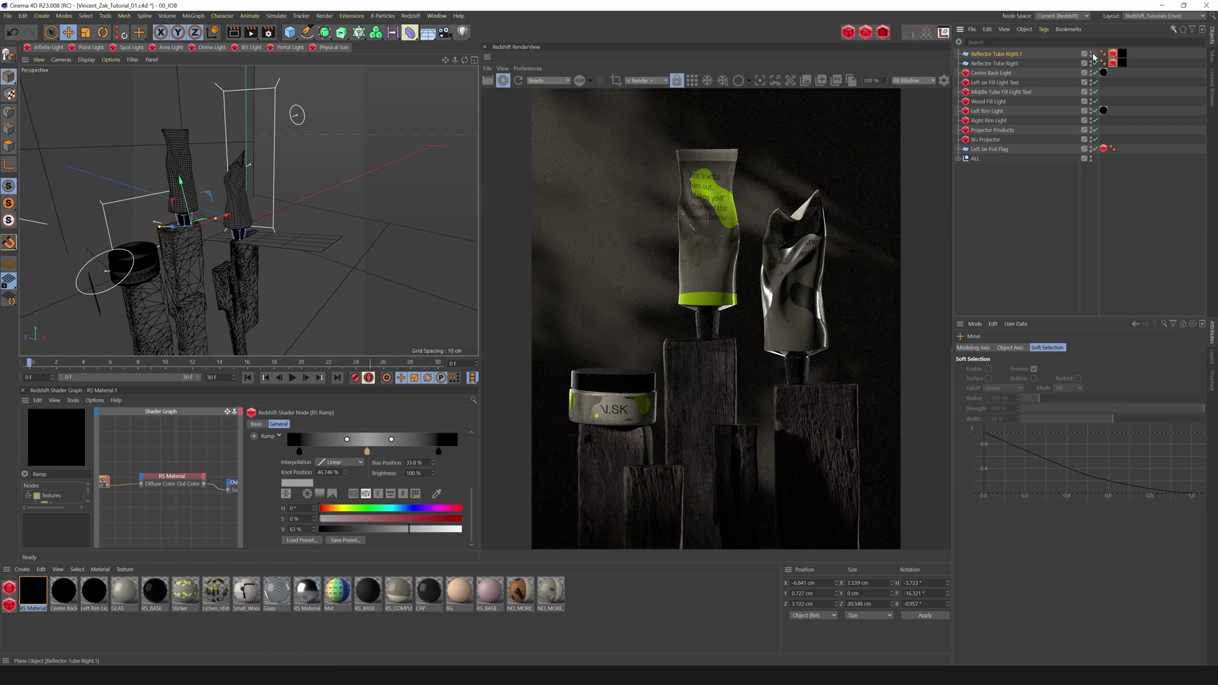
pyautogui.click(1095, 55)
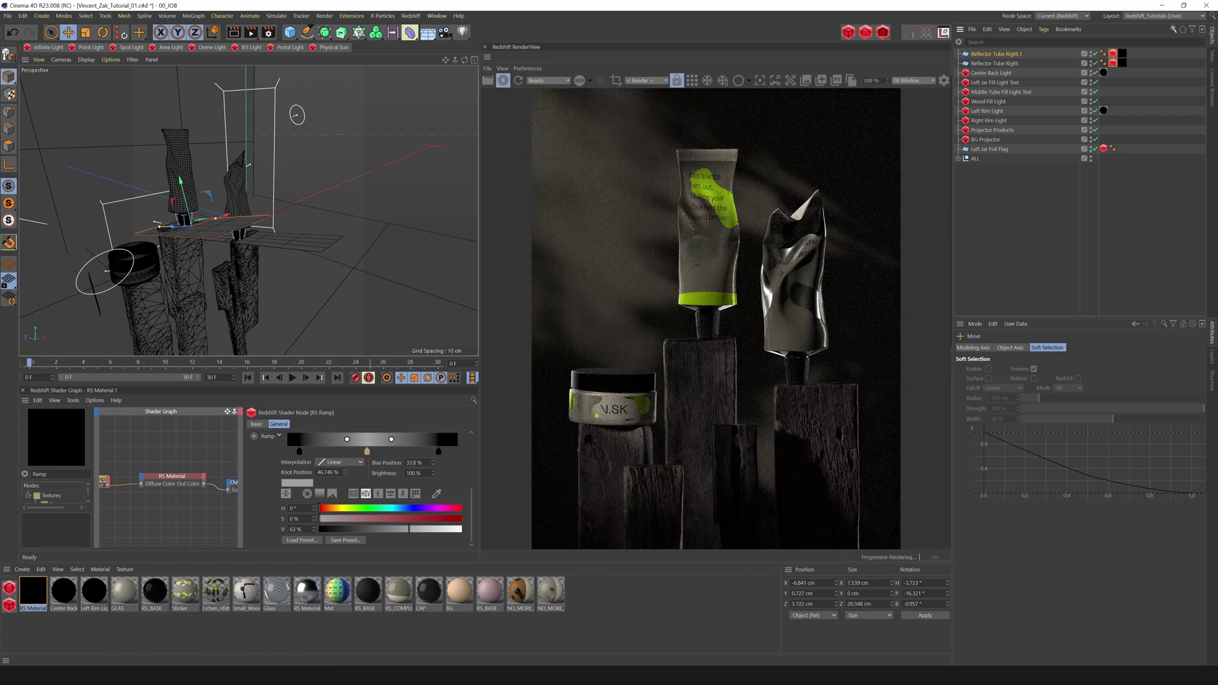
# Step: Rename the copied reflector as Reflector Tube Middle and deselect it
pyautogui.click(1003, 54)
pyautogui.doubleClick(1007, 55)
pyautogui.click(1008, 54)
pyautogui.moveTo(1008, 55); pyautogui.dragTo(1123, 55)
pyautogui.write('Middle')
pyautogui.press('Return')
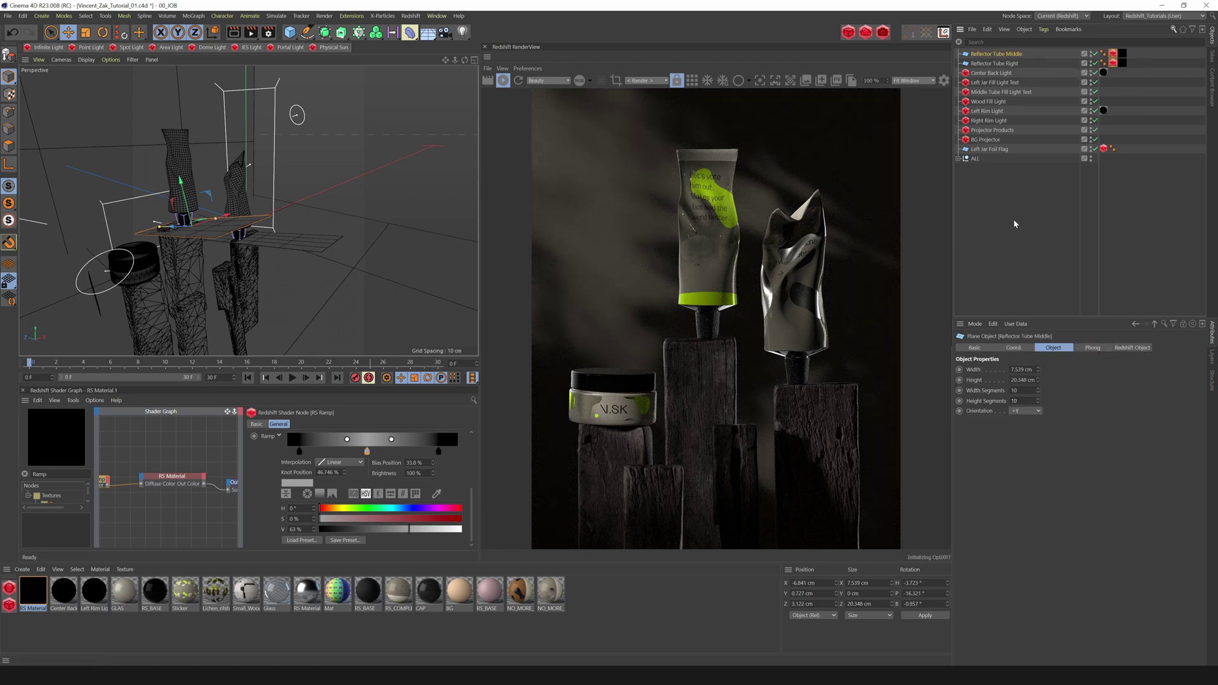
pyautogui.click(1033, 234)
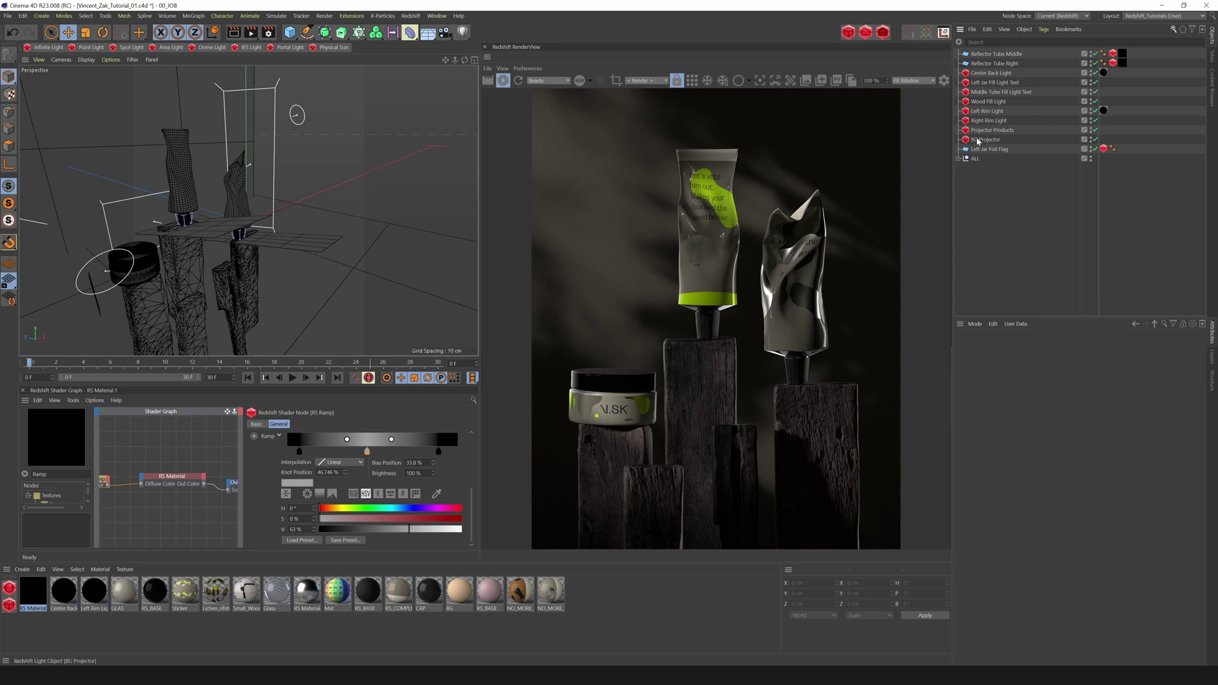
# Step: Disable all lights, reflectors and the foil flag except Projector Products, and set that light's spread to 0.001
pyautogui.click(1006, 131)
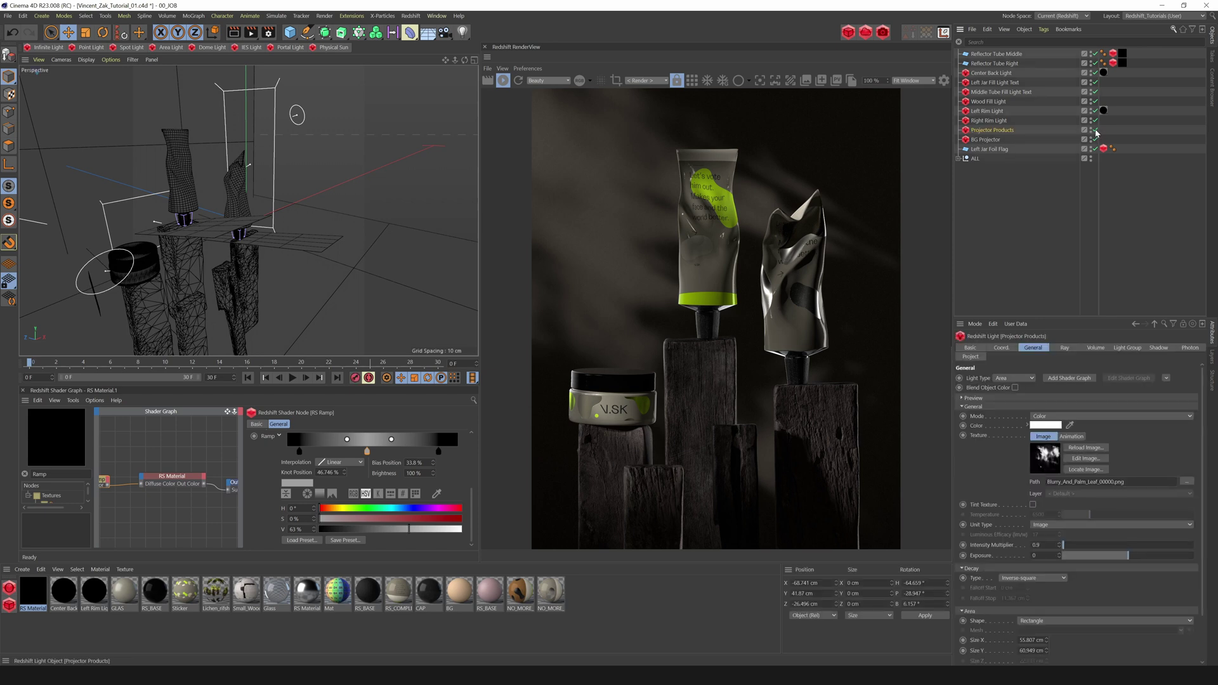
pyautogui.moveTo(1096, 149); pyautogui.dragTo(1095, 140)
pyautogui.moveTo(1101, 94); pyautogui.dragTo(1096, 54)
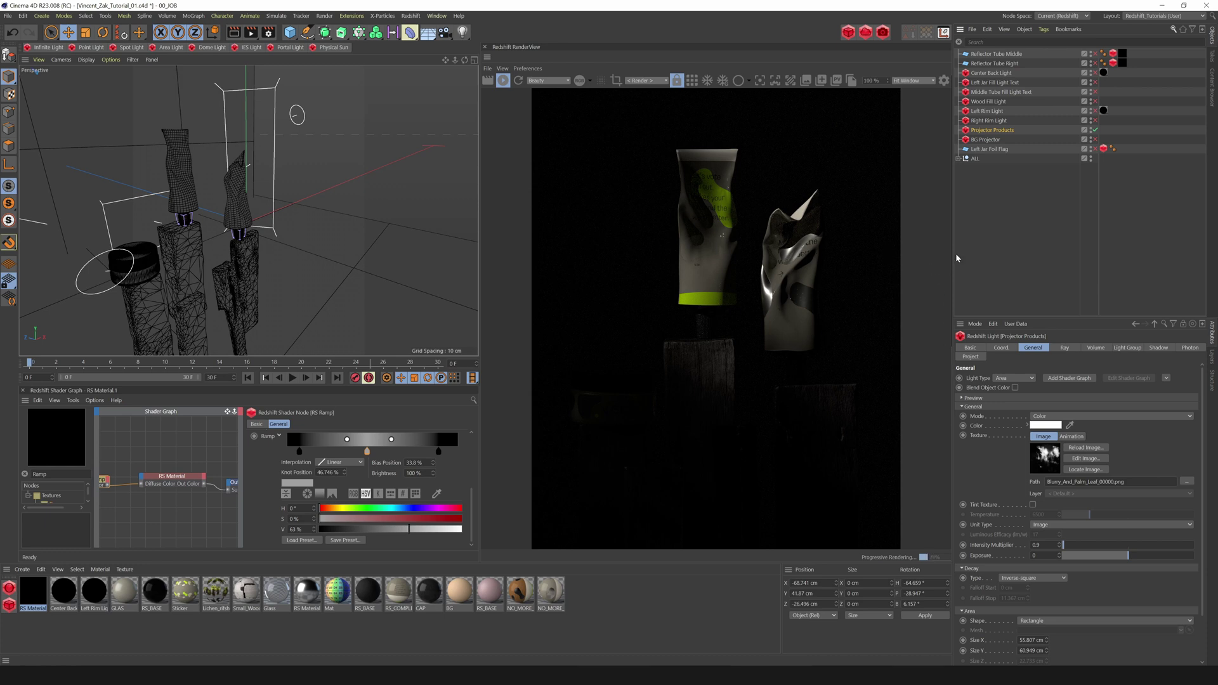
pyautogui.scroll(-3, 1198, 583)
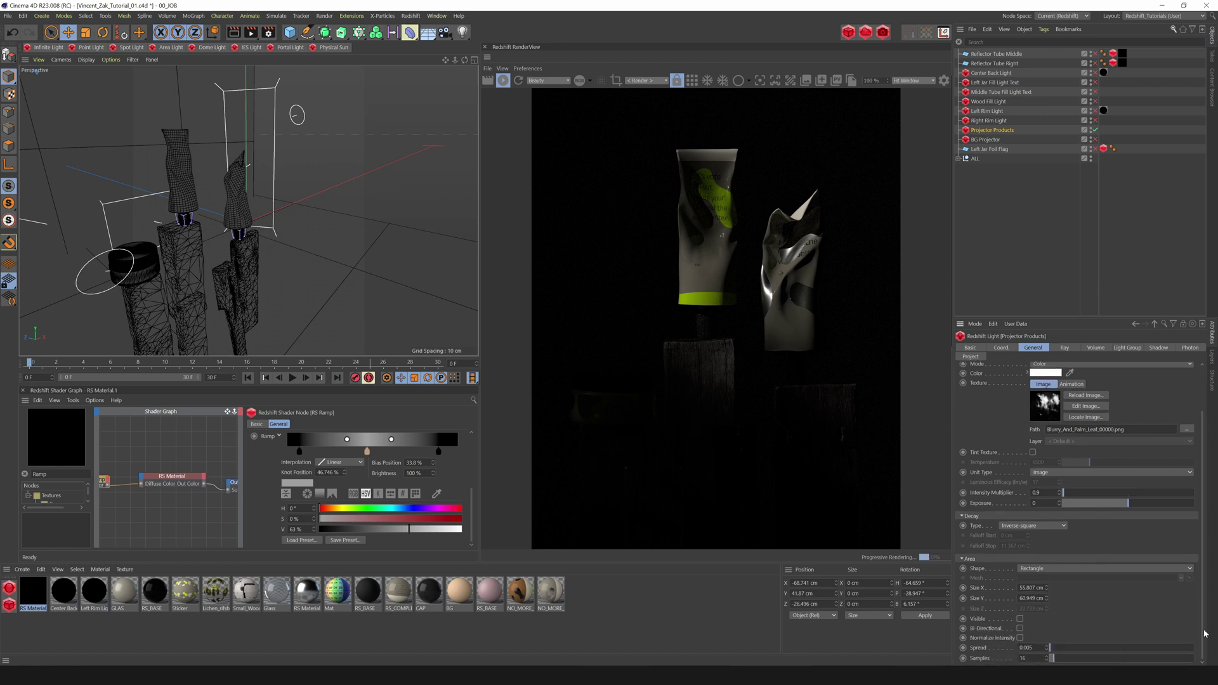
pyautogui.moveTo(1047, 648); pyautogui.dragTo(1058, 655)
# Step: Re-aim Projector Products from about X -66, Y 41, Z -33 cm at heading -58.4°, and raise its intensity multiplier to 1.26
pyautogui.click(61, 59)
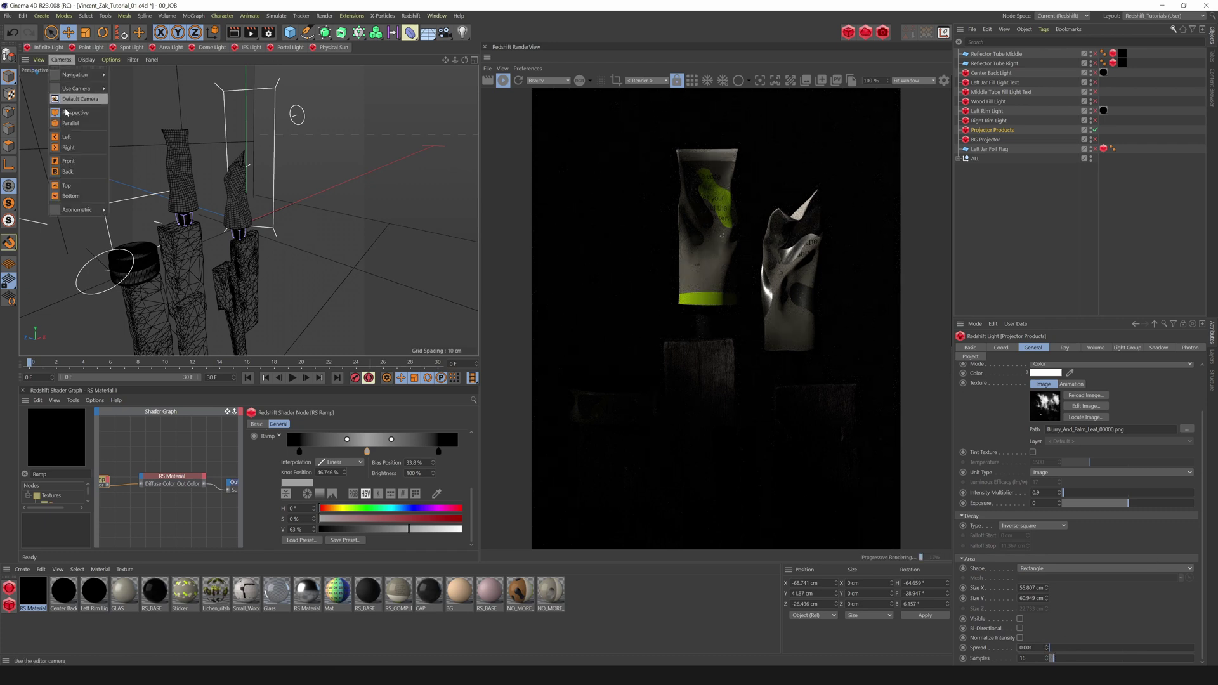
pyautogui.moveTo(77, 89)
pyautogui.click(139, 118)
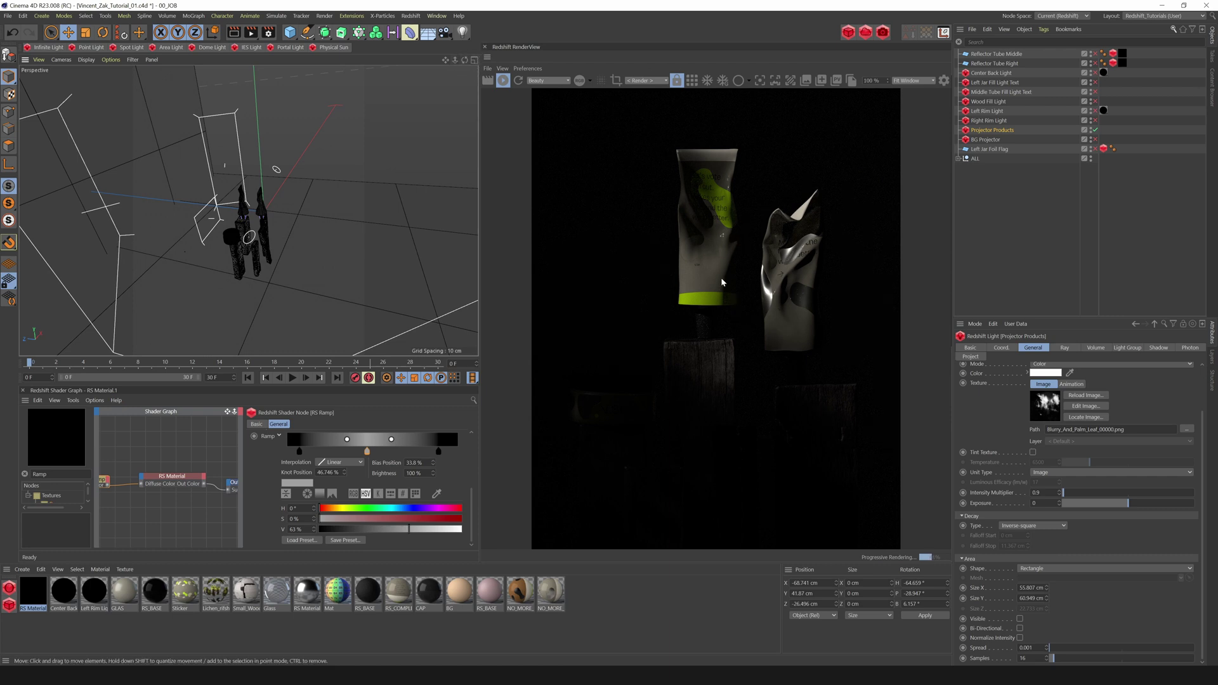
pyautogui.moveTo(464, 60); pyautogui.dragTo(455, 62)
pyautogui.moveTo(445, 61)
pyautogui.mouseDown()
pyautogui.moveTo(462, 80)
pyautogui.moveTo(457, 56)
pyautogui.mouseUp()
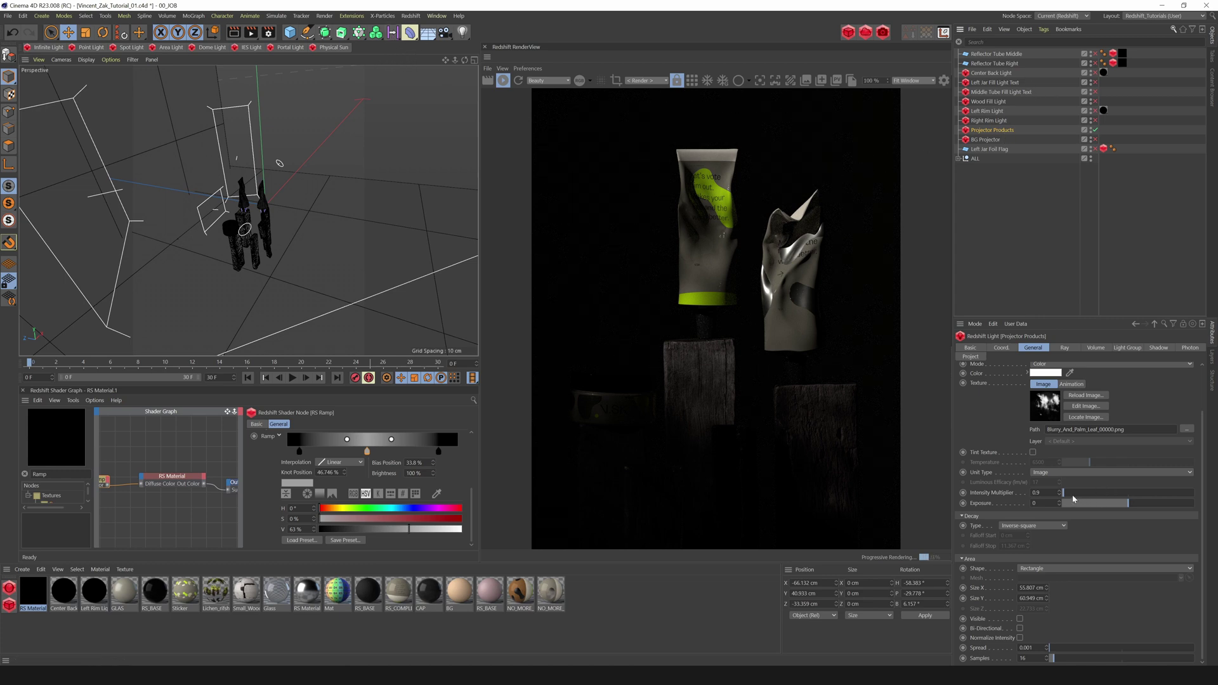
pyautogui.moveTo(1067, 495); pyautogui.dragTo(1064, 495)
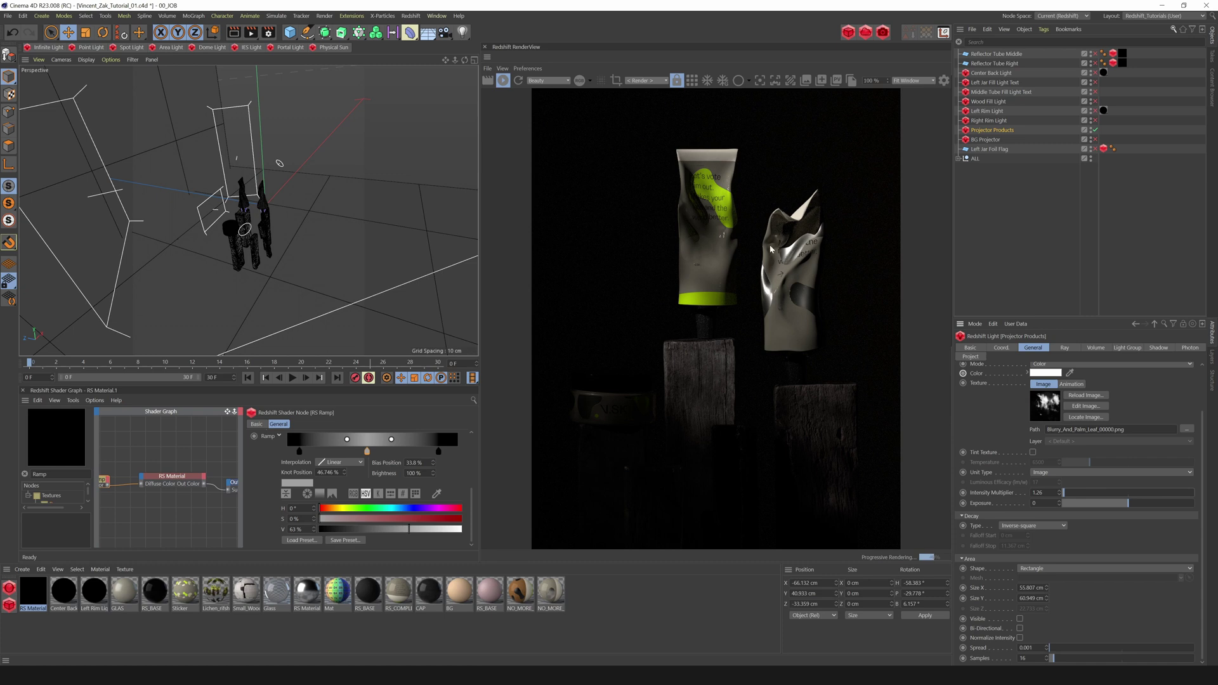
# Step: Reduce Projector Products' glossy contribution scale to 0.341 and set its intensity multiplier to 1.34
pyautogui.click(1065, 349)
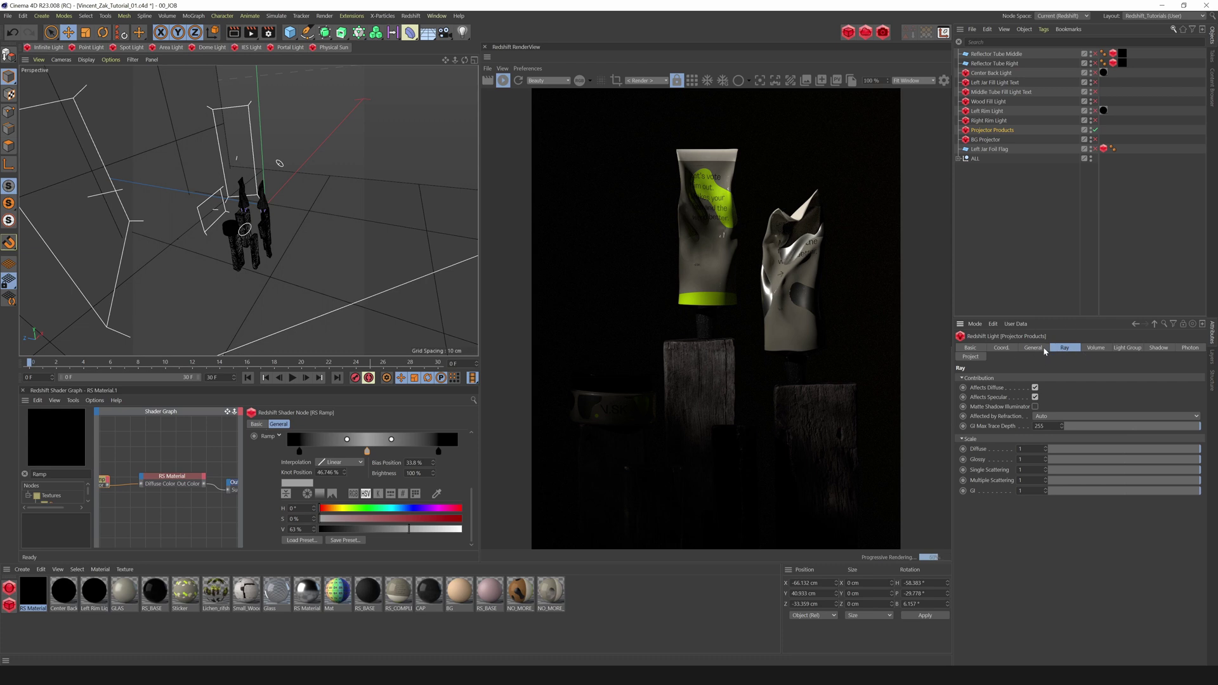
pyautogui.moveTo(1182, 464); pyautogui.dragTo(1140, 462)
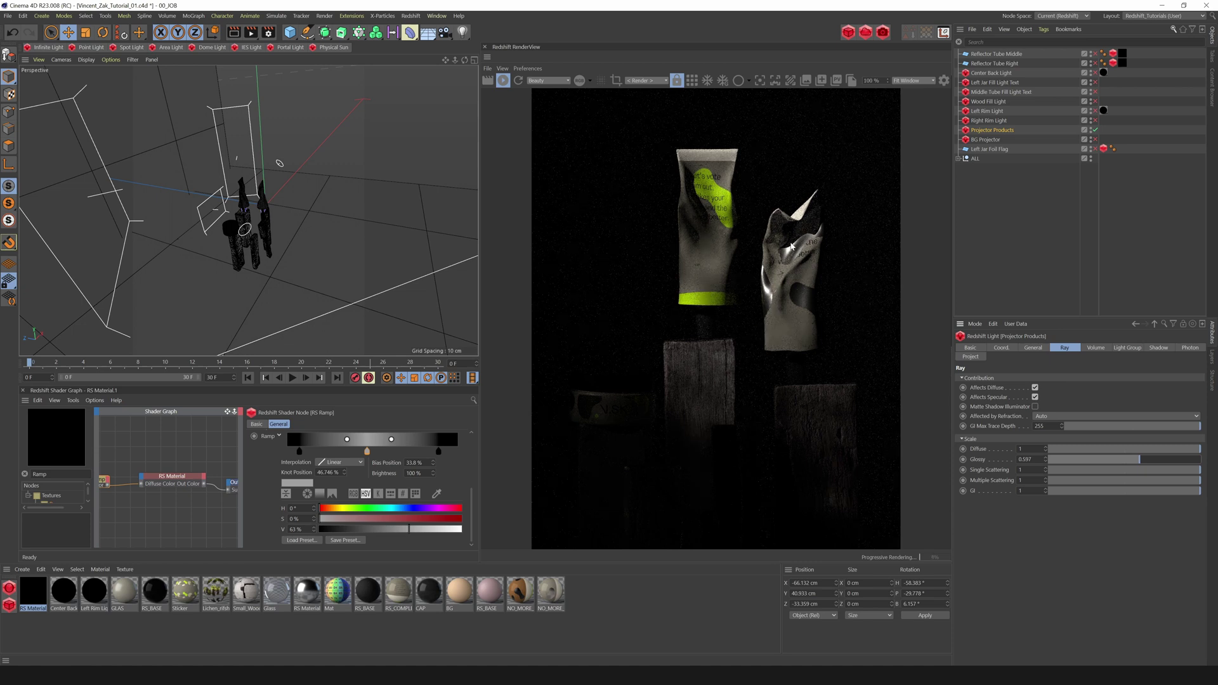
pyautogui.moveTo(1136, 461)
pyautogui.mouseDown()
pyautogui.moveTo(1023, 461)
pyautogui.moveTo(1198, 463)
pyautogui.moveTo(1067, 466)
pyautogui.moveTo(1116, 470)
pyautogui.mouseUp()
pyautogui.moveTo(1118, 469); pyautogui.dragTo(1102, 470)
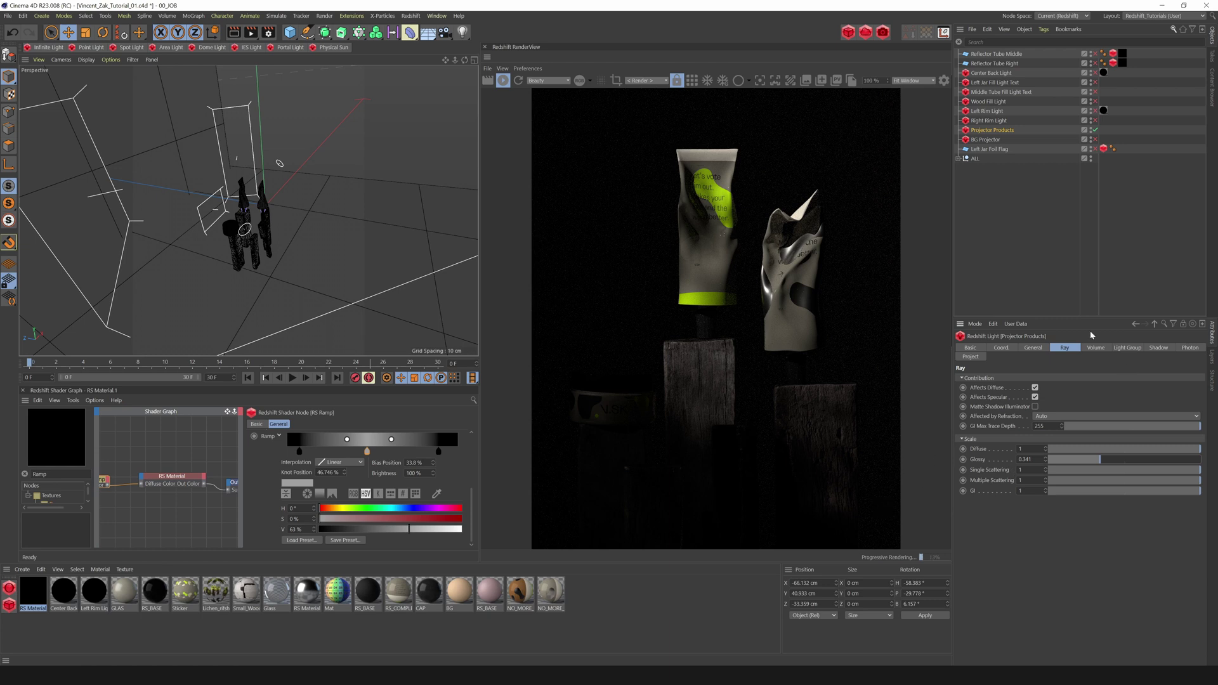
pyautogui.click(1034, 348)
pyautogui.moveTo(1061, 545); pyautogui.dragTo(1061, 544)
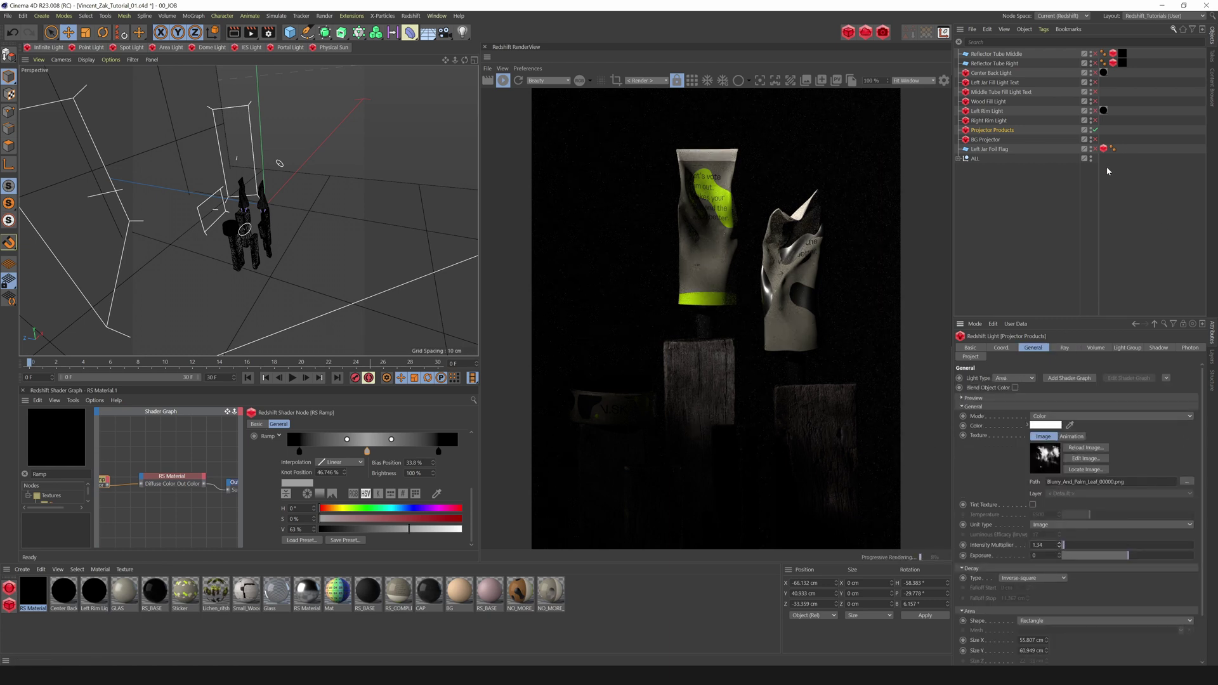
# Step: Re-enable all lights, reflectors and the foil flag, lower BG Projector's exposure to about -2.8 and save the scene
pyautogui.moveTo(1097, 65); pyautogui.dragTo(1096, 53)
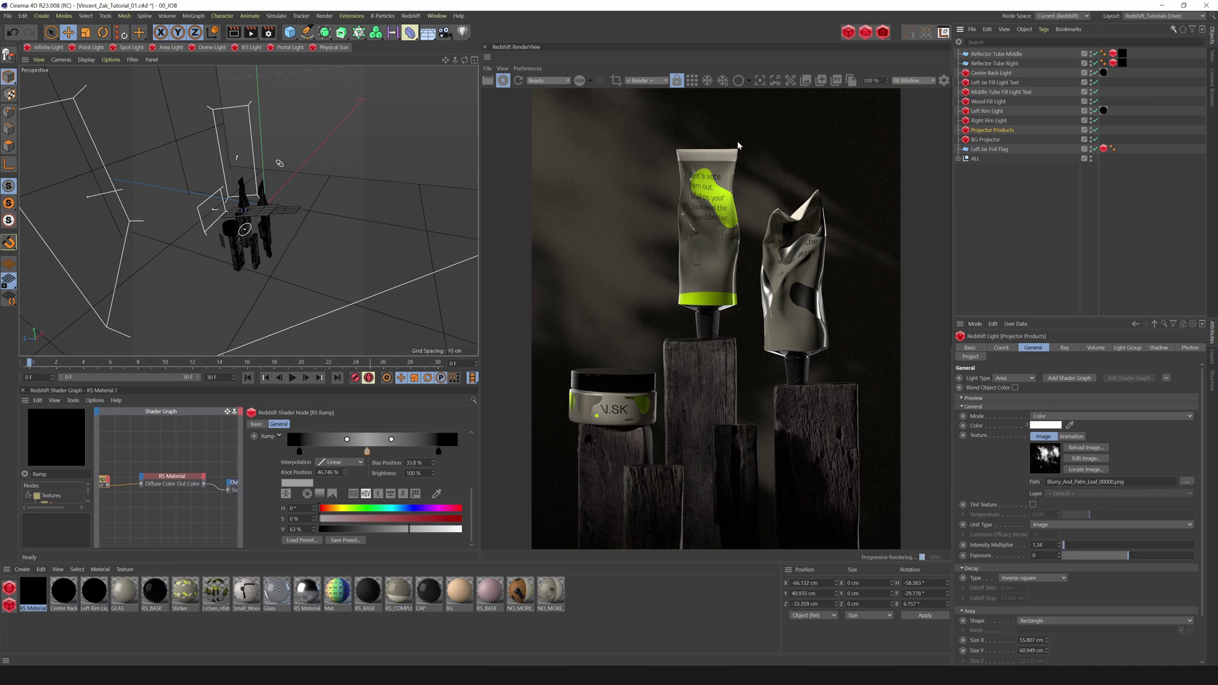
pyautogui.click(986, 140)
pyautogui.moveTo(1114, 558); pyautogui.dragTo(1110, 558)
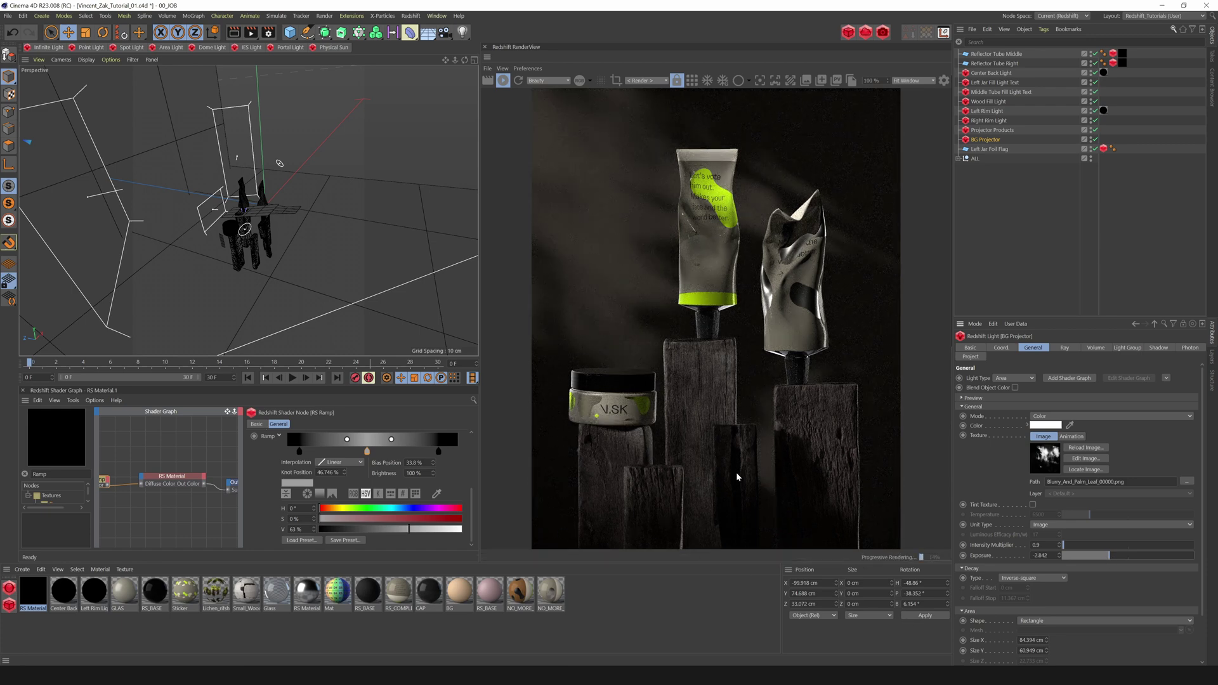
pyautogui.hotkey('ctrl', 's')
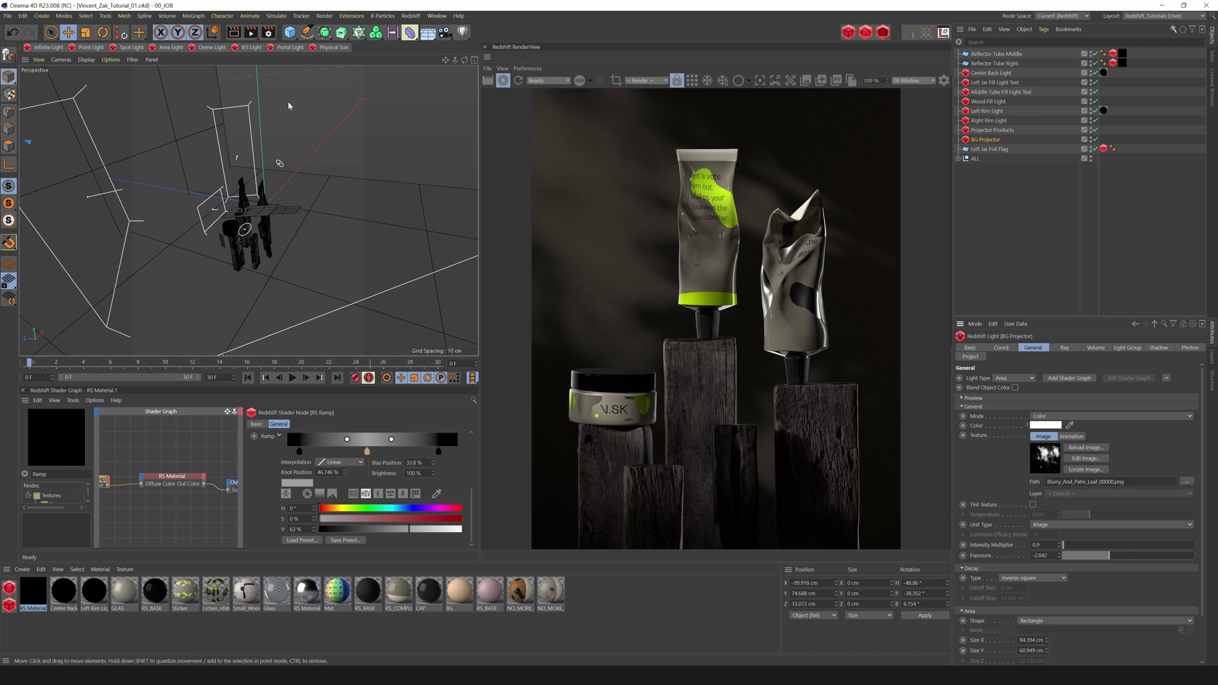
# Step: Orbit the perspective view, toggle the live render and undo the camera view changes
pyautogui.moveTo(464, 61); pyautogui.dragTo(387, 57)
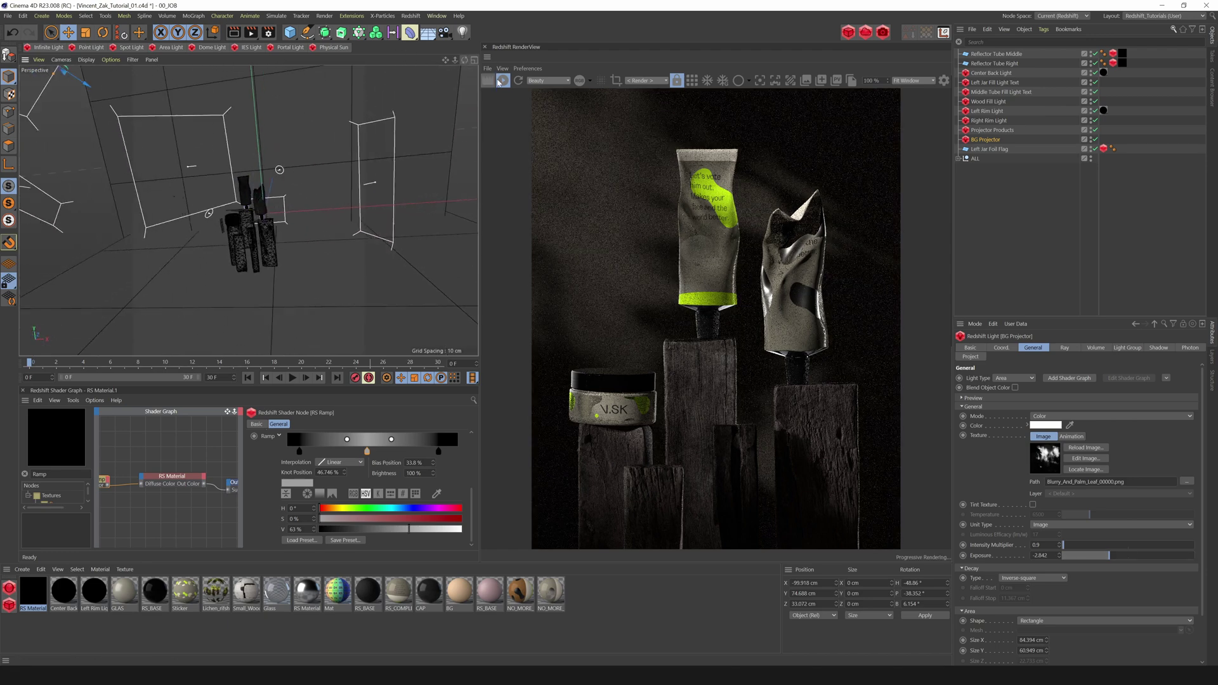
pyautogui.click(502, 81)
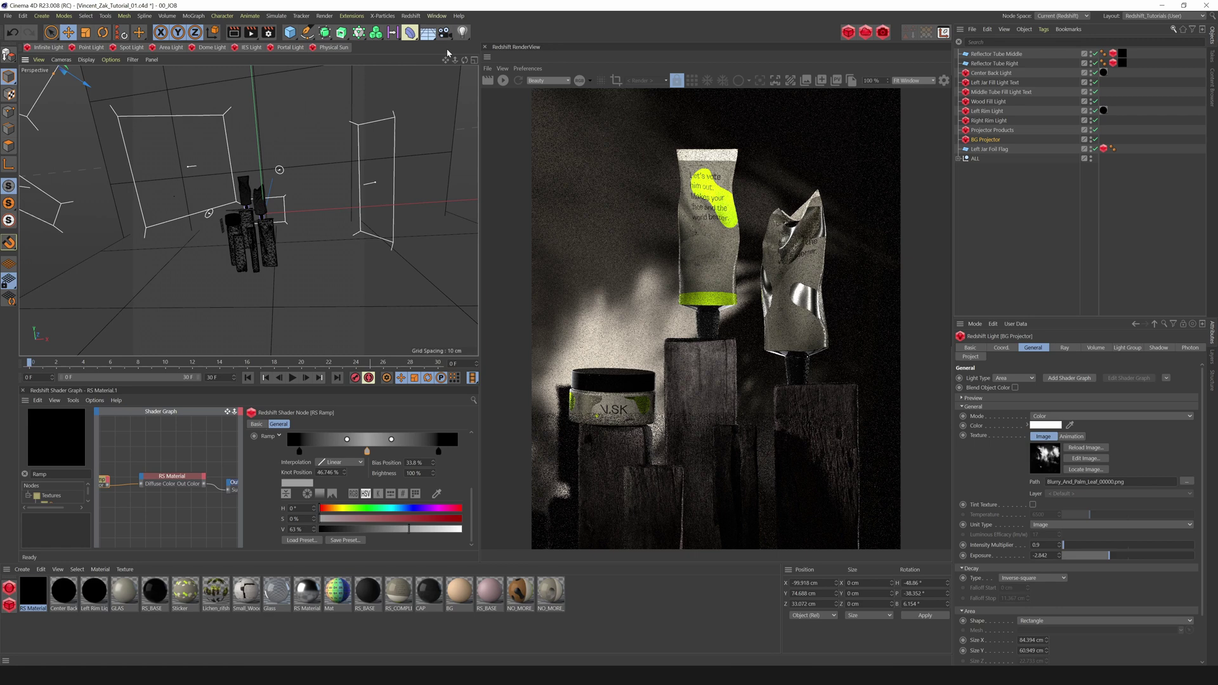
pyautogui.click(40, 61)
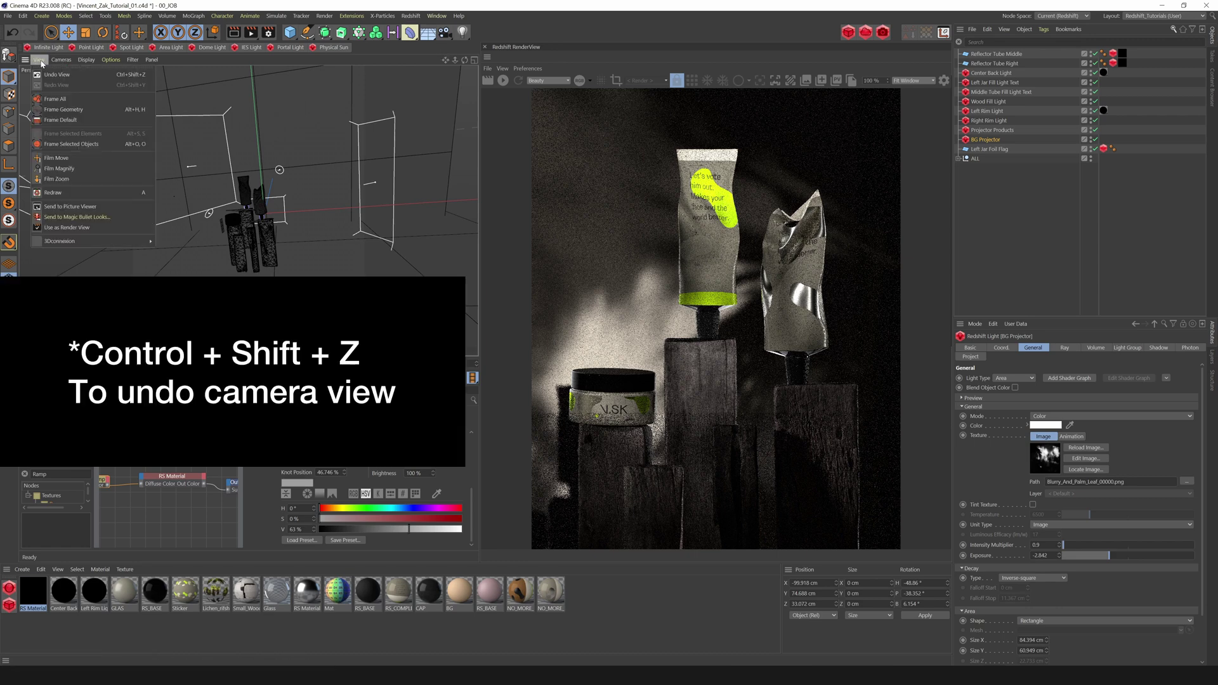
pyautogui.click(47, 74)
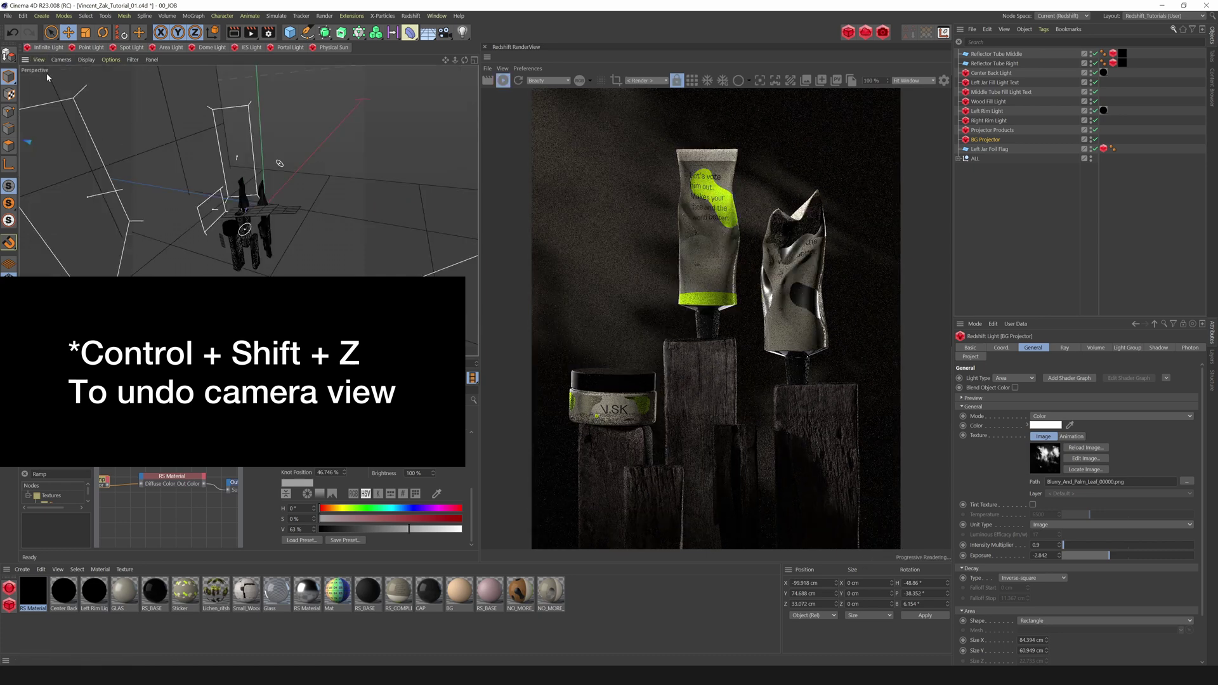
pyautogui.click(39, 60)
pyautogui.click(78, 78)
# Step: Pause the live render and add a Redshift area light scaled down to about 14 by 8.3 cm
pyautogui.moveTo(465, 59); pyautogui.dragTo(422, 71)
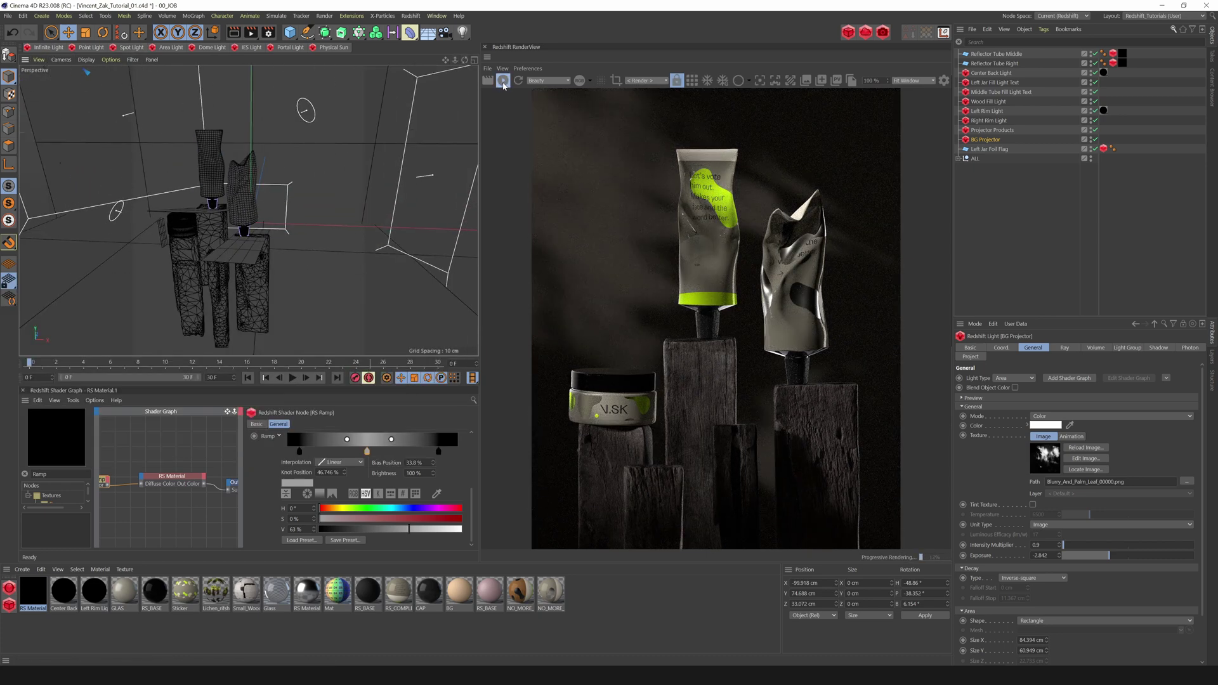
pyautogui.click(504, 81)
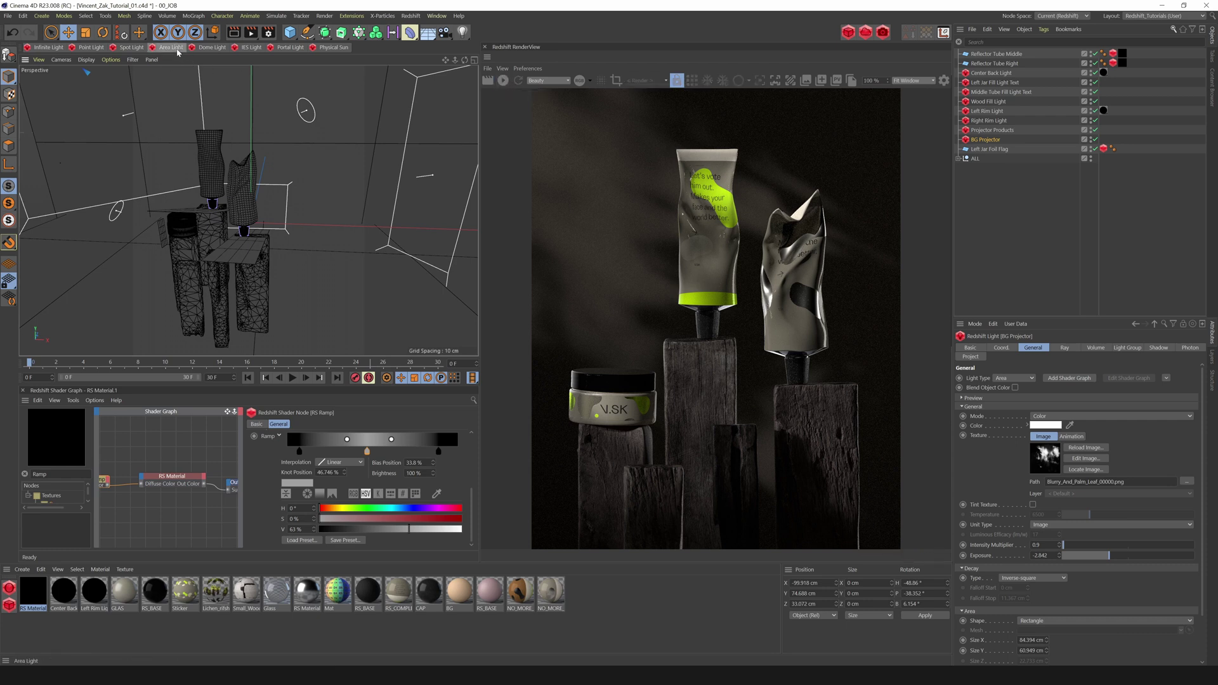
pyautogui.click(170, 46)
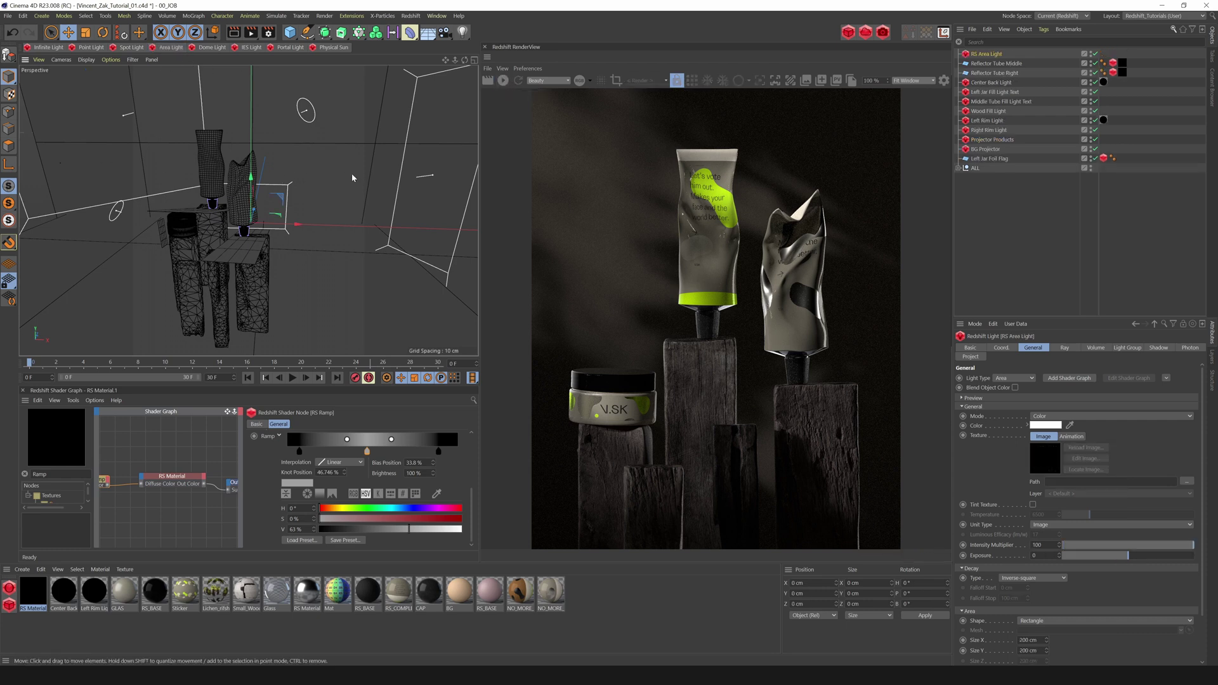
pyautogui.press('t')
pyautogui.moveTo(362, 171); pyautogui.dragTo(18, 276)
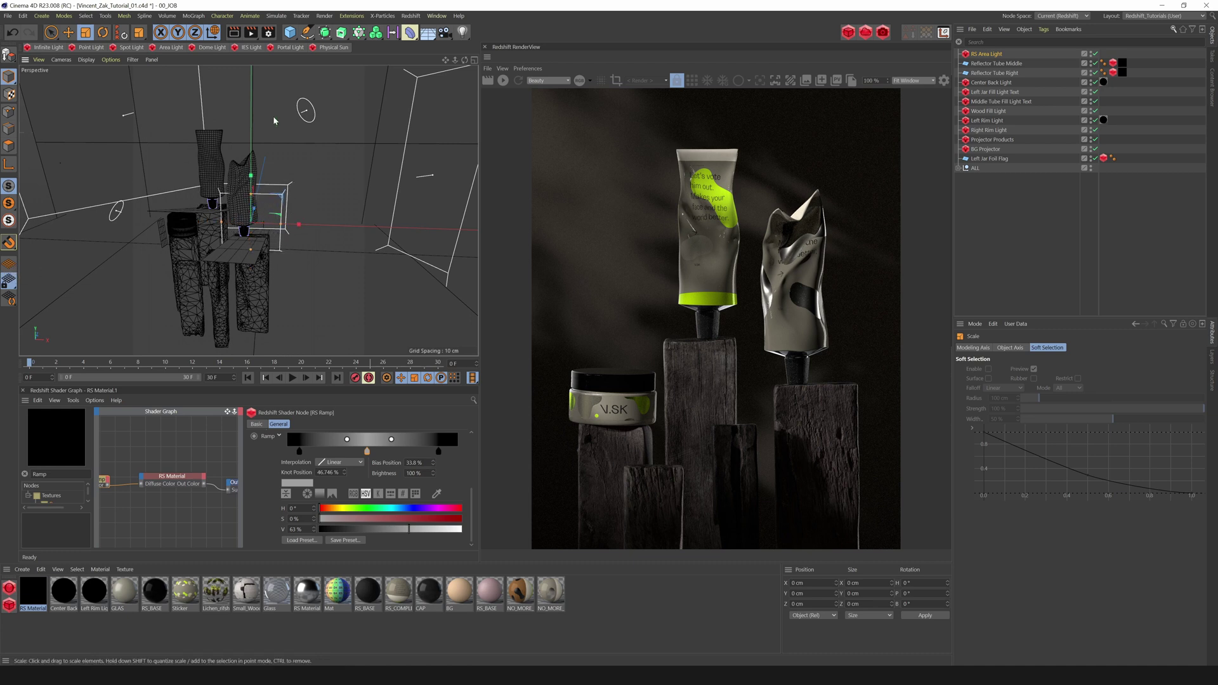
pyautogui.moveTo(282, 224); pyautogui.dragTo(301, 224)
# Step: Move the new area light in front of the tubes and, looking through it, aim it from about X -8, Y 13, Z -18 cm at heading -23.6°
pyautogui.press('e')
pyautogui.keyDown('alt'); pyautogui.moveTo(361, 128); pyautogui.dragTo(248, 163); pyautogui.keyUp('alt')
pyautogui.moveTo(299, 222); pyautogui.dragTo(212, 231)
pyautogui.moveTo(156, 190); pyautogui.dragTo(152, 117)
pyautogui.keyDown('alt'); pyautogui.moveTo(235, 127); pyautogui.dragTo(234, 95); pyautogui.keyUp('alt')
pyautogui.click(61, 60)
pyautogui.moveTo(79, 89)
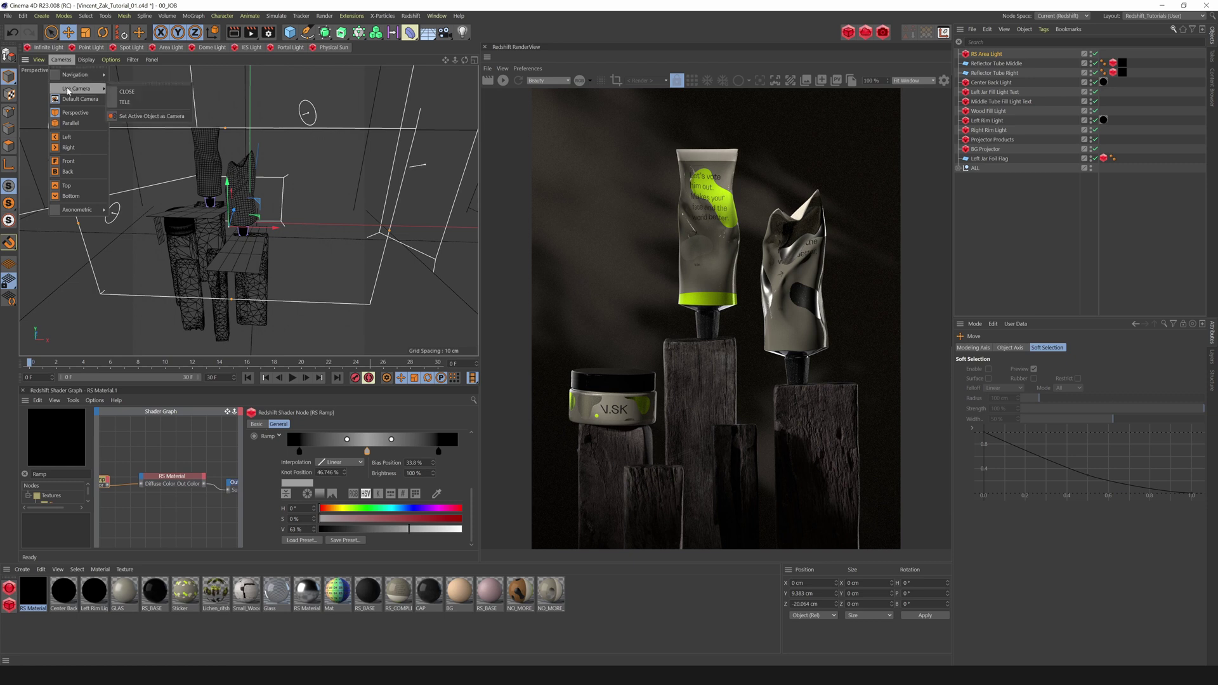
pyautogui.click(133, 120)
pyautogui.moveTo(464, 60); pyautogui.dragTo(492, 75)
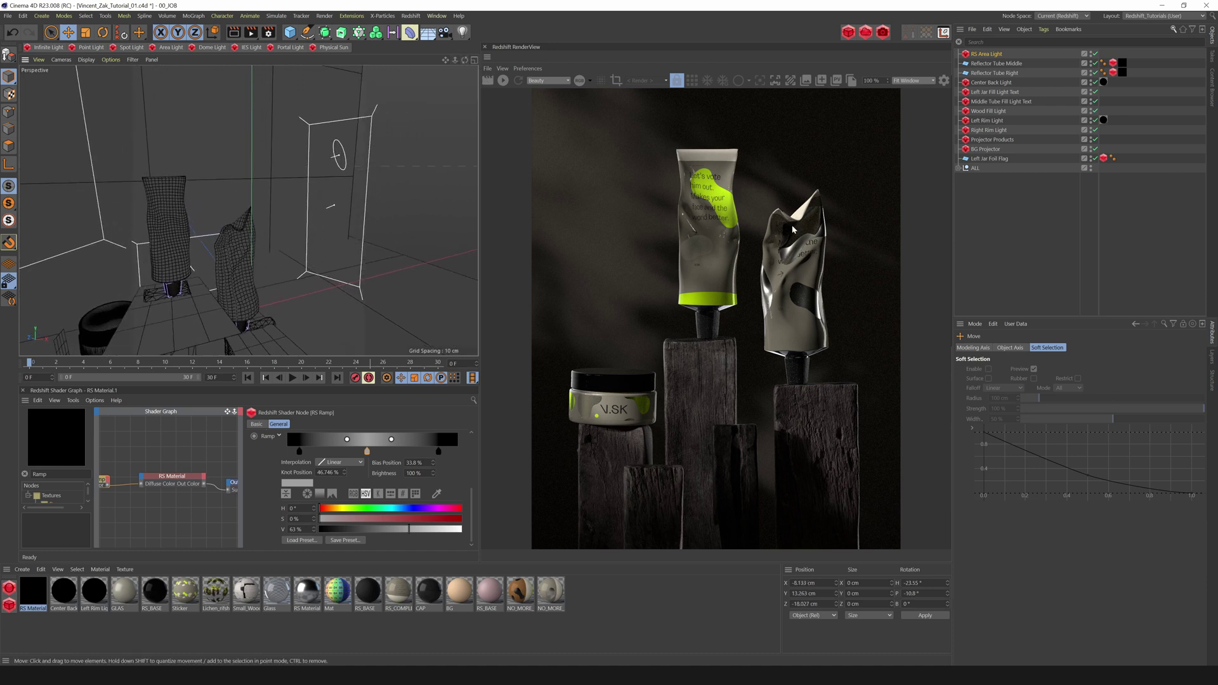
# Step: Set the new area light's intensity multiplier to 11.33 and spread to 0.054, with the live render restarted
pyautogui.click(990, 54)
pyautogui.moveTo(1102, 547); pyautogui.dragTo(1078, 548)
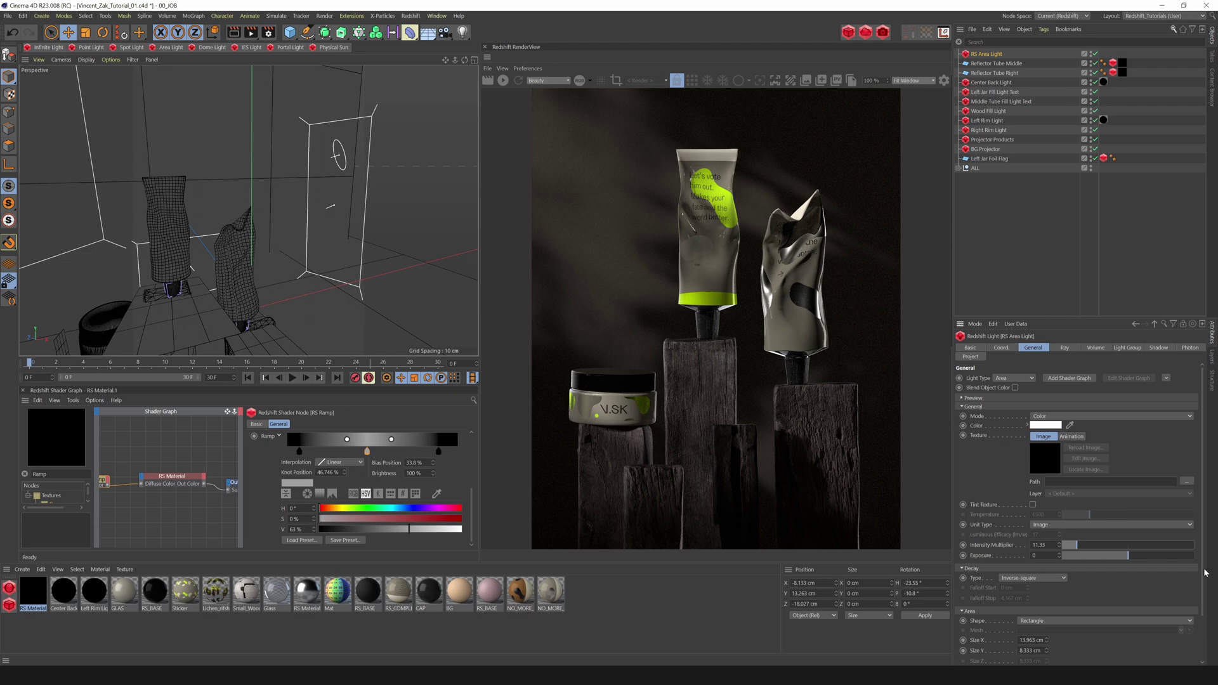
pyautogui.click(502, 80)
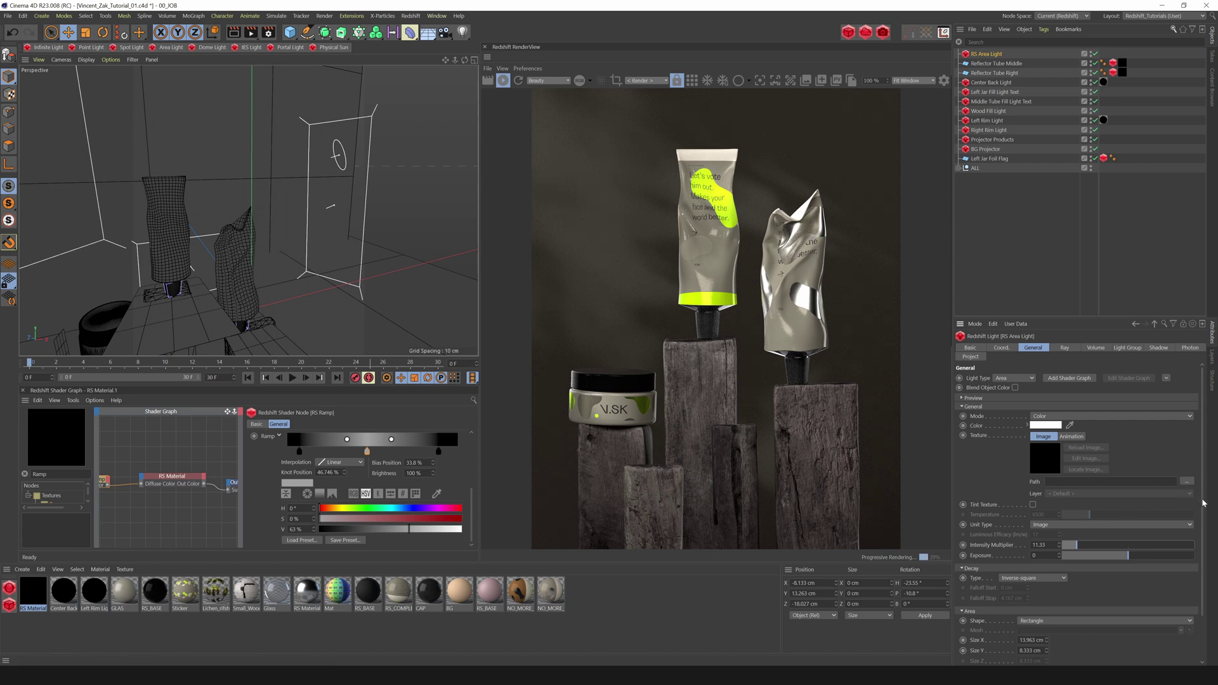
pyautogui.scroll(-3, 1202, 501)
pyautogui.moveTo(1147, 650); pyautogui.dragTo(1058, 644)
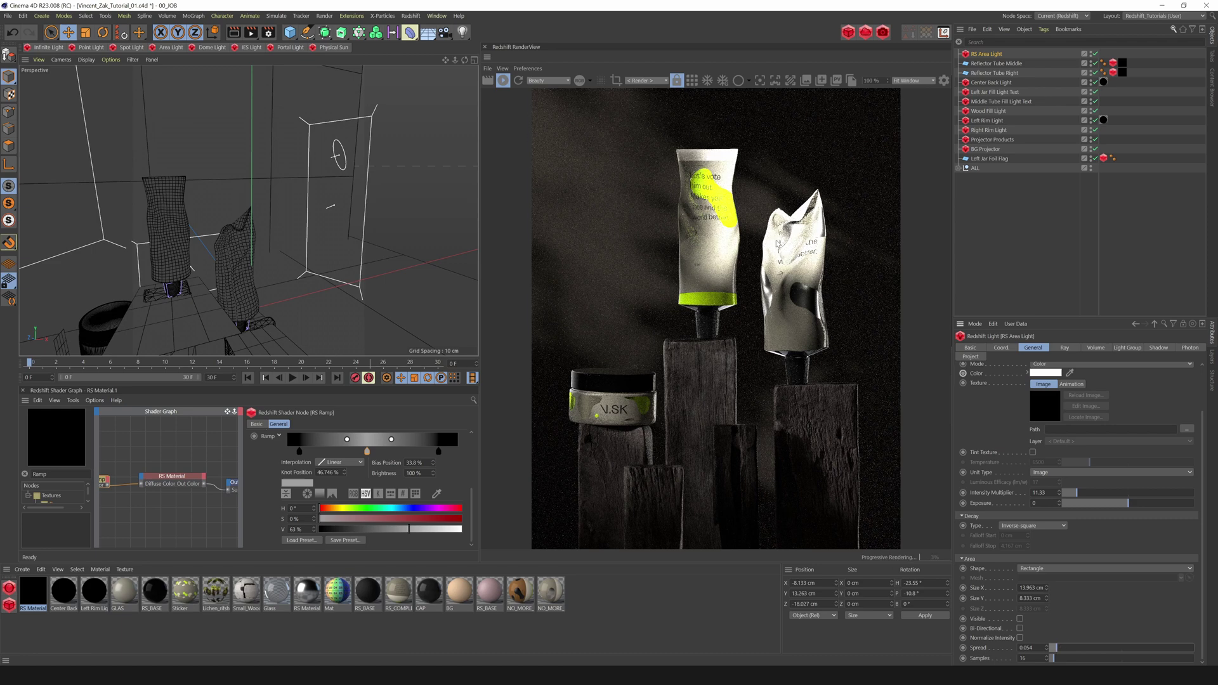
# Step: Lower the area light's exposure to -4.353 and re-aim it from about X -6, Y 18, Z -17 cm at heading -19°, pitch -24°
pyautogui.moveTo(464, 60); pyautogui.dragTo(470, 68)
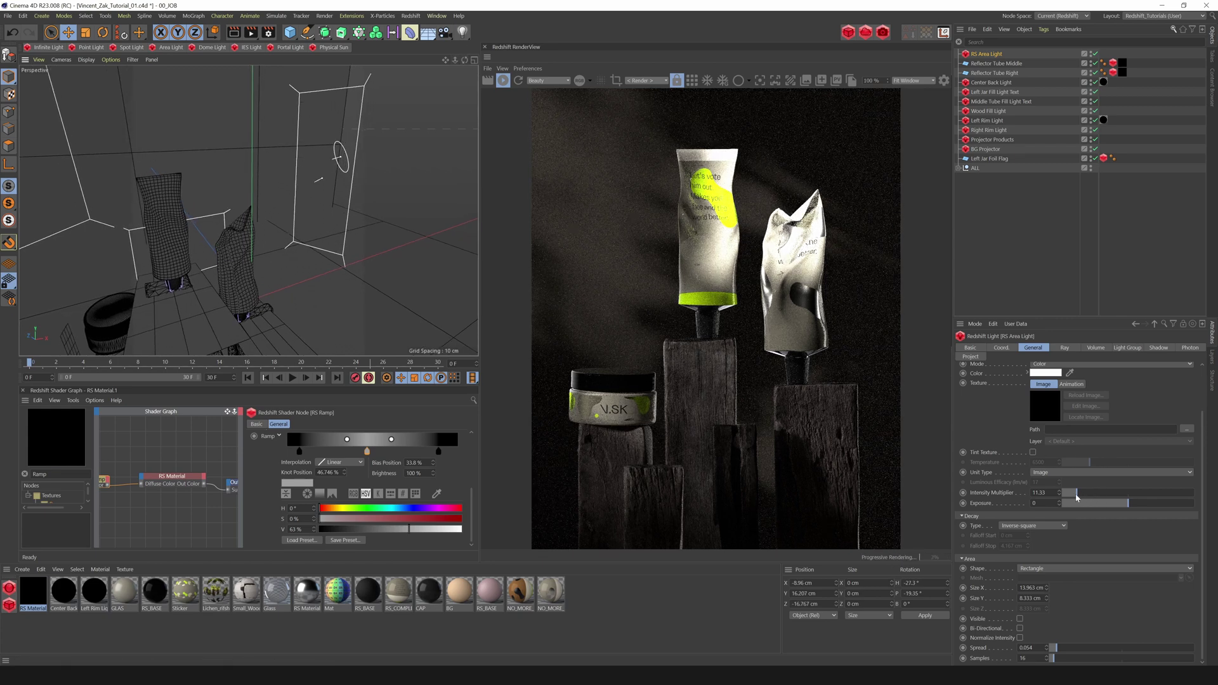
pyautogui.moveTo(1121, 506); pyautogui.dragTo(1111, 505)
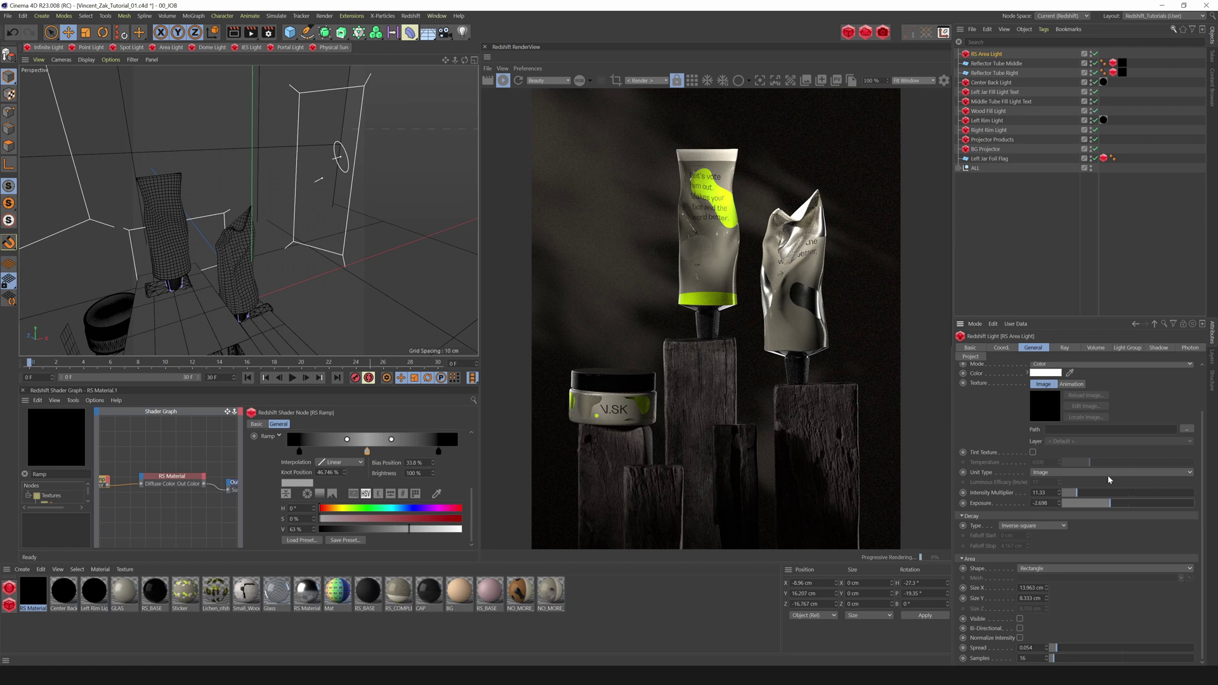
pyautogui.moveTo(1108, 507); pyautogui.dragTo(1101, 507)
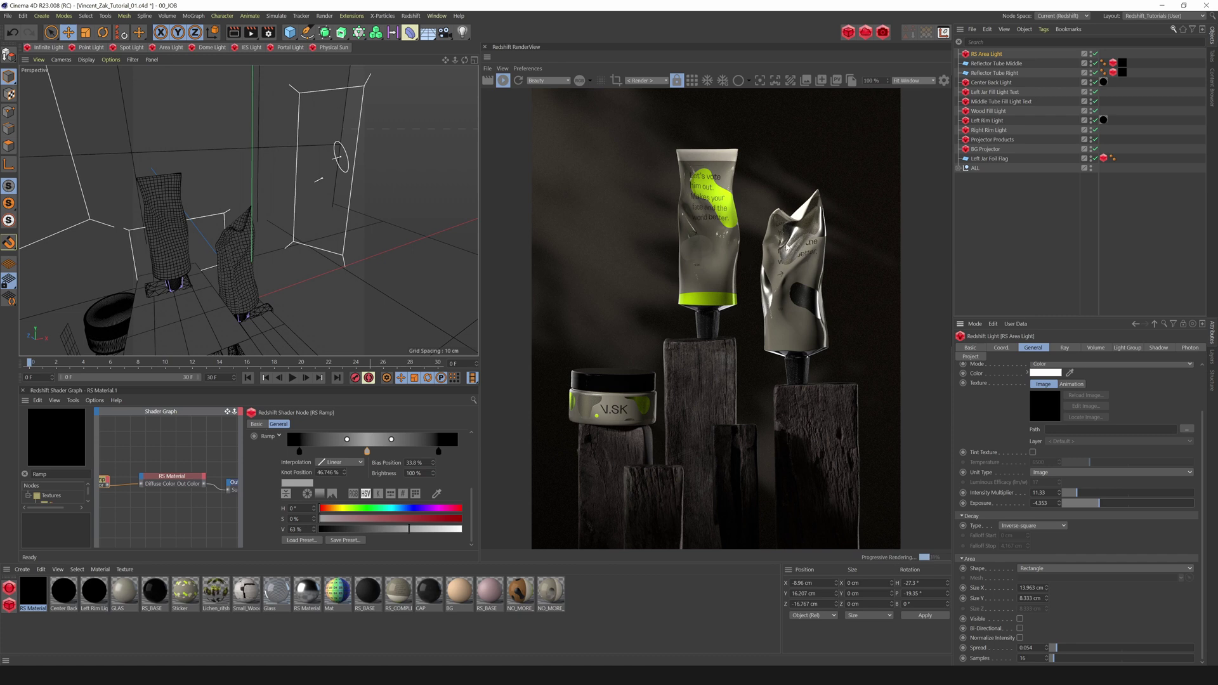
pyautogui.moveTo(464, 61); pyautogui.dragTo(466, 68)
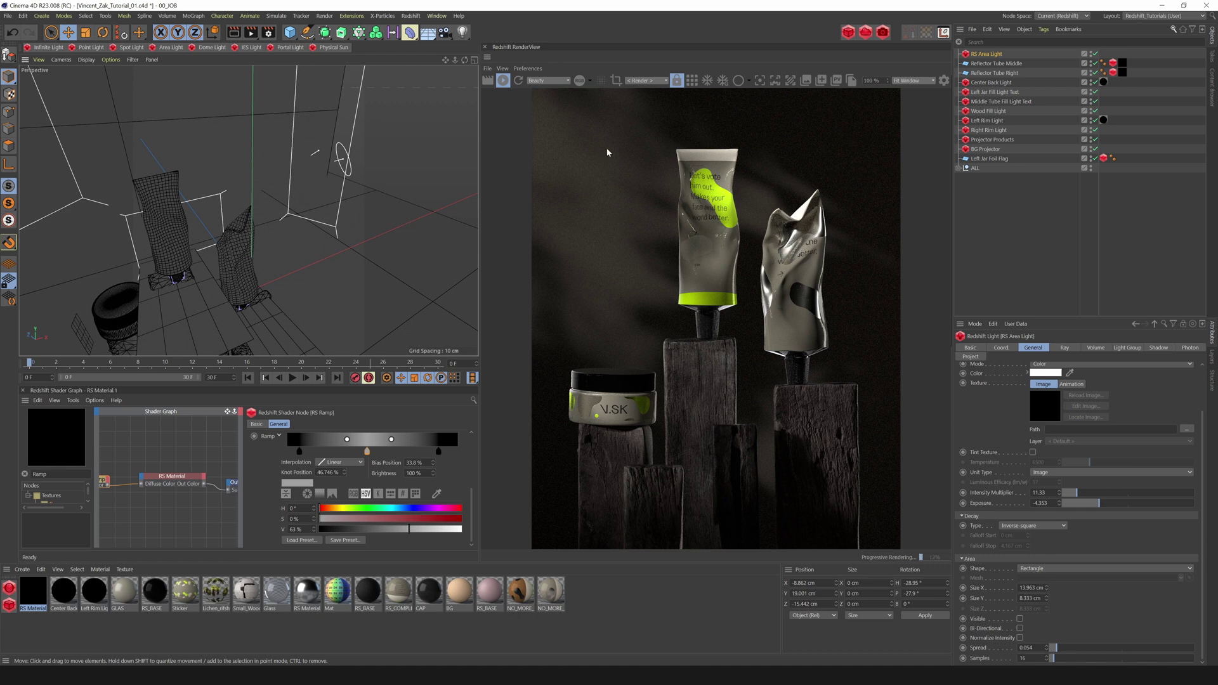
pyautogui.moveTo(465, 61)
pyautogui.mouseDown()
pyautogui.moveTo(443, 62)
pyautogui.moveTo(455, 58)
pyautogui.mouseUp()
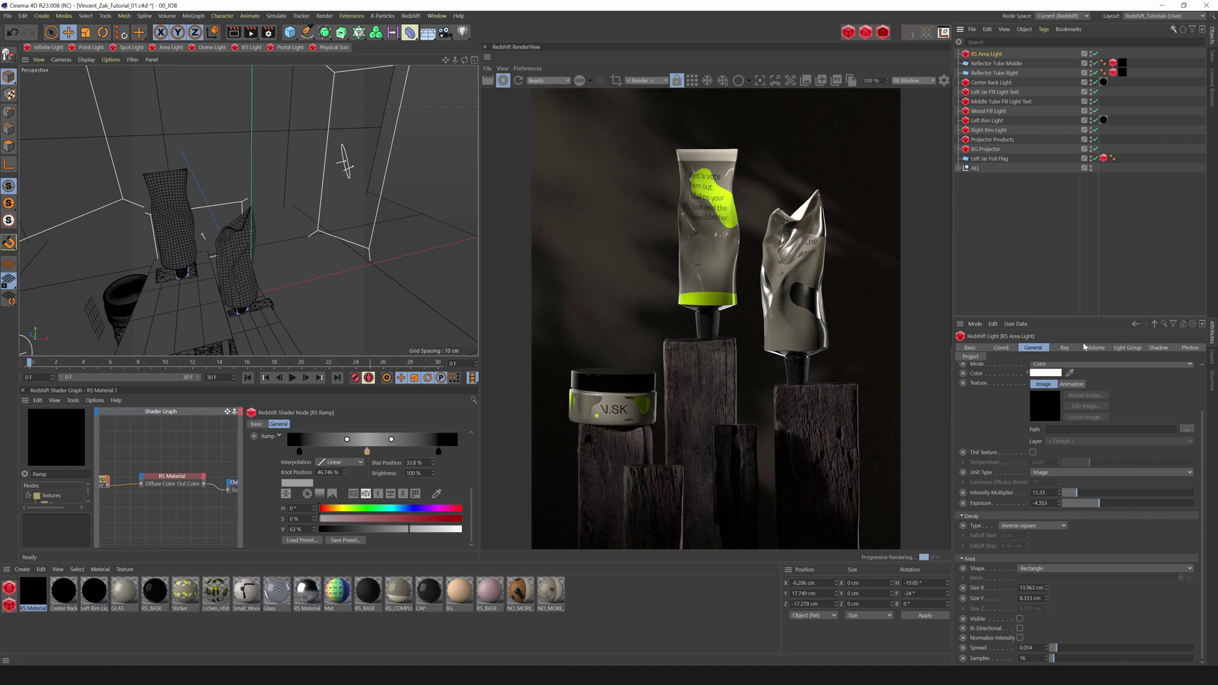
# Step: Restrict the new area light to the crumpled tube by setting its object mode to Include and adding CREAM_01
pyautogui.click(971, 356)
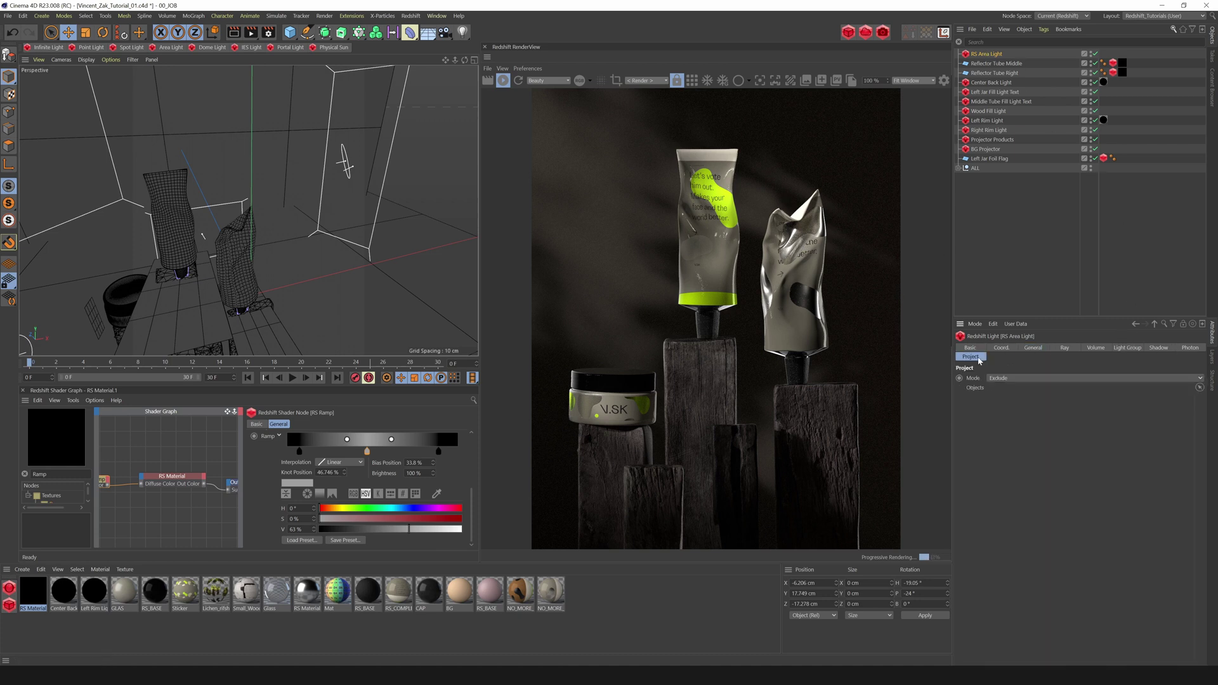
pyautogui.click(1010, 379)
pyautogui.click(1015, 389)
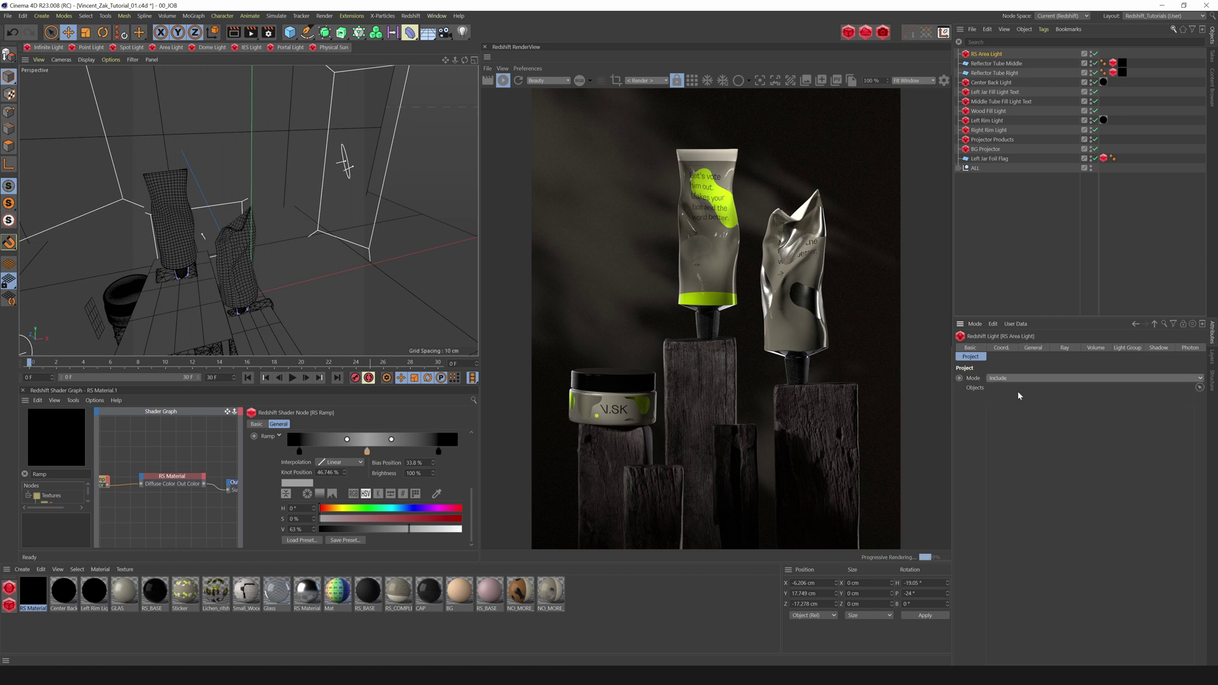
pyautogui.click(959, 168)
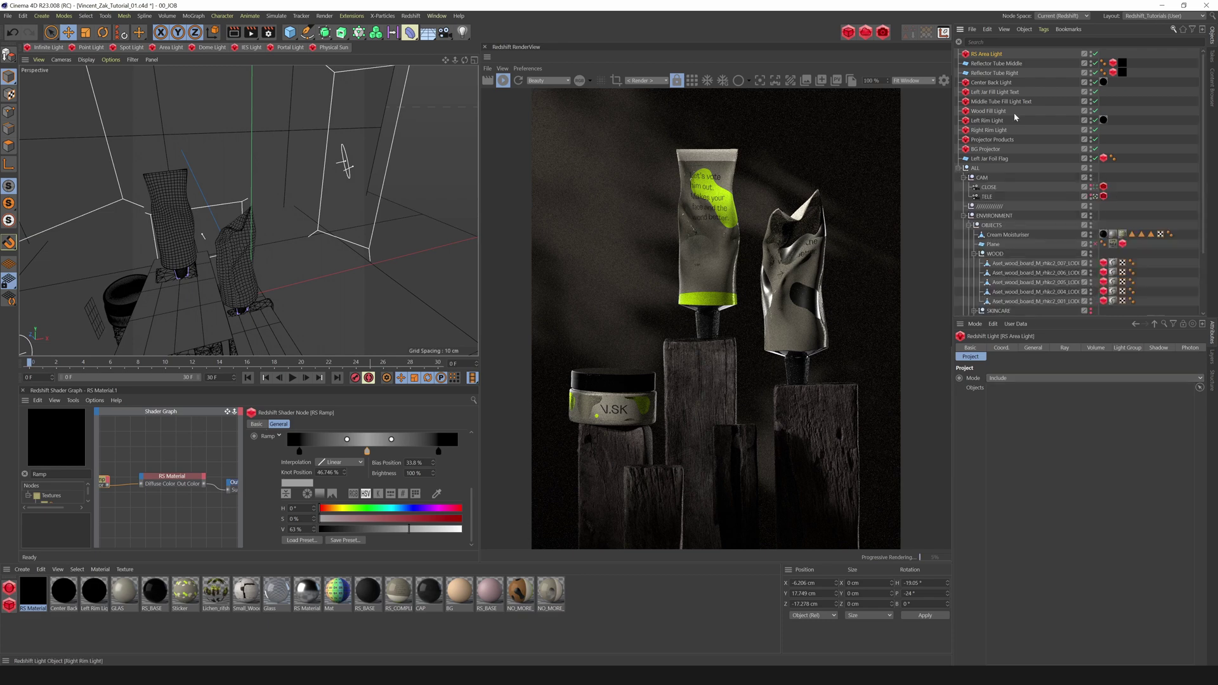
pyautogui.click(242, 253)
pyautogui.moveTo(1205, 222); pyautogui.dragTo(1203, 262)
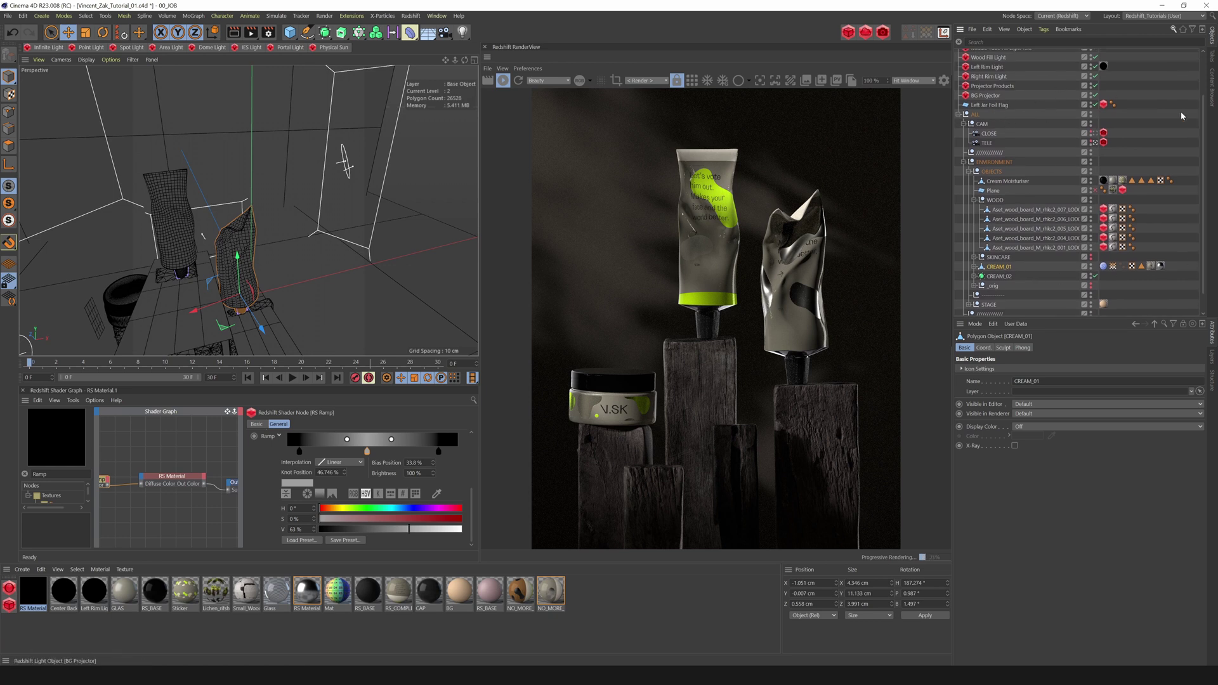
pyautogui.scroll(3, 1002, 52)
pyautogui.click(1002, 53)
pyautogui.scroll(-4, 1009, 159)
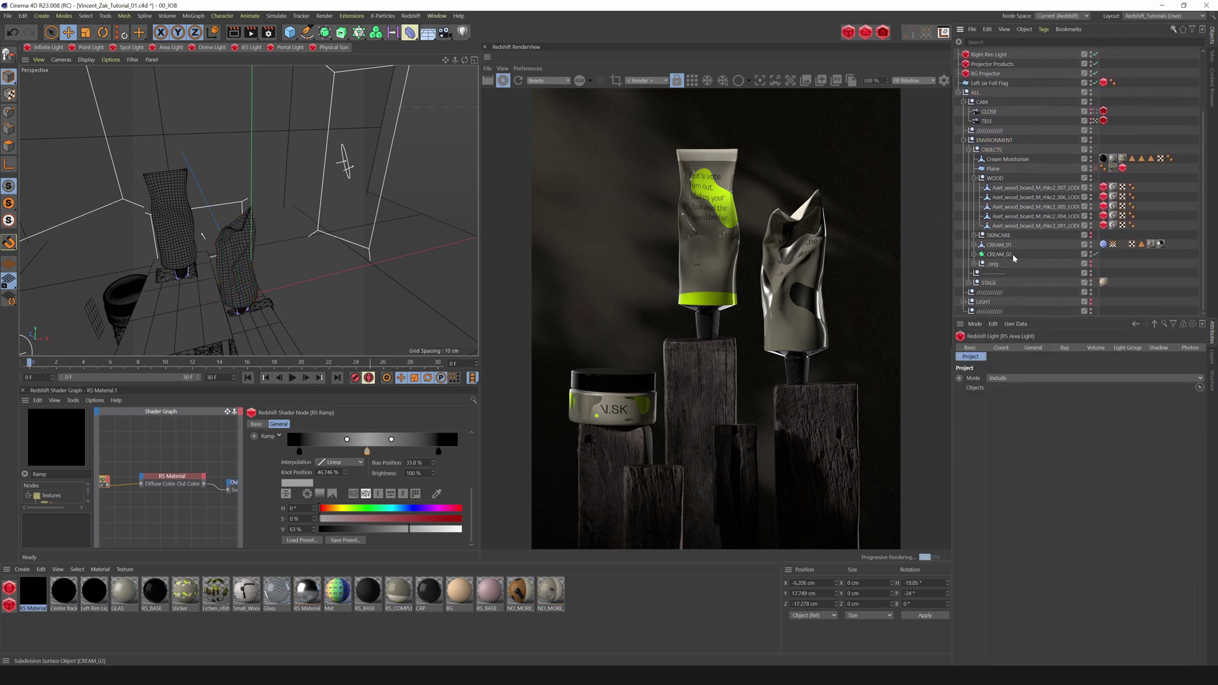
pyautogui.moveTo(1001, 247); pyautogui.dragTo(1018, 389)
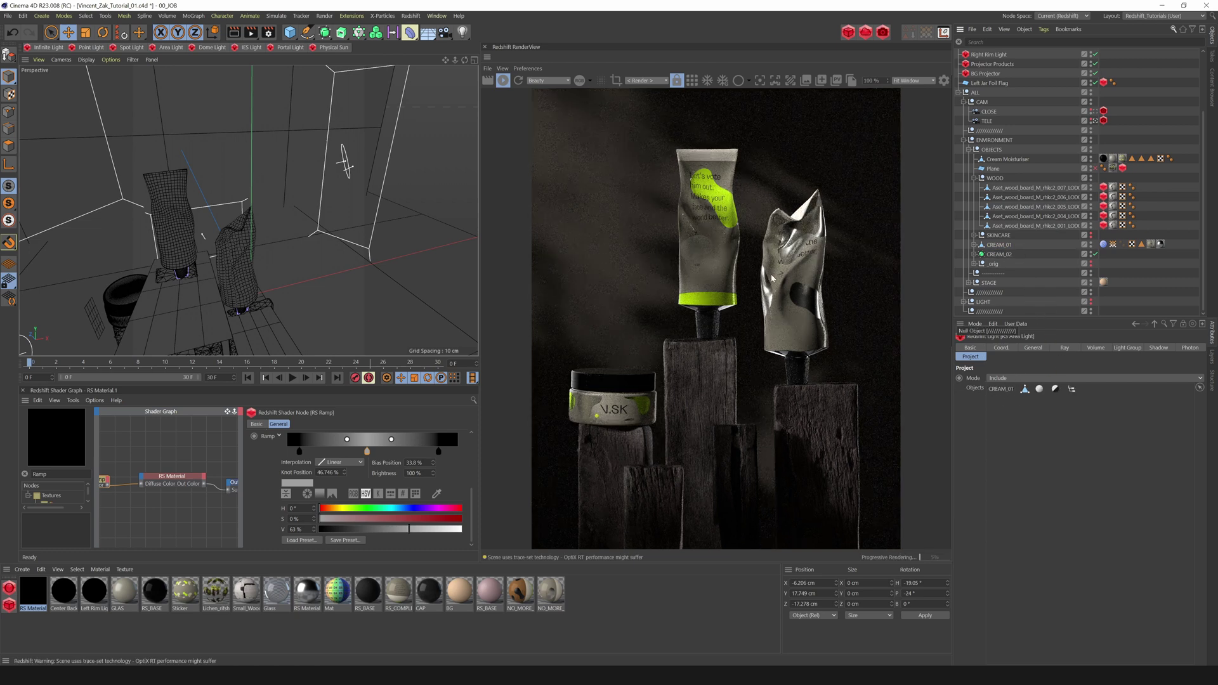
pyautogui.click(959, 93)
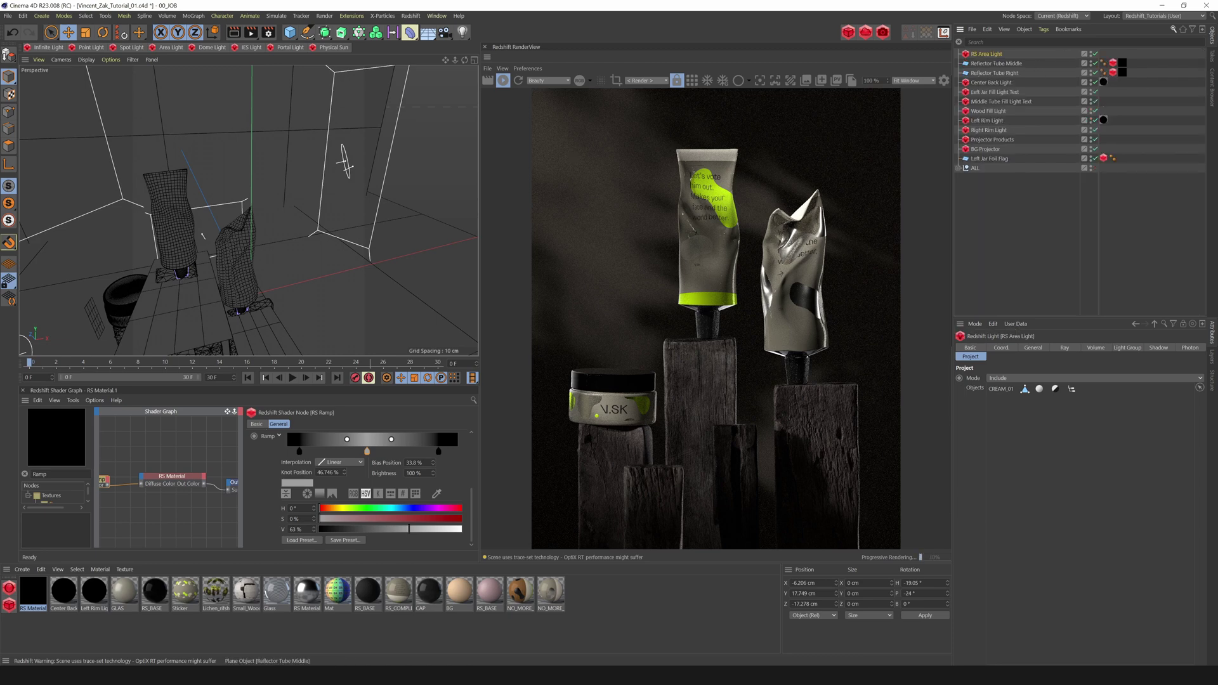
# Step: Isolate the new area light by disabling all others, bank it to about -25° and return to the default camera
pyautogui.moveTo(1096, 110); pyautogui.dragTo(1096, 63)
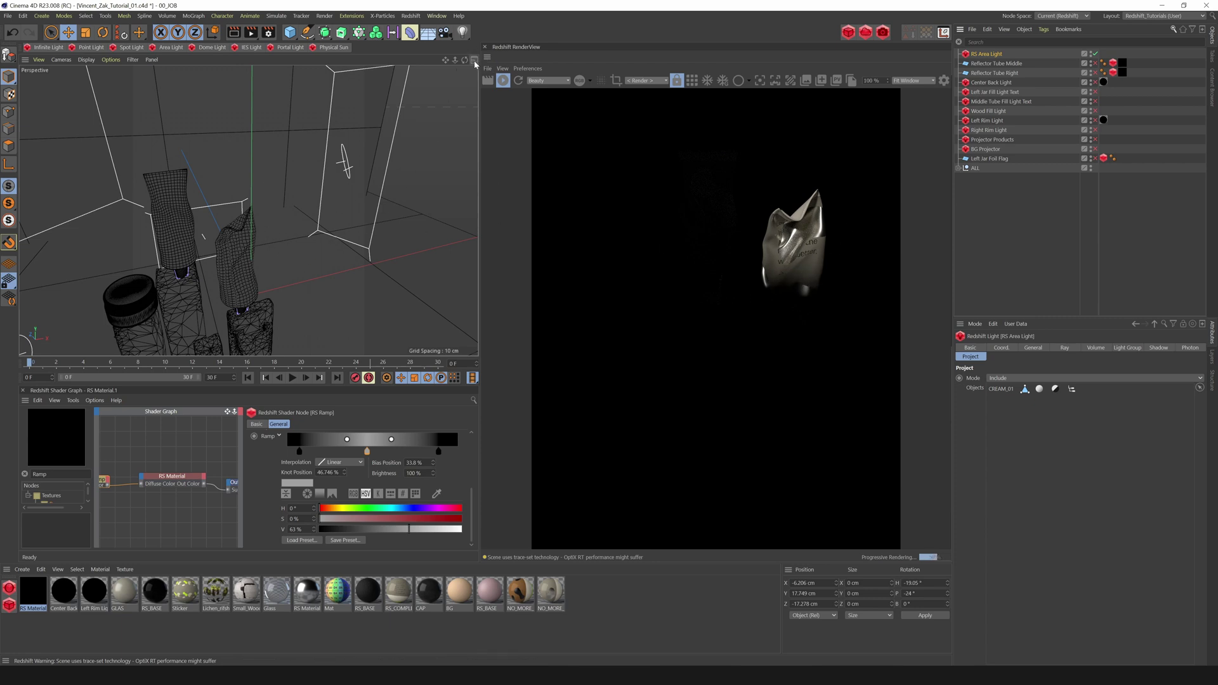
pyautogui.moveTo(465, 60)
pyautogui.mouseDown(button='right')
pyautogui.moveTo(421, 63)
pyautogui.moveTo(437, 63)
pyautogui.mouseUp(button='right')
pyautogui.click(62, 60)
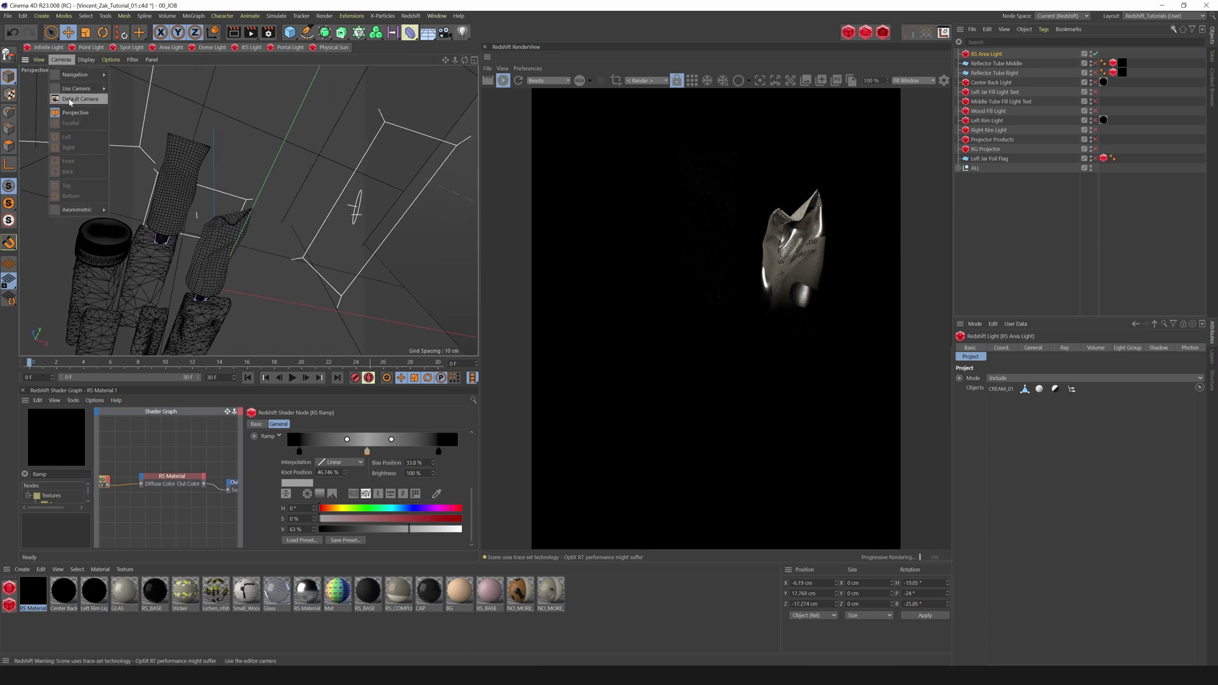
pyautogui.click(77, 99)
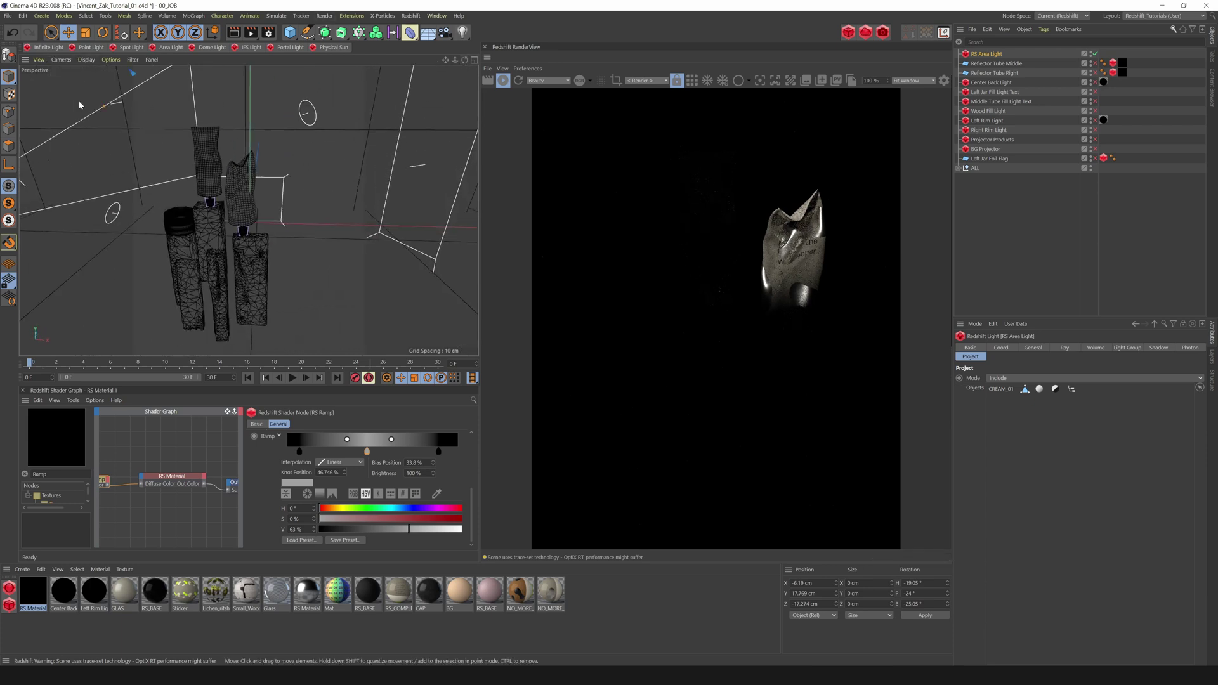
# Step: Widen the area light above the crumpled tube to stretch its highlight on the foil
pyautogui.moveTo(436, 67); pyautogui.dragTo(430, 67)
pyautogui.moveTo(223, 192)
pyautogui.mouseDown()
pyautogui.moveTo(200, 187)
pyautogui.moveTo(209, 185)
pyautogui.mouseUp()
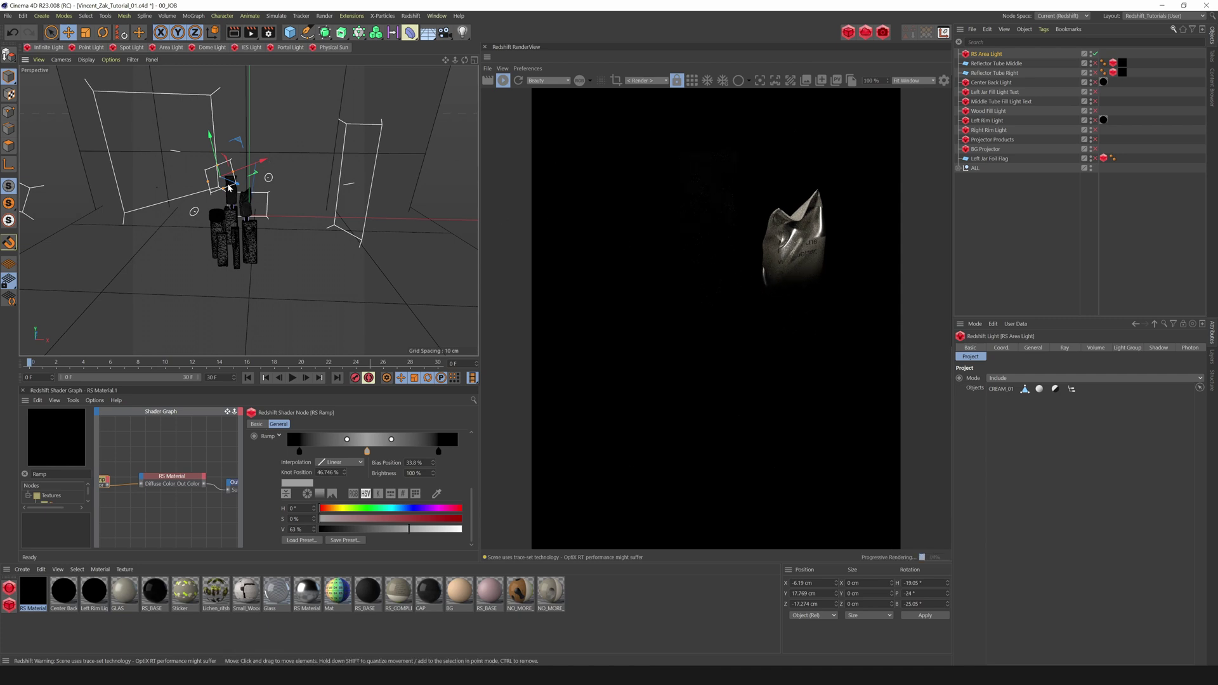
pyautogui.moveTo(208, 183); pyautogui.dragTo(199, 184)
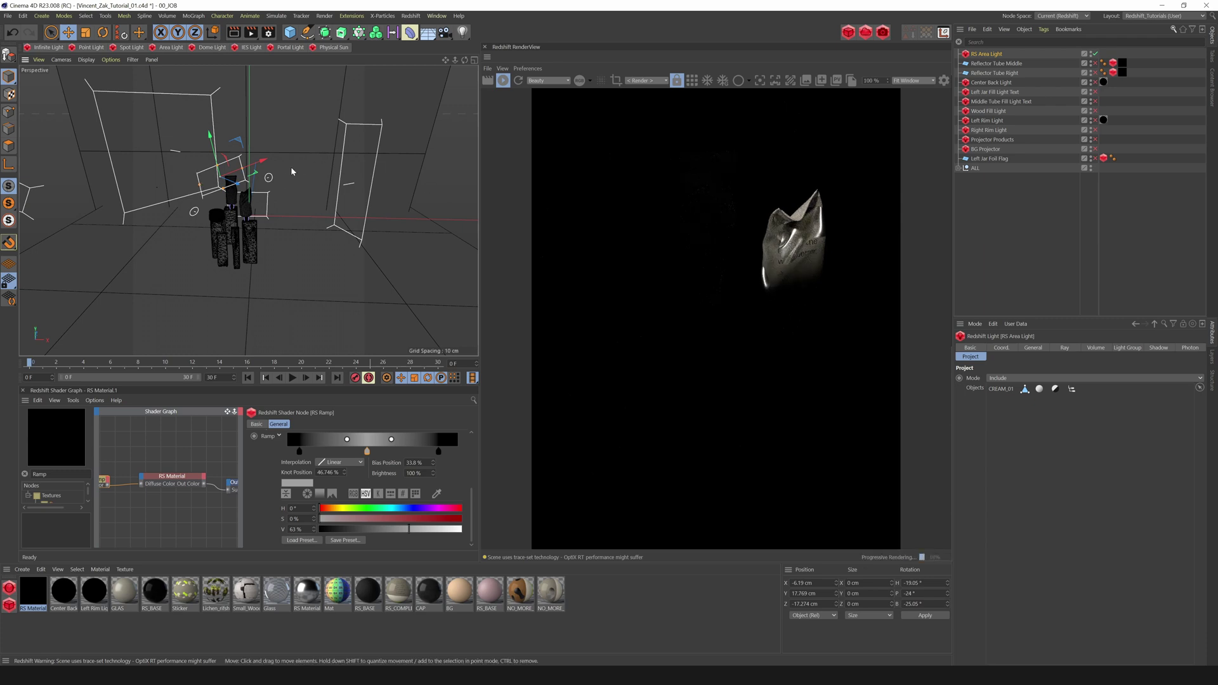
pyautogui.moveTo(199, 185); pyautogui.dragTo(207, 187)
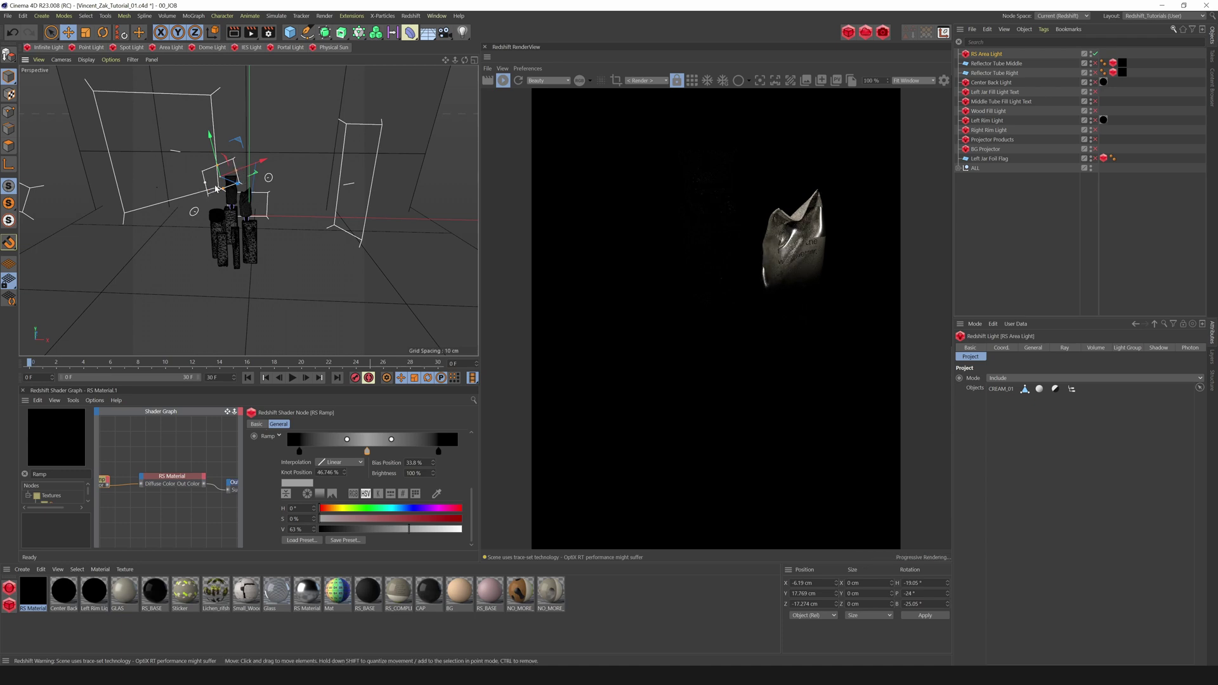
# Step: Rotate the area light to about heading -14°, pitch -26°, bank -23° and move it to about X -4, Y 18.6, Z -17.4 cm
pyautogui.press('r')
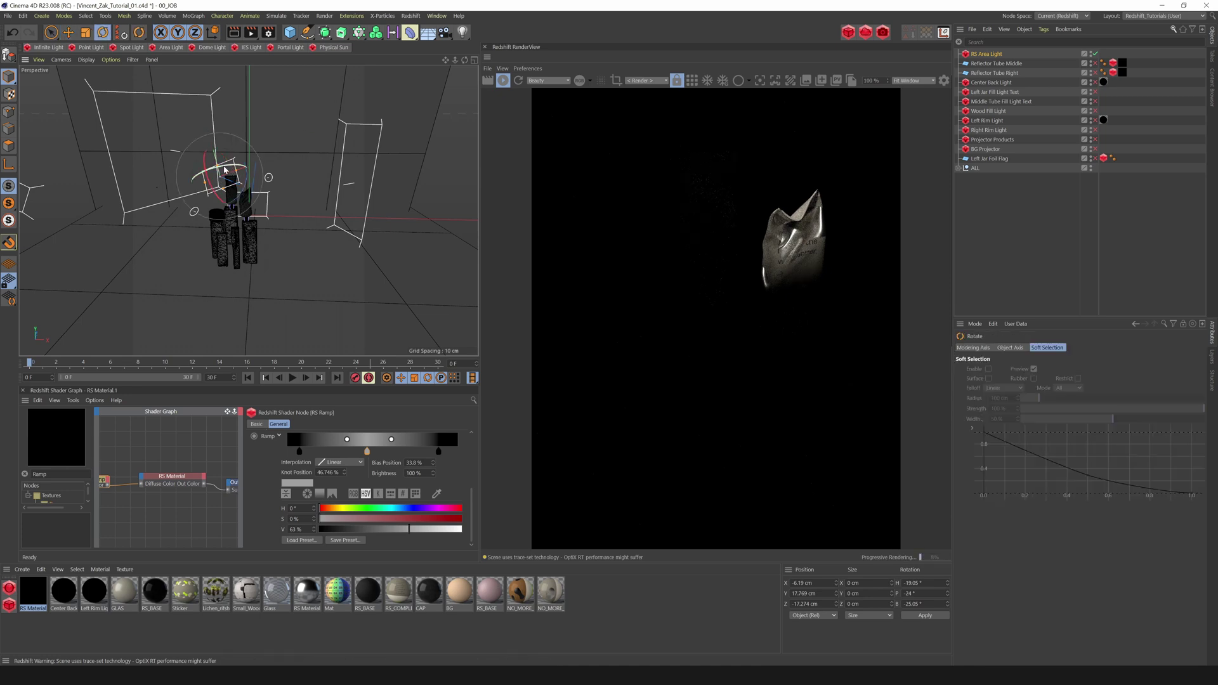
pyautogui.moveTo(223, 168); pyautogui.dragTo(227, 169)
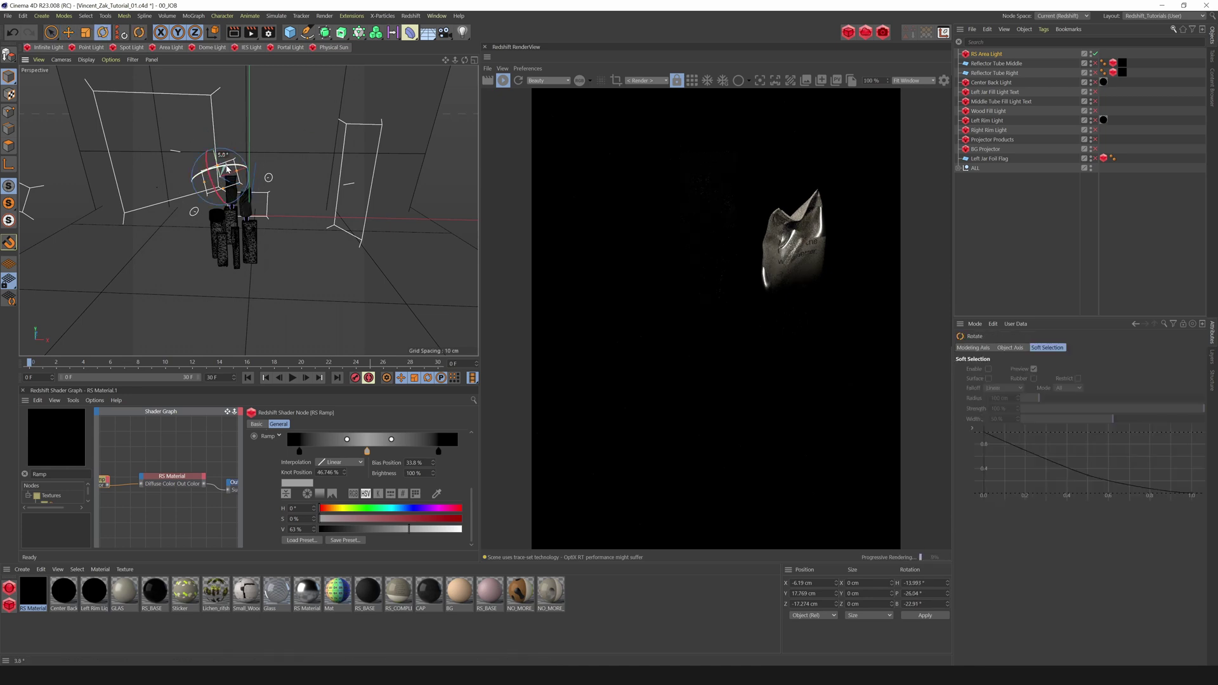
pyautogui.press('e')
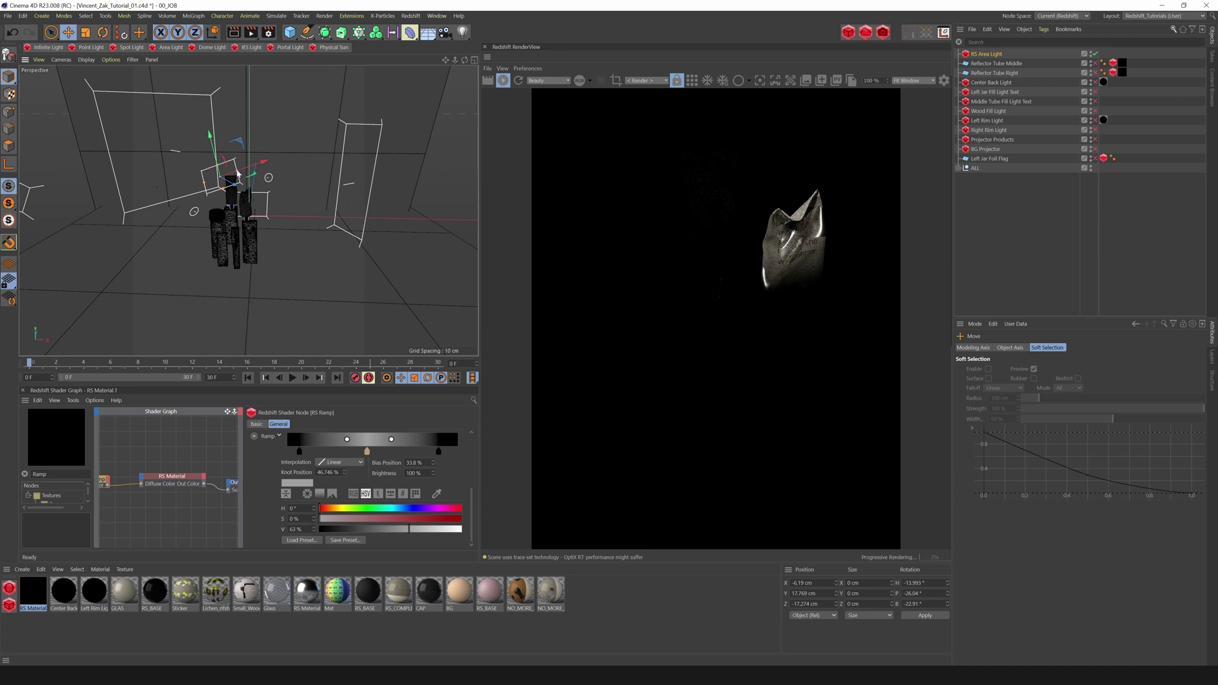
pyautogui.moveTo(247, 169); pyautogui.dragTo(256, 169)
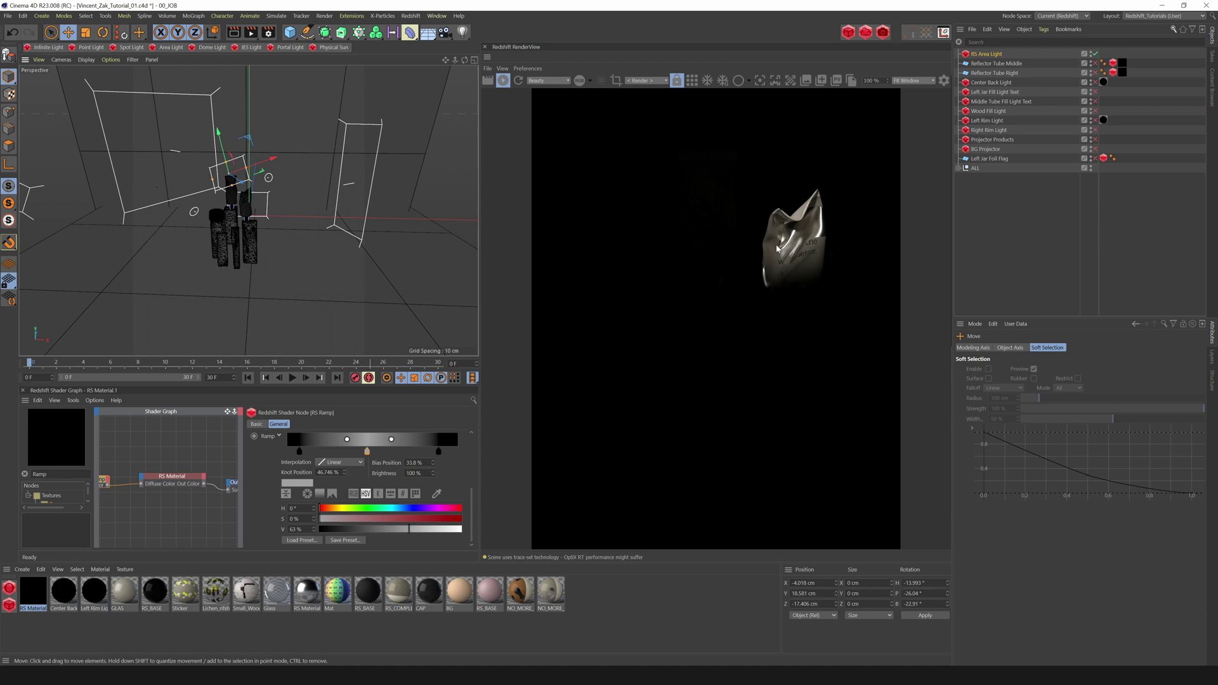
# Step: Re-enable all the other lights, both tube reflectors and the jar foil flag
pyautogui.moveTo(465, 61)
pyautogui.mouseDown()
pyautogui.moveTo(432, 65)
pyautogui.moveTo(531, 75)
pyautogui.moveTo(451, 68)
pyautogui.moveTo(429, 83)
pyautogui.moveTo(568, 29)
pyautogui.moveTo(481, 50)
pyautogui.mouseUp()
pyautogui.click(1095, 64)
pyautogui.moveTo(1100, 120); pyautogui.dragTo(1097, 157)
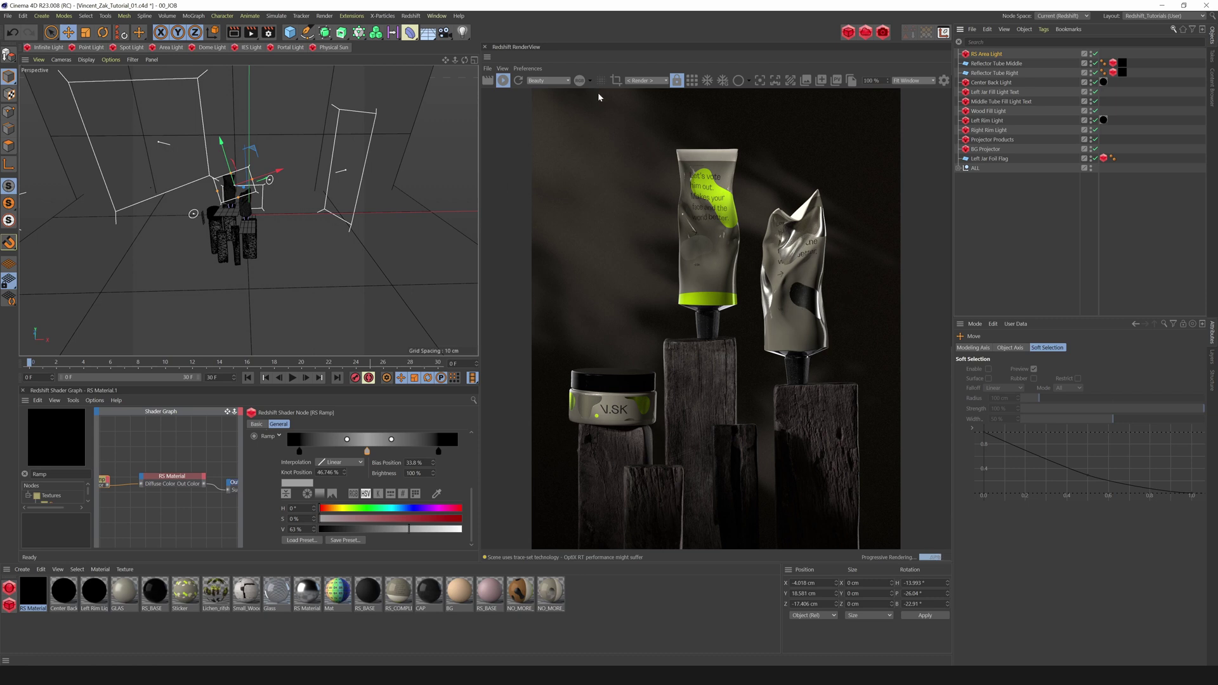
# Step: Rename the new area light as Right Tube Fill Light
pyautogui.doubleClick(988, 54)
pyautogui.write('Right Tu')
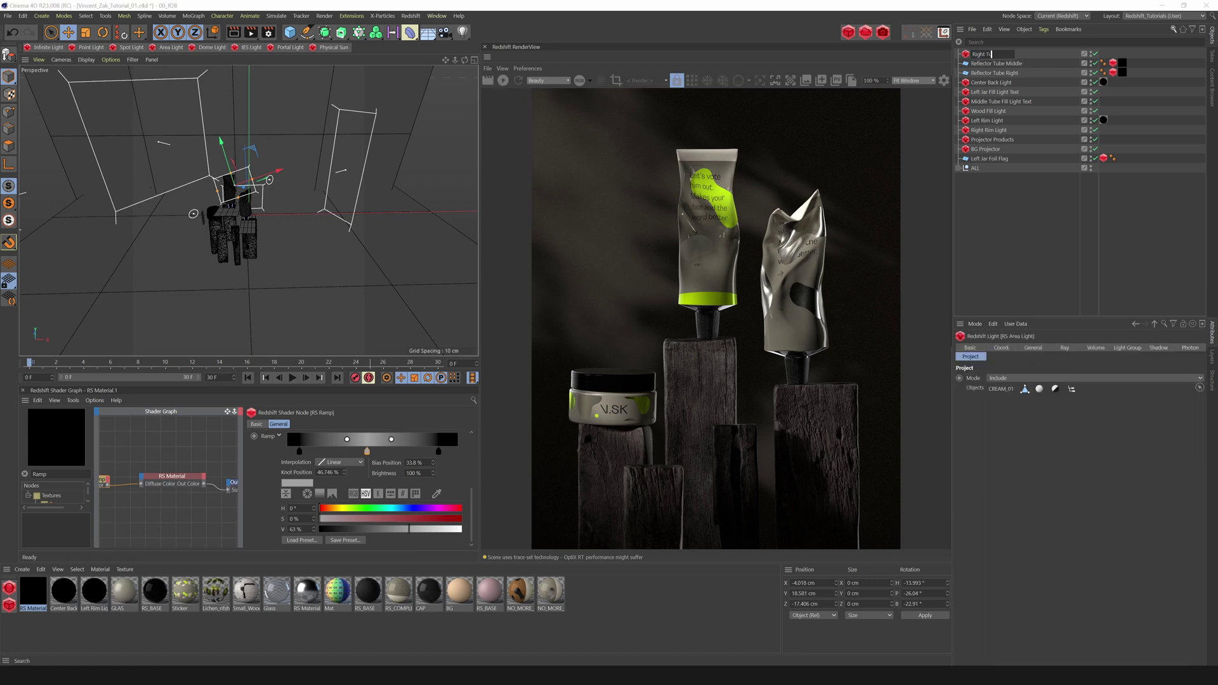
pyautogui.write('be Fill Light')
pyautogui.press('Return')
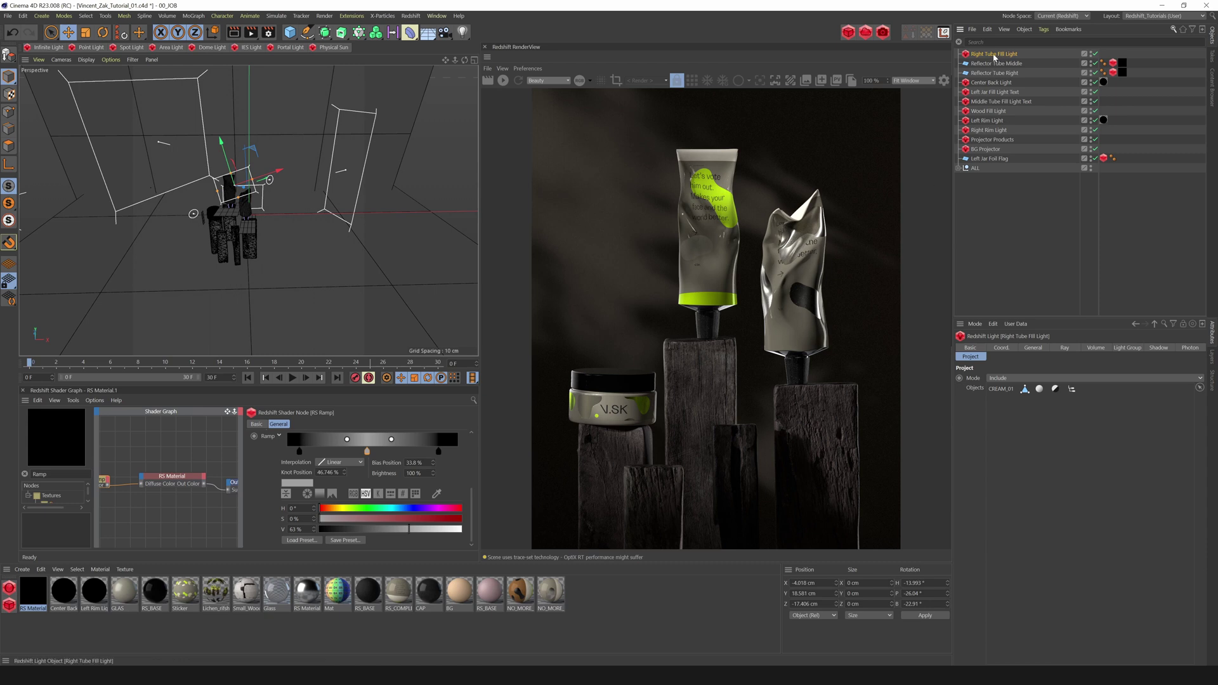
# Step: Duplicate Right Tube Fill Light and name the copy Right Tube Foil Fill Light
pyautogui.keyDown('ctrl'); pyautogui.moveTo(993, 52); pyautogui.dragTo(998, 61); pyautogui.keyUp('ctrl')
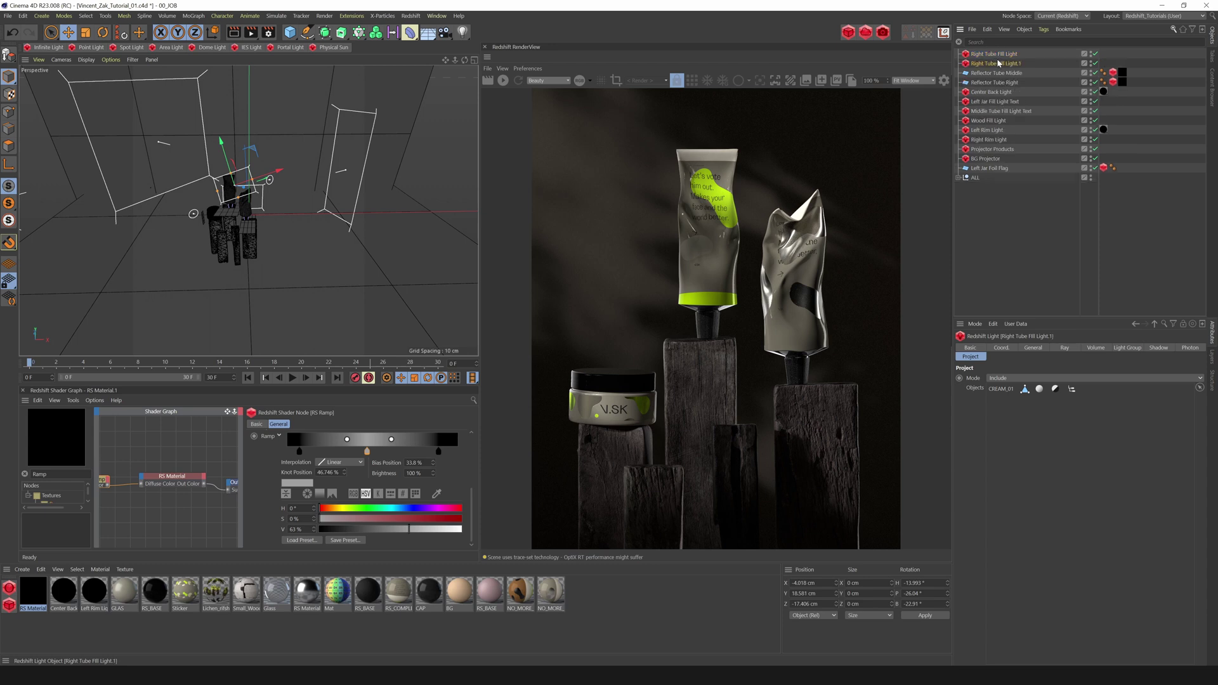
pyautogui.doubleClick(1007, 64)
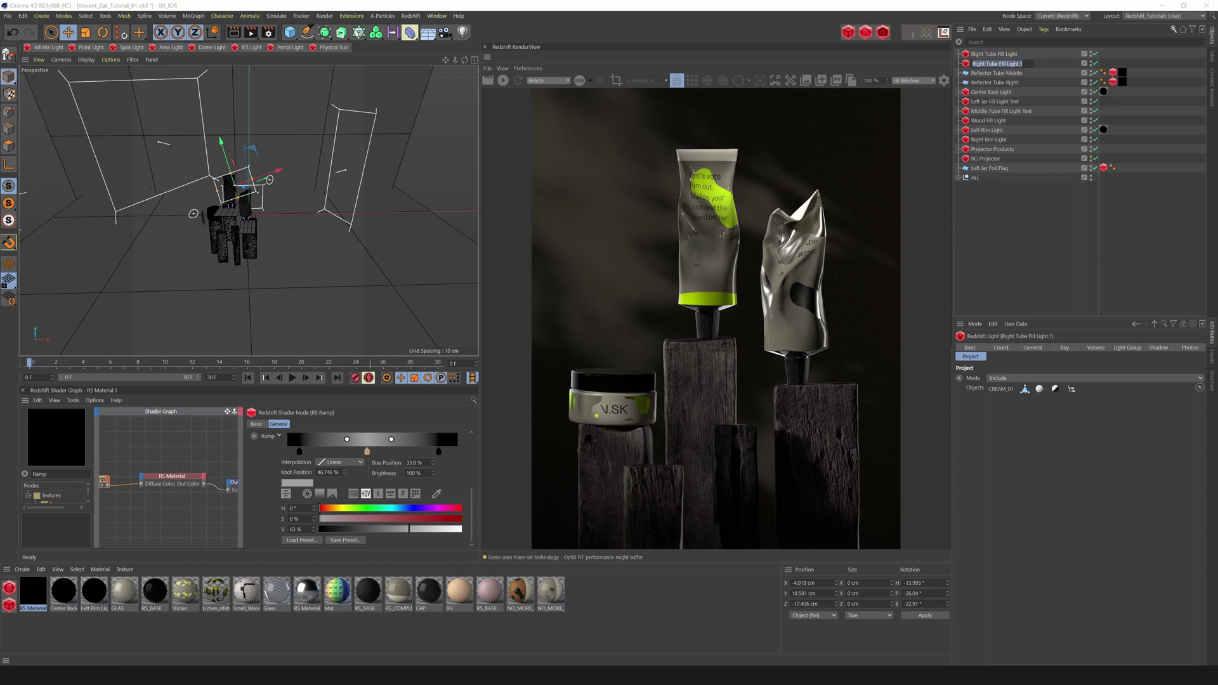
pyautogui.click(1000, 64)
pyautogui.write('Foil')
pyautogui.press('End')
pyautogui.press('BackSpace')
pyautogui.press('BackSpace')
pyautogui.press('Return')
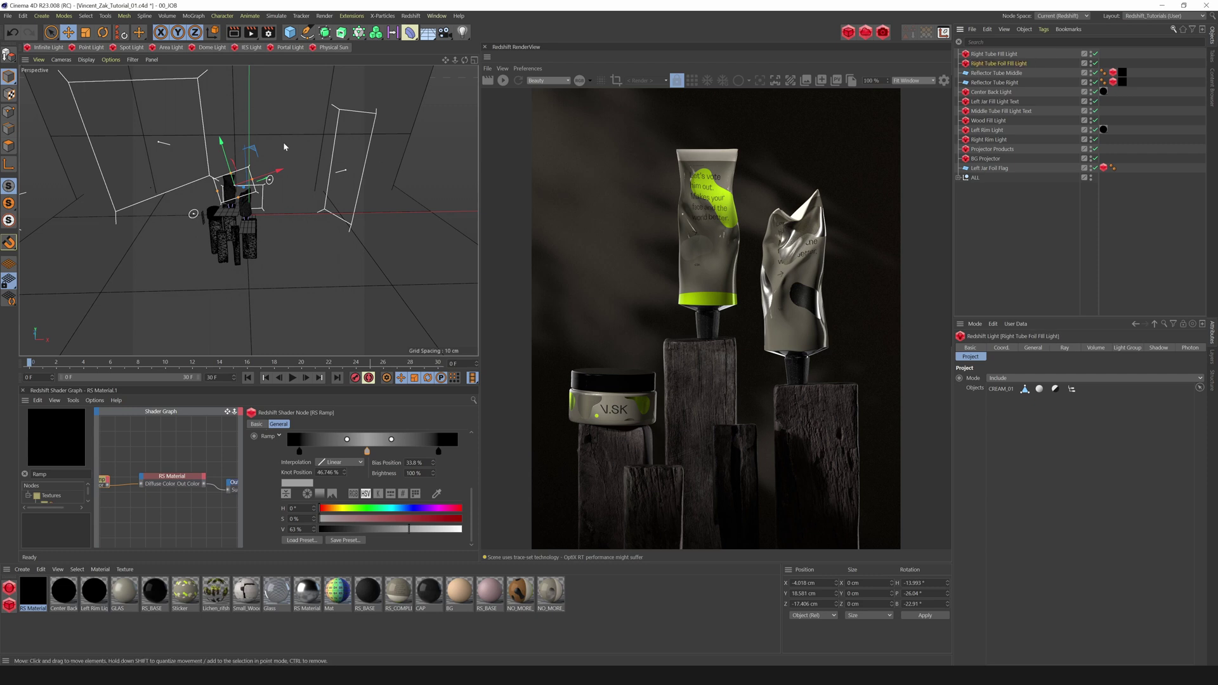
# Step: Place the foil fill light in front right of the products at about X 5, Y 8, Z -22 cm, heading 23°, pitch -13°
pyautogui.moveTo(223, 156); pyautogui.dragTo(359, 178)
pyautogui.press('r')
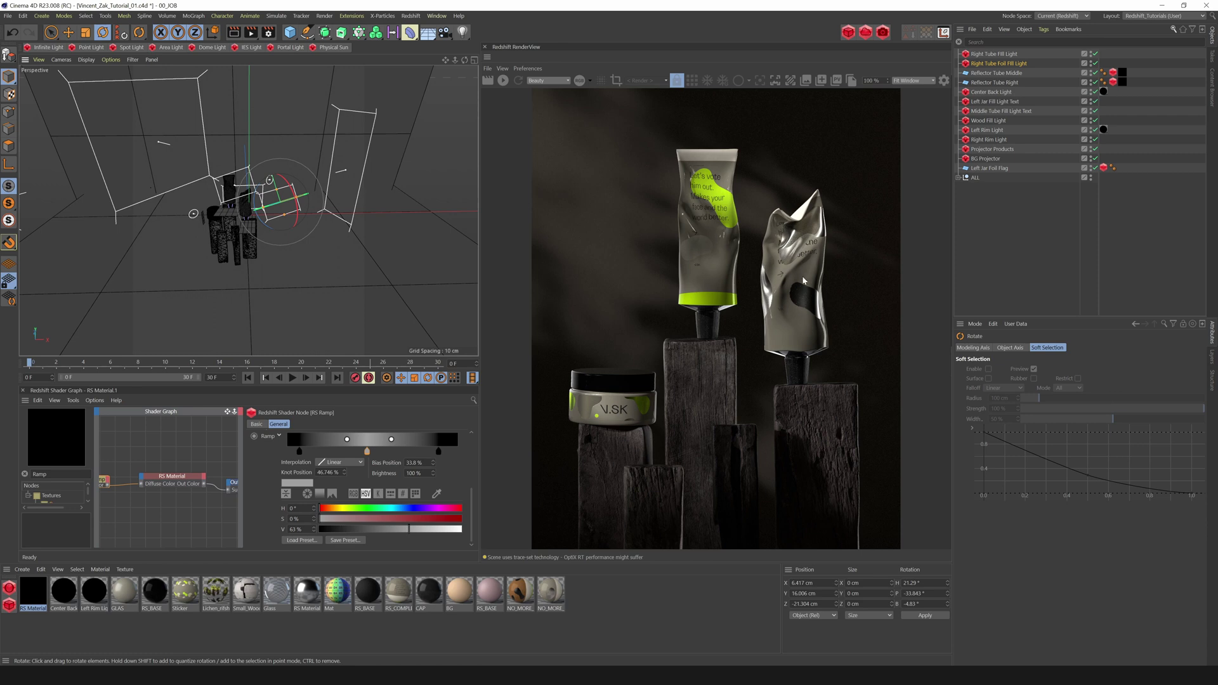
pyautogui.moveTo(465, 60); pyautogui.dragTo(432, 57)
pyautogui.press('e')
pyautogui.moveTo(361, 100); pyautogui.dragTo(316, 231)
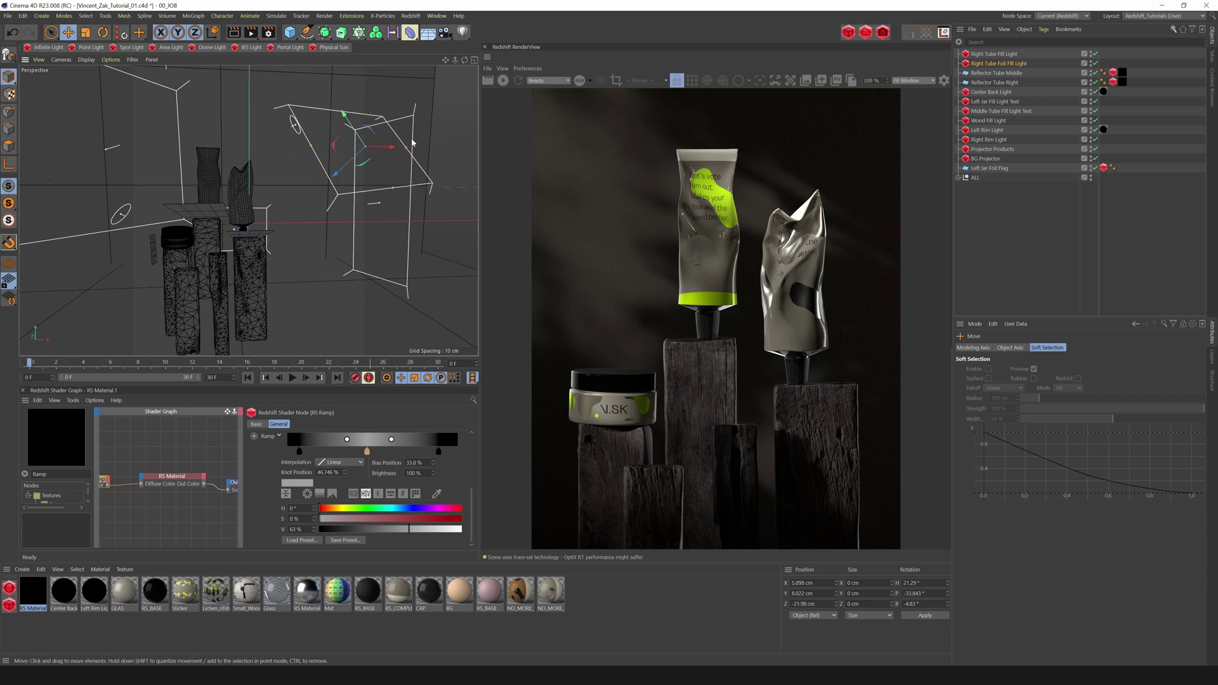
pyautogui.press('r')
pyautogui.moveTo(395, 143)
pyautogui.mouseDown()
pyautogui.moveTo(398, 159)
pyautogui.moveTo(382, 149)
pyautogui.mouseUp()
pyautogui.moveTo(355, 100); pyautogui.dragTo(356, 103)
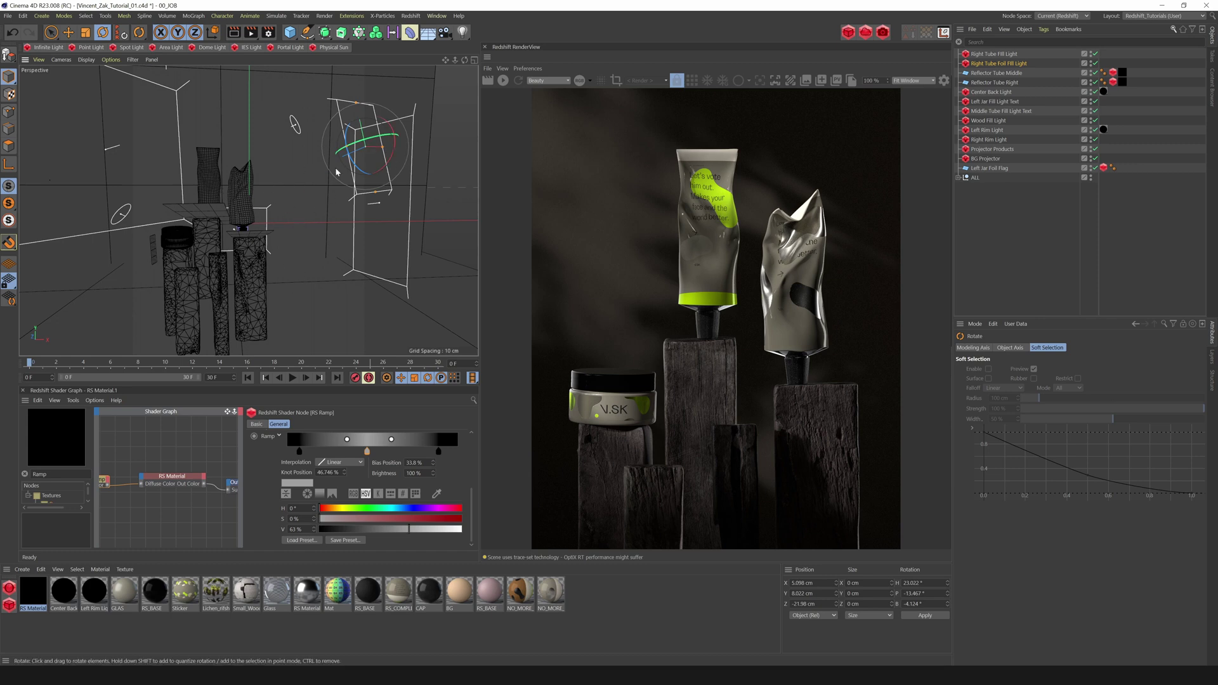
# Step: Restart the live render, move the foil fill light to about X 10, Y 7.4, Z -20 cm and pitch it to about -16°
pyautogui.click(503, 81)
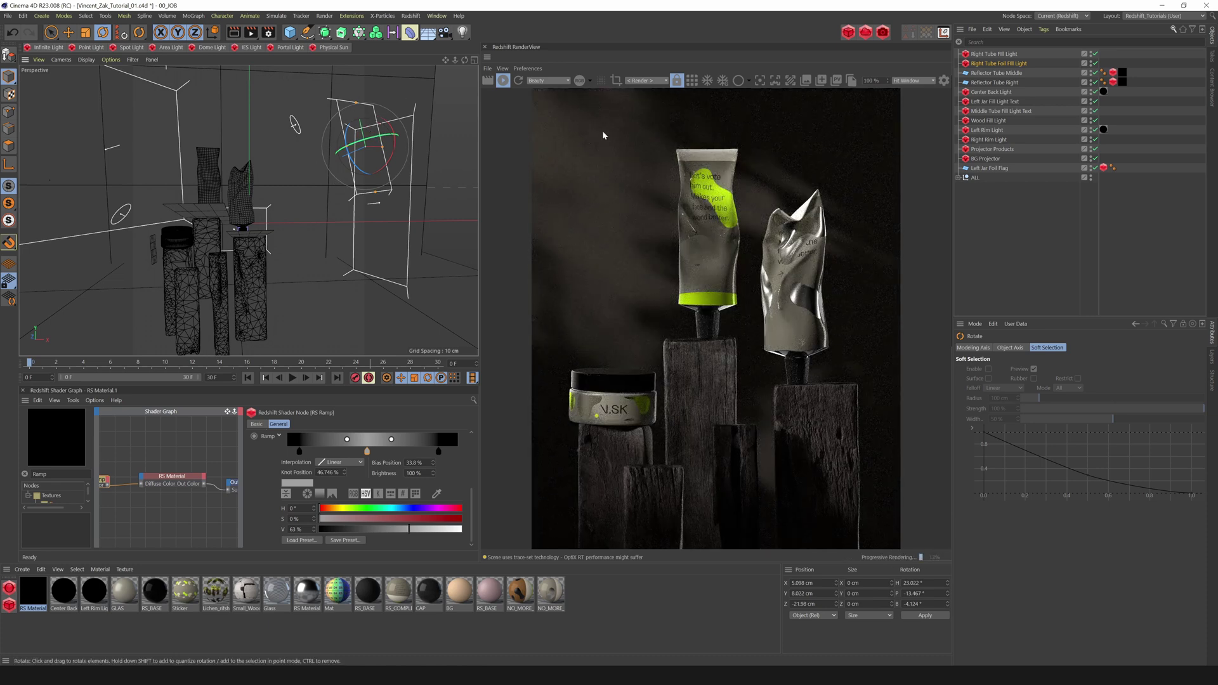
pyautogui.press('e')
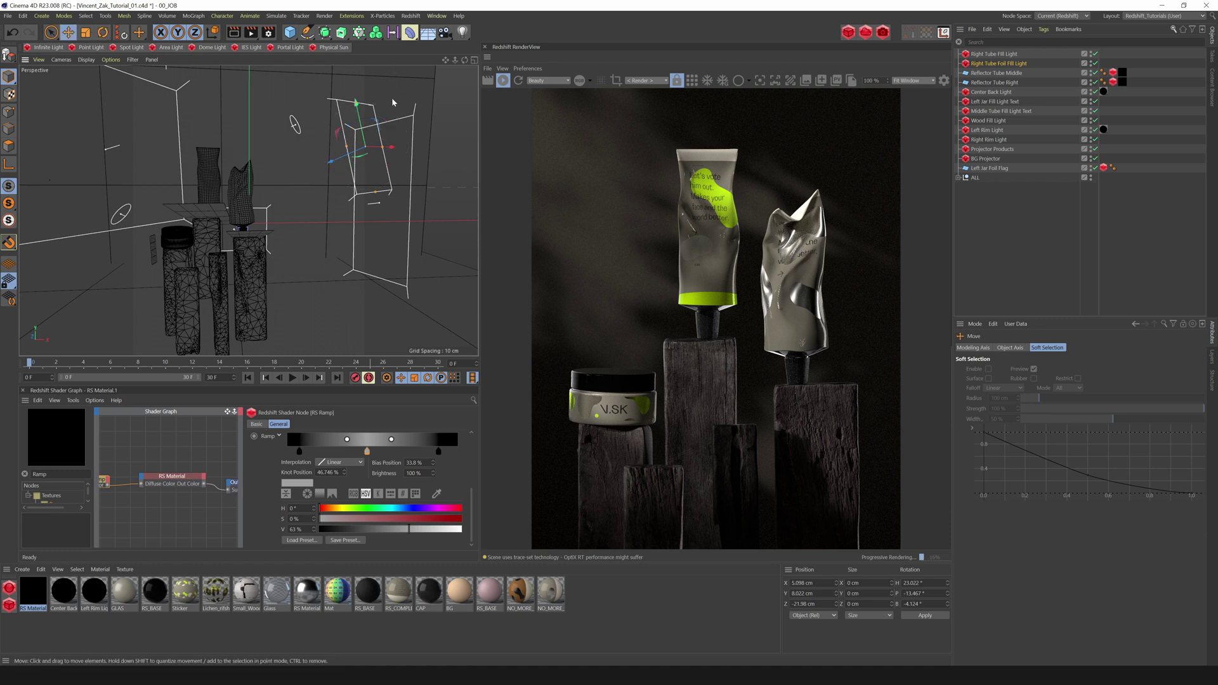
pyautogui.moveTo(363, 120); pyautogui.dragTo(437, 158)
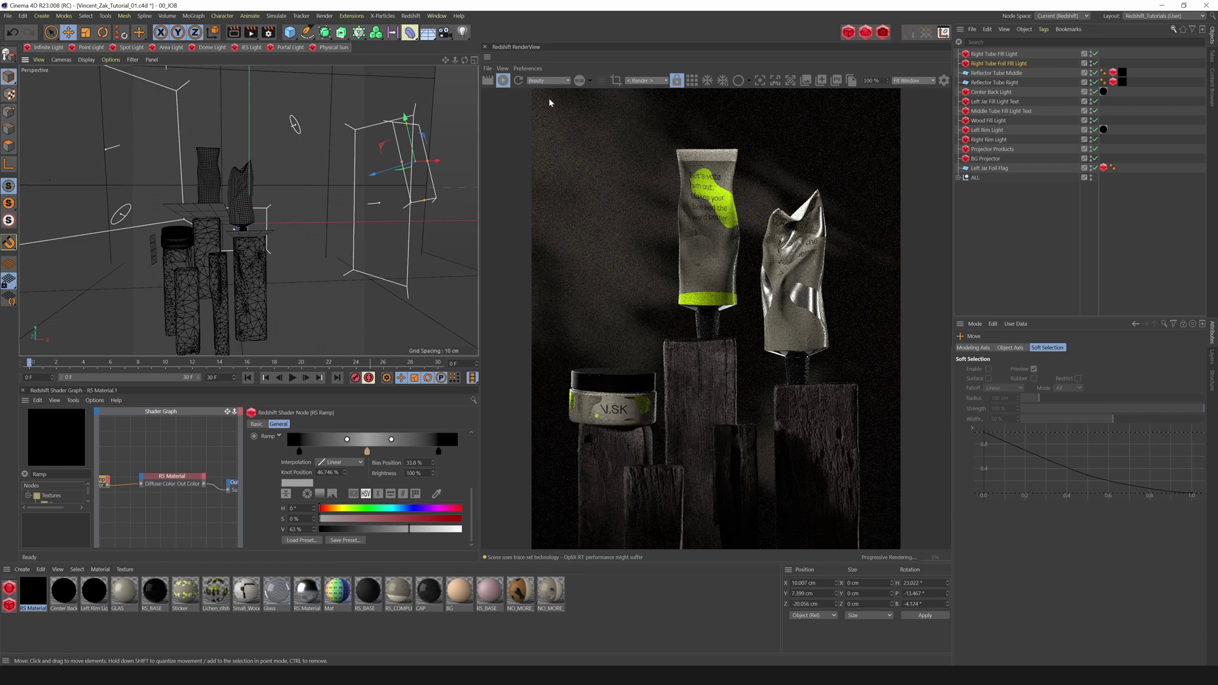
pyautogui.press('r')
pyautogui.click(436, 142)
pyautogui.click(433, 171)
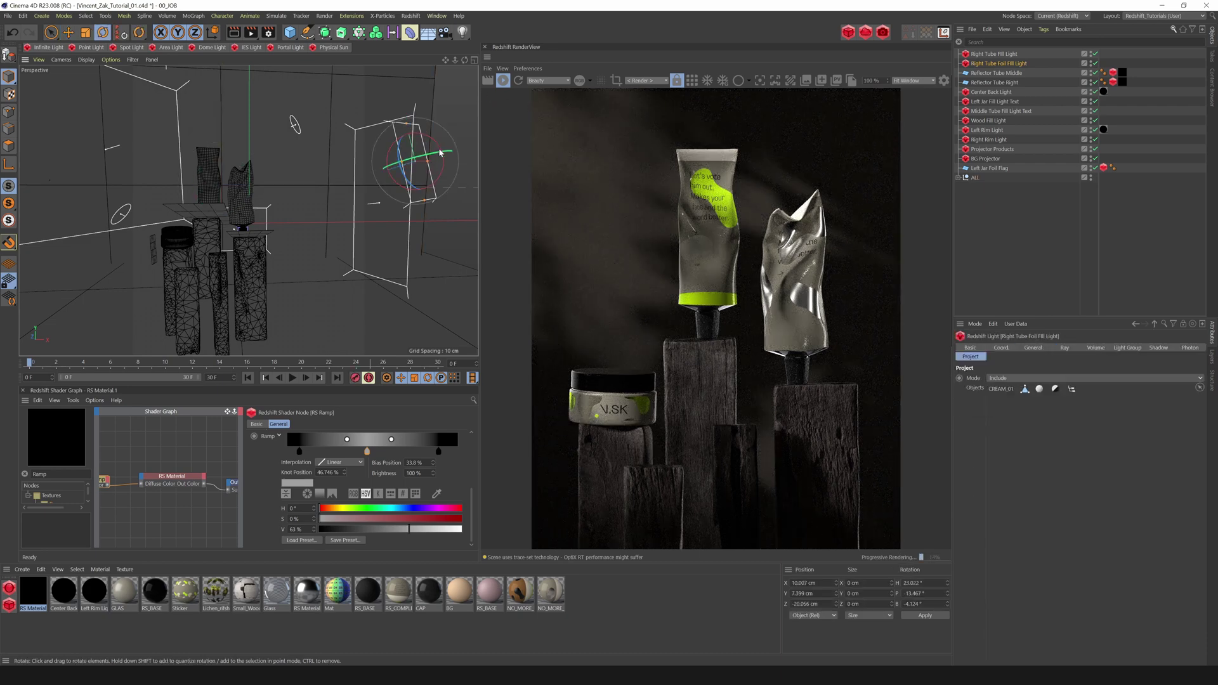
pyautogui.click(448, 176)
pyautogui.click(439, 172)
pyautogui.moveTo(440, 171); pyautogui.dragTo(396, 163)
# Step: Lower the foil fill light to about X 9.7, Y 4.5, Z -21 cm and re-aim it to about heading 25°, pitch -6°
pyautogui.press('e')
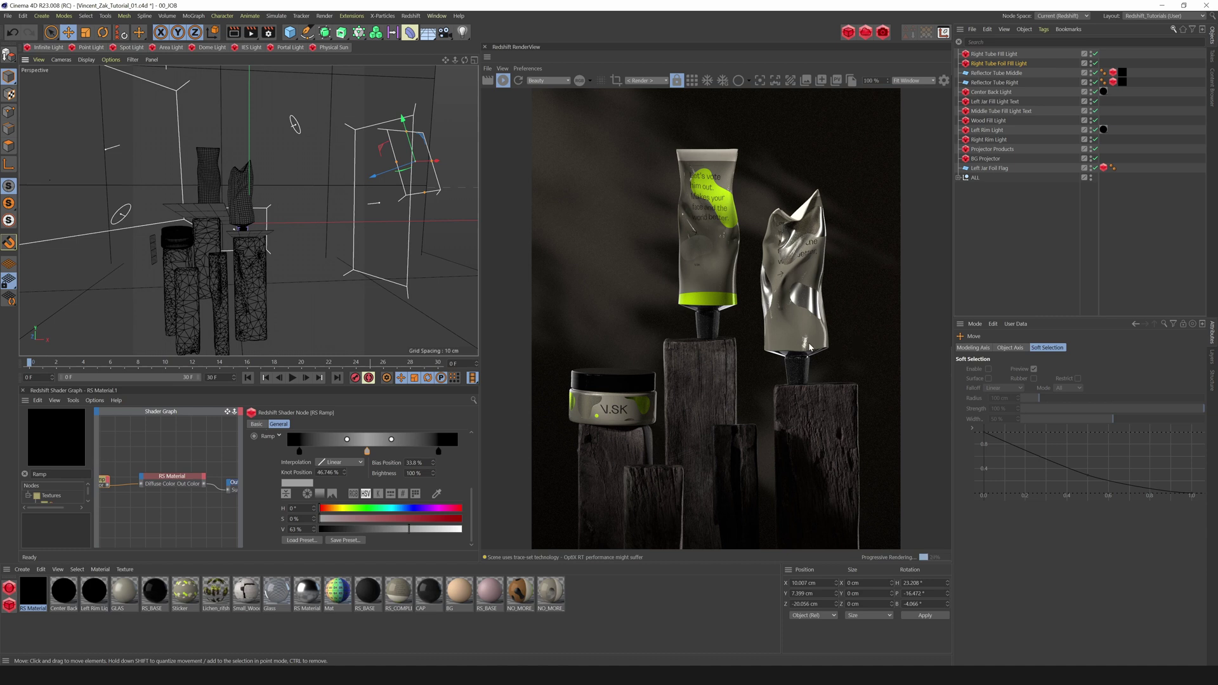
pyautogui.moveTo(404, 120); pyautogui.dragTo(446, 183)
pyautogui.press('r')
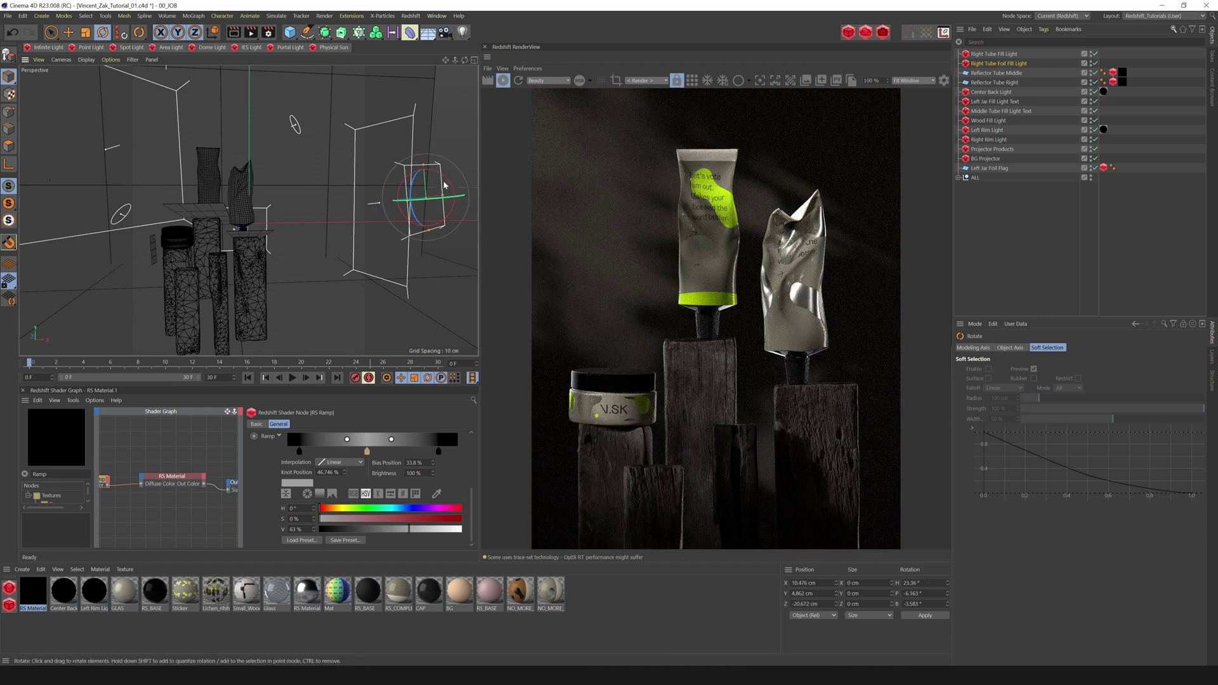
pyautogui.press('e')
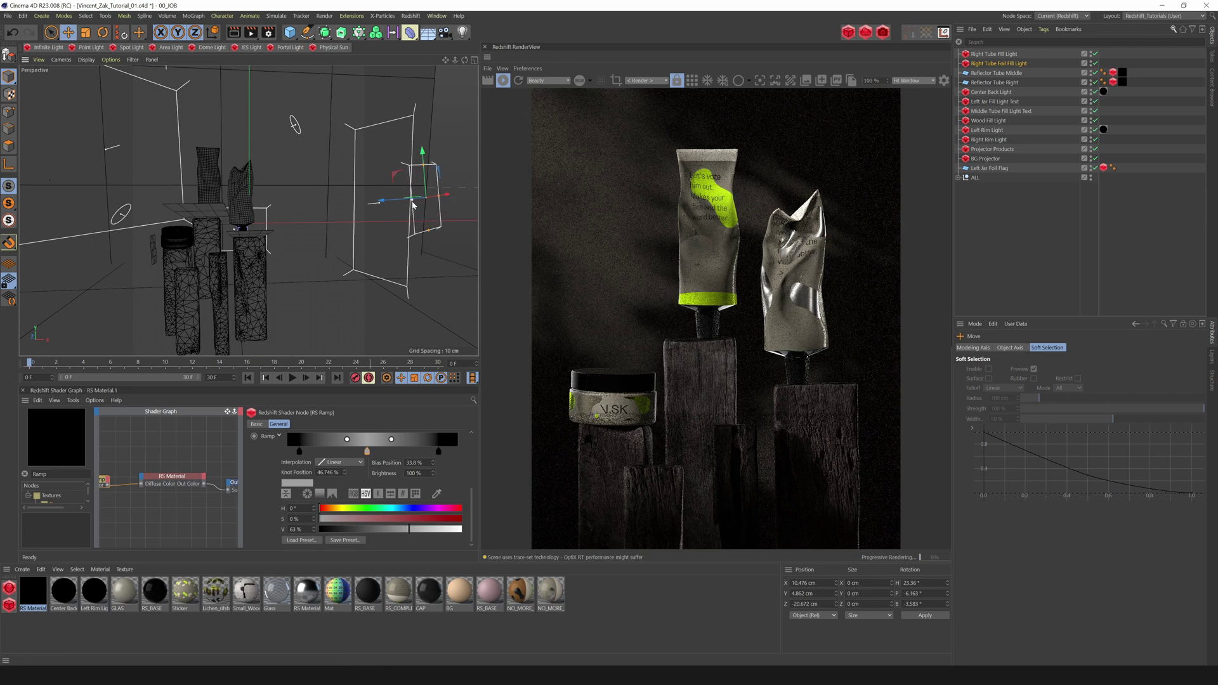
pyautogui.moveTo(412, 203)
pyautogui.mouseDown()
pyautogui.moveTo(381, 199)
pyautogui.moveTo(450, 197)
pyautogui.moveTo(418, 202)
pyautogui.mouseUp()
pyautogui.press('r')
pyautogui.press('e')
pyautogui.moveTo(419, 157); pyautogui.dragTo(416, 124)
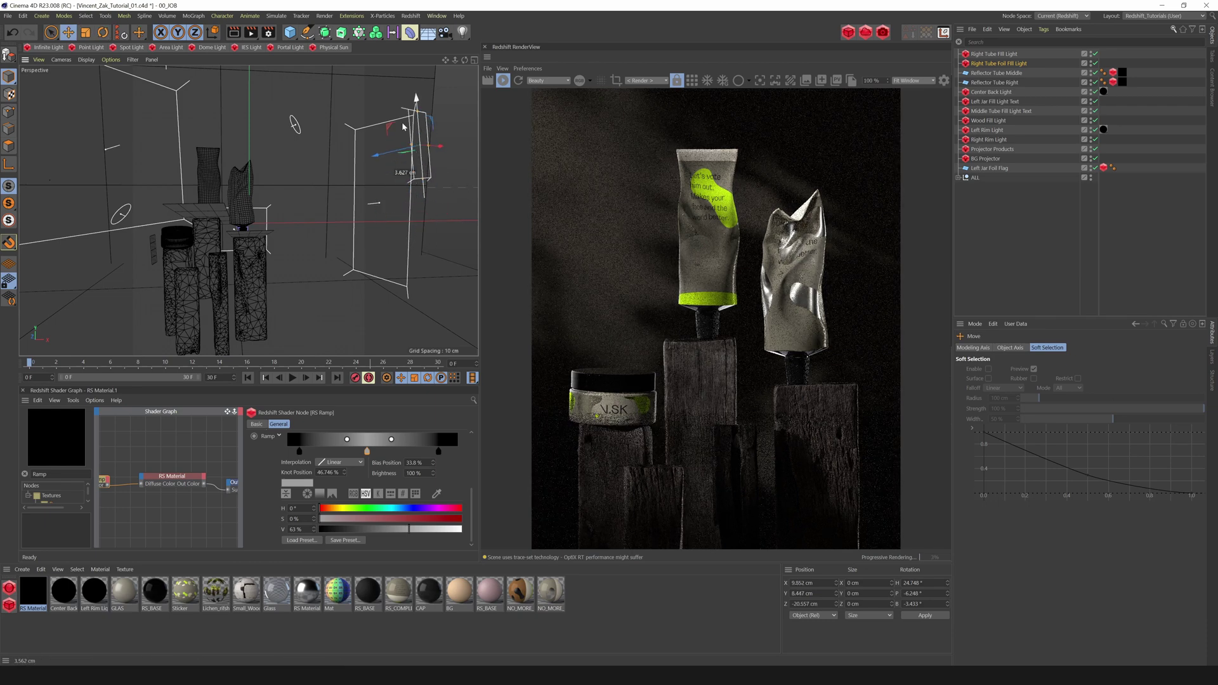
pyautogui.moveTo(445, 168)
pyautogui.mouseDown()
pyautogui.moveTo(337, 174)
pyautogui.moveTo(440, 167)
pyautogui.moveTo(429, 176)
pyautogui.mouseUp()
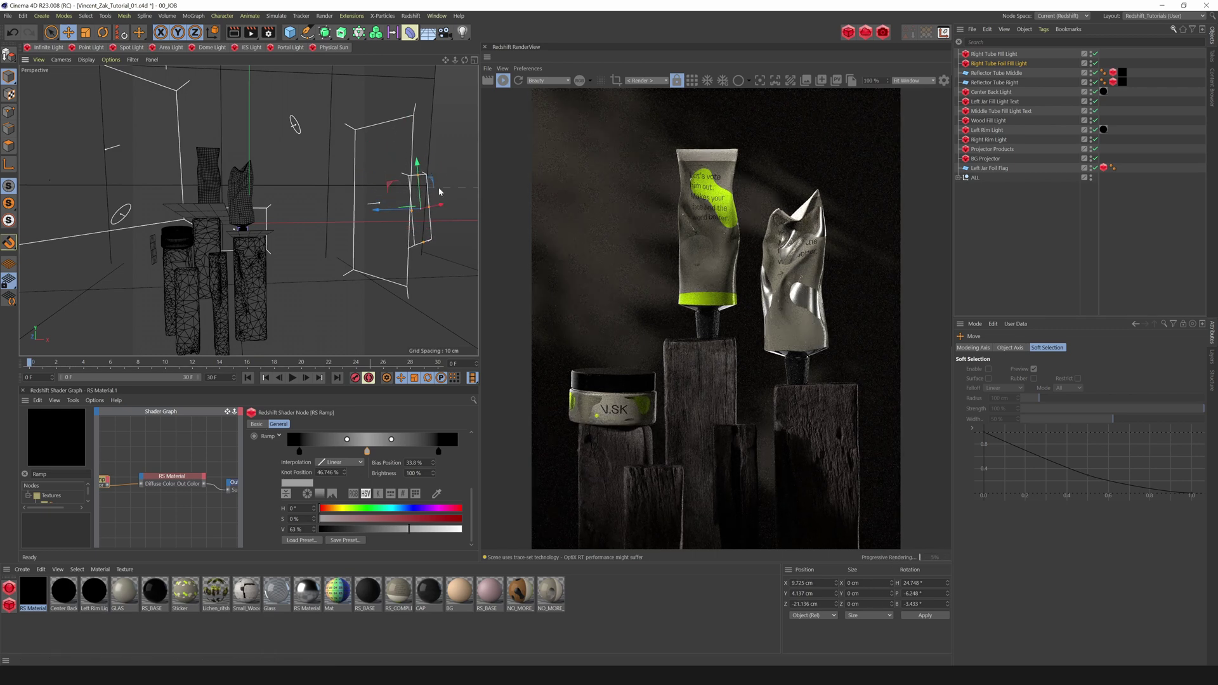
# Step: Look through the Right Tube Foil Fill Light and orbit it to a higher angle aimed at the crumpled tube
pyautogui.click(61, 60)
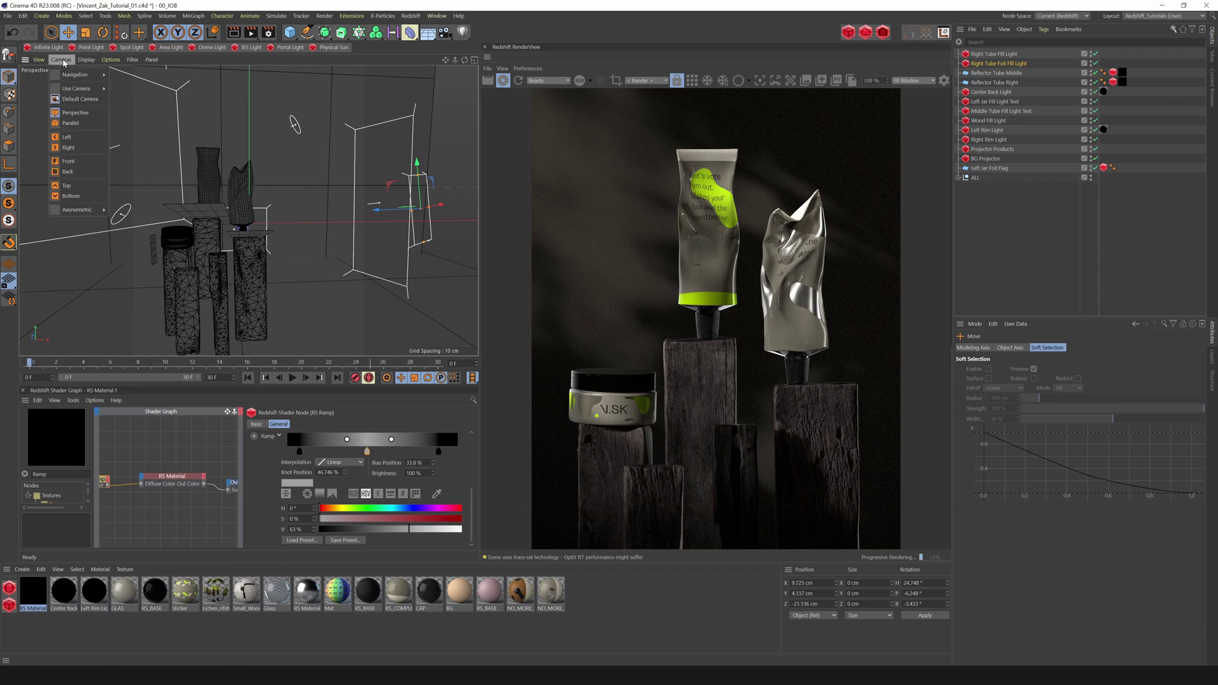
pyautogui.moveTo(71, 90)
pyautogui.click(152, 117)
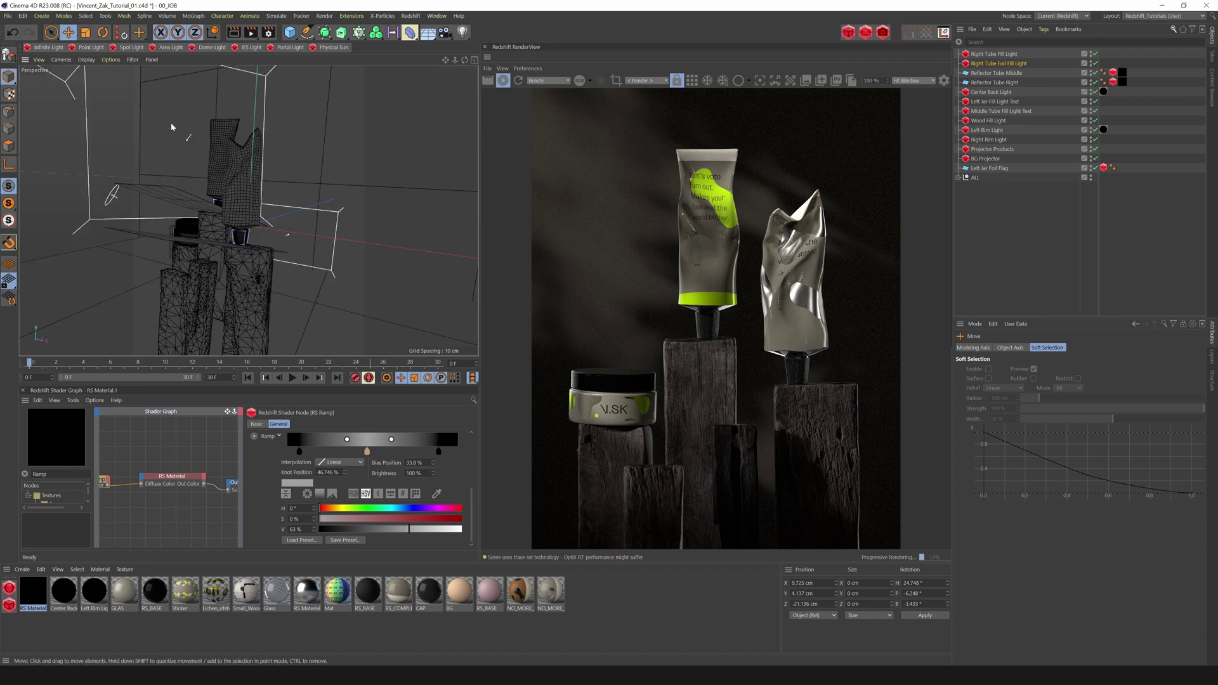
pyautogui.moveTo(465, 61); pyautogui.dragTo(470, 91)
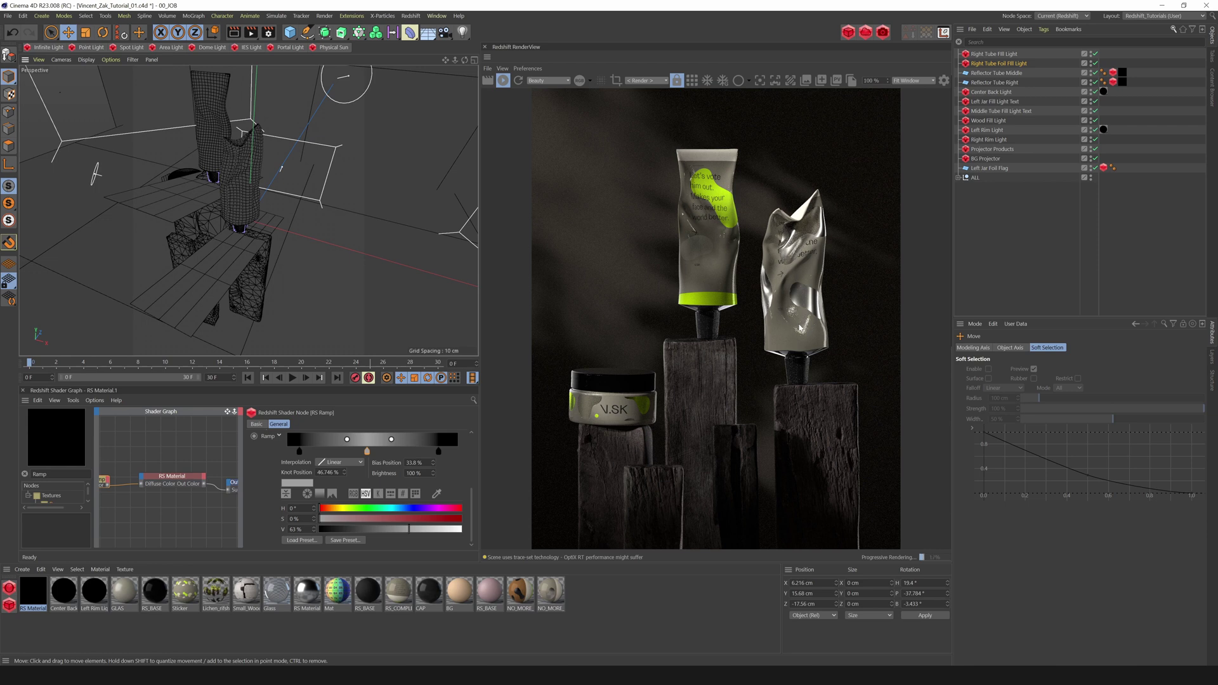
pyautogui.moveTo(446, 60); pyautogui.dragTo(467, 40)
# Step: Lower the Right Tube Foil Fill Light's exposure to about -6.7
pyautogui.click(998, 64)
pyautogui.click(1033, 348)
pyautogui.moveTo(1099, 555); pyautogui.dragTo(1085, 559)
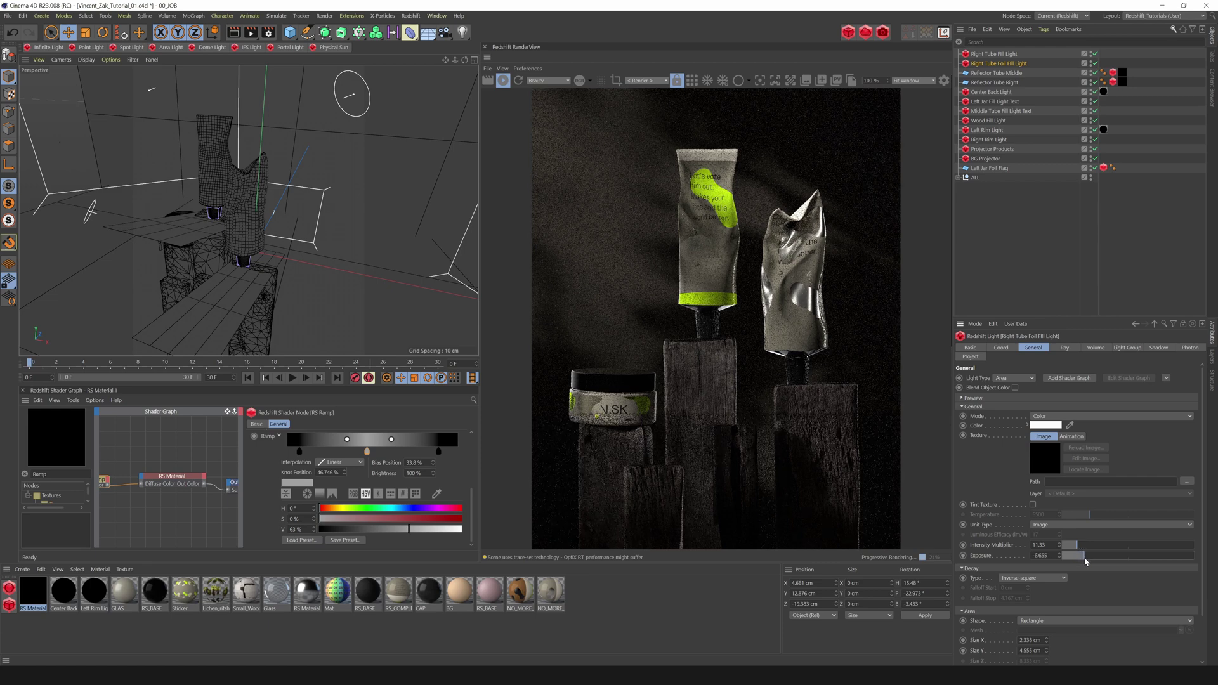
# Step: Fine-tune the foil fill light's angle, return to the default camera and reshape the light to about 1.1 by 6.9 cm
pyautogui.moveTo(465, 60)
pyautogui.mouseDown()
pyautogui.moveTo(448, 61)
pyautogui.moveTo(491, 77)
pyautogui.moveTo(442, 67)
pyautogui.mouseUp()
pyautogui.click(62, 60)
pyautogui.click(75, 101)
pyautogui.moveTo(277, 141); pyautogui.dragTo(274, 159)
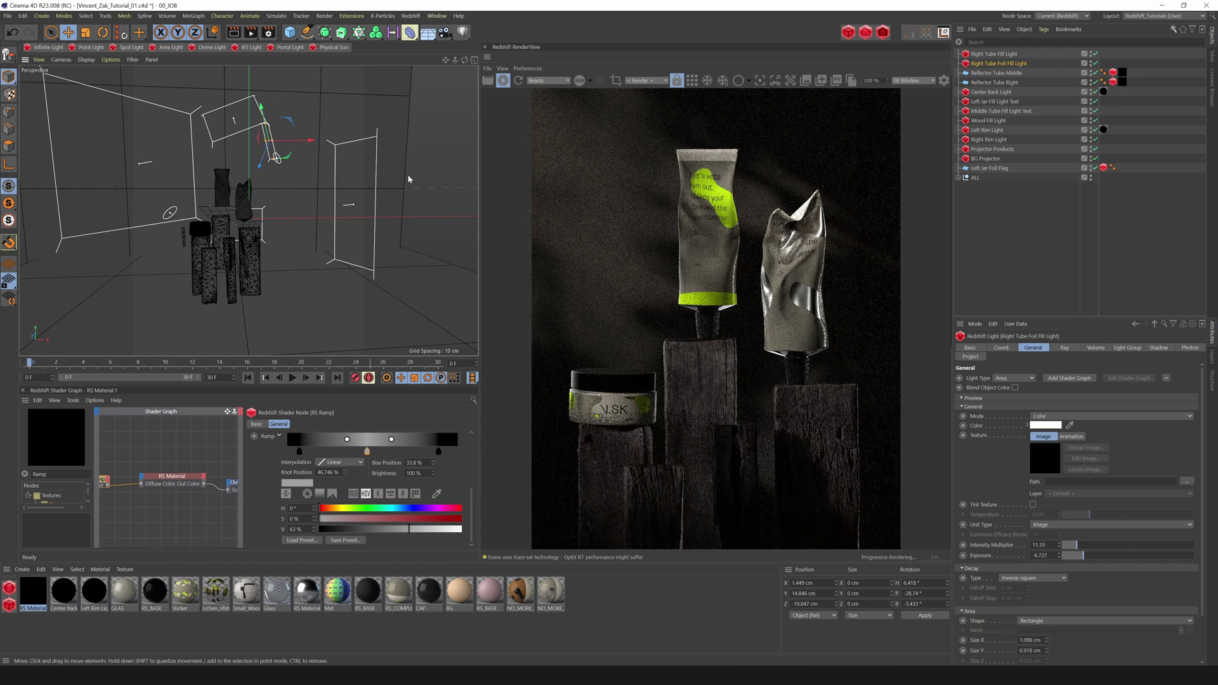
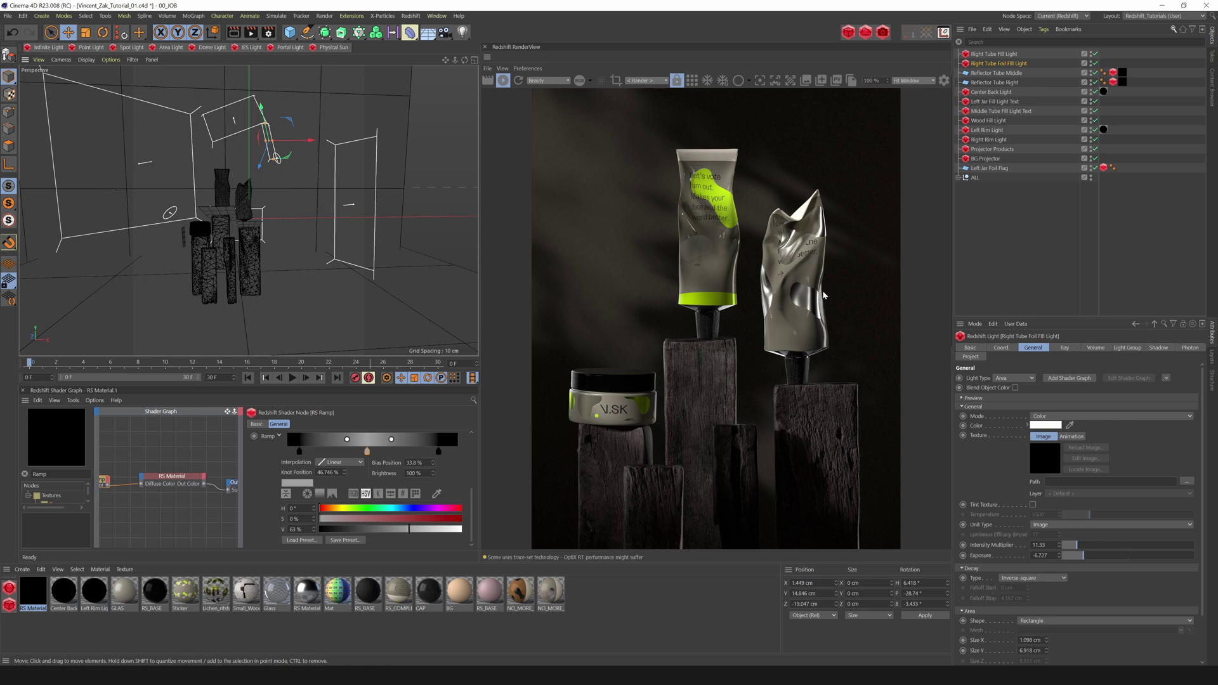
# Step: Add a plane oriented to +Z and make it a child of the Right Rim Light
pyautogui.click(998, 140)
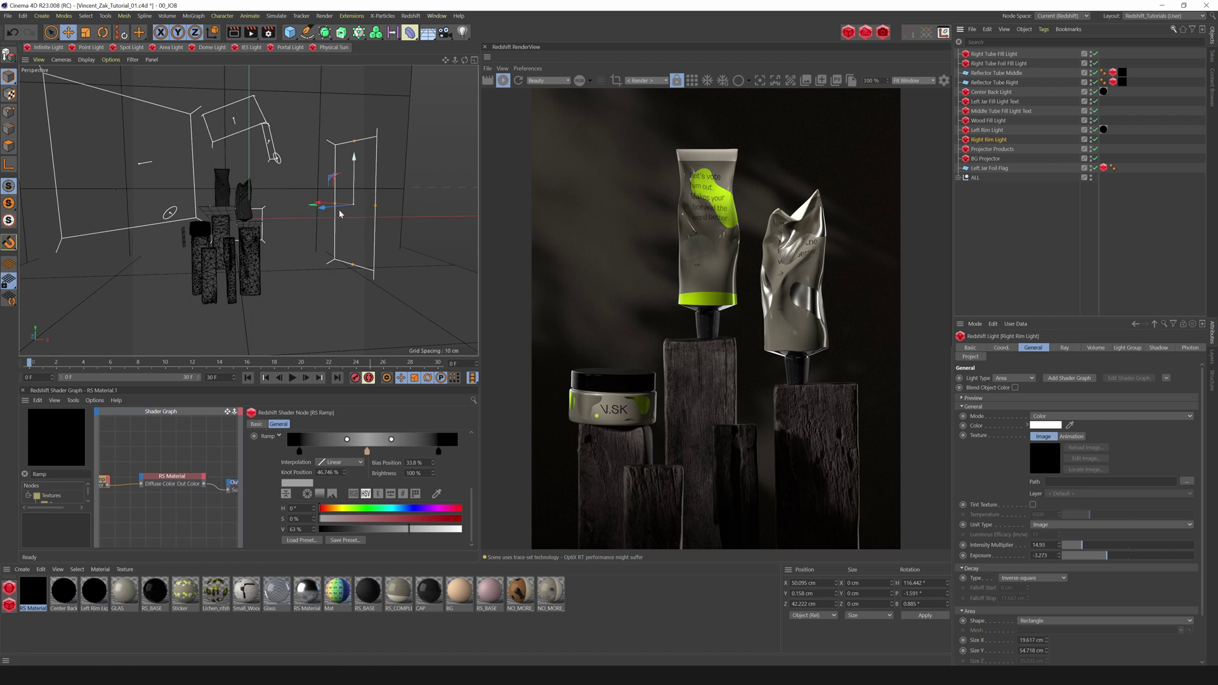
pyautogui.click(291, 34)
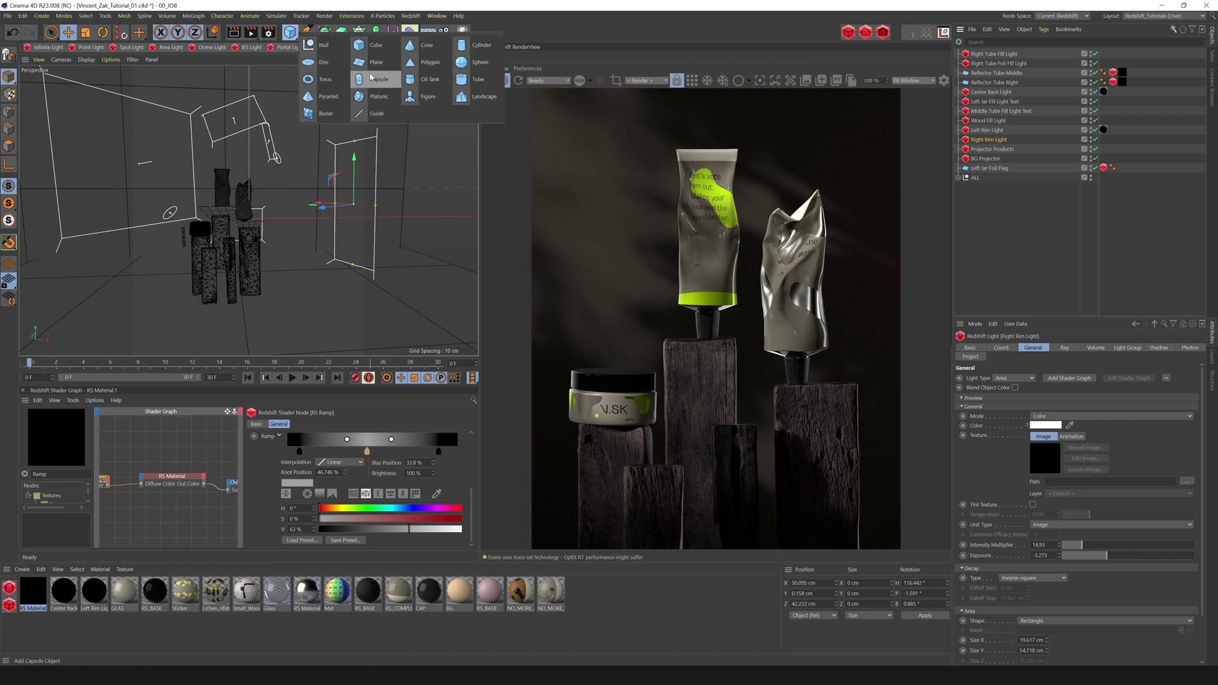
pyautogui.click(364, 64)
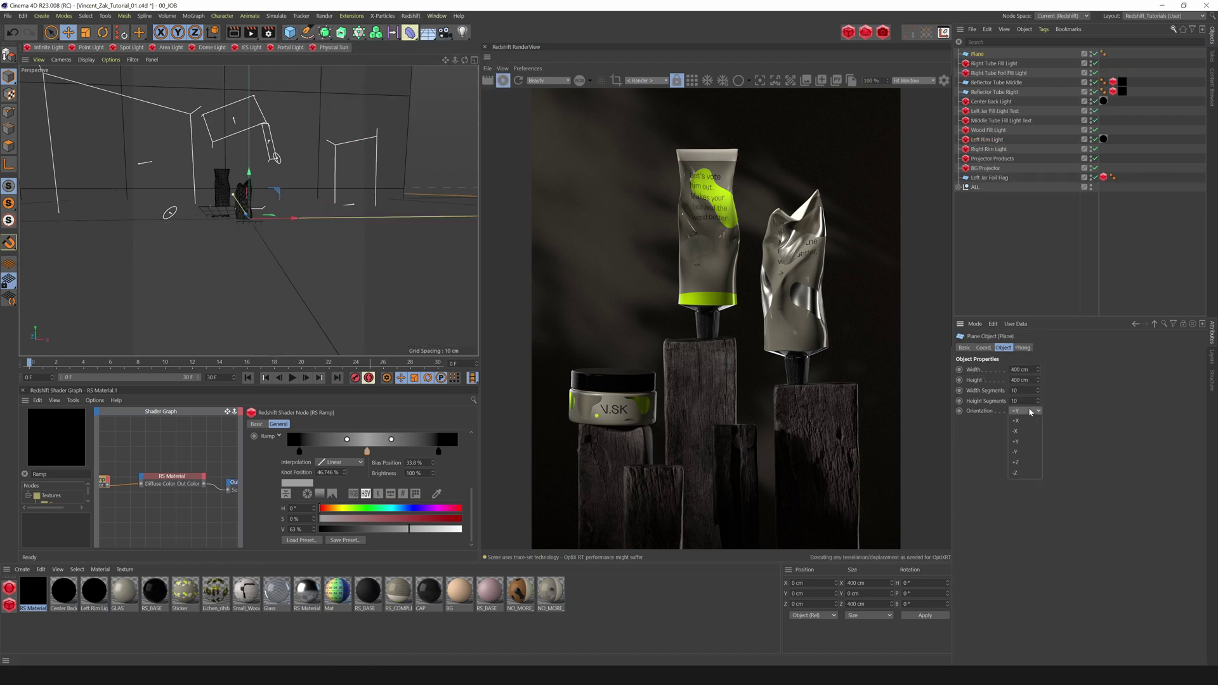
pyautogui.click(1020, 464)
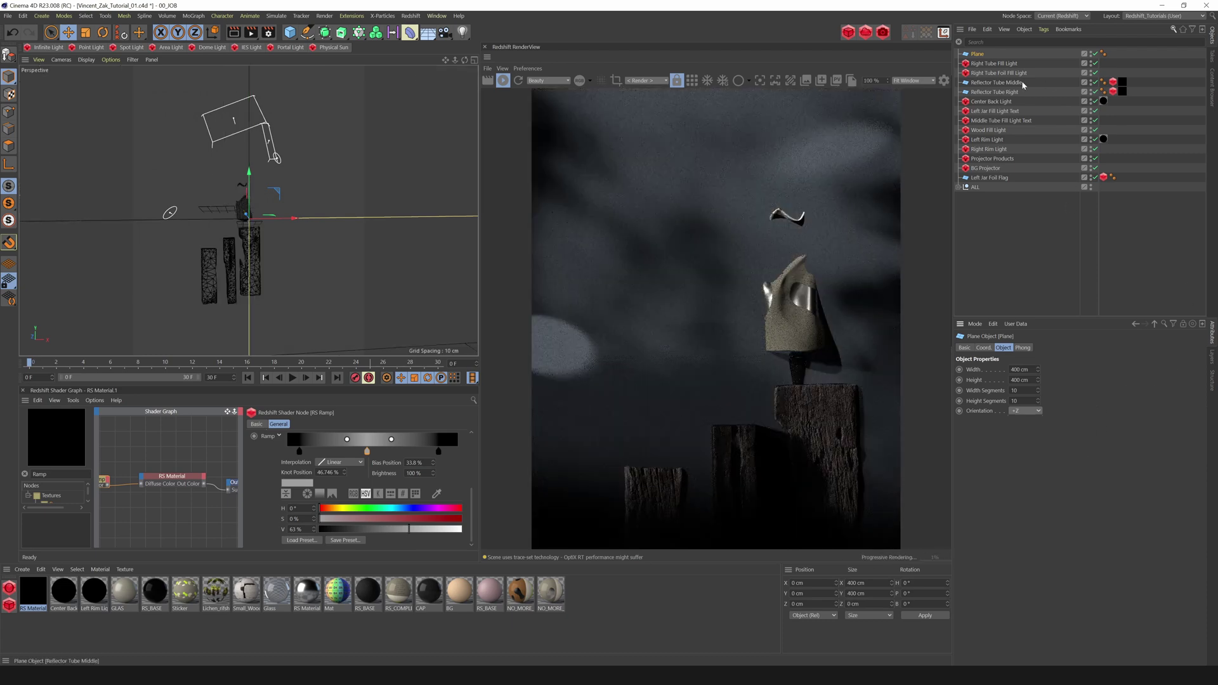
pyautogui.moveTo(999, 82); pyautogui.dragTo(994, 153)
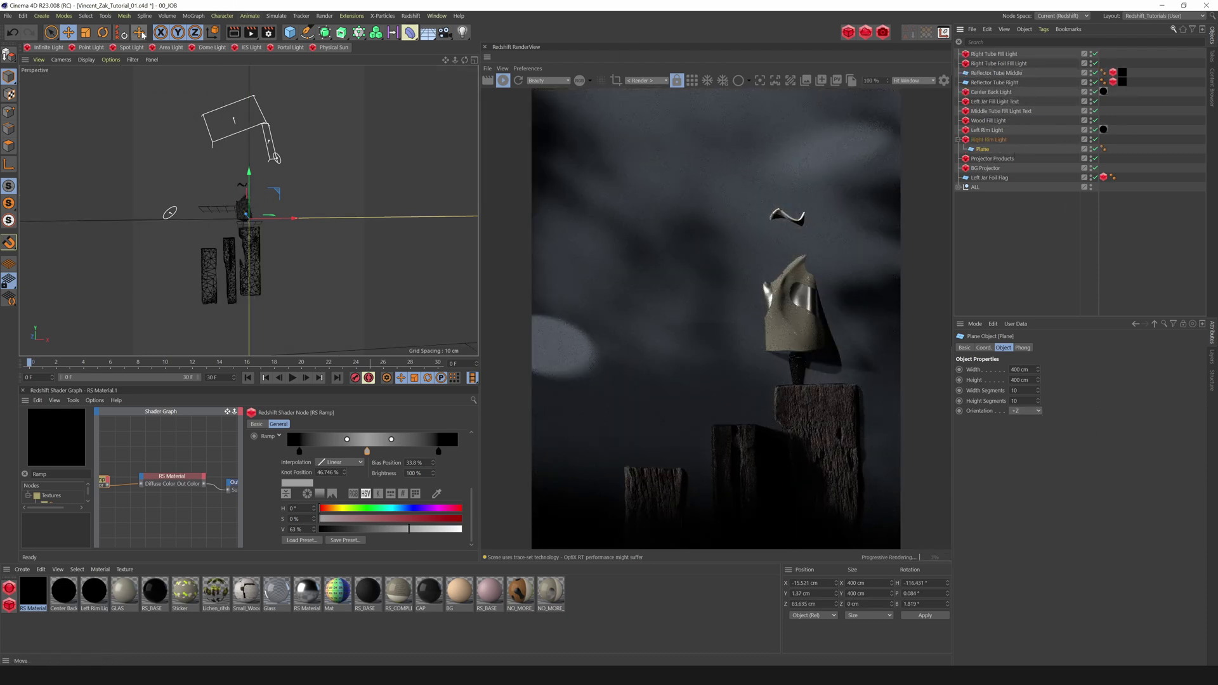
# Step: Reset the plane's transform to match the Right Rim Light and scale the plane down
pyautogui.click(118, 35)
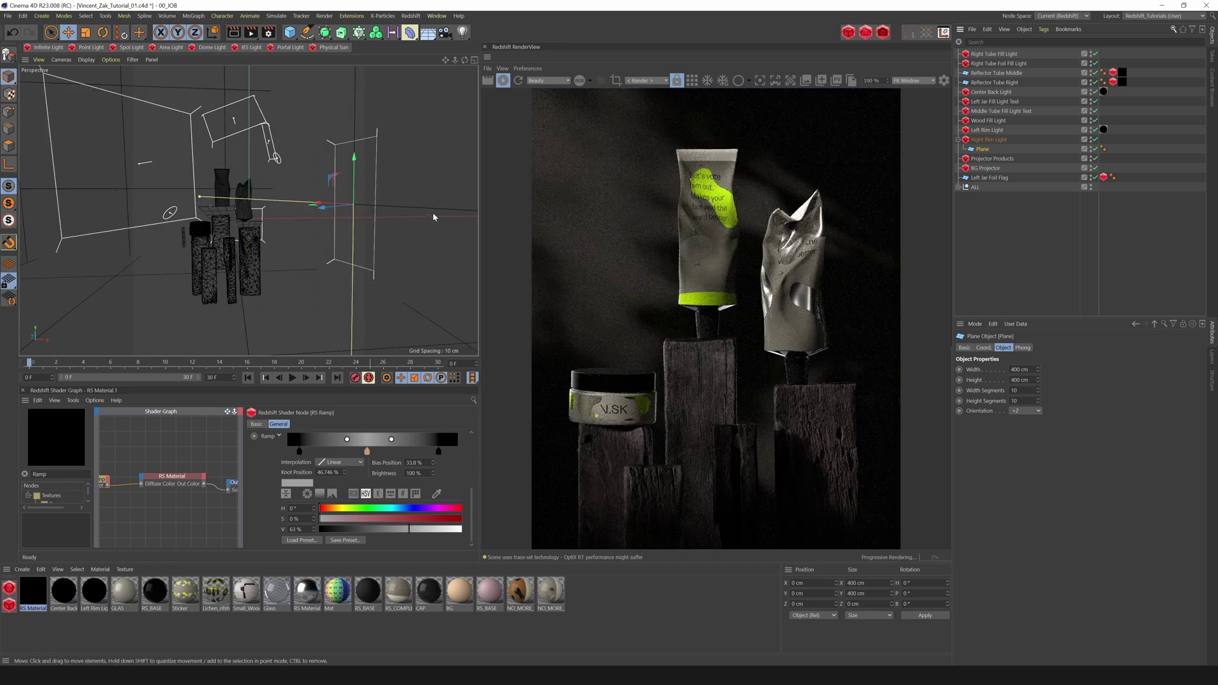
pyautogui.press('t')
pyautogui.moveTo(421, 184); pyautogui.dragTo(37, 255)
# Step: Move the plane out from the Right Rim Light toward the products
pyautogui.press('e')
pyautogui.moveTo(321, 212); pyautogui.dragTo(260, 218)
pyautogui.moveTo(465, 60); pyautogui.dragTo(323, 76)
pyautogui.moveTo(429, 342); pyautogui.dragTo(268, 246)
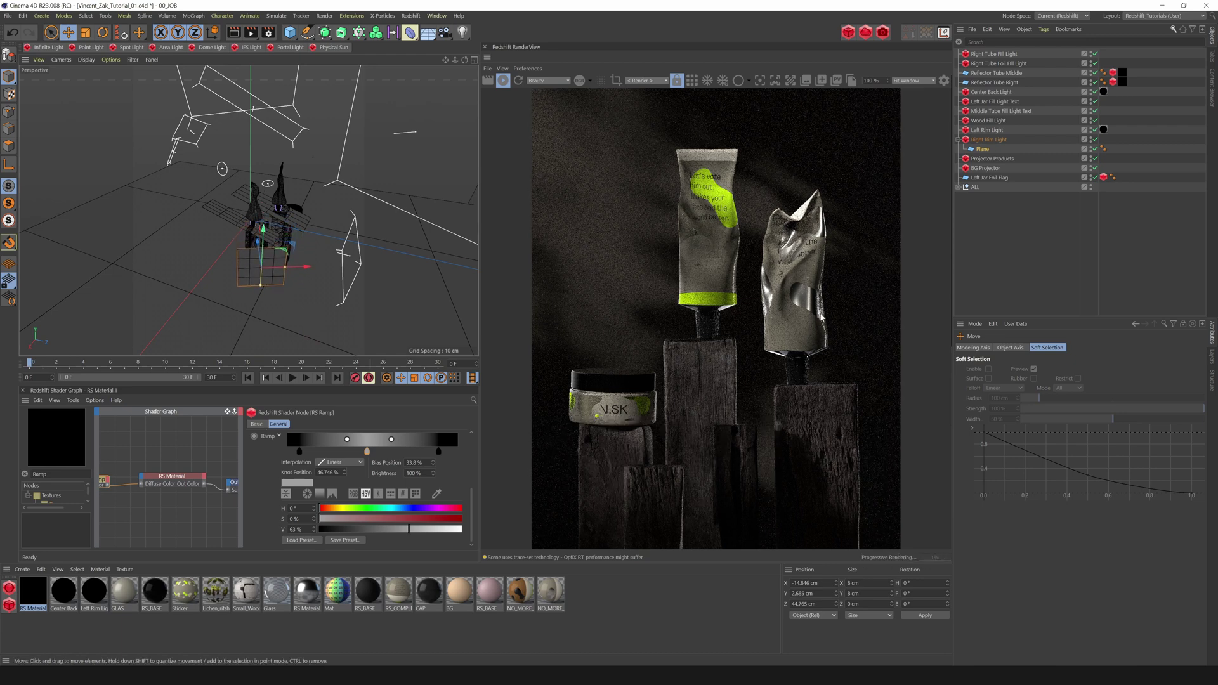
# Step: Position the plane beside the crumpled tube, out of the render frame, at a size of about 12.5 by 6.9 cm
pyautogui.moveTo(466, 61); pyautogui.dragTo(584, 52)
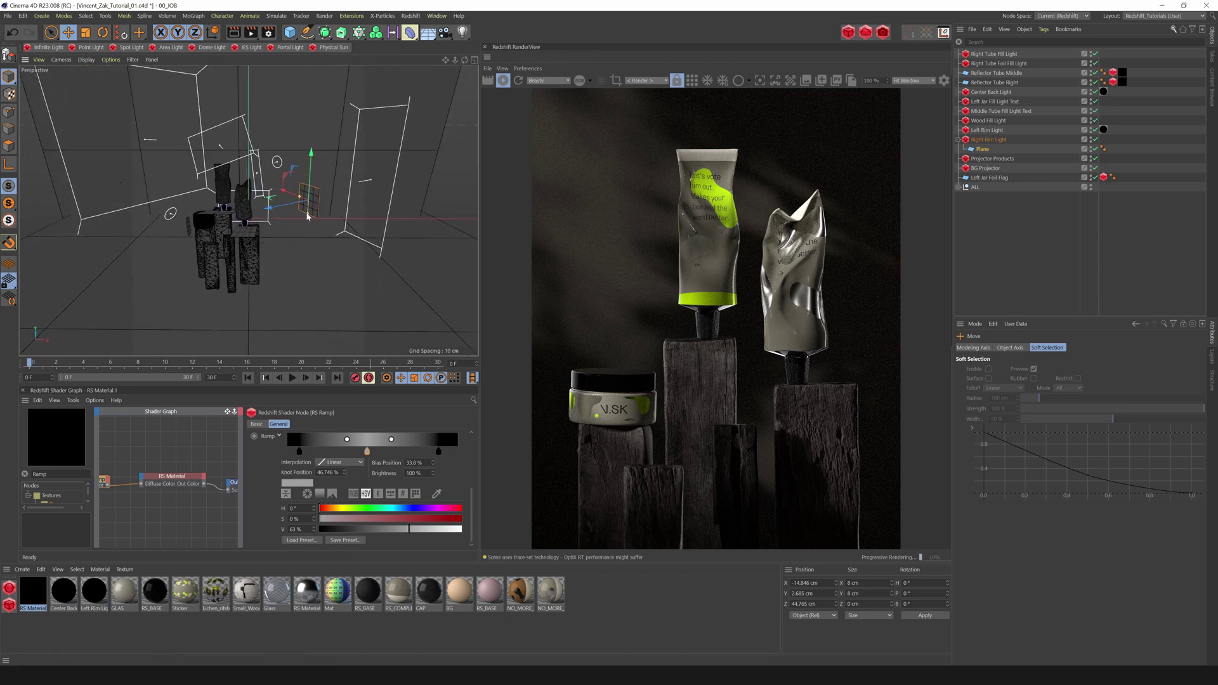
pyautogui.moveTo(271, 210); pyautogui.dragTo(247, 215)
pyautogui.moveTo(286, 175); pyautogui.dragTo(243, 203)
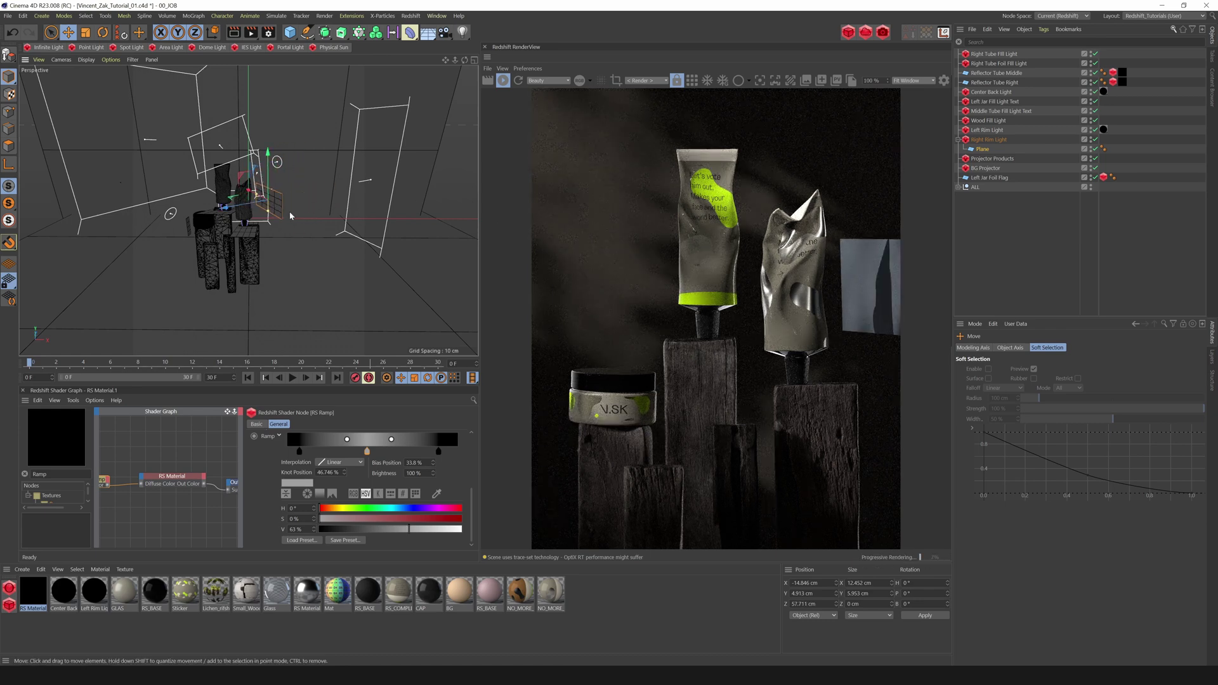
pyautogui.moveTo(227, 207); pyautogui.dragTo(287, 201)
pyautogui.moveTo(291, 180); pyautogui.dragTo(259, 196)
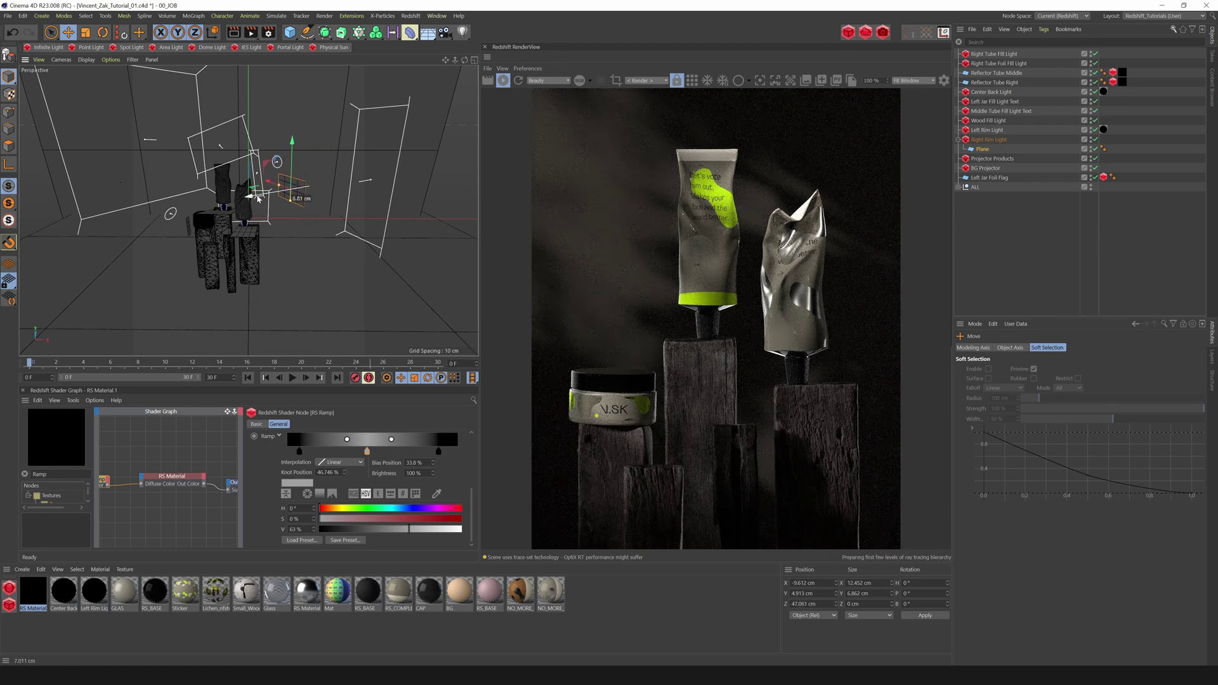
# Step: Create a new Redshift material and name it Scrim
pyautogui.click(9, 588)
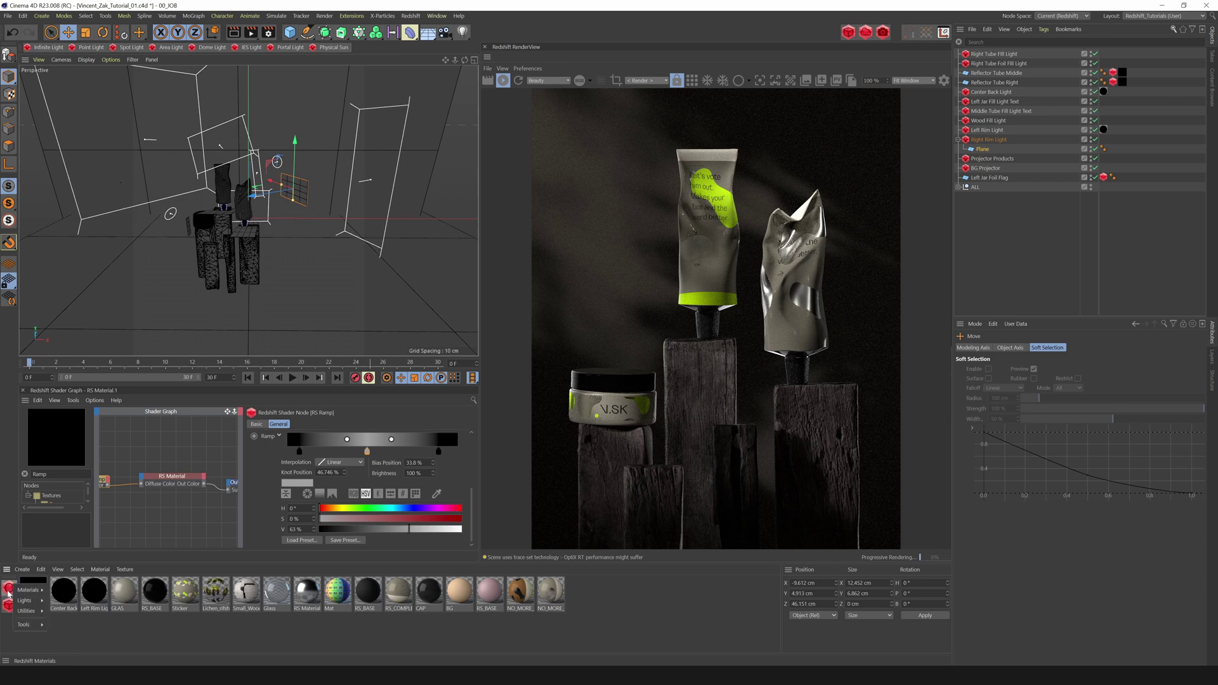
pyautogui.moveTo(44, 591)
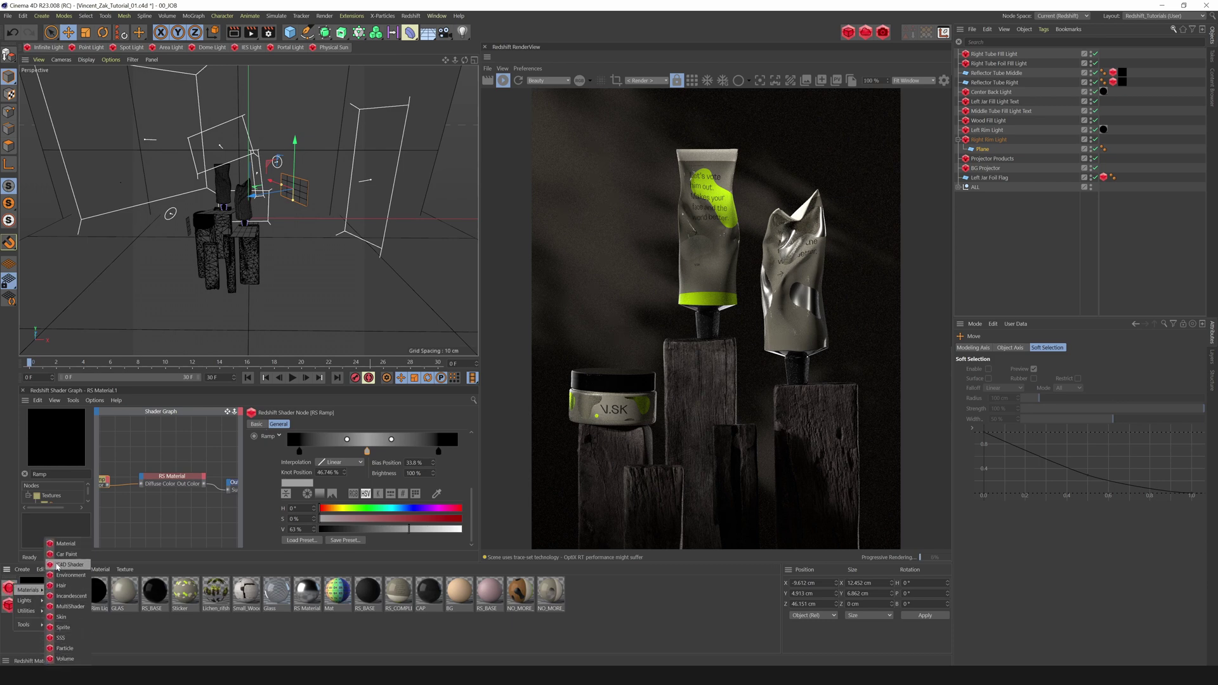
pyautogui.click(59, 545)
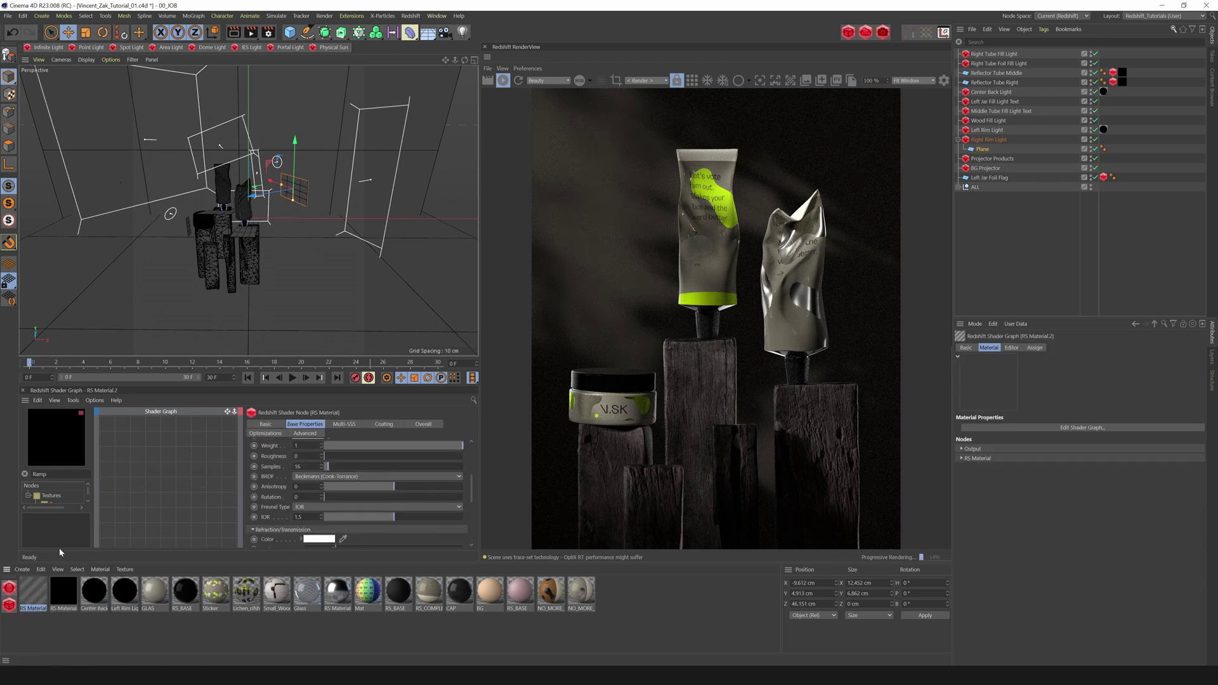
pyautogui.doubleClick(33, 608)
pyautogui.write('S')
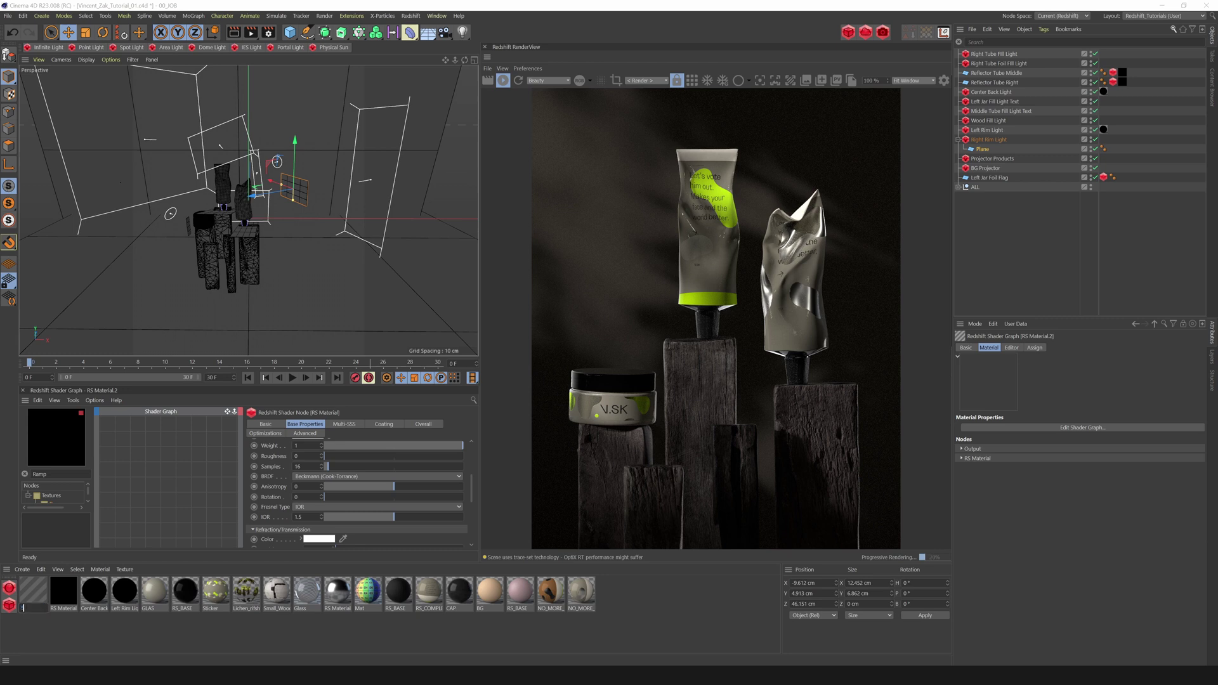
pyautogui.write('crim')
# Step: Reduce the Scrim material's overall opacity colour from white to a light grey
pyautogui.click(196, 434)
pyautogui.moveTo(227, 412); pyautogui.dragTo(217, 357)
pyautogui.click(143, 491)
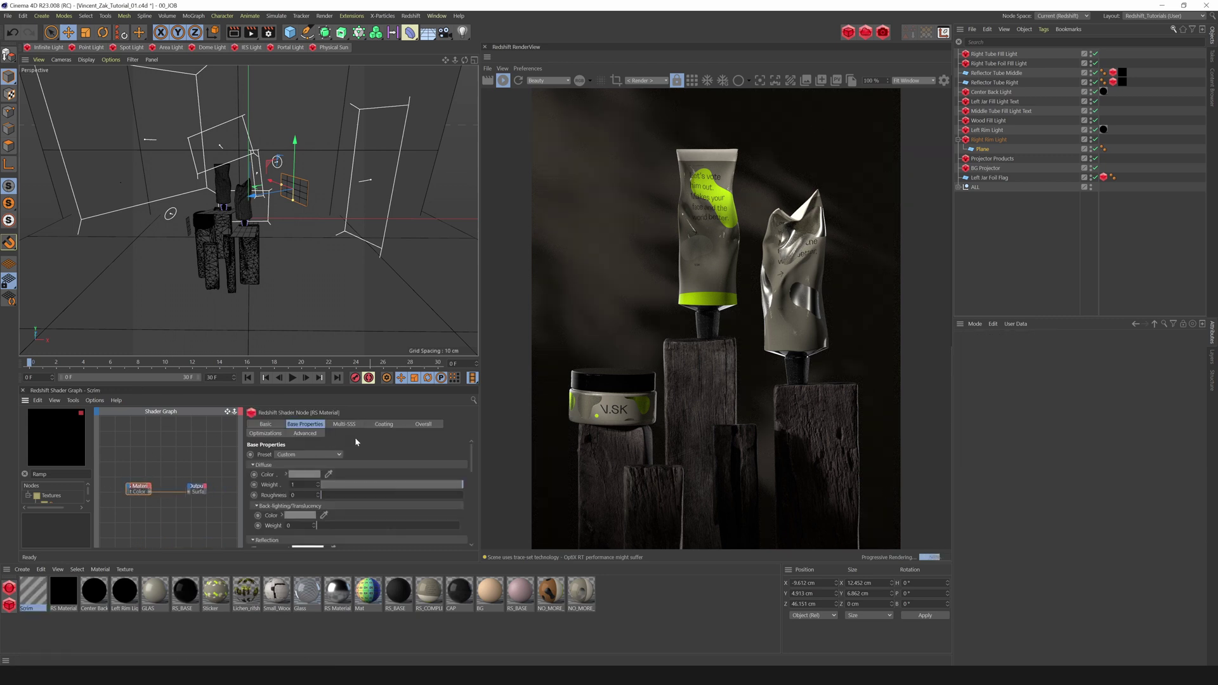
pyautogui.click(422, 425)
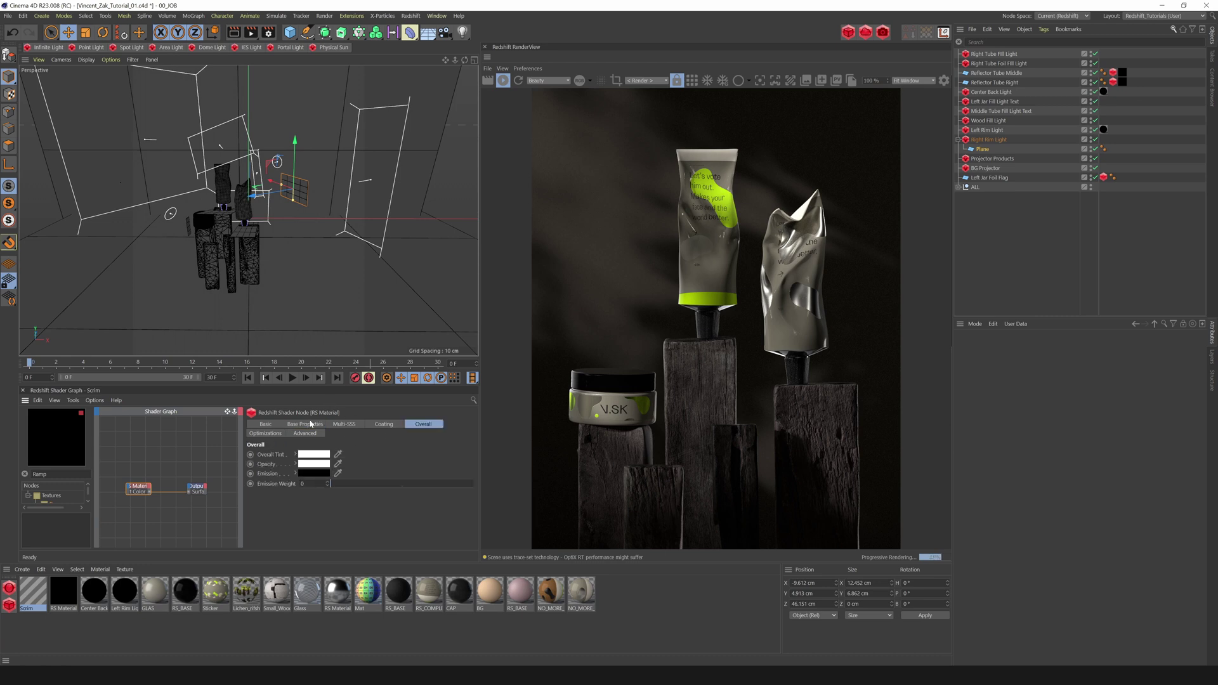
pyautogui.click(317, 464)
pyautogui.click(398, 485)
pyautogui.moveTo(398, 486); pyautogui.dragTo(380, 487)
pyautogui.click(307, 502)
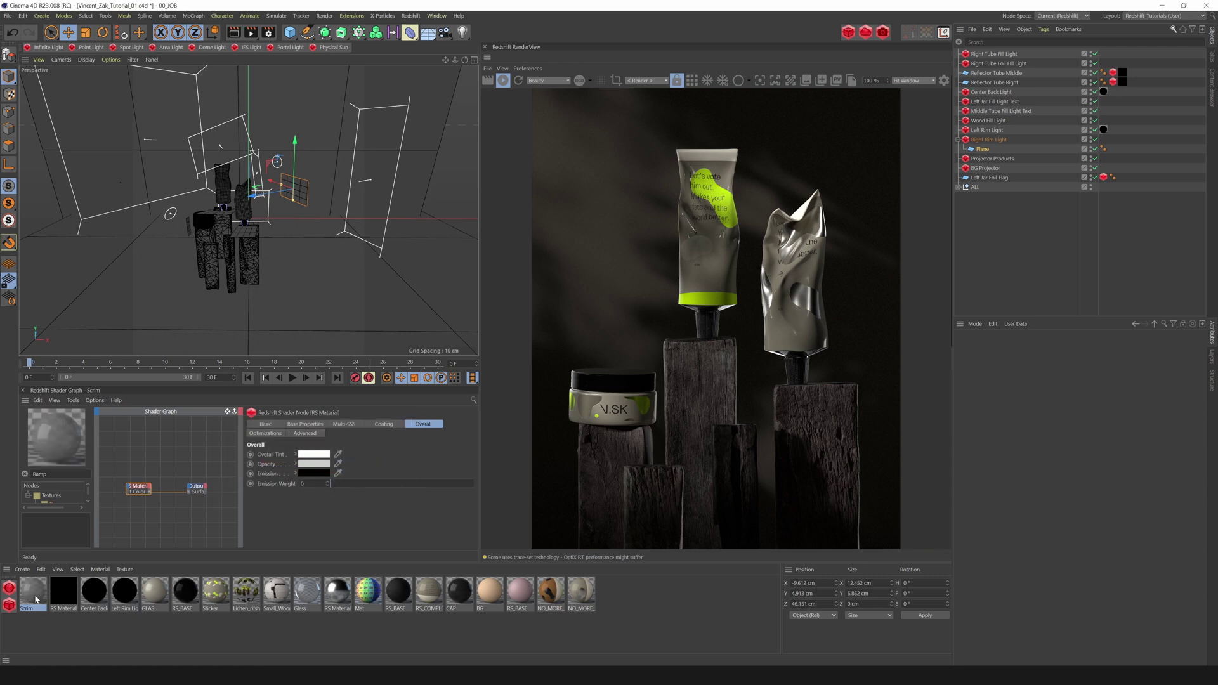
# Step: Apply the Scrim material to the plane and toggle the plane off and on to compare the render
pyautogui.moveTo(992, 151); pyautogui.dragTo(992, 152)
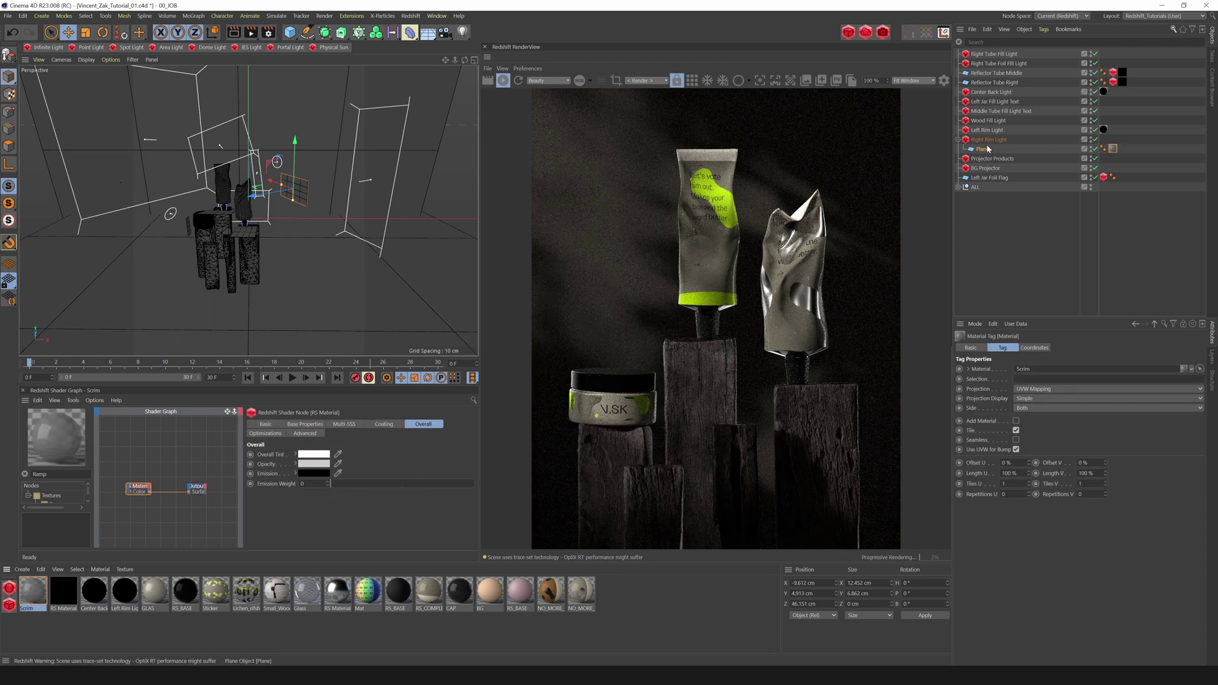
pyautogui.moveTo(1113, 150); pyautogui.dragTo(1103, 151)
pyautogui.click(1095, 150)
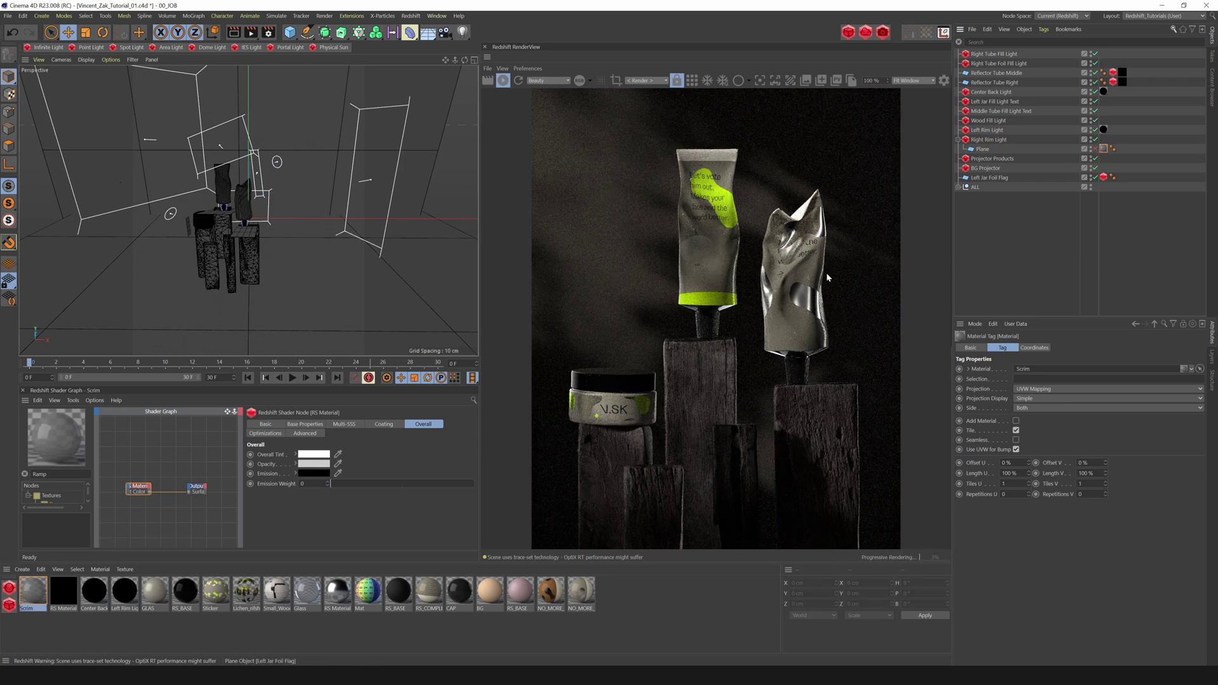
pyautogui.click(1095, 150)
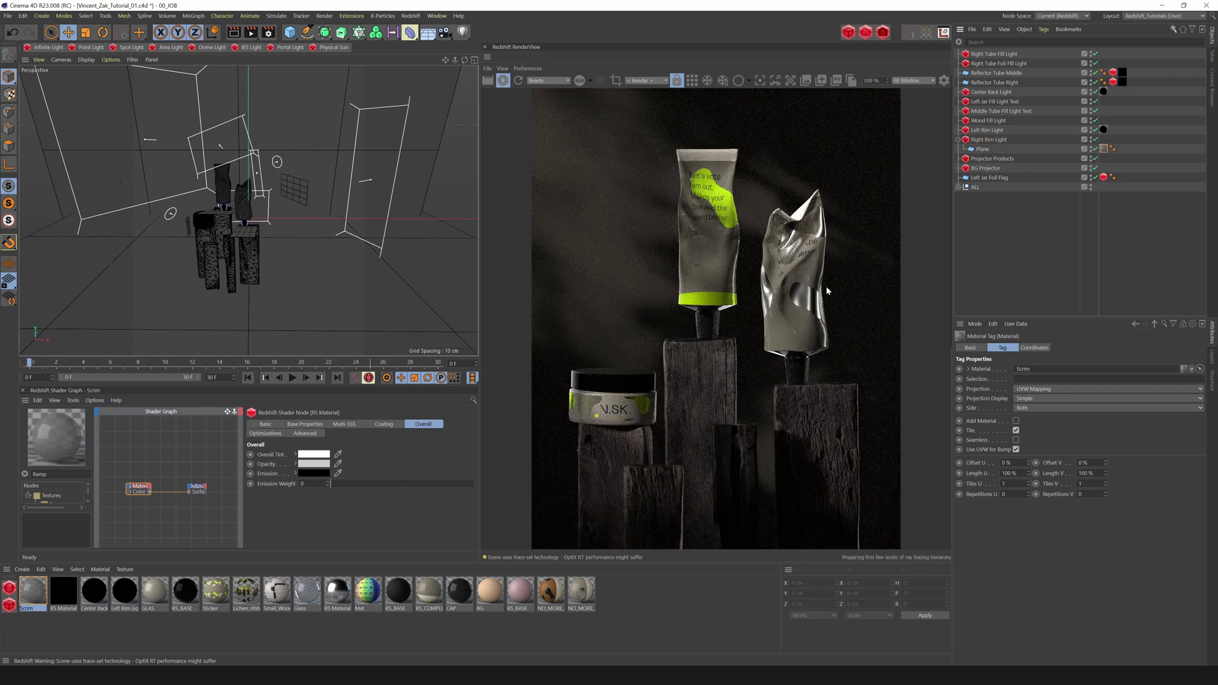
# Step: Enlarge the scrim plane to about 22 by 7.5 cm and toggle it to compare its effect on the tube
pyautogui.click(300, 192)
pyautogui.moveTo(279, 184)
pyautogui.mouseDown()
pyautogui.moveTo(293, 206)
pyautogui.moveTo(294, 161)
pyautogui.moveTo(294, 196)
pyautogui.moveTo(293, 165)
pyautogui.moveTo(294, 179)
pyautogui.mouseUp()
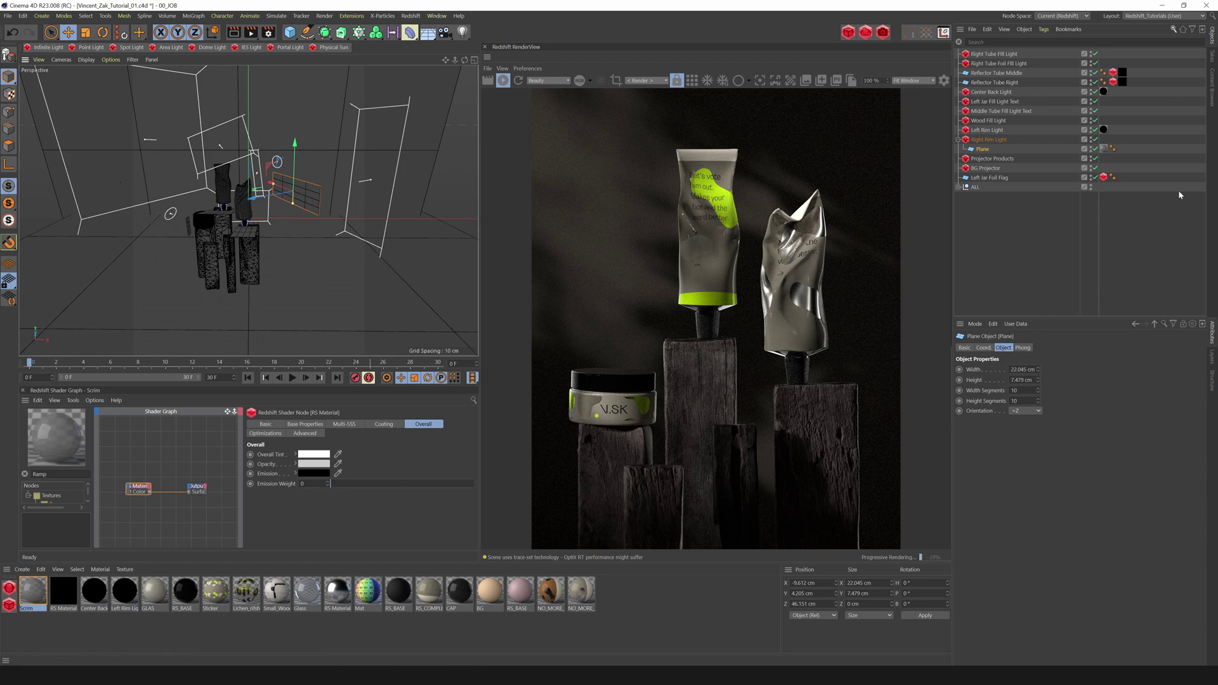
pyautogui.click(1094, 149)
pyautogui.click(1094, 150)
# Step: Take the plane out of the Right Rim Light, place it above the left jar flag and rename it Flag Right Rim
pyautogui.moveTo(982, 150); pyautogui.dragTo(983, 174)
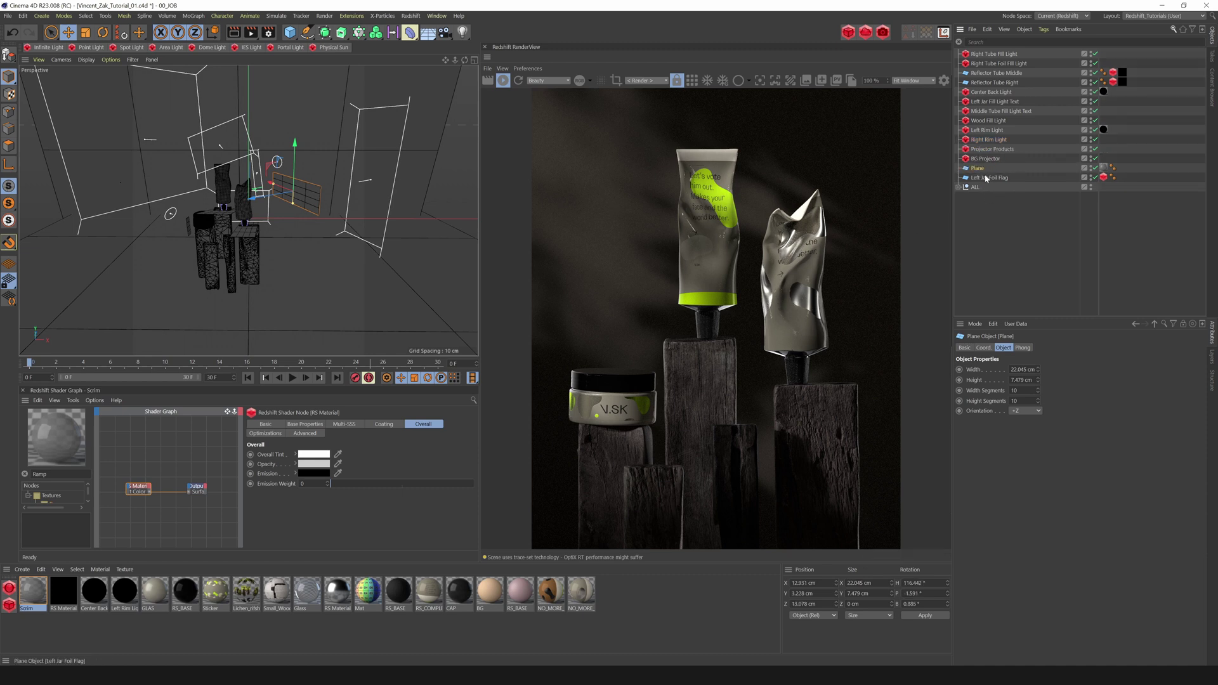
pyautogui.write('Flag Right Rim')
pyautogui.press('Return')
# Step: Rename the left jar foil flag to Flag Left Jar Foil
pyautogui.doubleClick(992, 178)
pyautogui.moveTo(1000, 178); pyautogui.dragTo(1014, 182)
pyautogui.write('Left Jar')
pyautogui.hotkey('shift', 'Home')
pyautogui.write('Flag')
pyautogui.press('Return')
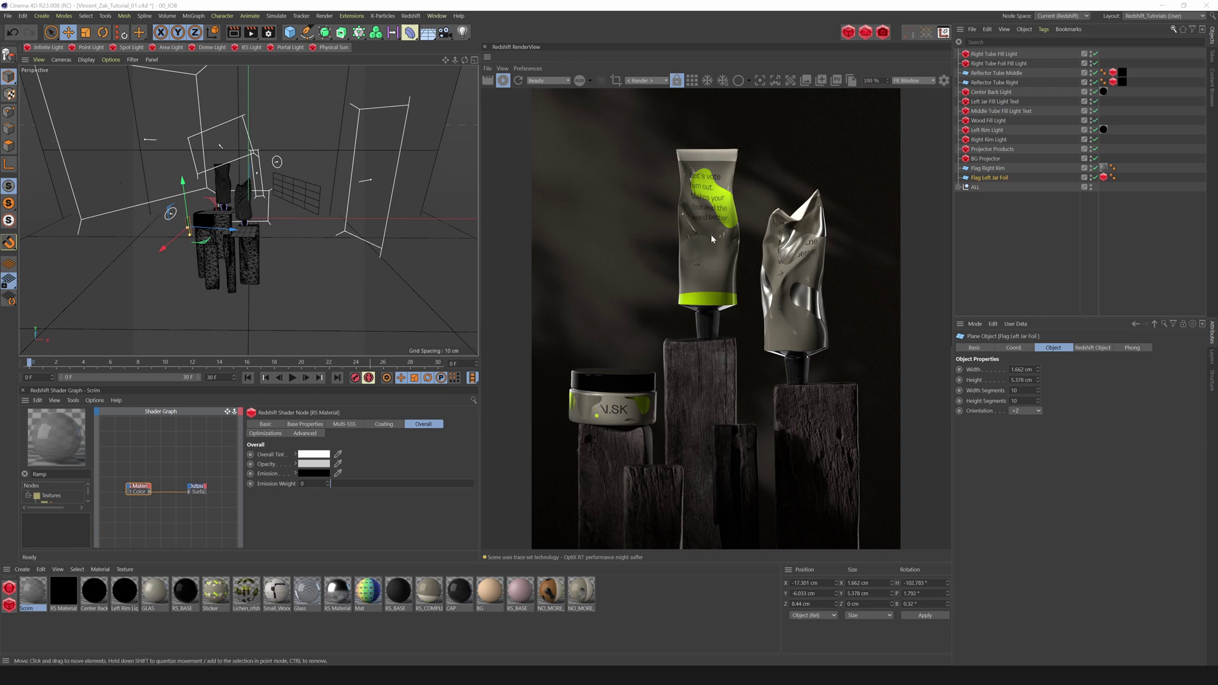
# Step: Stop the live render, add a Redshift area light and scale it down to about 24.5 cm
pyautogui.click(504, 82)
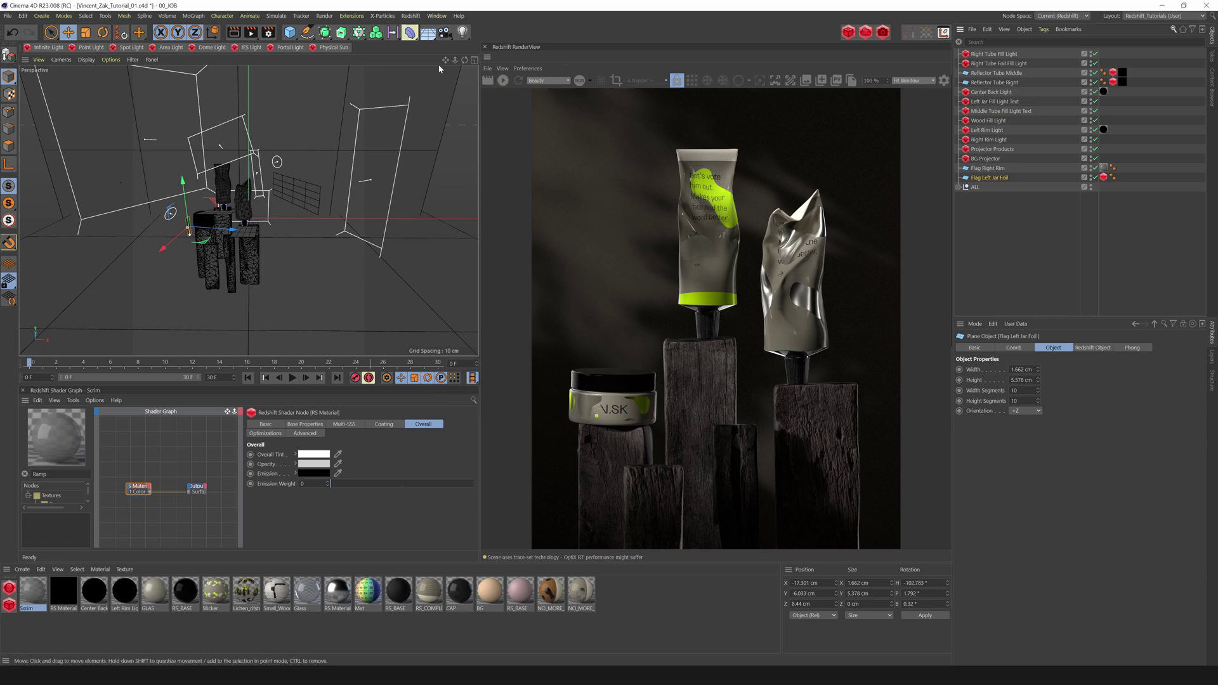
pyautogui.click(171, 49)
pyautogui.press('t')
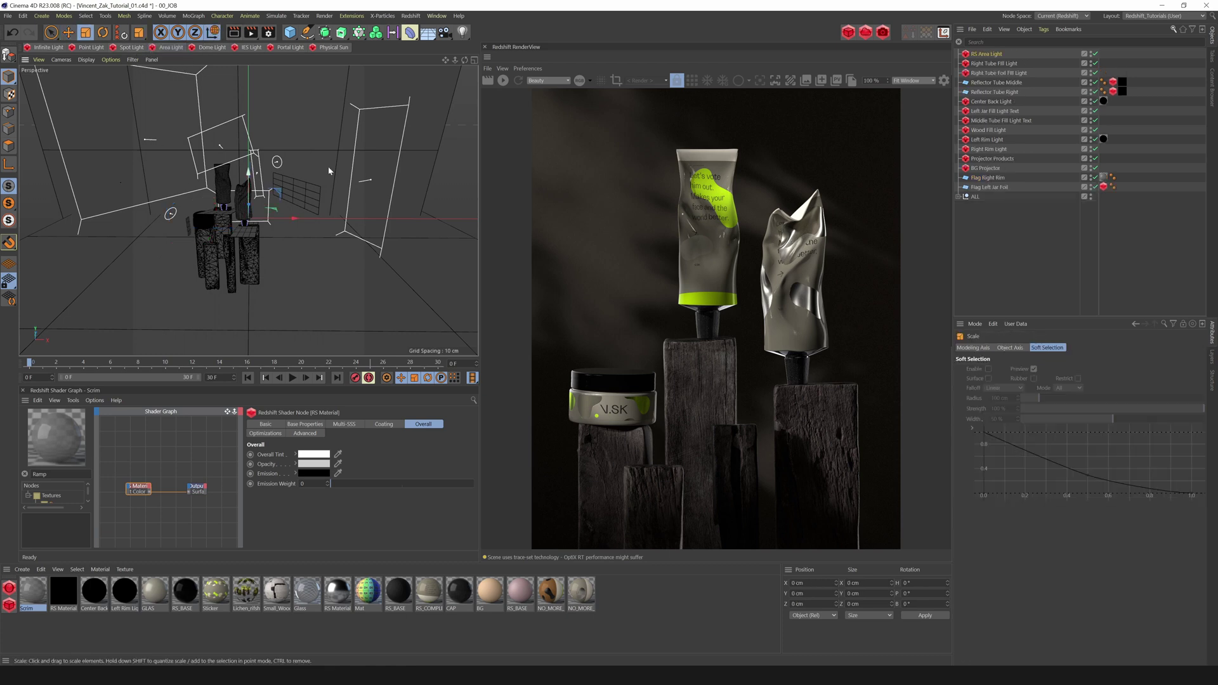
pyautogui.moveTo(375, 196); pyautogui.dragTo(28, 266)
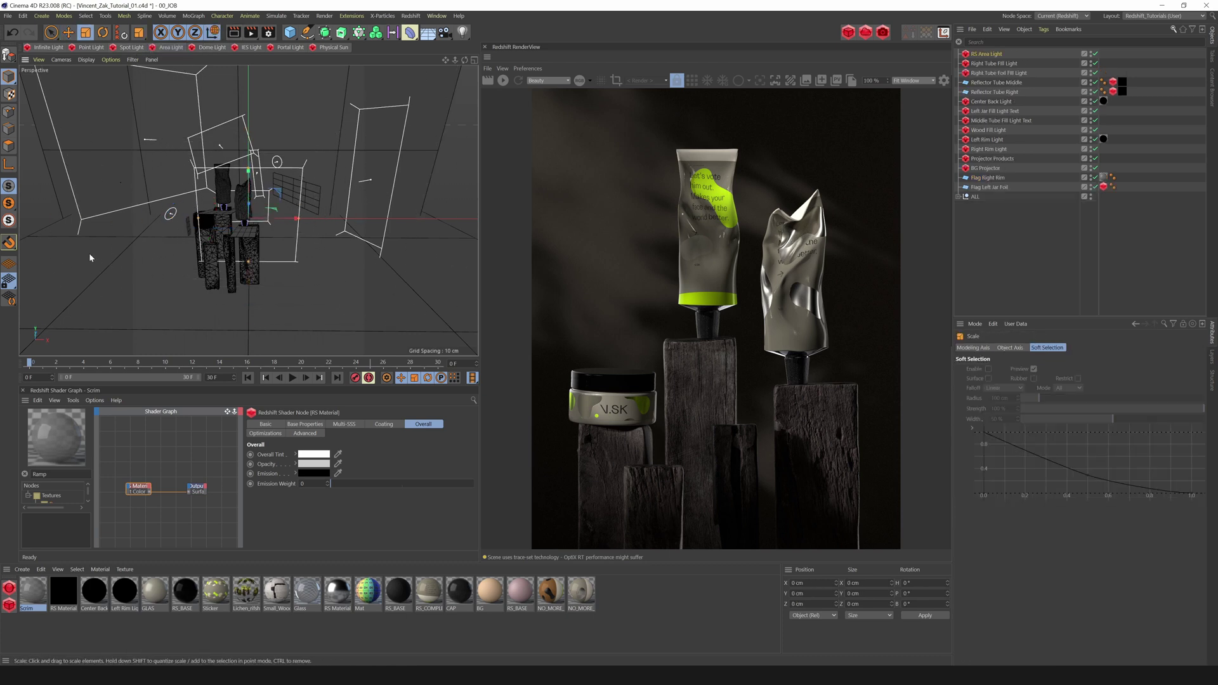
# Step: Set the new area light's shape to Disc
pyautogui.click(996, 54)
pyautogui.moveTo(1204, 583); pyautogui.dragTo(1204, 622)
pyautogui.click(1035, 578)
pyautogui.click(1037, 595)
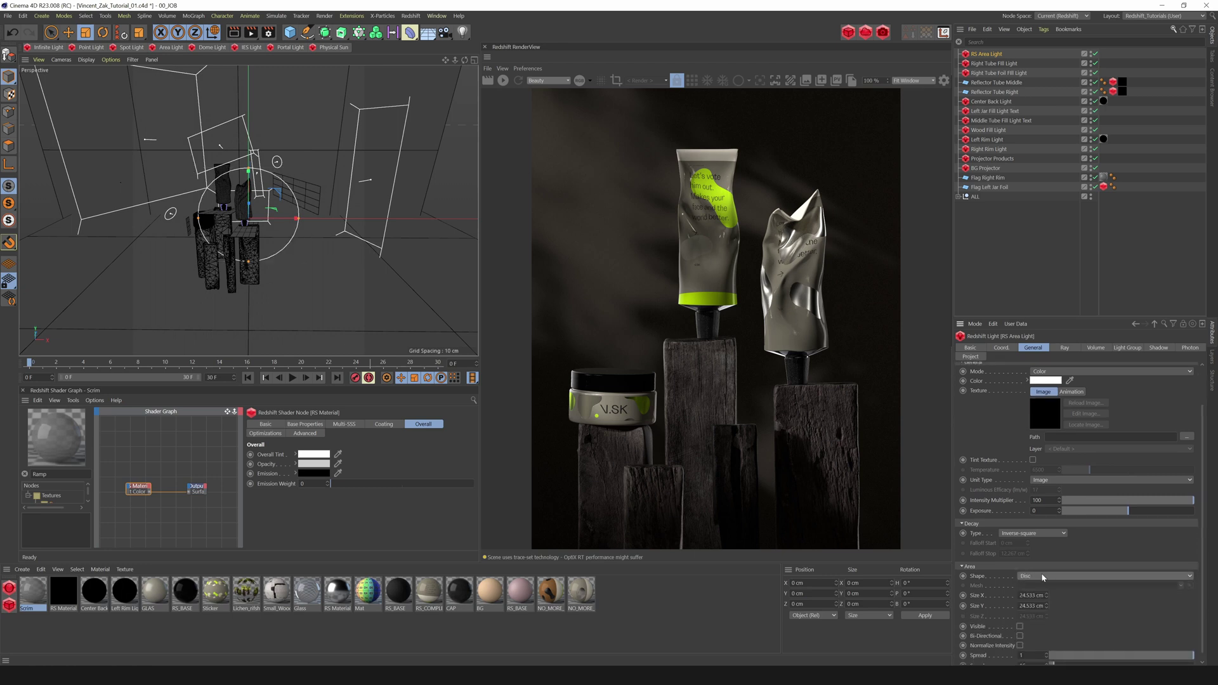
# Step: Raise the disc light about 22 cm above the products, tilt it steeply downward and scale it down
pyautogui.press('e')
pyautogui.press('r')
pyautogui.moveTo(248, 204); pyautogui.dragTo(252, 113)
pyautogui.press('e')
pyautogui.moveTo(248, 210)
pyautogui.mouseDown()
pyautogui.moveTo(249, 187)
pyautogui.moveTo(248, 215)
pyautogui.mouseUp()
pyautogui.moveTo(248, 260); pyautogui.dragTo(246, 231)
pyautogui.press('r')
pyautogui.press('t')
pyautogui.moveTo(245, 231); pyautogui.dragTo(167, 241)
# Step: Move the disc light to about X -6 cm, Y 24 cm, Z 1.4 cm and pitch it to about -80°
pyautogui.keyDown('alt'); pyautogui.moveTo(281, 121); pyautogui.dragTo(307, 131, button='middle'); pyautogui.keyUp('alt')
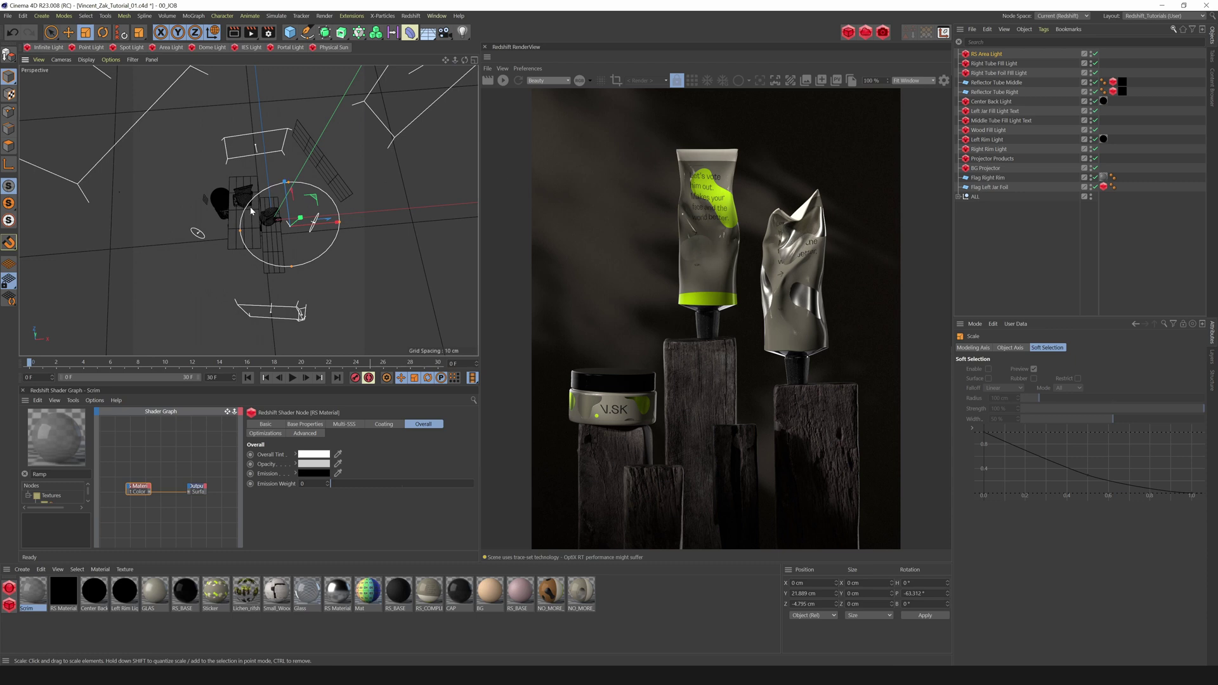
pyautogui.keyDown('alt'); pyautogui.moveTo(251, 204); pyautogui.dragTo(364, 136, button='right'); pyautogui.keyUp('alt')
pyautogui.keyDown('alt'); pyautogui.moveTo(453, 66); pyautogui.dragTo(323, 165, button='right'); pyautogui.keyUp('alt')
pyautogui.press('e')
pyautogui.moveTo(310, 218); pyautogui.dragTo(286, 220)
pyautogui.click(61, 59)
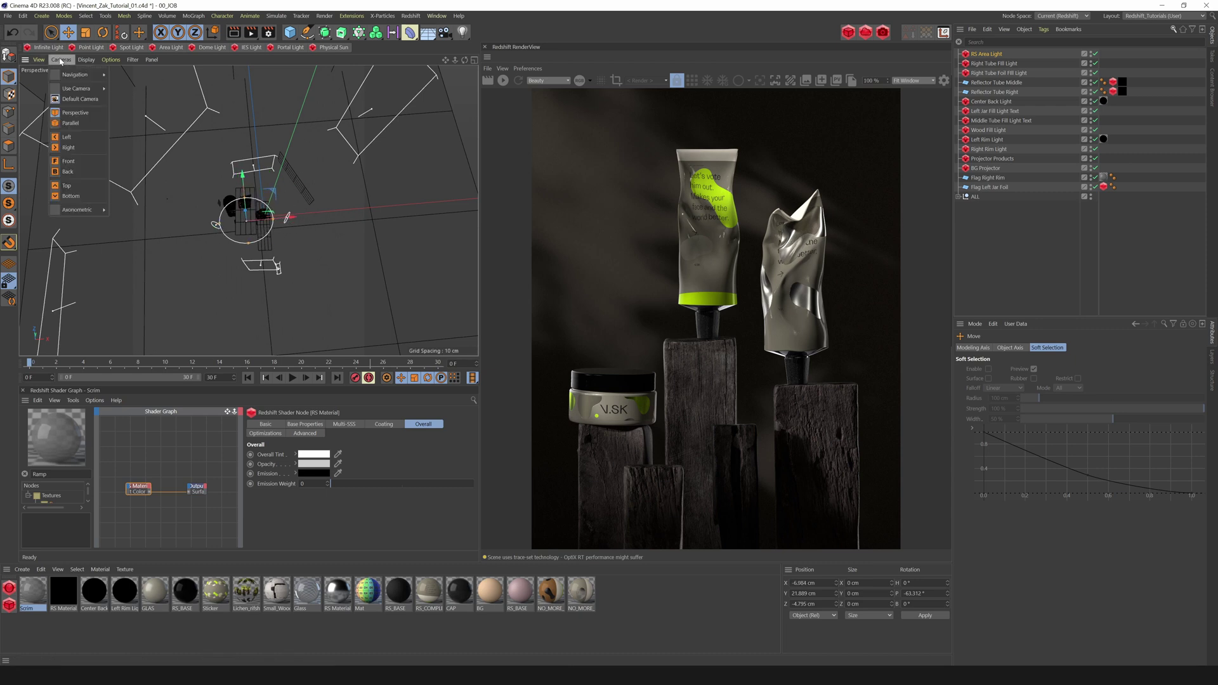
pyautogui.moveTo(80, 88)
pyautogui.click(131, 119)
pyautogui.moveTo(465, 60)
pyautogui.mouseDown()
pyautogui.moveTo(469, 76)
pyautogui.moveTo(432, 69)
pyautogui.moveTo(439, 82)
pyautogui.moveTo(464, 63)
pyautogui.moveTo(443, 53)
pyautogui.mouseUp()
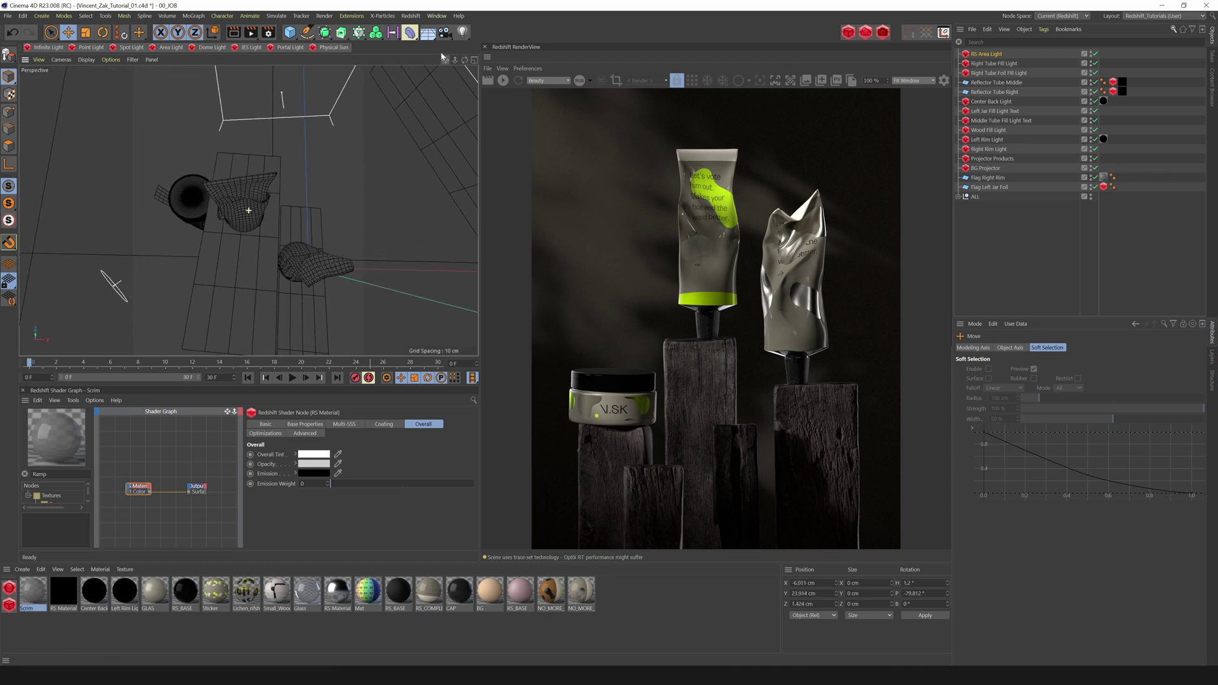
# Step: Set the disc light's spread to about 0.05 and its intensity multiplier to about 3.42, and restart the live render
pyautogui.click(985, 54)
pyautogui.scroll(-2, 1190, 537)
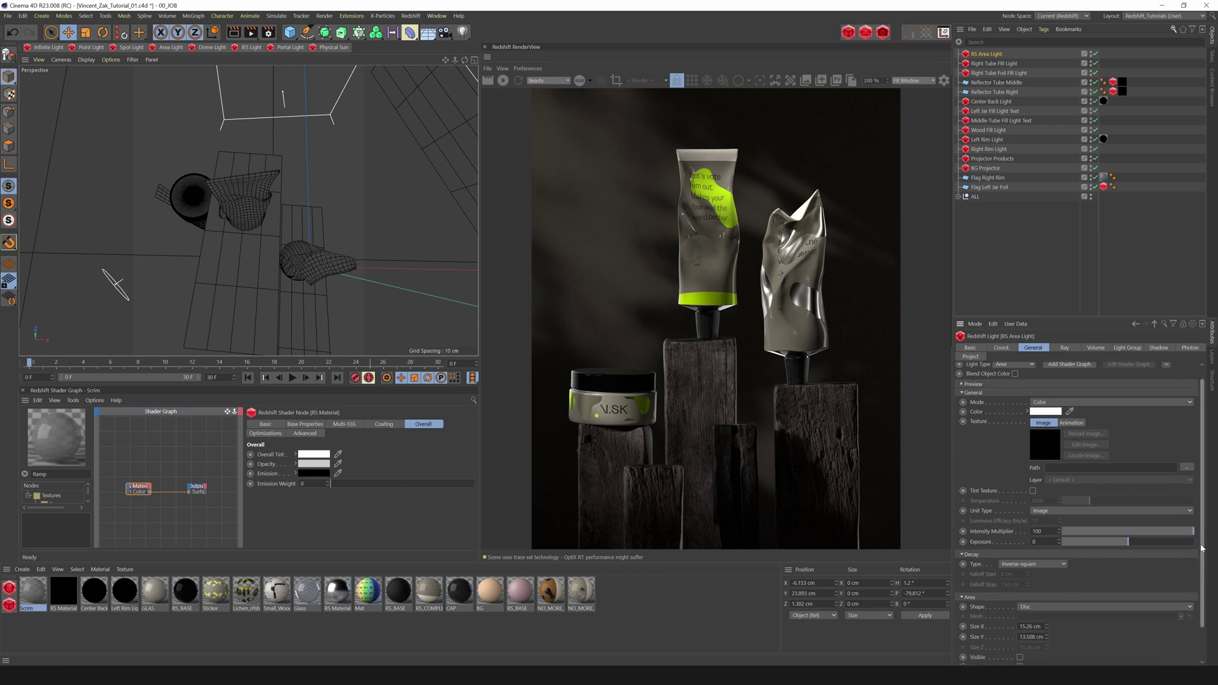
pyautogui.moveTo(1052, 655); pyautogui.dragTo(1058, 656)
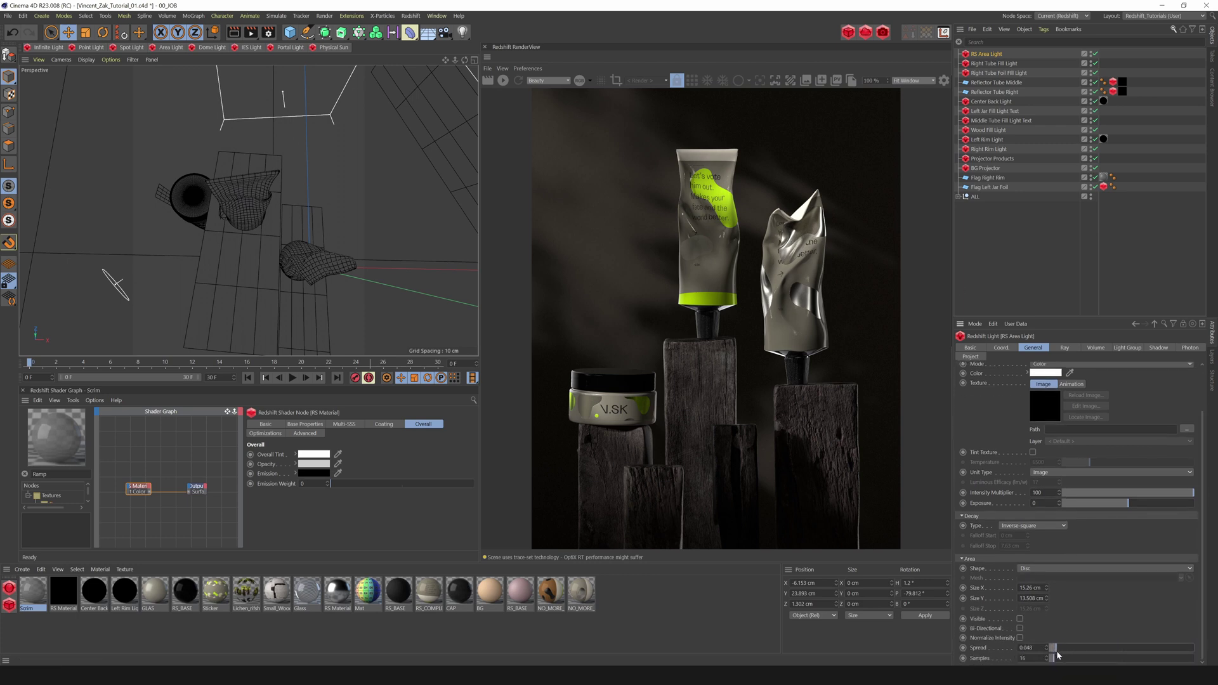
pyautogui.click(1069, 494)
pyautogui.moveTo(1071, 496); pyautogui.dragTo(1067, 496)
pyautogui.click(505, 83)
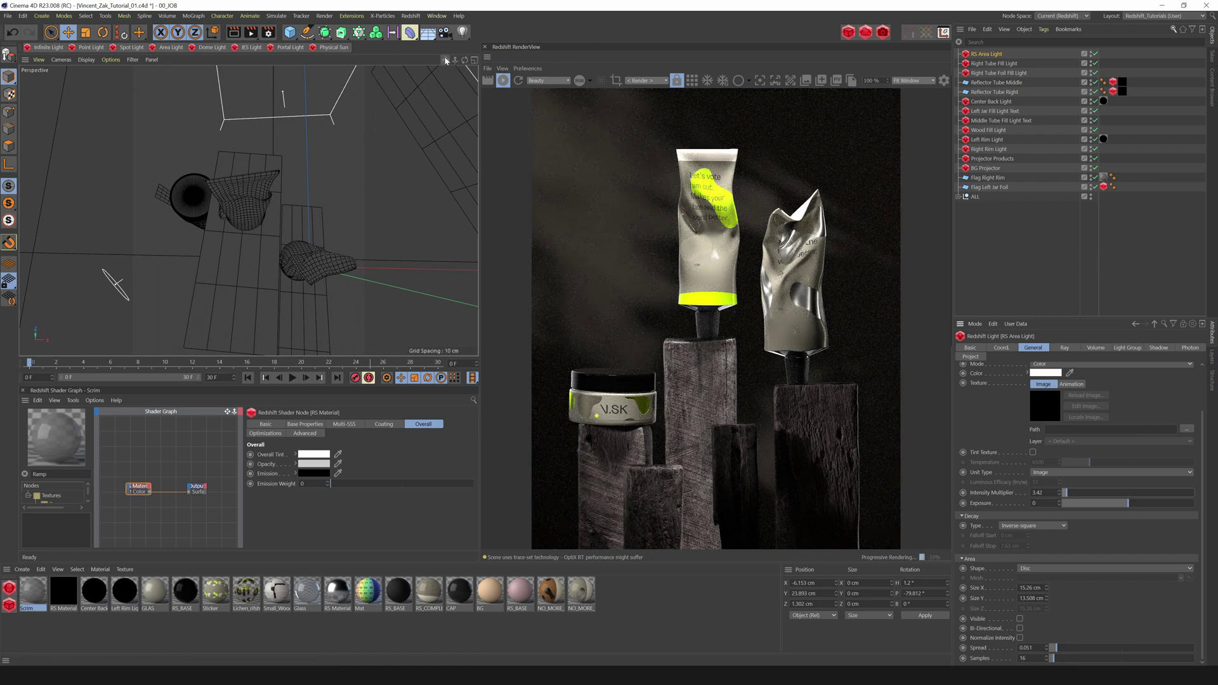
# Step: Scale the disc light up to about 25.5 by 22.6 cm and set its spread to about 0.49
pyautogui.click(66, 61)
pyautogui.click(67, 61)
pyautogui.press('t')
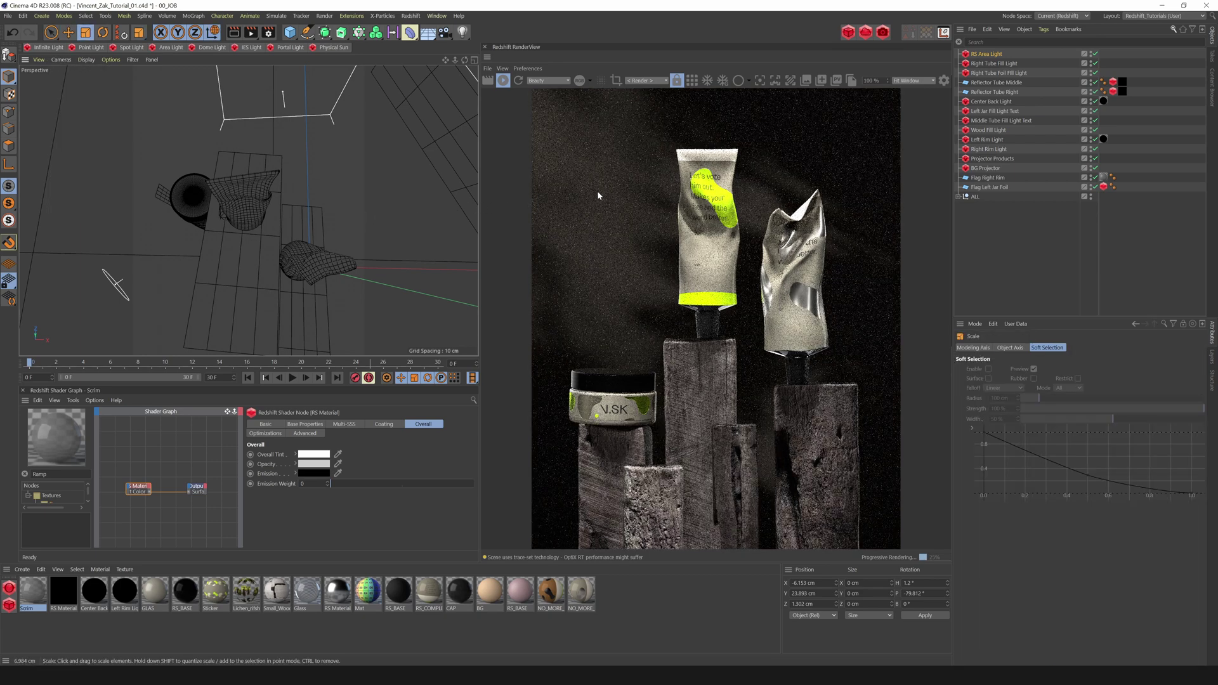
pyautogui.click(994, 54)
pyautogui.moveTo(1201, 585); pyautogui.dragTo(1193, 646)
pyautogui.moveTo(1060, 648); pyautogui.dragTo(1120, 648)
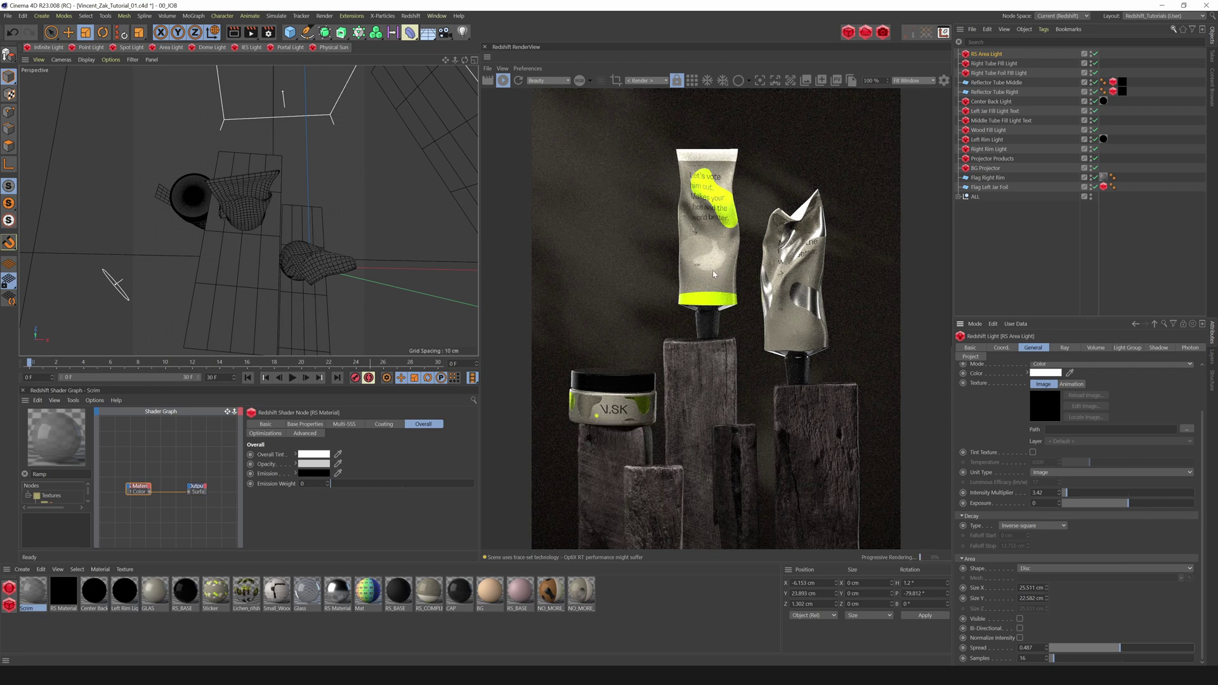
# Step: Scale the disc light down to about 19 by 17 cm and set its spread to about 0.63
pyautogui.press('t')
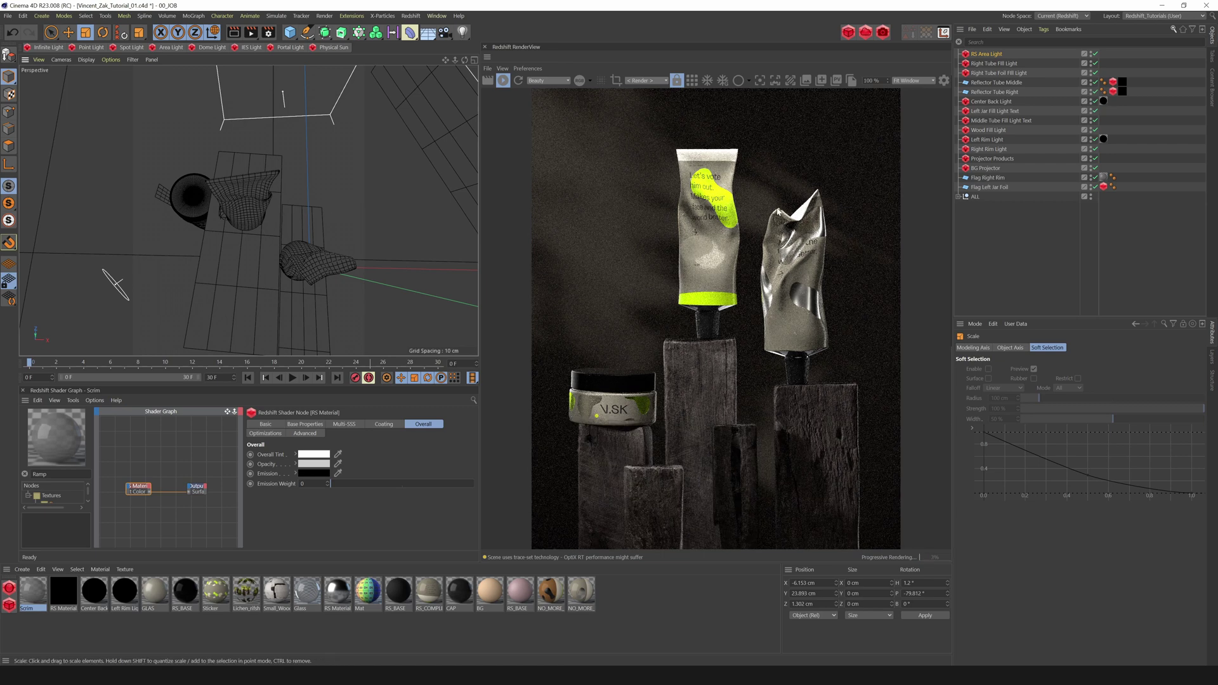
pyautogui.click(987, 55)
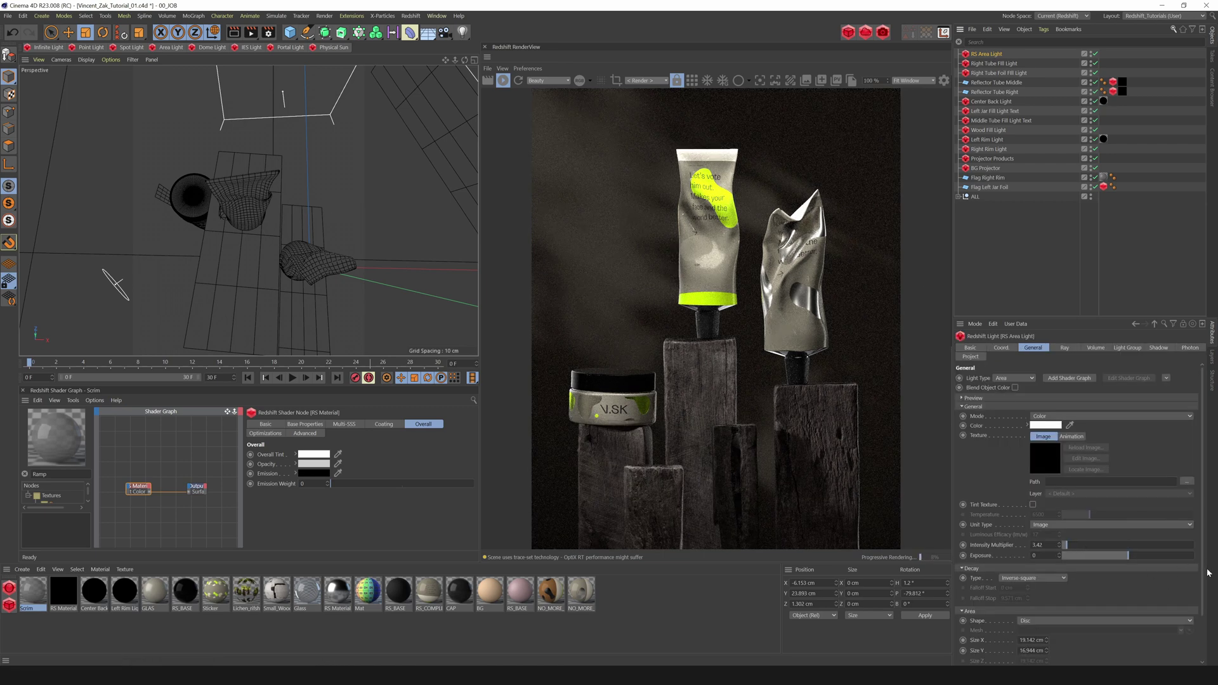
pyautogui.moveTo(1205, 590); pyautogui.dragTo(1210, 641)
pyautogui.moveTo(1123, 650)
pyautogui.mouseDown()
pyautogui.moveTo(1174, 651)
pyautogui.moveTo(1140, 652)
pyautogui.mouseUp()
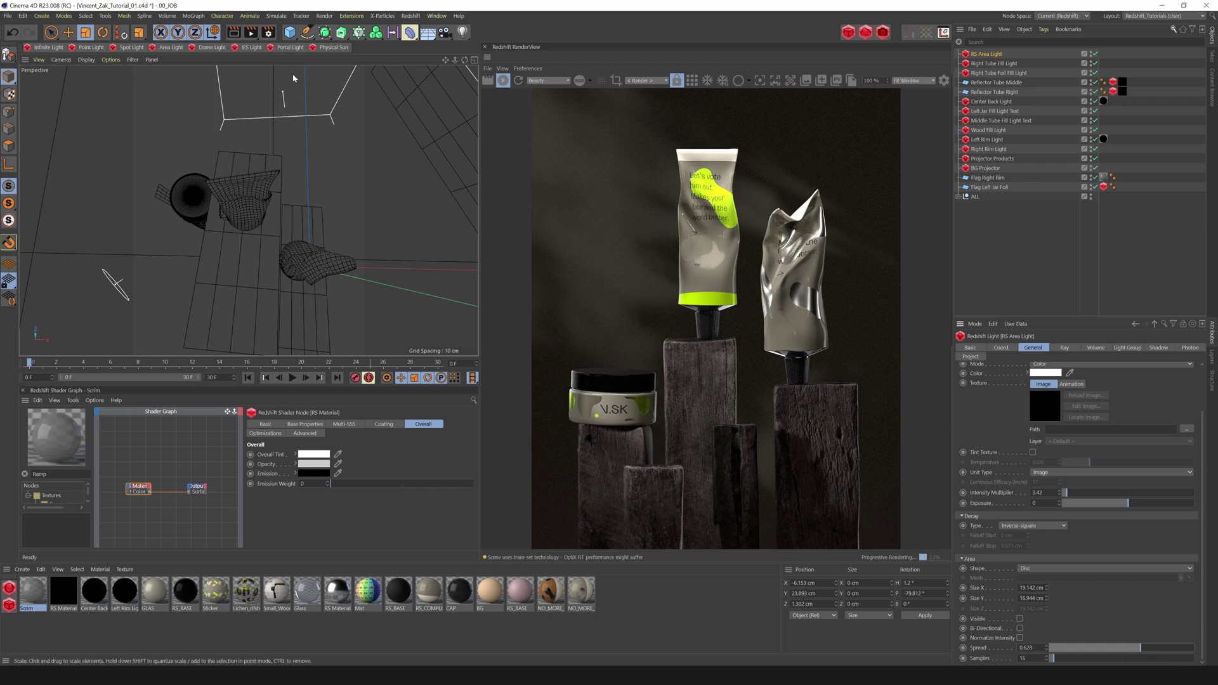
# Step: Switch the viewport to the default camera, raise the disc light to about Y 33 cm and resize it
pyautogui.click(60, 59)
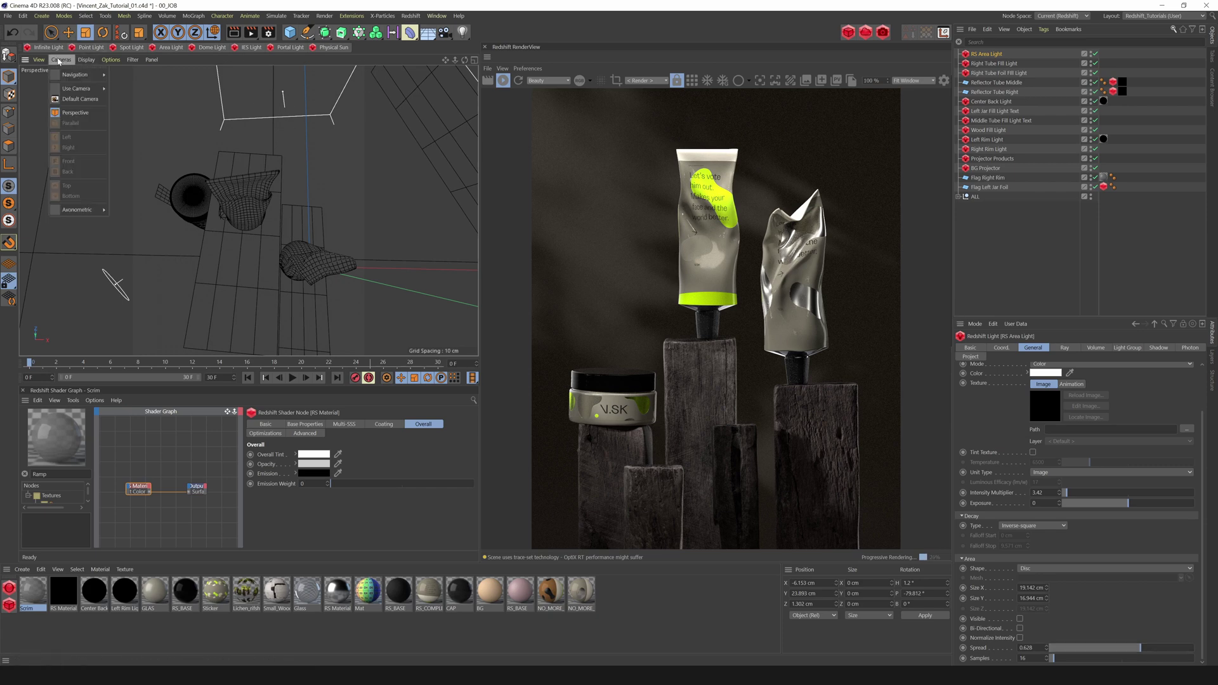
pyautogui.click(77, 100)
pyautogui.scroll(-8, 103, 100)
pyautogui.keyDown('alt'); pyautogui.moveTo(257, 94); pyautogui.dragTo(290, 89); pyautogui.keyUp('alt')
pyautogui.moveTo(464, 60); pyautogui.dragTo(465, 20)
pyautogui.press('e')
pyautogui.moveTo(246, 189); pyautogui.dragTo(246, 160)
pyautogui.press('t')
pyautogui.moveTo(416, 183); pyautogui.dragTo(347, 152)
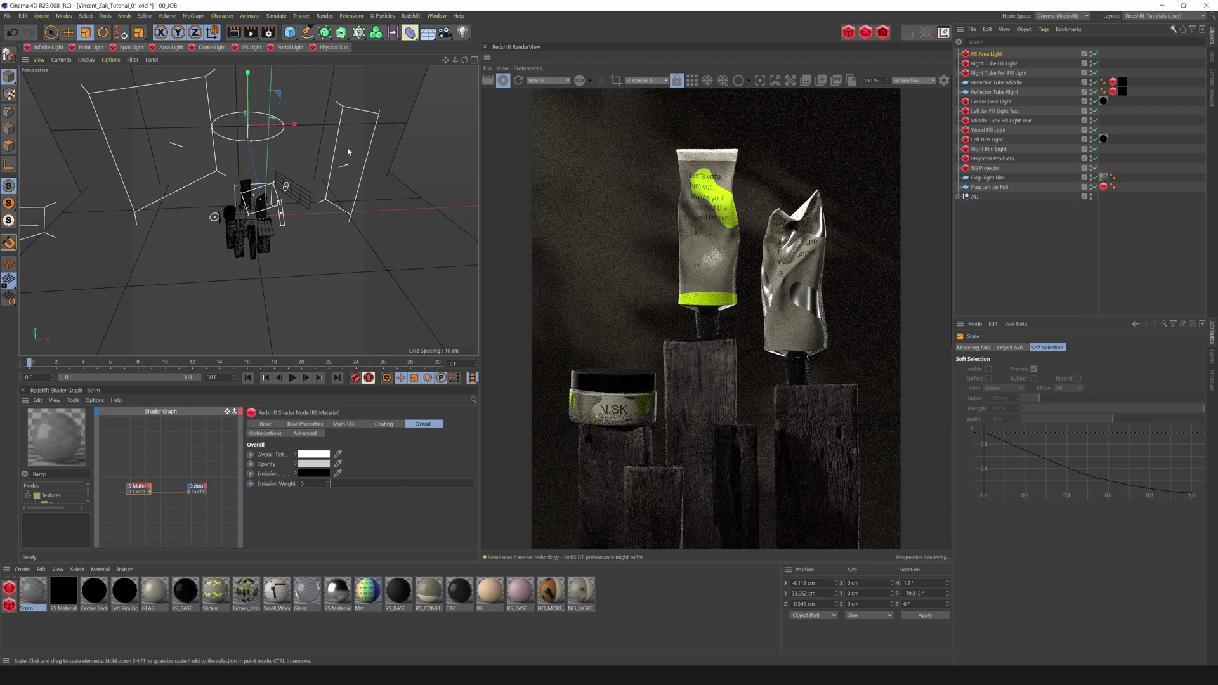
# Step: Resize the disc light and move it to about X -7.4 cm, Y 32.7 cm, Z -2.4 cm
pyautogui.press('e')
pyautogui.moveTo(245, 109); pyautogui.dragTo(281, 153)
pyautogui.press('t')
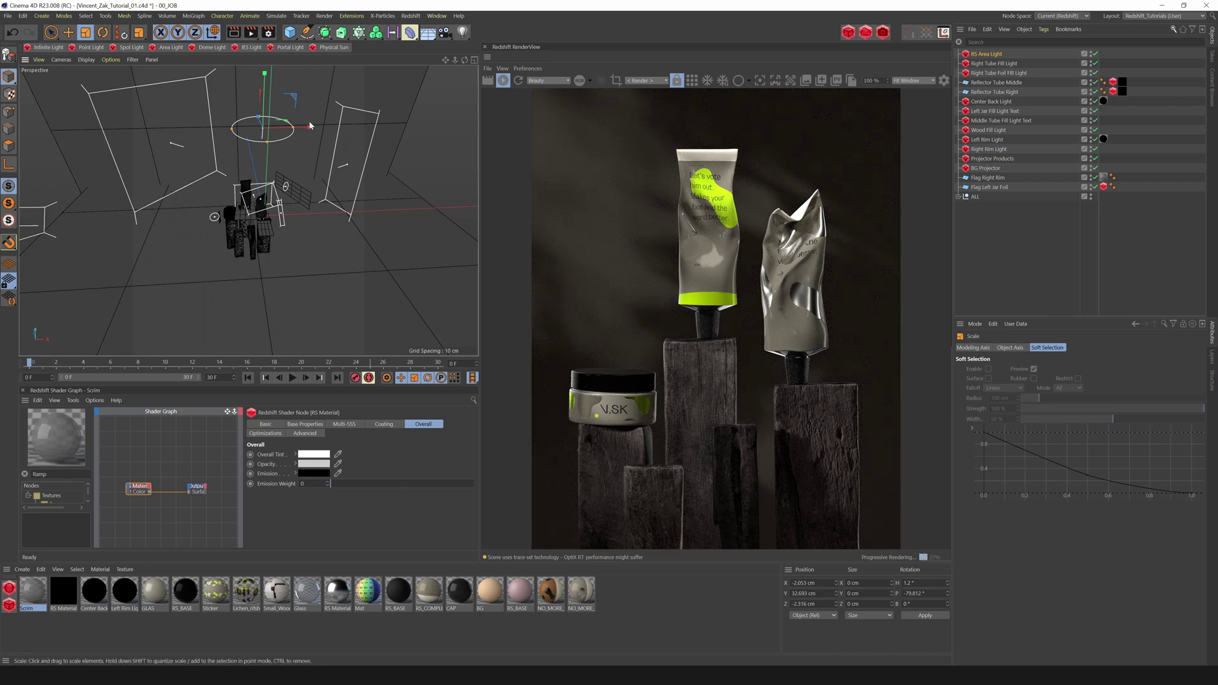
pyautogui.press('e')
pyautogui.moveTo(308, 131)
pyautogui.mouseDown()
pyautogui.moveTo(258, 131)
pyautogui.moveTo(311, 132)
pyautogui.moveTo(287, 131)
pyautogui.mouseUp()
# Step: Rotate the disc light to about H -50°, P -56°, B -54° and stretch it into an ellipse about 51.6 by 17.1 cm
pyautogui.press('r')
pyautogui.moveTo(233, 101); pyautogui.dragTo(239, 130)
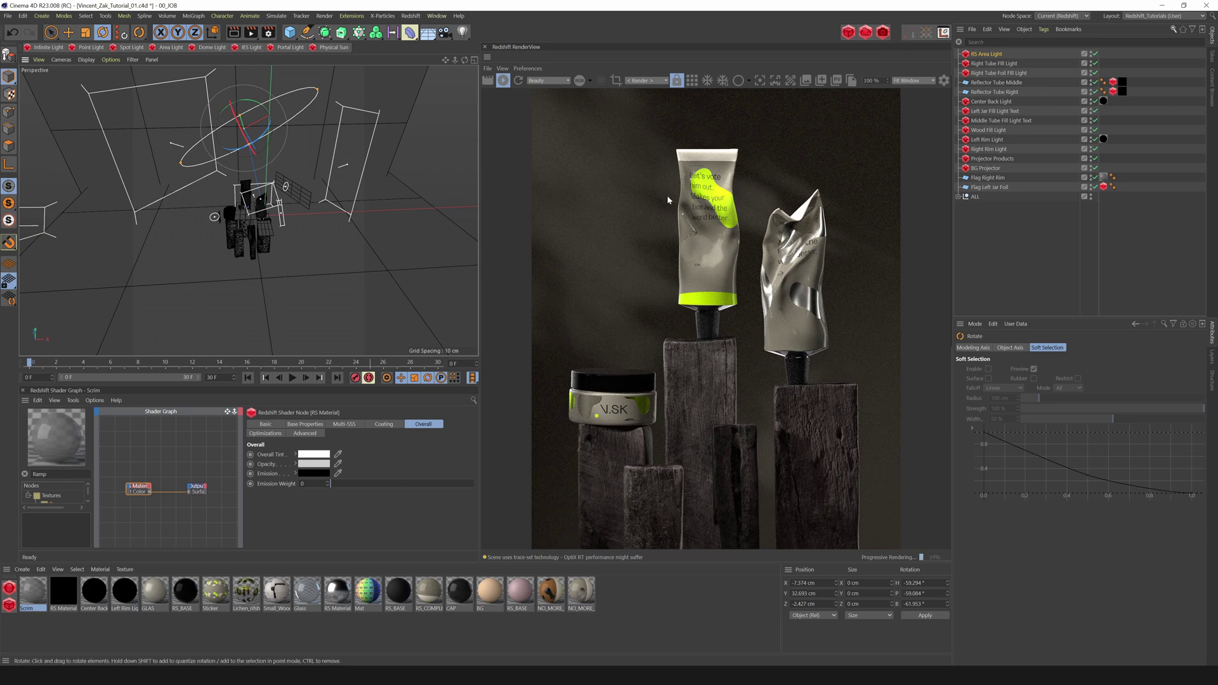
pyautogui.moveTo(233, 122); pyautogui.dragTo(236, 113)
pyautogui.press('e')
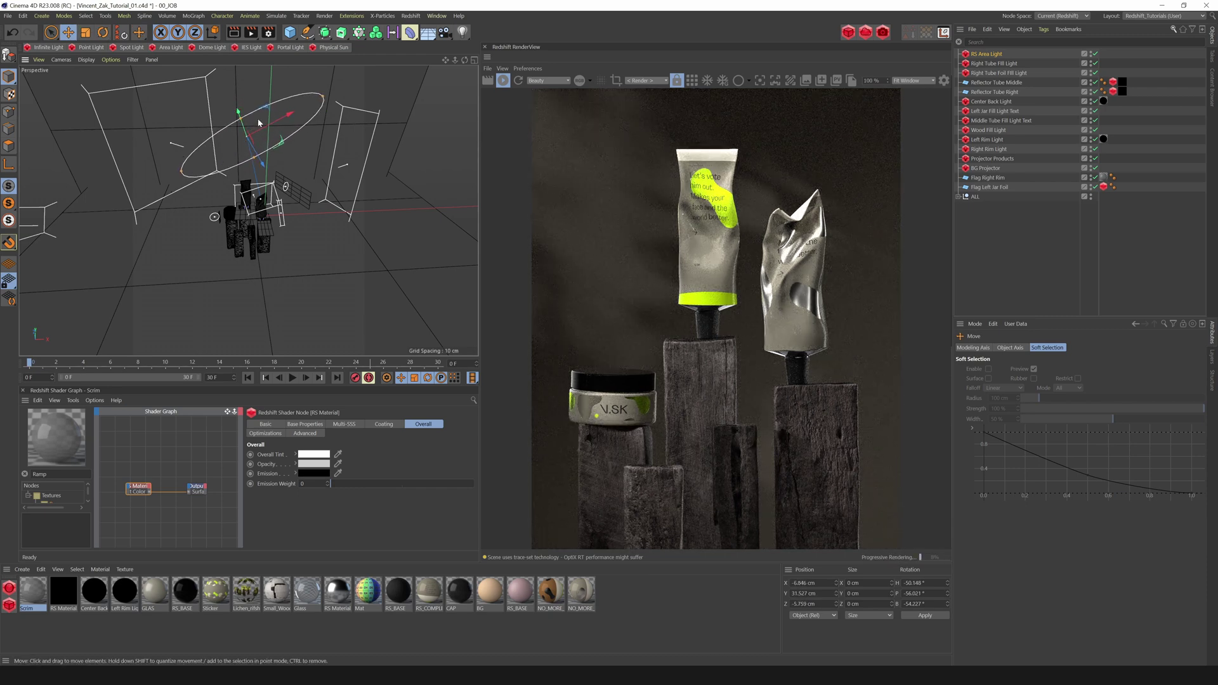
pyautogui.moveTo(182, 171); pyautogui.dragTo(166, 177)
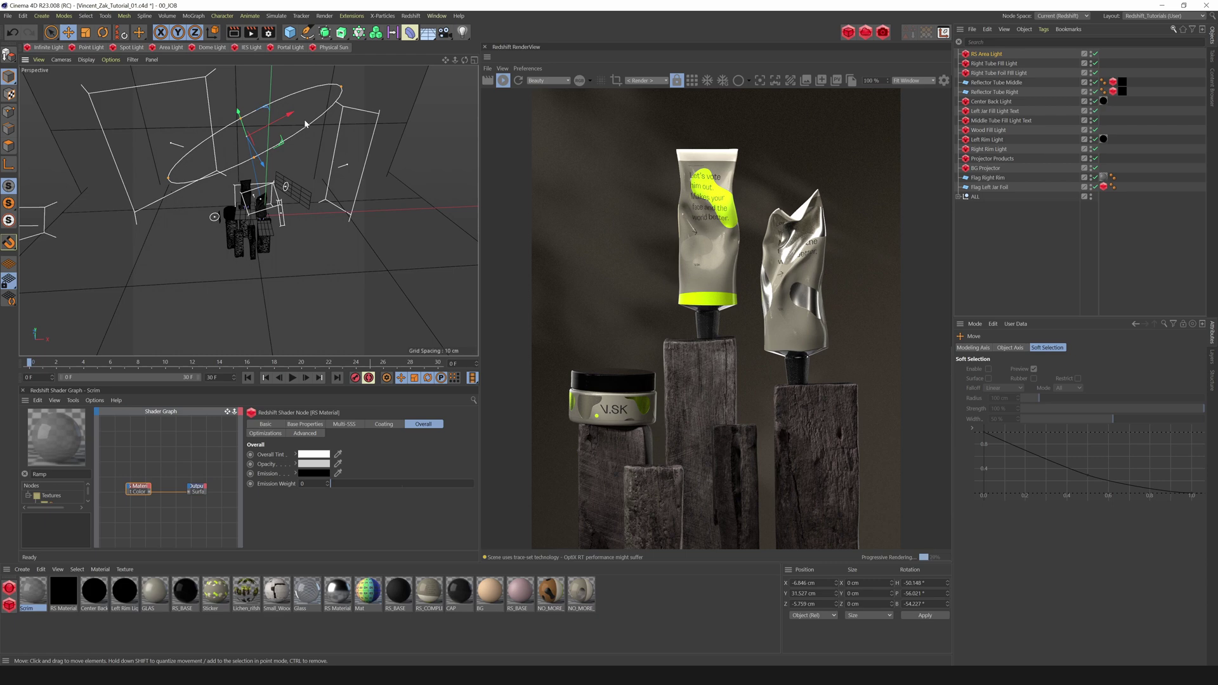
pyautogui.moveTo(340, 88); pyautogui.dragTo(339, 89)
# Step: Compare the disc light's spread between 0.002 and 1, settle on about 0.94 and save the scene
pyautogui.click(986, 54)
pyautogui.moveTo(1203, 574); pyautogui.dragTo(1203, 627)
pyautogui.moveTo(1123, 649); pyautogui.dragTo(1204, 649)
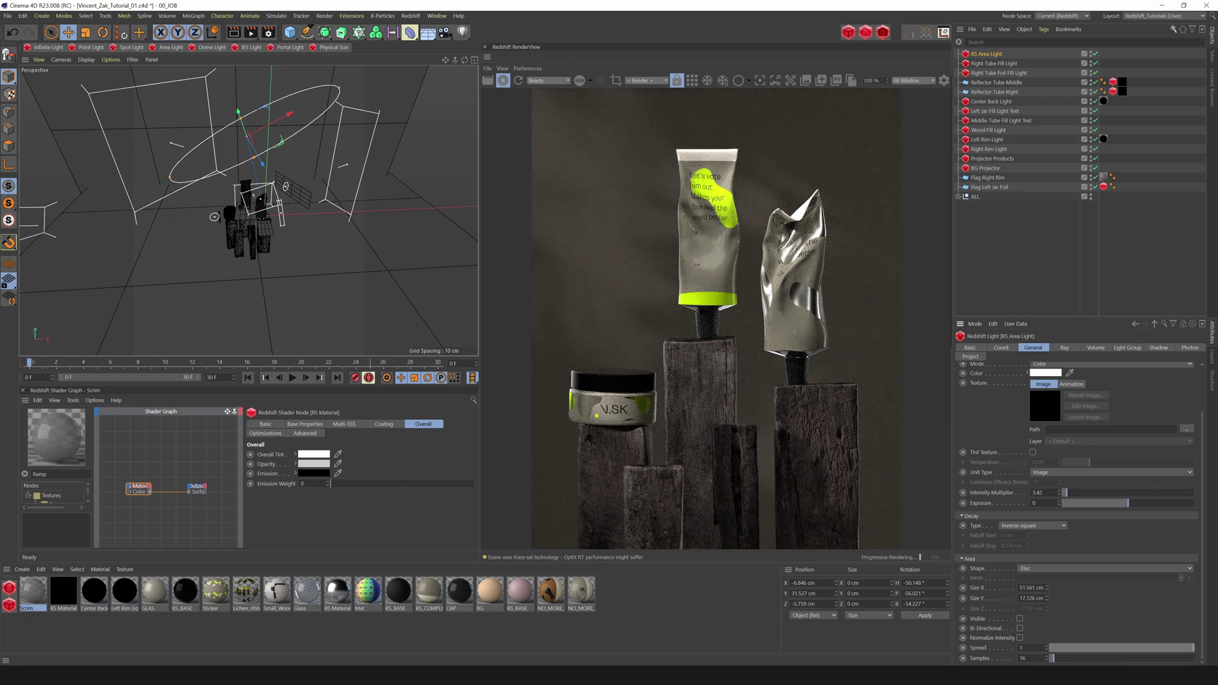
pyautogui.moveTo(1184, 648); pyautogui.dragTo(1051, 649)
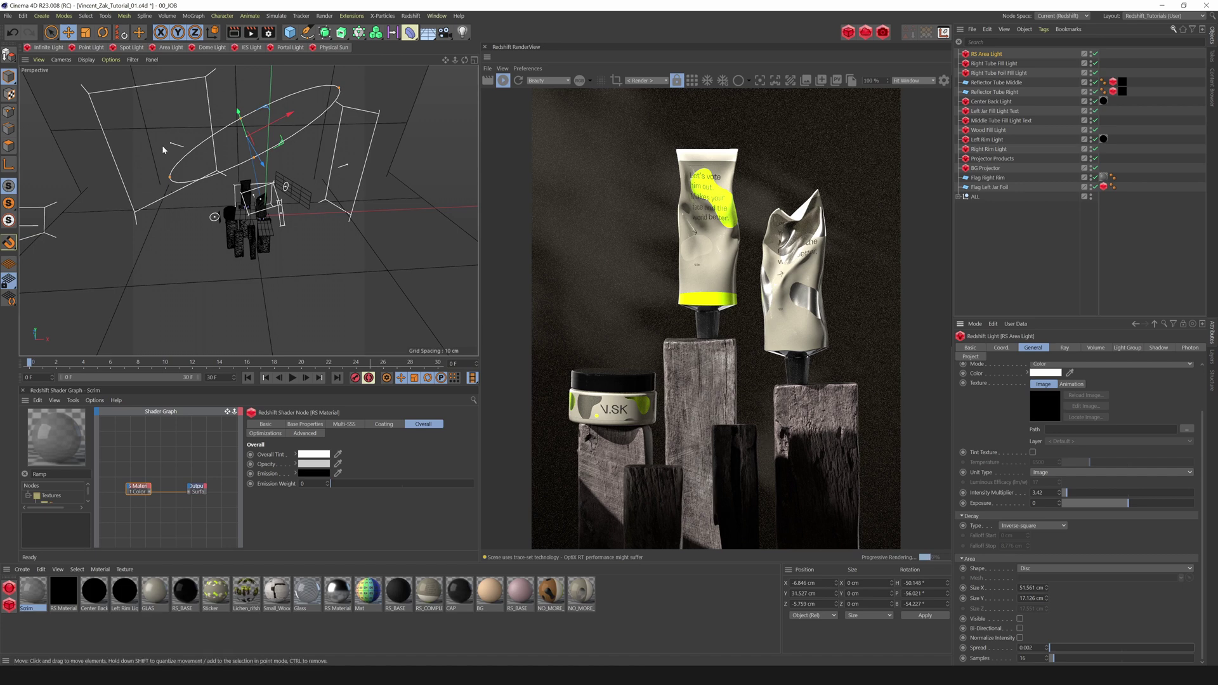
pyautogui.moveTo(1059, 650); pyautogui.dragTo(1129, 658)
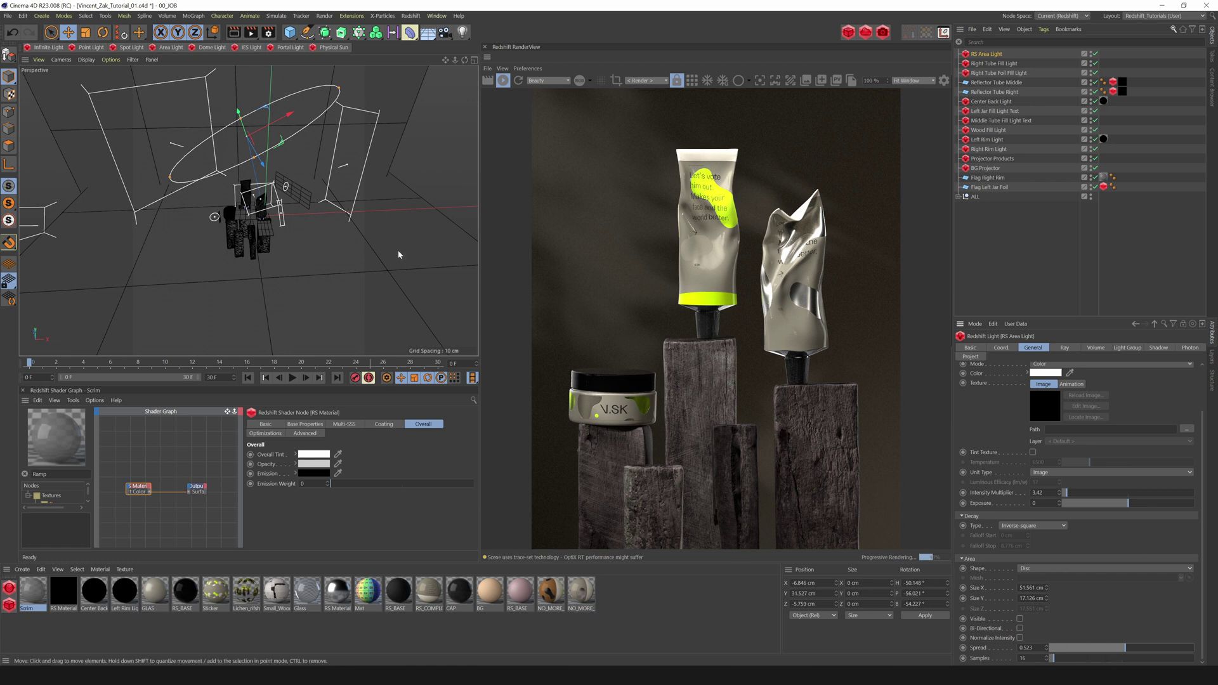
pyautogui.moveTo(1125, 648); pyautogui.dragTo(1091, 652)
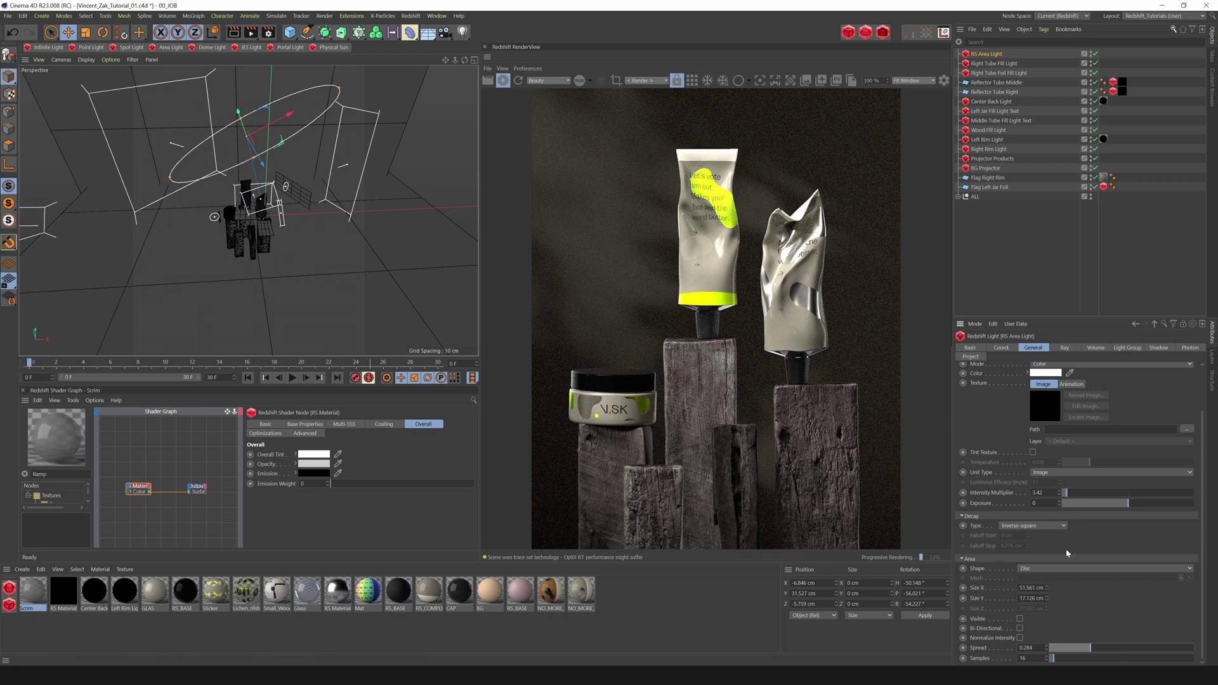
pyautogui.moveTo(1092, 649); pyautogui.dragTo(1186, 649)
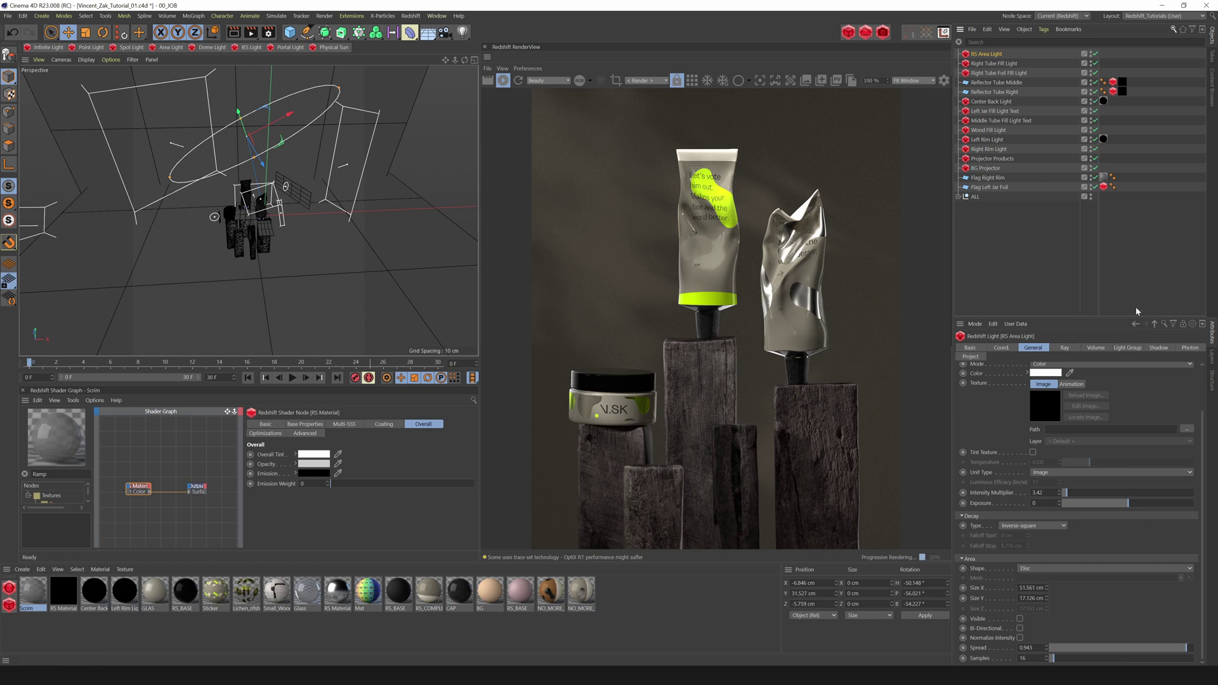
pyautogui.hotkey('ctrl', 's')
# Step: Set the disc light's project mode to Include with CREAM_02 as its object, and toggle the light off and on to compare
pyautogui.click(974, 356)
pyautogui.click(999, 378)
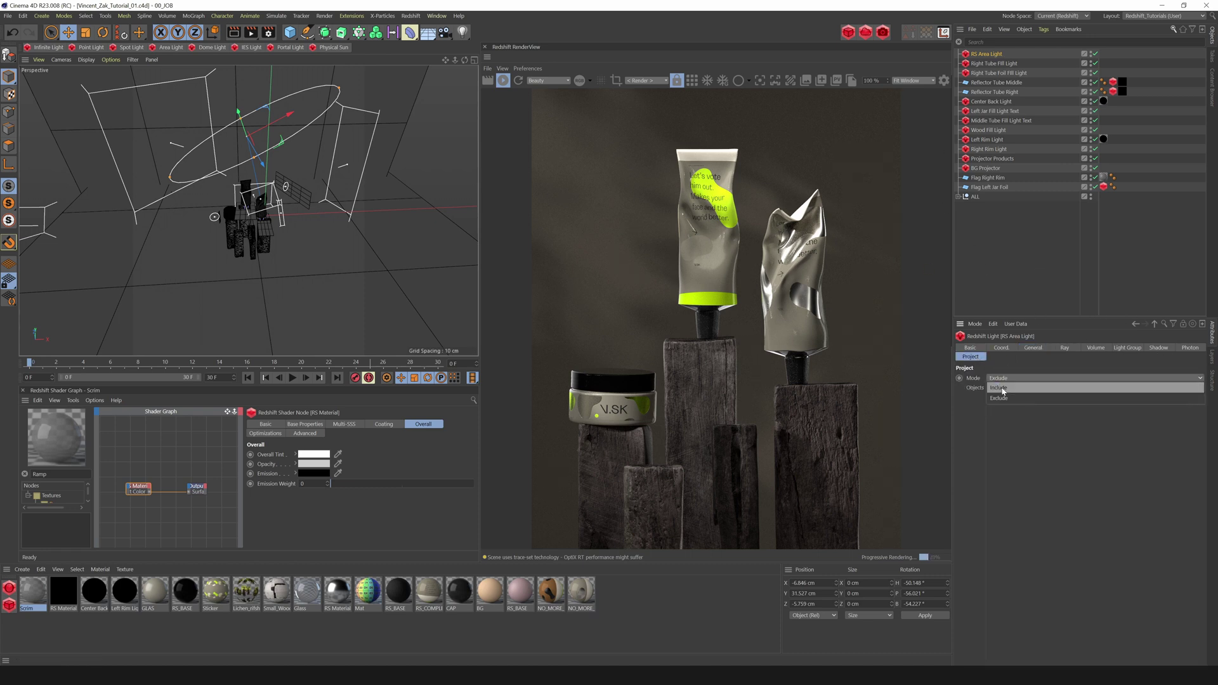
pyautogui.click(1002, 389)
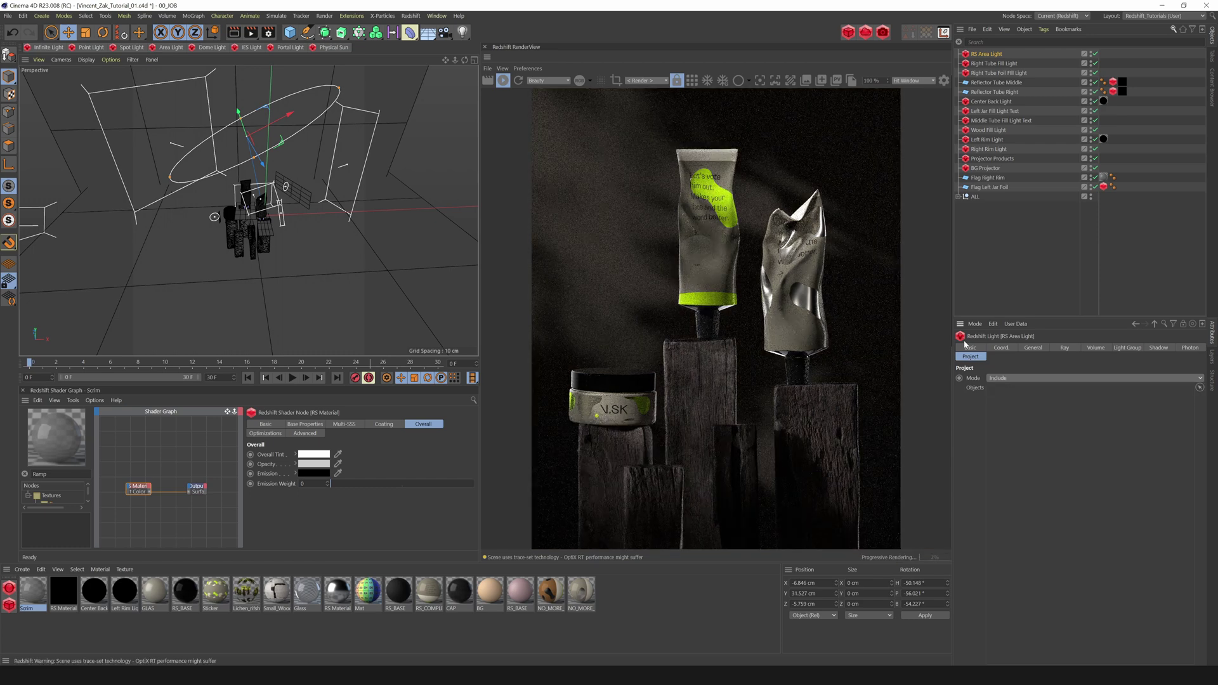
pyautogui.click(959, 197)
pyautogui.moveTo(1204, 224); pyautogui.dragTo(1205, 302)
pyautogui.moveTo(1001, 256); pyautogui.dragTo(1055, 410)
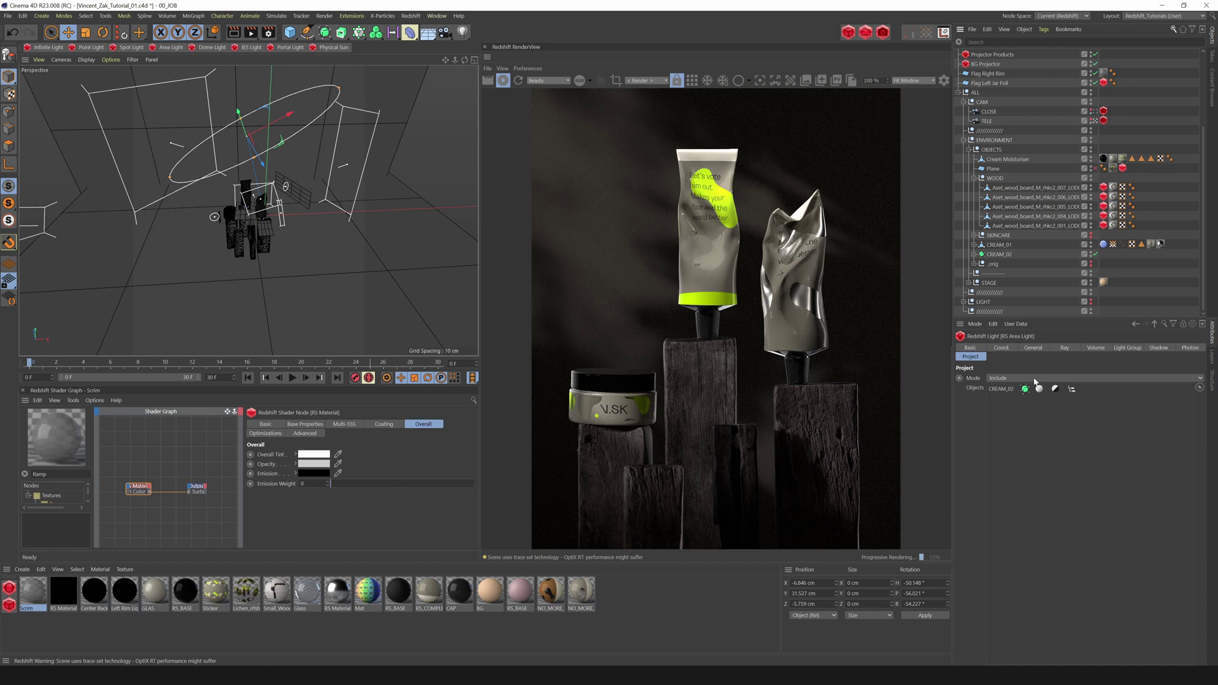
pyautogui.scroll(5, 1093, 55)
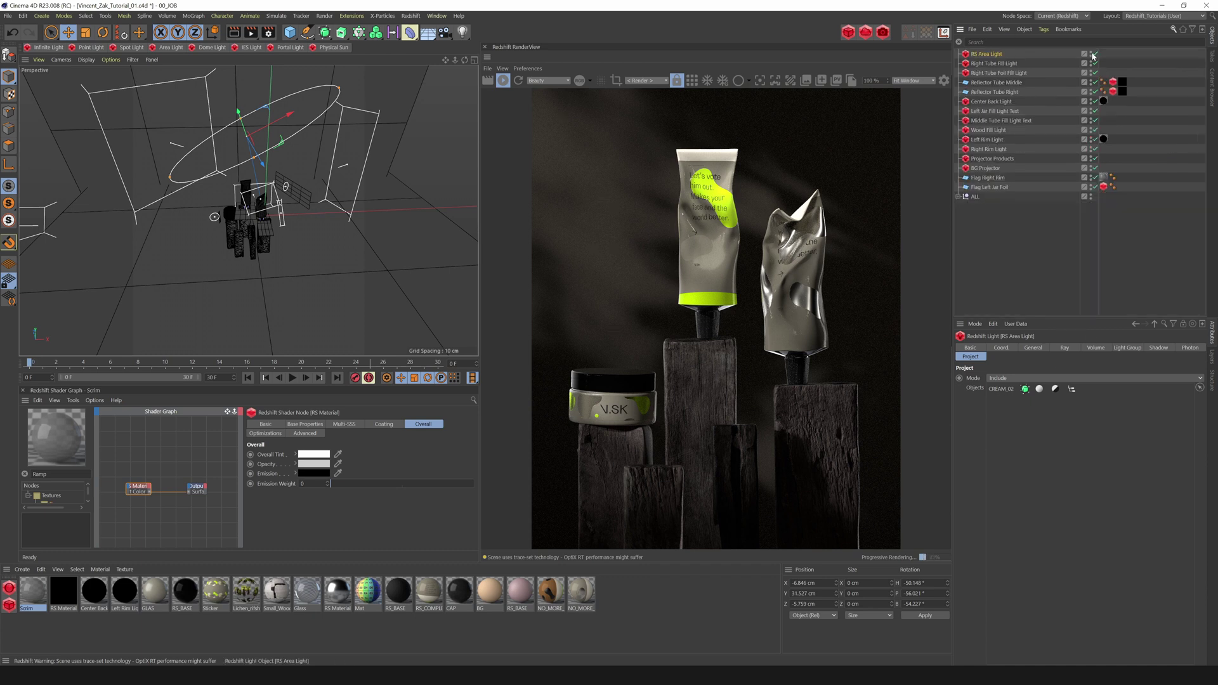
pyautogui.click(1094, 54)
pyautogui.click(1094, 54)
# Step: Add a plane, align it to the disc light as a child with reset transforms, and set its orientation to +Z
pyautogui.click(291, 33)
pyautogui.click(363, 64)
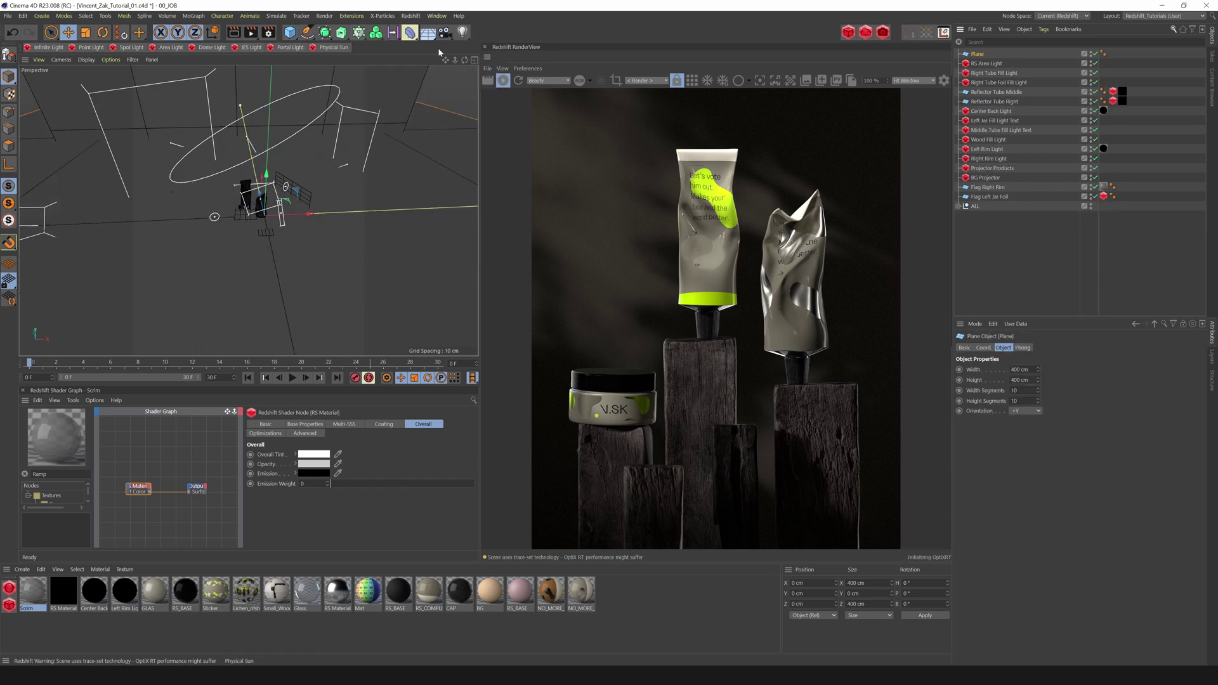
pyautogui.moveTo(991, 68); pyautogui.dragTo(989, 64)
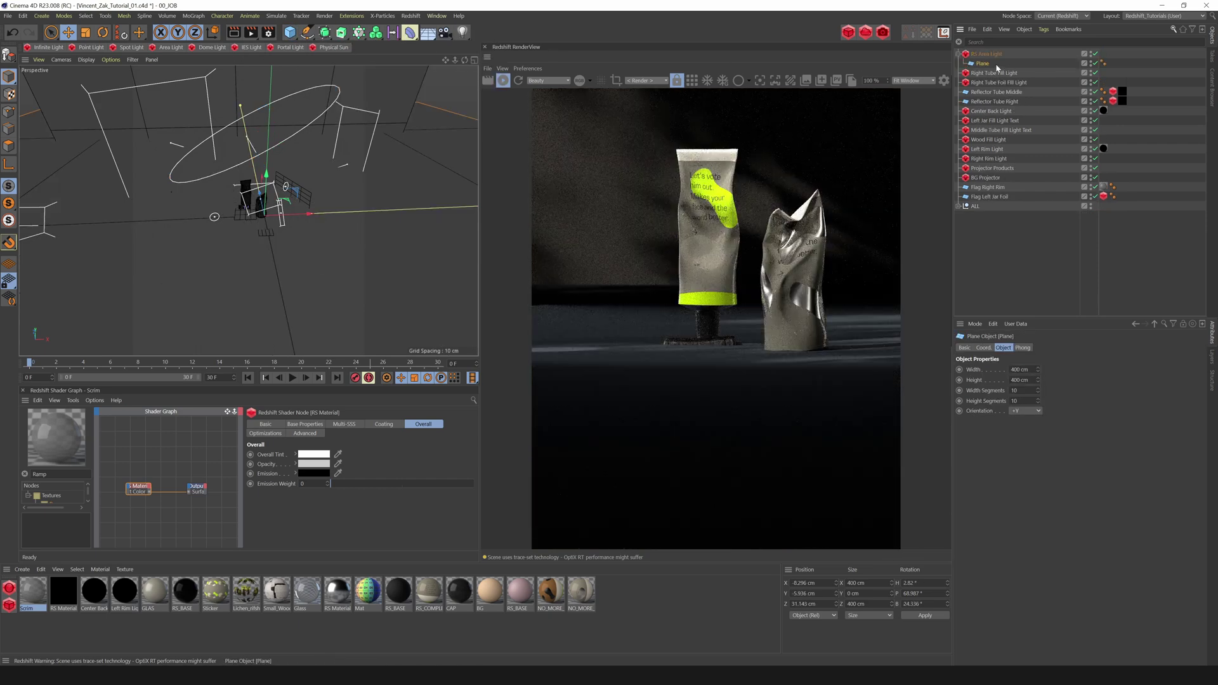
pyautogui.click(122, 33)
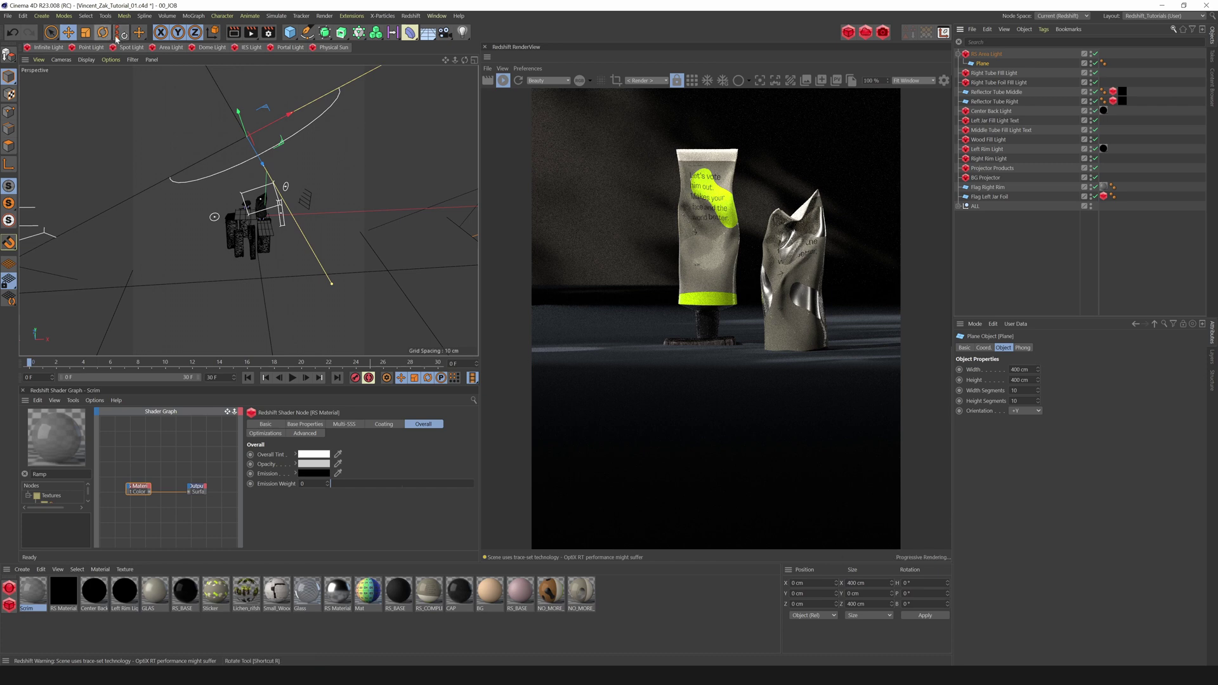
pyautogui.click(1028, 413)
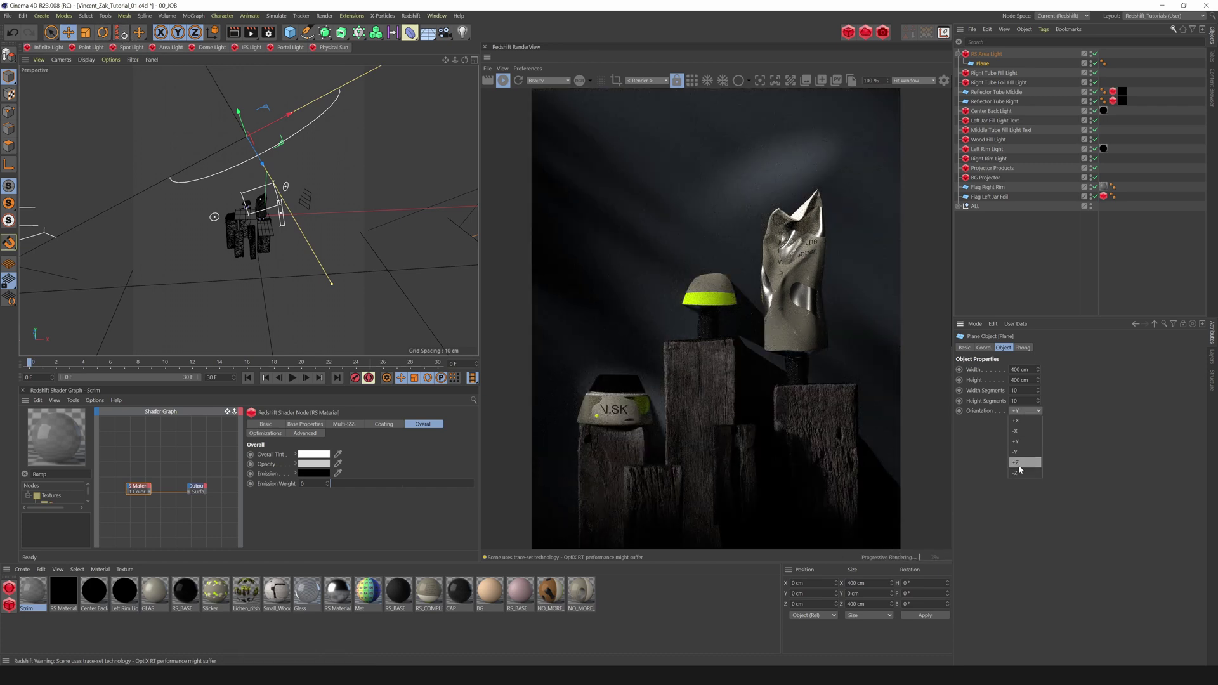
pyautogui.click(1020, 463)
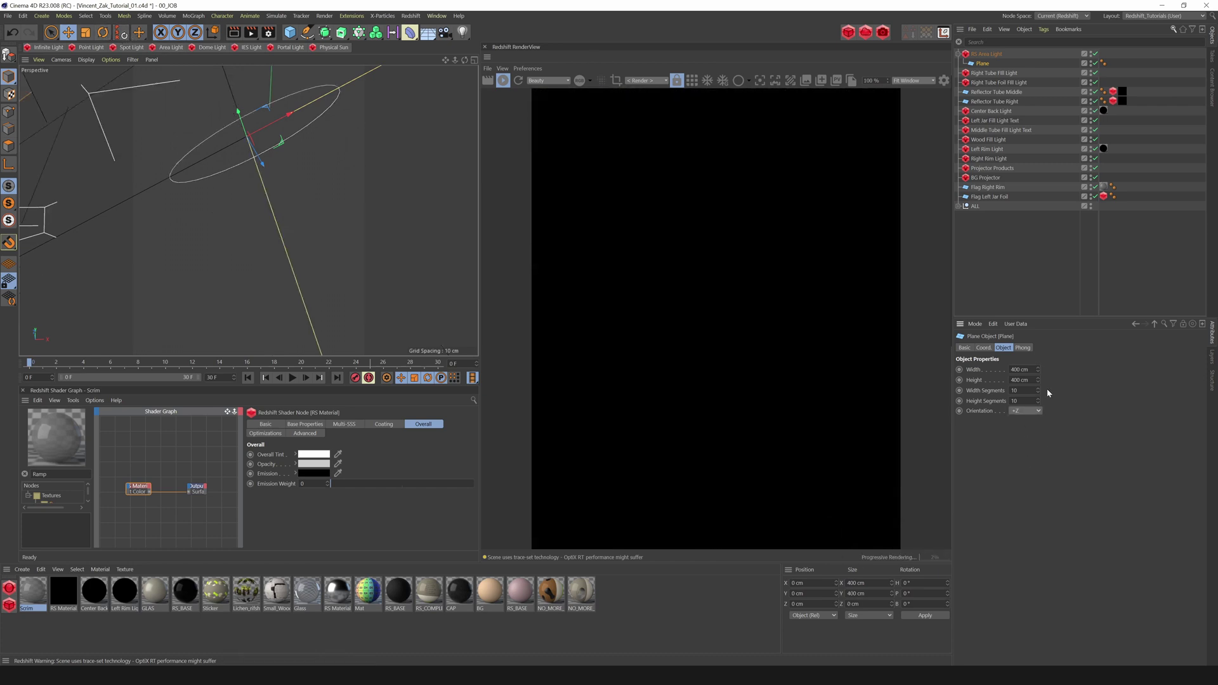
# Step: Scale the plane down to a narrow strip and position it along the disc light
pyautogui.press('t')
pyautogui.moveTo(413, 146); pyautogui.dragTo(52, 229)
pyautogui.press('e')
pyautogui.moveTo(242, 118); pyautogui.dragTo(267, 170)
pyautogui.moveTo(244, 121); pyautogui.dragTo(375, 84)
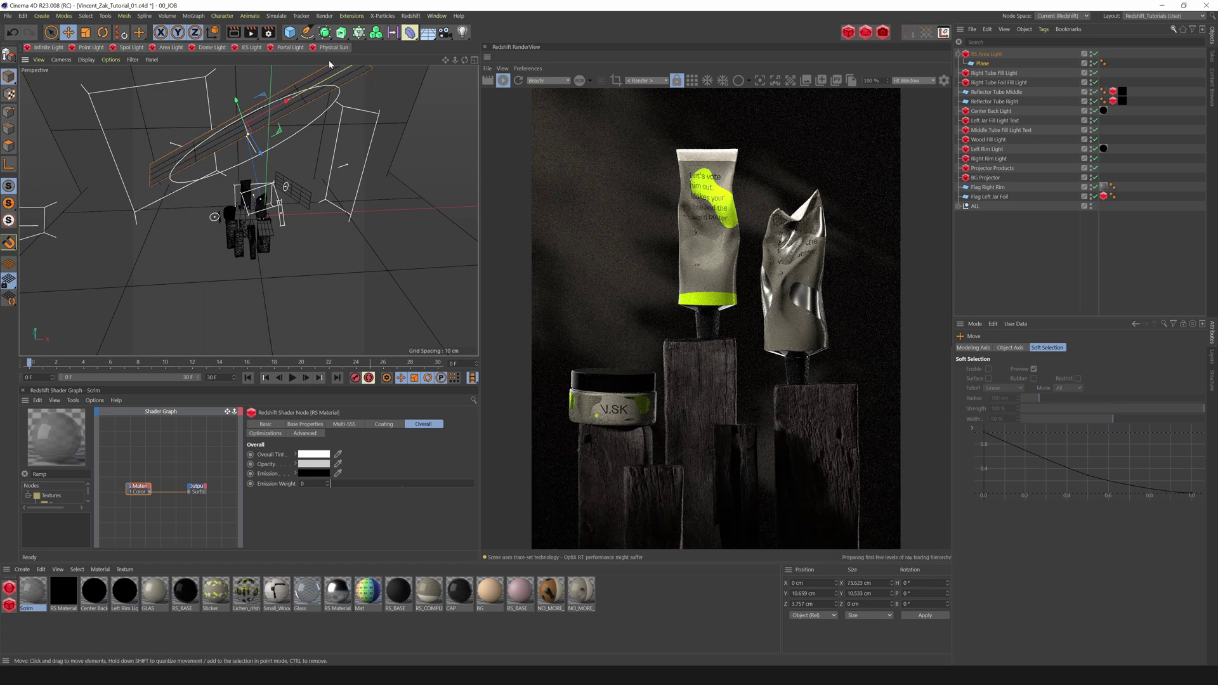
pyautogui.moveTo(237, 103); pyautogui.dragTo(248, 101)
pyautogui.moveTo(261, 153); pyautogui.dragTo(271, 170)
pyautogui.moveTo(246, 120); pyautogui.dragTo(244, 115)
# Step: Take the plane out of the disc light's hierarchy and add it to the light's included objects
pyautogui.moveTo(982, 65); pyautogui.dragTo(1002, 401)
pyautogui.click(992, 64)
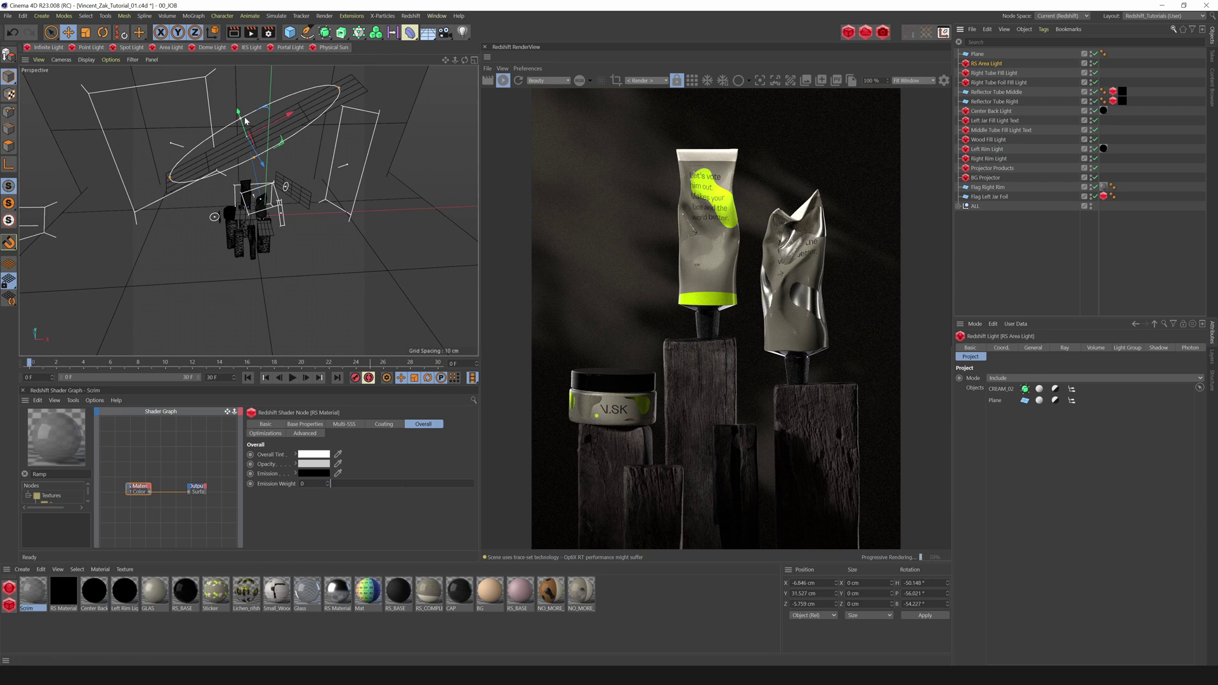
# Step: Resize the plane to about 74 by 18 cm and shift it next to the disc light
pyautogui.moveTo(255, 157); pyautogui.dragTo(191, 114)
pyautogui.click(283, 135)
pyautogui.moveTo(278, 137); pyautogui.dragTo(394, 184)
pyautogui.scroll(-8, 257, 81)
pyautogui.moveTo(283, 142); pyautogui.dragTo(264, 150)
pyautogui.moveTo(237, 203); pyautogui.dragTo(231, 184)
pyautogui.moveTo(218, 131); pyautogui.dragTo(229, 162)
# Step: Rotate the plane to about H -46°, P -57°, B -58° and adjust its position near the disc light
pyautogui.keyDown('alt'); pyautogui.moveTo(305, 203); pyautogui.dragTo(299, 145); pyautogui.keyUp('alt')
pyautogui.moveTo(257, 192)
pyautogui.mouseDown()
pyautogui.moveTo(283, 150)
pyautogui.moveTo(272, 170)
pyautogui.moveTo(285, 198)
pyautogui.moveTo(261, 188)
pyautogui.mouseUp()
pyautogui.press('r')
pyautogui.press('e')
pyautogui.moveTo(235, 160); pyautogui.dragTo(235, 149)
pyautogui.press('r')
pyautogui.moveTo(260, 192); pyautogui.dragTo(262, 197)
pyautogui.press('e')
# Step: Toggle the plane off and on to compare its effect, and reposition it to about X -8 cm, Z 5.4 cm
pyautogui.click(1096, 55)
pyautogui.click(1095, 55)
pyautogui.moveTo(238, 143); pyautogui.dragTo(237, 151)
pyautogui.moveTo(237, 151)
pyautogui.keyDown('alt'); pyautogui.mouseDown()
pyautogui.moveTo(300, 144)
pyautogui.moveTo(255, 166)
pyautogui.moveTo(260, 150)
pyautogui.moveTo(234, 140)
pyautogui.moveTo(248, 179)
pyautogui.moveTo(271, 168)
pyautogui.moveTo(221, 133)
pyautogui.mouseUp(); pyautogui.keyUp('alt')
pyautogui.press('r')
pyautogui.press('e')
pyautogui.press('r')
pyautogui.press('e')
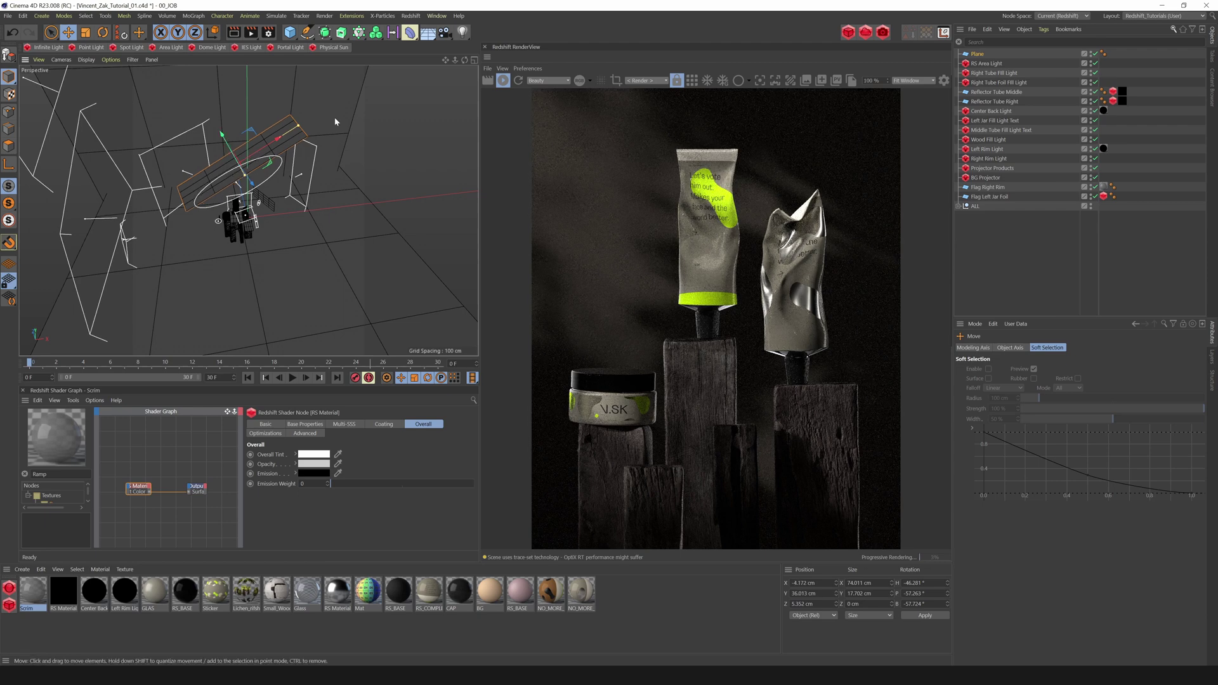
# Step: Shrink the plane to about 39 by 12.5 cm, lower it toward the tubes and rotate its bank to about -18°
pyautogui.keyDown('alt'); pyautogui.moveTo(337, 119); pyautogui.dragTo(402, 130); pyautogui.keyUp('alt')
pyautogui.moveTo(238, 145); pyautogui.dragTo(250, 172)
pyautogui.keyDown('alt'); pyautogui.moveTo(330, 184); pyautogui.dragTo(260, 157); pyautogui.keyUp('alt')
pyautogui.press('r')
pyautogui.press('e')
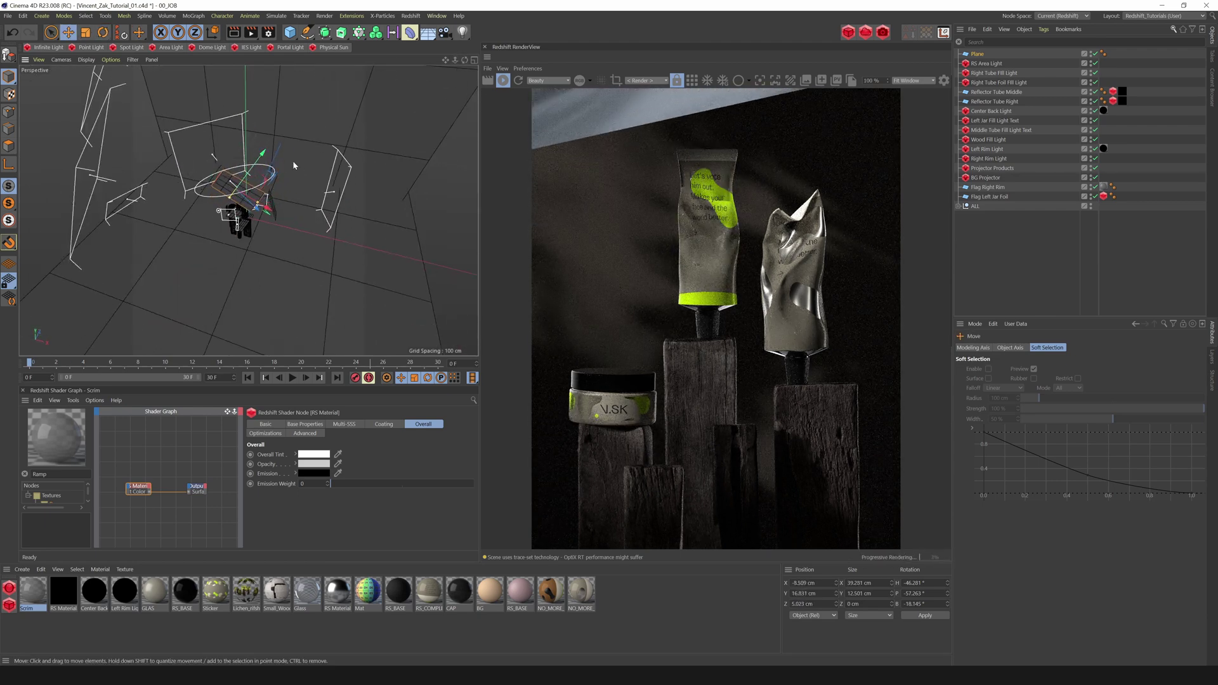
# Step: Set the spread of the RS Area Light to about 0.47
pyautogui.click(987, 64)
pyautogui.scroll(-3, 1072, 571)
pyautogui.moveTo(1073, 649); pyautogui.dragTo(1119, 648)
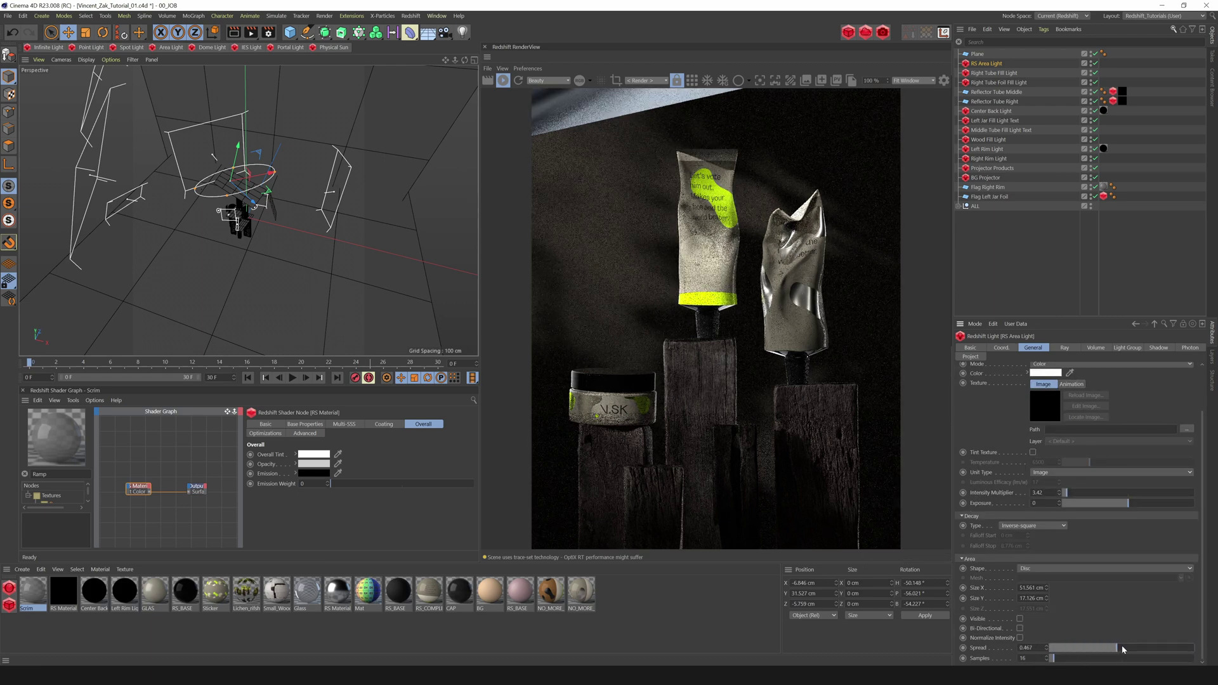
# Step: Rotate the plane's bank to about -51° and move it to about X -7.8, Y 17.9, Z 6.6 cm
pyautogui.click(272, 195)
pyautogui.press('r')
pyautogui.moveTo(257, 205)
pyautogui.mouseDown()
pyautogui.moveTo(264, 187)
pyautogui.moveTo(263, 198)
pyautogui.mouseUp()
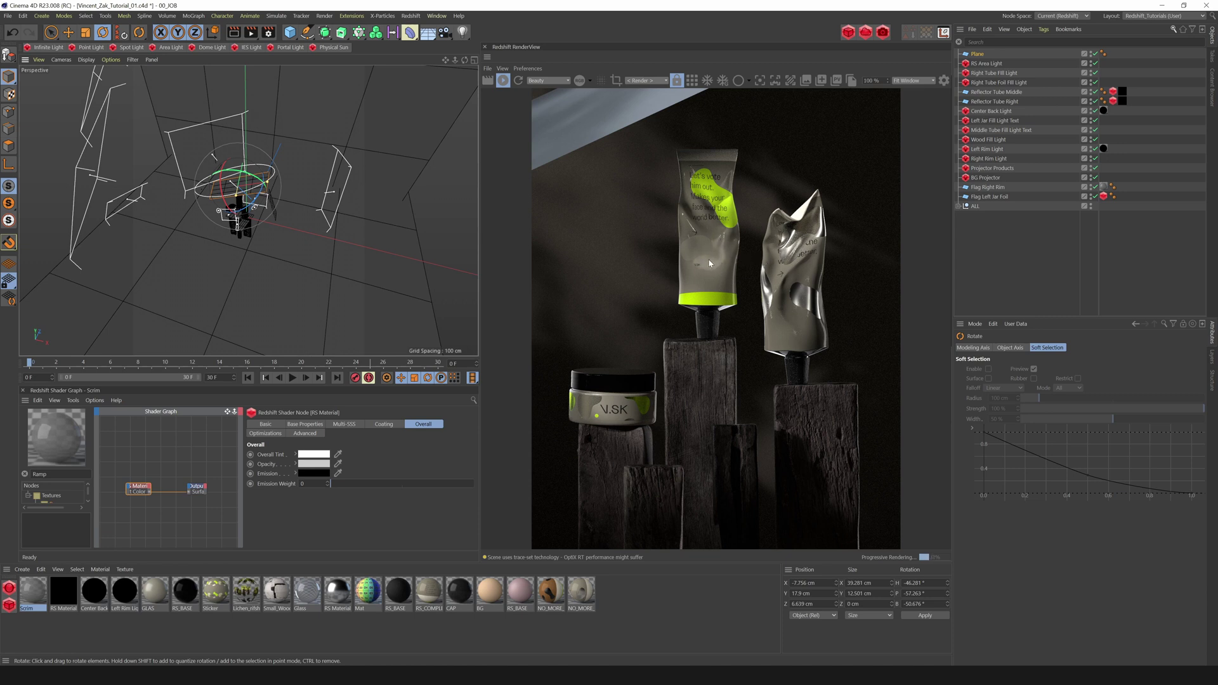
# Step: Disable the plane and rename the RS Area Light as Middle Tube Reflection
pyautogui.click(980, 56)
pyautogui.click(1096, 55)
pyautogui.click(1000, 65)
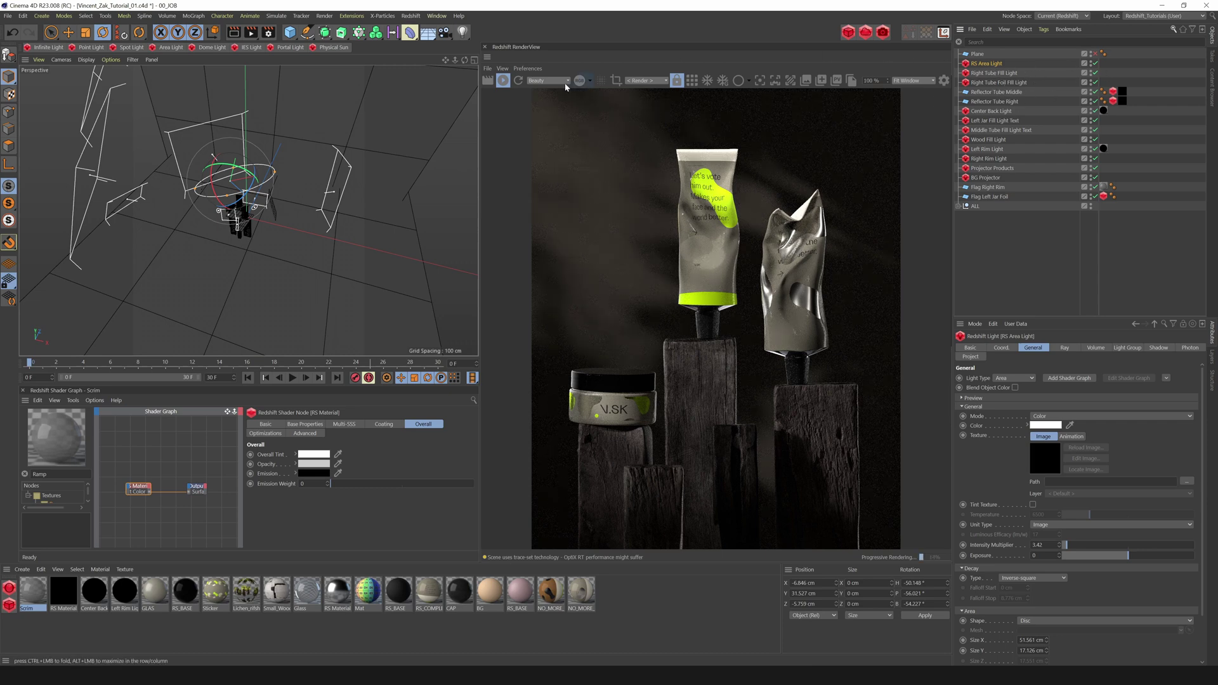
pyautogui.click(503, 80)
pyautogui.doubleClick(995, 64)
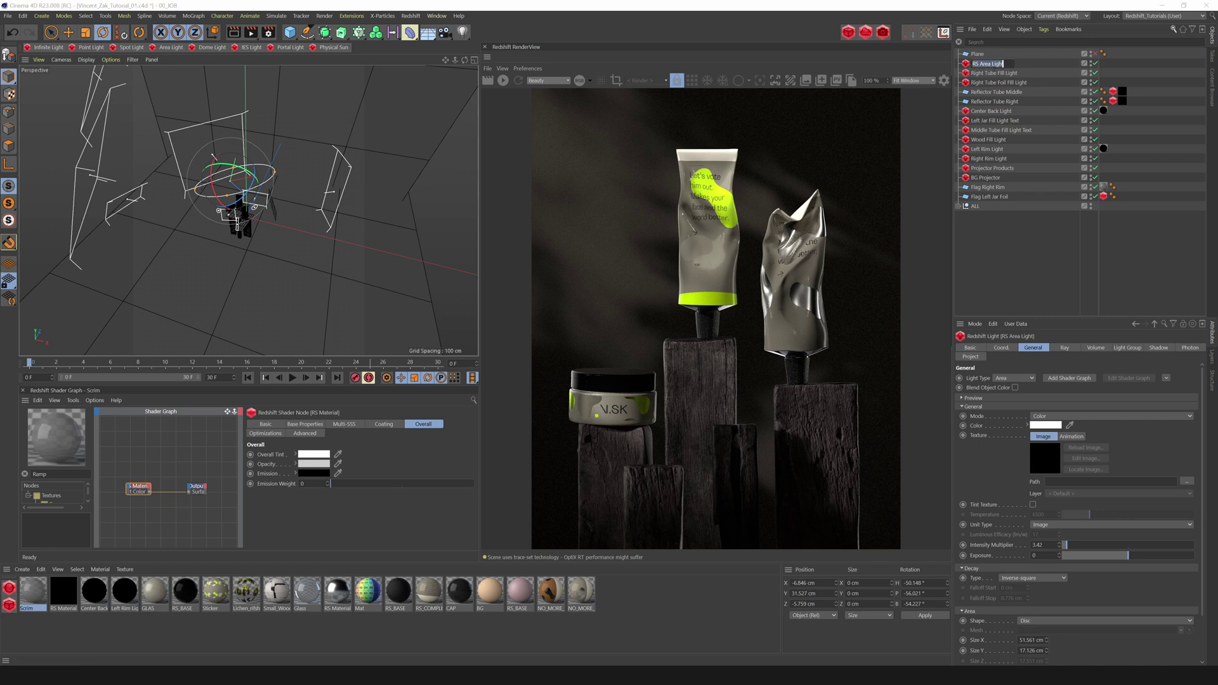
pyautogui.write('Middle Tube Reflection')
pyautogui.press('Return')
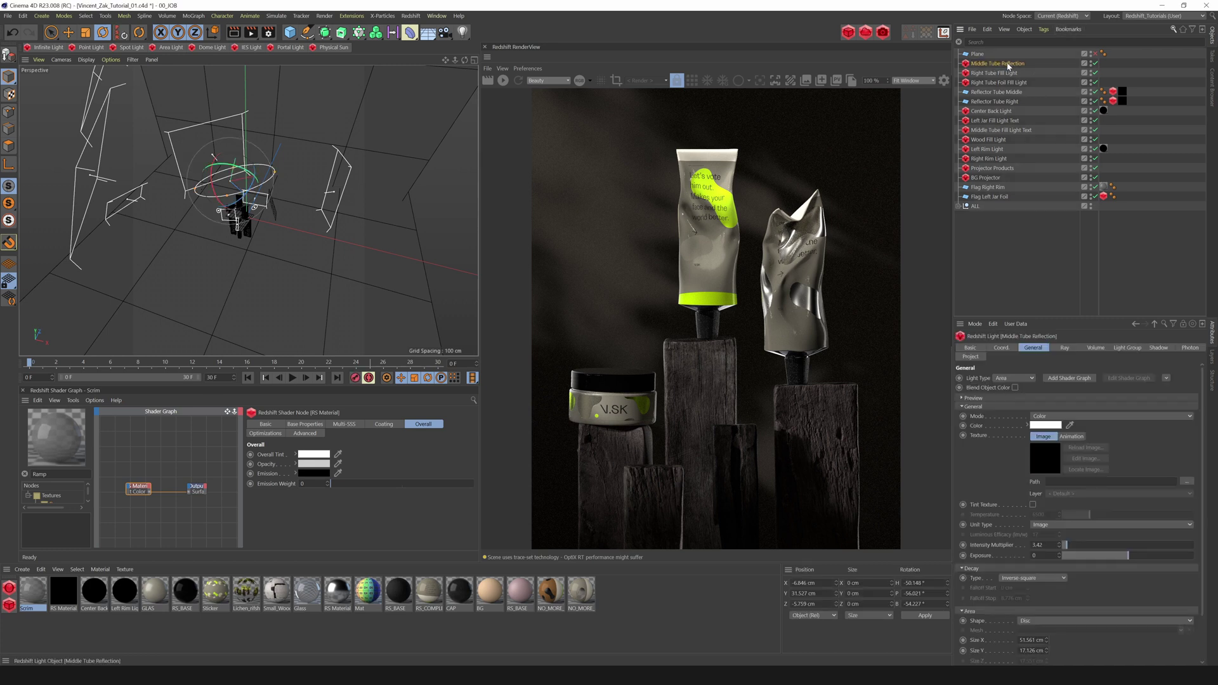
# Step: Add a shader graph to the Middle Tube Reflection light and connect a vertical RS Ramp to its physical light color
pyautogui.click(1071, 379)
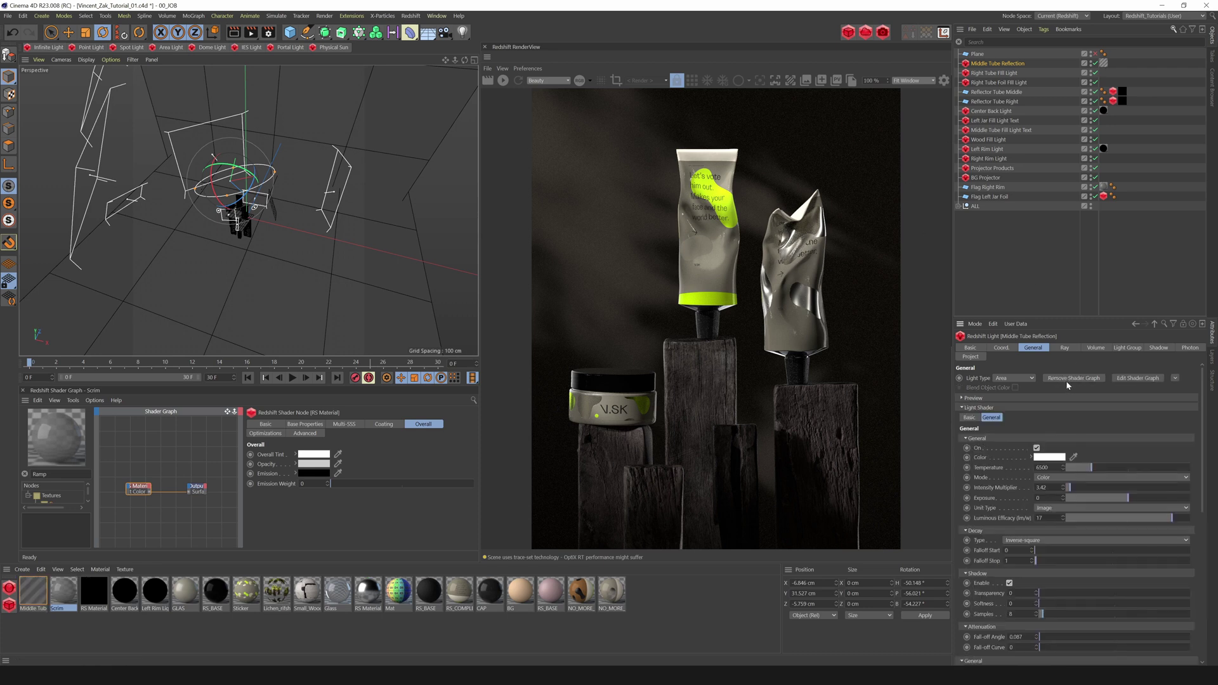
pyautogui.doubleClick(39, 595)
pyautogui.moveTo(227, 411); pyautogui.dragTo(237, 355)
pyautogui.moveTo(101, 495); pyautogui.dragTo(168, 498)
pyautogui.click(222, 516)
pyautogui.moveTo(471, 477); pyautogui.dragTo(472, 486)
pyautogui.click(503, 80)
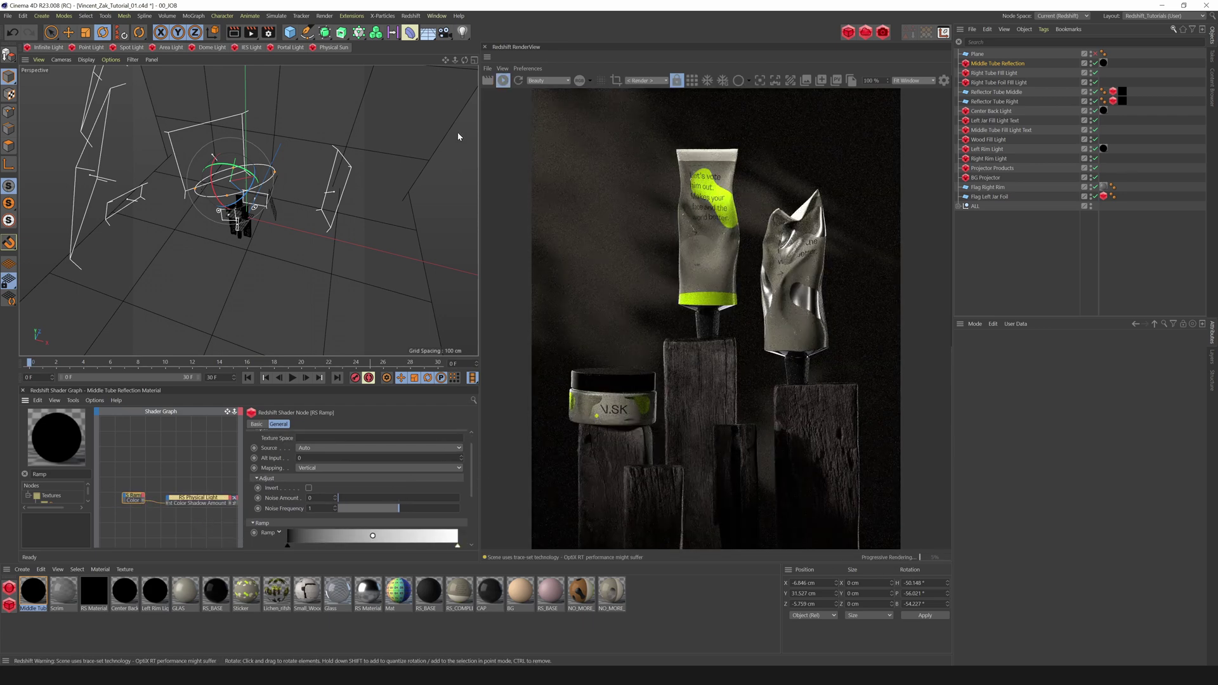
# Step: Reshape the light's ramp into a sharp white-to-black transition, with the white knot near 40%
pyautogui.moveTo(457, 546); pyautogui.dragTo(374, 546)
pyautogui.moveTo(292, 547); pyautogui.dragTo(391, 568)
pyautogui.scroll(-4, 463, 457)
pyautogui.scroll(1, 445, 463)
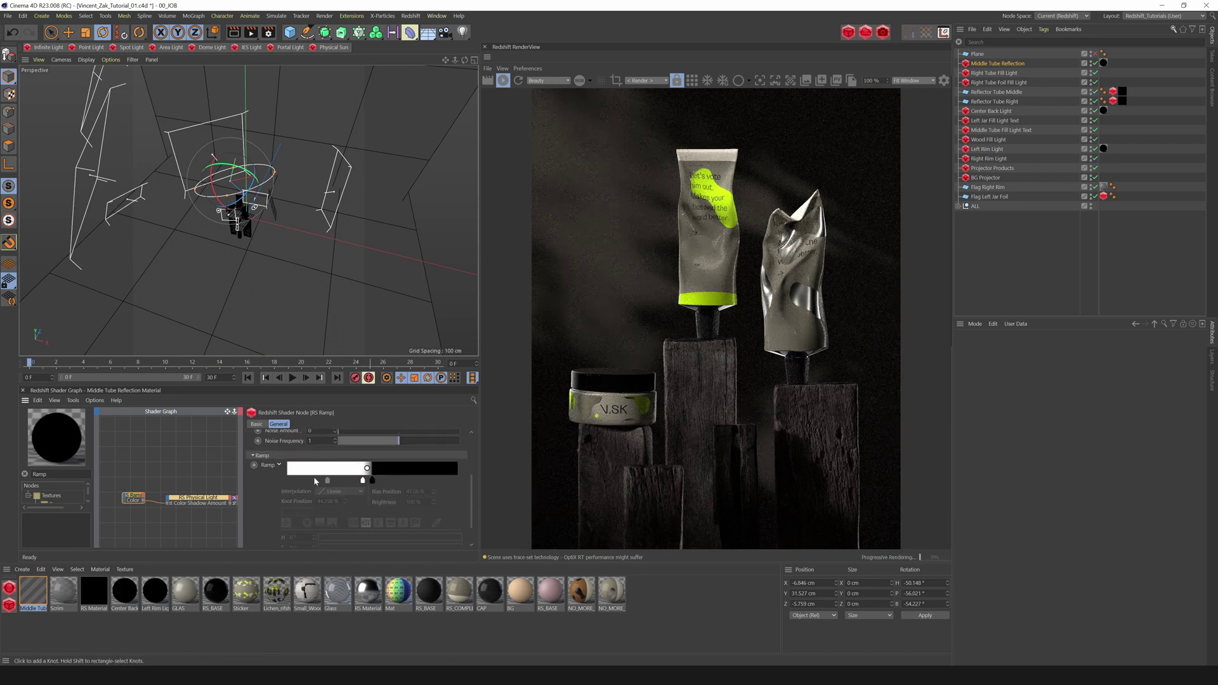
pyautogui.keyDown('shift'); pyautogui.moveTo(337, 487); pyautogui.dragTo(383, 481); pyautogui.keyUp('shift')
pyautogui.moveTo(366, 484)
pyautogui.mouseDown()
pyautogui.moveTo(319, 483)
pyautogui.moveTo(439, 485)
pyautogui.moveTo(339, 484)
pyautogui.moveTo(360, 485)
pyautogui.mouseUp()
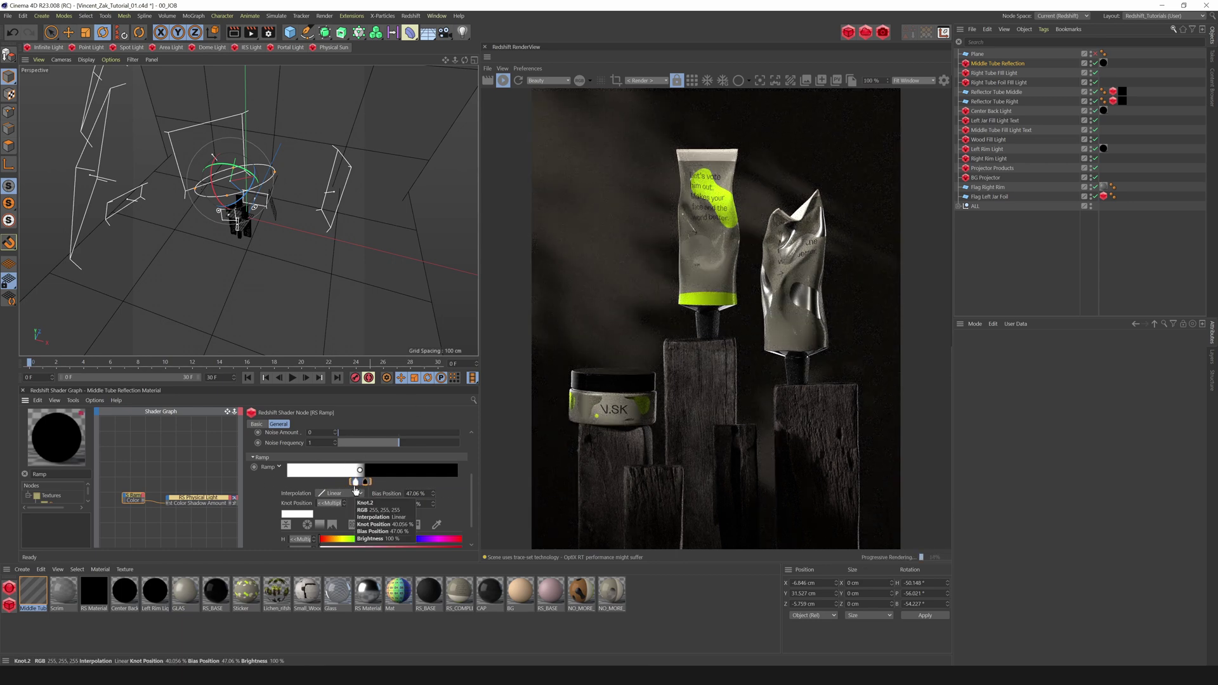
pyautogui.moveTo(367, 484); pyautogui.dragTo(365, 484)
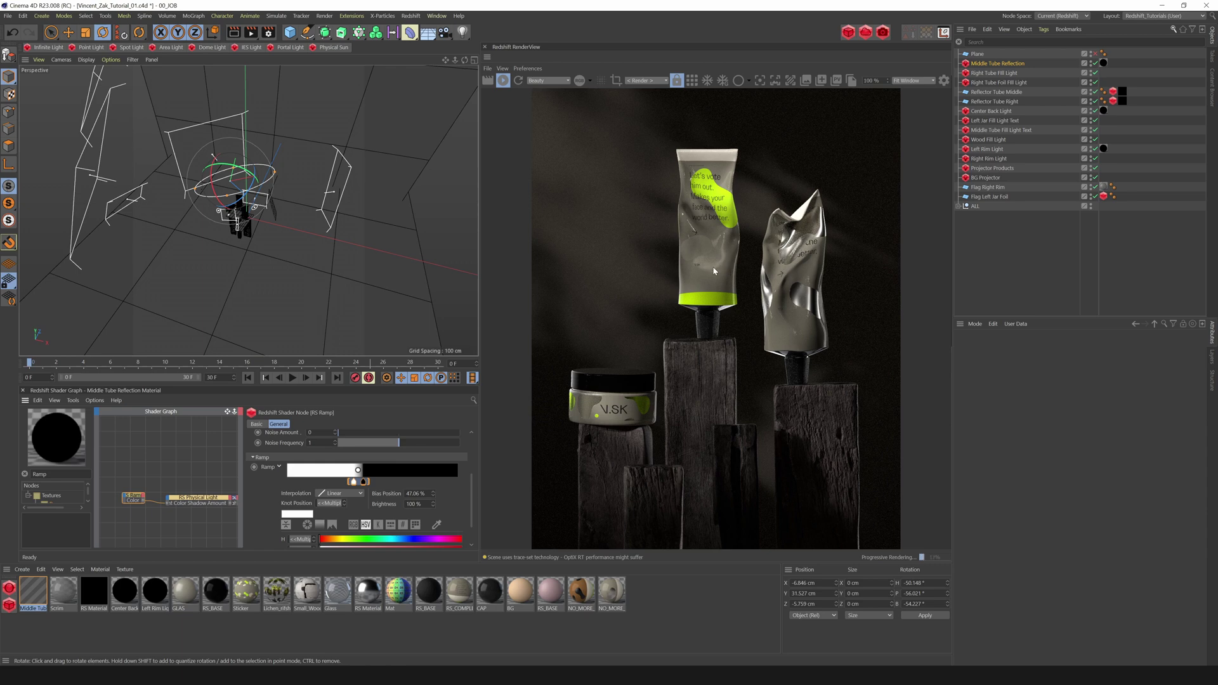
# Step: Rotate the Middle Tube Reflection light to about H -48°, P -56°, B -52° and delete the ramp from its shader graph
pyautogui.moveTo(455, 59); pyautogui.dragTo(545, 7)
pyautogui.moveTo(446, 59); pyautogui.dragTo(425, 24)
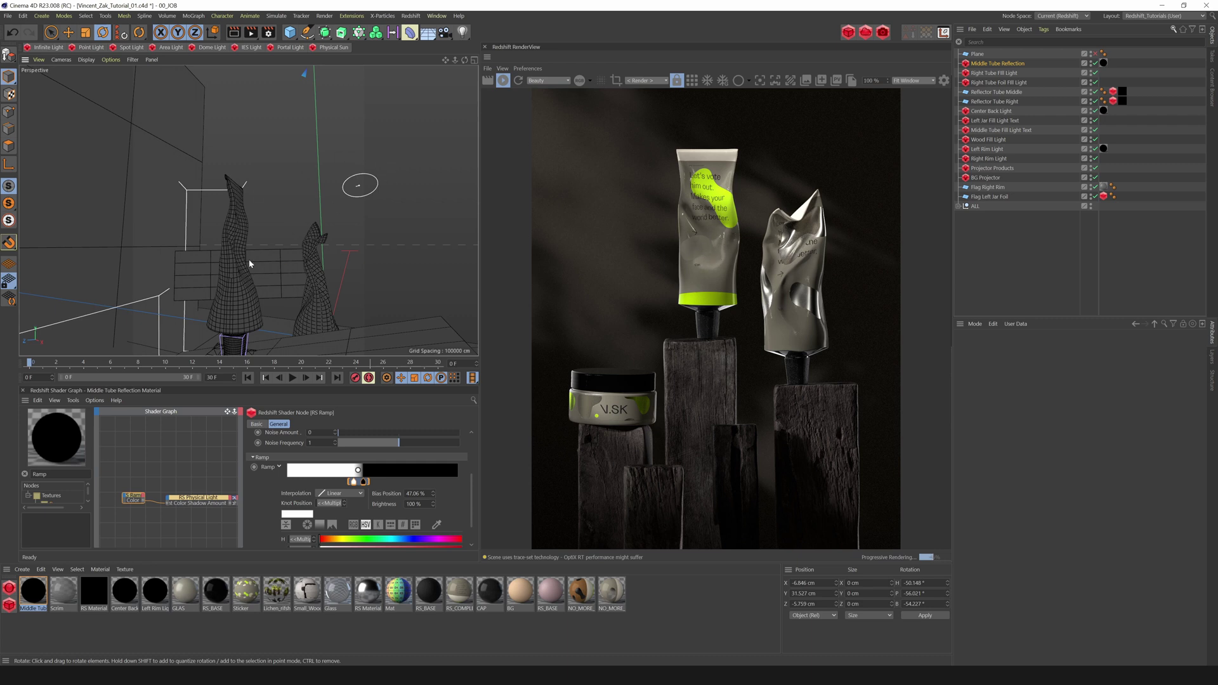
pyautogui.moveTo(254, 292)
pyautogui.mouseDown()
pyautogui.moveTo(234, 260)
pyautogui.moveTo(235, 218)
pyautogui.moveTo(258, 290)
pyautogui.mouseUp()
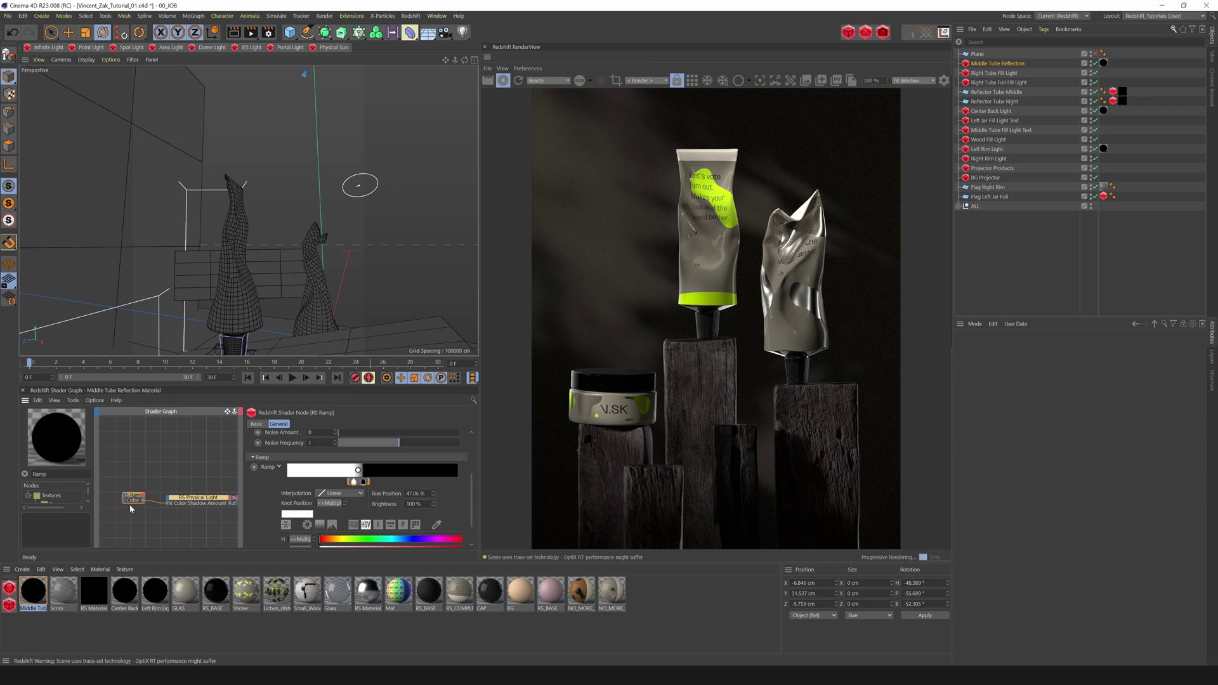
pyautogui.press('Delete')
pyautogui.click(199, 501)
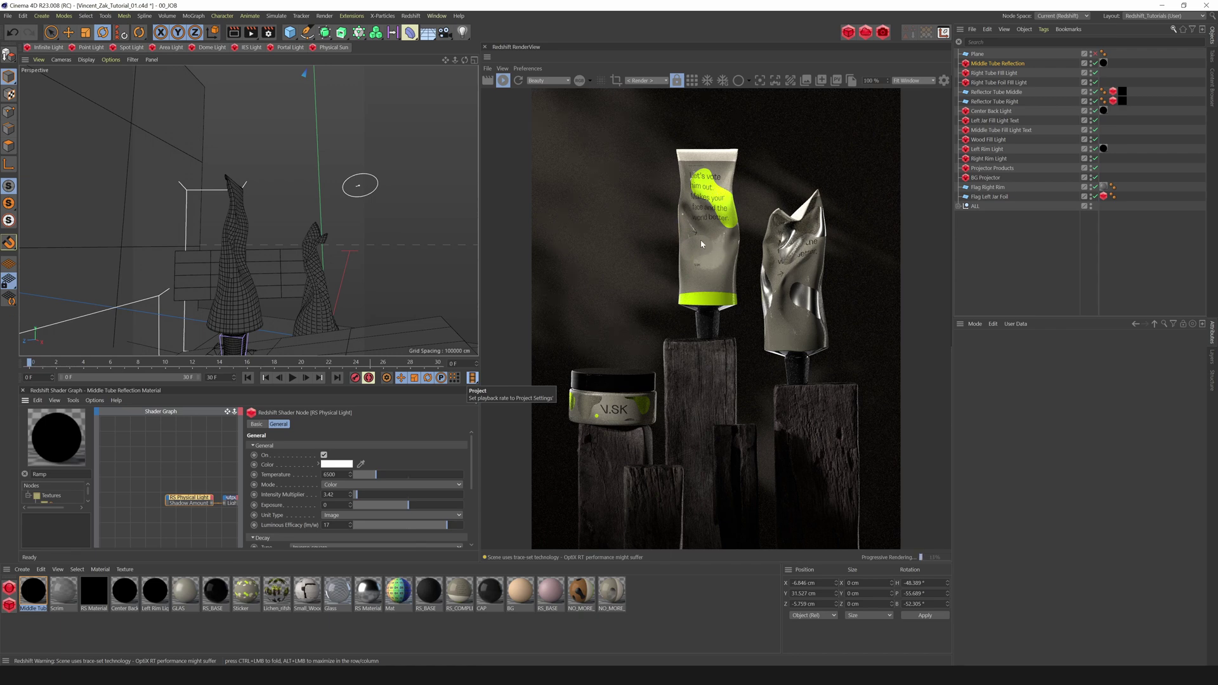
# Step: Lower the Middle Tube Reflection light's diffuse ray scale to about 0.4 and its exposure to -0.72
pyautogui.click(996, 64)
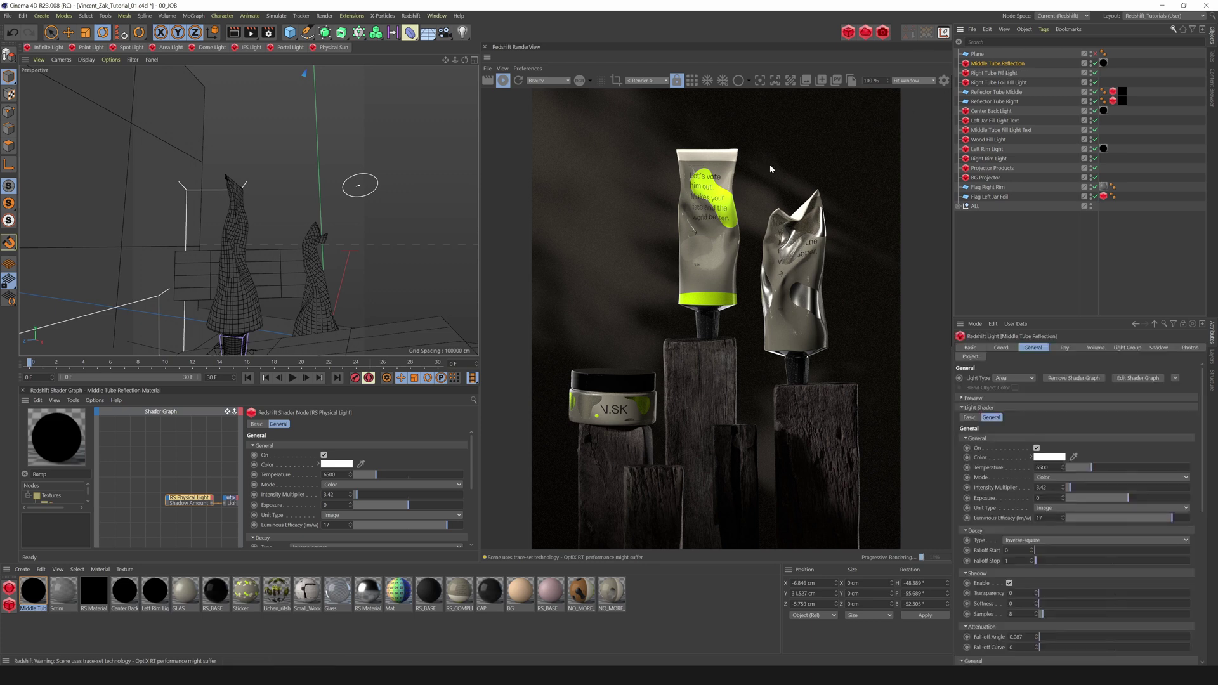
pyautogui.click(1066, 348)
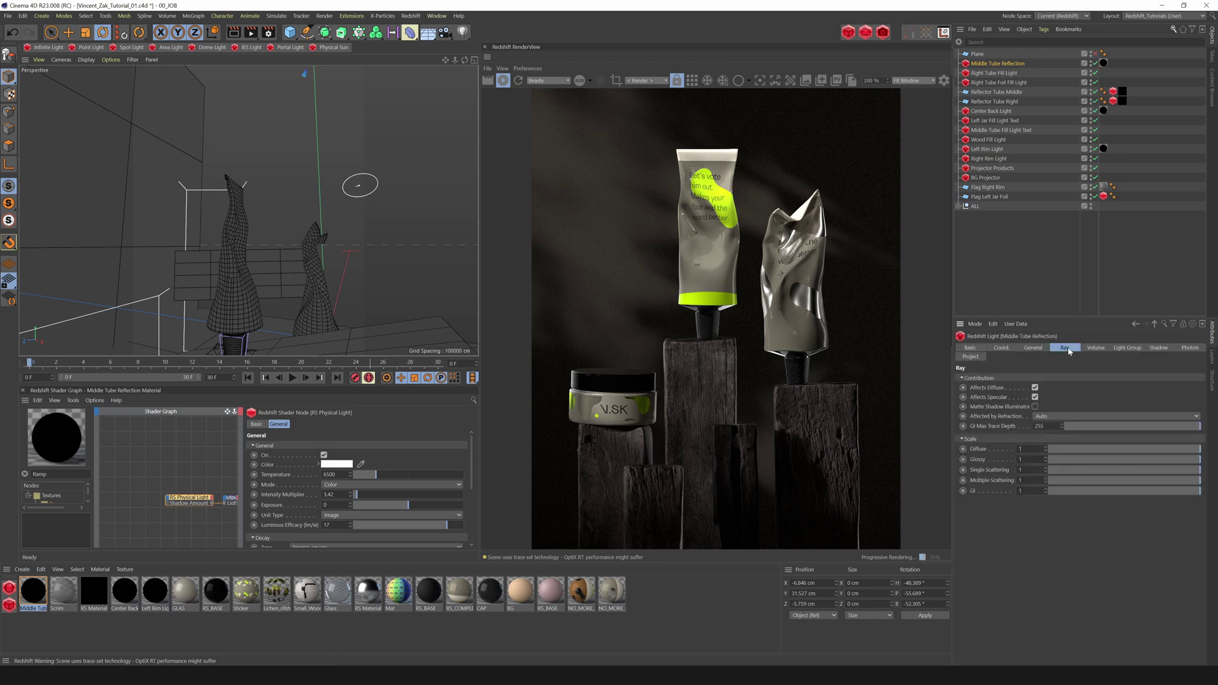
pyautogui.moveTo(1189, 453); pyautogui.dragTo(1106, 449)
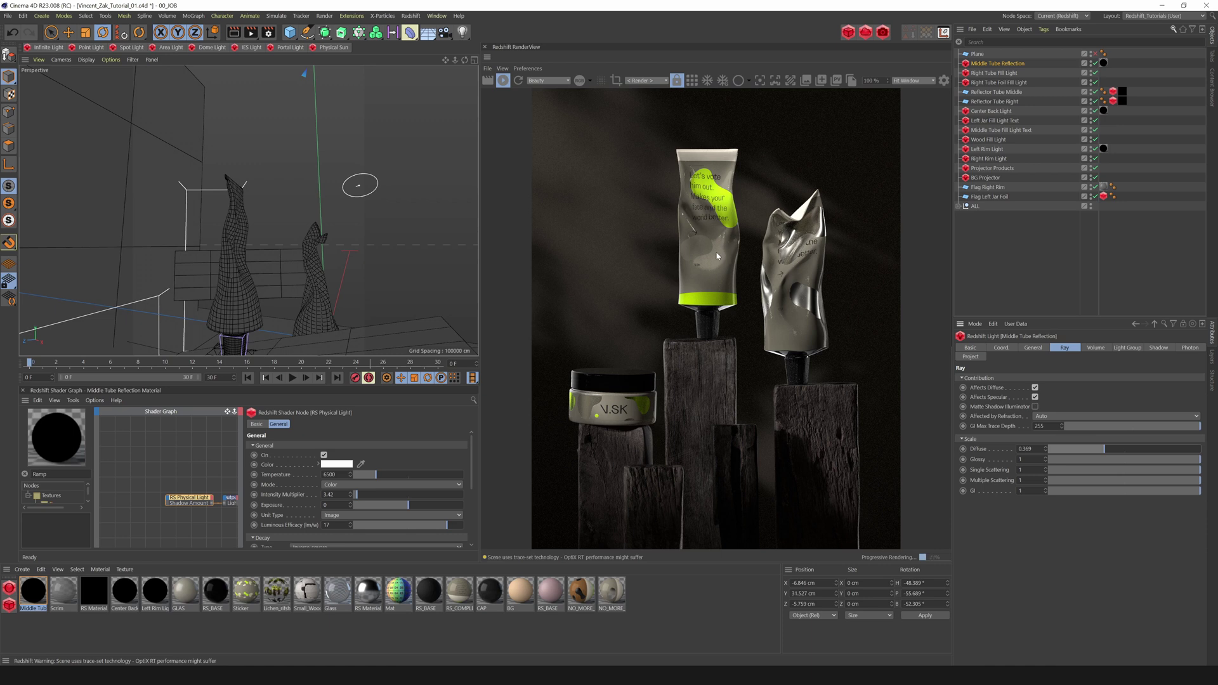
pyautogui.moveTo(1097, 454)
pyautogui.mouseDown()
pyautogui.moveTo(1075, 454)
pyautogui.moveTo(1119, 458)
pyautogui.mouseUp()
pyautogui.moveTo(1110, 451); pyautogui.dragTo(1111, 451)
pyautogui.click(1032, 349)
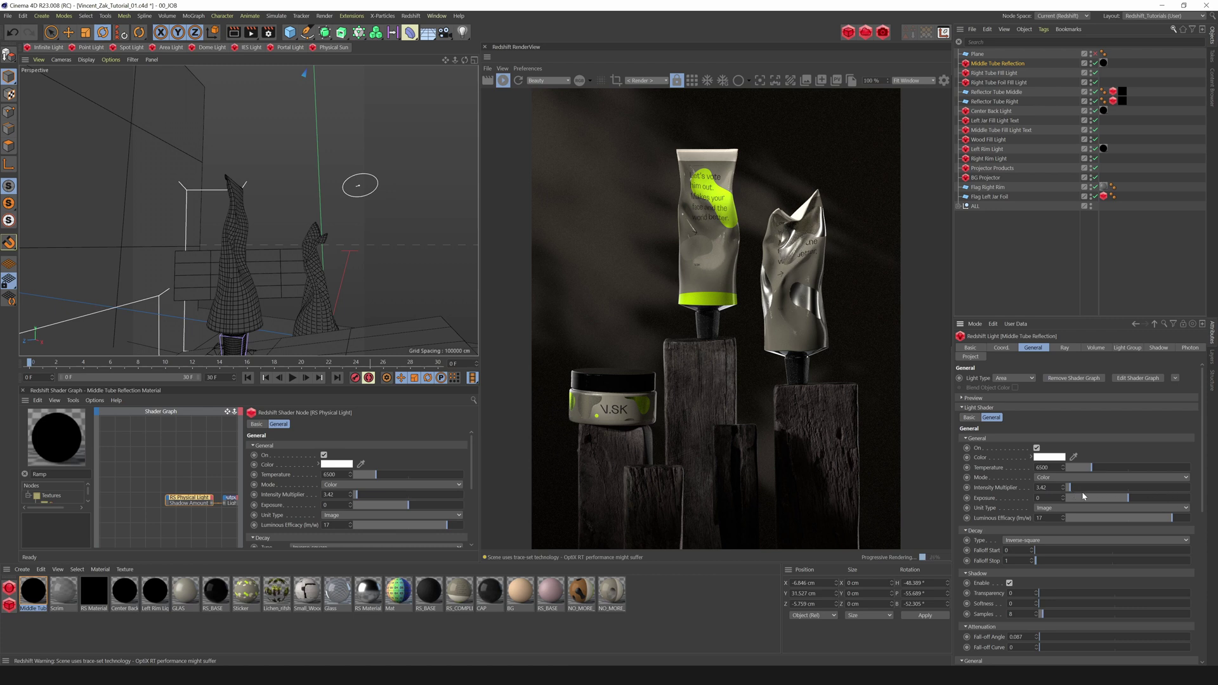
pyautogui.moveTo(1129, 502); pyautogui.dragTo(1125, 501)
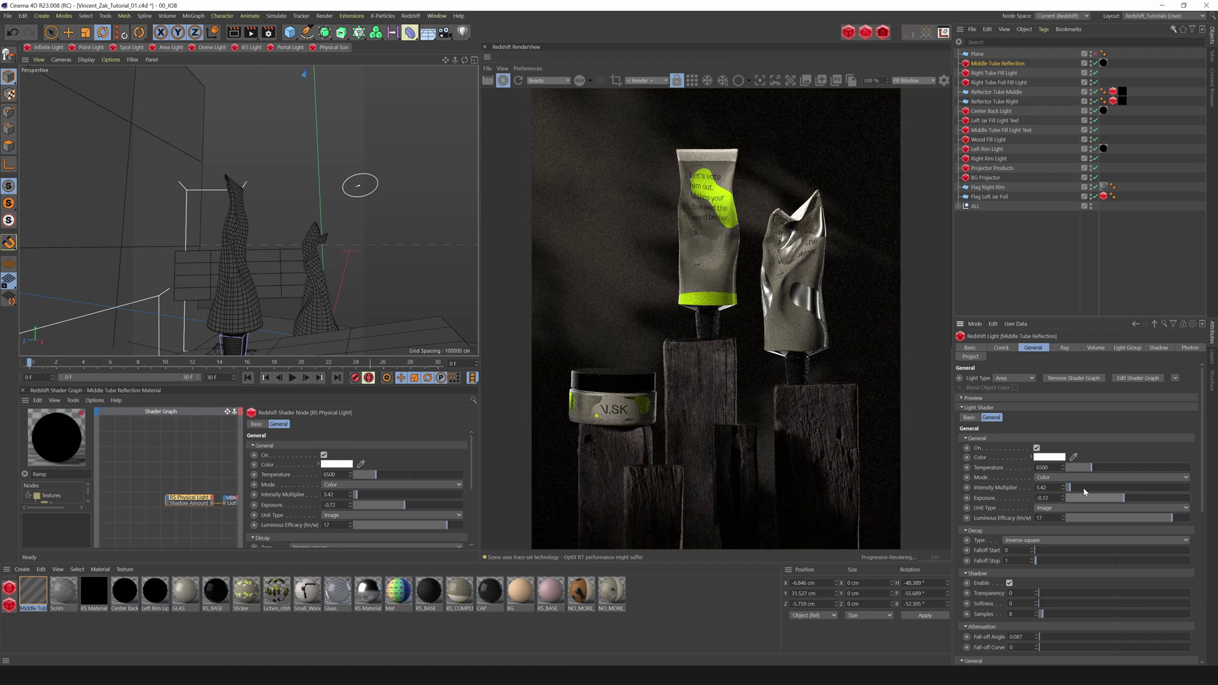
# Step: Set the intensity multiplier of Middle Tube Fill Light Text to 12.77
pyautogui.click(1001, 131)
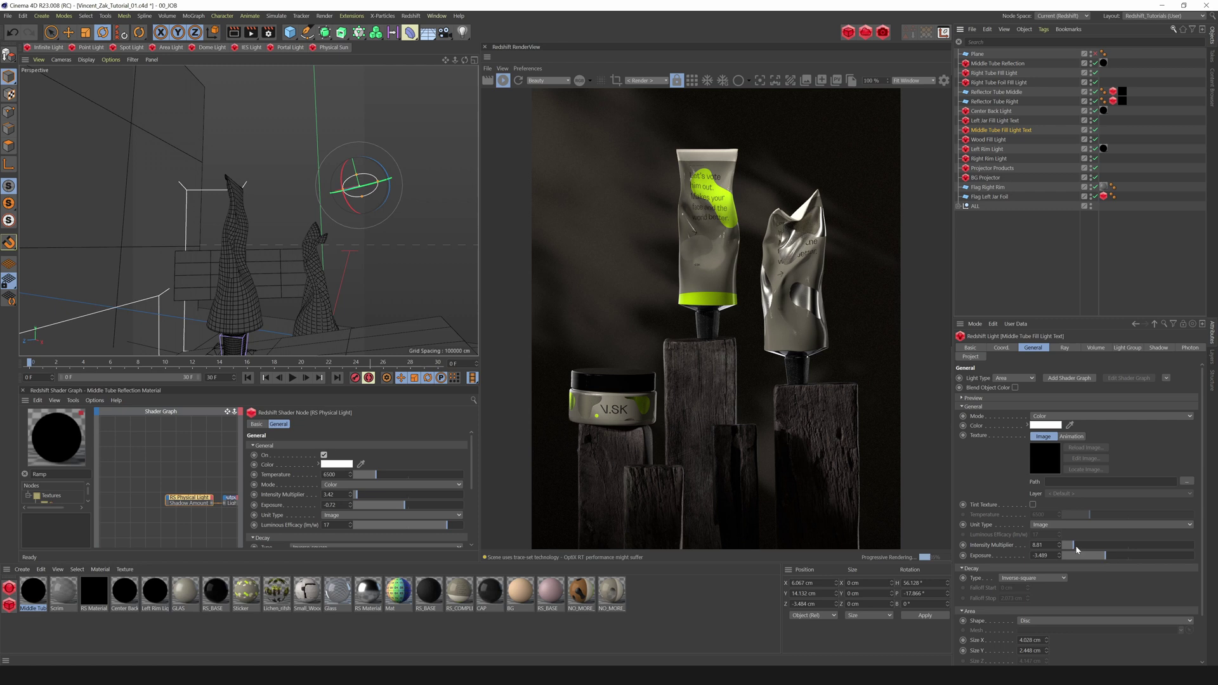
pyautogui.moveTo(1077, 550); pyautogui.dragTo(1079, 546)
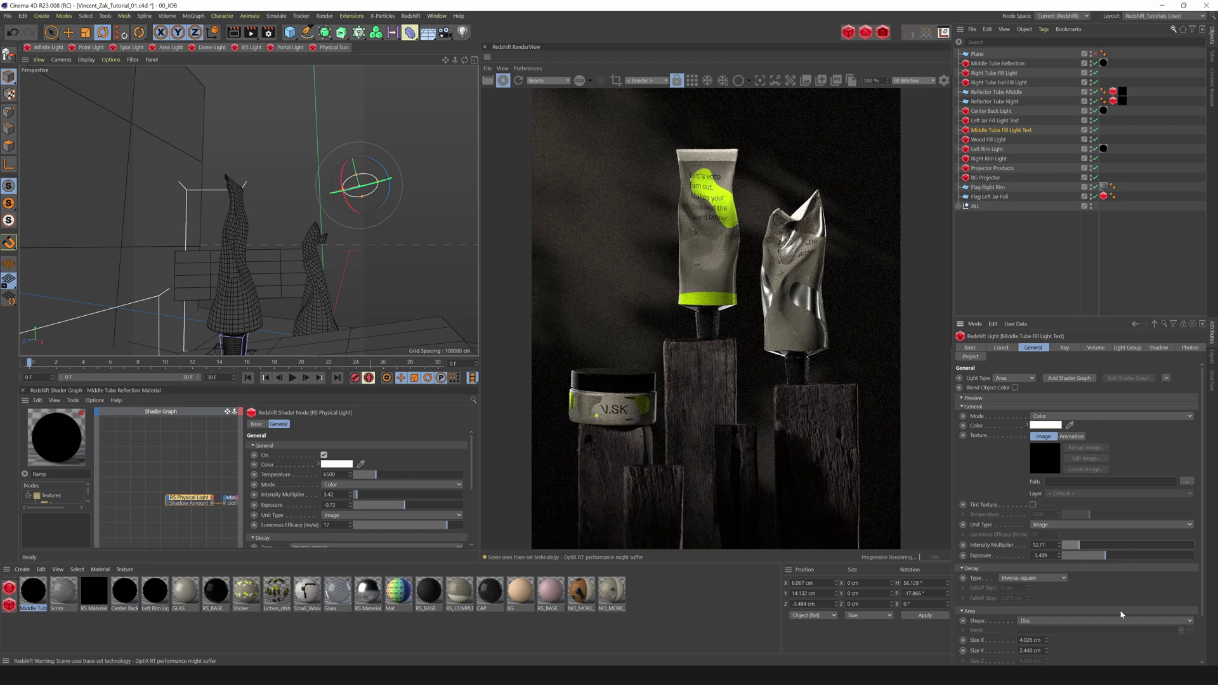
# Step: Remove the shader graph from the Middle Tube Reflection light
pyautogui.click(1006, 64)
pyautogui.moveTo(1203, 505)
pyautogui.mouseDown()
pyautogui.moveTo(1204, 563)
pyautogui.moveTo(1203, 527)
pyautogui.mouseUp()
pyautogui.scroll(-9, 1067, 369)
pyautogui.scroll(11, 1079, 380)
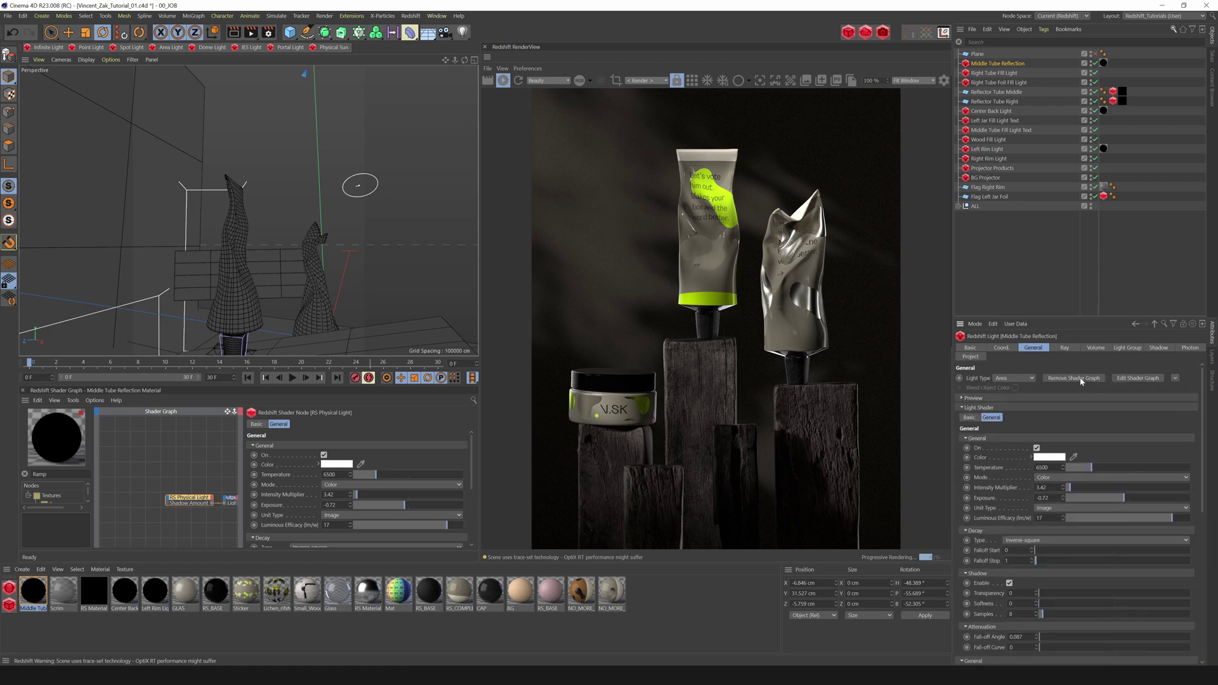
pyautogui.click(1080, 382)
# Step: Set the spread of the Middle Tube Reflection light to about 0.42, undoing the last lower setting
pyautogui.moveTo(1204, 508); pyautogui.dragTo(1209, 606)
pyautogui.moveTo(1165, 648); pyautogui.dragTo(1105, 651)
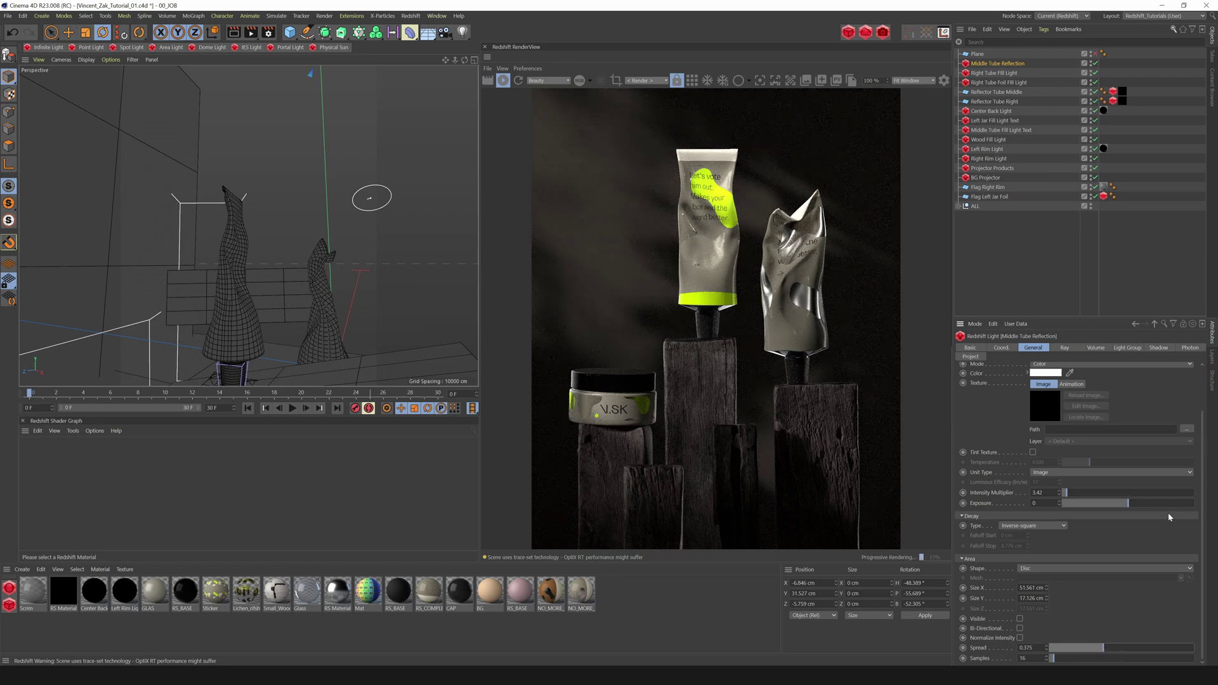
pyautogui.moveTo(1105, 649); pyautogui.dragTo(1111, 648)
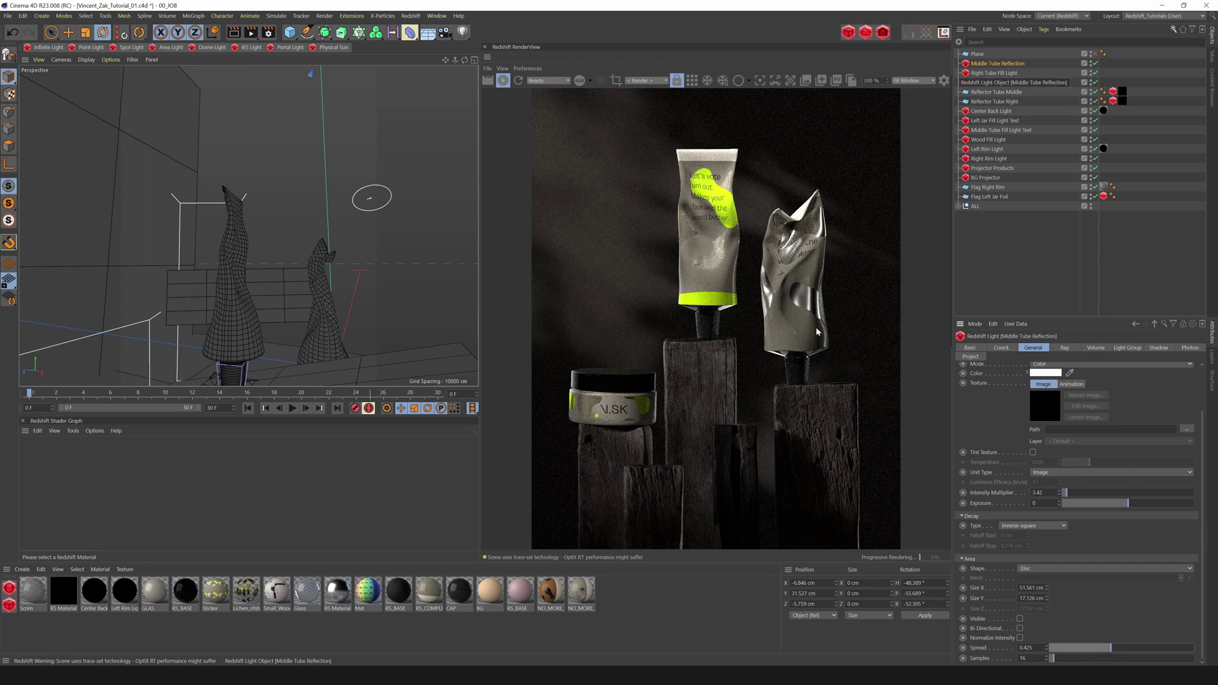
pyautogui.moveTo(1112, 648); pyautogui.dragTo(1104, 650)
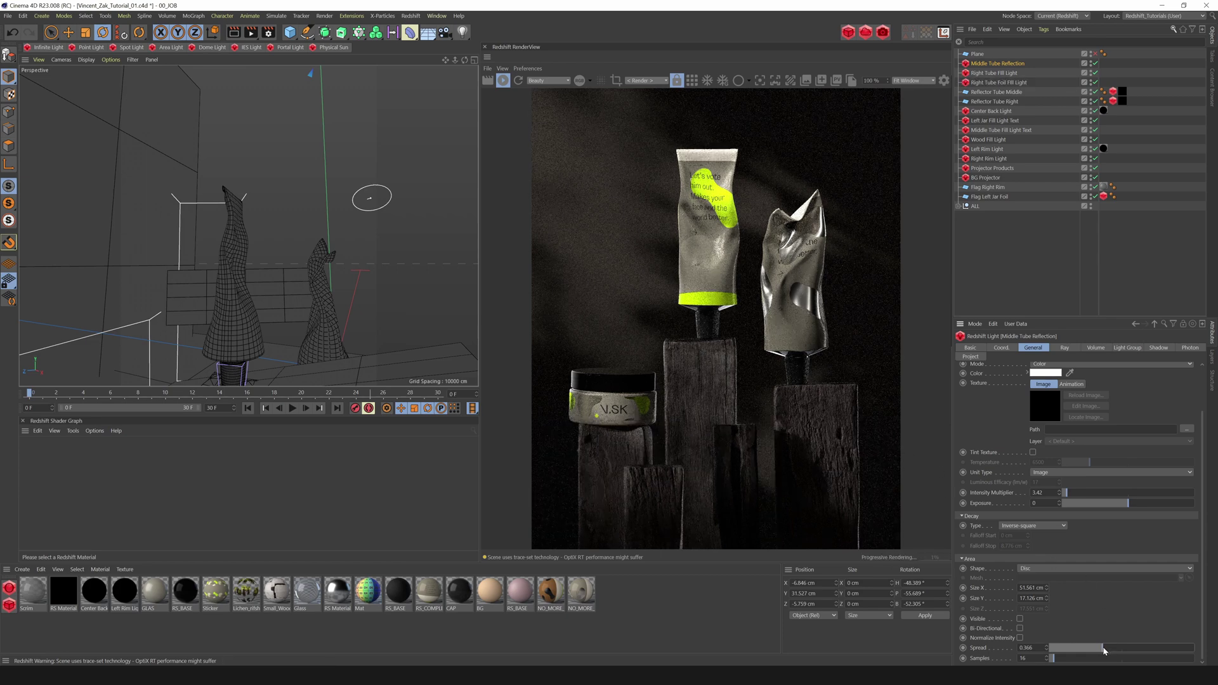
pyautogui.hotkey('ctrl', 'z')
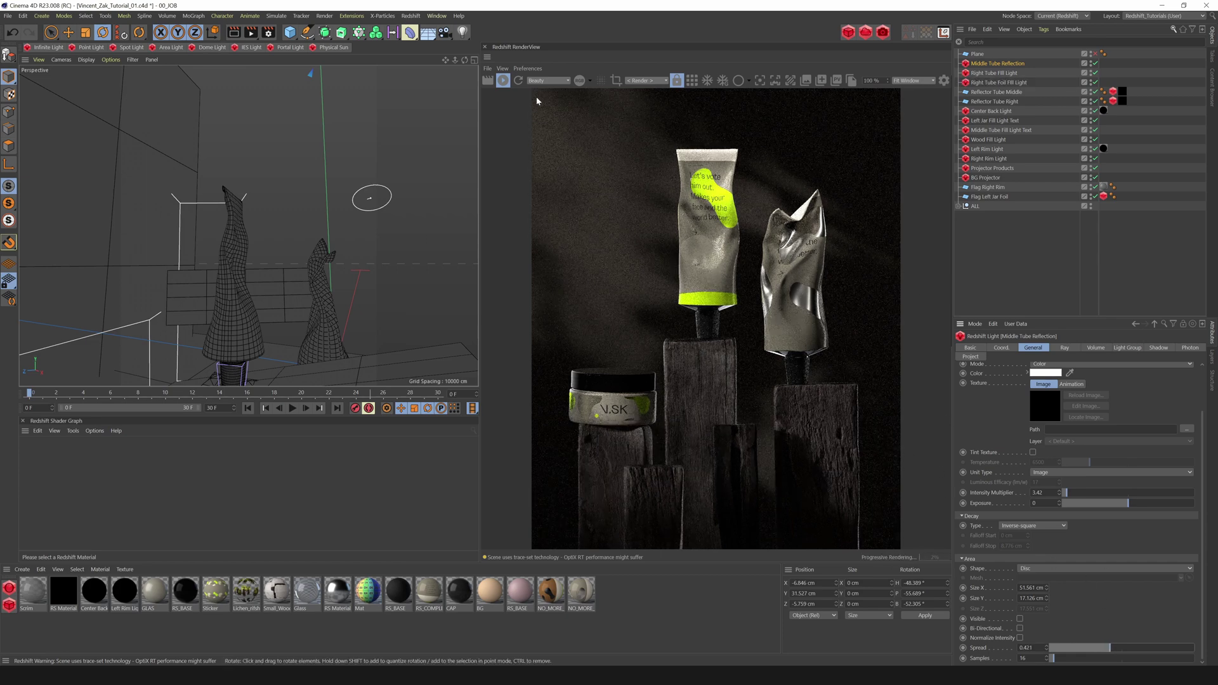
# Step: Reposition the Middle Tube Reflection disc above the tubes at about X -10.5, Y 30.3, Z -2.6 cm
pyautogui.moveTo(455, 60); pyautogui.dragTo(438, 75)
pyautogui.moveTo(364, 110); pyautogui.dragTo(278, 158)
pyautogui.press('e')
pyautogui.moveTo(244, 204); pyautogui.dragTo(269, 152)
pyautogui.click(278, 161)
# Step: Set the reflection light's diffuse ray scale to about 0.15 and fine-tune its exposure
pyautogui.click(1065, 348)
pyautogui.moveTo(1062, 450); pyautogui.dragTo(1117, 451)
pyautogui.click(1033, 348)
pyautogui.moveTo(1129, 556); pyautogui.dragTo(1117, 560)
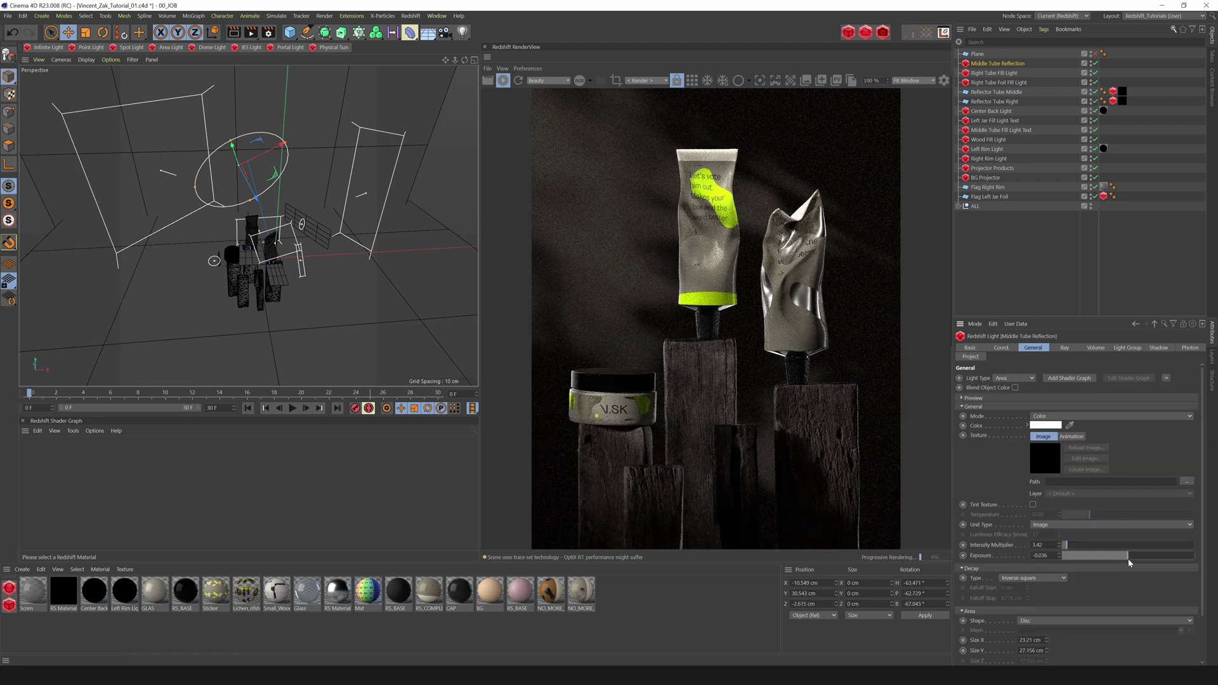
pyautogui.click(1065, 348)
# Step: Narrow the reflection disc slightly, shift it to about X -10, Y 30.6, Z -3.4 cm, and undo the last rotation
pyautogui.moveTo(195, 187); pyautogui.dragTo(202, 184)
pyautogui.moveTo(266, 153); pyautogui.dragTo(233, 148)
pyautogui.press('r')
pyautogui.click(264, 155)
pyautogui.hotkey('ctrl', 'z')
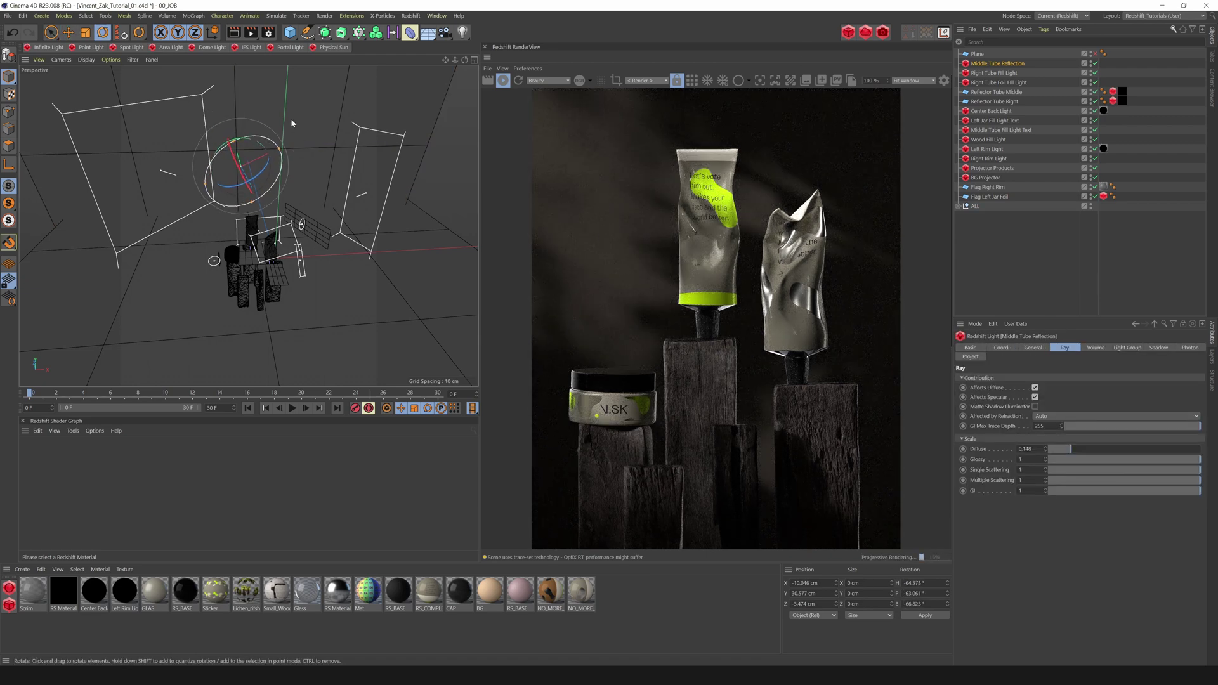
# Step: Toggle the reflection light off and on to compare, and move it to about X -6.3, Y 22.3, Z -1.7 cm
pyautogui.click(1095, 64)
pyautogui.click(1096, 63)
pyautogui.press('e')
pyautogui.moveTo(253, 193); pyautogui.dragTo(190, 136)
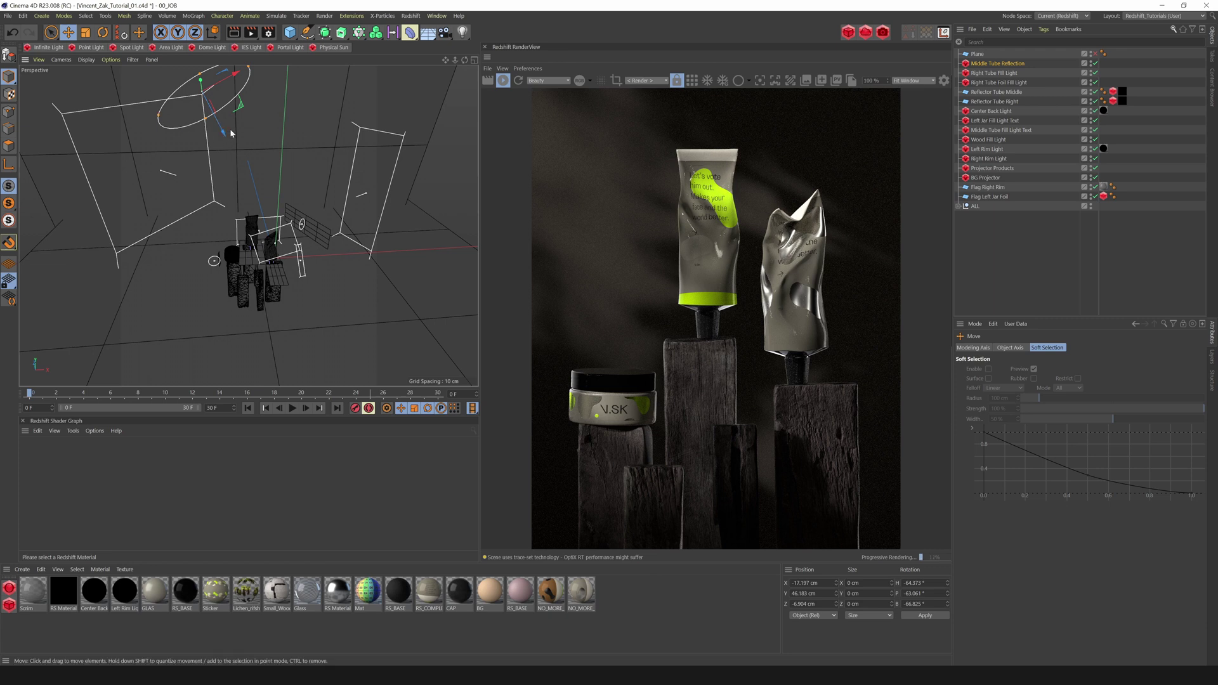
pyautogui.moveTo(228, 134); pyautogui.dragTo(312, 206)
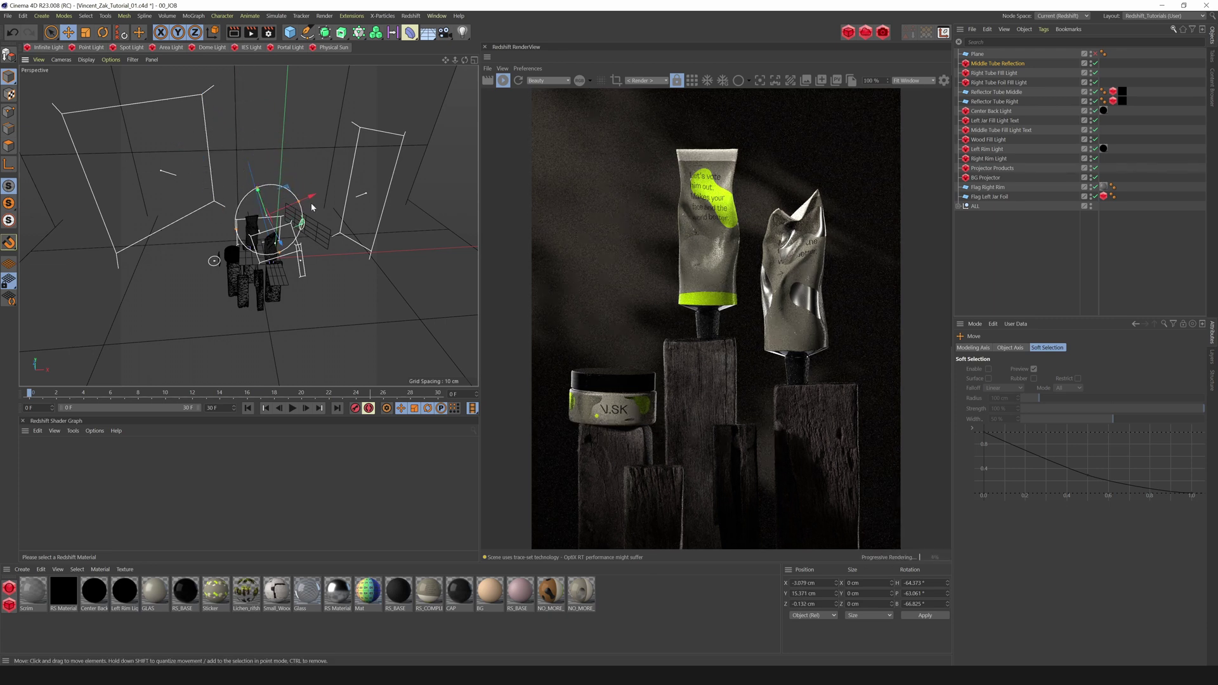
pyautogui.moveTo(282, 244); pyautogui.dragTo(272, 223)
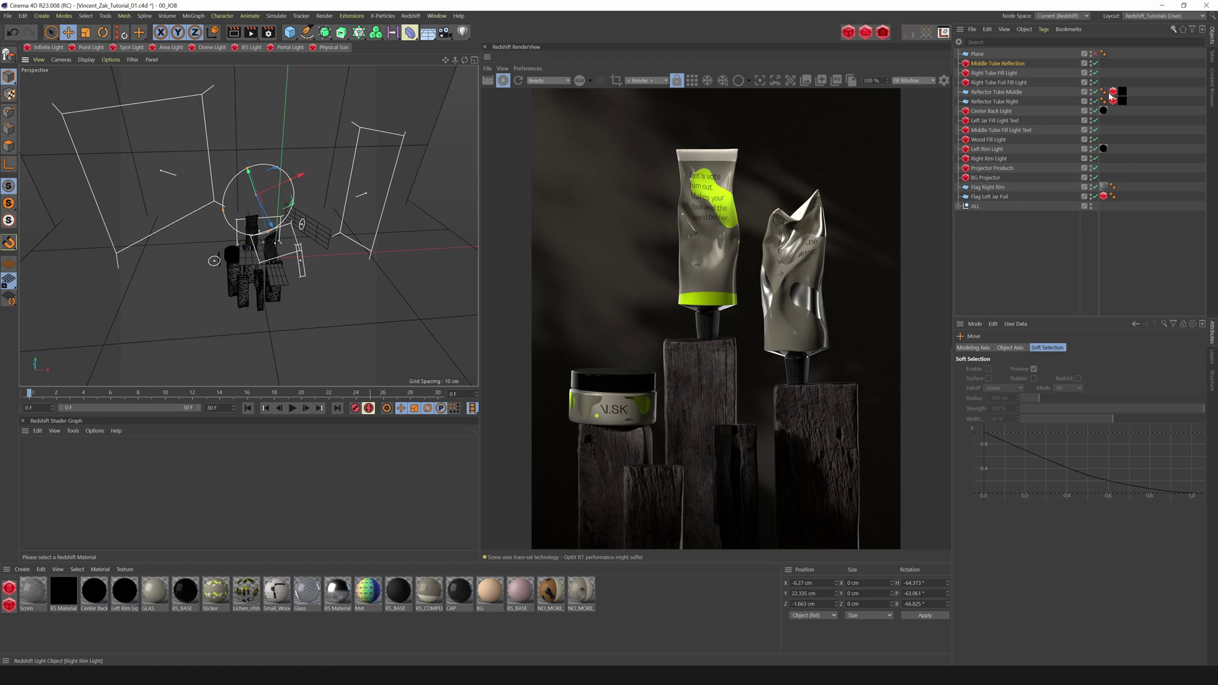
# Step: Disable all lights and reflectors except BG Projector, and re-enable Projector Products, both rim lights, Wood Fill Light and Middle Tube Fill Light Text individually
pyautogui.moveTo(1096, 64); pyautogui.dragTo(1097, 83)
pyautogui.moveTo(1095, 145); pyautogui.dragTo(1098, 178)
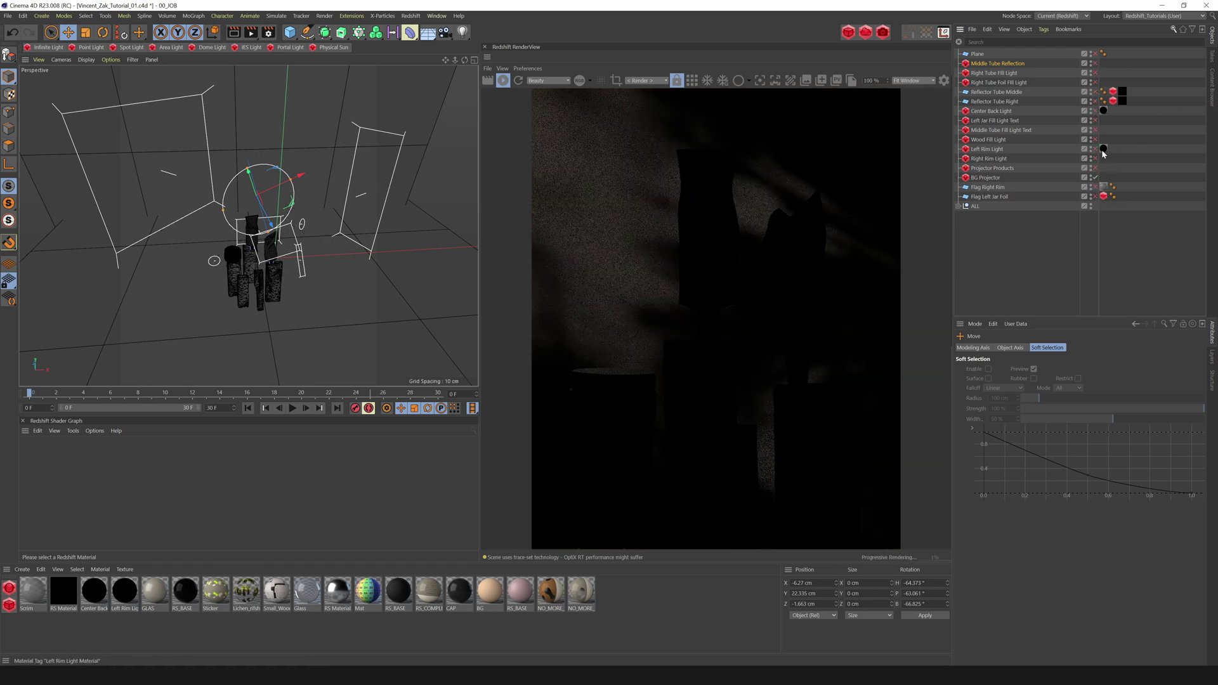
pyautogui.click(1096, 169)
pyautogui.click(1096, 159)
pyautogui.click(1096, 150)
pyautogui.click(1095, 140)
pyautogui.click(1095, 131)
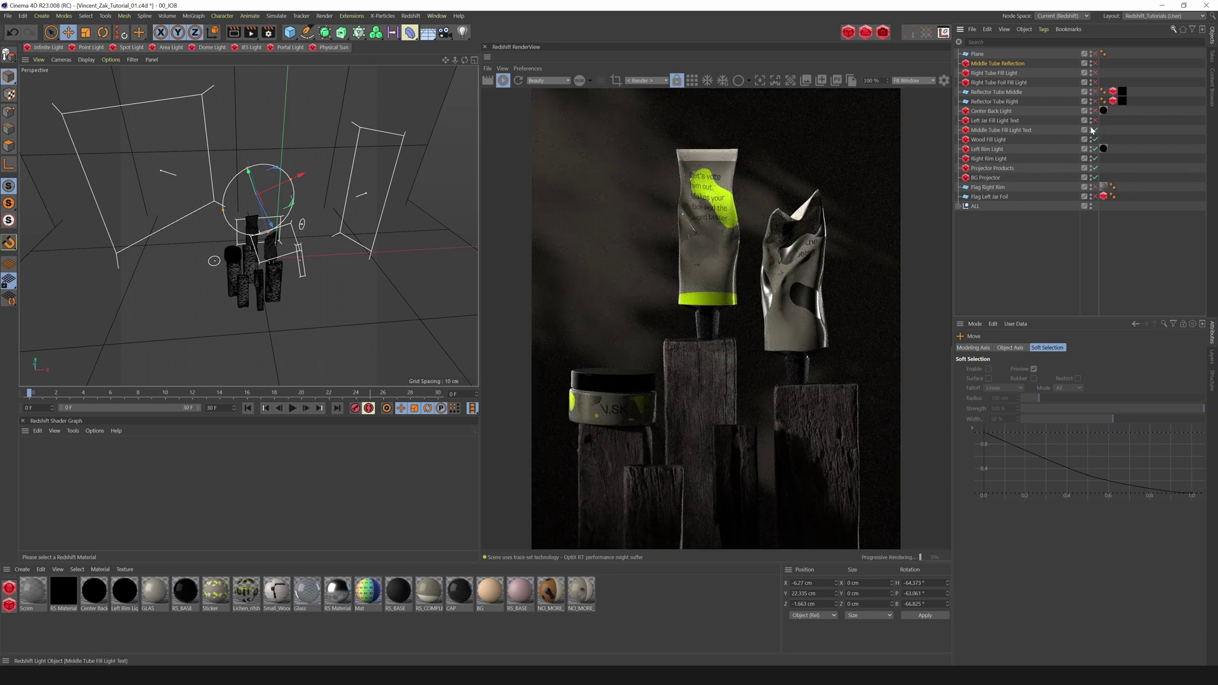
# Step: Toggle Middle Tube Fill Light Text off and on to compare its contribution
pyautogui.click(1015, 130)
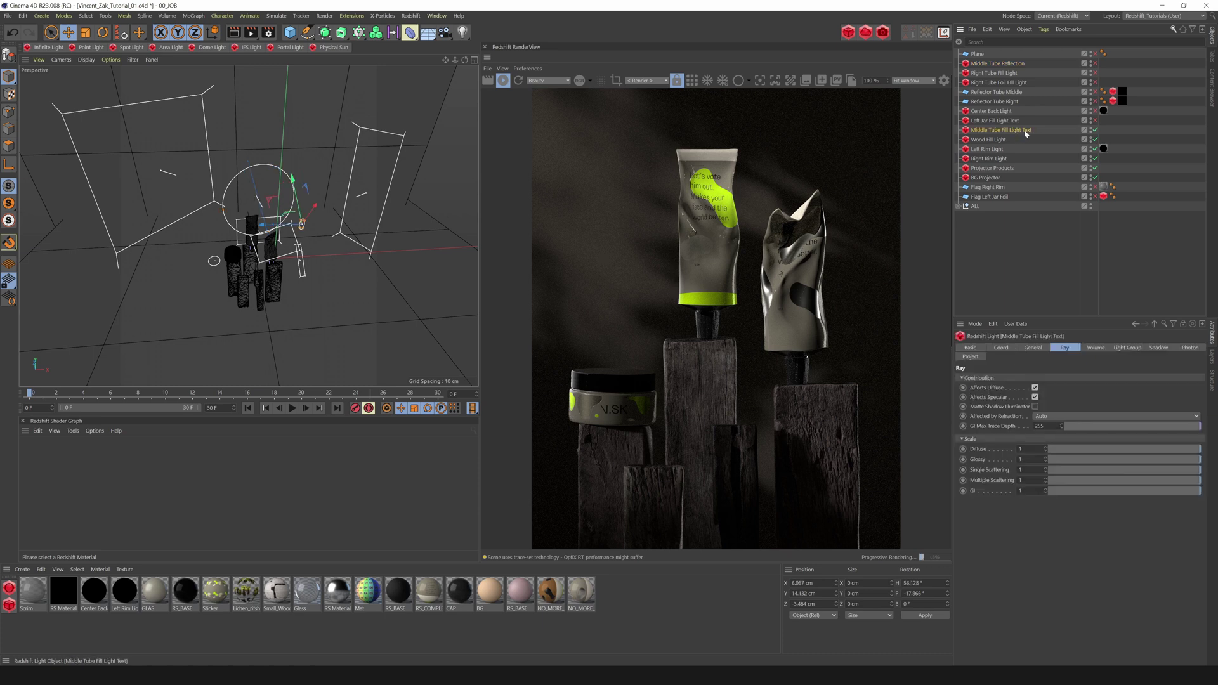
pyautogui.click(1095, 131)
pyautogui.click(1096, 131)
# Step: Try a spread of 1, an exposure of about 0.32 and a spread of about 0.1 on this fill light, and undo these changes
pyautogui.click(1033, 348)
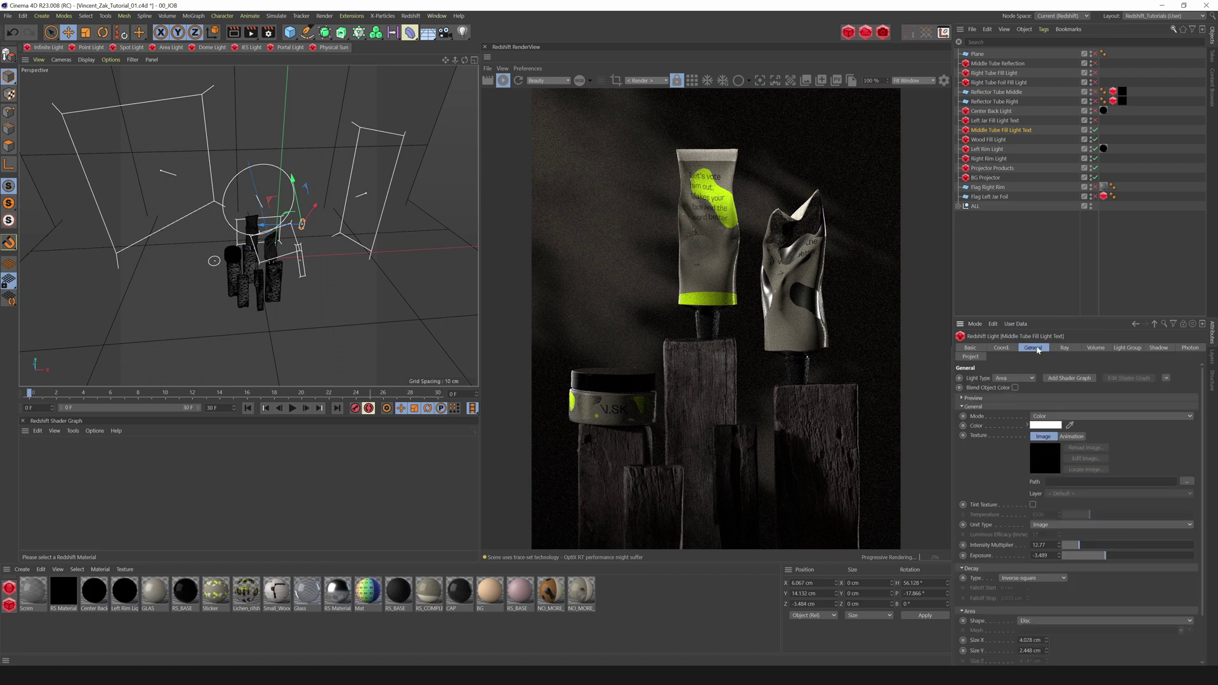
pyautogui.scroll(-3, 1203, 548)
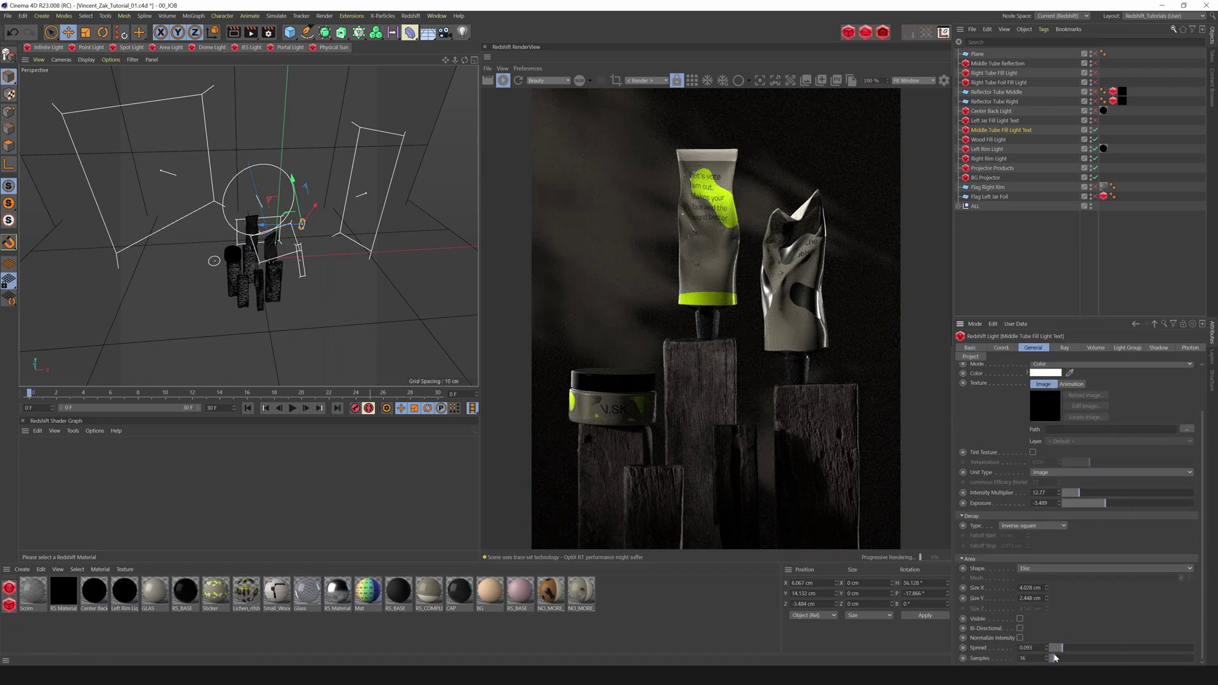
pyautogui.moveTo(1062, 651); pyautogui.dragTo(1199, 649)
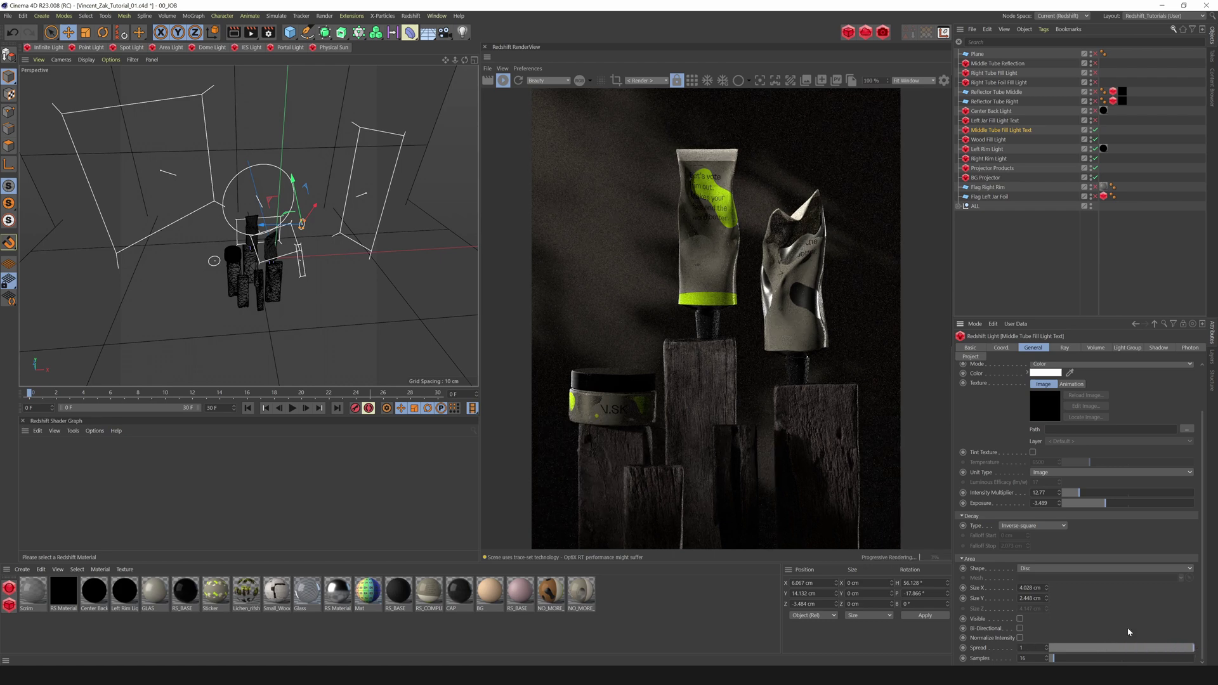
pyautogui.moveTo(1106, 503)
pyautogui.mouseDown()
pyautogui.moveTo(1155, 517)
pyautogui.moveTo(1126, 507)
pyautogui.mouseUp()
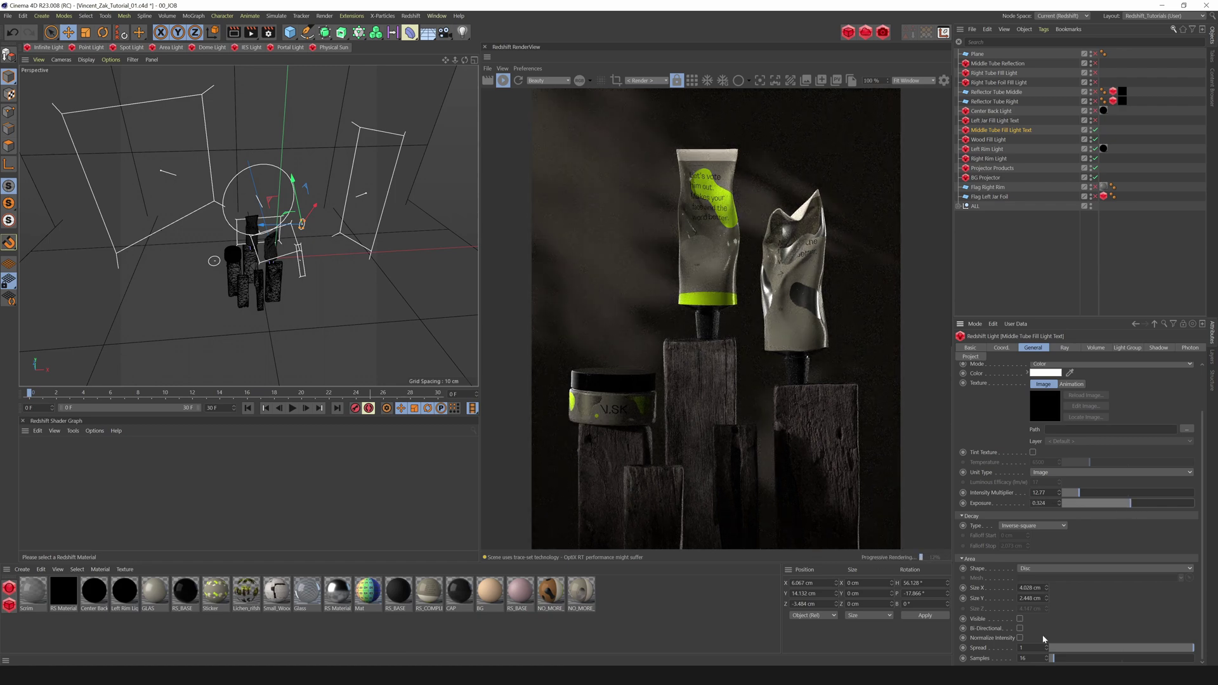
pyautogui.moveTo(1150, 648); pyautogui.dragTo(1065, 649)
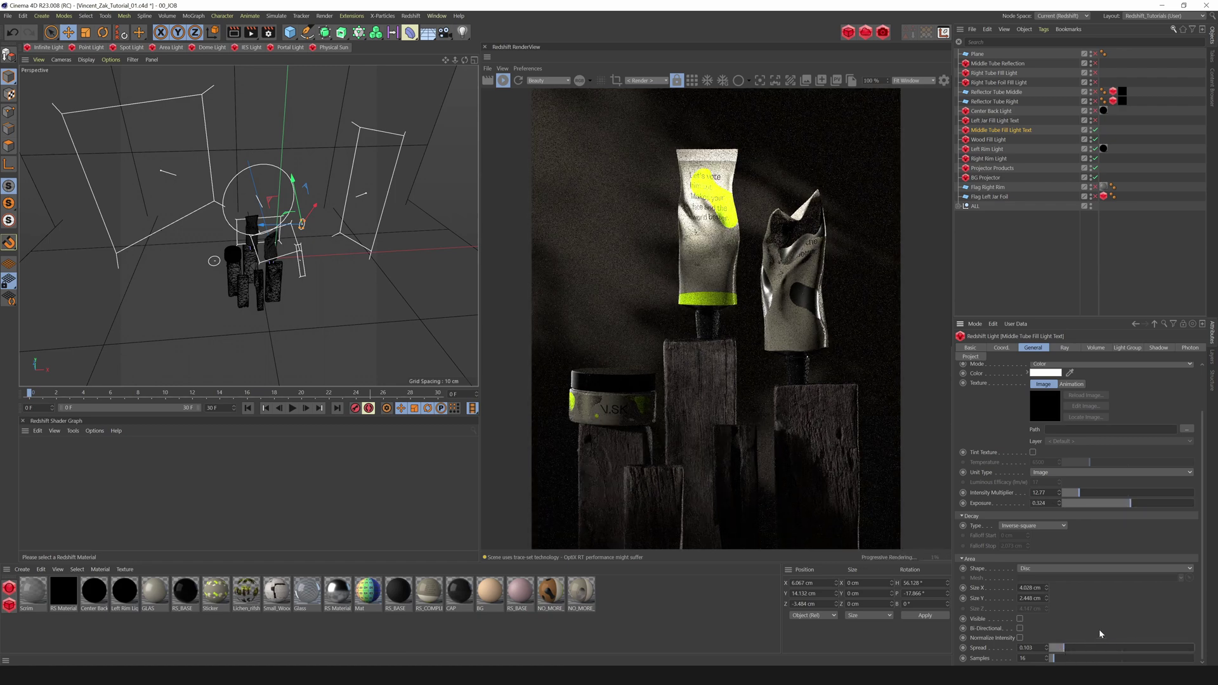
pyautogui.hotkey('ctrl', 'z')
pyautogui.hotkey('ctrl', 'z')
pyautogui.hotkey('ctrl', 'z')
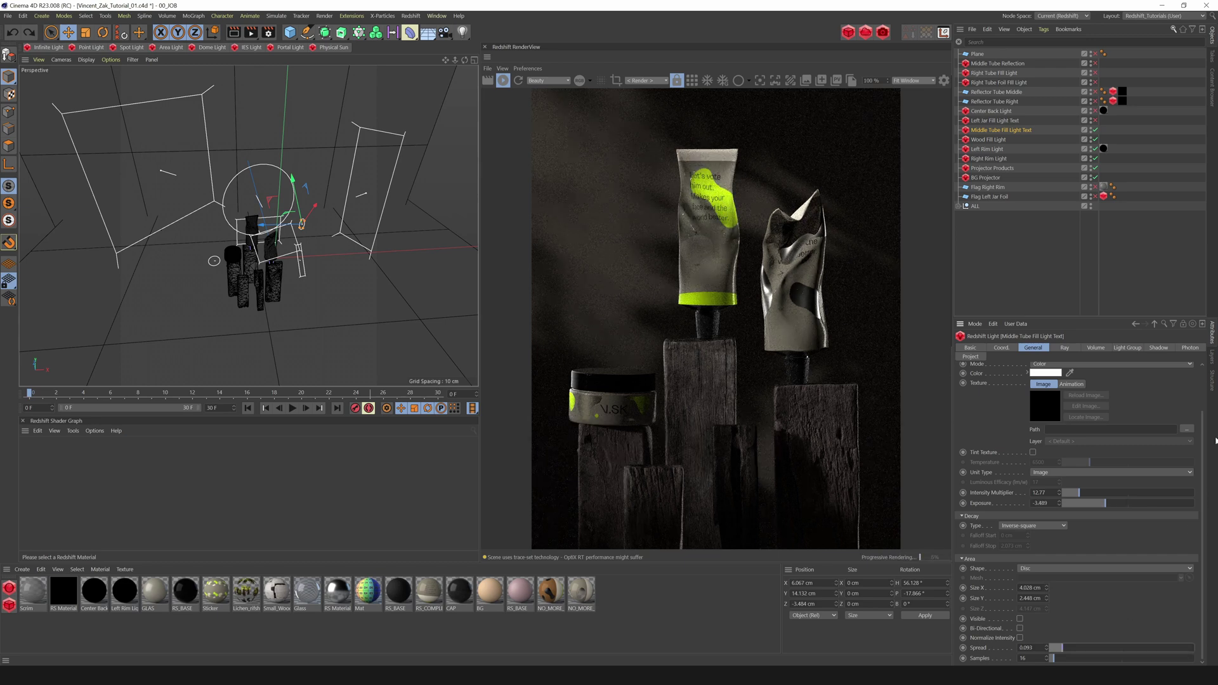
# Step: Lower the middle tube text light's glossy ray scale to 0.16 and enlarge its disc
pyautogui.click(1066, 349)
pyautogui.moveTo(1103, 460); pyautogui.dragTo(1072, 463)
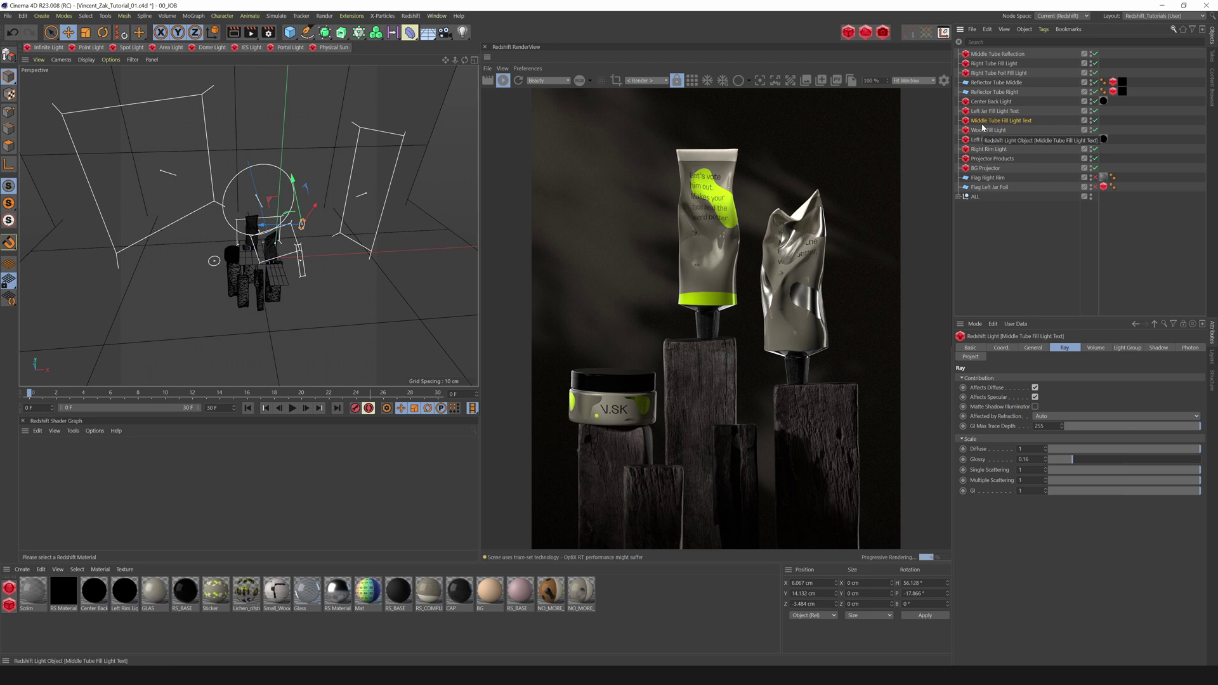
pyautogui.press('t')
pyautogui.moveTo(326, 232); pyautogui.dragTo(443, 206)
# Step: Look through the fill light to reposition it at about X 2.7, Y 19.6, Z -2.9 cm, and return to the default camera
pyautogui.click(60, 59)
pyautogui.moveTo(76, 88)
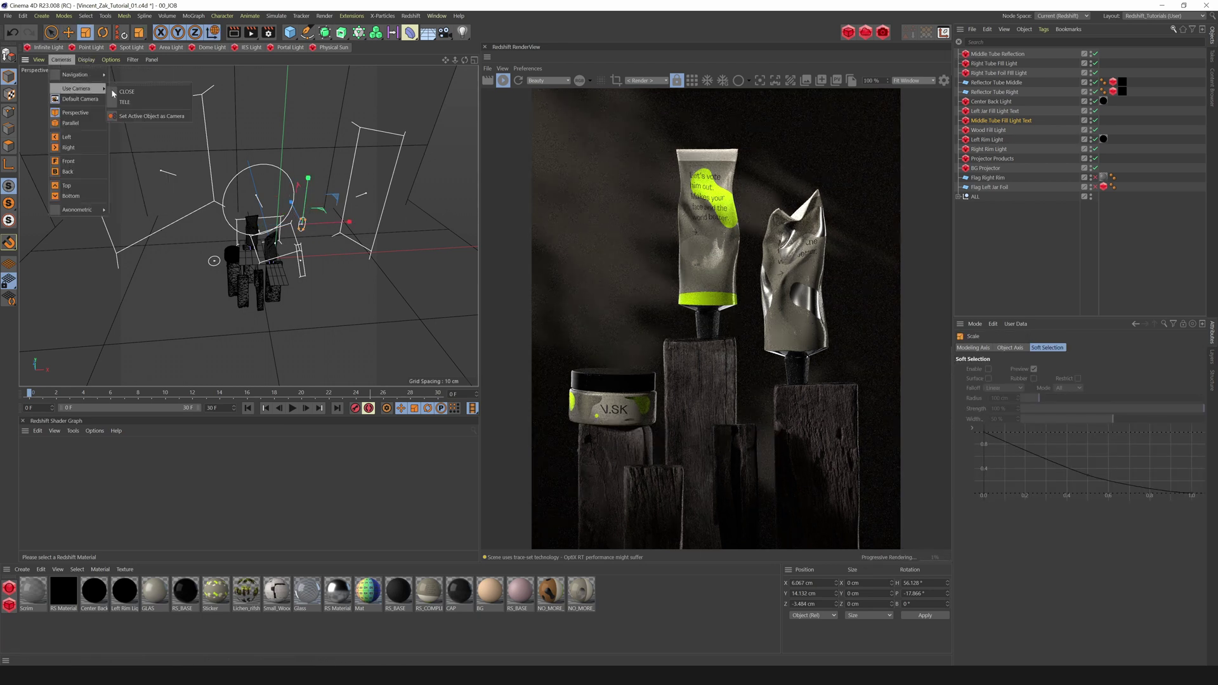
pyautogui.click(145, 116)
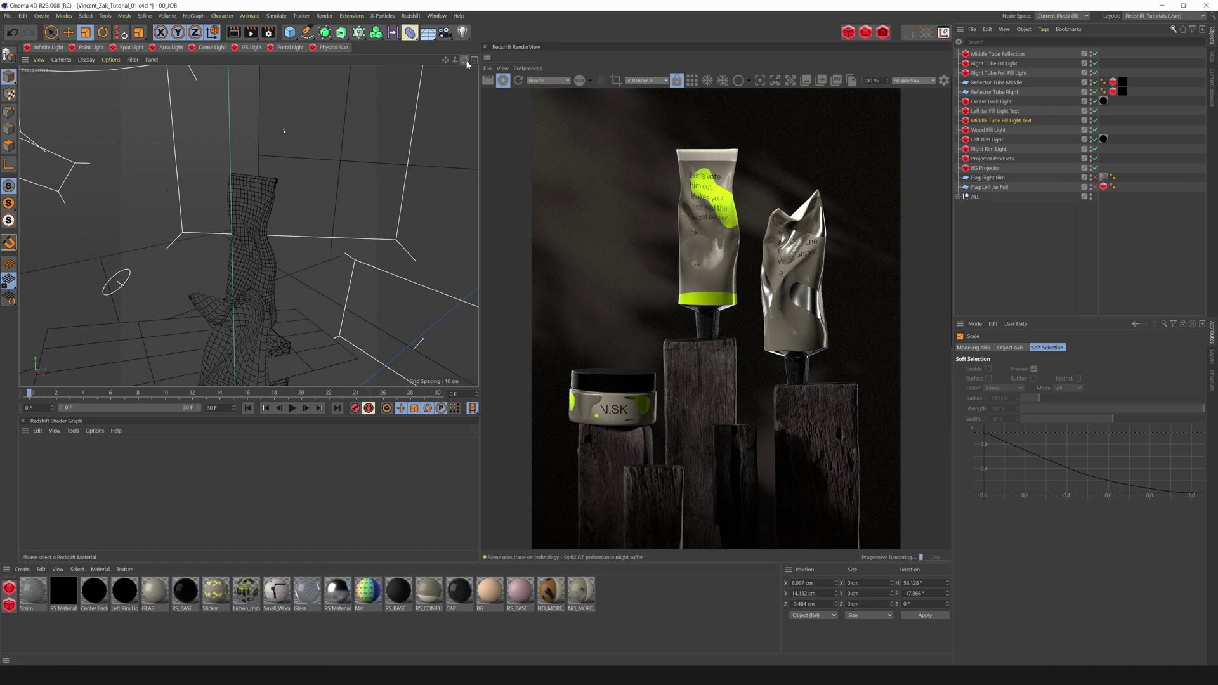
pyautogui.moveTo(466, 62); pyautogui.dragTo(474, 80)
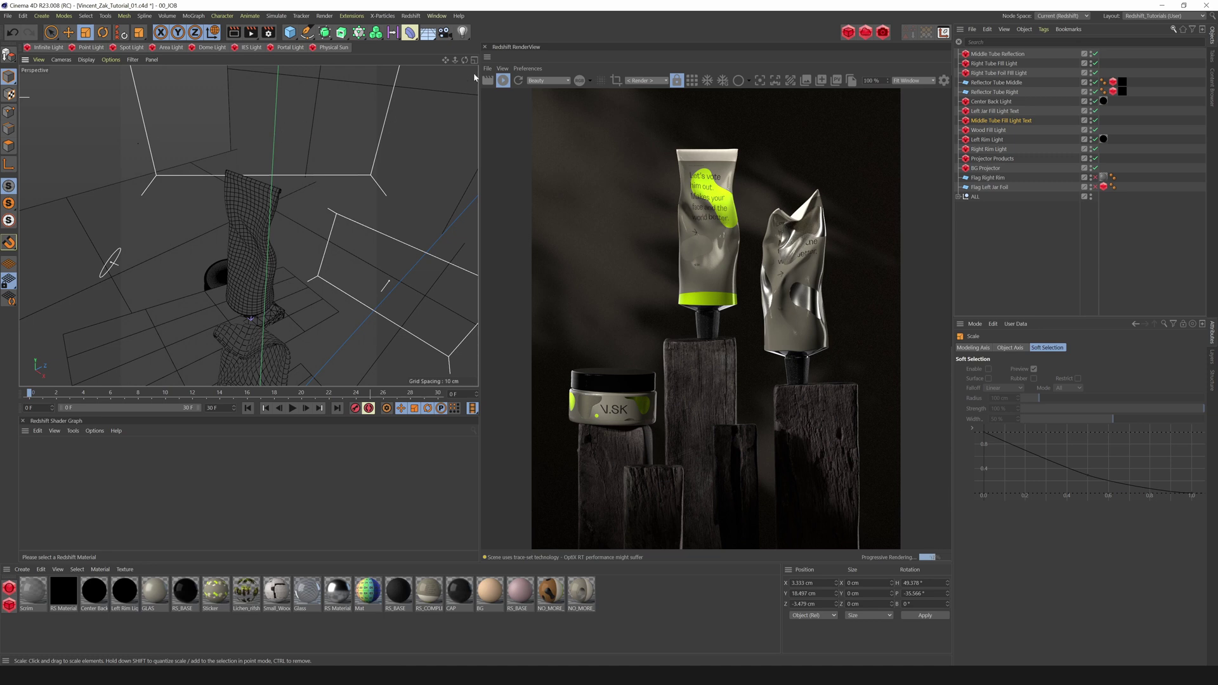
pyautogui.moveTo(464, 61)
pyautogui.mouseDown()
pyautogui.moveTo(458, 78)
pyautogui.moveTo(463, 66)
pyautogui.mouseUp()
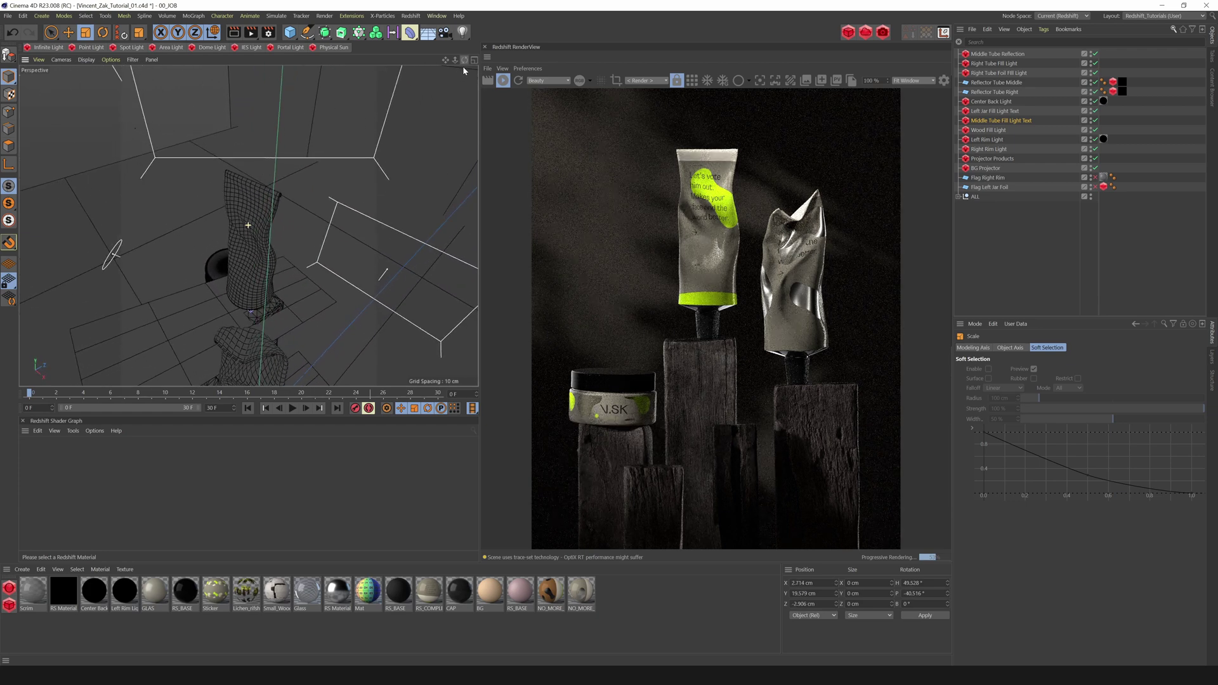
pyautogui.click(62, 61)
pyautogui.click(70, 100)
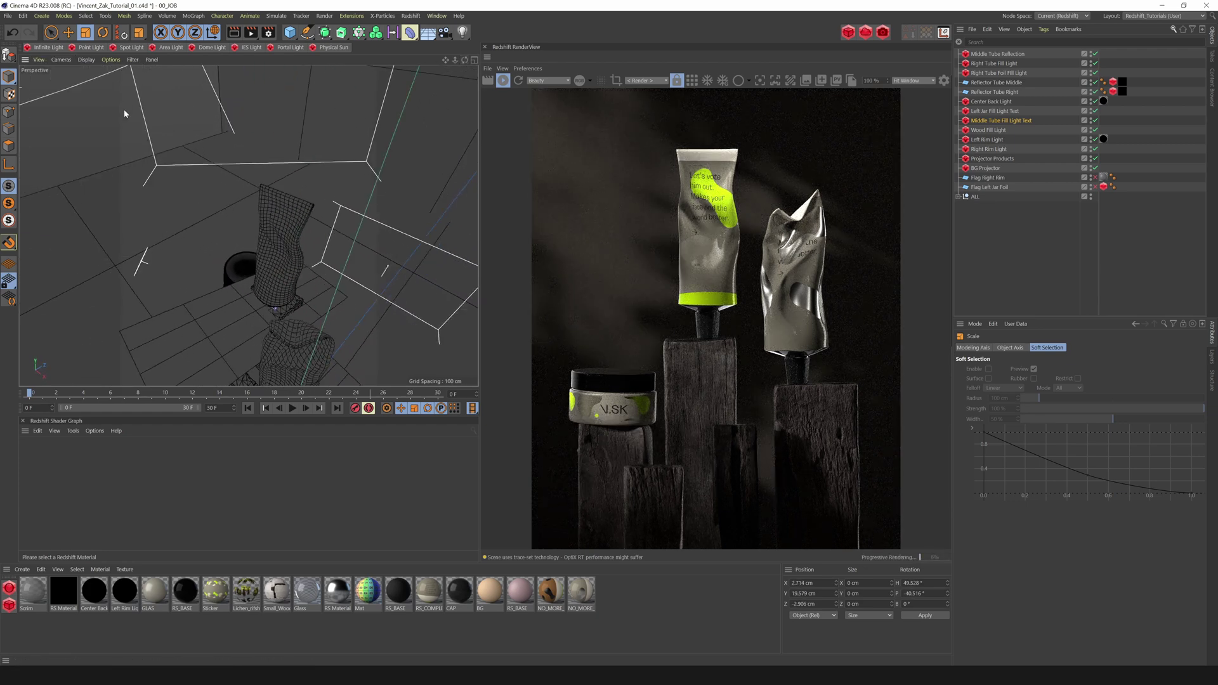
# Step: Enlarge the fill light's disc to about 6.4 by 3.9 cm and raise its glossy ray scale to about 0.44
pyautogui.moveTo(318, 217); pyautogui.dragTo(401, 199)
pyautogui.click(1029, 121)
pyautogui.moveTo(1077, 459); pyautogui.dragTo(1117, 460)
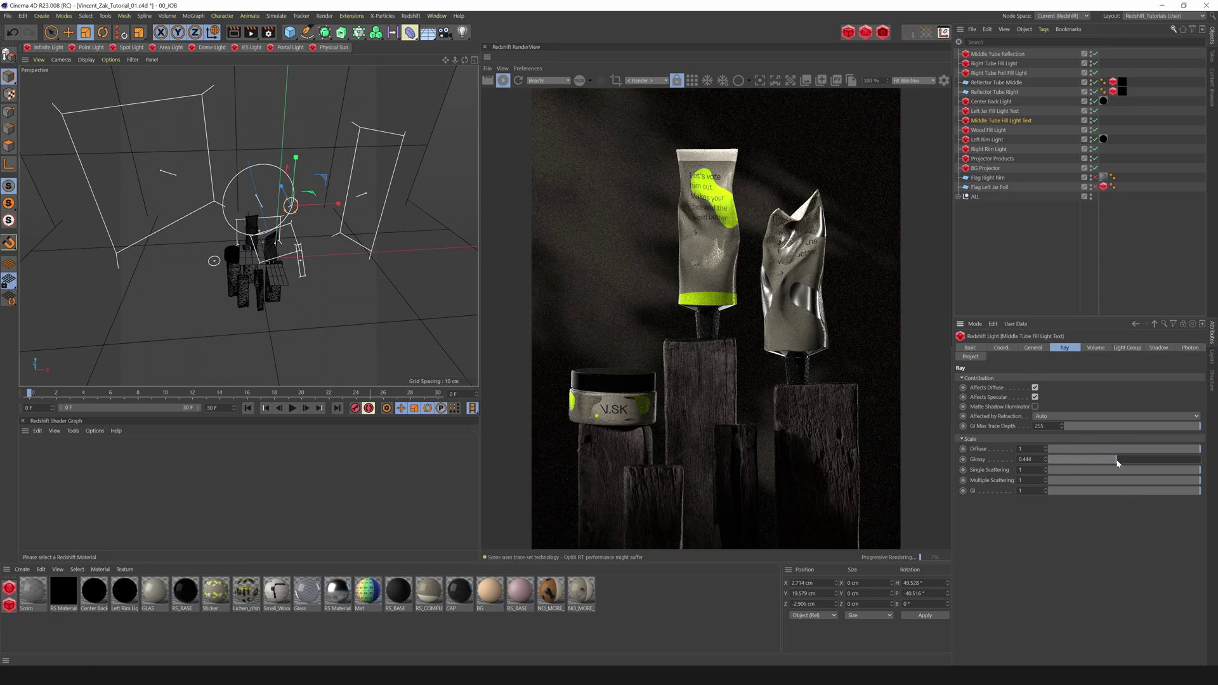
pyautogui.click(1033, 348)
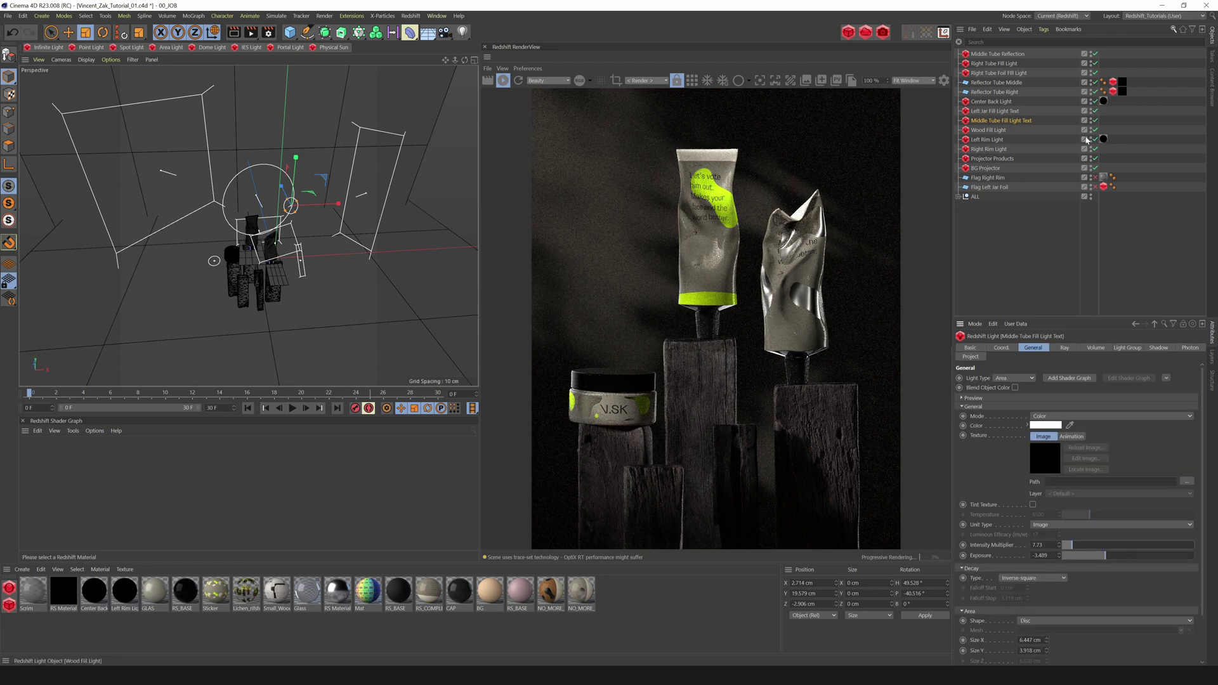
# Step: Isolate Middle Tube Fill Light Text by disabling all other lights and reflectors, and adjust its spread to about 0.28
pyautogui.moveTo(1096, 130); pyautogui.dragTo(1096, 54)
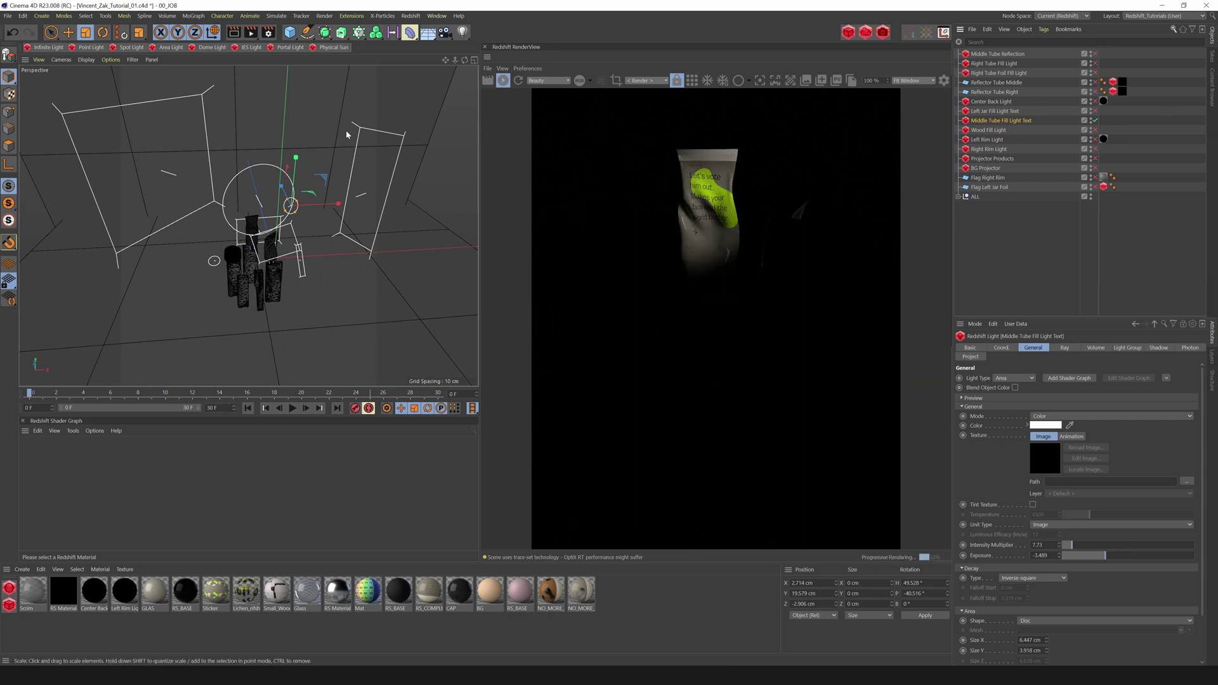
pyautogui.moveTo(286, 210)
pyautogui.mouseDown()
pyautogui.moveTo(233, 230)
pyautogui.moveTo(287, 200)
pyautogui.mouseUp()
pyautogui.moveTo(1204, 580); pyautogui.dragTo(1204, 631)
pyautogui.moveTo(1082, 648)
pyautogui.mouseDown()
pyautogui.moveTo(1180, 649)
pyautogui.moveTo(1053, 649)
pyautogui.moveTo(1091, 652)
pyautogui.mouseUp()
# Step: Scale the fill light's disc down to about 9.8 by 2.7 cm and move it to about X 1.5, Y 21.5, Z -1.8 cm
pyautogui.moveTo(324, 222); pyautogui.dragTo(122, 281)
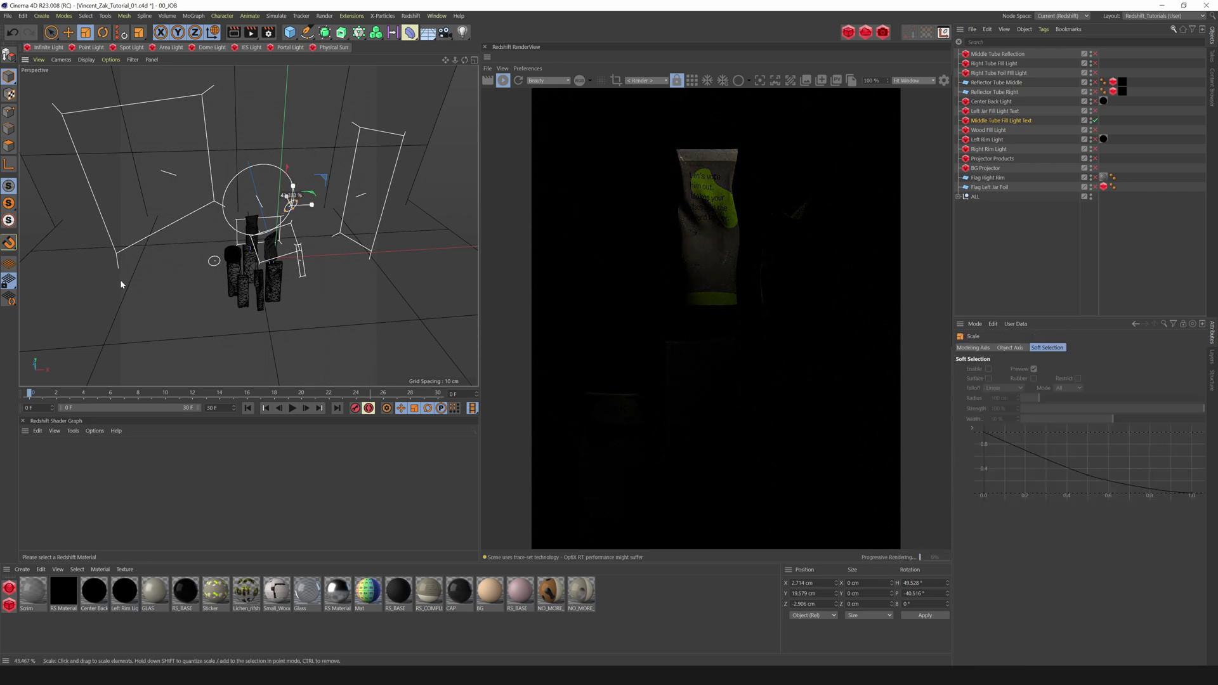
pyautogui.press('e')
pyautogui.moveTo(272, 187); pyautogui.dragTo(264, 180)
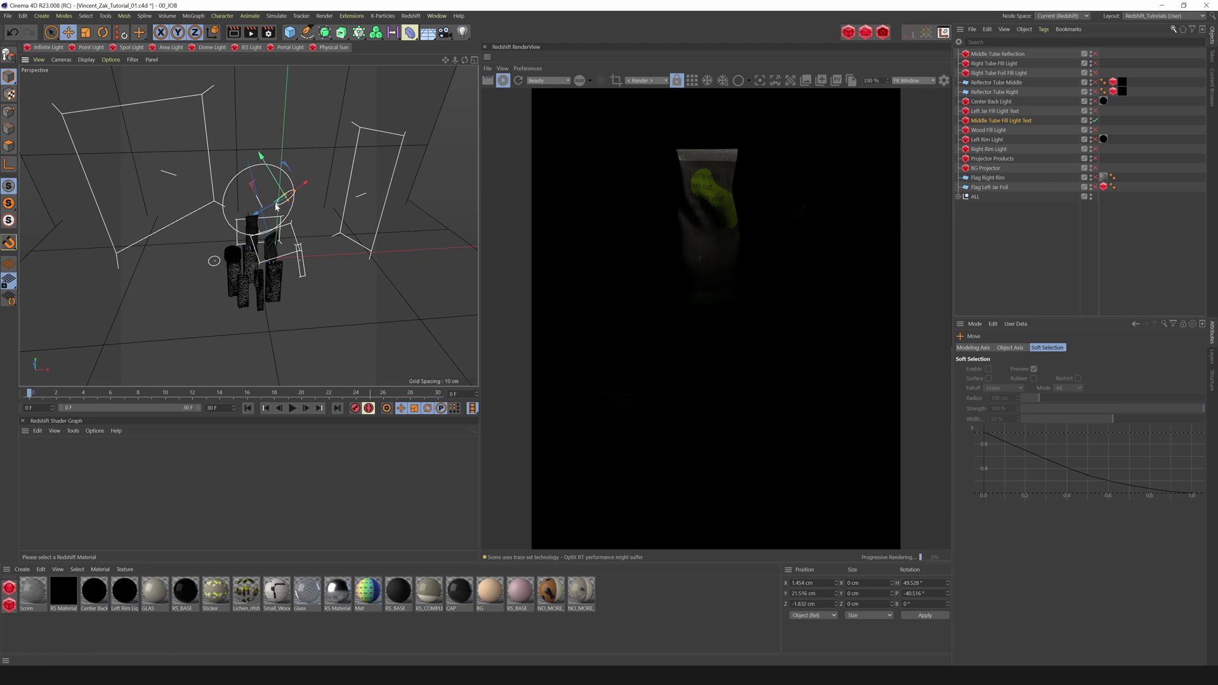
# Step: Raise the fill light's exposure to about -1.6 and re-enable all other lights, reflectors and flags
pyautogui.click(1003, 120)
pyautogui.moveTo(1116, 561); pyautogui.dragTo(1119, 561)
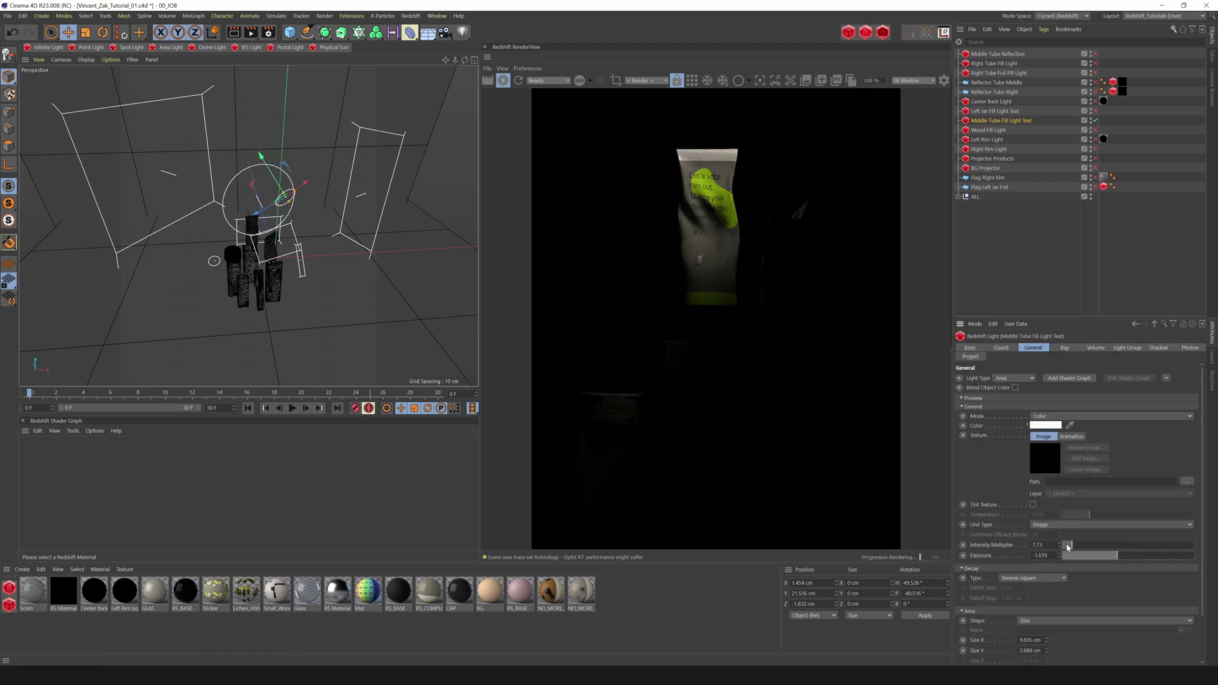
pyautogui.moveTo(1096, 54); pyautogui.dragTo(1095, 188)
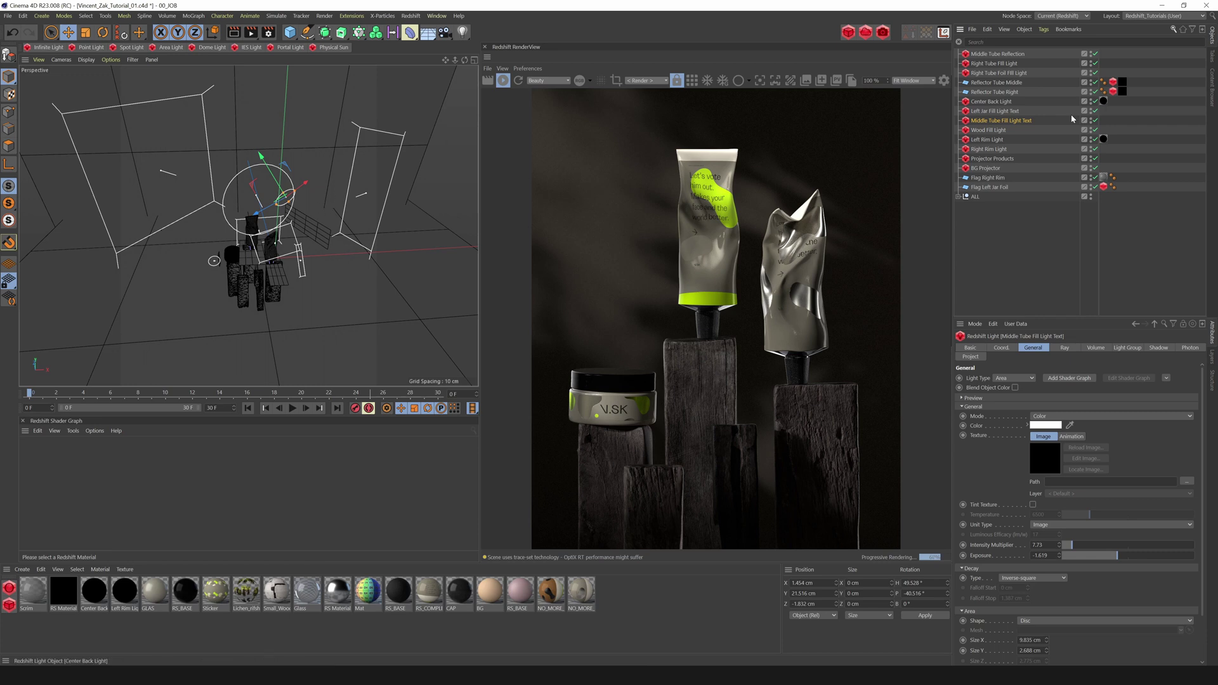
pyautogui.scroll(-3, 1174, 609)
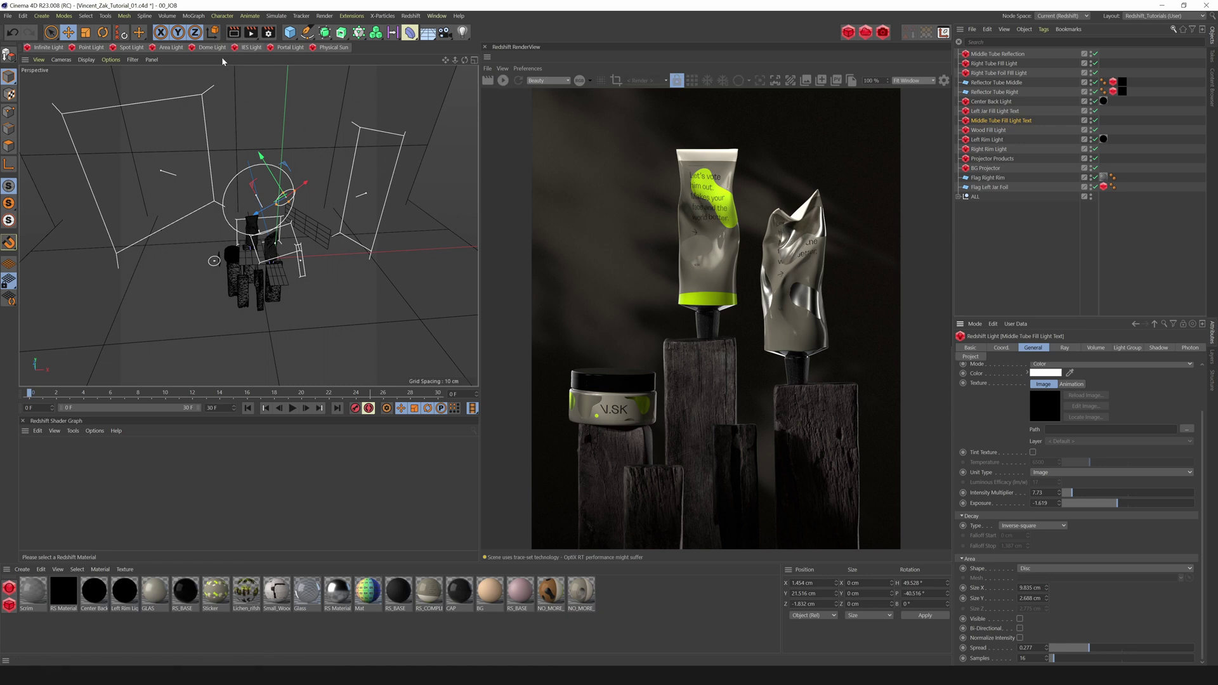
# Step: Add a Redshift area light and shrink it to about 12.7 by 7.2 cm
pyautogui.click(170, 47)
pyautogui.press('t')
pyautogui.moveTo(416, 239); pyautogui.dragTo(84, 353)
# Step: Move the new area light in front of the left jar, to about X -13.6, Y 0, Z -12.5 cm
pyautogui.press('e')
pyautogui.moveTo(269, 234); pyautogui.dragTo(277, 268)
pyautogui.moveTo(329, 287); pyautogui.dragTo(286, 291)
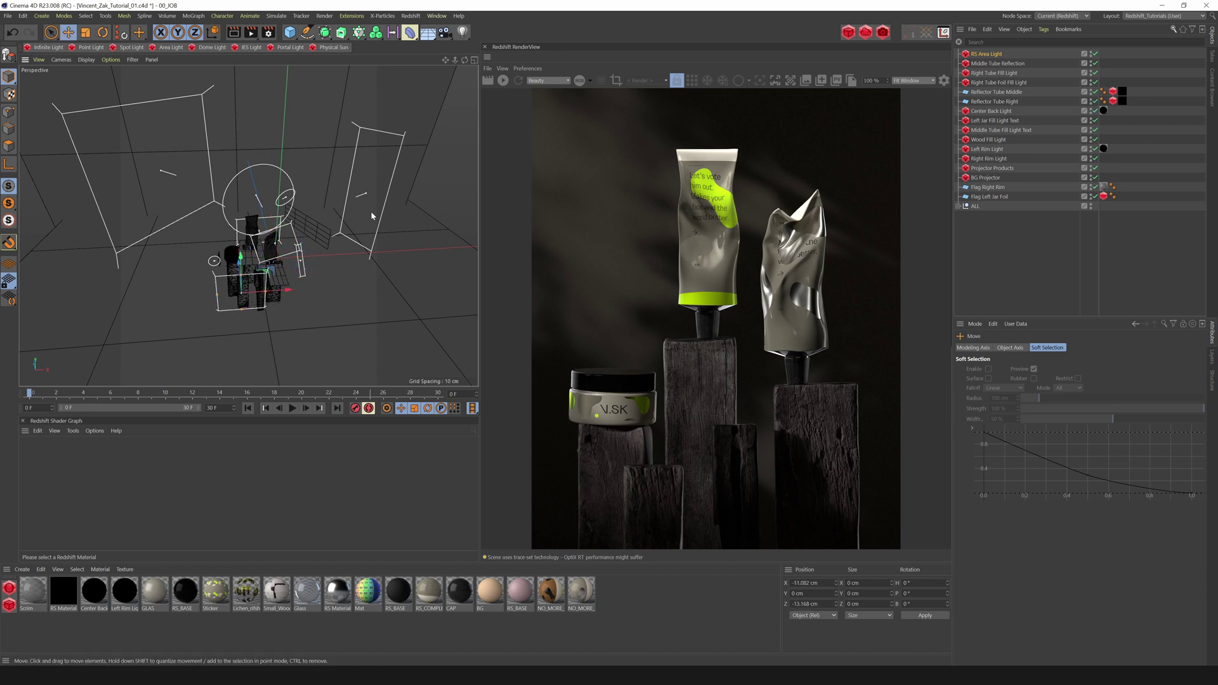
pyautogui.moveTo(466, 61); pyautogui.dragTo(463, 30)
pyautogui.moveTo(288, 263); pyautogui.dragTo(280, 264)
pyautogui.moveTo(466, 60); pyautogui.dragTo(526, 121)
pyautogui.moveTo(299, 255); pyautogui.dragTo(257, 264)
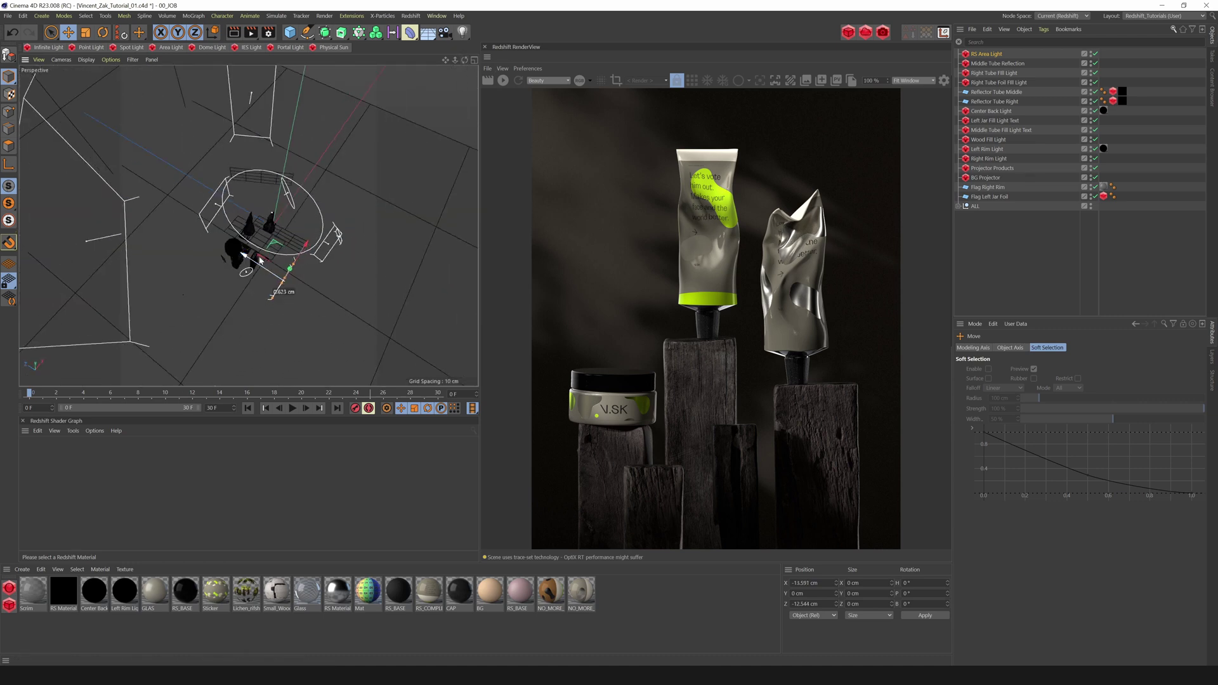
# Step: Rename the new light Left Jar Lid Fill Light and set its intensity multiplier to about 9.2
pyautogui.doubleClick(993, 55)
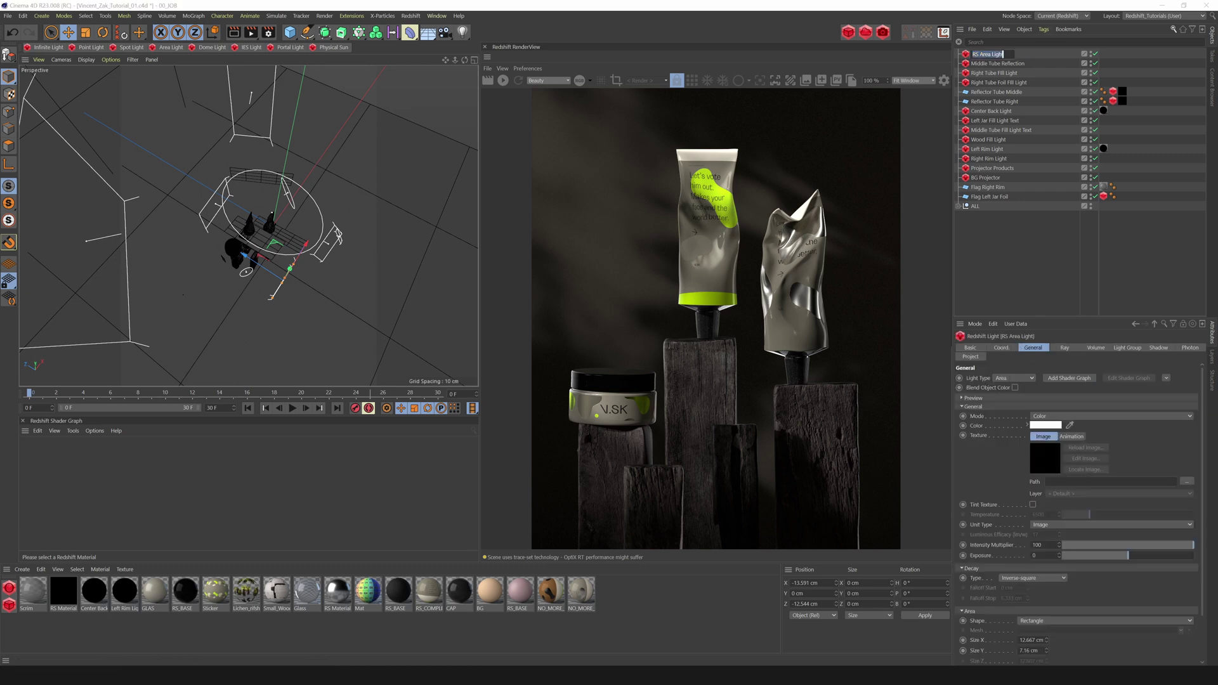
pyautogui.write('Left')
pyautogui.write(' Jar Lid Fill Light')
pyautogui.press('Return')
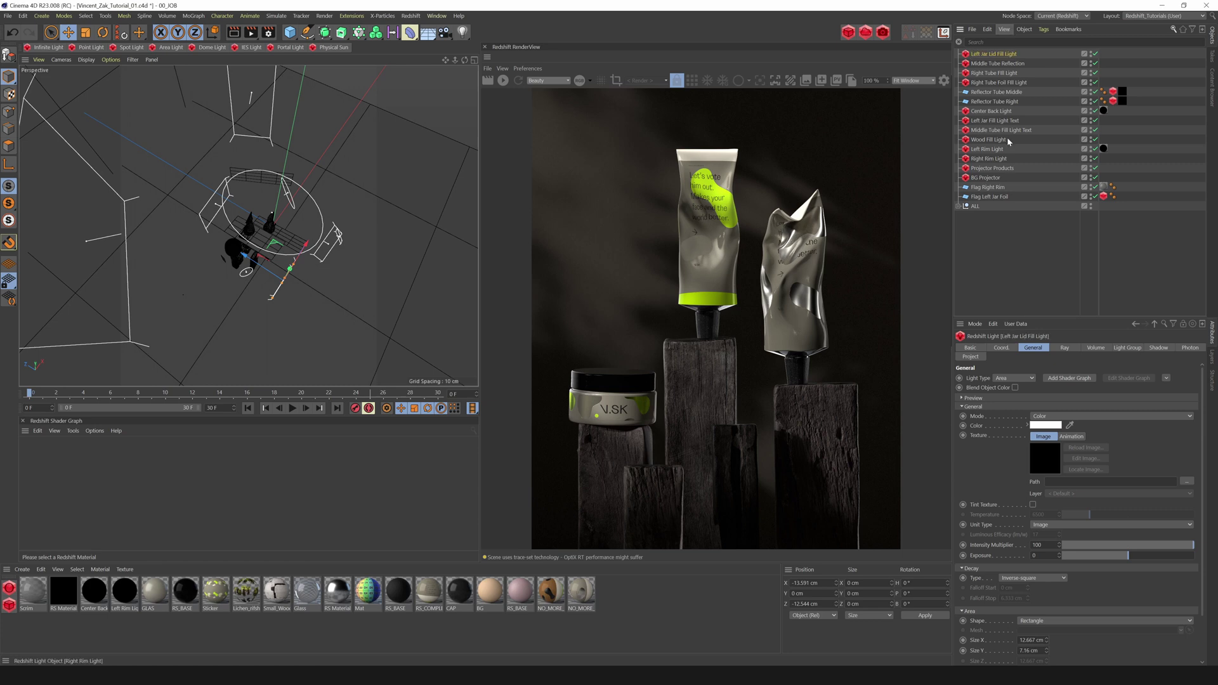
pyautogui.moveTo(1118, 546); pyautogui.dragTo(1076, 547)
# Step: Give Left Jar Lid Fill Light a shader graph and add a Ramp node to it
pyautogui.click(1070, 379)
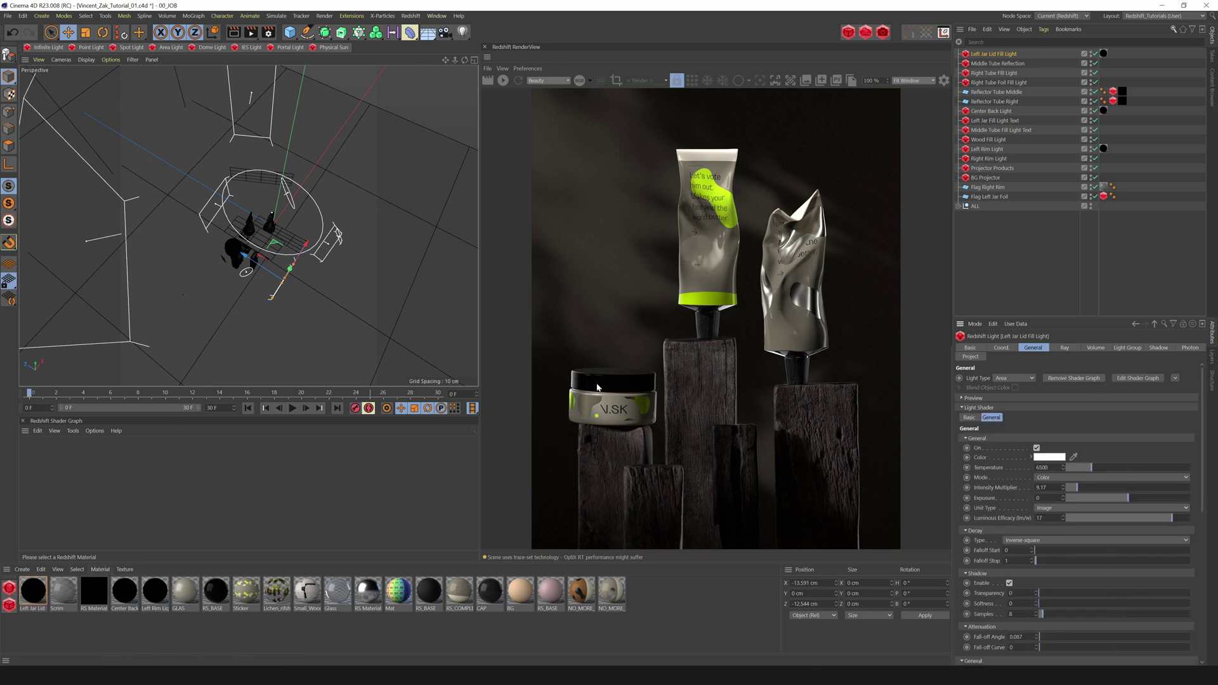
pyautogui.doubleClick(36, 596)
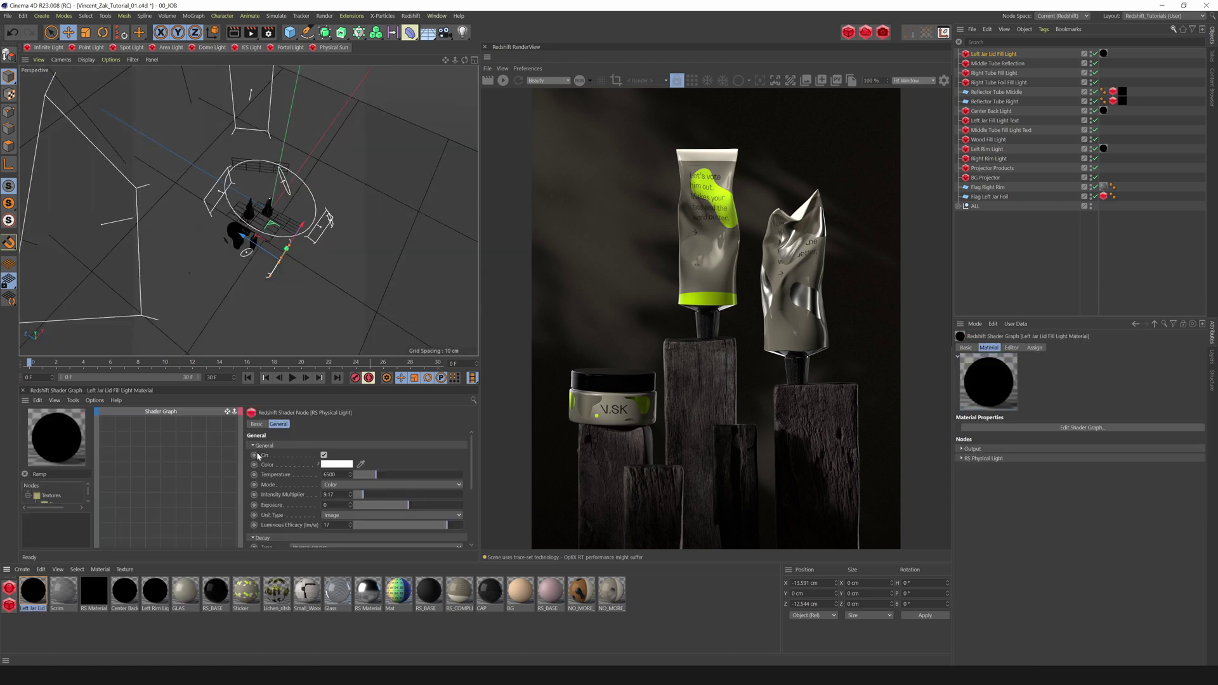
pyautogui.moveTo(80, 501); pyautogui.dragTo(121, 530)
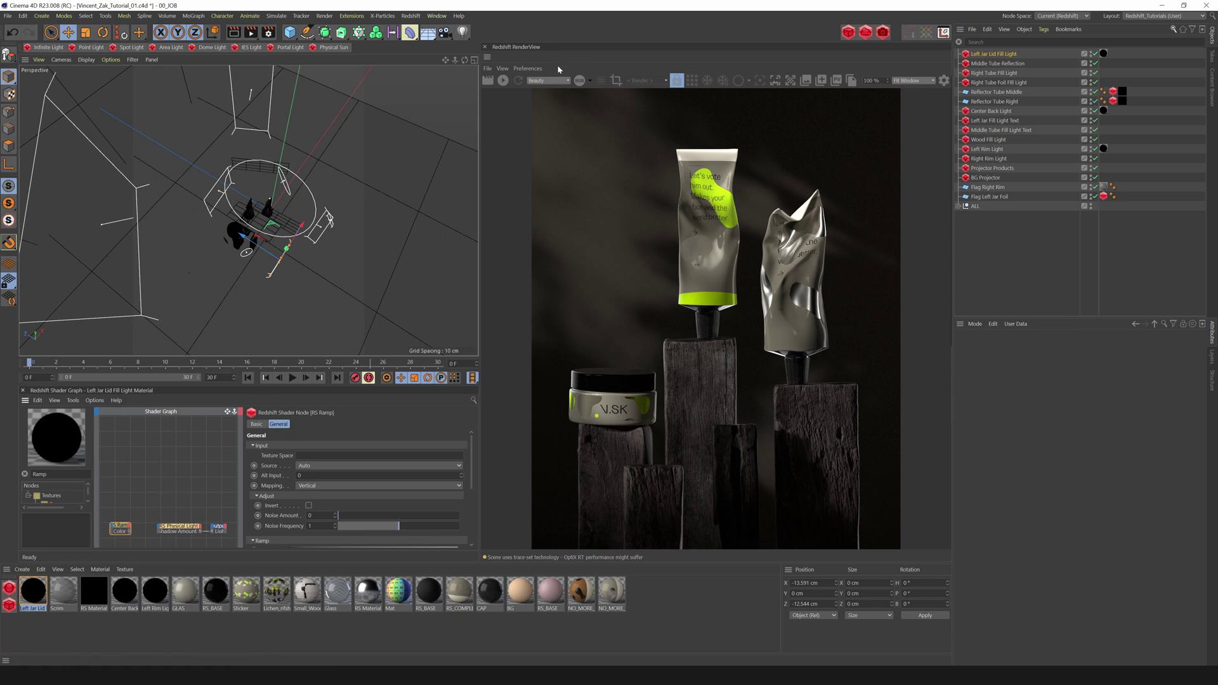
# Step: Restart the interactive render and raise the jar lid light's intensity multiplier to about 22
pyautogui.click(502, 81)
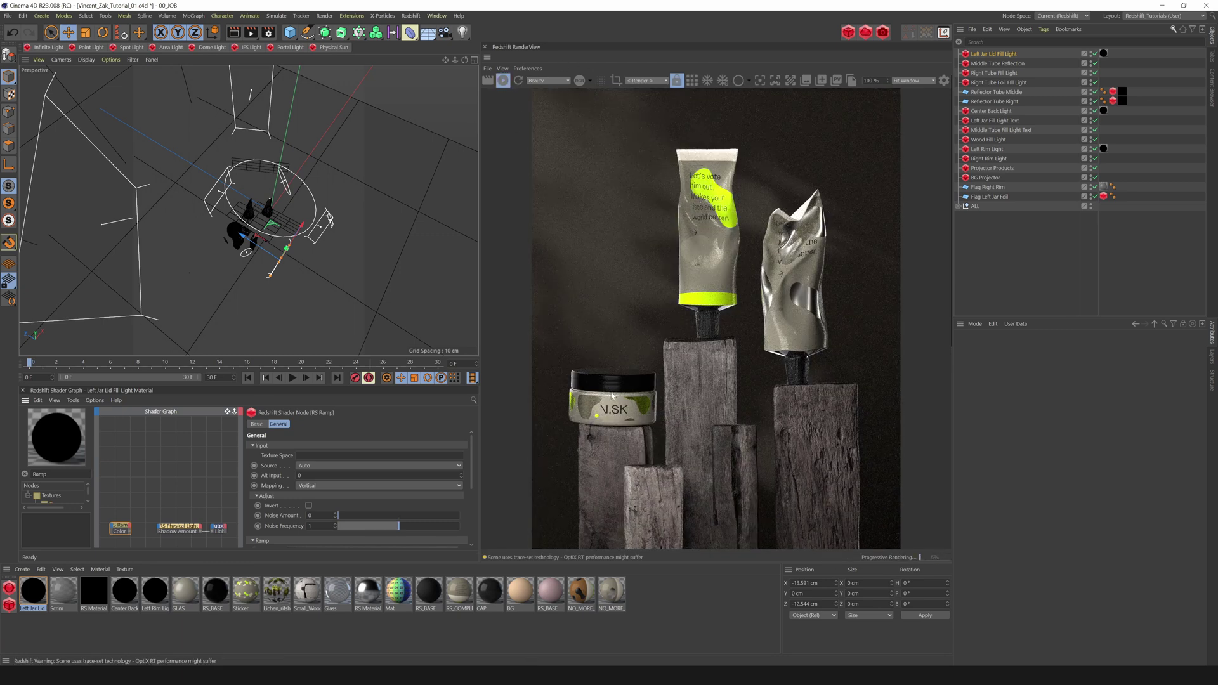
pyautogui.moveTo(464, 61); pyautogui.dragTo(412, 3)
pyautogui.moveTo(261, 263)
pyautogui.mouseDown()
pyautogui.moveTo(294, 261)
pyautogui.moveTo(278, 261)
pyautogui.mouseUp()
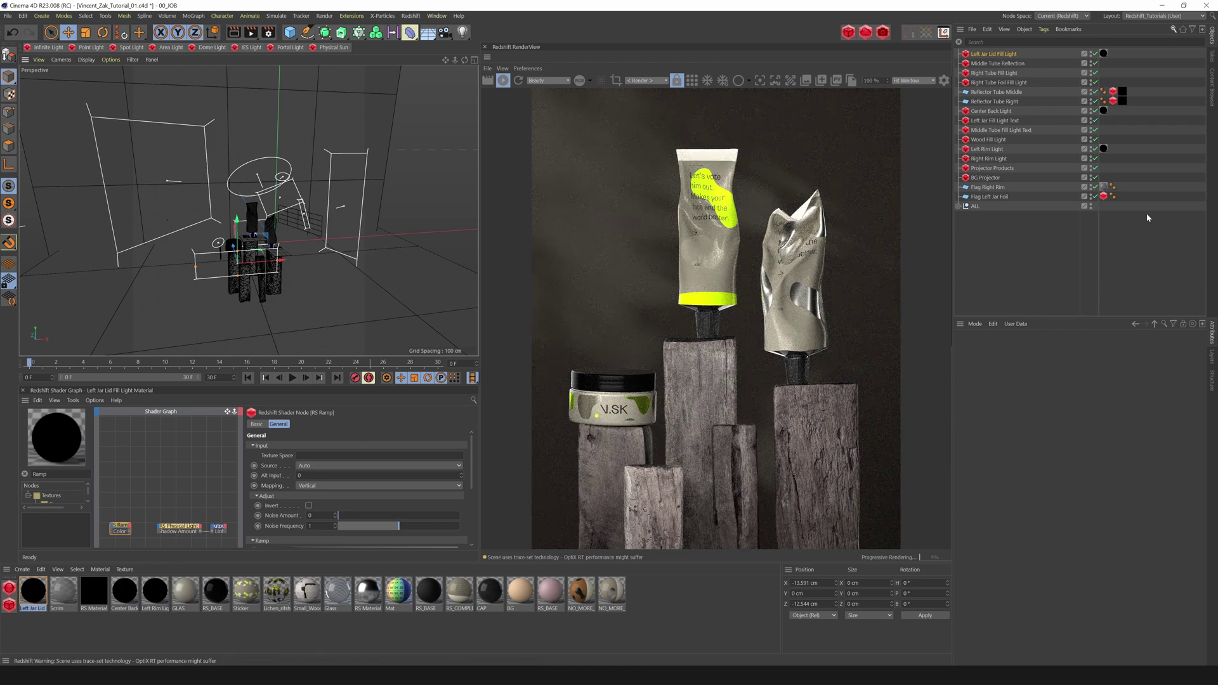
pyautogui.click(996, 54)
pyautogui.moveTo(1080, 489); pyautogui.dragTo(1094, 490)
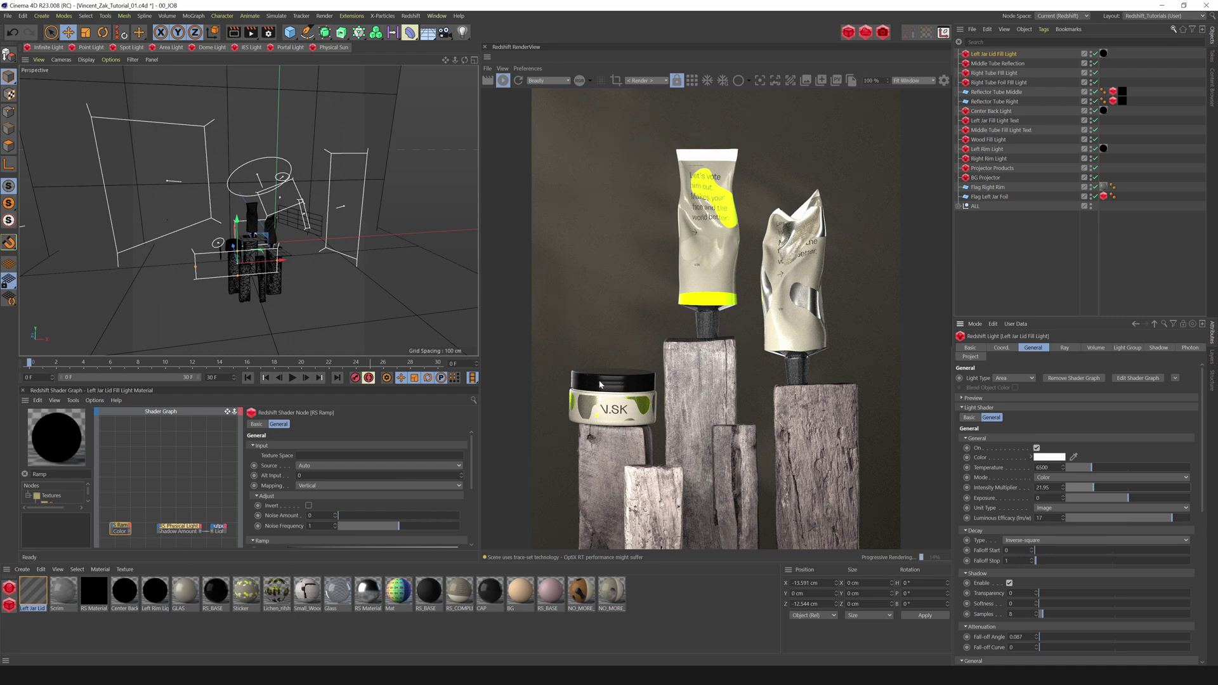
# Step: Connect the Ramp node to the Color input of the RS Physical Light node
pyautogui.moveTo(129, 531); pyautogui.dragTo(177, 526)
pyautogui.click(212, 545)
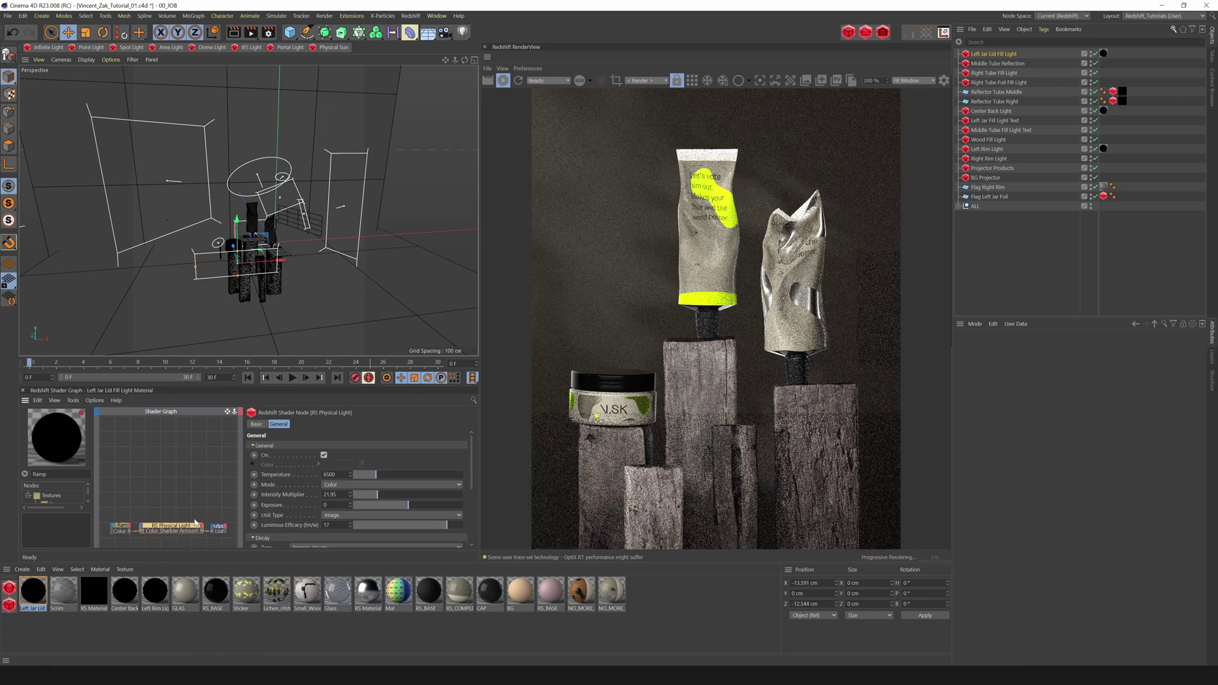
# Step: Shape the ramp as a black-white-black gradient with the white knot at about 49 % and its bias at about 28 %
pyautogui.click(120, 526)
pyautogui.moveTo(471, 485)
pyautogui.mouseDown()
pyautogui.moveTo(471, 449)
pyautogui.moveTo(472, 508)
pyautogui.mouseUp()
pyautogui.click(353, 471)
pyautogui.click(325, 496)
pyautogui.click(441, 507)
pyautogui.moveTo(457, 452); pyautogui.dragTo(372, 454)
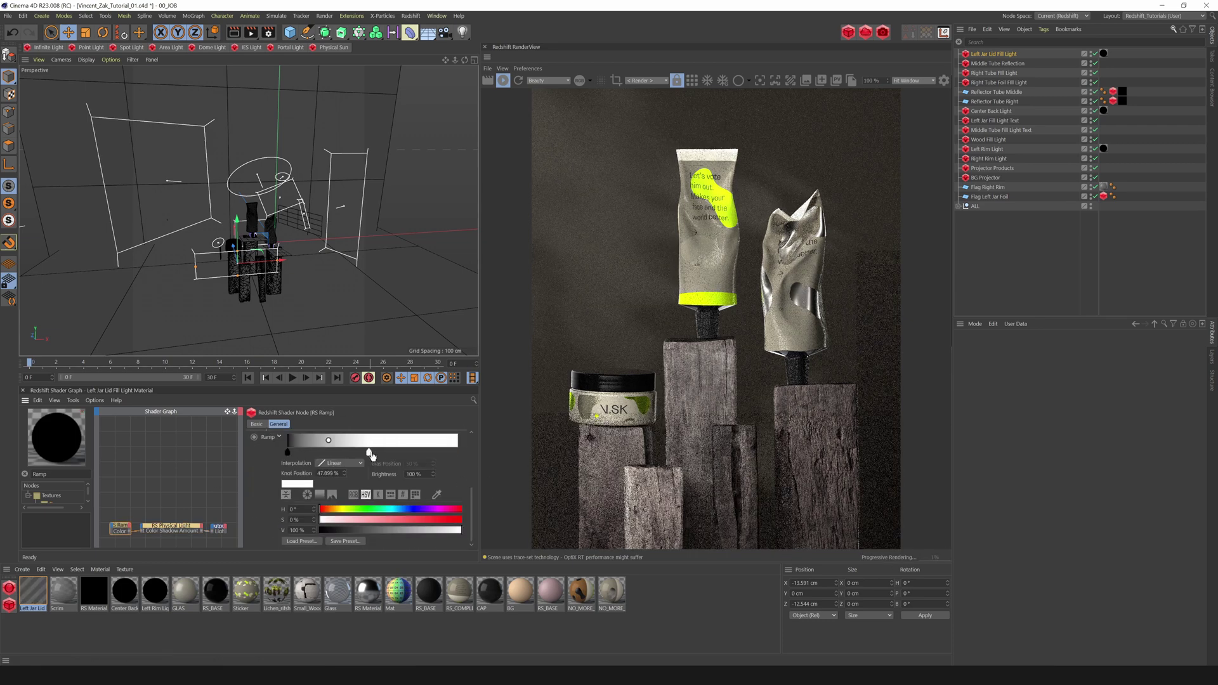
pyautogui.moveTo(289, 454); pyautogui.dragTo(446, 456)
pyautogui.doubleClick(289, 453)
pyautogui.click(309, 498)
pyautogui.moveTo(301, 455); pyautogui.dragTo(392, 441)
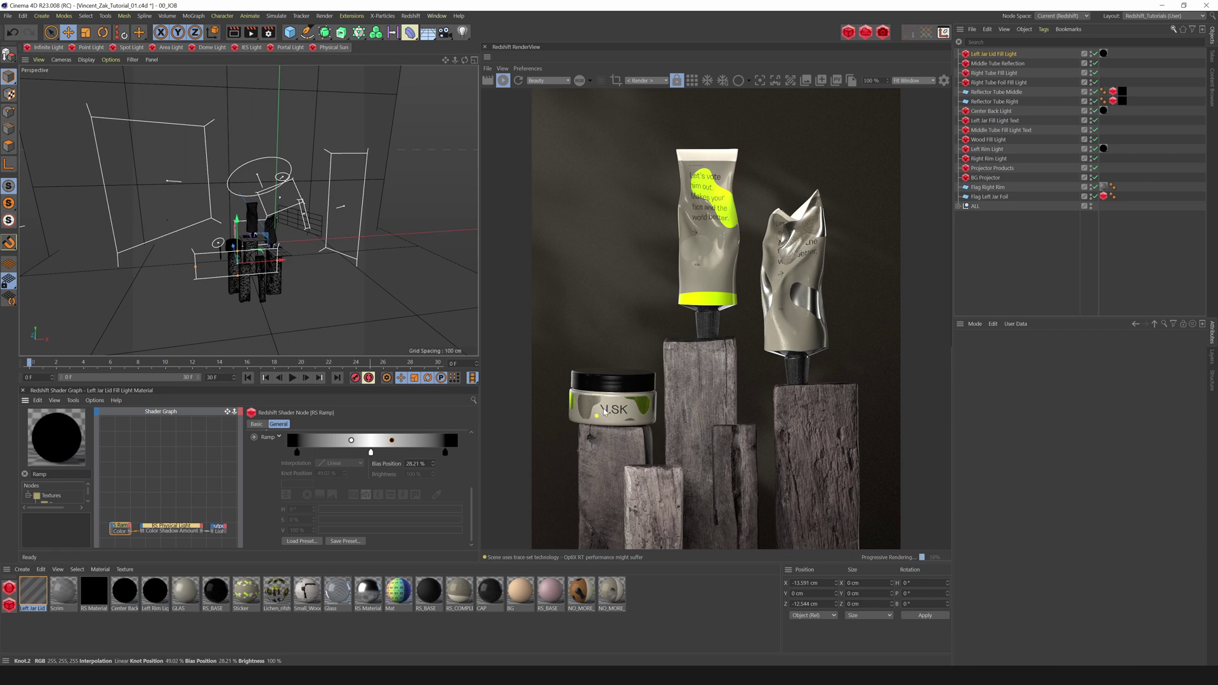
# Step: Shift the jar lid light sideways to about X -13.1 cm
pyautogui.moveTo(263, 263); pyautogui.dragTo(266, 264)
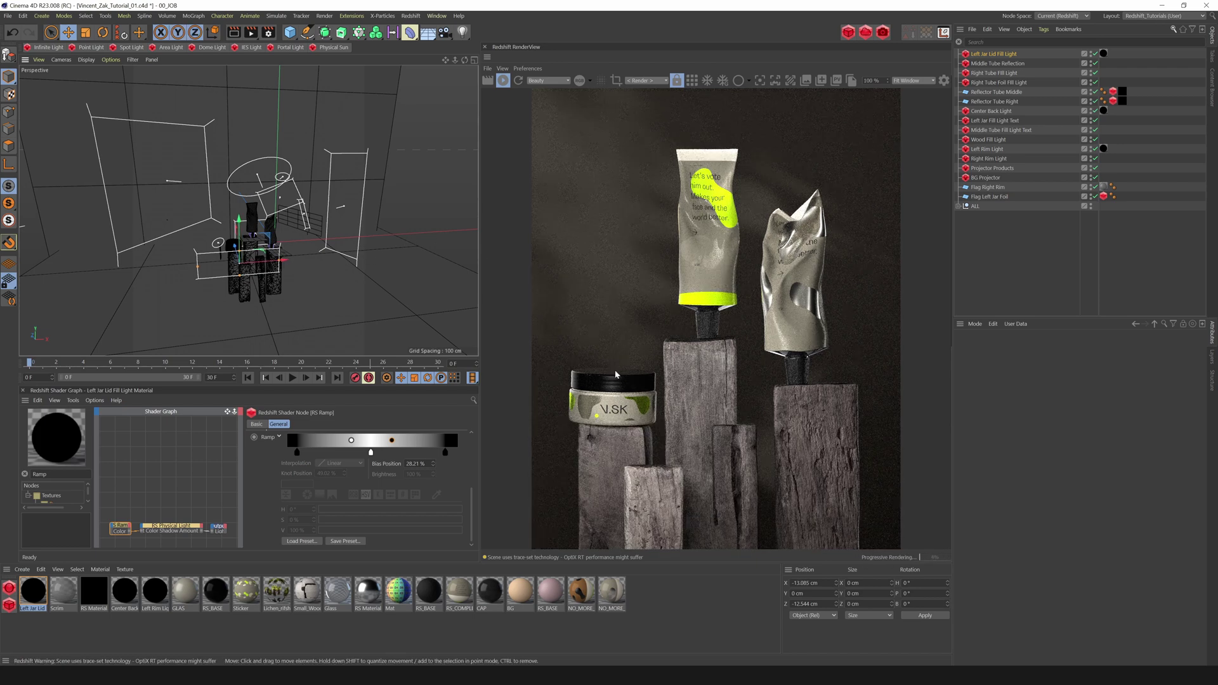
# Step: Expand the ALL group, select the Cream Moisturiser object inside OBJECTS and bring the jar into close view
pyautogui.click(1009, 54)
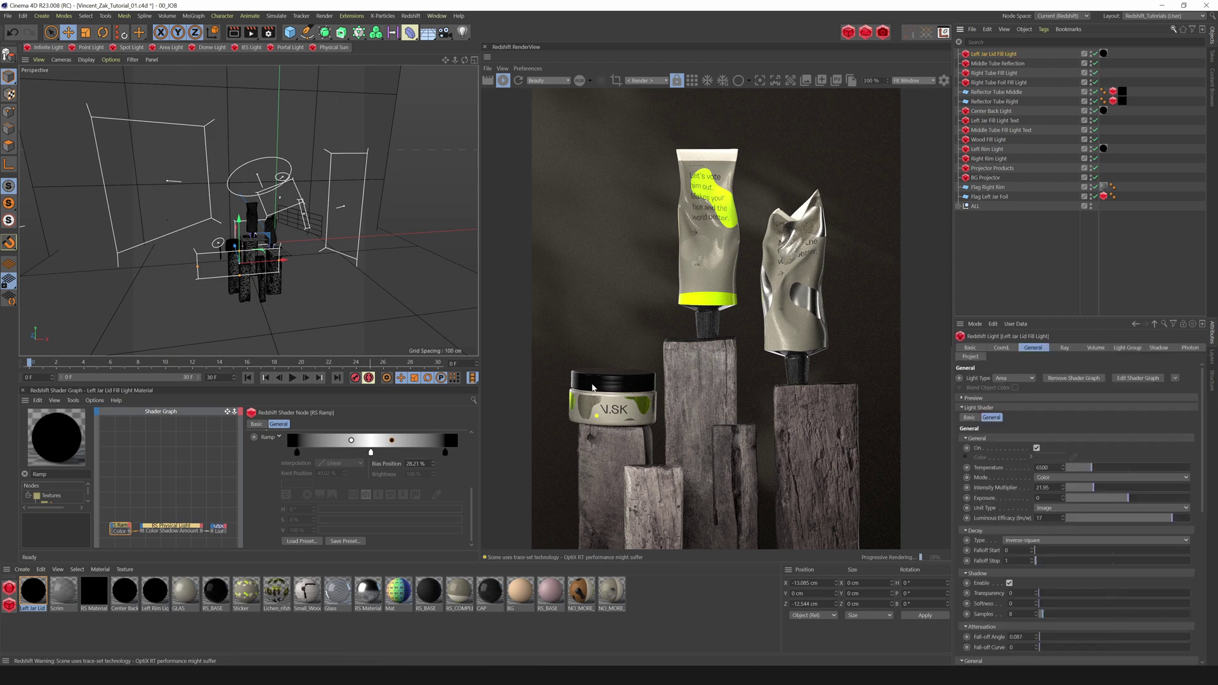
pyautogui.click(959, 207)
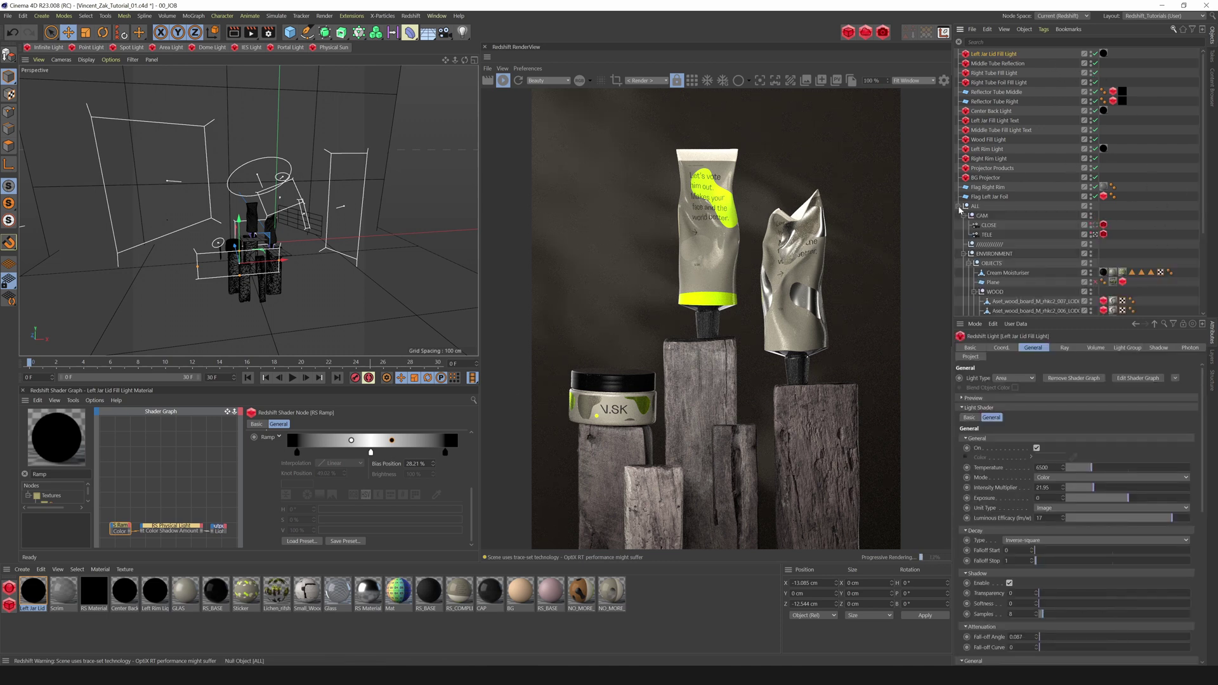
pyautogui.scroll(-4, 1016, 254)
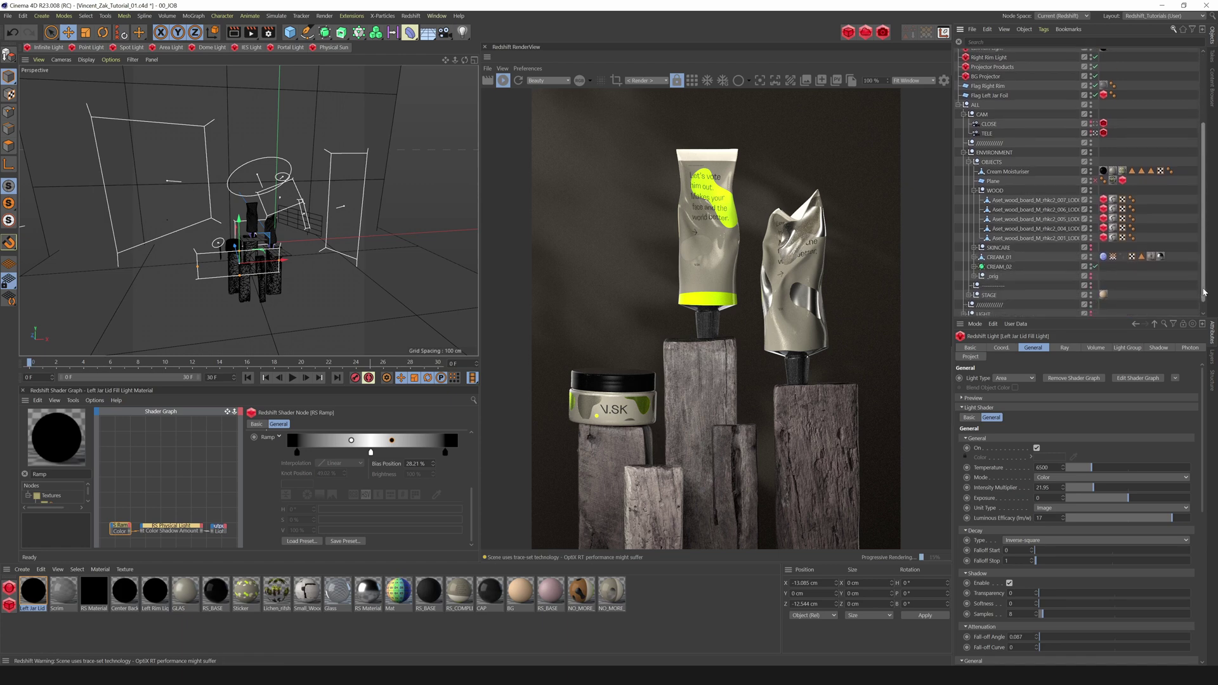
pyautogui.click(993, 277)
pyautogui.moveTo(455, 60); pyautogui.dragTo(508, 57)
pyautogui.click(204, 321)
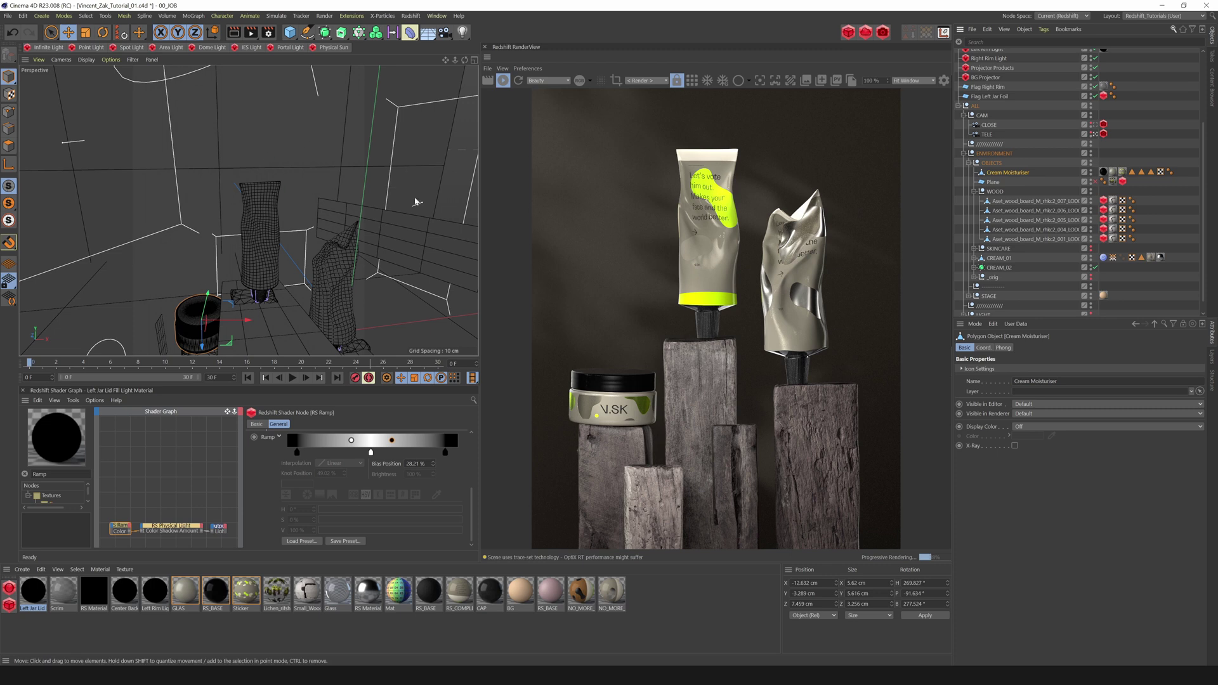
# Step: Select the jar's lid polygons from the Cream Moisturiser's stored Black_base polygon selection
pyautogui.click(1105, 173)
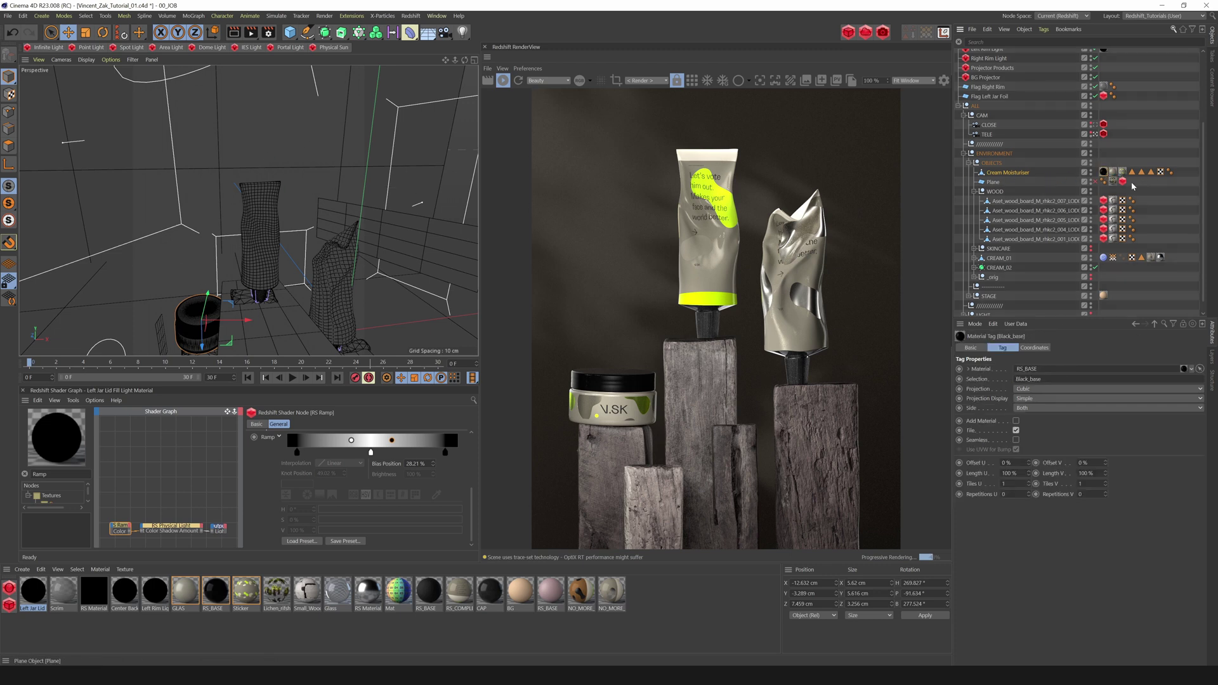
pyautogui.click(1120, 173)
pyautogui.click(1115, 174)
pyautogui.click(1104, 173)
pyautogui.click(1131, 173)
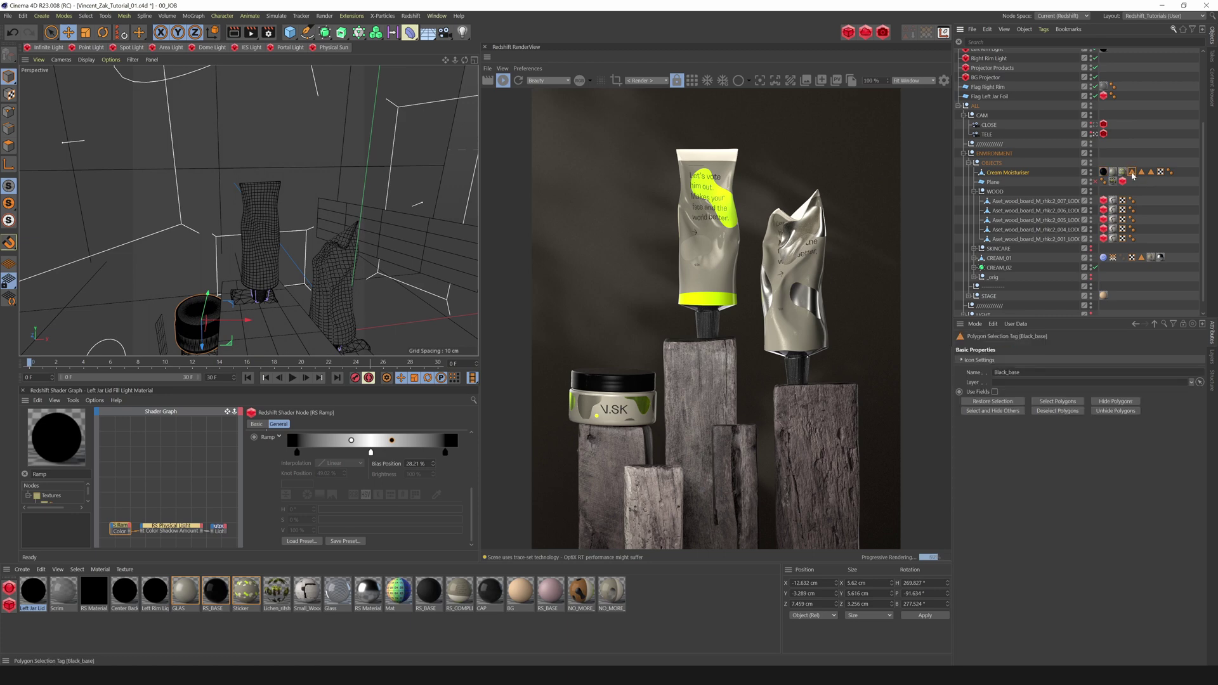
pyautogui.doubleClick(1133, 174)
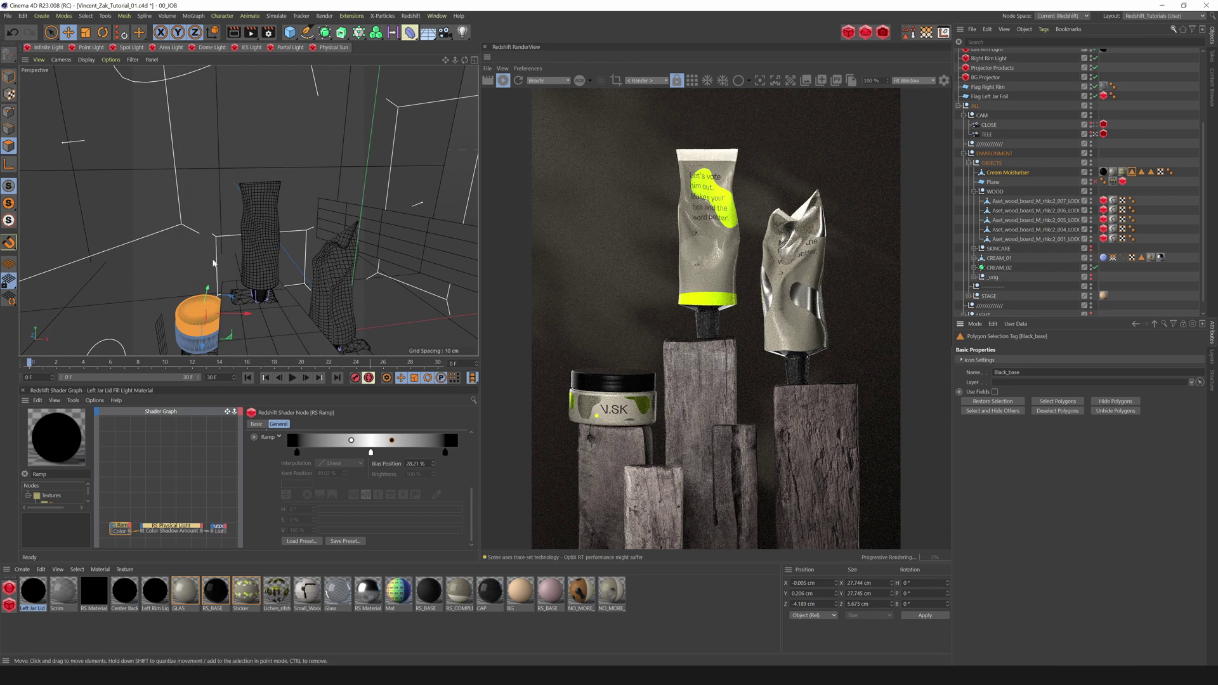
pyautogui.moveTo(446, 59); pyautogui.dragTo(465, 33)
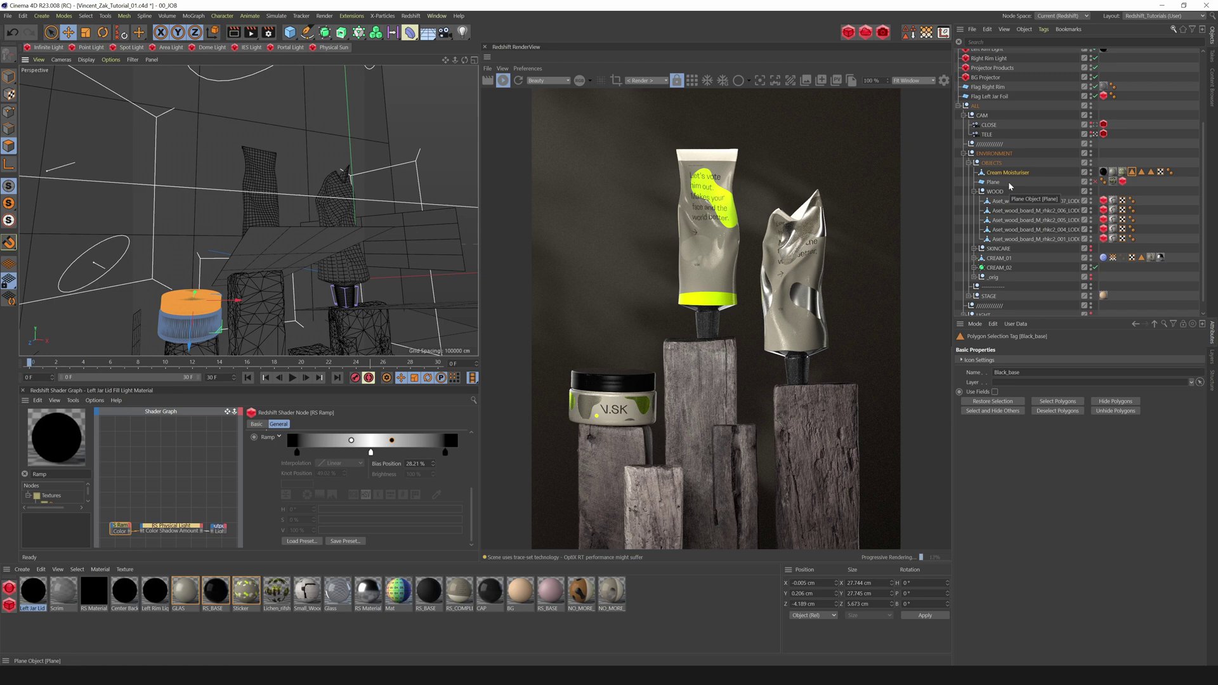
# Step: Split the selected lid polygons into a separate object and delete them from the original Cream Moisturiser
pyautogui.press('u')
pyautogui.press('p')
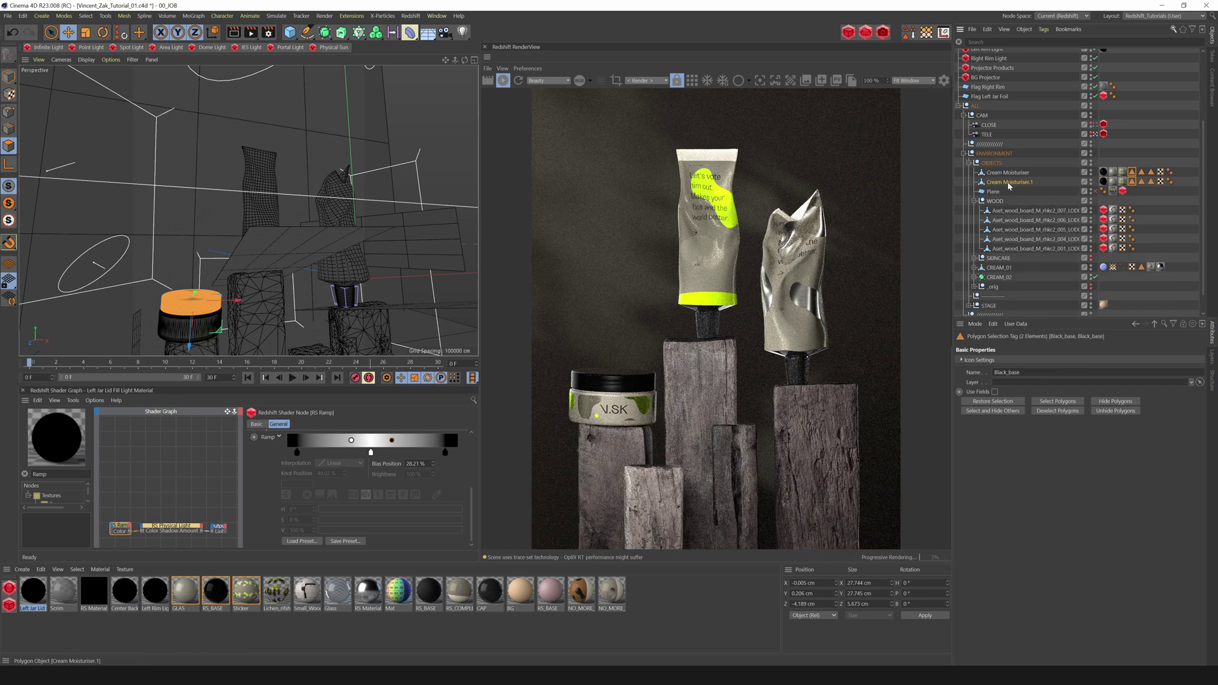
pyautogui.click(1009, 183)
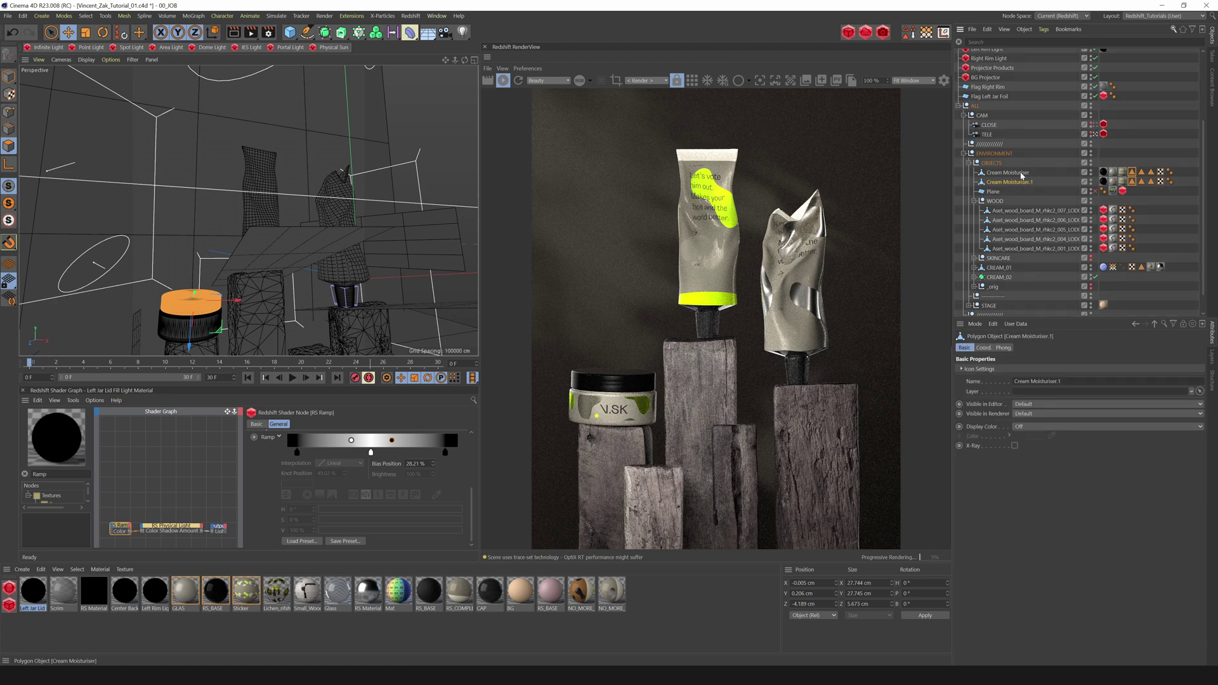
pyautogui.click(1014, 173)
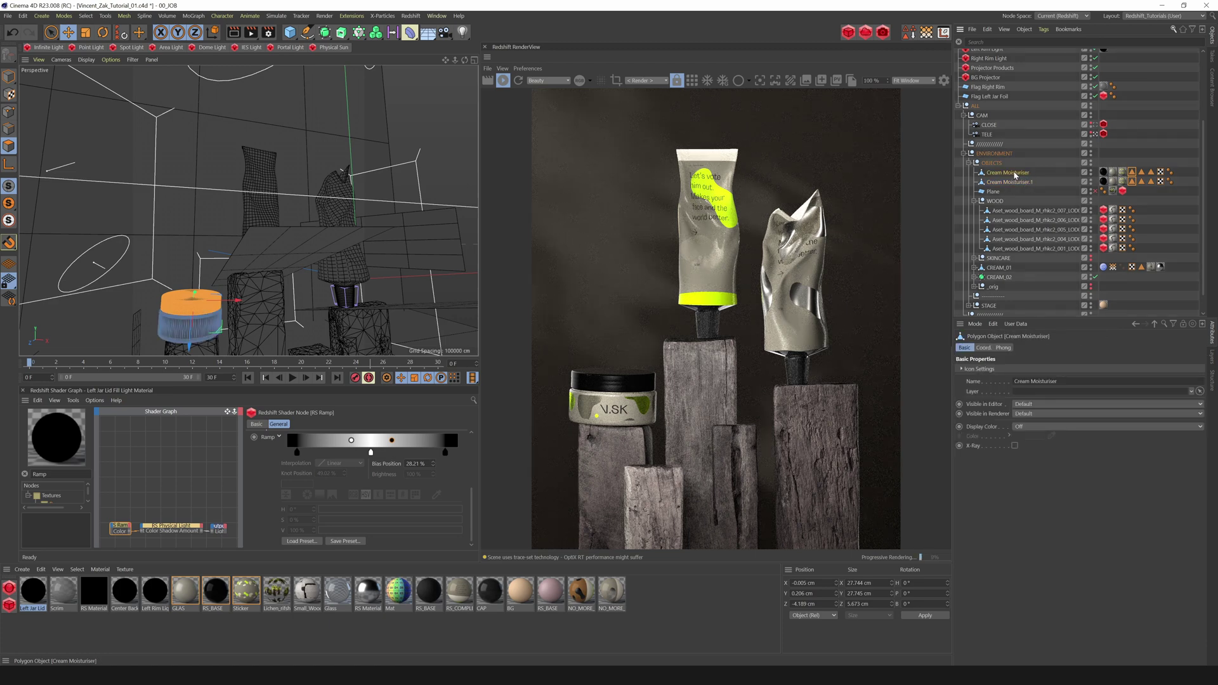
pyautogui.hotkey('ctrl', 'shift', 'a')
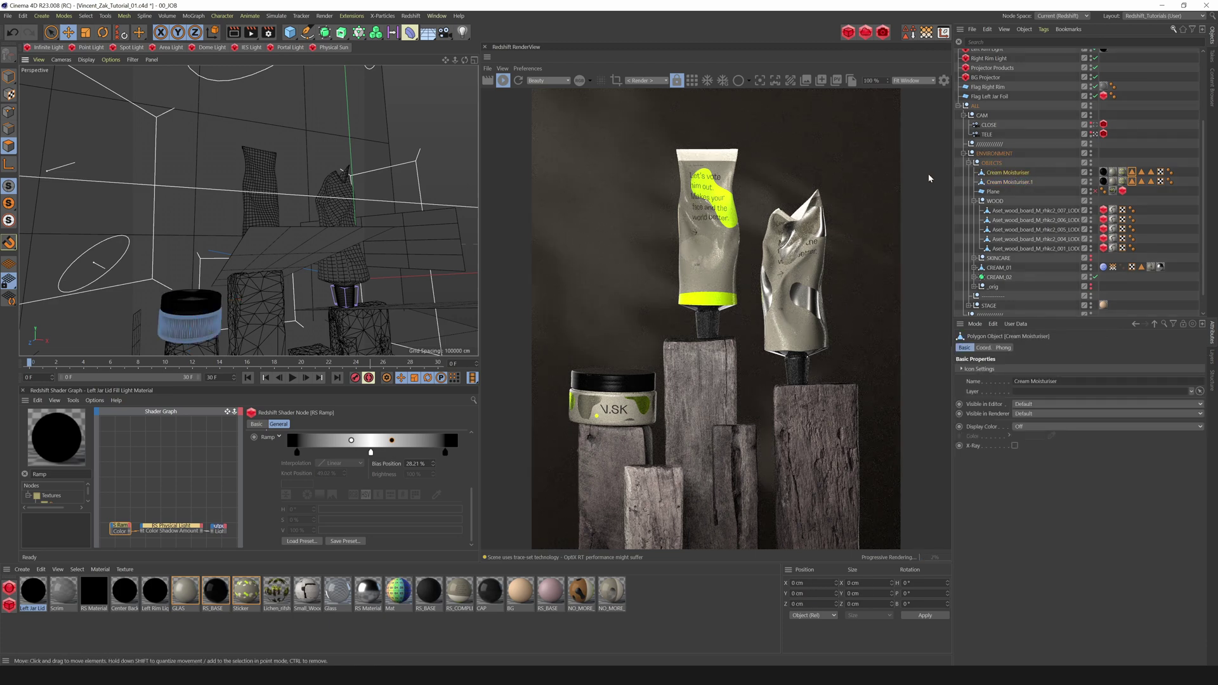
# Step: Delete the Black_base selection and RS_BASE material tags from Cream Moisturiser, and the surplus material and selection tags from the split-off copy
pyautogui.click(1134, 172)
pyautogui.click(1021, 174)
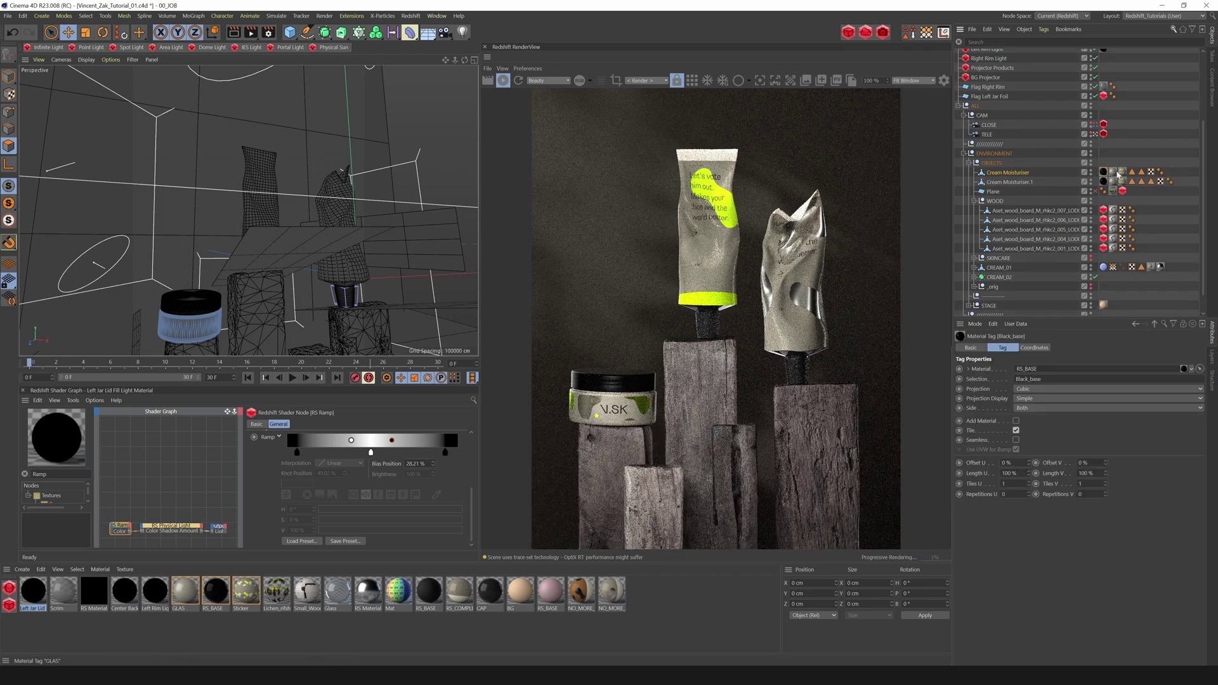
pyautogui.click(1027, 182)
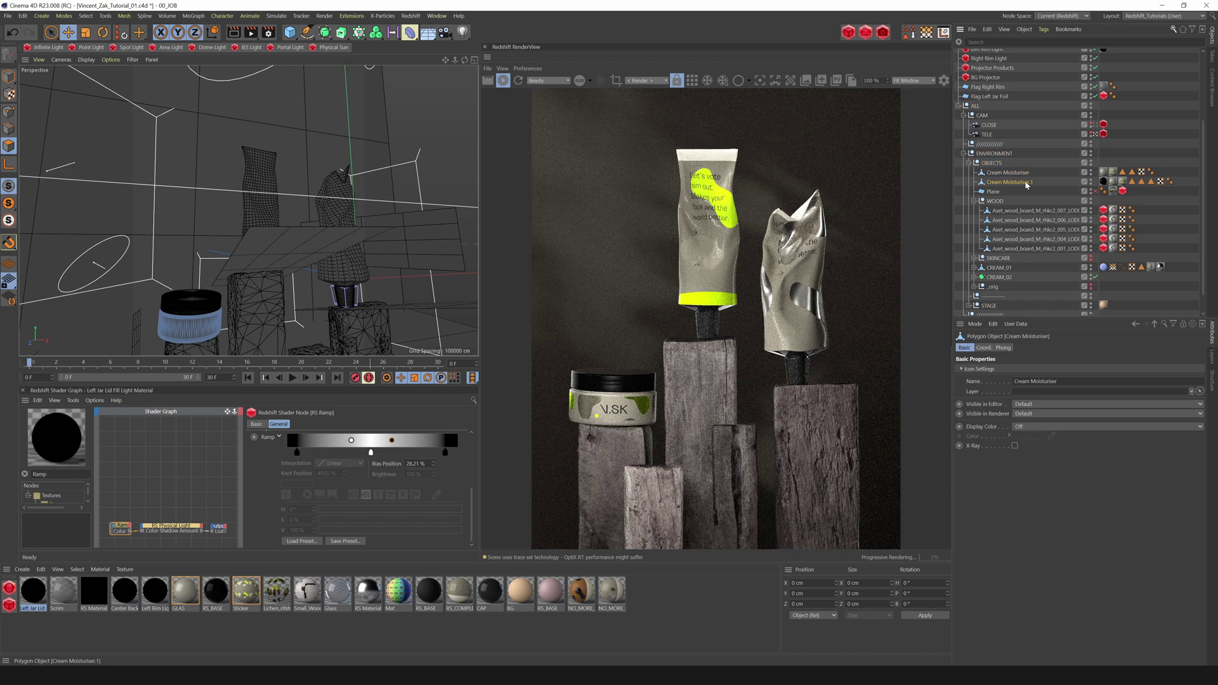
pyautogui.moveTo(1190, 177); pyautogui.dragTo(1114, 185)
pyautogui.press('Delete')
pyautogui.click(1108, 183)
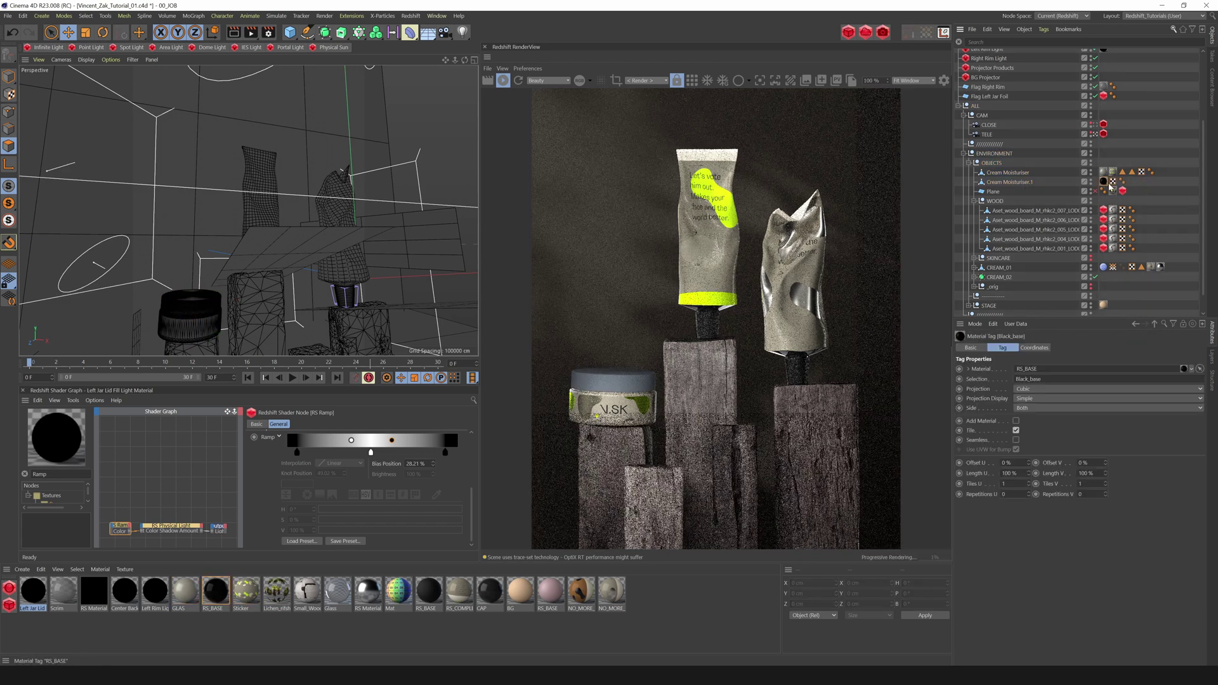
# Step: Rename the split-off object Cream Moisturiser.1 as Lid
pyautogui.click(216, 591)
pyautogui.click(1027, 183)
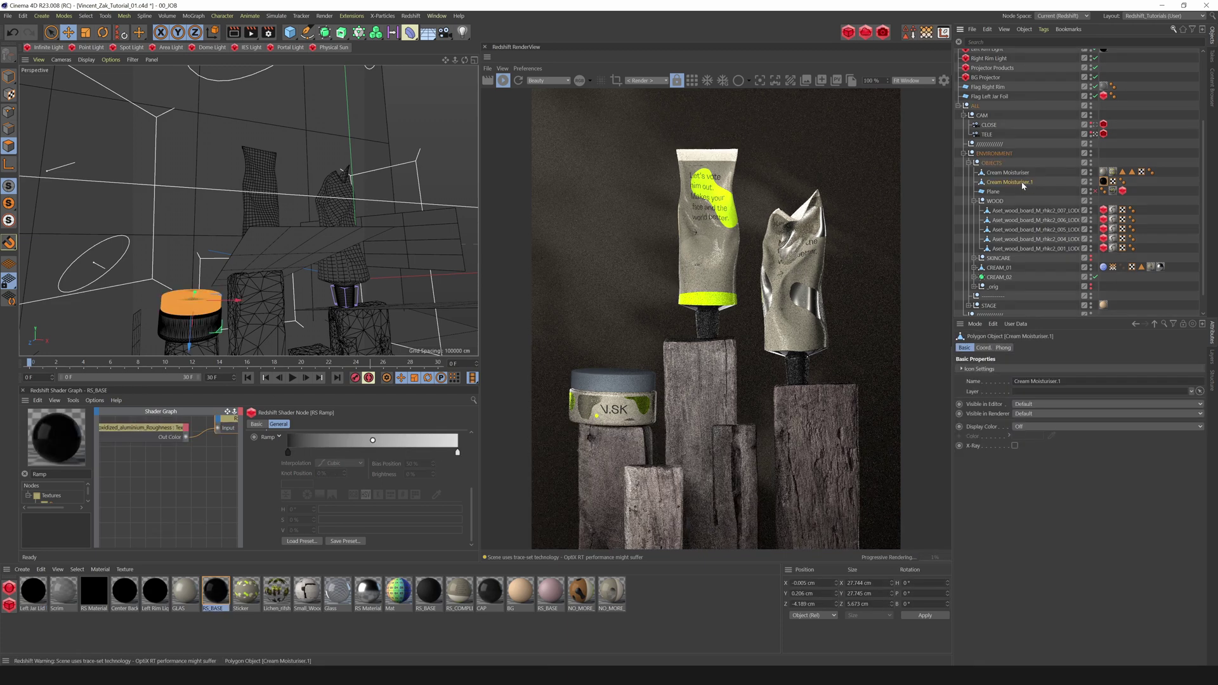
pyautogui.doubleClick(1015, 183)
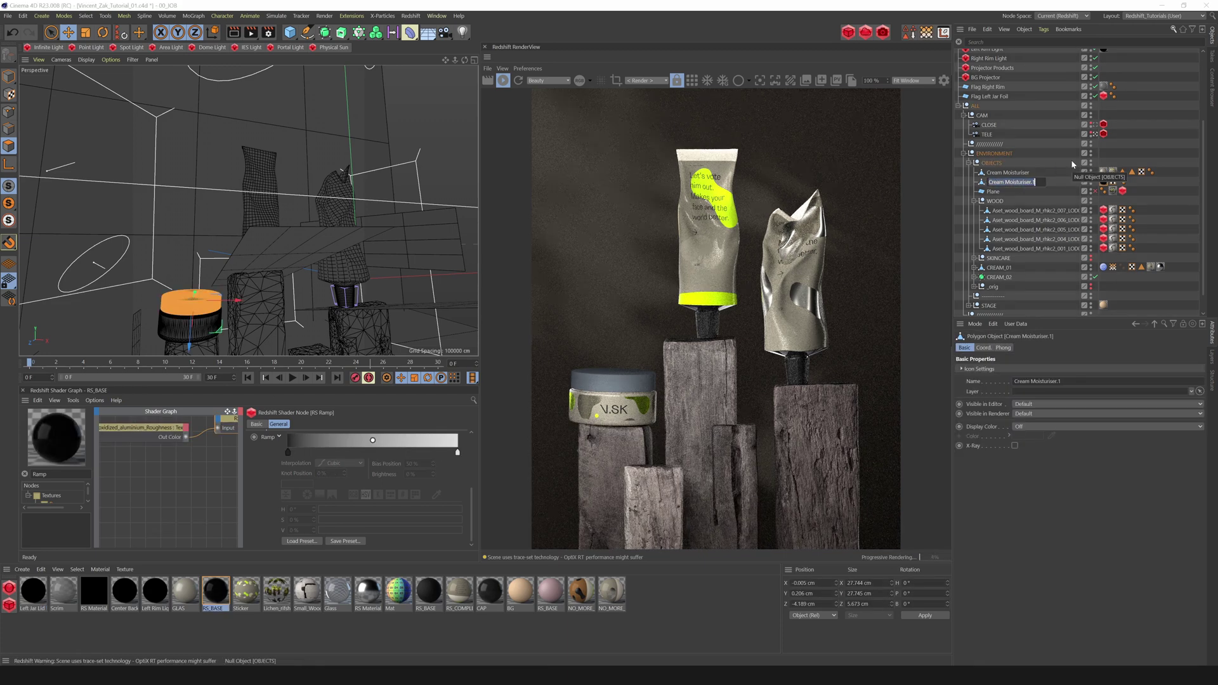
pyautogui.write('Lid')
pyautogui.press('Return')
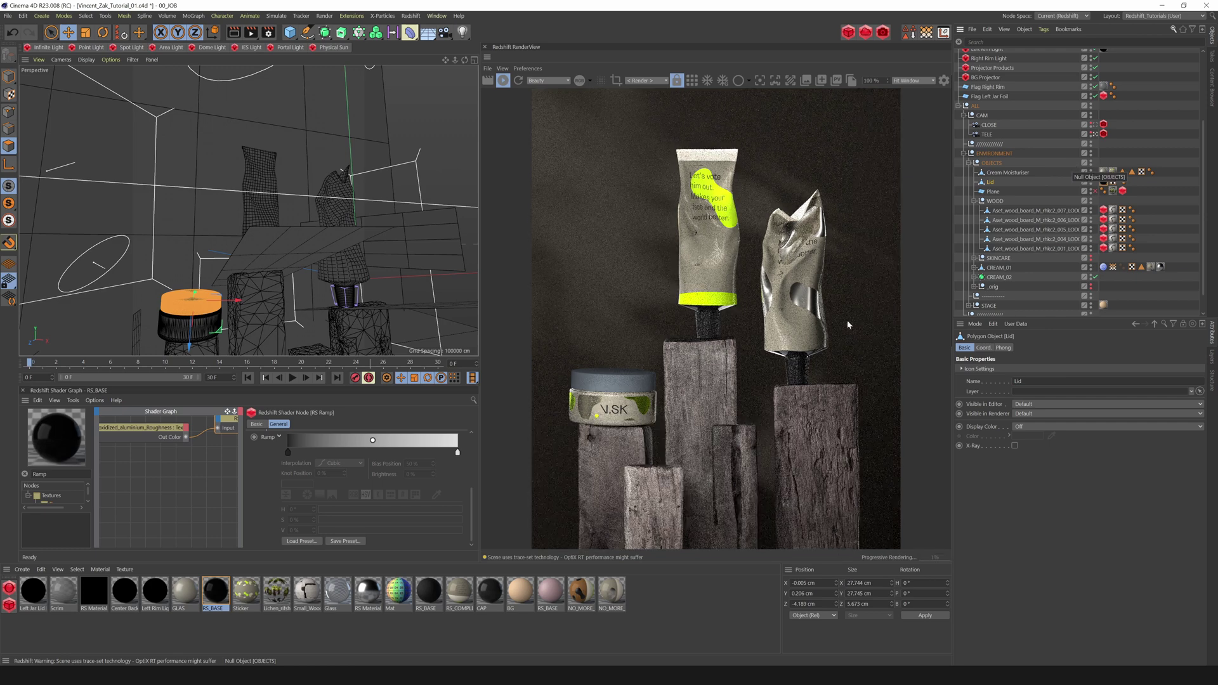
# Step: Set the Left Jar Lid Fill Light's project mode to Include and add the Lid object to its list
pyautogui.moveTo(1203, 176); pyautogui.dragTo(1203, 105)
pyautogui.click(998, 54)
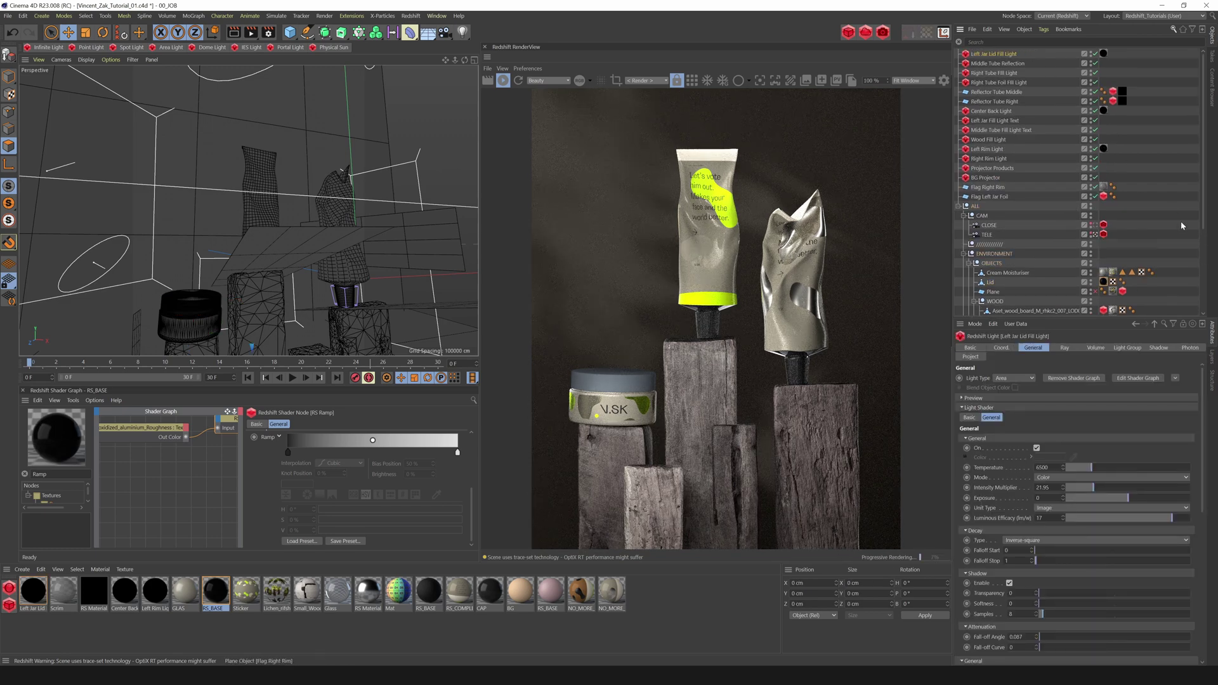
pyautogui.moveTo(1206, 203); pyautogui.dragTo(1209, 265)
pyautogui.click(980, 358)
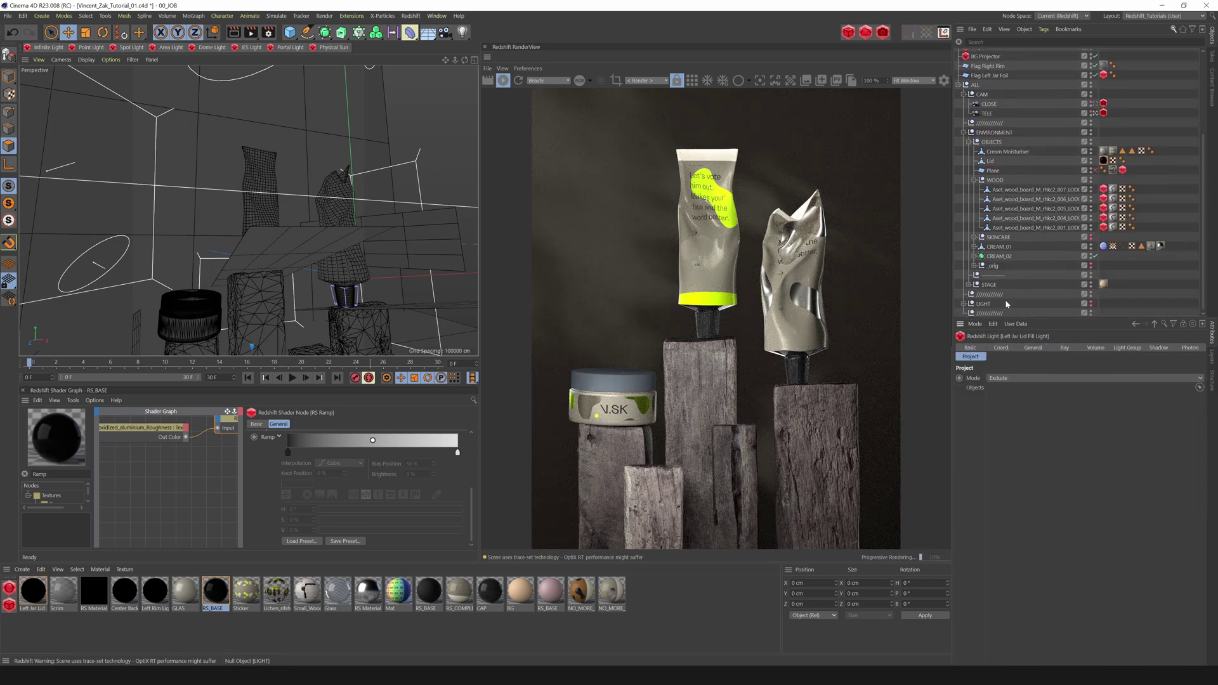
pyautogui.click(1000, 379)
pyautogui.click(999, 391)
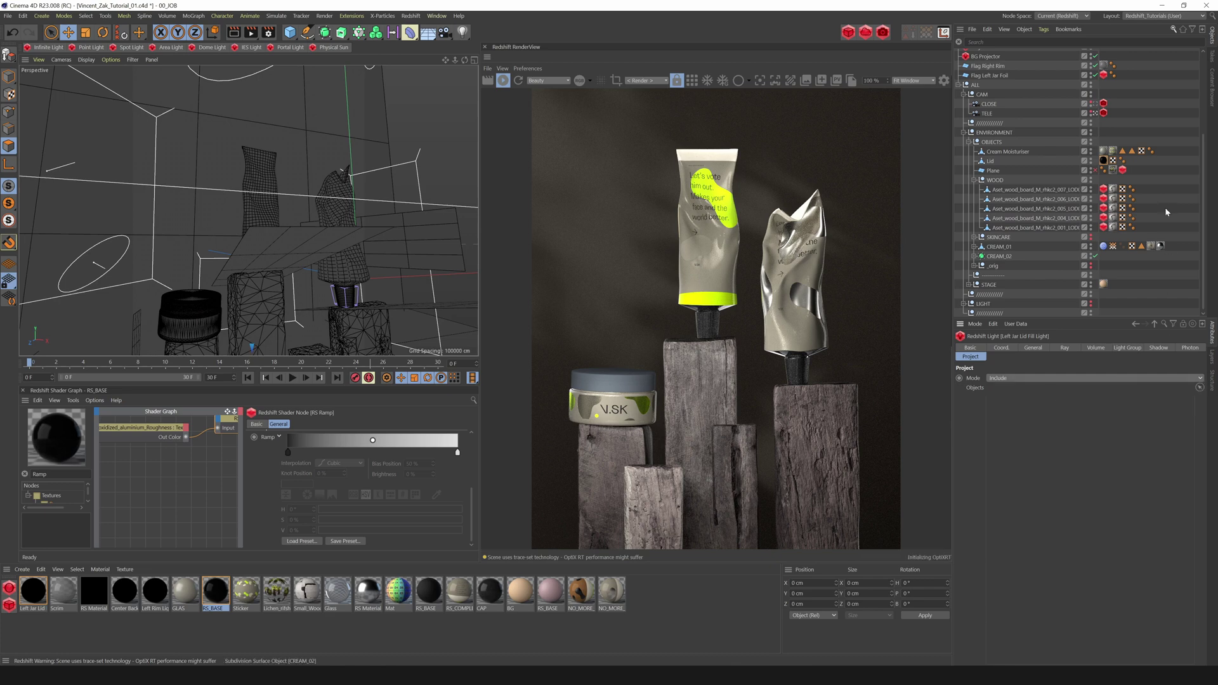
pyautogui.moveTo(993, 163); pyautogui.dragTo(1048, 424)
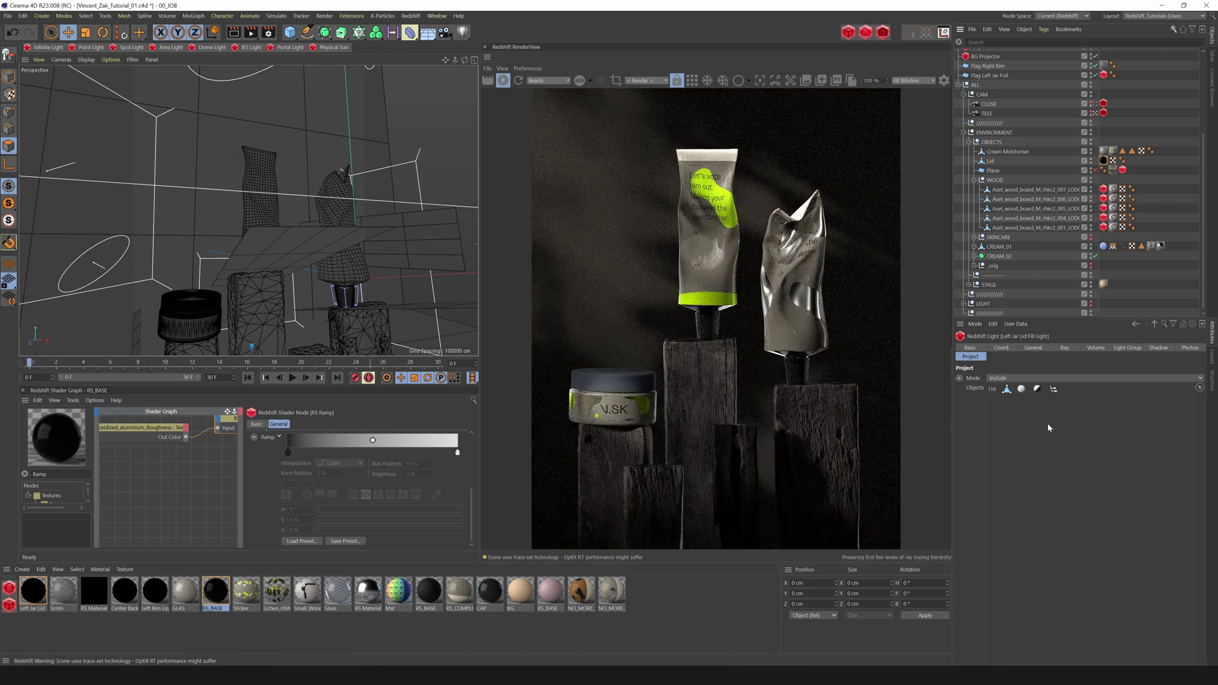
# Step: Clear the Black_base selection restriction from the Lid's RS_BASE material tag
pyautogui.click(1103, 161)
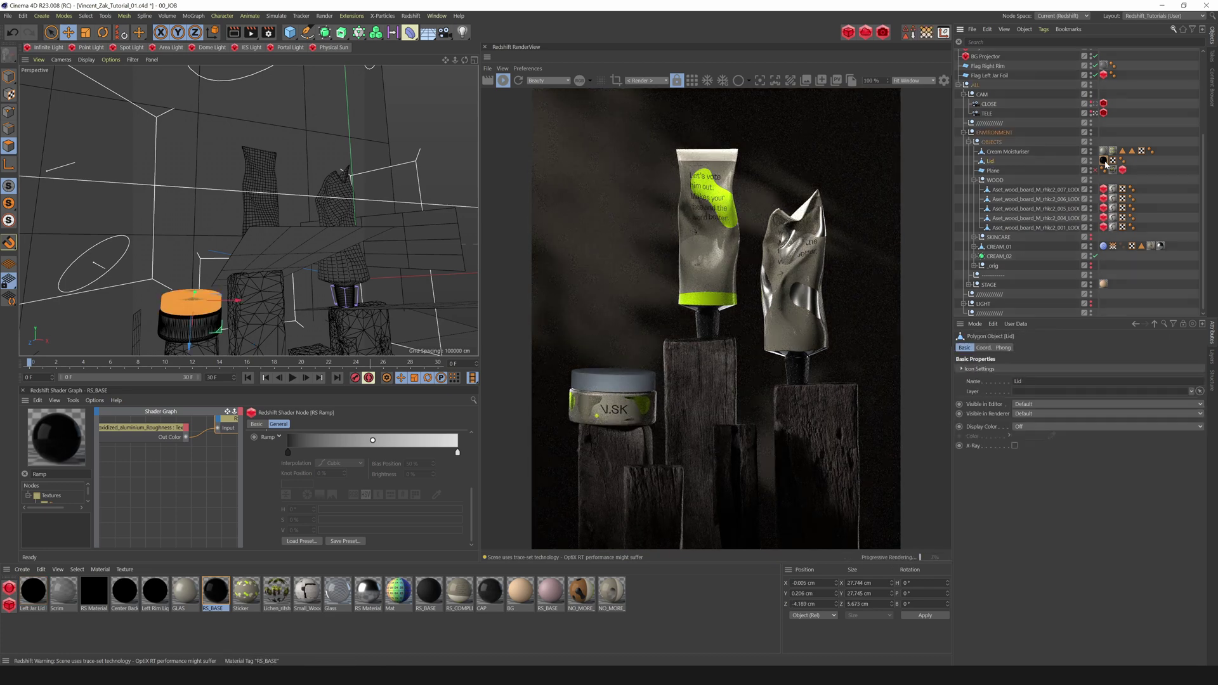
pyautogui.moveTo(1047, 380); pyautogui.dragTo(972, 387)
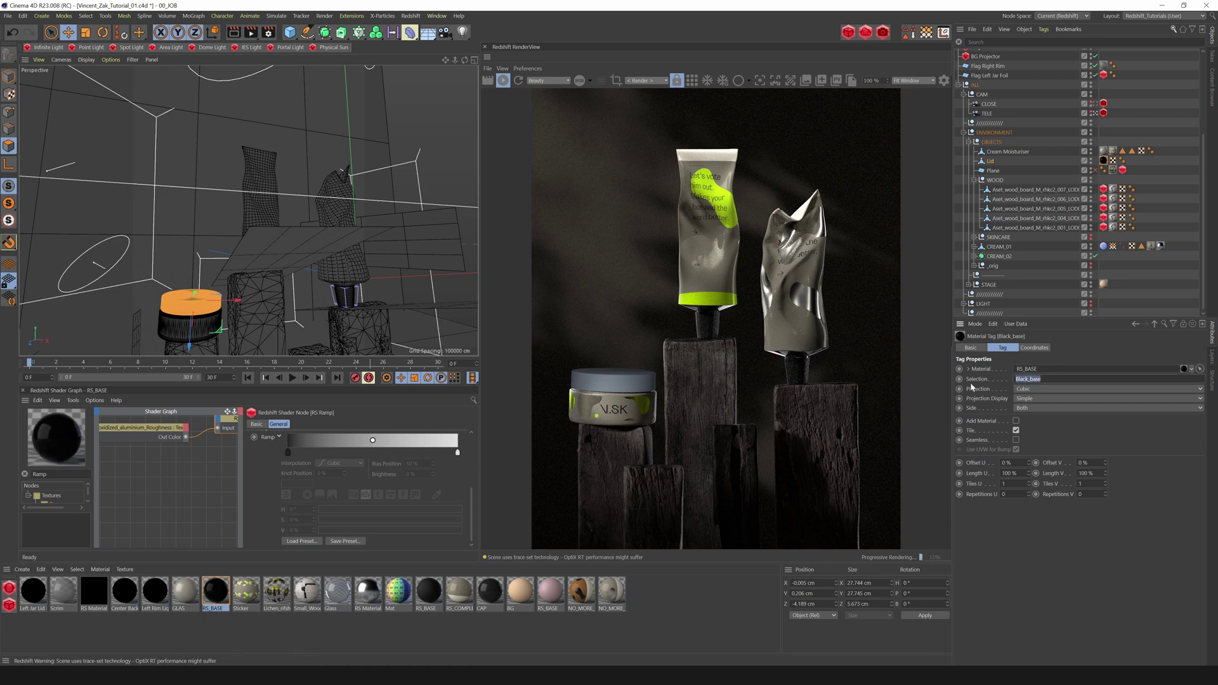
pyautogui.press('BackSpace')
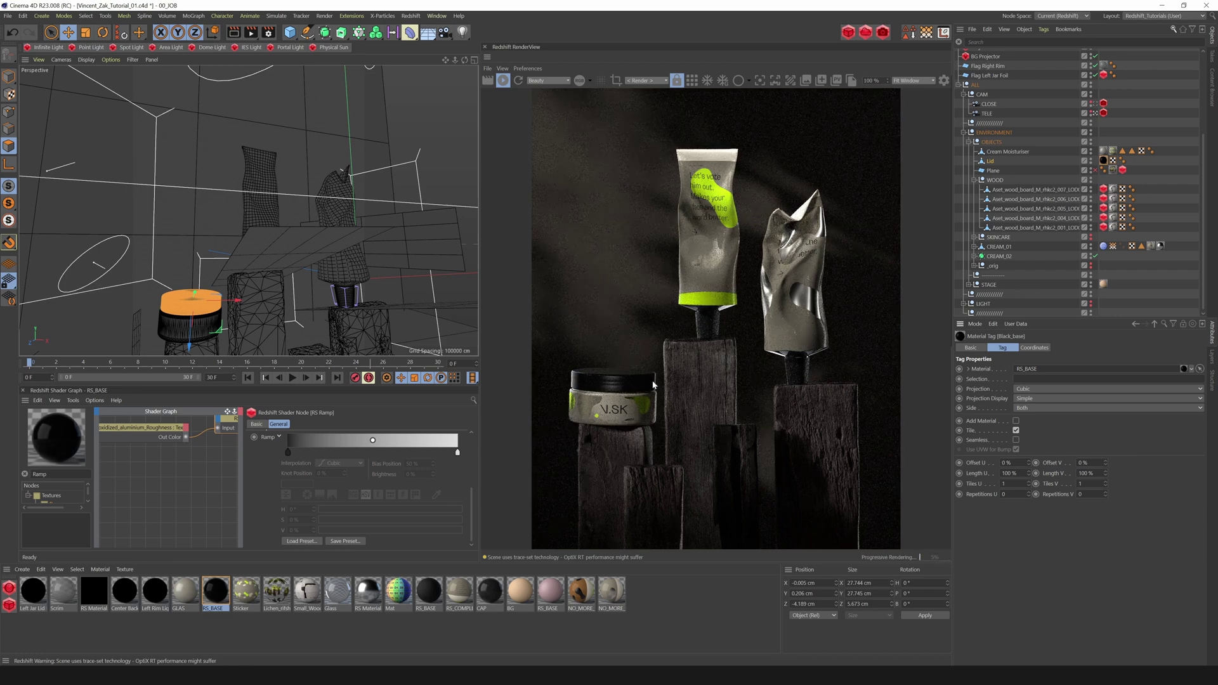
pyautogui.scroll(5, 1000, 55)
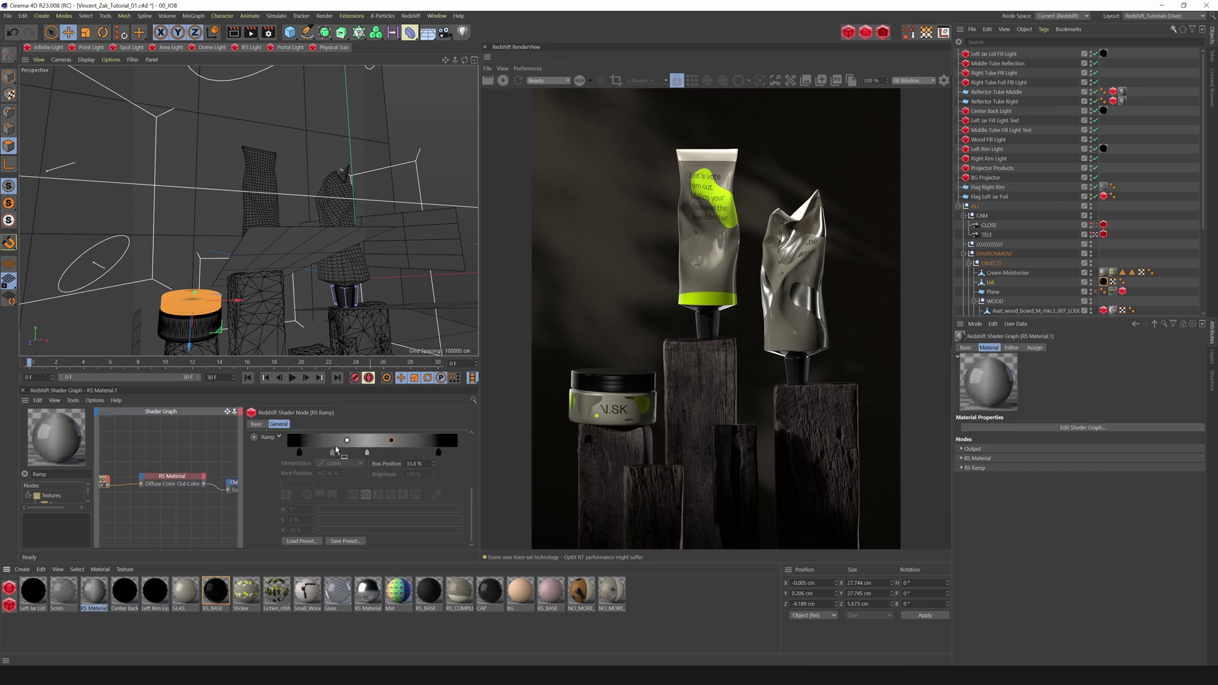
# Step: Duplicate the grey ramp reflector material and rename one of the two as Grey Bounce
pyautogui.keyDown('ctrl'); pyautogui.moveTo(97, 600); pyautogui.dragTo(109, 603); pyautogui.keyUp('ctrl')
pyautogui.click(96, 611)
pyautogui.doubleClick(96, 609)
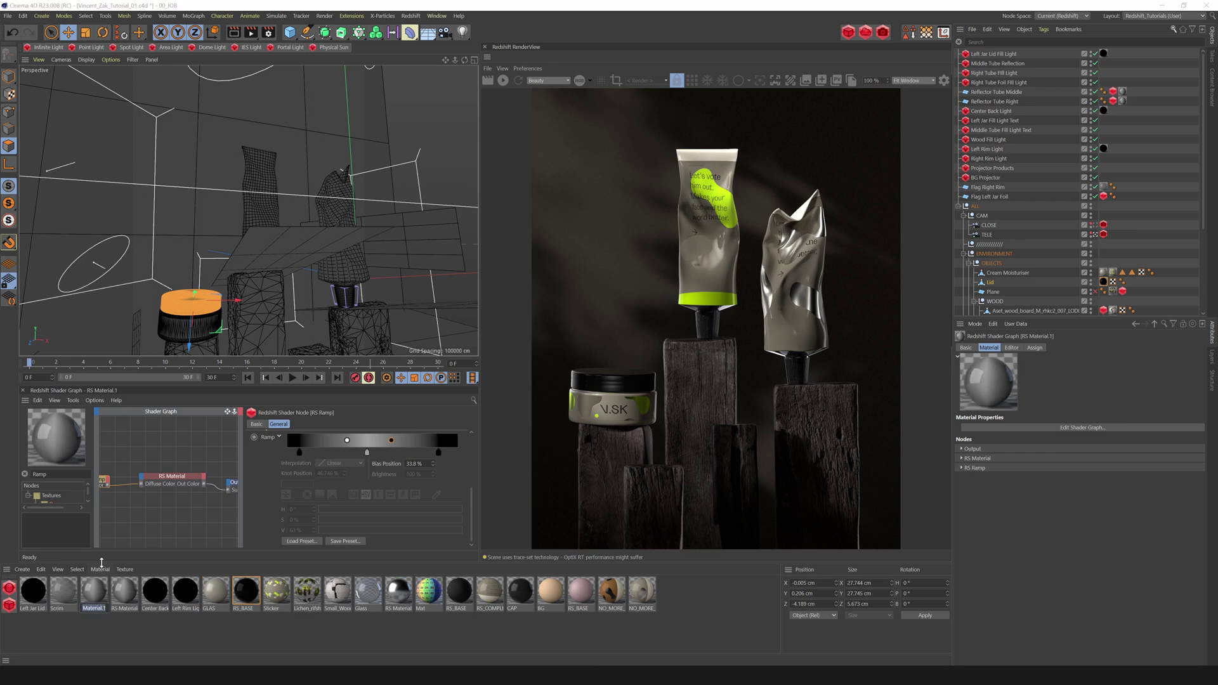
pyautogui.write('Grey Bounce')
pyautogui.press('Return')
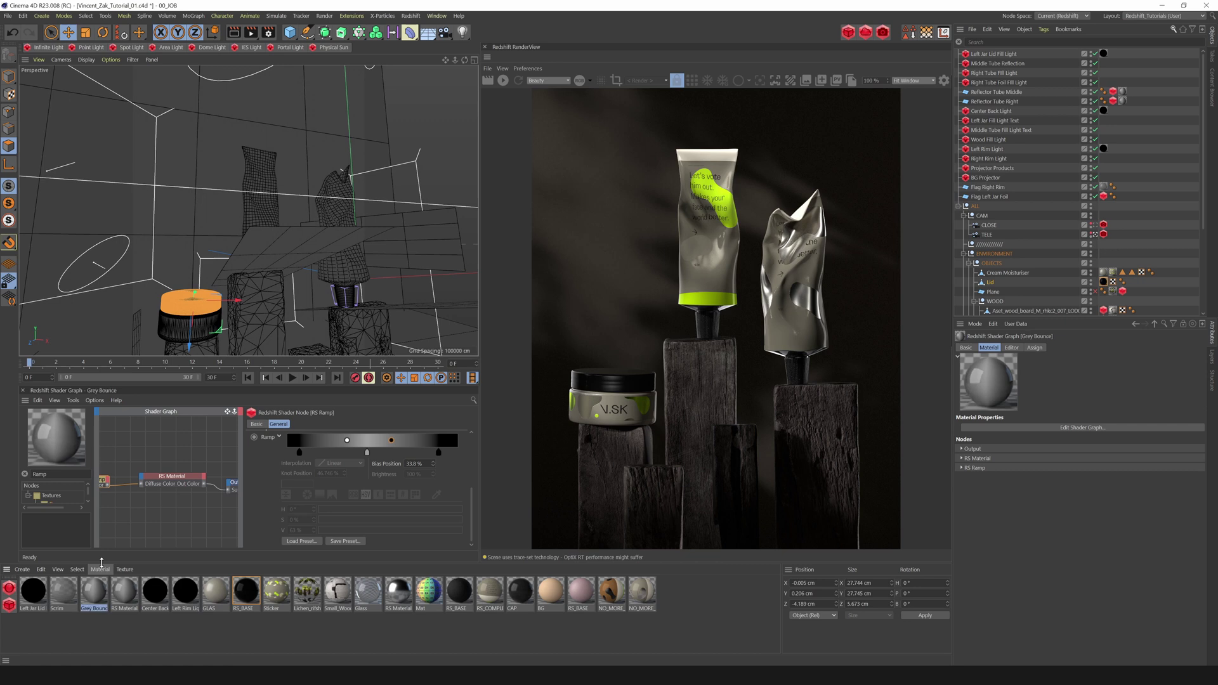
# Step: Rename the other ramp material as White Bounce and set its middle ramp knot to white with V at 100 %
pyautogui.click(124, 609)
pyautogui.doubleClick(124, 610)
pyautogui.write('W')
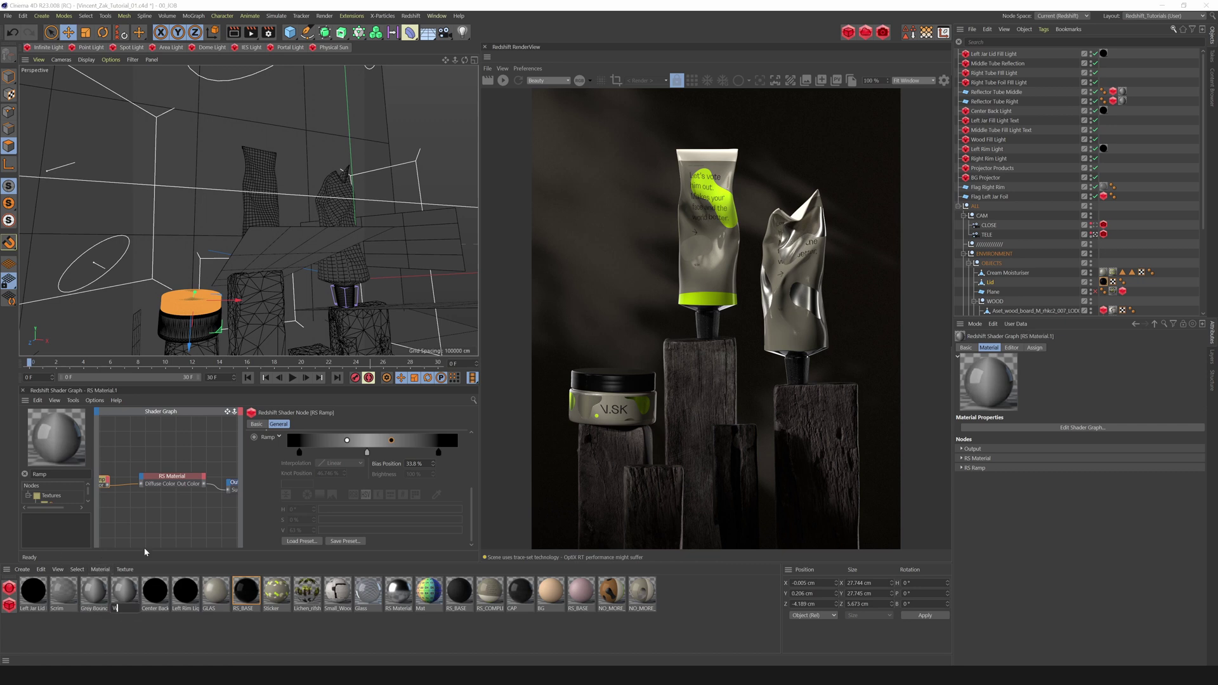
pyautogui.write('hite Bounce')
pyautogui.press('Return')
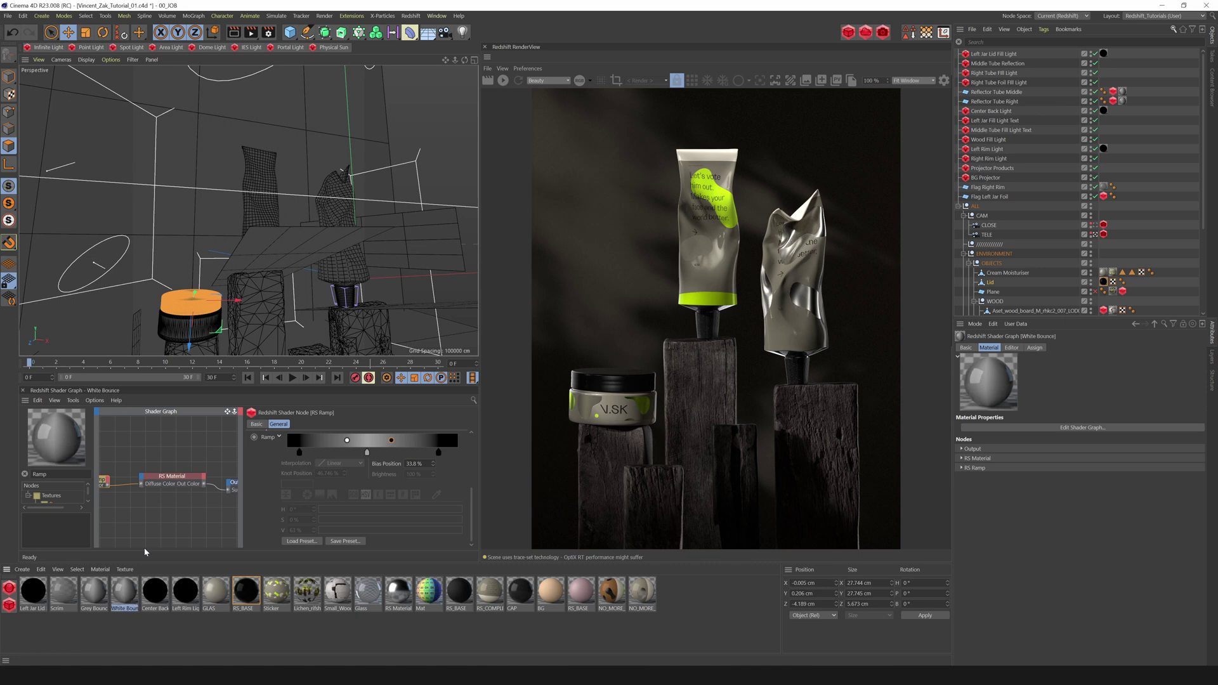
pyautogui.click(367, 453)
pyautogui.moveTo(412, 531); pyautogui.dragTo(467, 516)
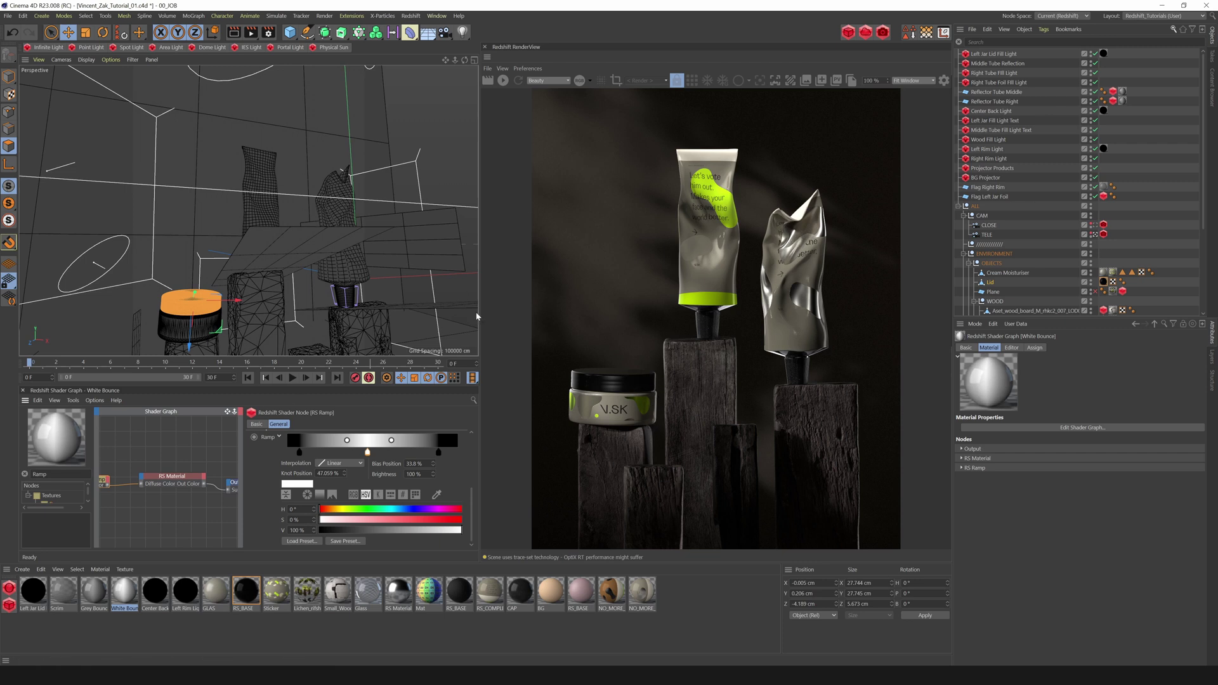
# Step: Add a Plane primitive to the scene and orient it along the X axis
pyautogui.click(1192, 254)
pyautogui.moveTo(288, 36); pyautogui.dragTo(373, 62)
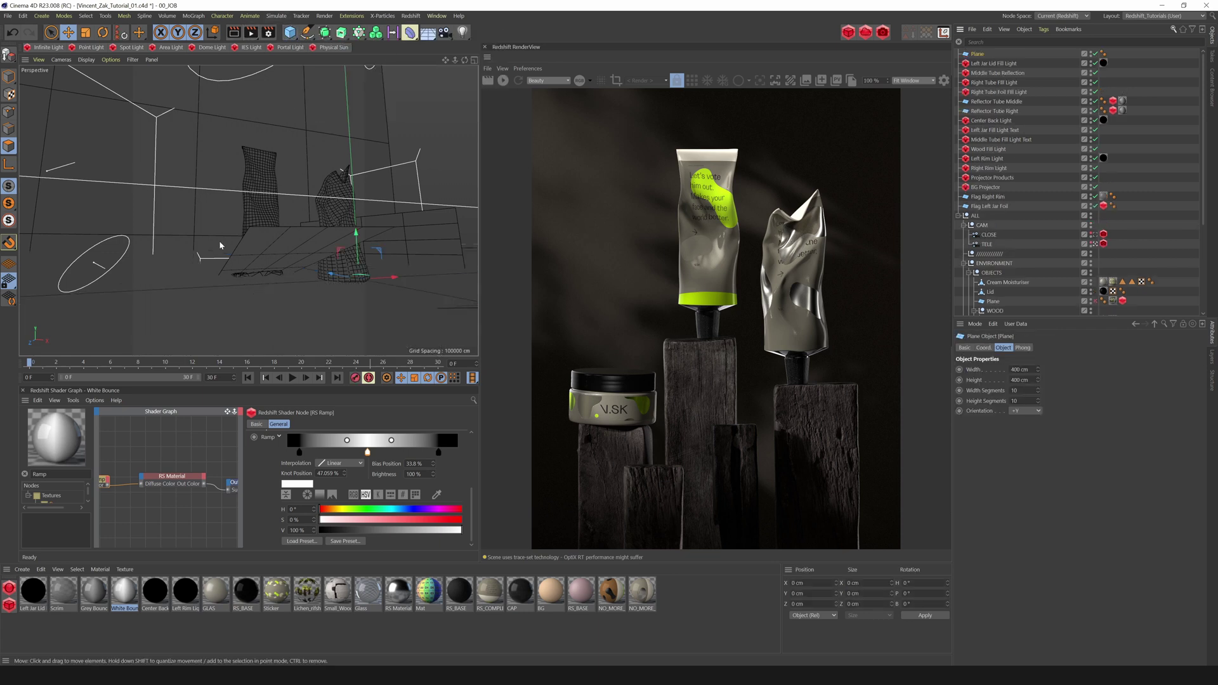
pyautogui.click(1025, 410)
pyautogui.click(1023, 425)
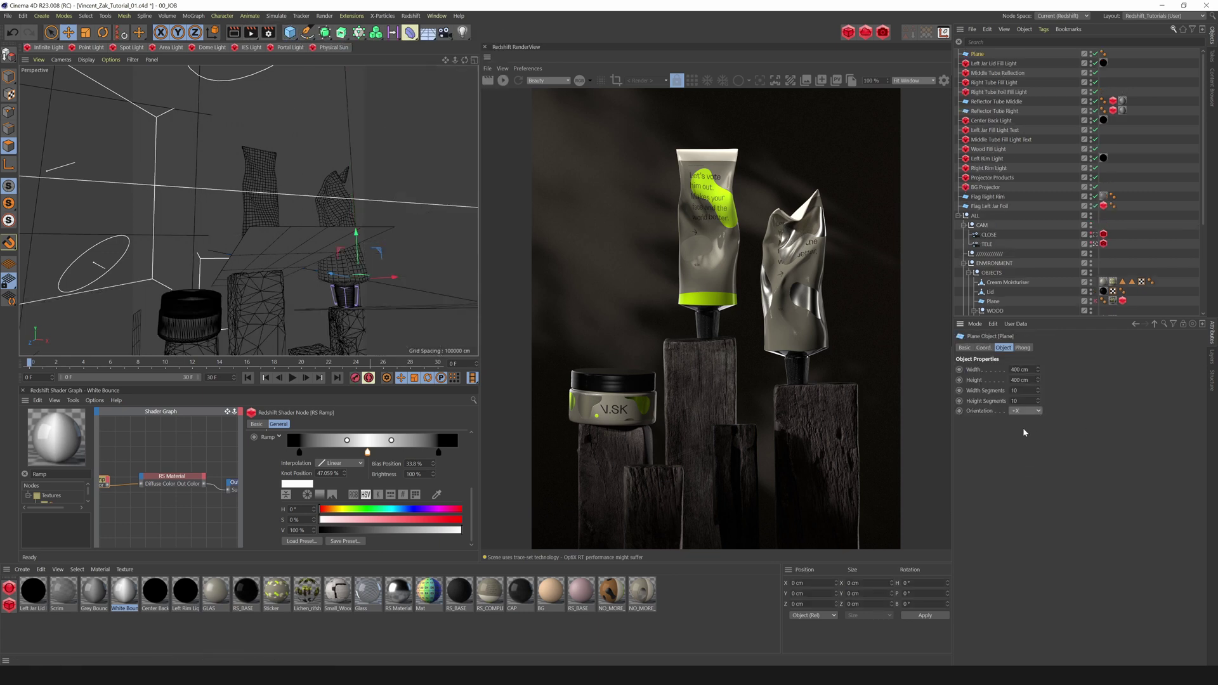
# Step: Scale the plane to about 4.2 by 2.8 cm and place it beside the jar at about X -9.8, Y -1.9, Z 6.1 cm
pyautogui.press('e')
pyautogui.moveTo(393, 282); pyautogui.dragTo(232, 261)
pyautogui.keyDown('alt'); pyautogui.moveTo(391, 204); pyautogui.dragTo(535, 121); pyautogui.keyUp('alt')
pyautogui.moveTo(248, 281); pyautogui.dragTo(216, 271)
pyautogui.press('t')
pyautogui.press('e')
pyautogui.click(9, 77)
pyautogui.moveTo(466, 60); pyautogui.dragTo(467, 63)
pyautogui.moveTo(226, 222); pyautogui.dragTo(245, 271)
pyautogui.moveTo(465, 61); pyautogui.dragTo(467, 63)
pyautogui.moveTo(221, 239); pyautogui.dragTo(248, 266)
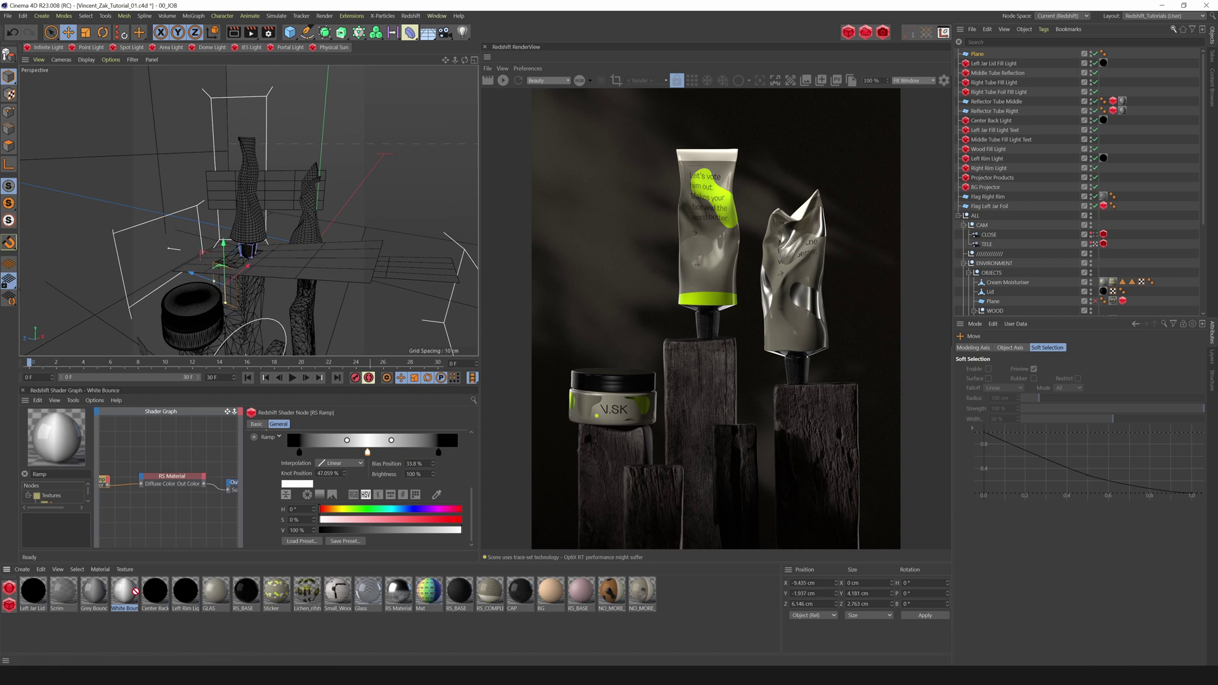
# Step: Apply the White Bounce material to the new plane
pyautogui.moveTo(978, 56); pyautogui.dragTo(978, 56)
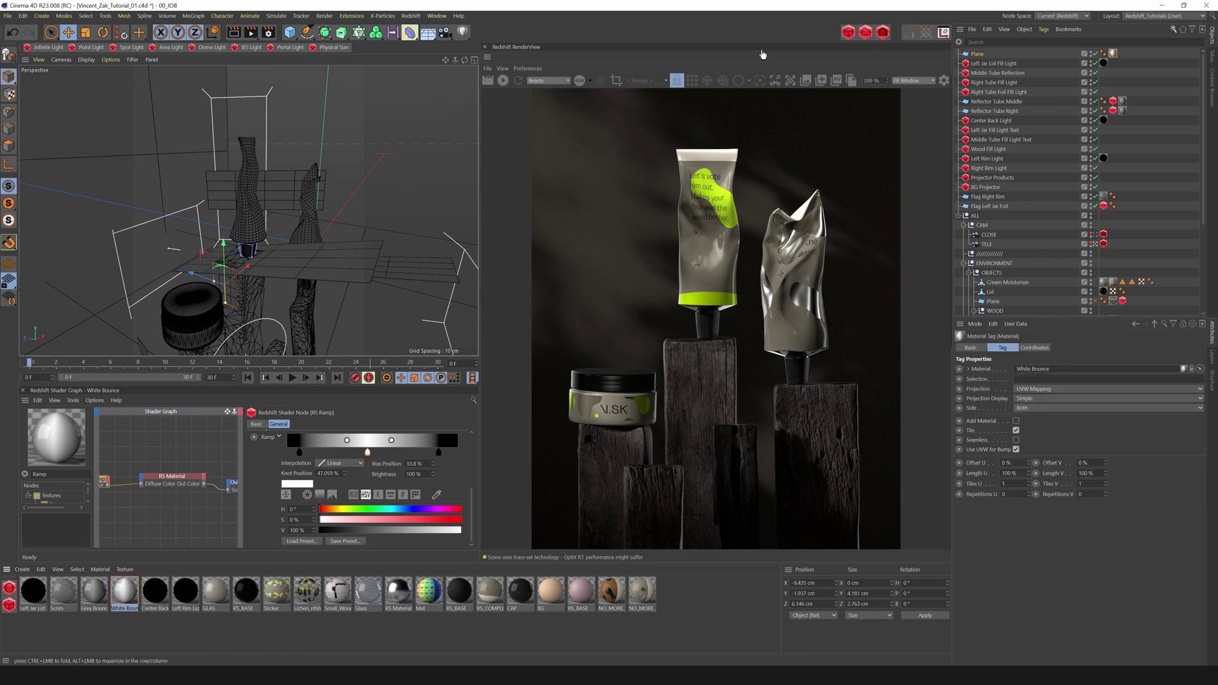
# Step: Start the live render and enlarge the bounce plane to about 4.2 by 7.2 cm at about Y -2.6, Z 4.8 cm
pyautogui.click(503, 81)
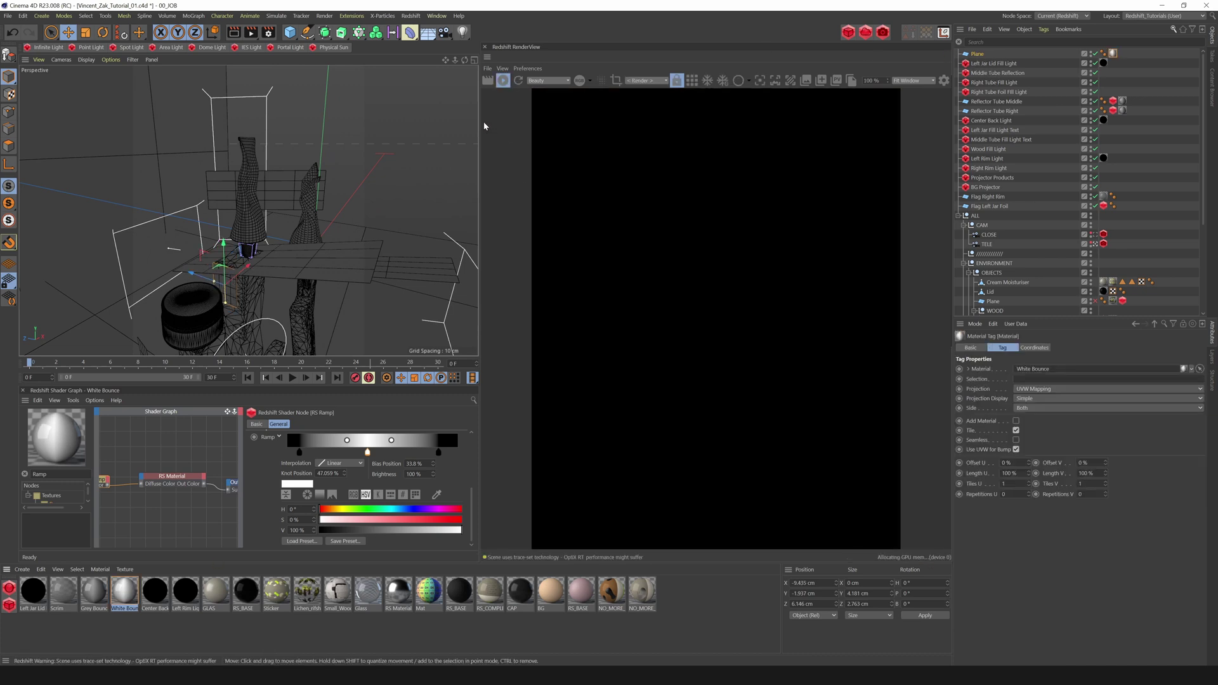
pyautogui.moveTo(224, 243); pyautogui.dragTo(202, 284)
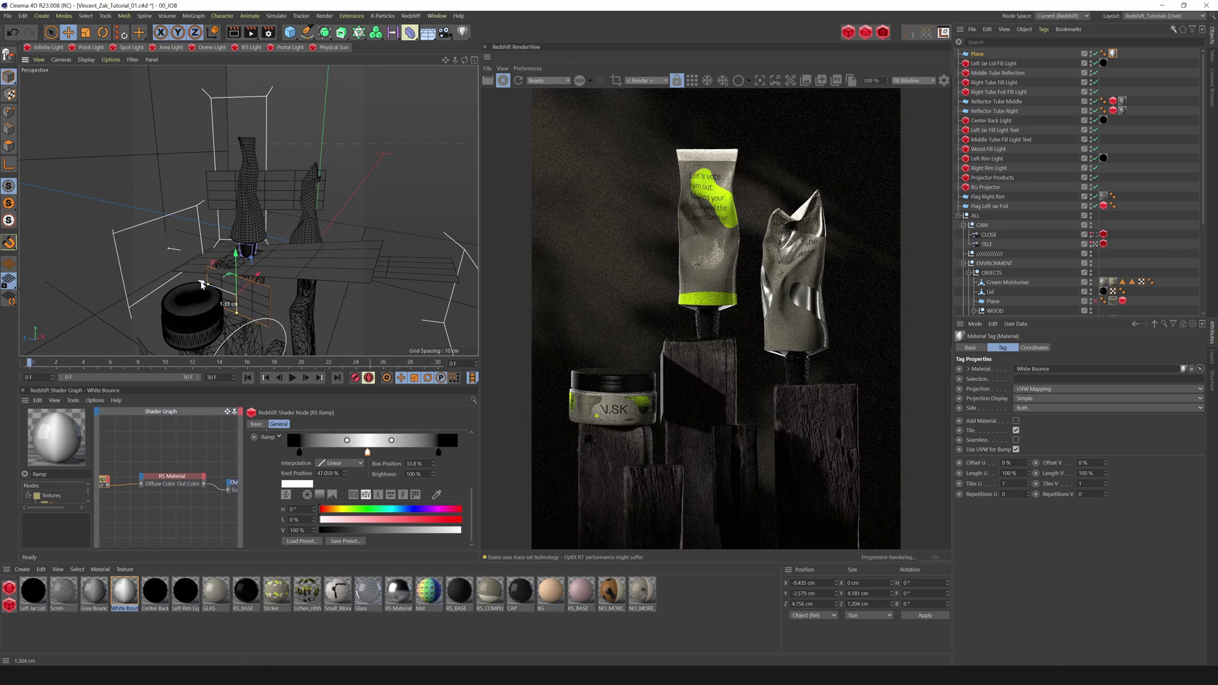
# Step: Add a Redshift Object tag to the plane and override its visibility, disabling Primary Ray Visible and Casts Shadows
pyautogui.rightClick(979, 56)
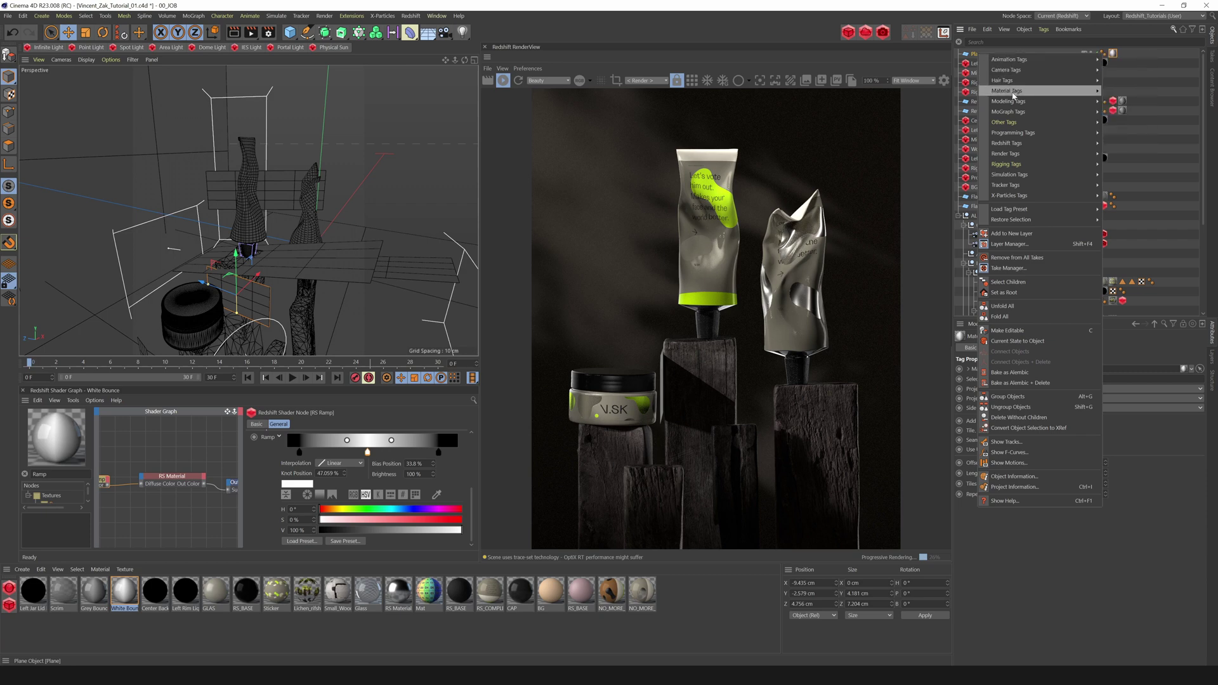
pyautogui.moveTo(1020, 167)
pyautogui.moveTo(1028, 143)
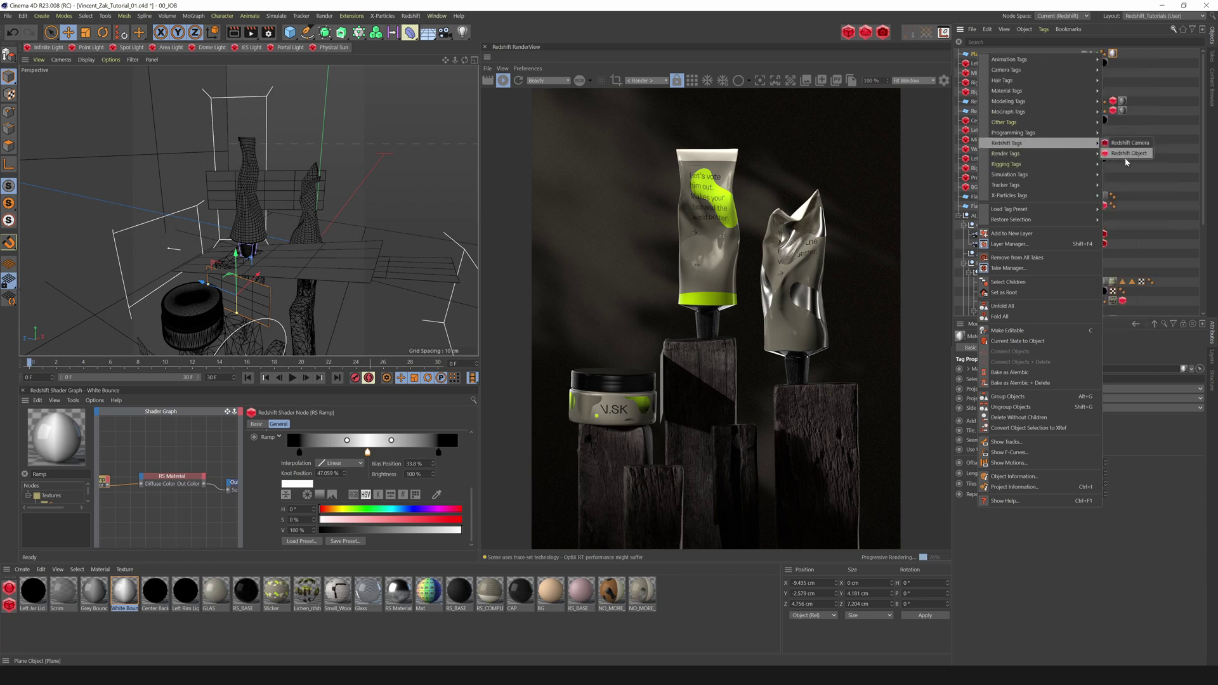
pyautogui.click(1124, 154)
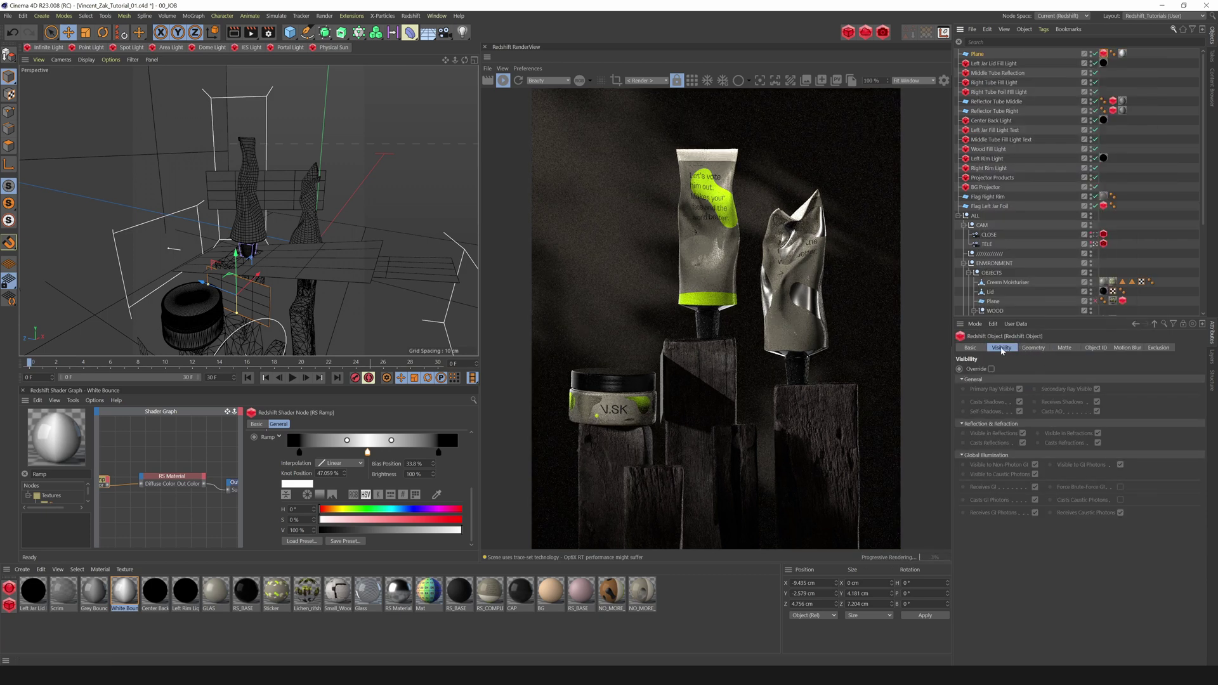
pyautogui.click(991, 368)
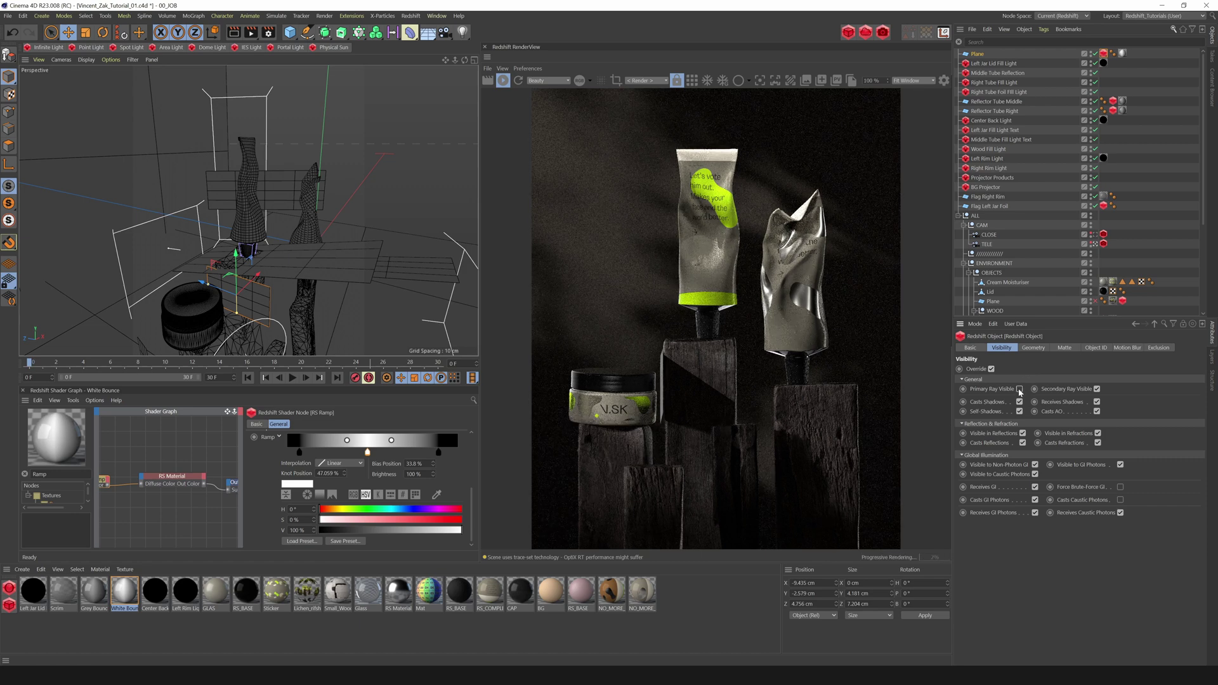
pyautogui.click(1019, 401)
# Step: Resize the plane beside the jar to about 3.6 by 1.9 cm and shift it to about Z 4.8 cm
pyautogui.moveTo(236, 313); pyautogui.dragTo(247, 349)
pyautogui.moveTo(206, 284); pyautogui.dragTo(230, 294)
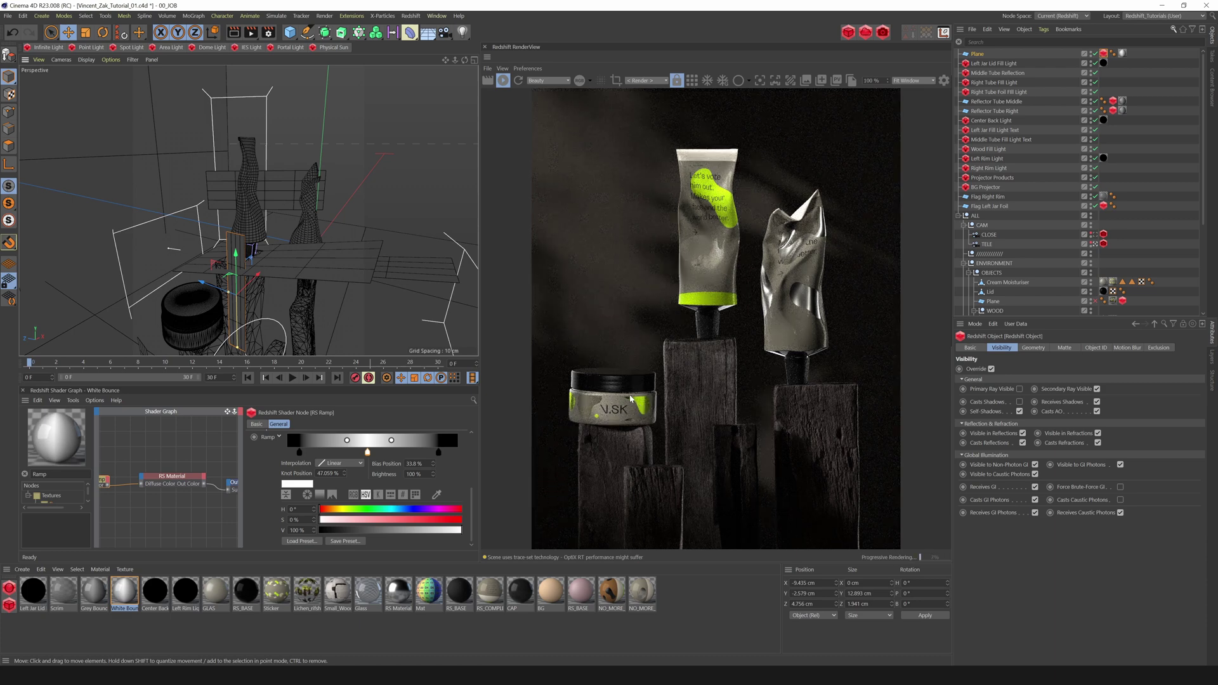
pyautogui.moveTo(202, 284); pyautogui.dragTo(201, 283)
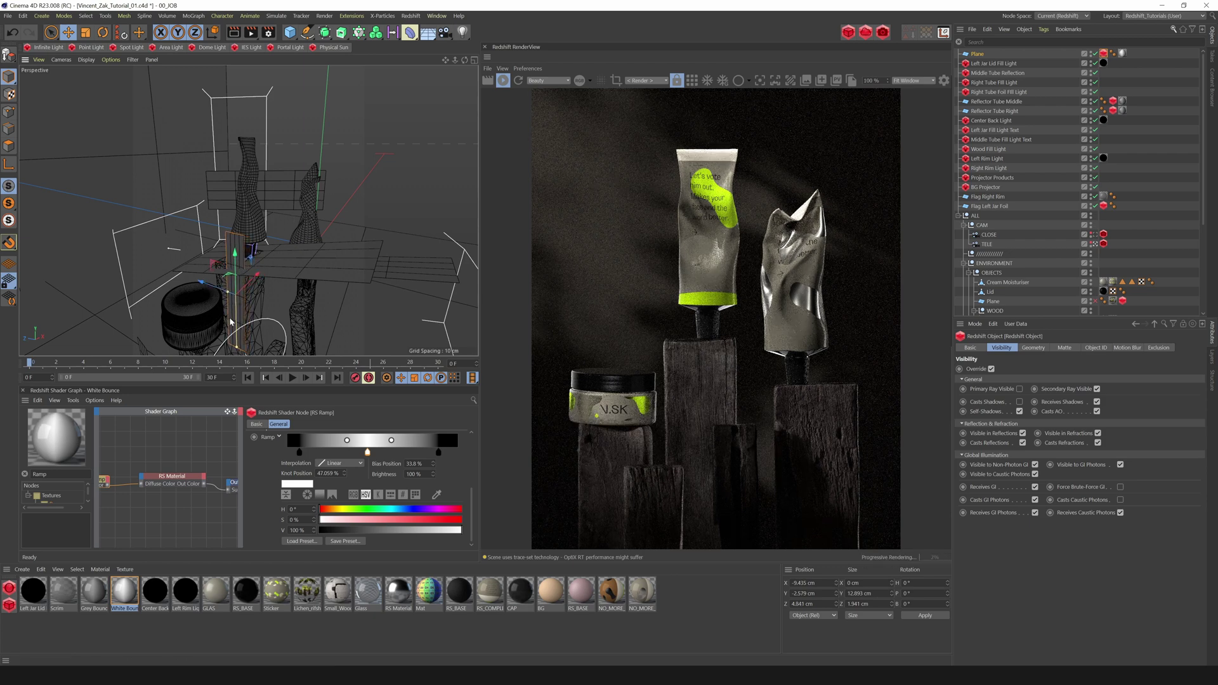
pyautogui.moveTo(238, 347); pyautogui.dragTo(237, 311)
# Step: With the plane visible in a Perspective_2 render, rotate its pitch to 90° and lengthen it to about 5.1 cm
pyautogui.click(651, 81)
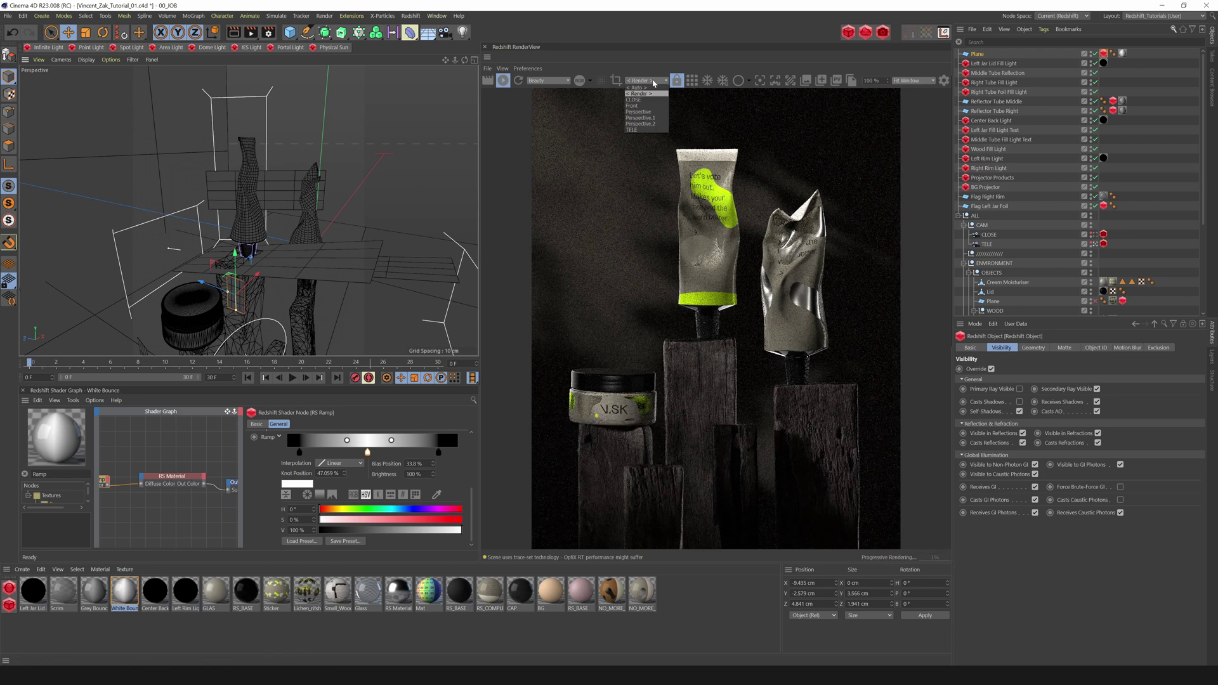
pyautogui.click(641, 124)
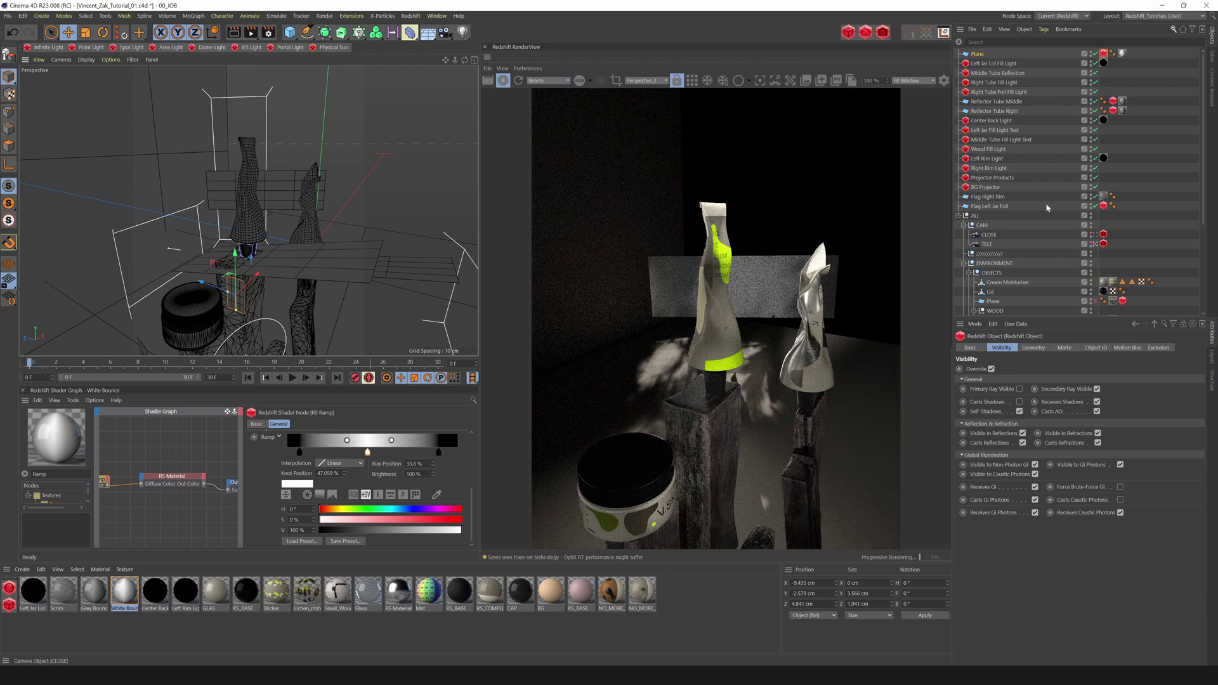
pyautogui.click(1020, 389)
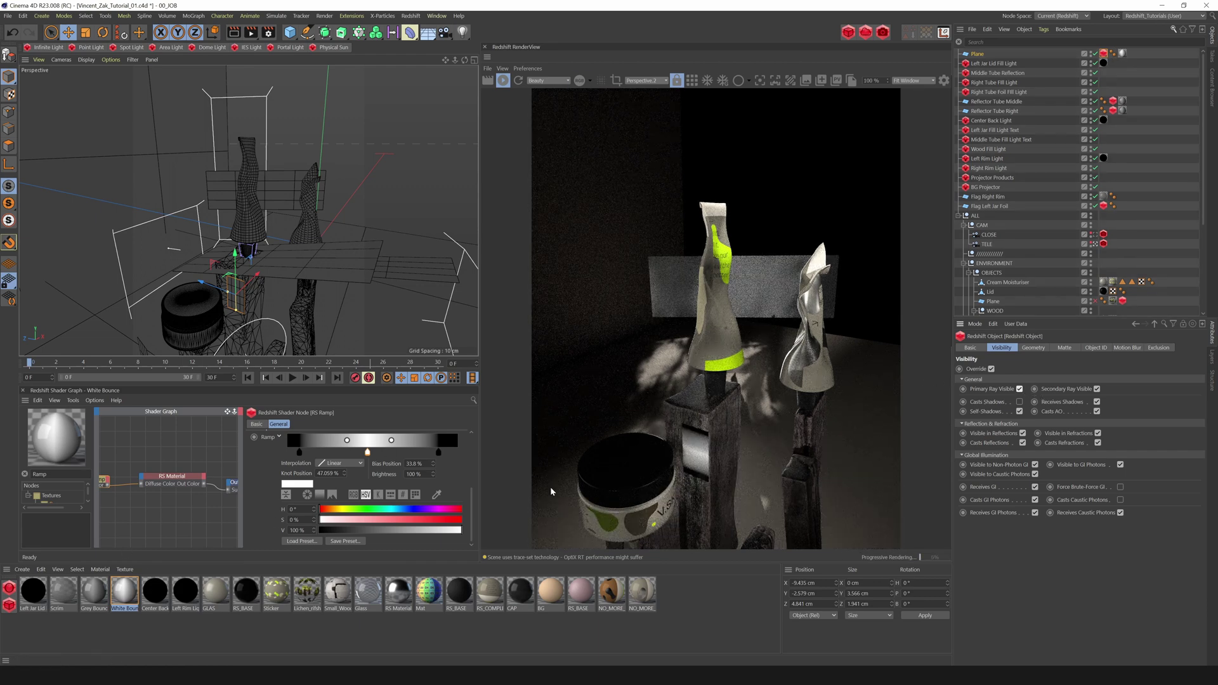
pyautogui.press('r')
pyautogui.keyDown('shift'); pyautogui.moveTo(246, 277); pyautogui.dragTo(260, 314); pyautogui.keyUp('shift')
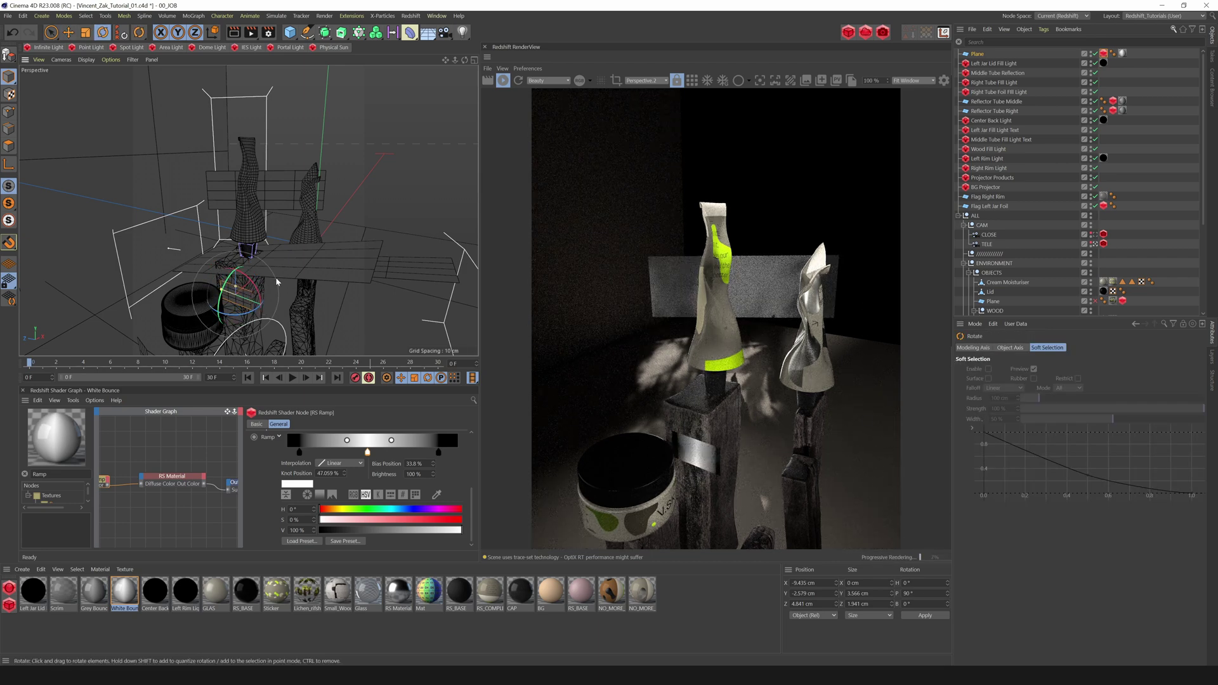
pyautogui.moveTo(236, 287); pyautogui.dragTo(236, 272)
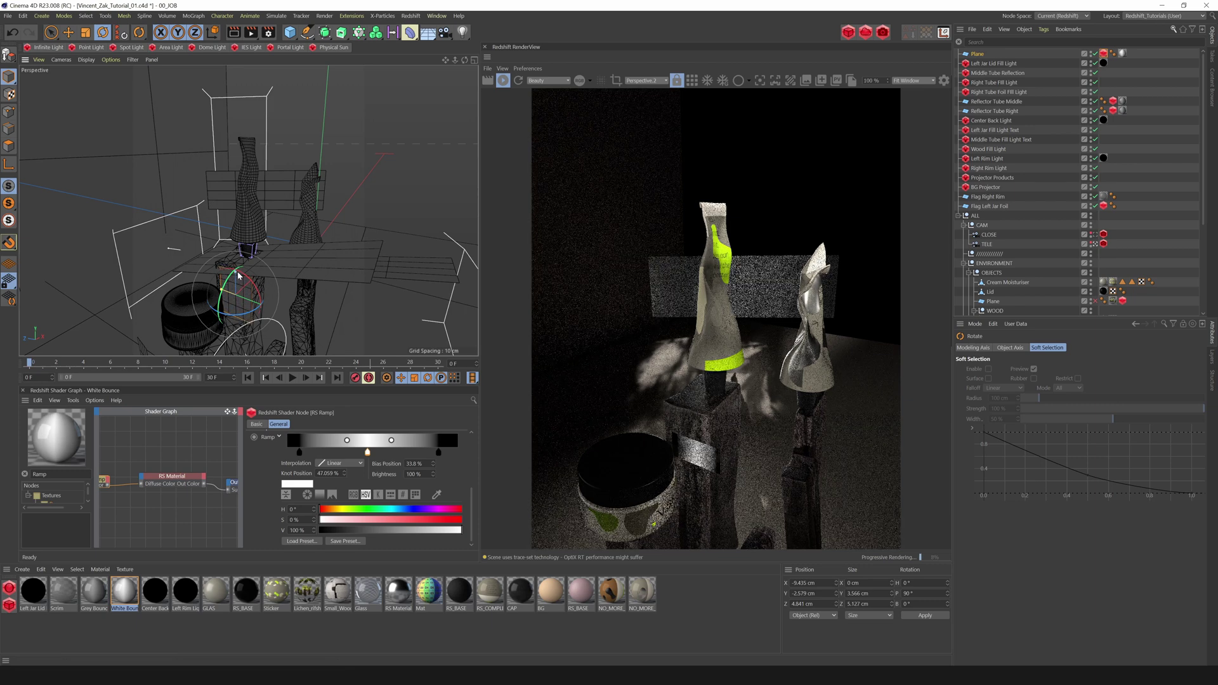
# Step: Switch the render back to the TELE camera and hide the plane from primary rays
pyautogui.click(645, 80)
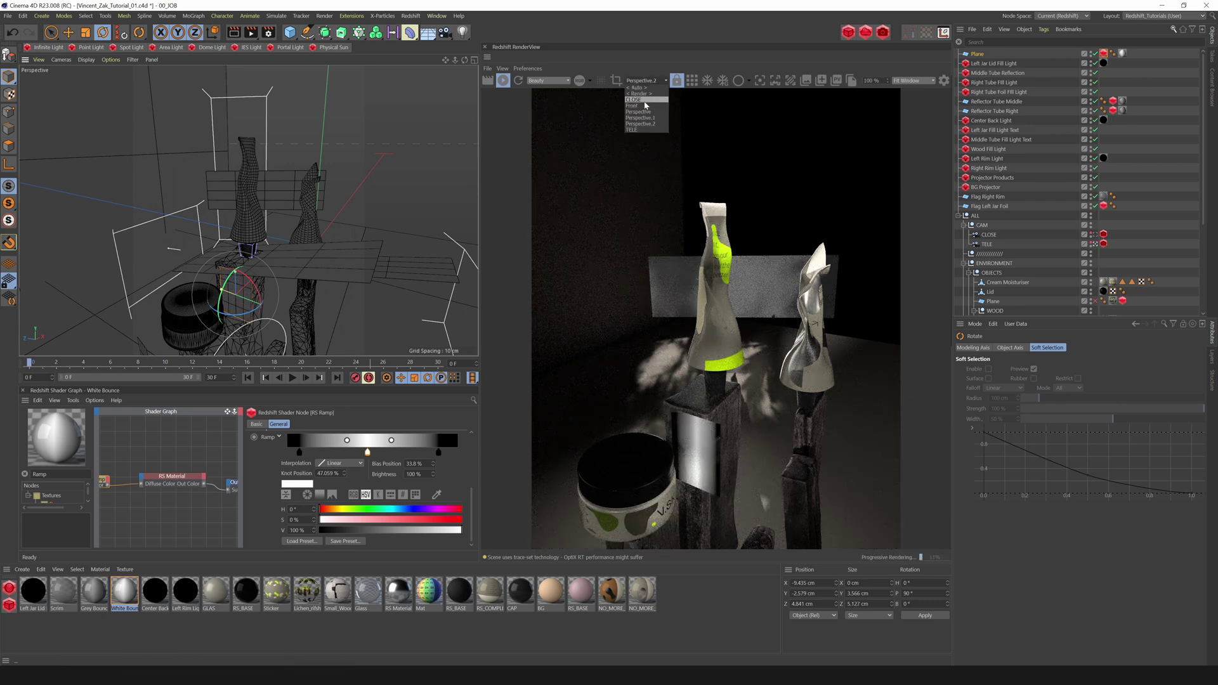
pyautogui.click(646, 128)
pyautogui.click(1104, 54)
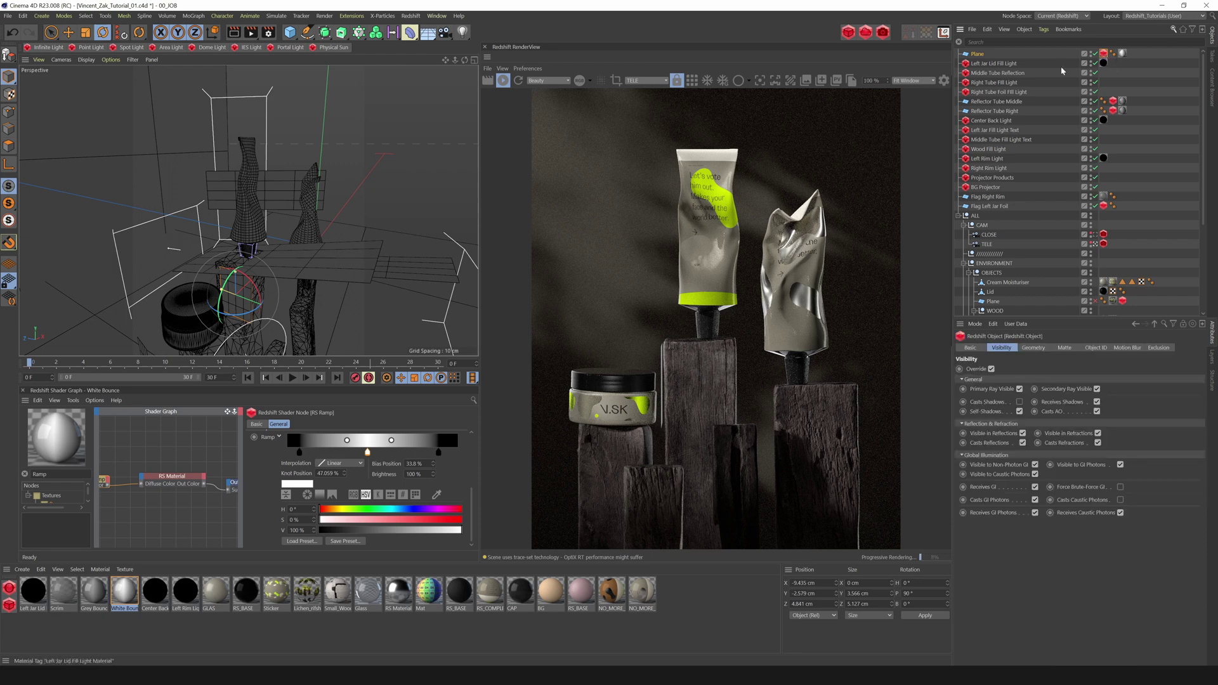
pyautogui.click(1019, 389)
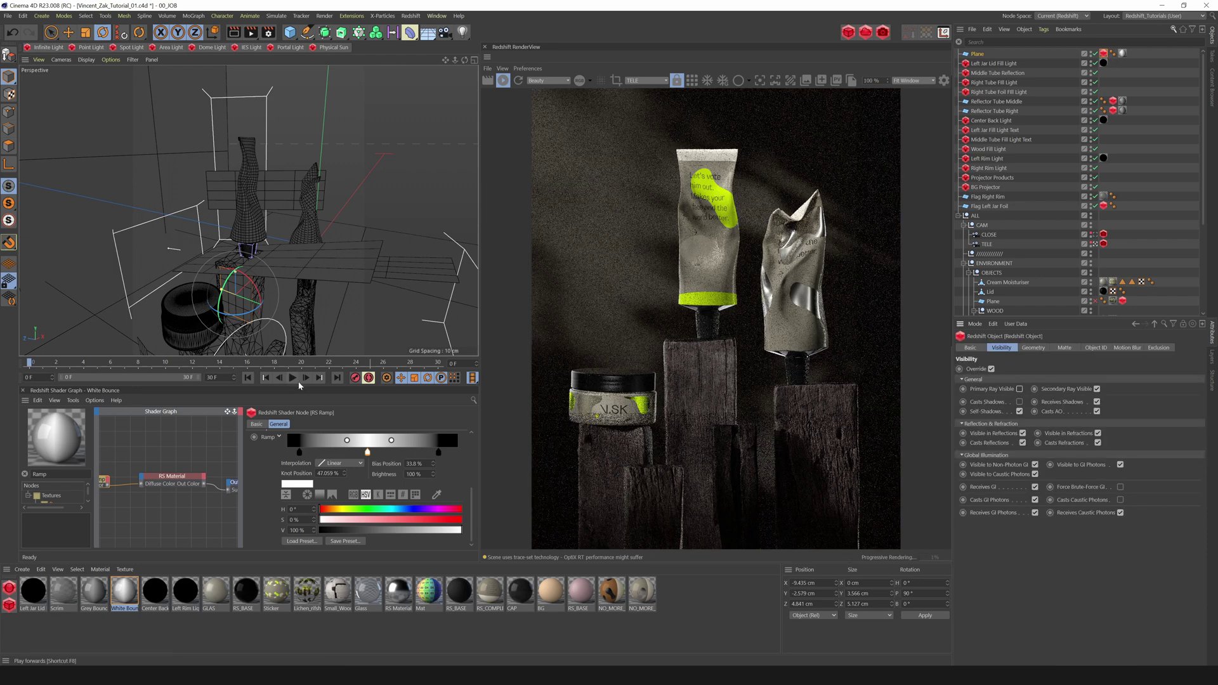
# Step: Narrow the plane to about 1.8 cm and nudge it to about Z 5 cm
pyautogui.moveTo(223, 290); pyautogui.dragTo(228, 293)
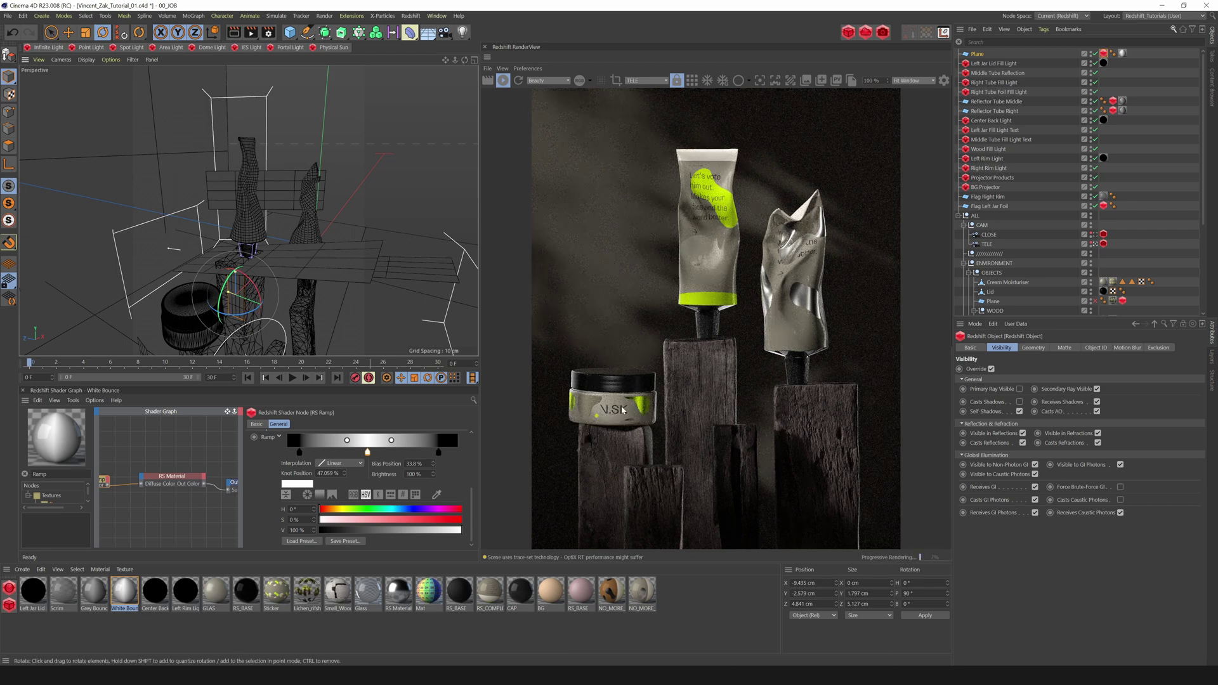
pyautogui.press('e')
pyautogui.moveTo(274, 310); pyautogui.dragTo(272, 308)
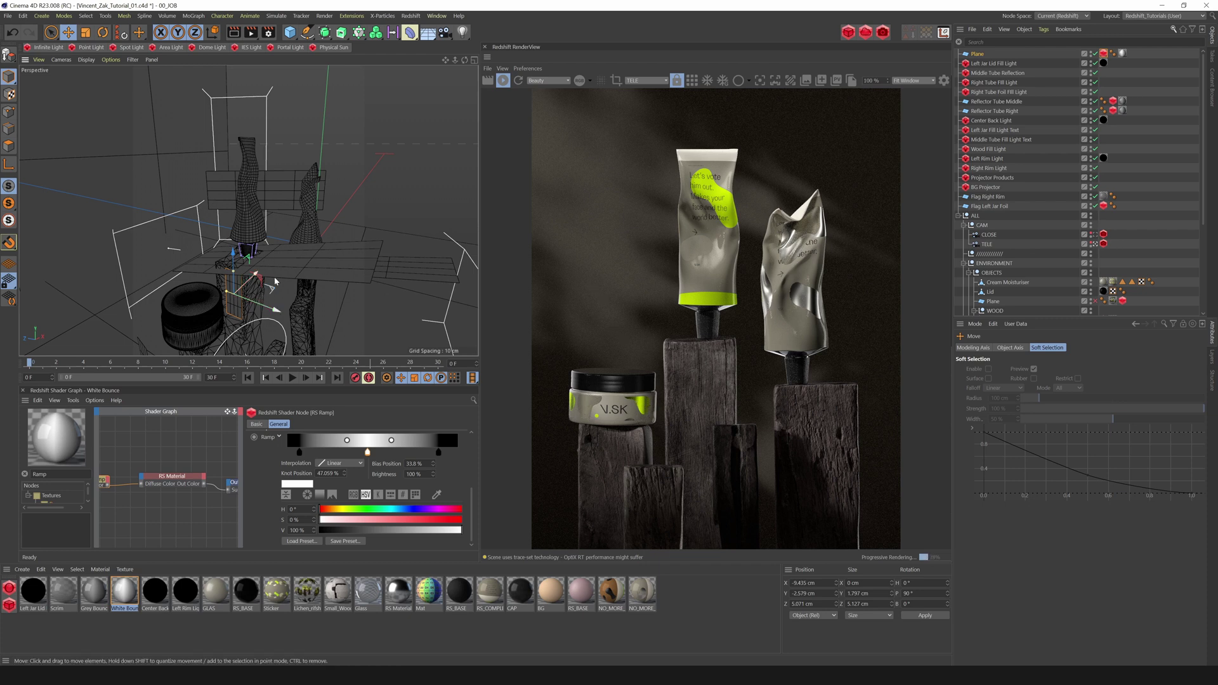
# Step: Duplicate the plane to the jar's other side at about X -15.5, Z 5.1 cm and resize the copy to about 1.6 by 10.7 cm
pyautogui.moveTo(251, 285); pyautogui.dragTo(140, 311)
pyautogui.moveTo(208, 287); pyautogui.dragTo(224, 290)
pyautogui.moveTo(159, 310); pyautogui.dragTo(172, 242)
pyautogui.keyDown('alt'); pyautogui.moveTo(277, 210); pyautogui.dragTo(350, 226); pyautogui.keyUp('alt')
pyautogui.moveTo(237, 325); pyautogui.dragTo(224, 355)
pyautogui.keyDown('alt'); pyautogui.moveTo(397, 238); pyautogui.dragTo(348, 41); pyautogui.keyUp('alt')
pyautogui.moveTo(180, 293); pyautogui.dragTo(181, 292)
# Step: Widen the White Bounce ramp's bright band by spreading its bias handles and outer knots, with the first black knot at 1.961 %
pyautogui.moveTo(347, 441); pyautogui.dragTo(342, 441)
pyautogui.moveTo(391, 441); pyautogui.dragTo(446, 453)
pyautogui.moveTo(299, 452); pyautogui.dragTo(291, 453)
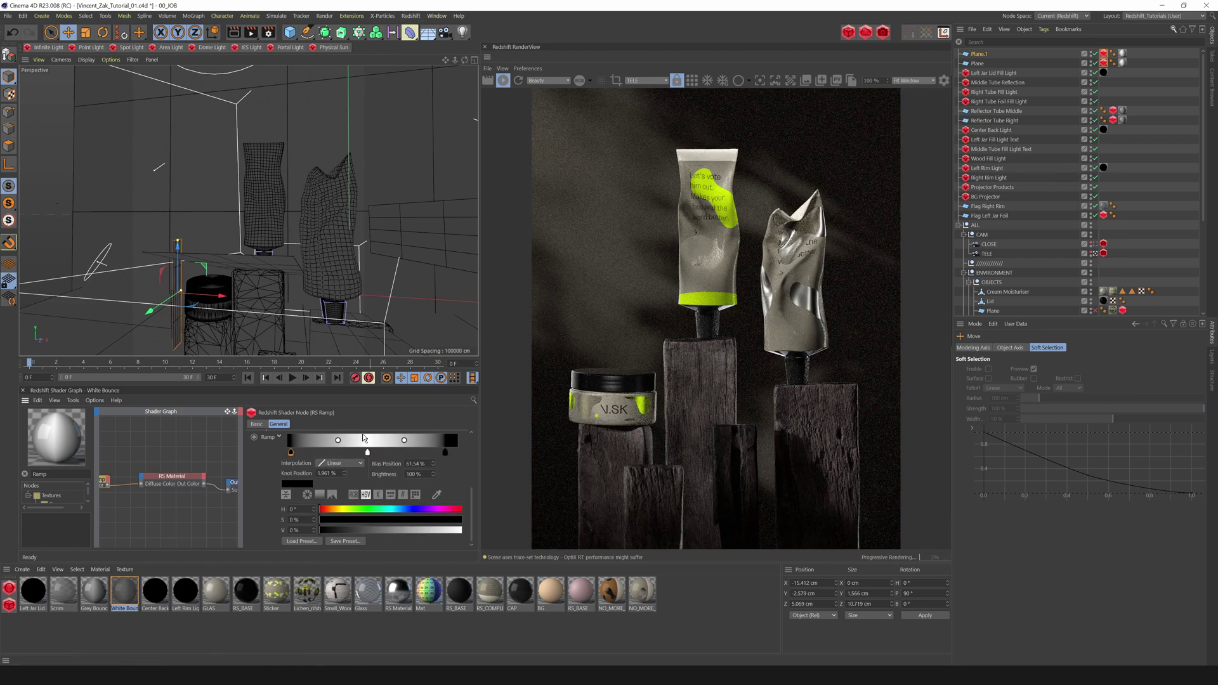
# Step: Narrow the original plane to about 1.1 cm and shift it to about Z 5.4 cm
pyautogui.moveTo(466, 60); pyautogui.dragTo(280, 232)
pyautogui.click(231, 311)
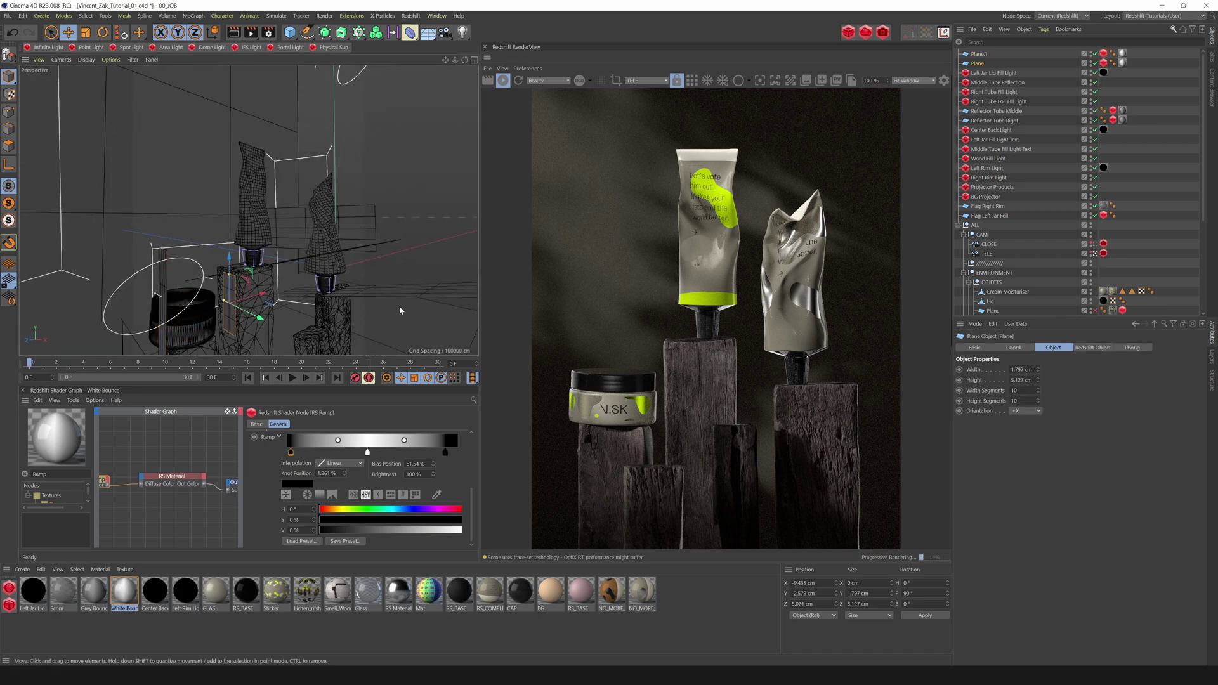
pyautogui.moveTo(226, 302); pyautogui.dragTo(254, 314)
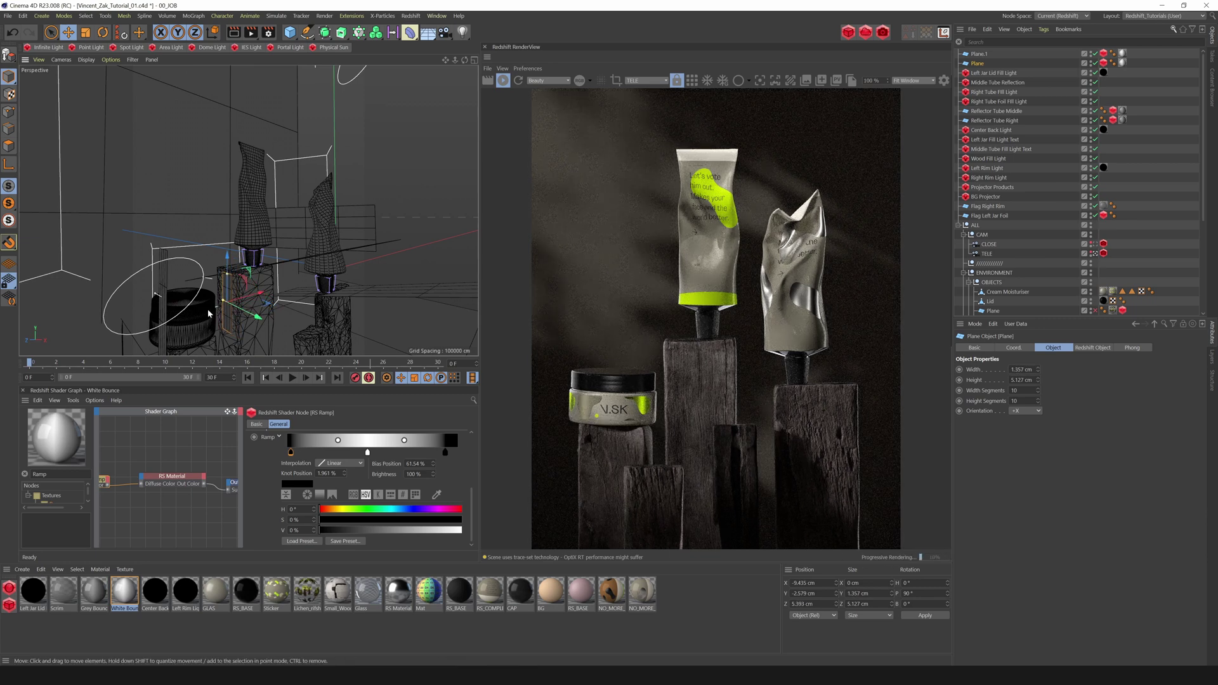
pyautogui.moveTo(222, 301); pyautogui.dragTo(224, 302)
# Step: Rename the original plane as Reflector Left Green Foil
pyautogui.doubleClick(979, 64)
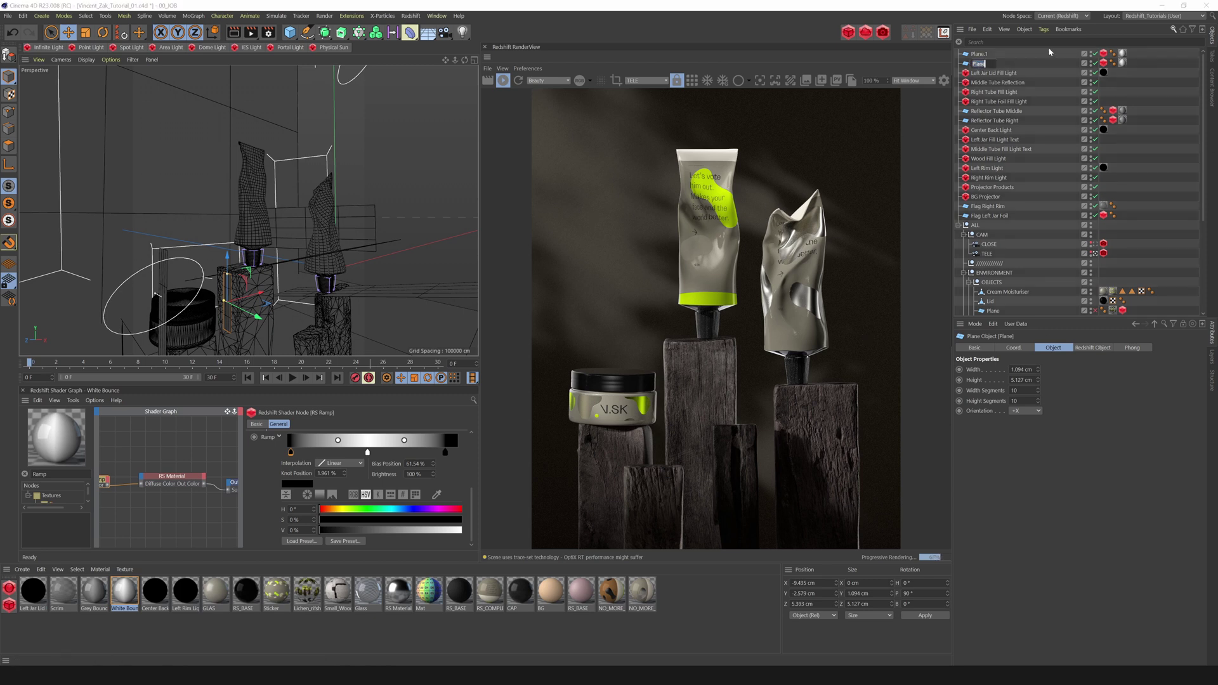
pyautogui.write('Reflo')
pyautogui.write('ctor Left Green Foil')
pyautogui.press('Return')
# Step: Rename the duplicated plane as Reflector Left SilverFoil and toggle it off and on to compare its effect
pyautogui.doubleClick(981, 57)
pyautogui.write('Reflector Left SilverFoil')
pyautogui.press('Return')
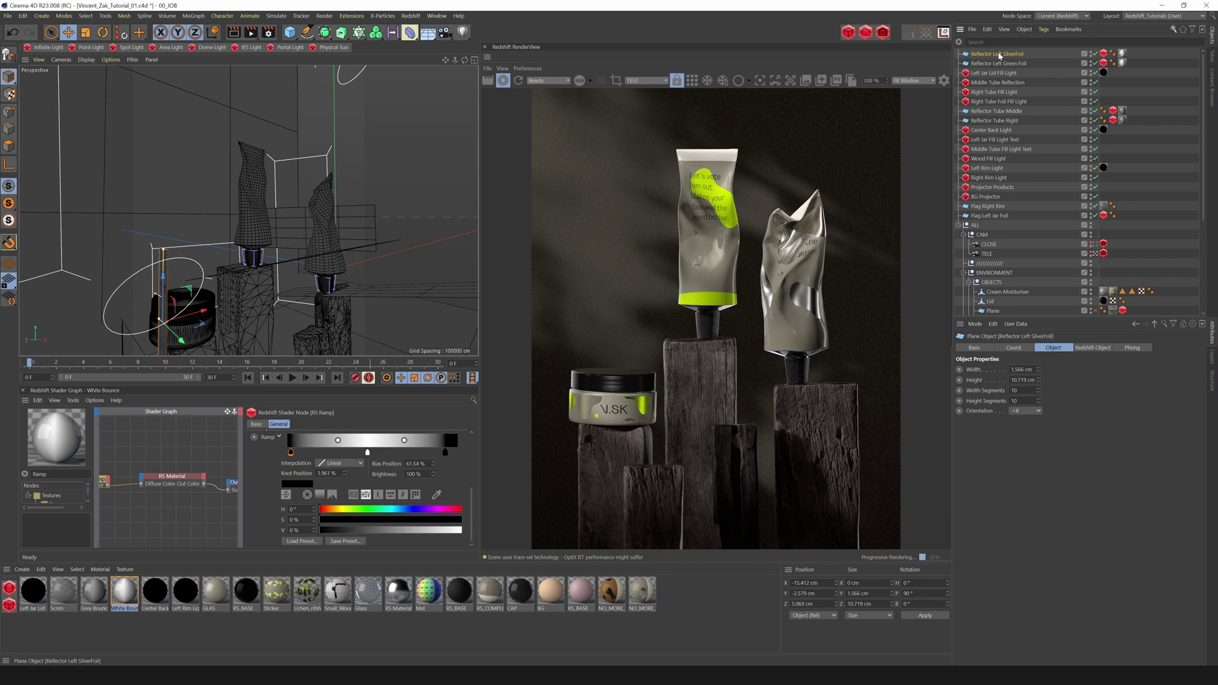
pyautogui.click(1095, 54)
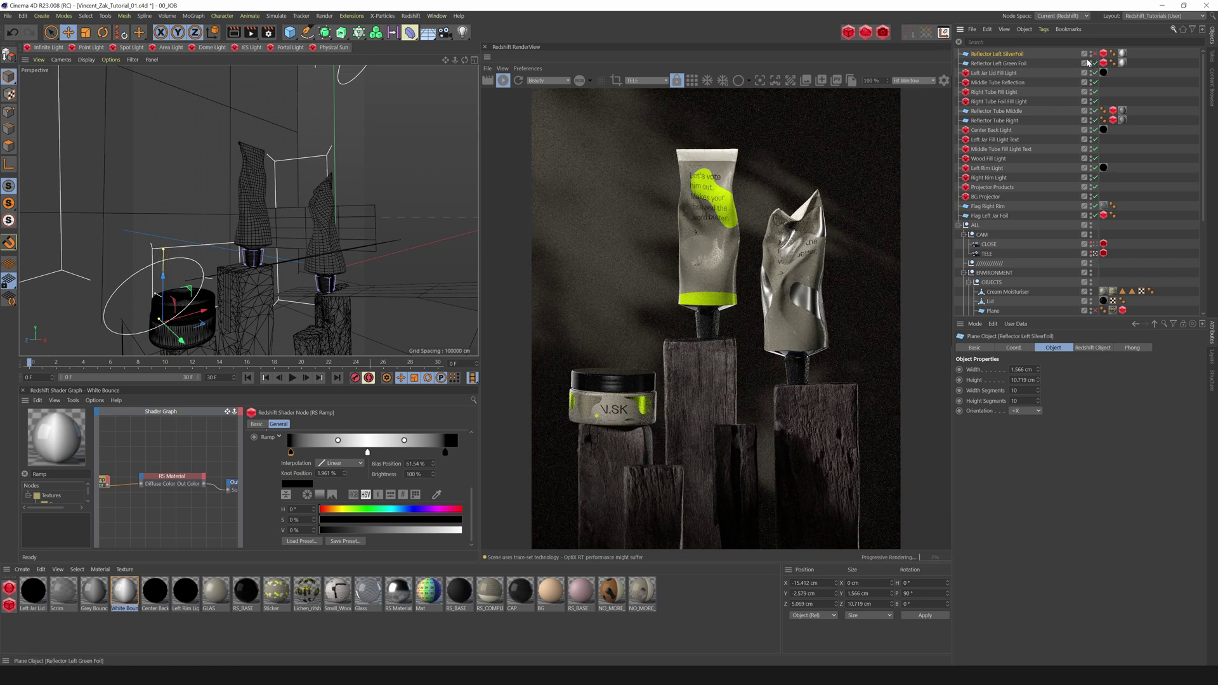
pyautogui.click(1095, 54)
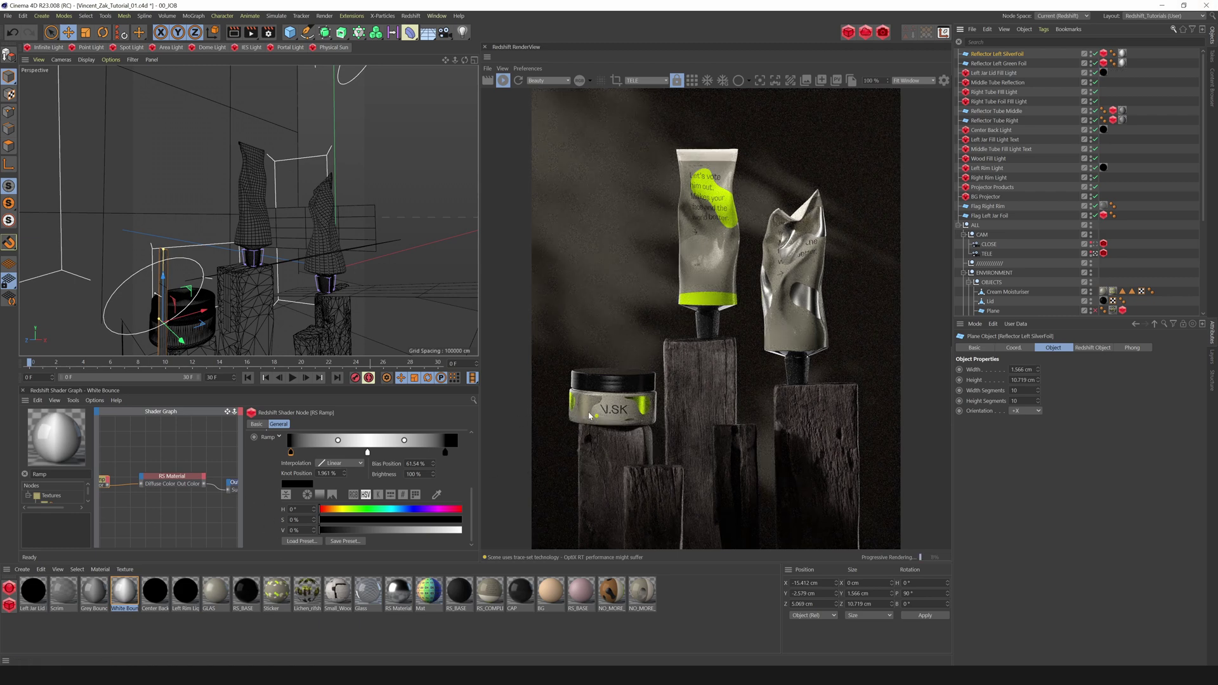
# Step: Duplicate the White Bounce material and rename the copy as Bright Bounce
pyautogui.click(133, 605)
pyautogui.keyDown('ctrl'); pyautogui.moveTo(134, 601); pyautogui.dragTo(148, 602); pyautogui.keyUp('ctrl')
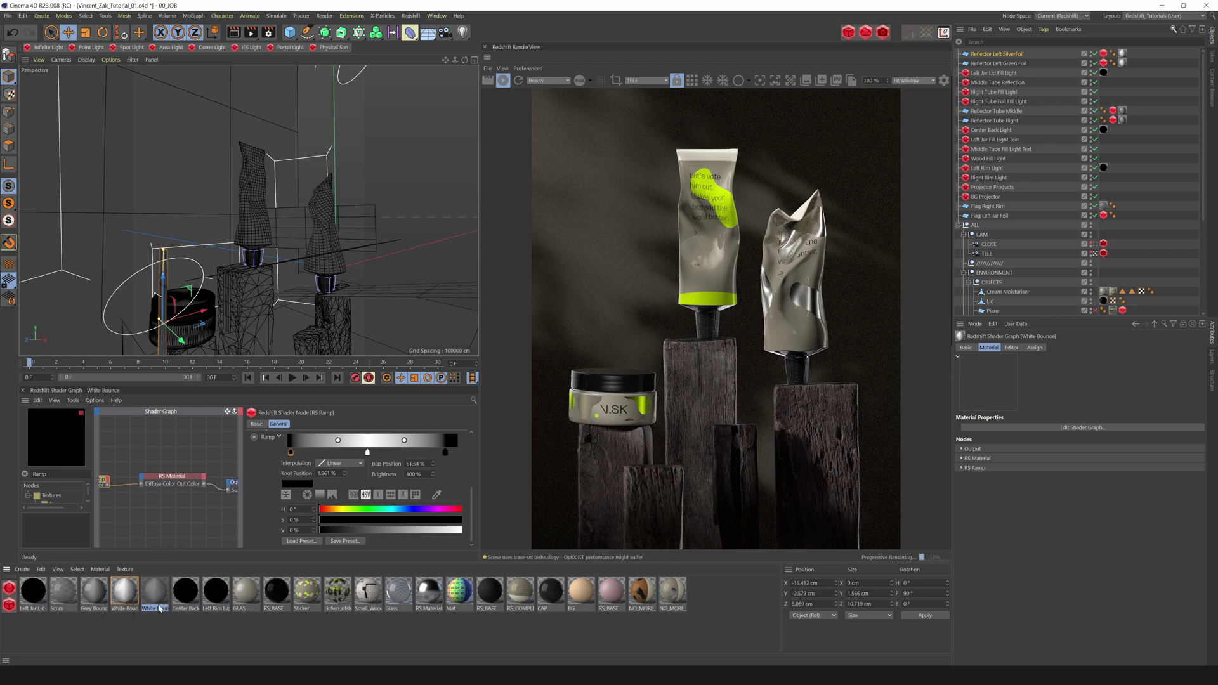
pyautogui.click(147, 608)
pyautogui.write('Bright')
pyautogui.press('Return')
# Step: Connect the Bright Bounce ramp to Emission Color with an Emission Weight of 0.148, and assign the material to the silver foil reflector
pyautogui.moveTo(227, 412); pyautogui.dragTo(248, 406)
pyautogui.moveTo(133, 480); pyautogui.dragTo(165, 471)
pyautogui.moveTo(203, 550)
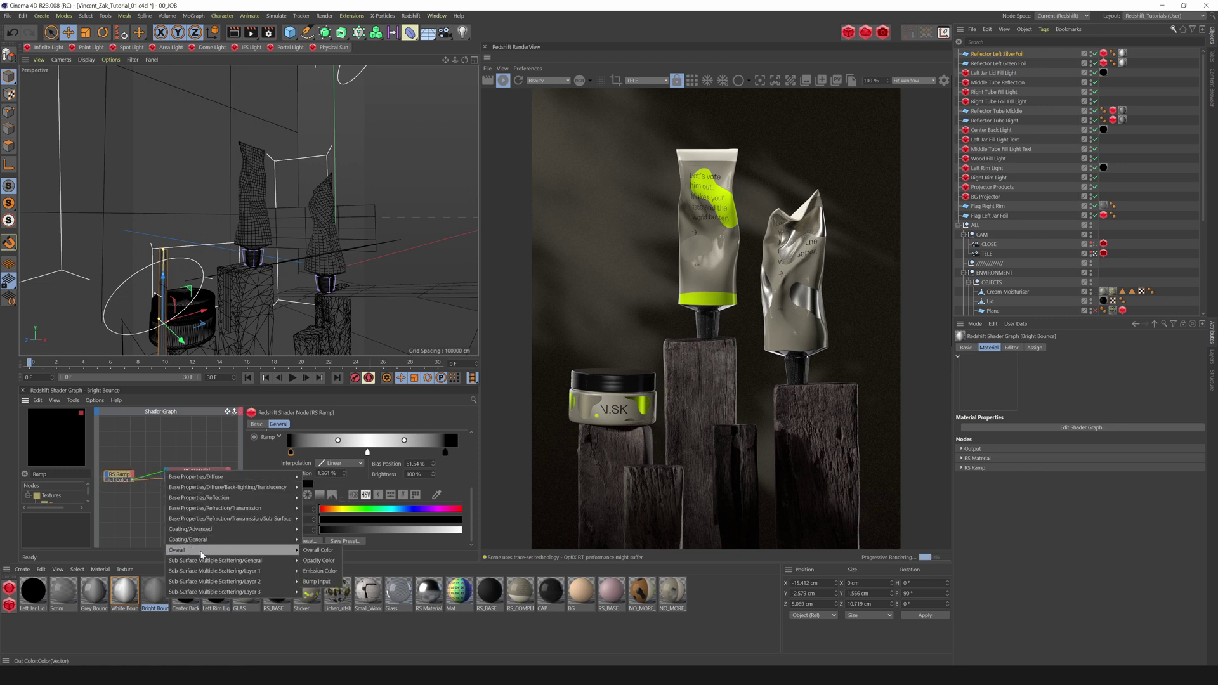
pyautogui.click(326, 574)
pyautogui.click(196, 474)
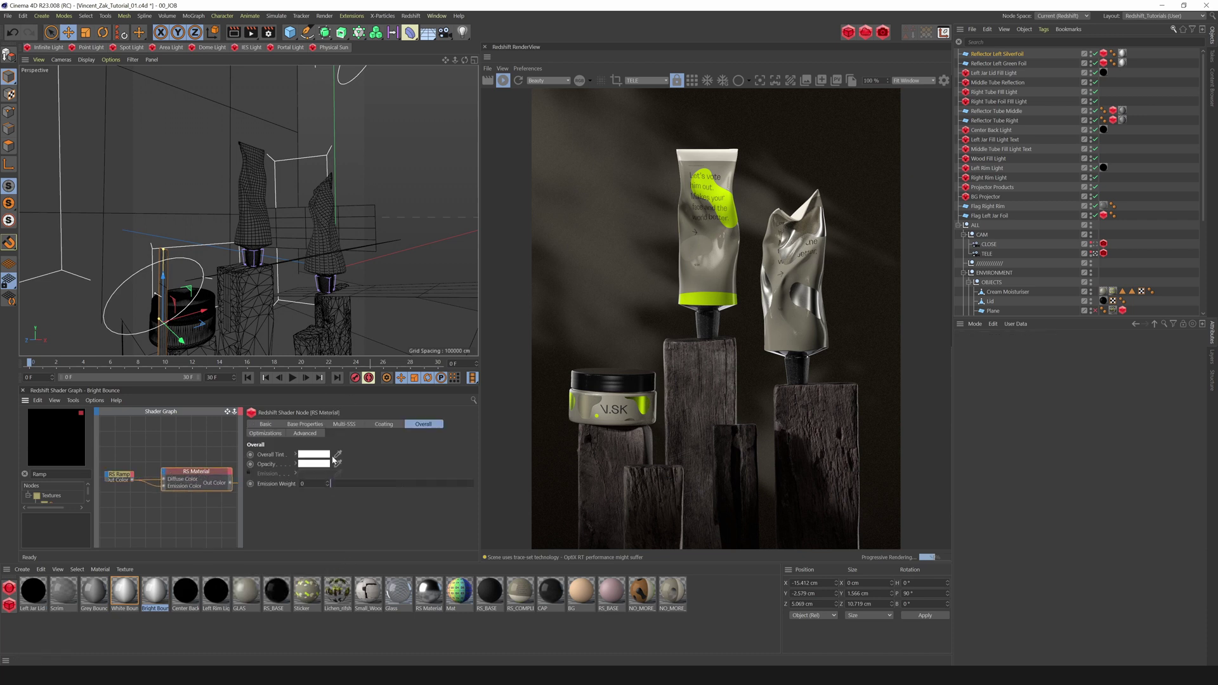
pyautogui.moveTo(356, 487); pyautogui.dragTo(360, 488)
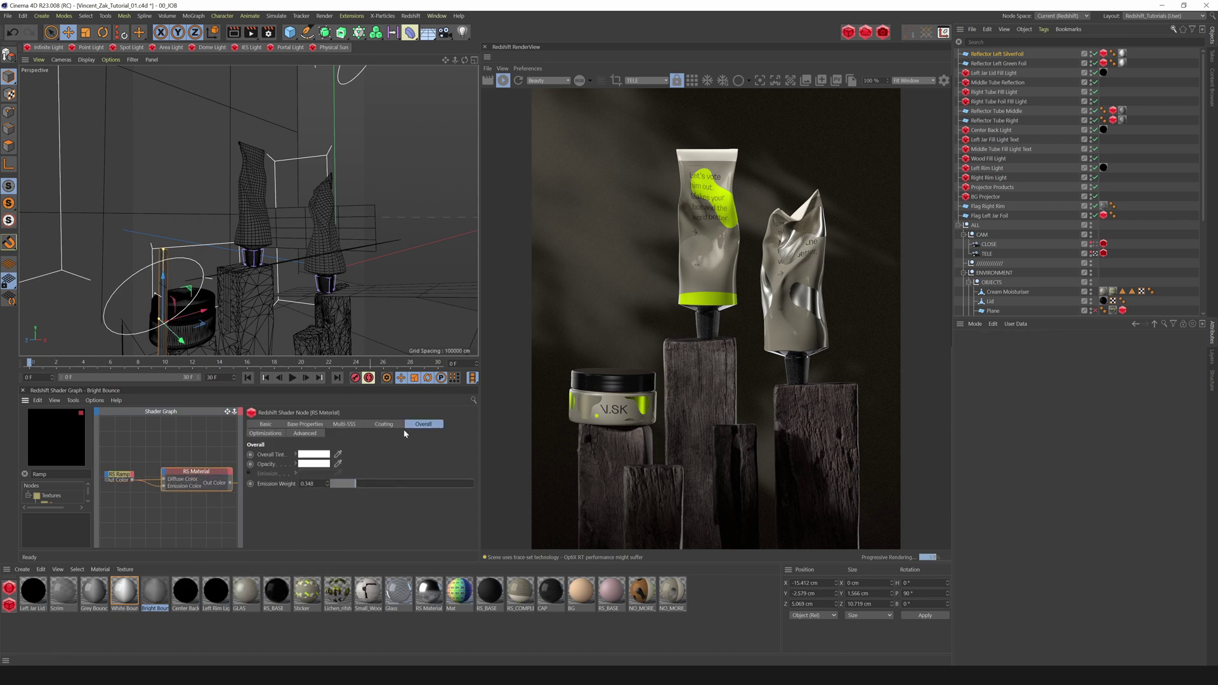
pyautogui.moveTo(1118, 54); pyautogui.dragTo(1122, 54)
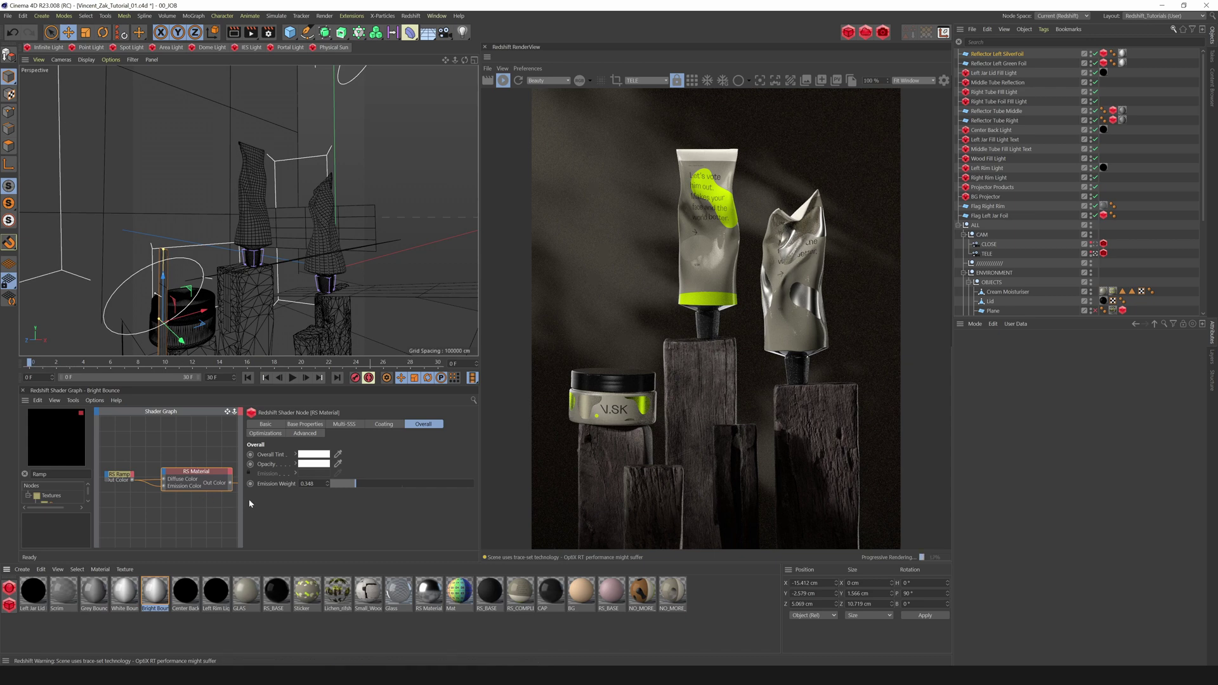
# Step: Tighten the Bright Bounce ramp with a 20.25 % bias position and narrow the silver foil reflector to about 0.8 cm
pyautogui.moveTo(357, 484); pyautogui.dragTo(383, 457)
pyautogui.click(120, 475)
pyautogui.scroll(-5, 363, 477)
pyautogui.moveTo(182, 341)
pyautogui.mouseDown()
pyautogui.moveTo(161, 321)
pyautogui.moveTo(179, 340)
pyautogui.mouseUp()
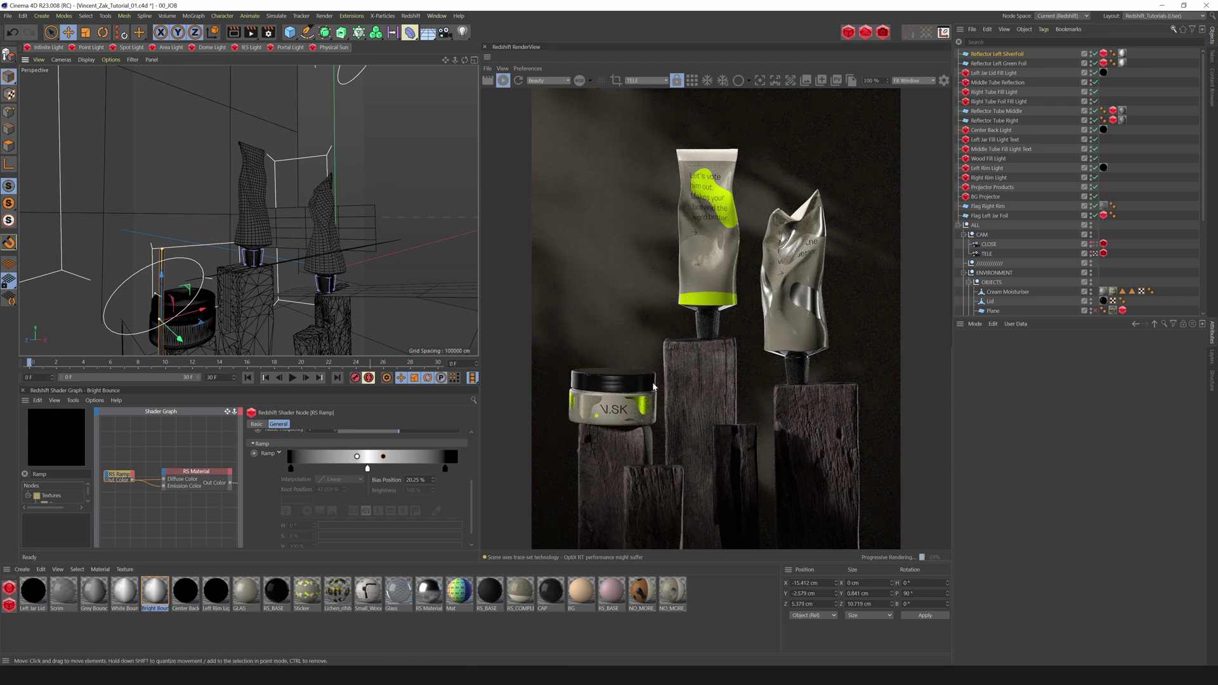
# Step: Duplicate the Left Jar Lid Fill Light and rename the copy as Left Jar Lid Rim Light
pyautogui.click(998, 74)
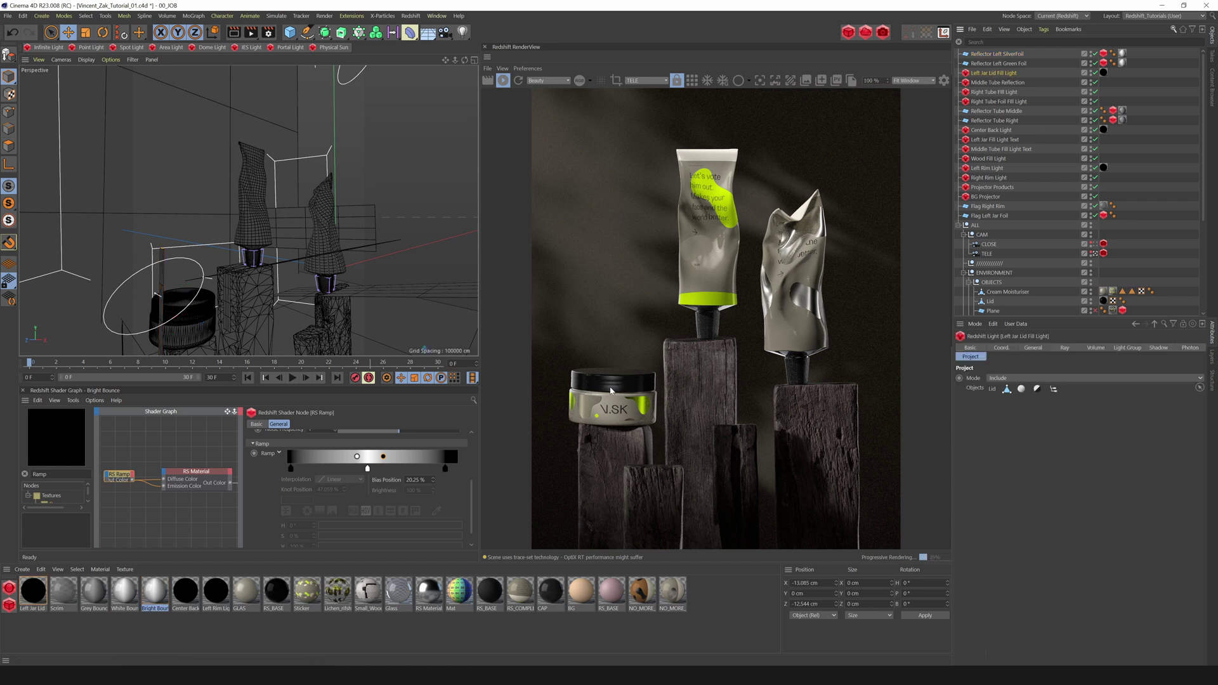
pyautogui.keyDown('ctrl'); pyautogui.moveTo(993, 74); pyautogui.dragTo(1056, 69); pyautogui.keyUp('ctrl')
pyautogui.doubleClick(1001, 74)
pyautogui.write('Rim Light')
pyautogui.press('Return')
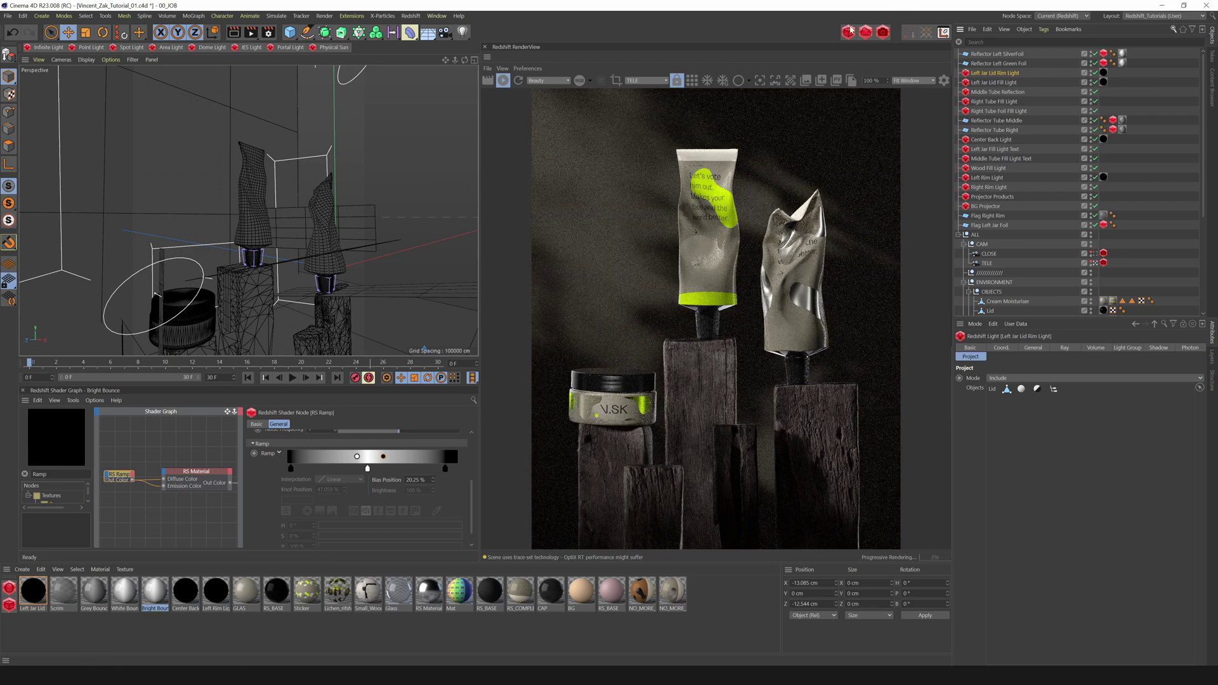
# Step: Place the jar lid rim light behind the jar at about X -8.6, Y -4.4, Z 8.3 cm with heading about 121.5°
pyautogui.moveTo(455, 61); pyautogui.dragTo(386, 44)
pyautogui.moveTo(262, 239); pyautogui.dragTo(298, 237)
pyautogui.press('r')
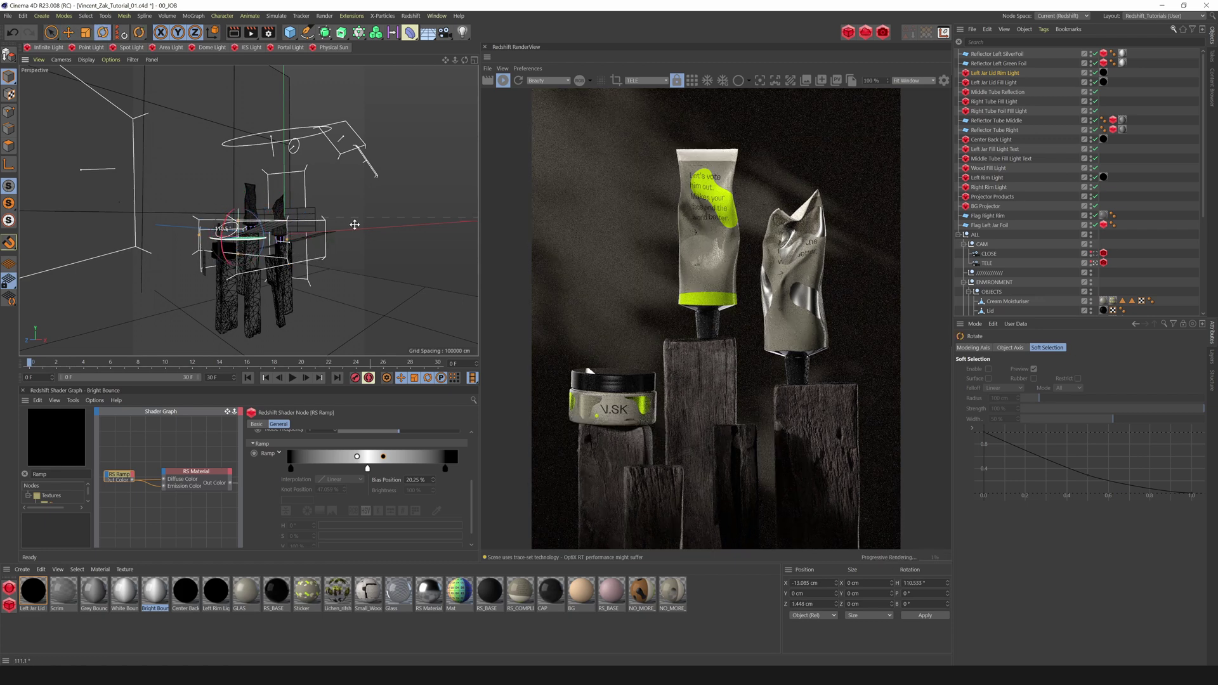
pyautogui.press('e')
pyautogui.moveTo(467, 61); pyautogui.dragTo(389, 113)
pyautogui.moveTo(184, 255); pyautogui.dragTo(213, 248)
pyautogui.moveTo(465, 61); pyautogui.dragTo(458, 13)
pyautogui.moveTo(253, 225); pyautogui.dragTo(221, 254)
pyautogui.click(1009, 73)
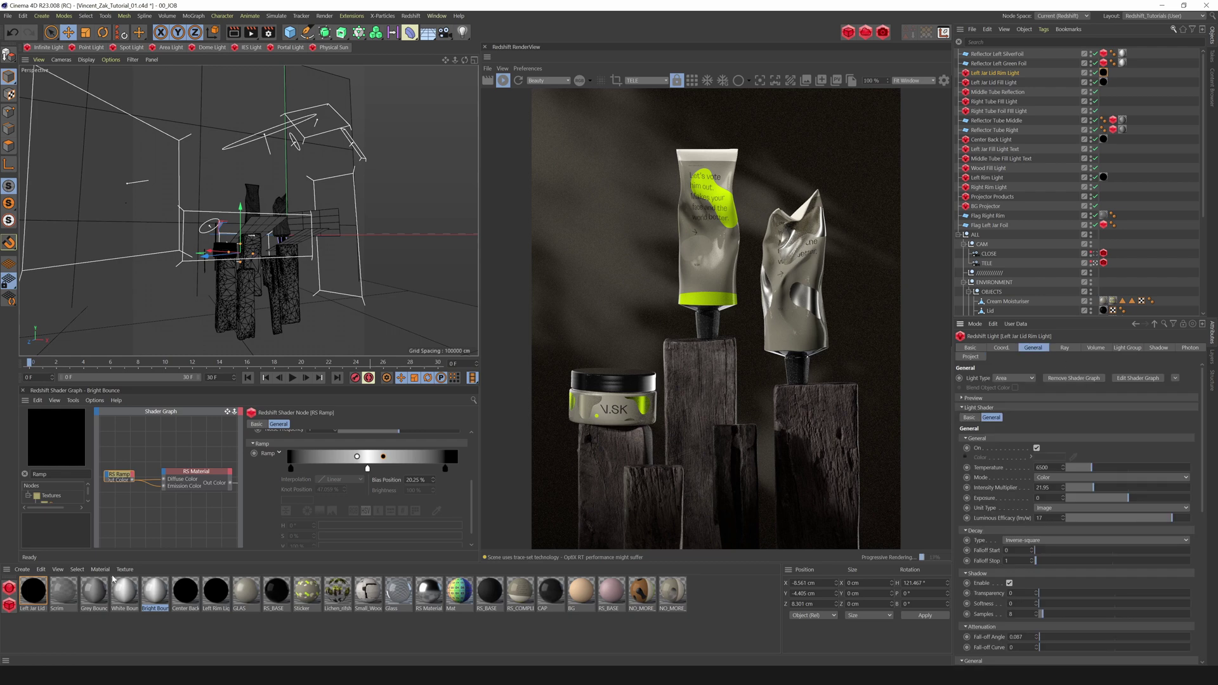
# Step: Lower the Intensity Multiplier of the Left Jar Lid Rim Light to 8.21
pyautogui.click(36, 591)
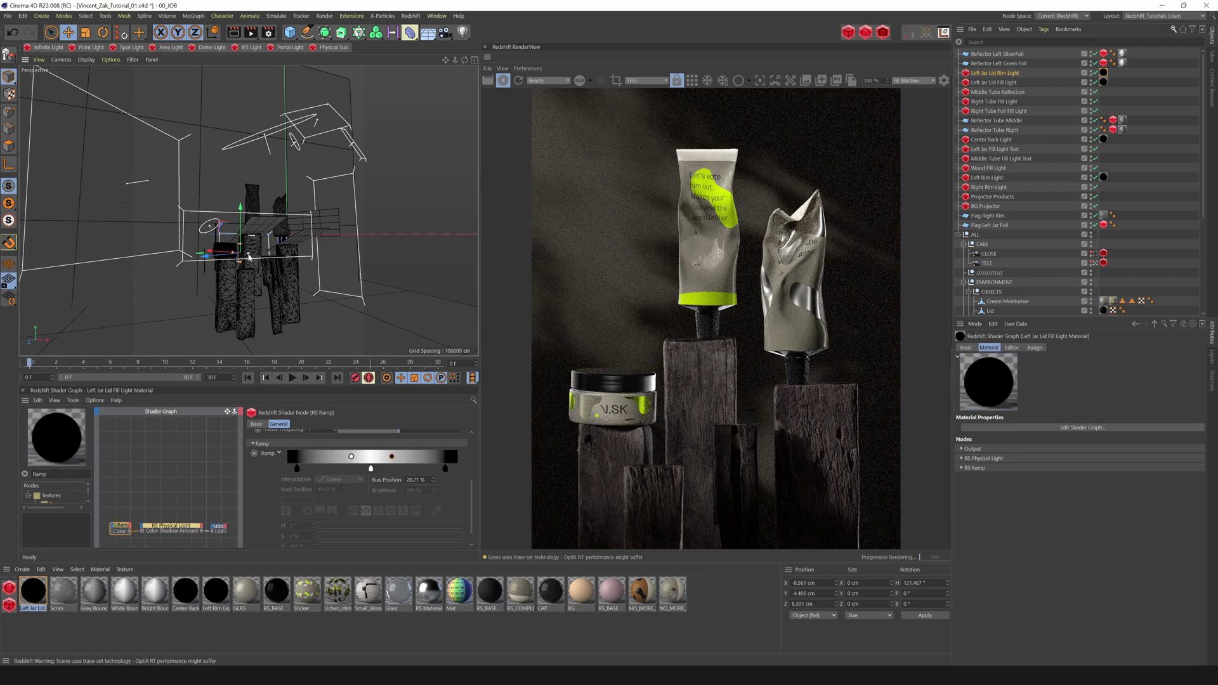
pyautogui.click(1006, 73)
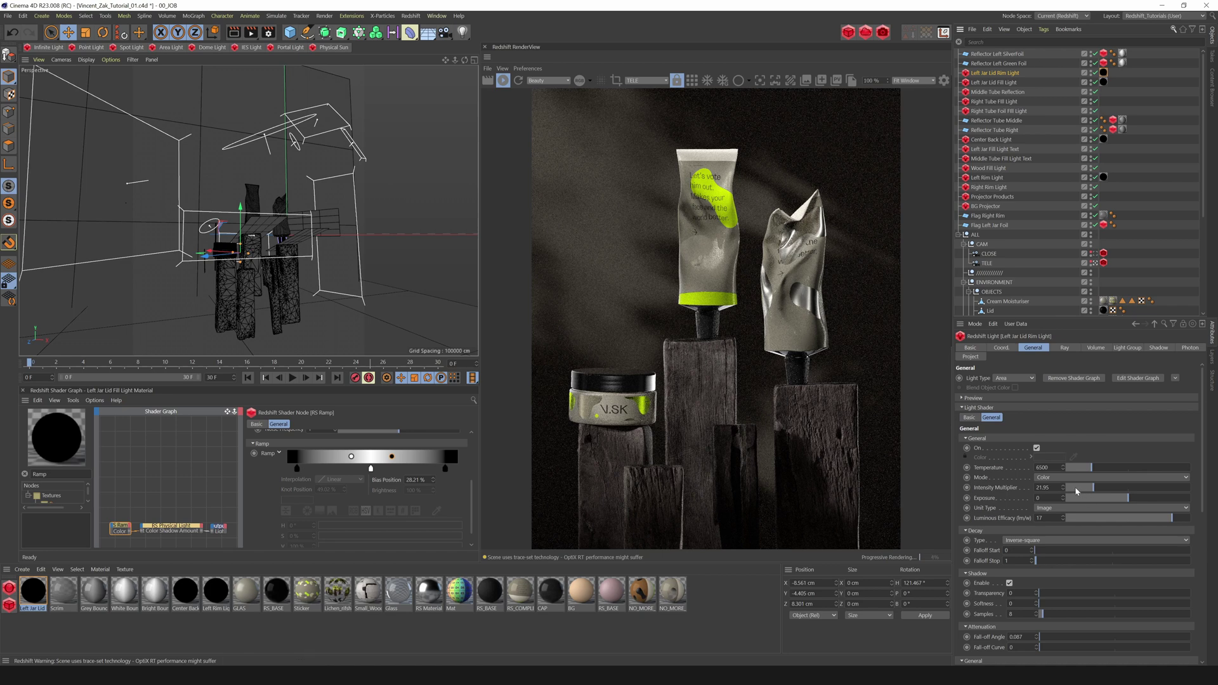
pyautogui.scroll(-3, 1208, 528)
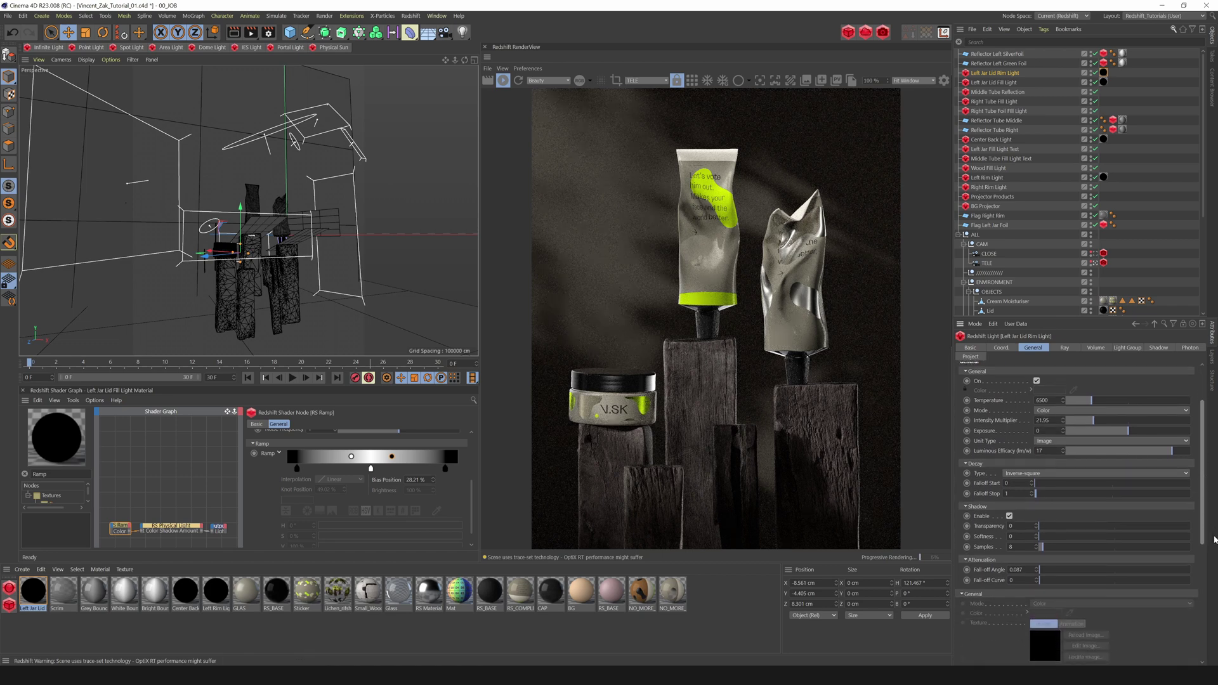
pyautogui.moveTo(1211, 528); pyautogui.dragTo(1211, 526)
pyautogui.moveTo(1089, 452); pyautogui.dragTo(1072, 452)
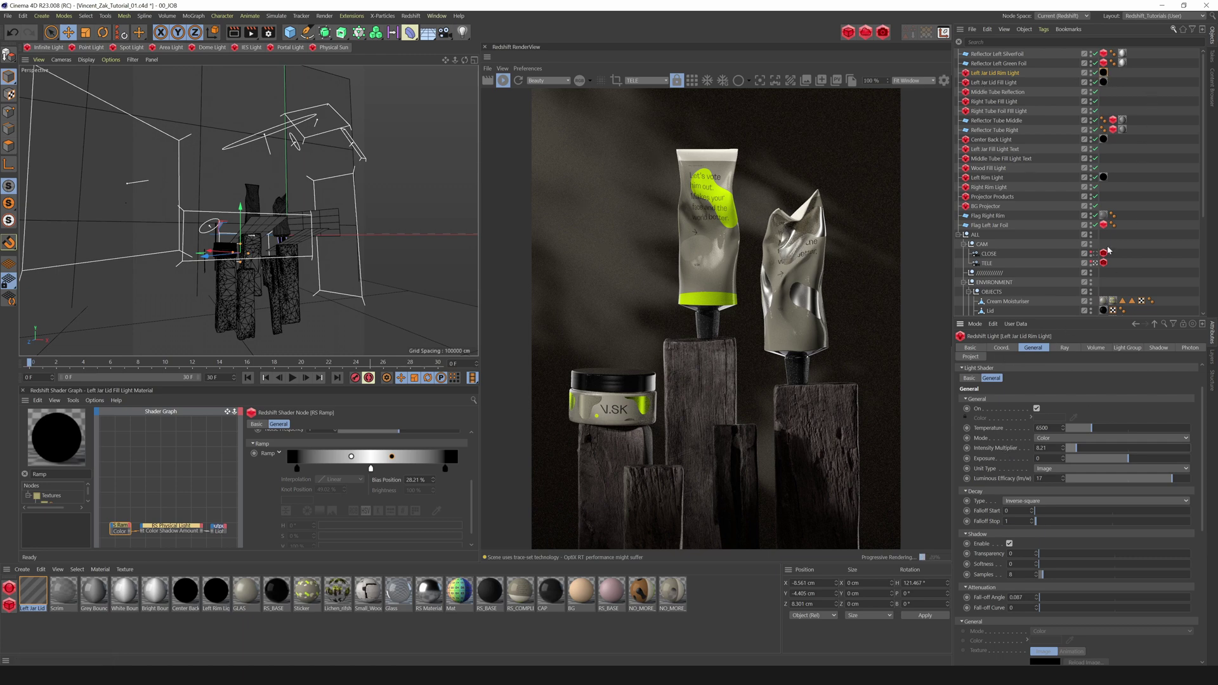
# Step: Try to remove the shader graph that the Left Jar Lid Rim Light shares with the fill light, and undo the removal
pyautogui.click(995, 83)
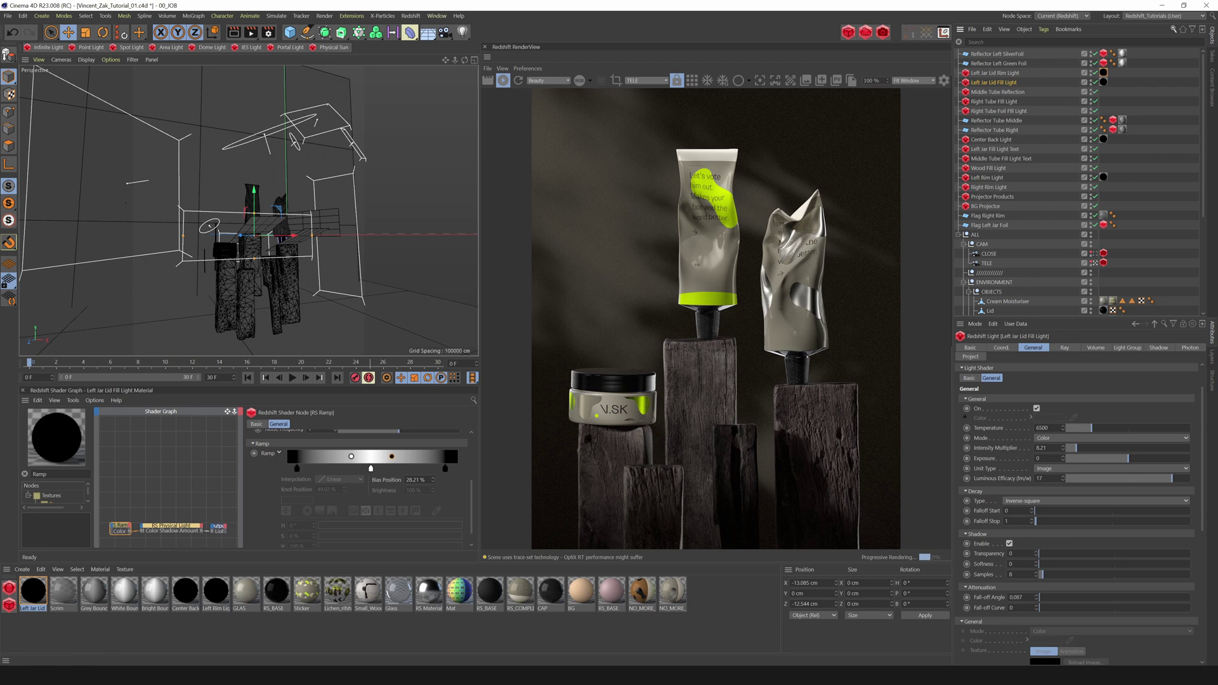
pyautogui.click(1055, 73)
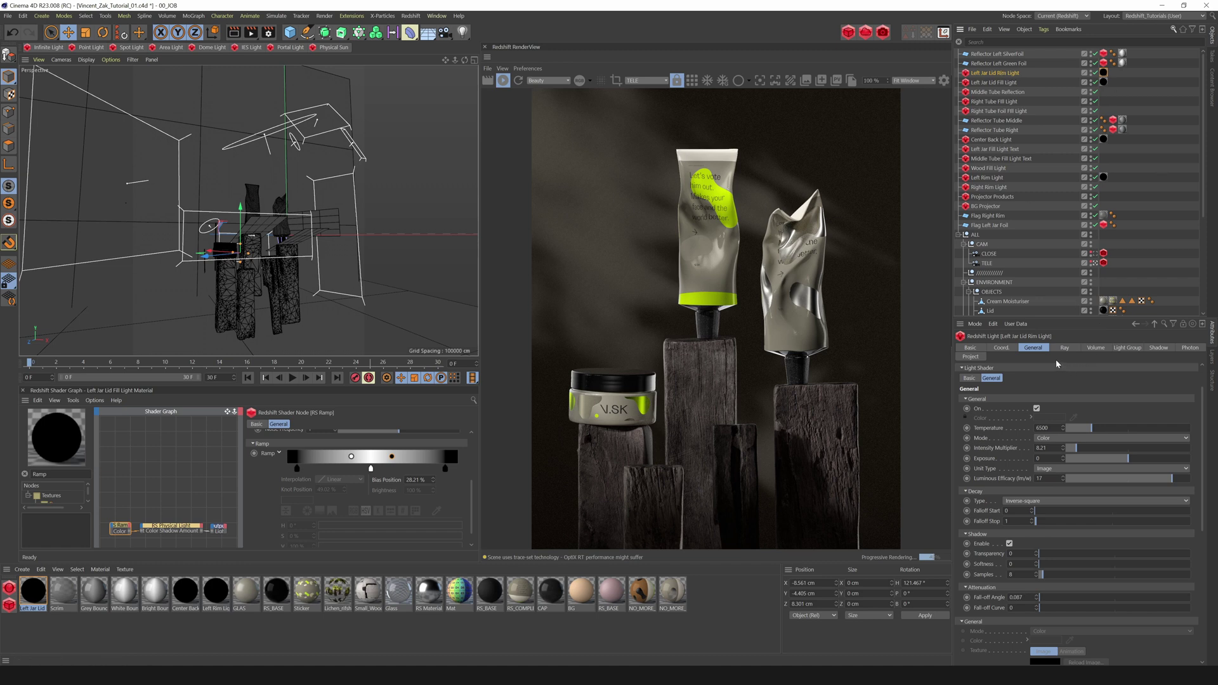
pyautogui.hotkey('ctrl', 'z')
pyautogui.click(997, 448)
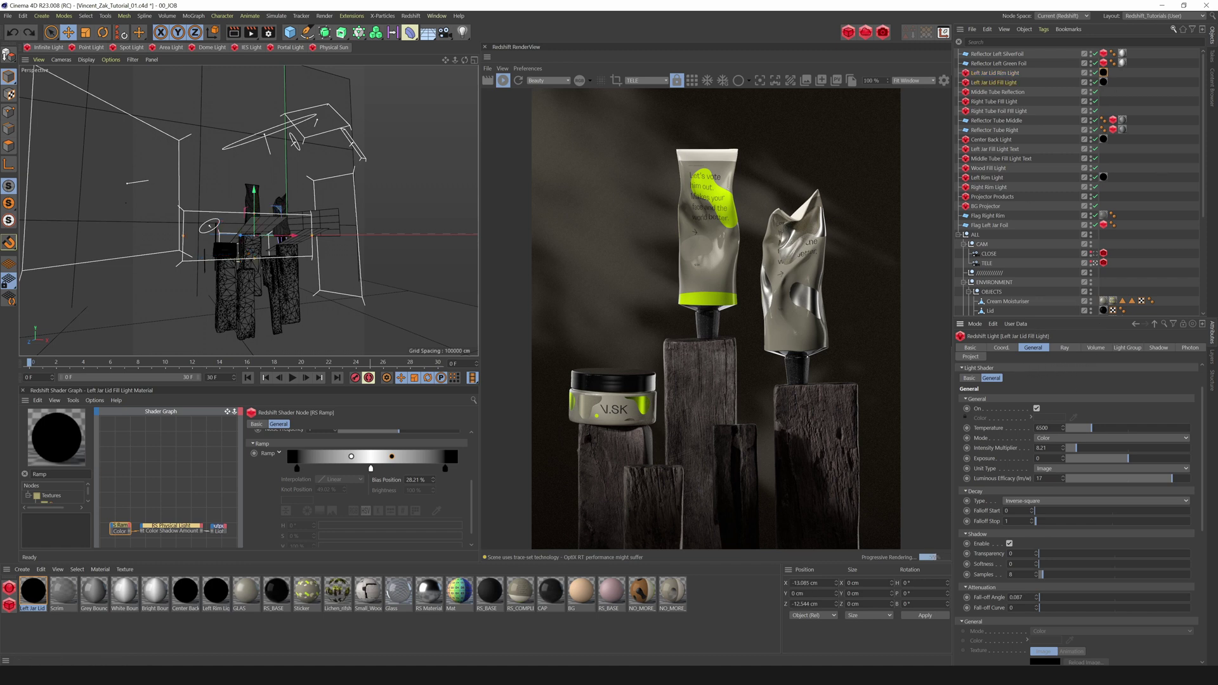
pyautogui.click(985, 73)
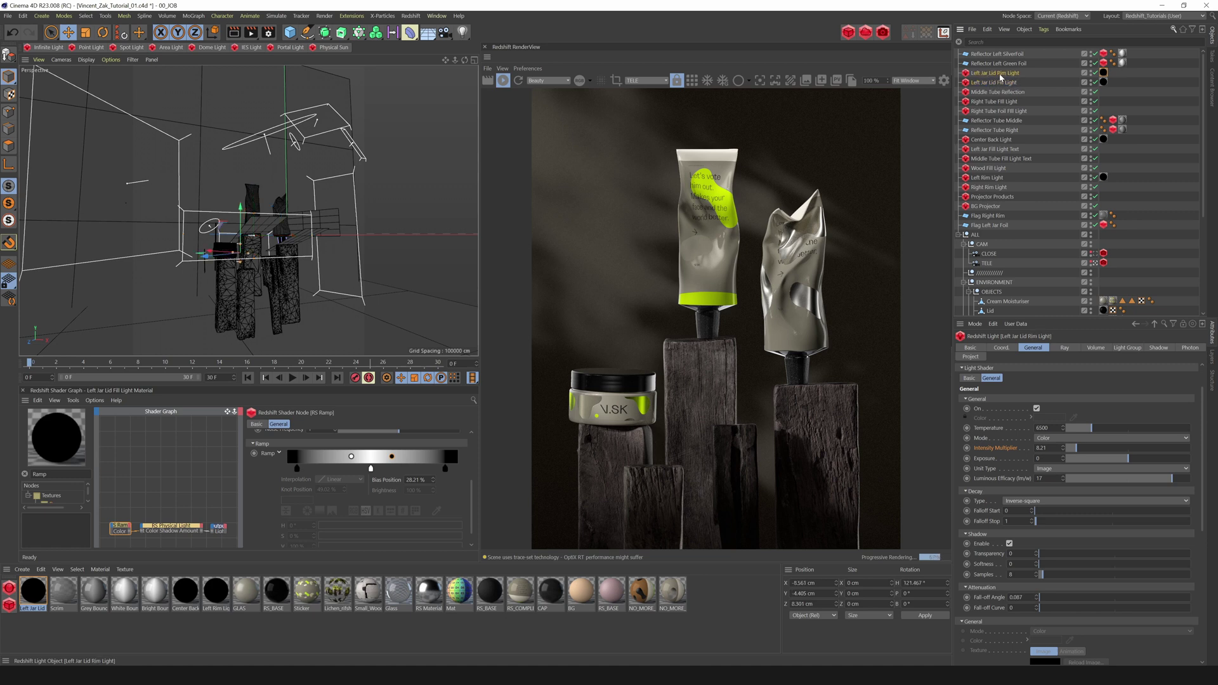
pyautogui.scroll(2, 1063, 363)
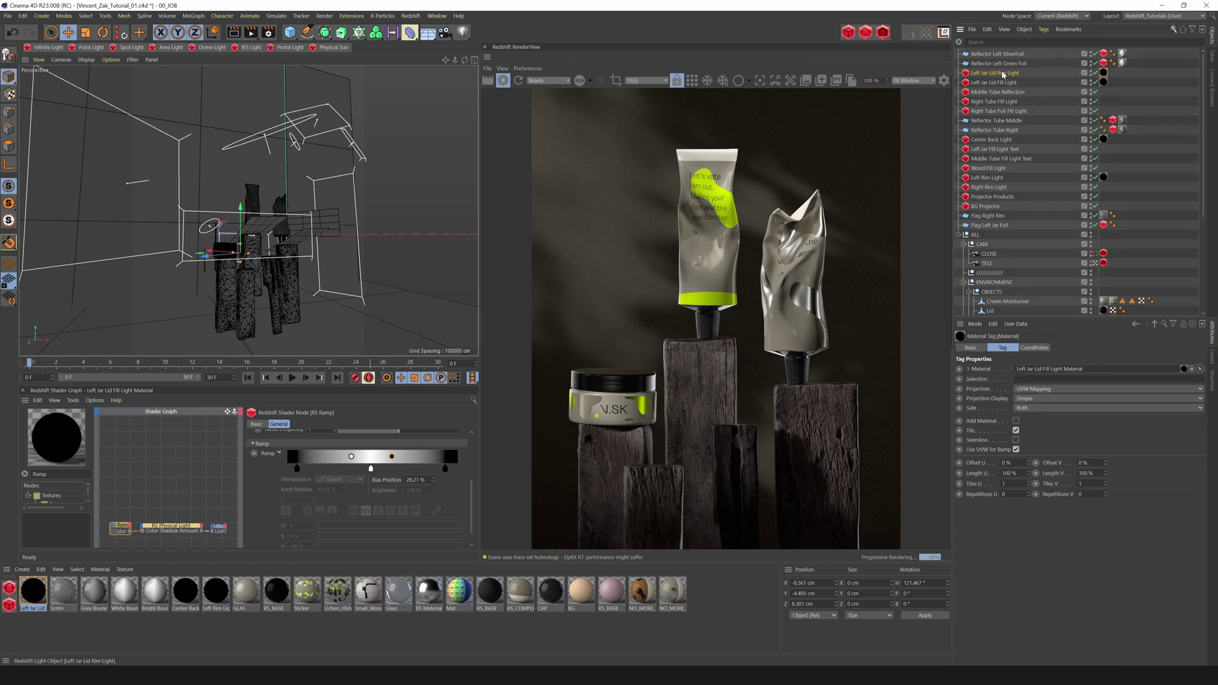
pyautogui.click(1074, 379)
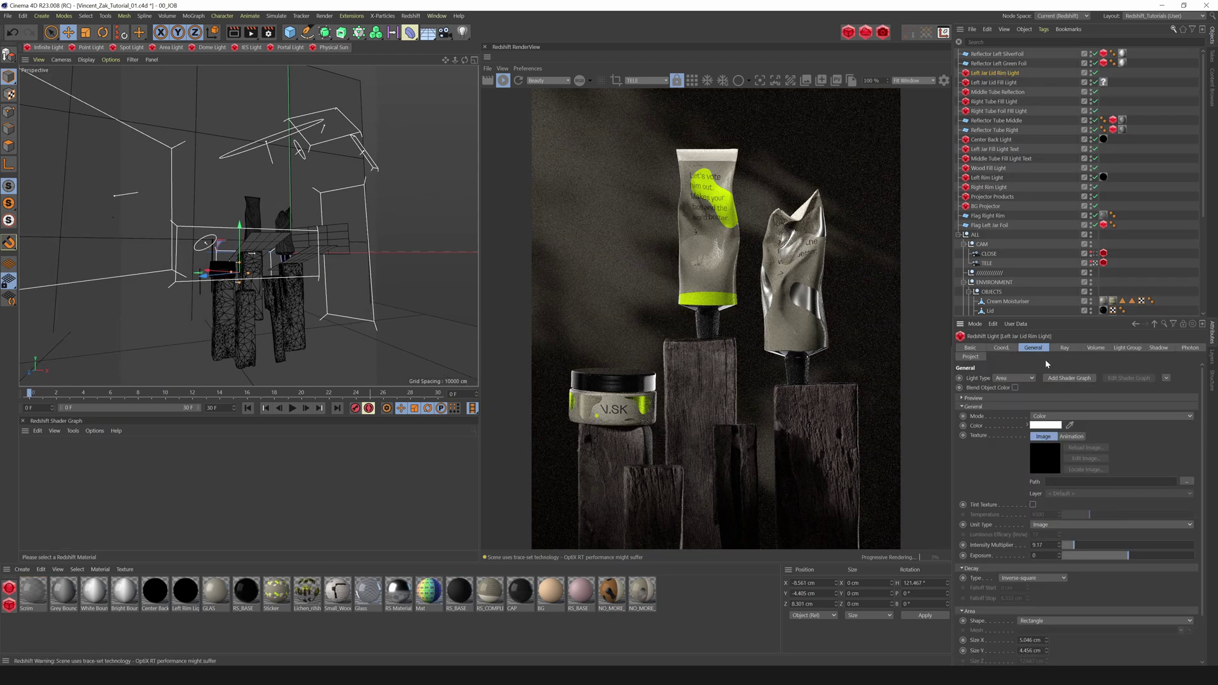
pyautogui.hotkey('ctrl', 'z')
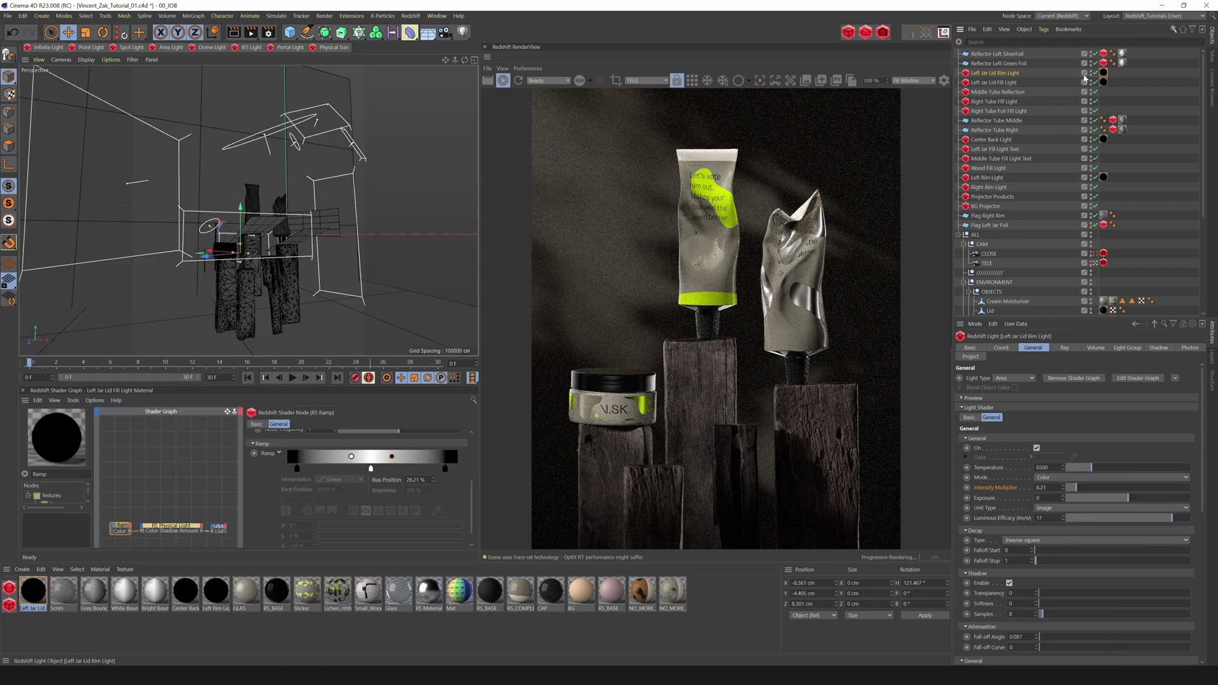
# Step: Delete the shared material tag from the Left Jar Lid Rim Light and add a new shader graph to that light
pyautogui.click(1150, 84)
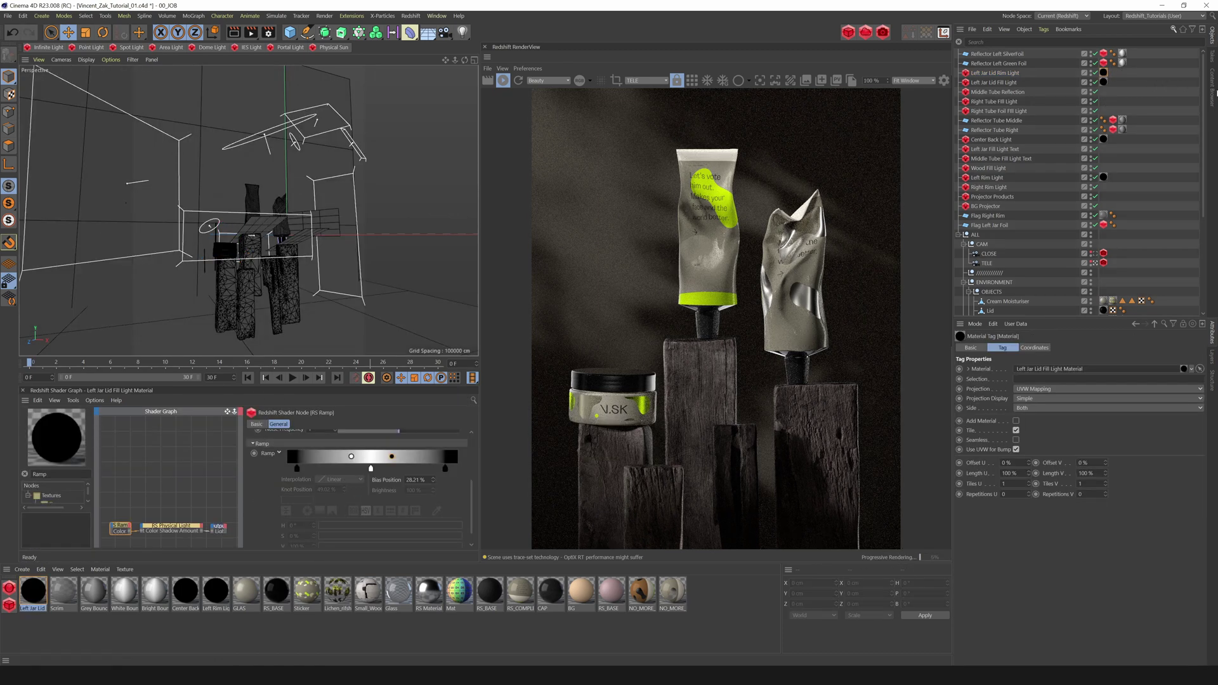
pyautogui.click(1006, 73)
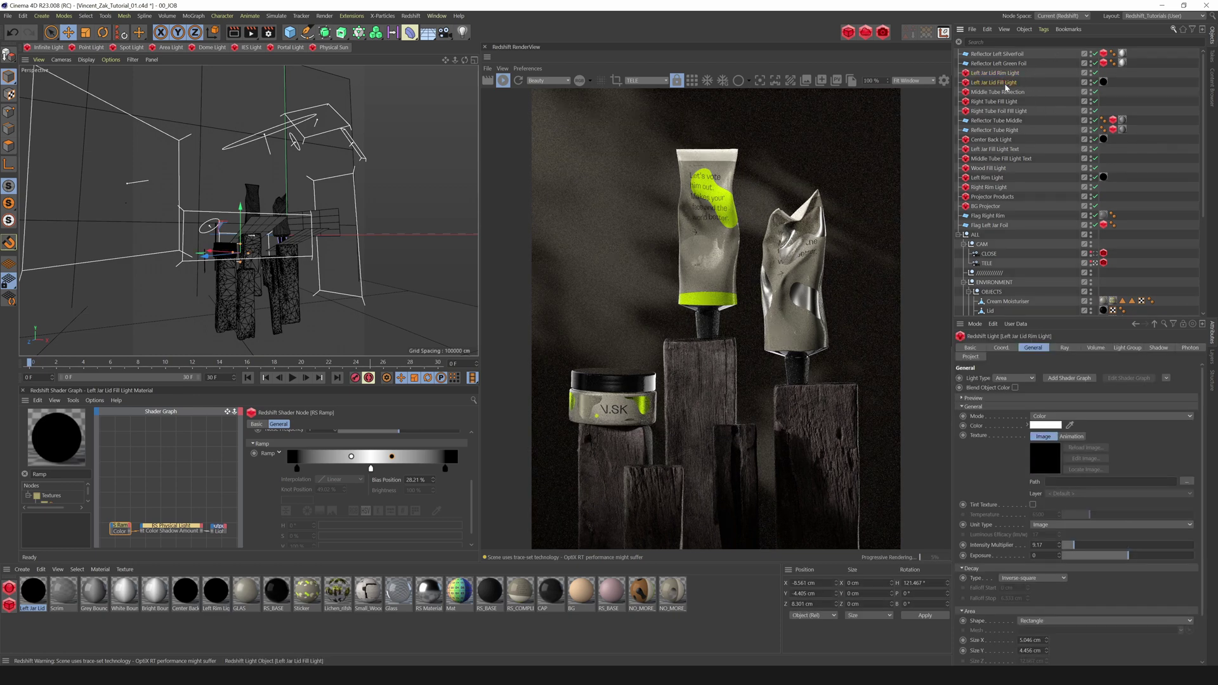
pyautogui.click(1009, 83)
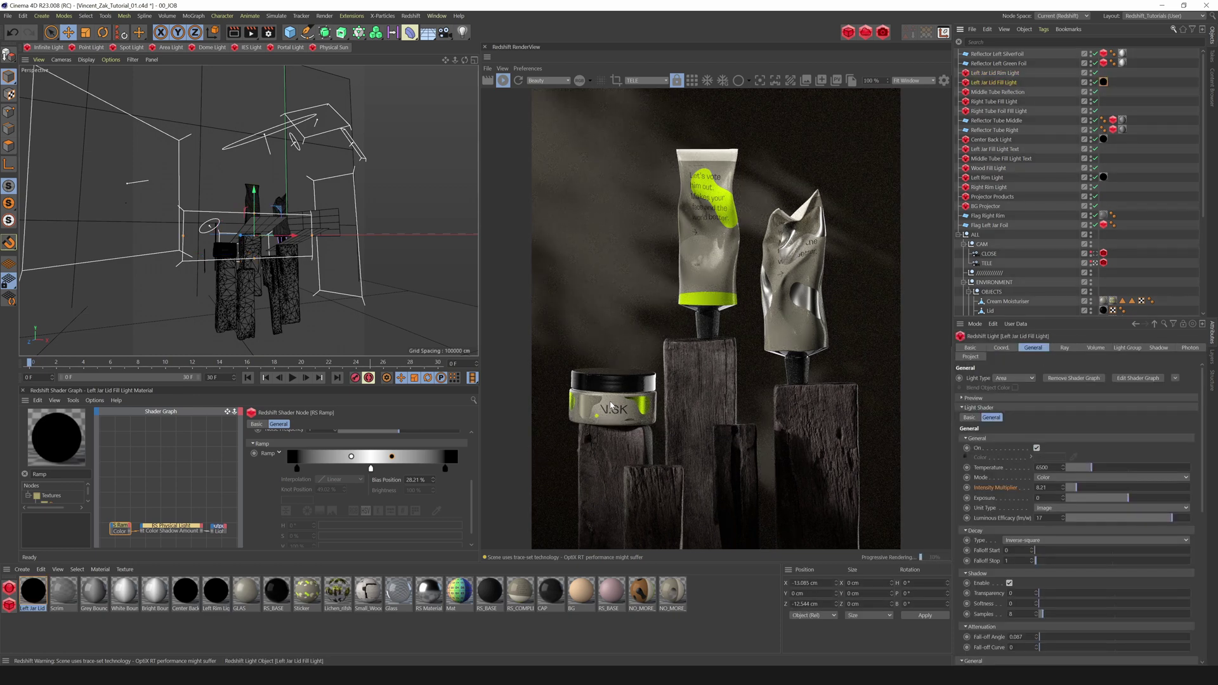
pyautogui.click(997, 75)
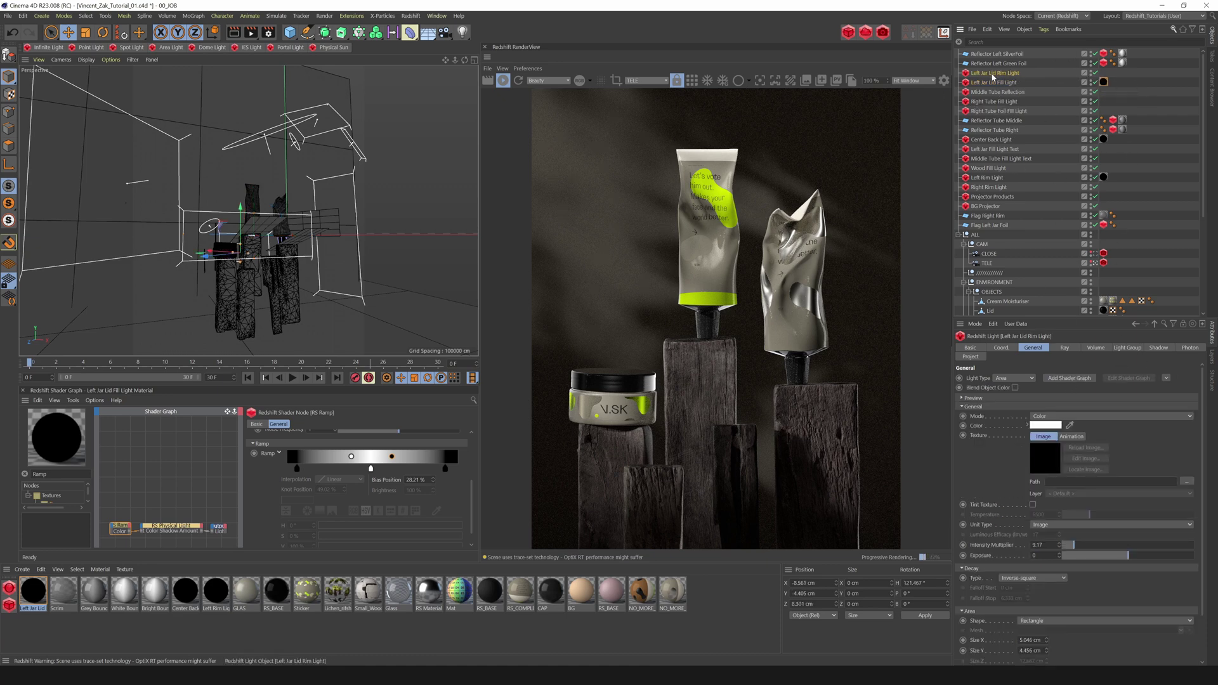
pyautogui.click(1070, 378)
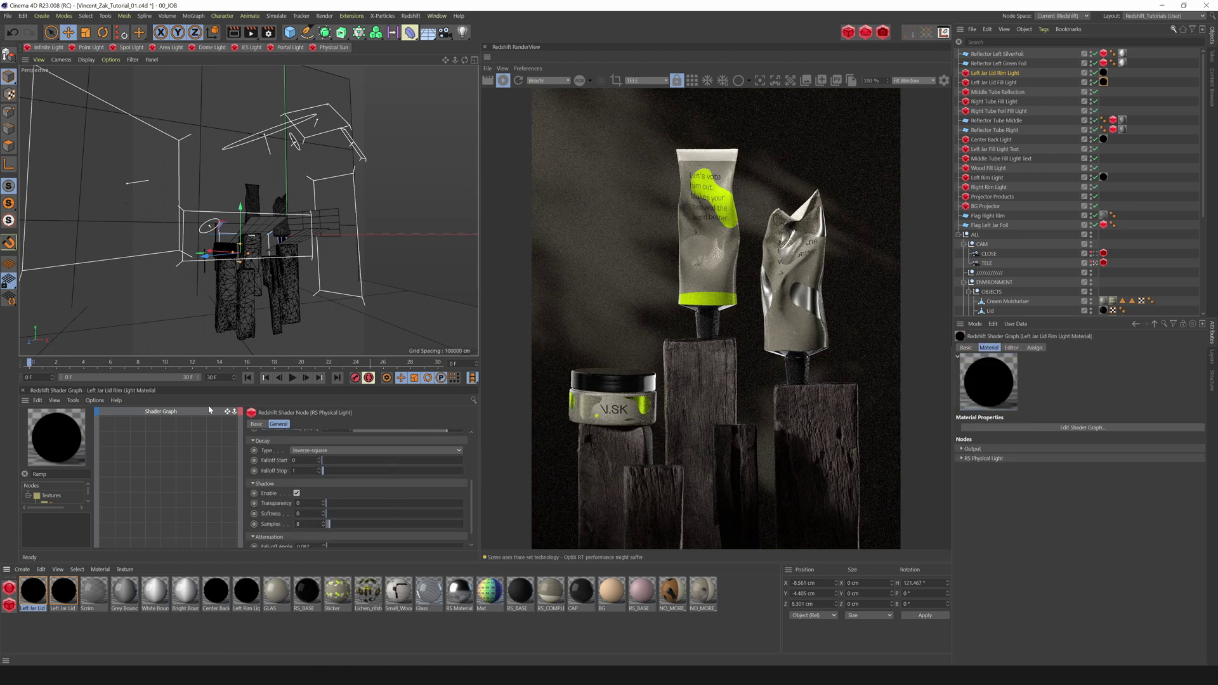
# Step: Add a Ramp node to the Left Jar Lid Rim Light material and connect it to the RS Physical Light's Color
pyautogui.moveTo(235, 411); pyautogui.dragTo(220, 359)
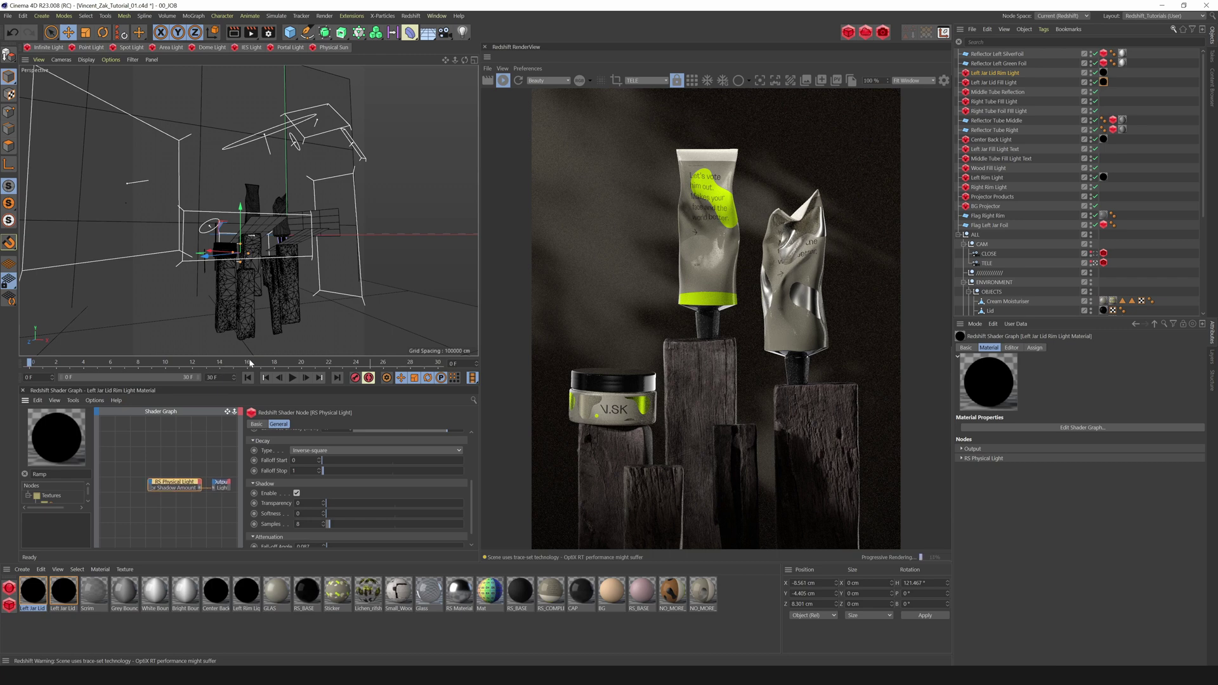
pyautogui.moveTo(51, 501); pyautogui.dragTo(151, 482)
pyautogui.moveTo(166, 499)
pyautogui.click(208, 500)
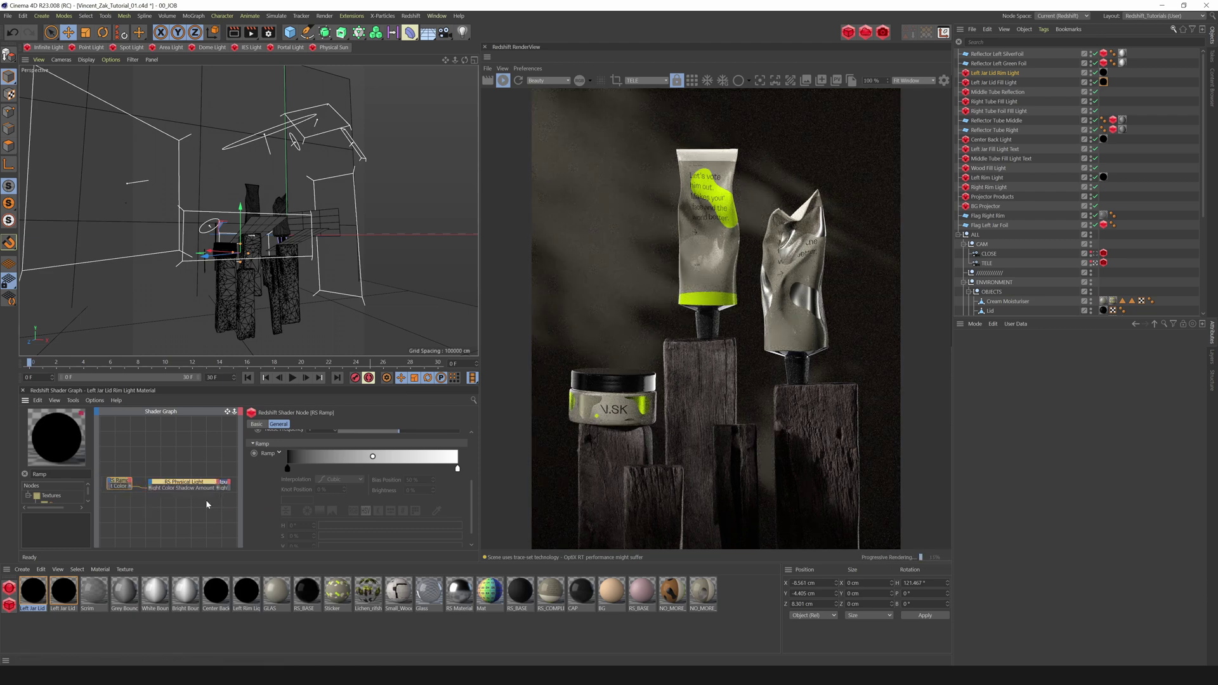
pyautogui.moveTo(178, 482); pyautogui.dragTo(170, 482)
# Step: Shape the rim light's ramp as a soft black-white-black gradient with the white knot near the middle
pyautogui.click(120, 482)
pyautogui.moveTo(458, 469); pyautogui.dragTo(371, 469)
pyautogui.moveTo(287, 469)
pyautogui.keyDown('ctrl'); pyautogui.mouseDown()
pyautogui.moveTo(458, 470)
pyautogui.moveTo(287, 470)
pyautogui.mouseUp(); pyautogui.keyUp('ctrl')
pyautogui.moveTo(371, 469); pyautogui.dragTo(365, 469)
pyautogui.moveTo(288, 469); pyautogui.dragTo(297, 470)
pyautogui.moveTo(458, 469); pyautogui.dragTo(397, 457)
pyautogui.moveTo(331, 457); pyautogui.dragTo(338, 458)
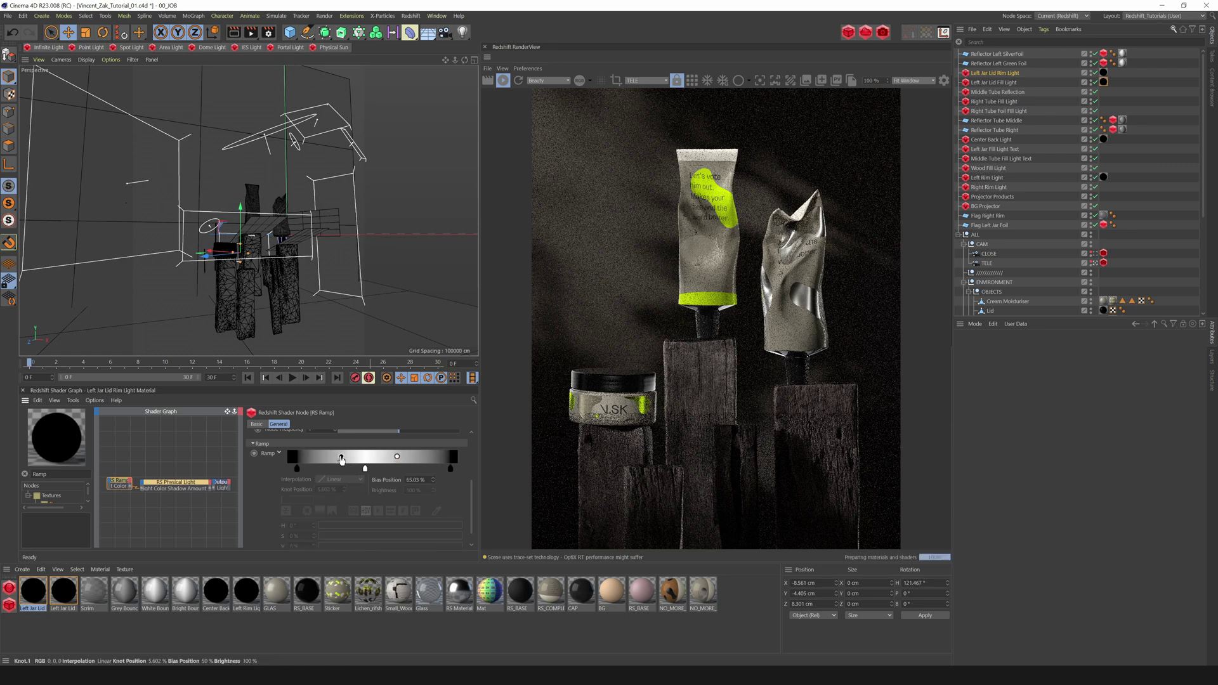
# Step: Set the rim light ramp's mapping to Horizontal
pyautogui.moveTo(473, 485); pyautogui.dragTo(473, 438)
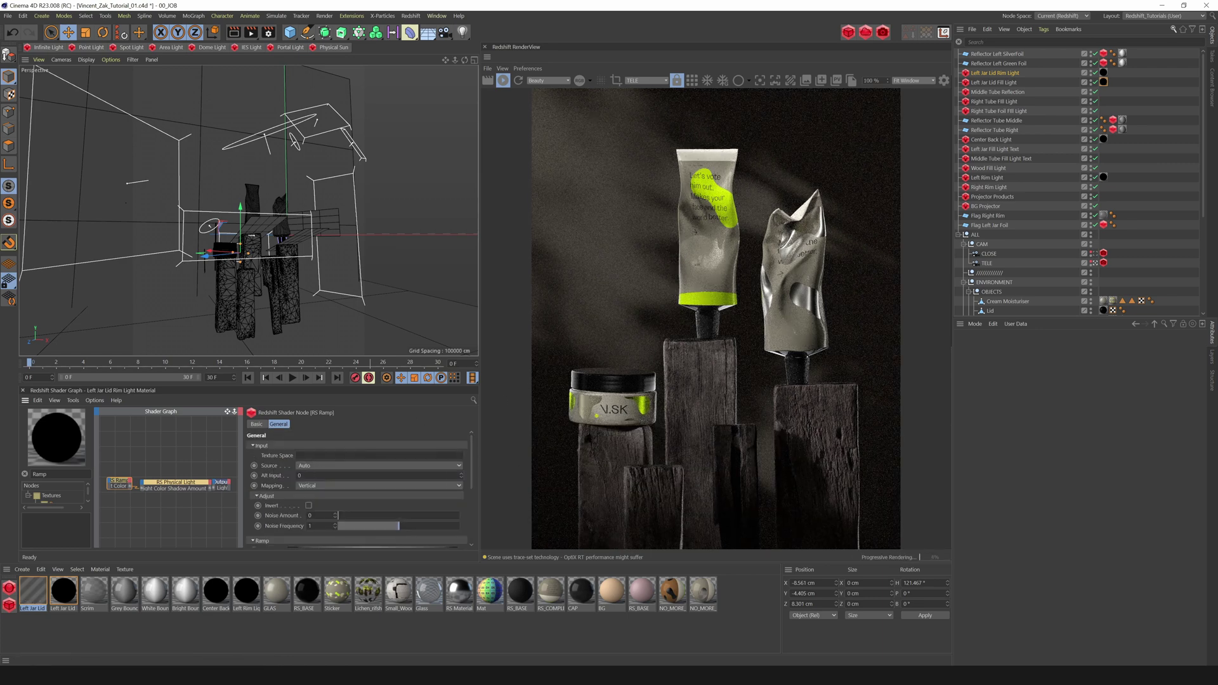
pyautogui.click(326, 485)
pyautogui.click(322, 506)
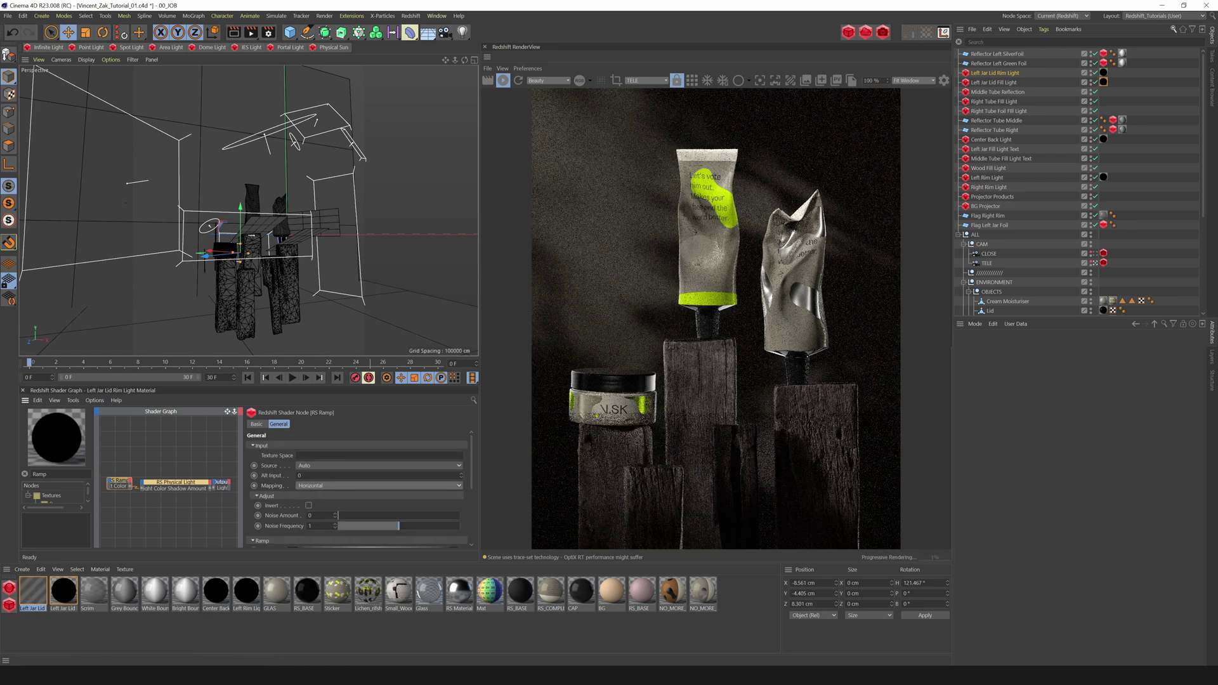
# Step: Turn the ramp into a white-to-black falloff with white at about 52 %, black at 100 % and a bias position of 12.87 %
pyautogui.scroll(-5, 375, 451)
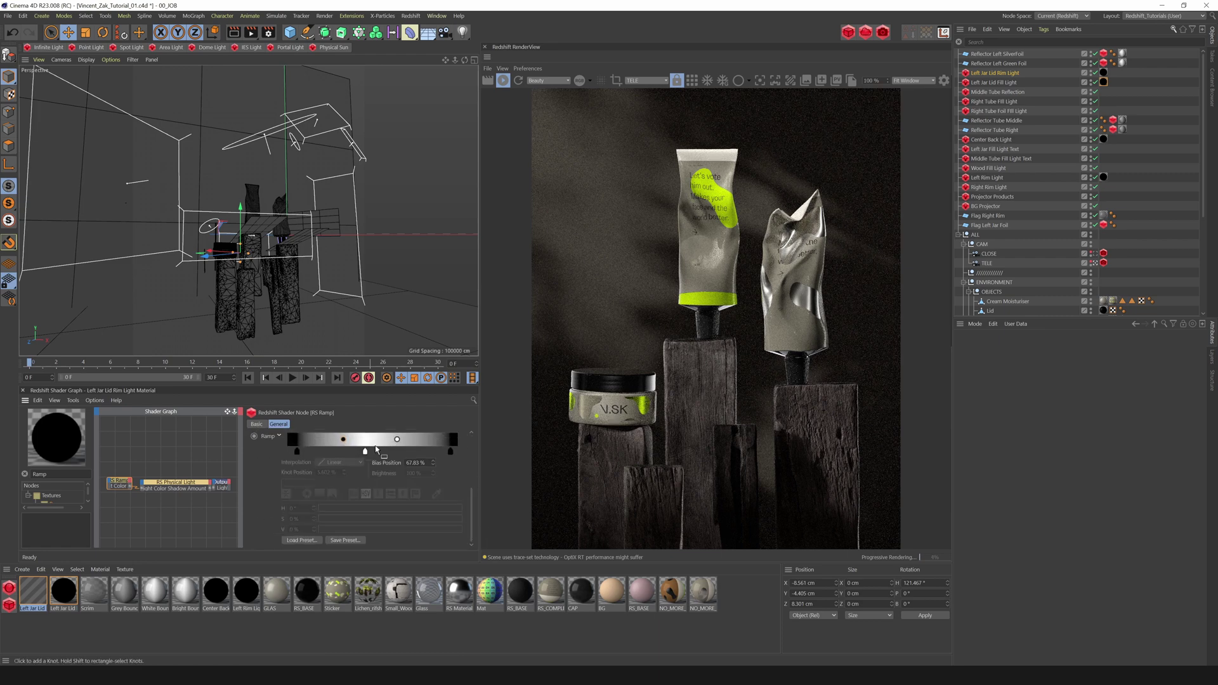
pyautogui.click(454, 452)
pyautogui.hotkey('ctrl', 'z')
pyautogui.moveTo(451, 452); pyautogui.dragTo(481, 453)
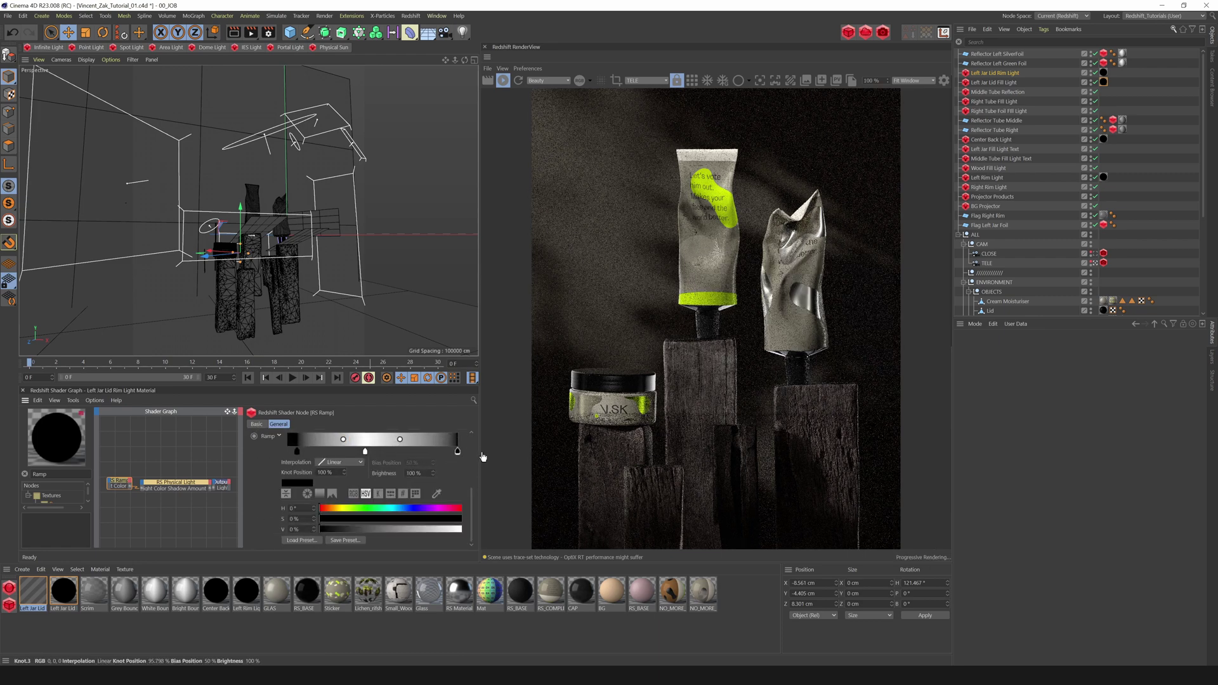
pyautogui.moveTo(297, 451)
pyautogui.mouseDown()
pyautogui.moveTo(335, 452)
pyautogui.moveTo(274, 450)
pyautogui.moveTo(286, 467)
pyautogui.mouseUp()
pyautogui.moveTo(366, 453); pyautogui.dragTo(378, 454)
pyautogui.moveTo(456, 453)
pyautogui.mouseDown()
pyautogui.moveTo(418, 456)
pyautogui.moveTo(477, 455)
pyautogui.mouseUp()
pyautogui.moveTo(406, 439); pyautogui.dragTo(387, 439)
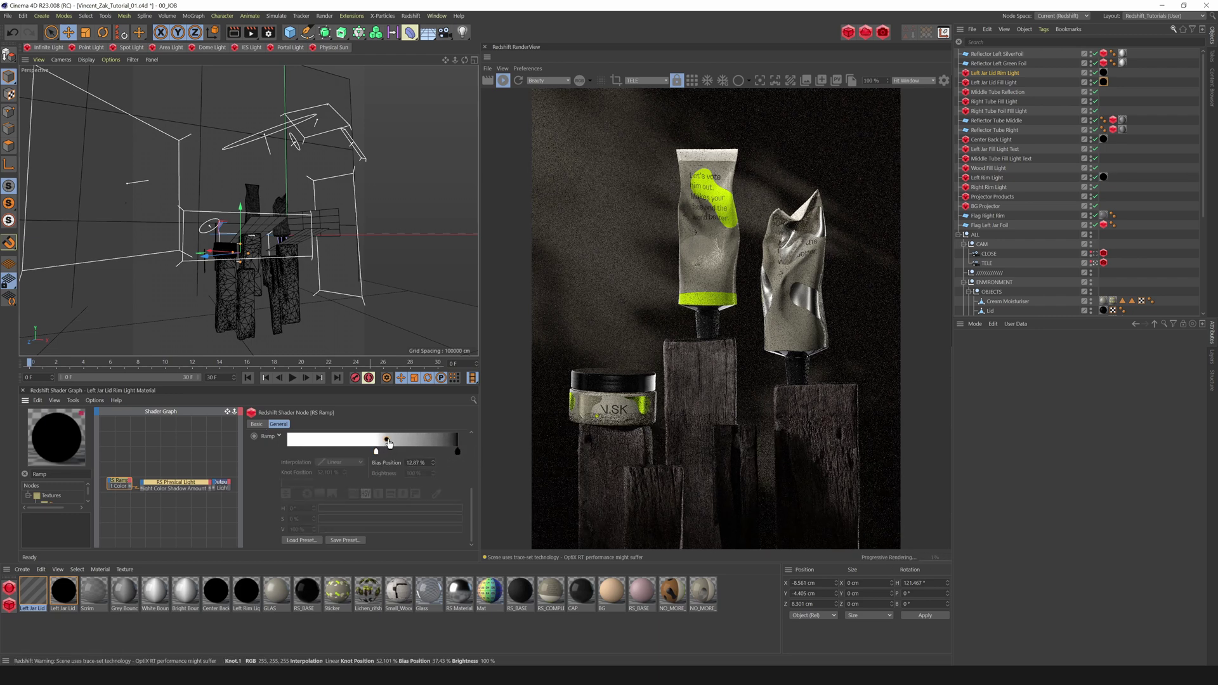
# Step: Dim the Left Jar Lid Rim Light to Intensity Multiplier 1.34 and Exposure about -1.56, and adjust its height to about Y -4.5 cm
pyautogui.click(1005, 74)
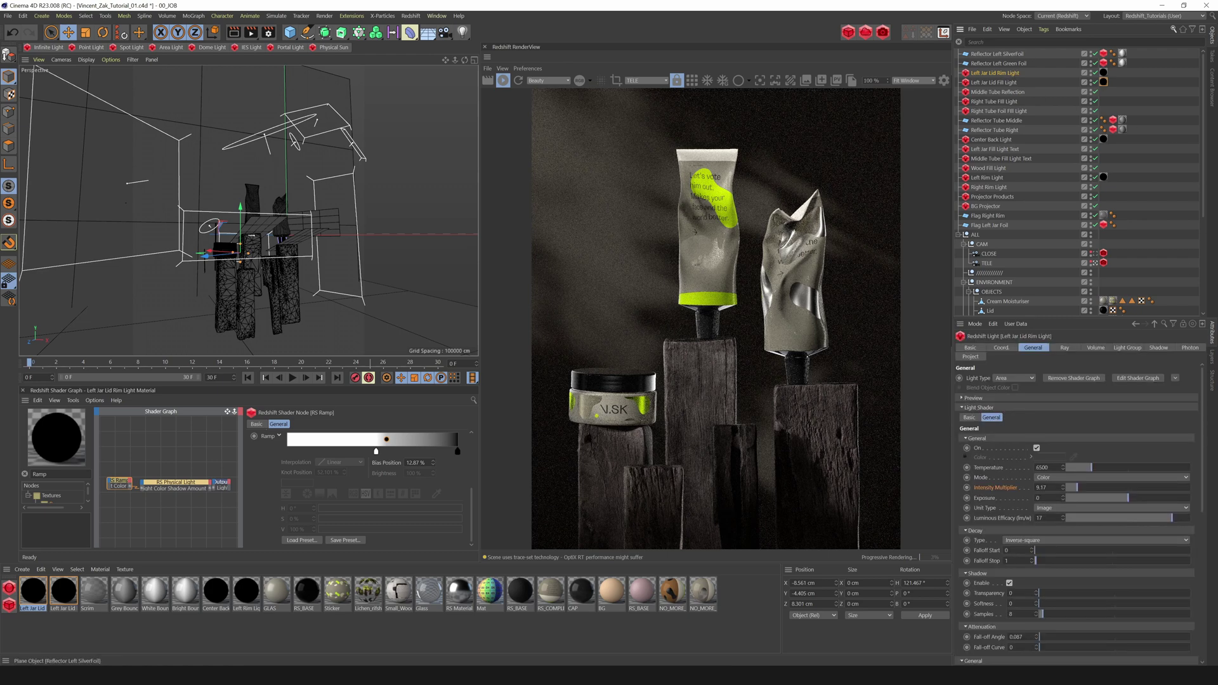
pyautogui.press('d')
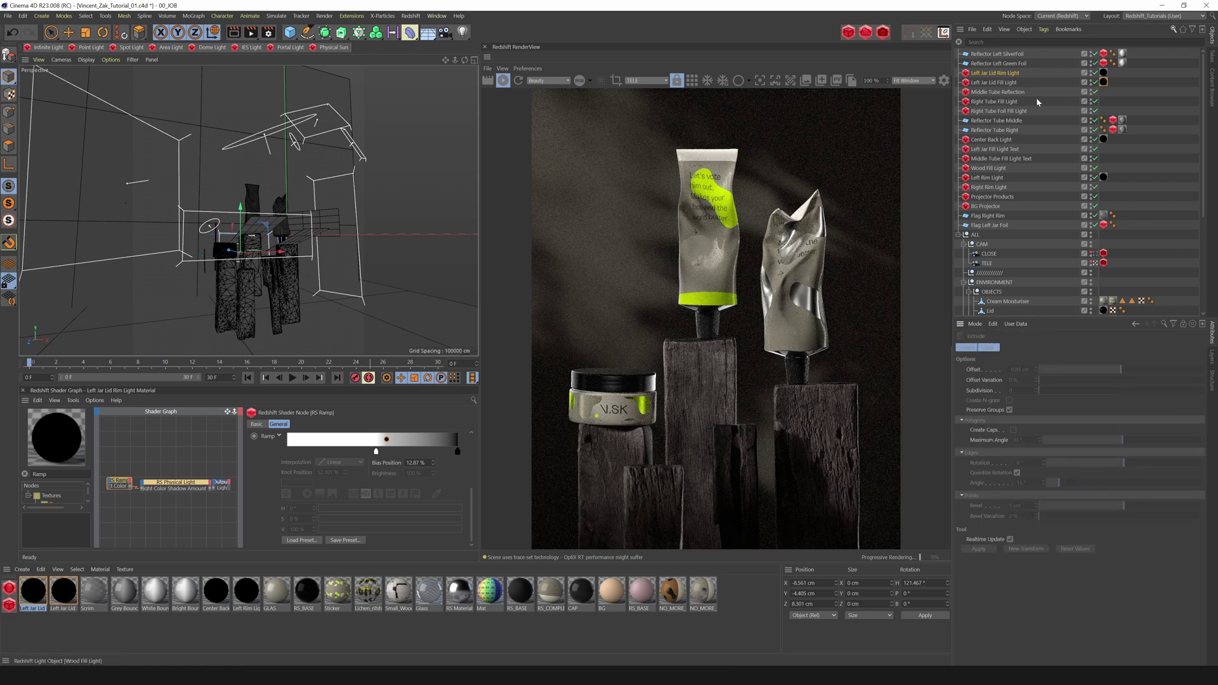
pyautogui.click(1012, 76)
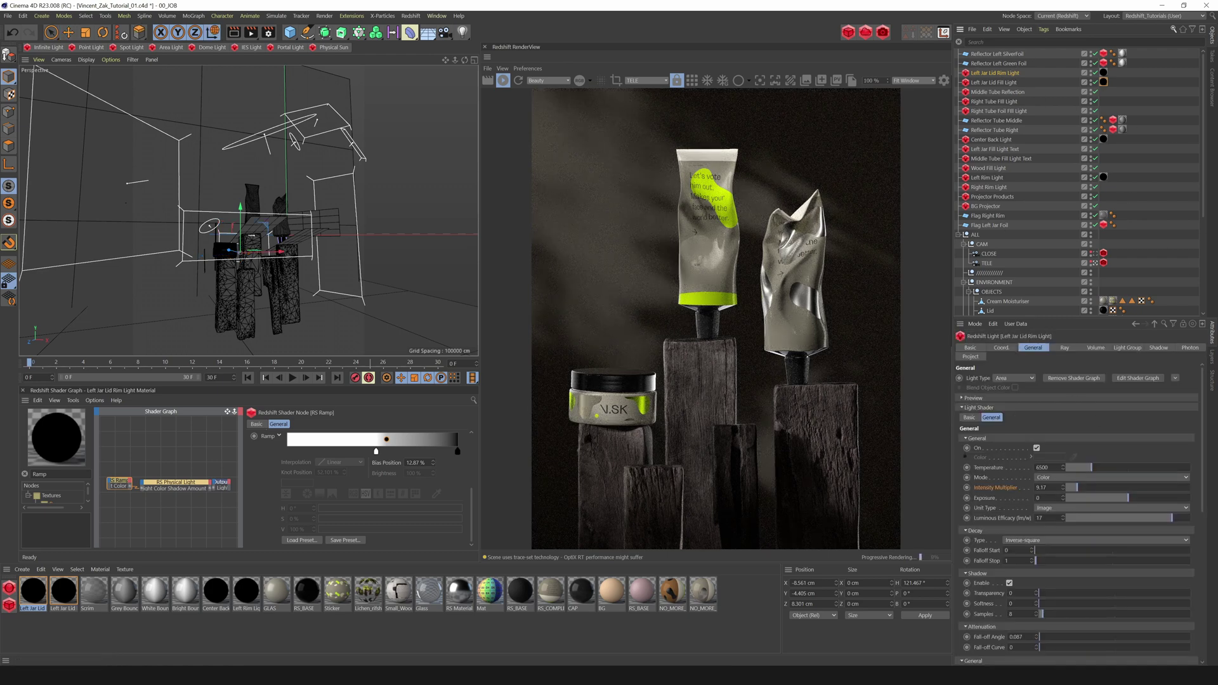
pyautogui.moveTo(1071, 491); pyautogui.dragTo(1063, 491)
pyautogui.moveTo(1068, 493); pyautogui.dragTo(1118, 501)
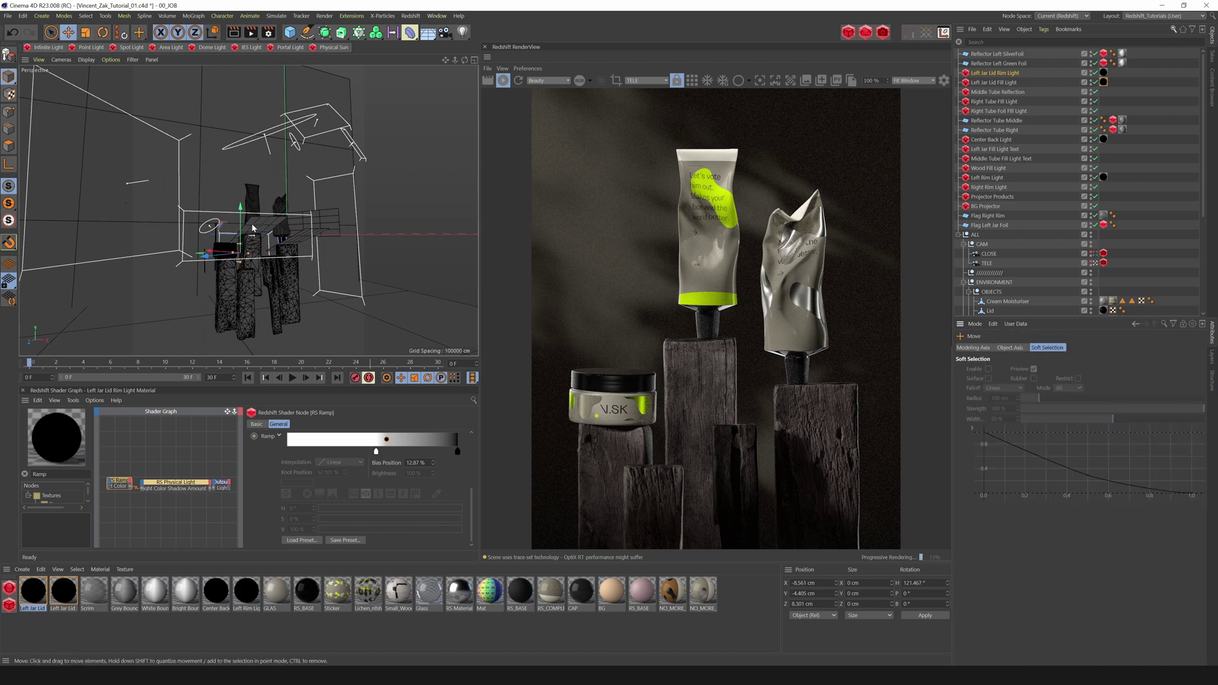
pyautogui.moveTo(241, 223); pyautogui.dragTo(239, 217)
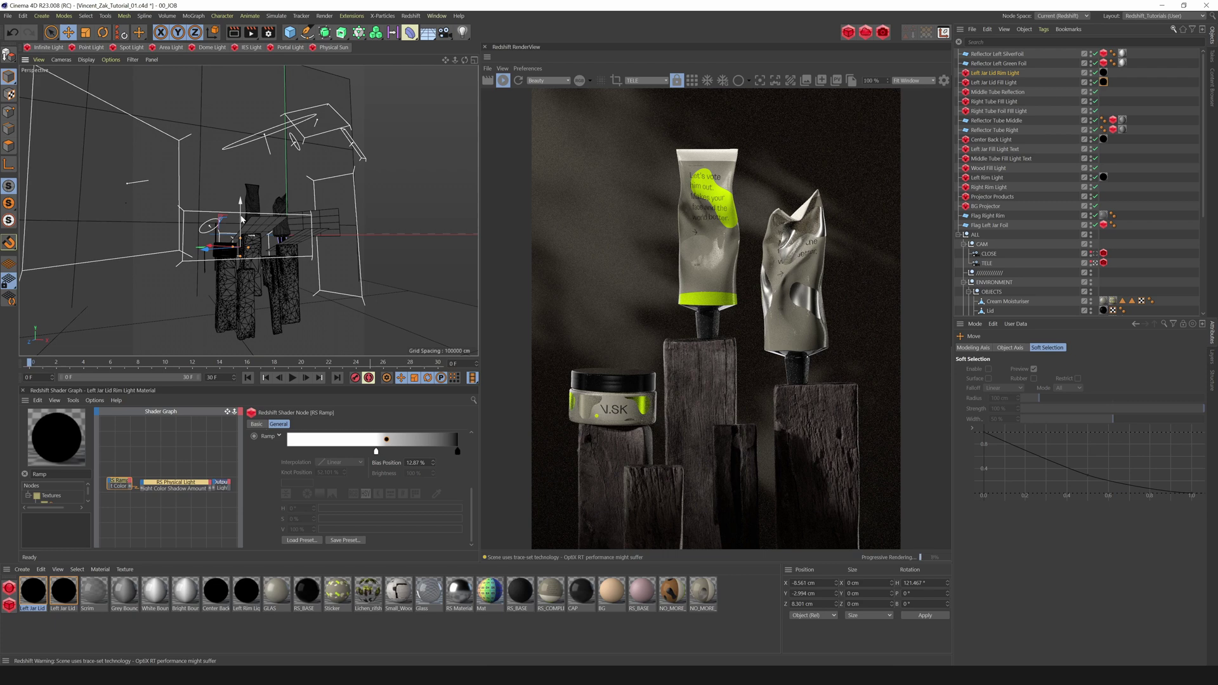
pyautogui.moveTo(241, 212); pyautogui.dragTo(240, 217)
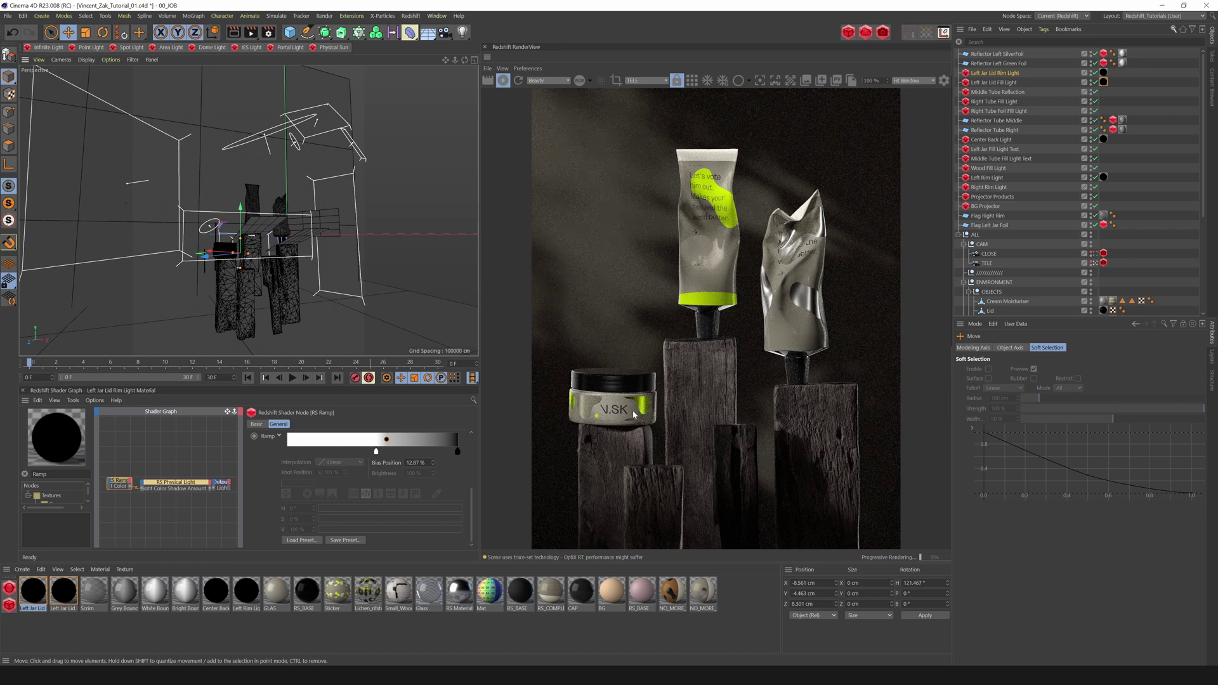
# Step: Add Cream Moisturiser to the Left Jar Lid Rim Light's Include objects and raise the light to about Y -3.6 cm
pyautogui.click(1004, 74)
pyautogui.click(971, 356)
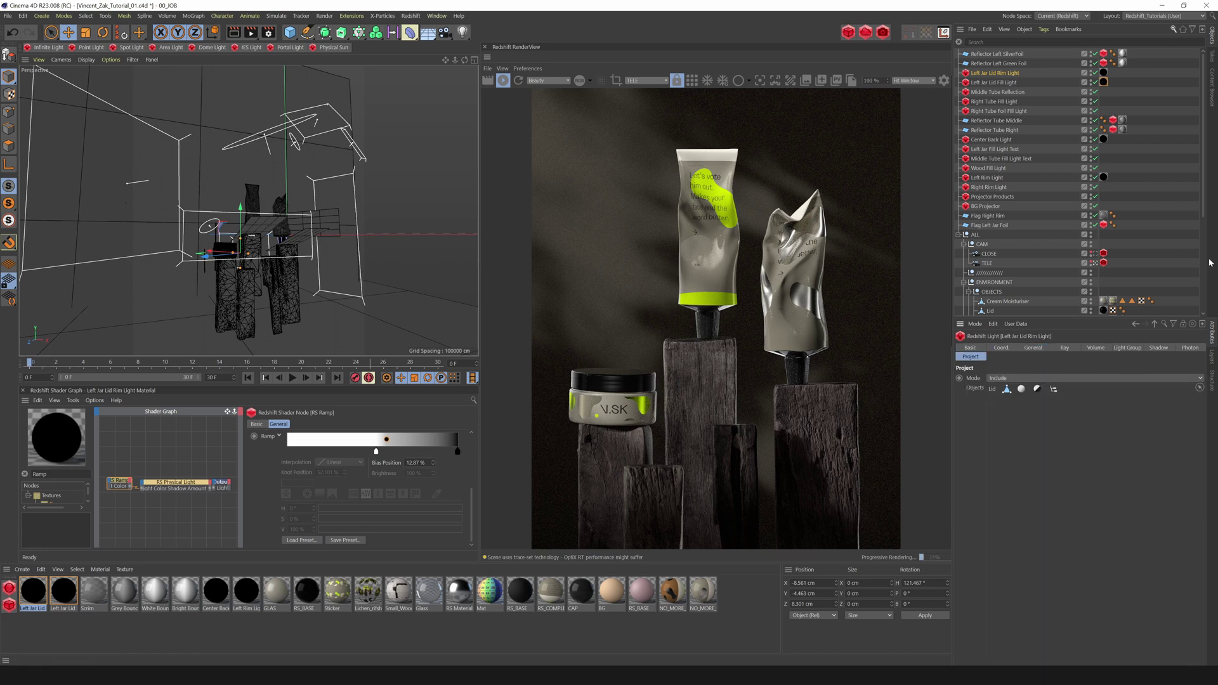
pyautogui.moveTo(1206, 210); pyautogui.dragTo(1207, 278)
pyautogui.moveTo(1019, 197); pyautogui.dragTo(1006, 417)
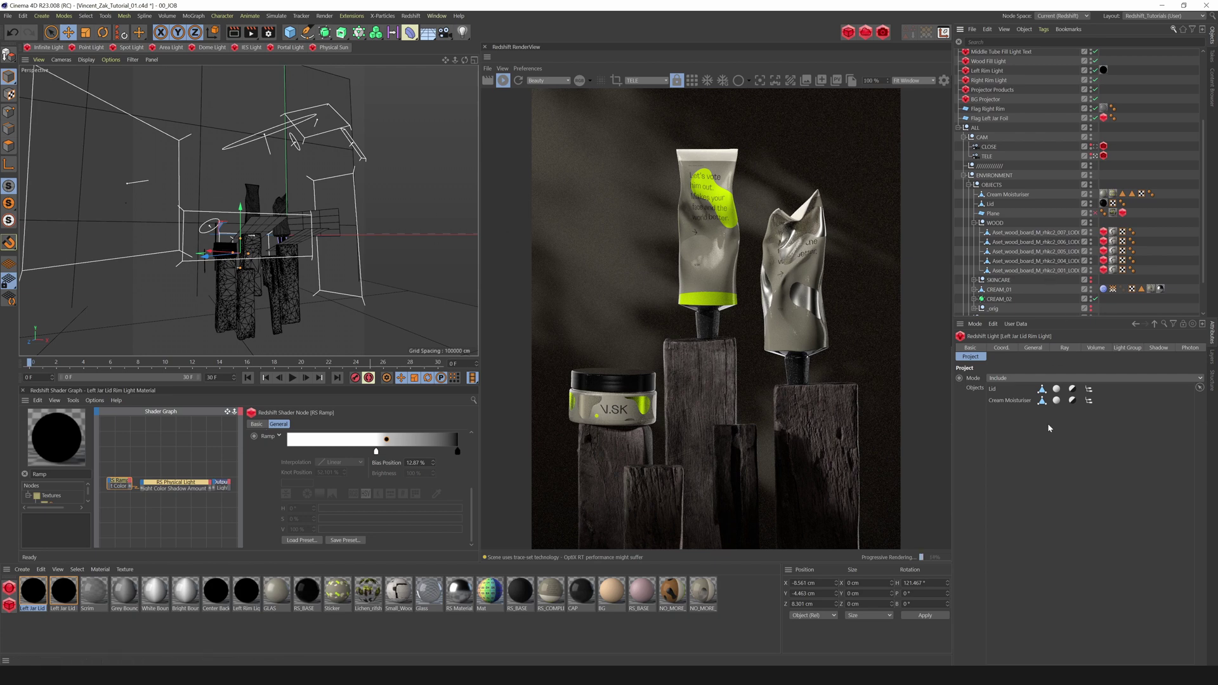
pyautogui.click(1057, 401)
pyautogui.click(1057, 401)
pyautogui.moveTo(241, 232); pyautogui.dragTo(241, 240)
pyautogui.scroll(5, 1002, 166)
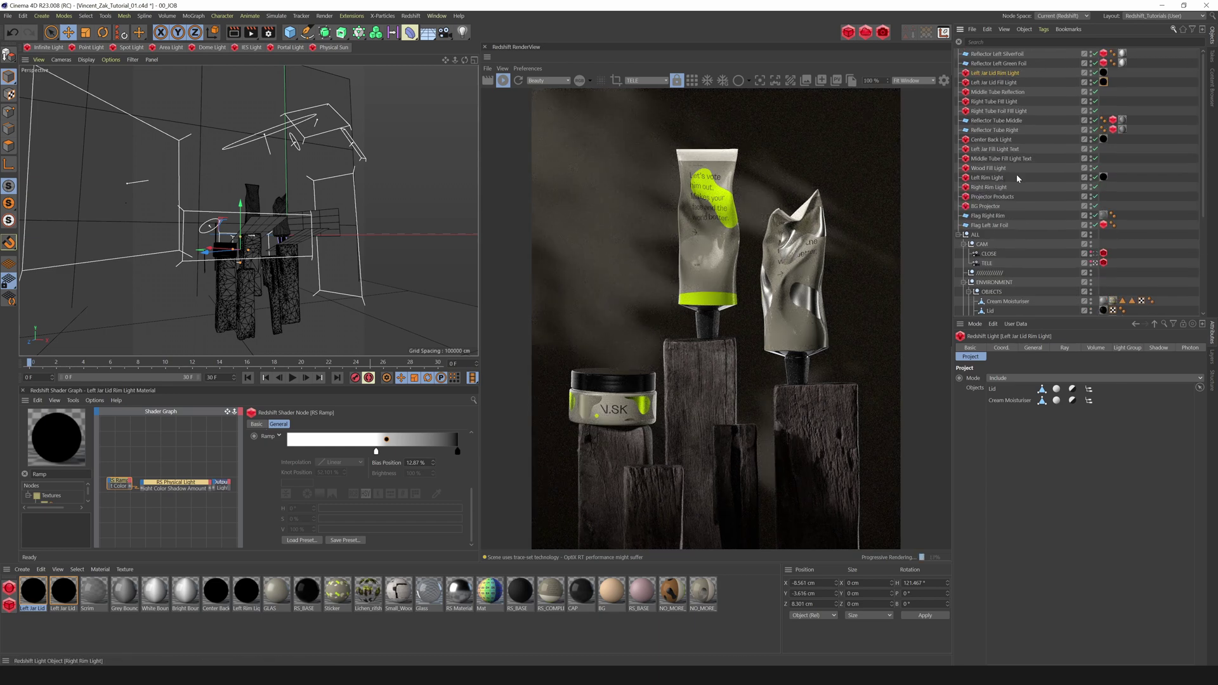
# Step: Try a different diffuse ray contribution for the Left Jar Lid Rim Light and return it to 1
pyautogui.click(1033, 347)
pyautogui.click(1066, 351)
pyautogui.moveTo(1068, 450); pyautogui.dragTo(1203, 449)
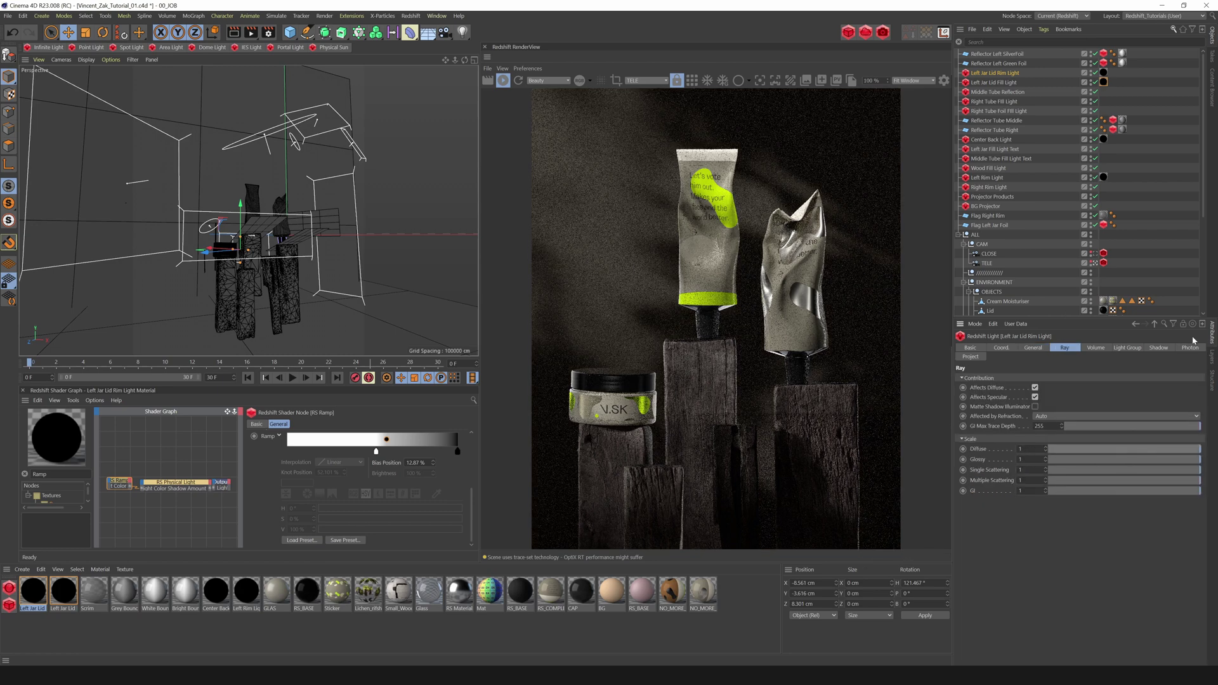
pyautogui.click(1034, 348)
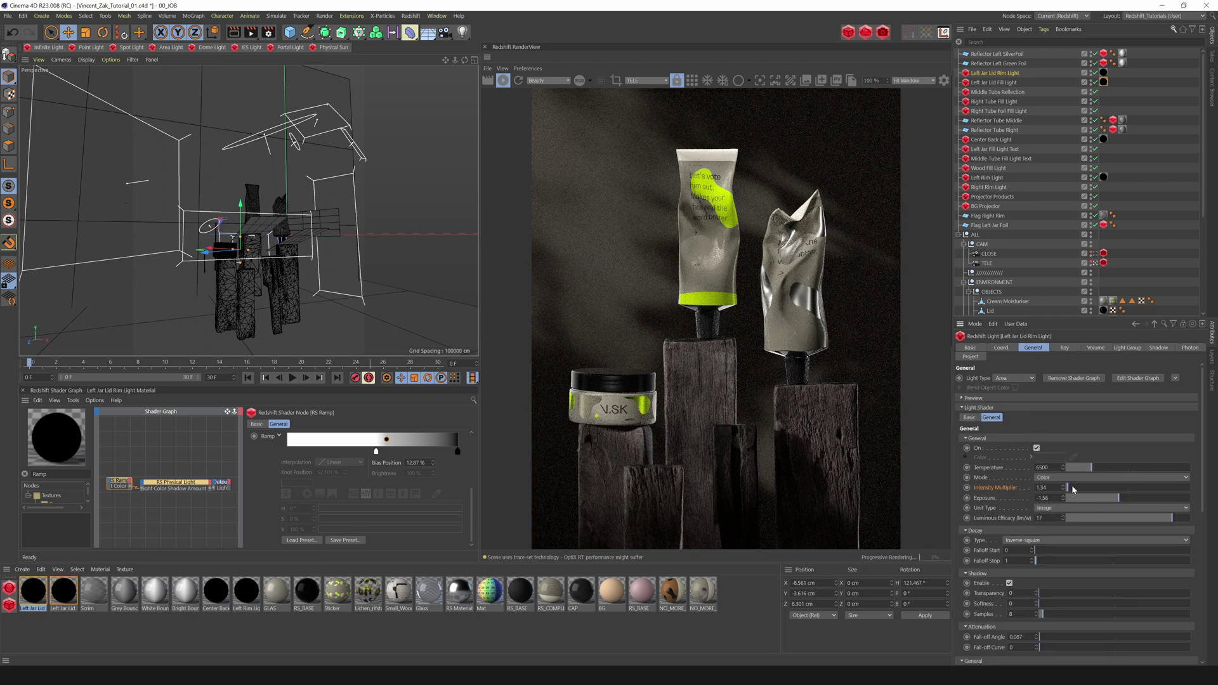
# Step: Lower the Left Jar Lid Rim Light's exposure to about -2.86
pyautogui.moveTo(1120, 501); pyautogui.dragTo(1115, 501)
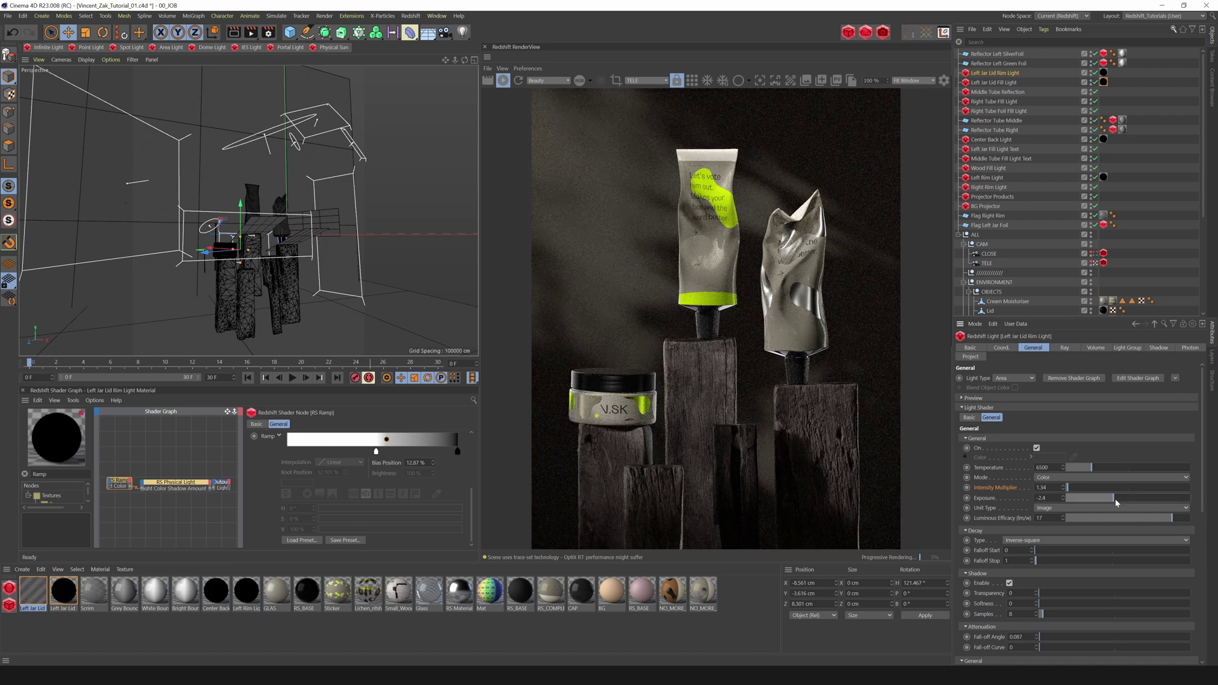
pyautogui.moveTo(1111, 500)
pyautogui.mouseDown()
pyautogui.moveTo(1095, 500)
pyautogui.moveTo(1112, 506)
pyautogui.mouseUp()
# Step: Raise the Left Jar Lid Fill Light's Intensity Multiplier to about 15.08 and widen the light slightly
pyautogui.click(1010, 83)
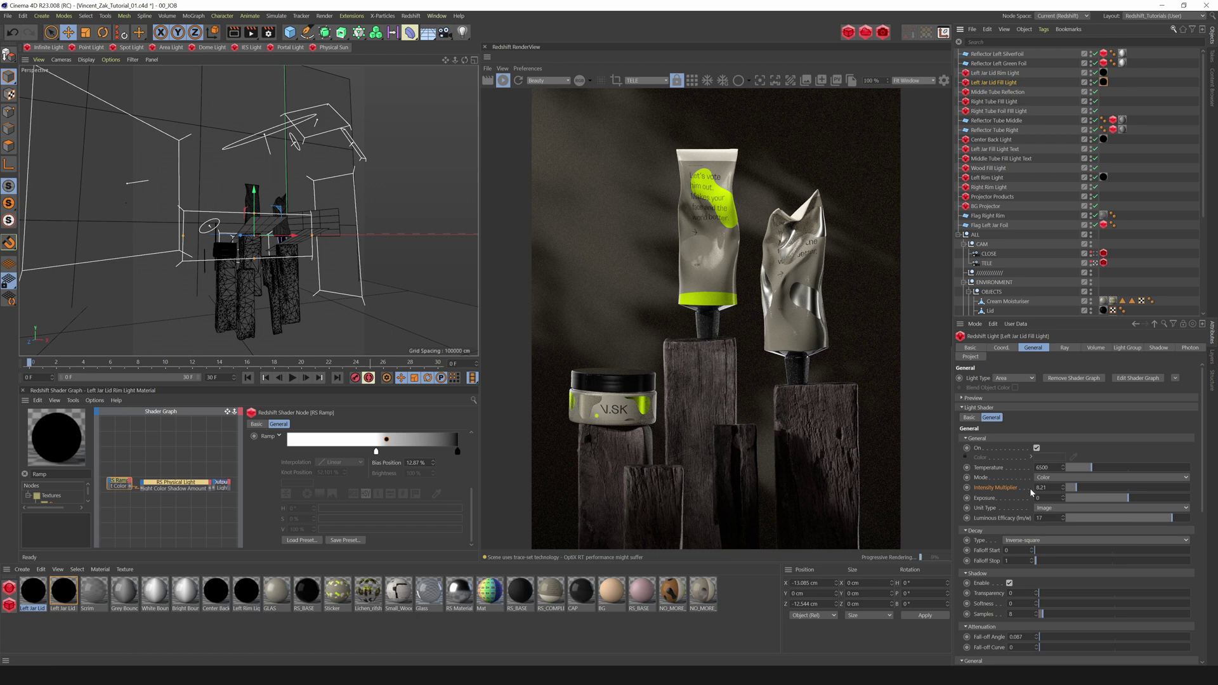
pyautogui.moveTo(1081, 494); pyautogui.dragTo(1084, 492)
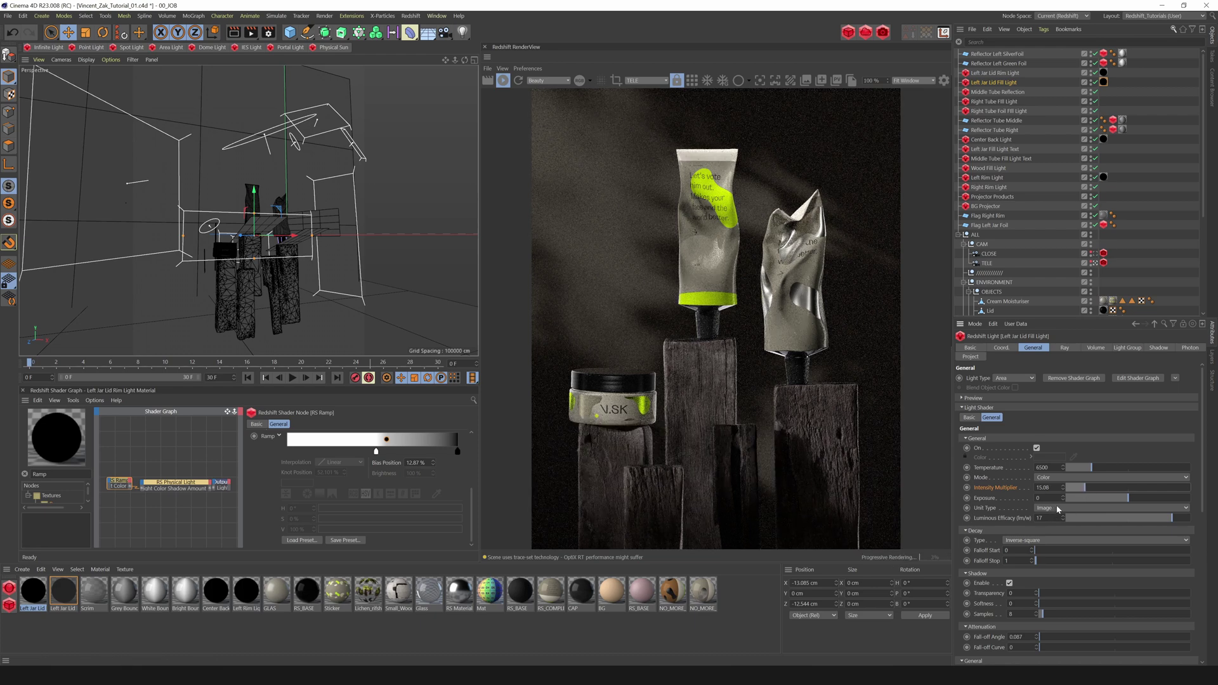
pyautogui.moveTo(312, 235); pyautogui.dragTo(322, 236)
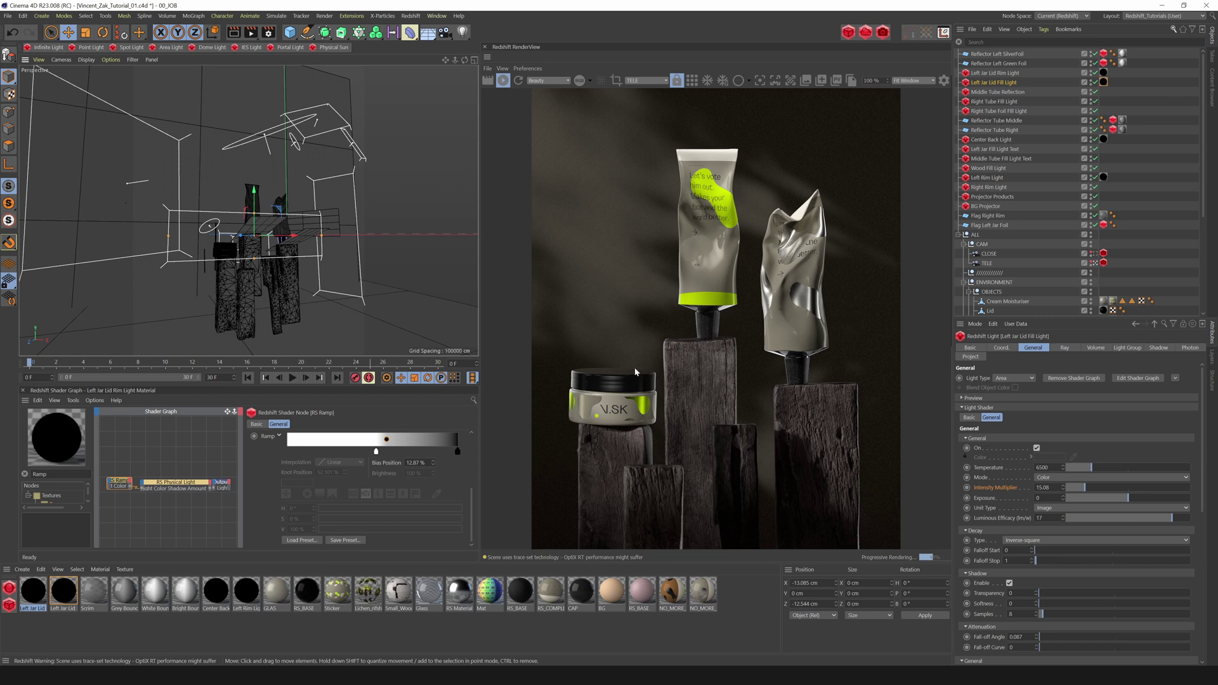
# Step: Duplicate the Left Jar Lid Rim Light and place the copy behind the jar at about X -12.7, Z 18 cm, rotated to a heading of about 187°
pyautogui.click(986, 73)
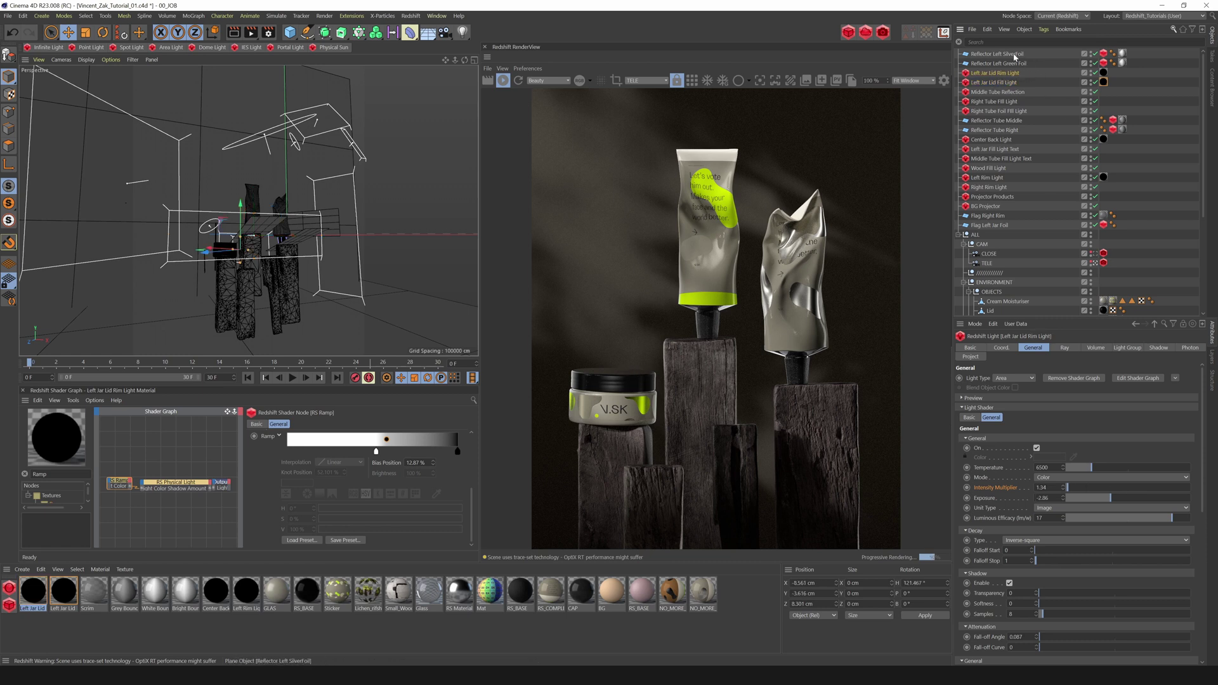
pyautogui.press('o')
pyautogui.keyDown('ctrl'); pyautogui.moveTo(217, 213); pyautogui.dragTo(185, 193); pyautogui.keyUp('ctrl')
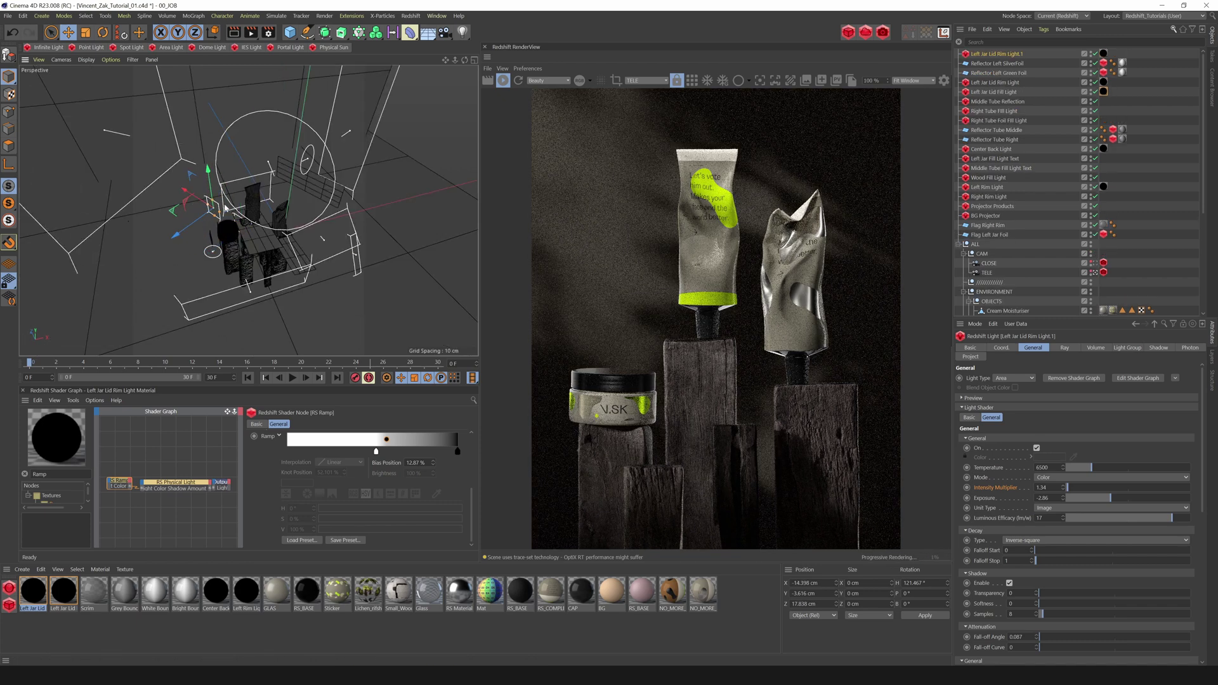
pyautogui.press('r')
pyautogui.moveTo(223, 230); pyautogui.dragTo(247, 215)
pyautogui.press('e')
pyautogui.moveTo(170, 222); pyautogui.dragTo(178, 220)
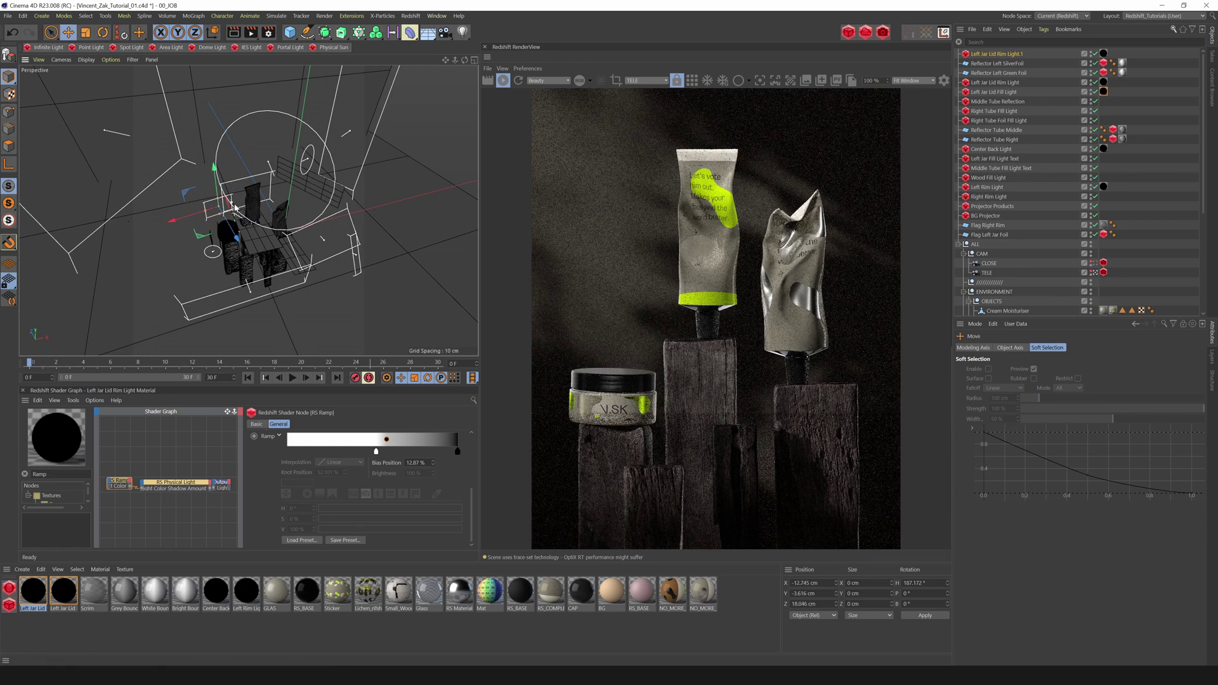
# Step: Rename the duplicated light as Left Jar Lid Back Reflection
pyautogui.doubleClick(1010, 55)
pyautogui.moveTo(1000, 54); pyautogui.dragTo(1031, 55)
pyautogui.write('Ba')
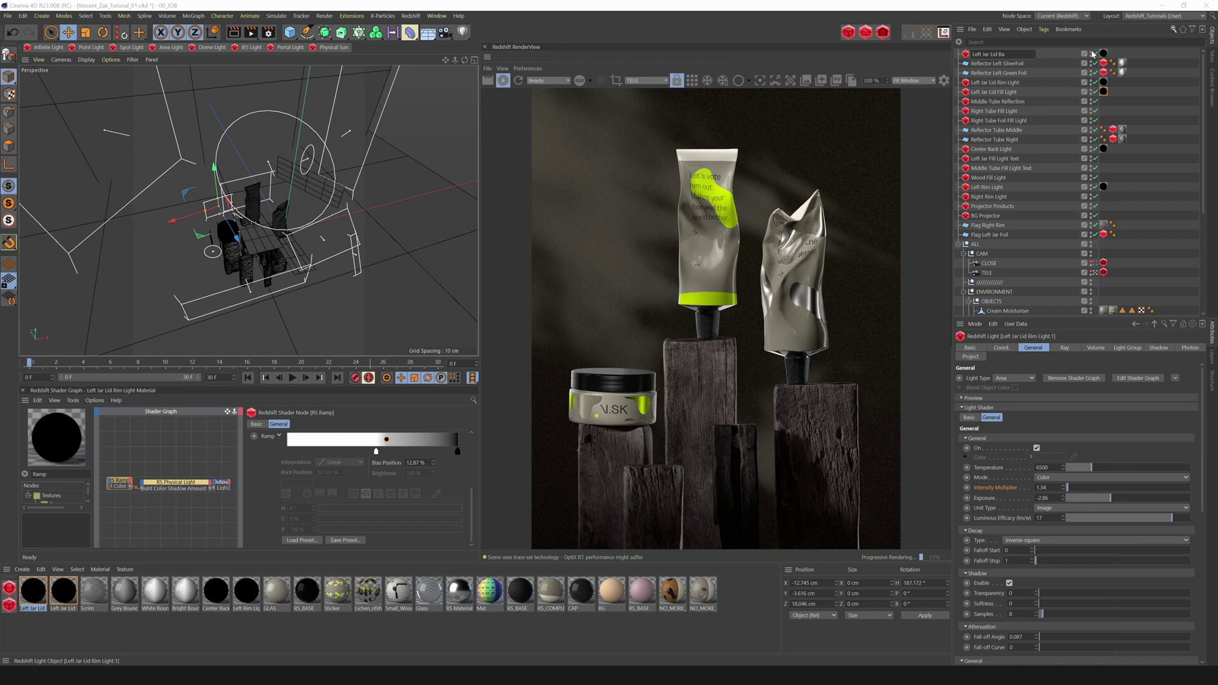
pyautogui.write('ck')
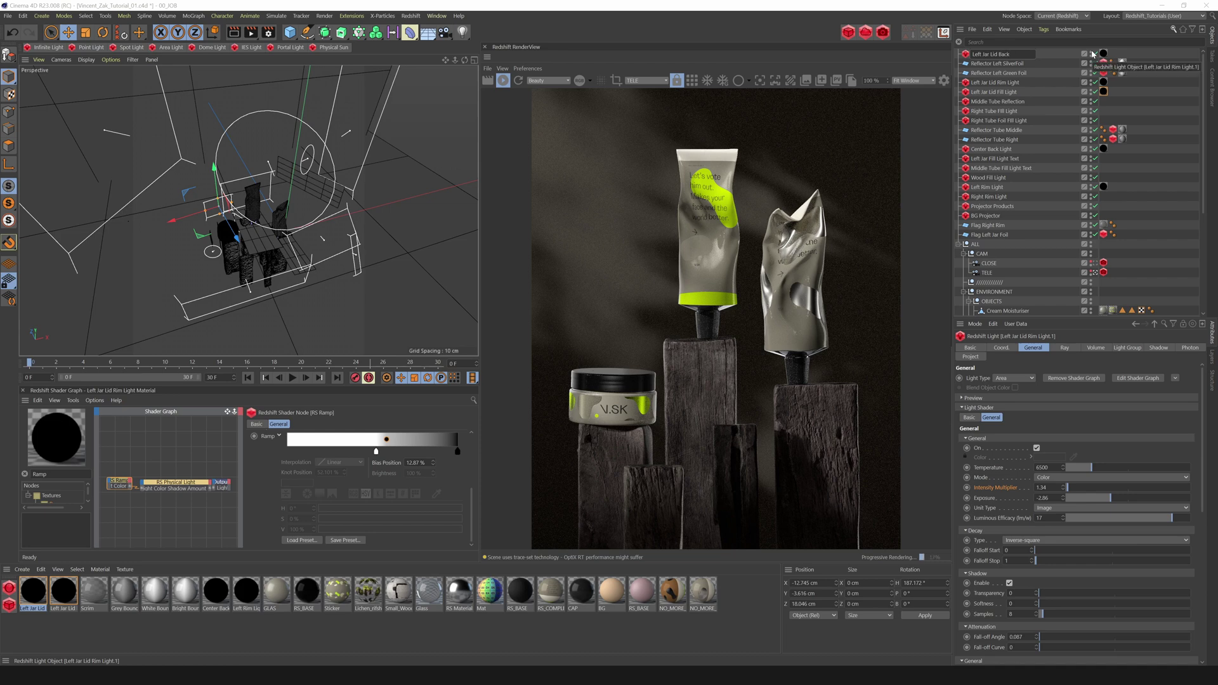
pyautogui.write(' Ref')
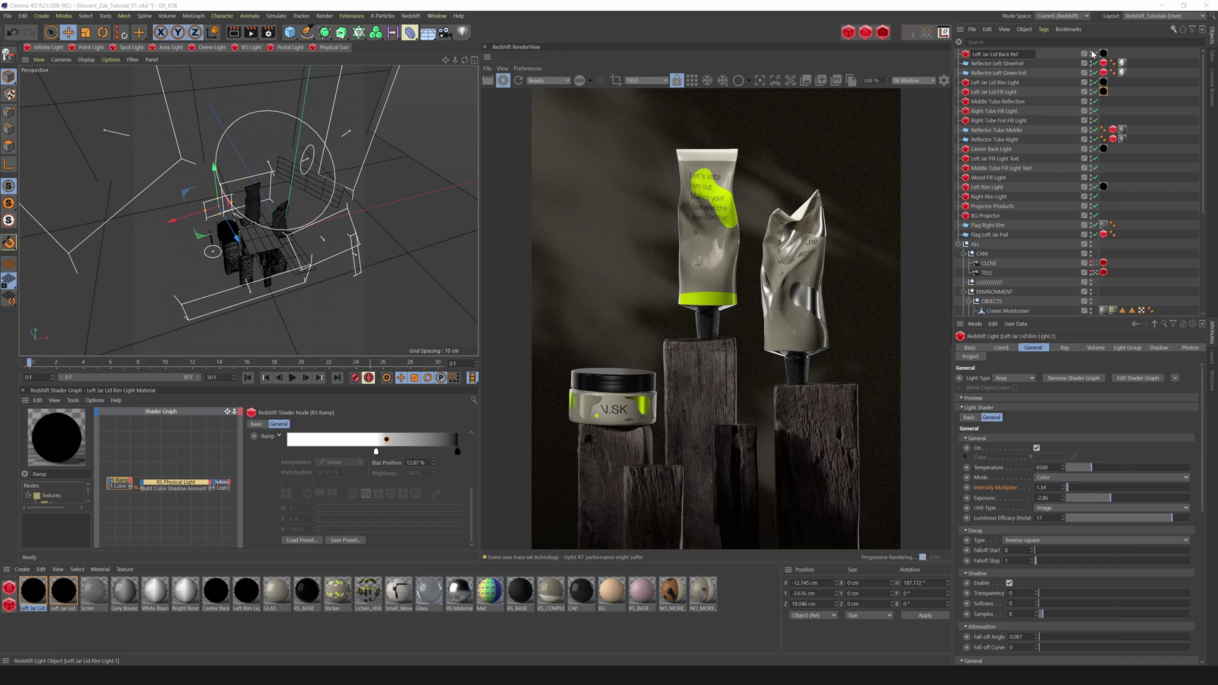
pyautogui.write('l')
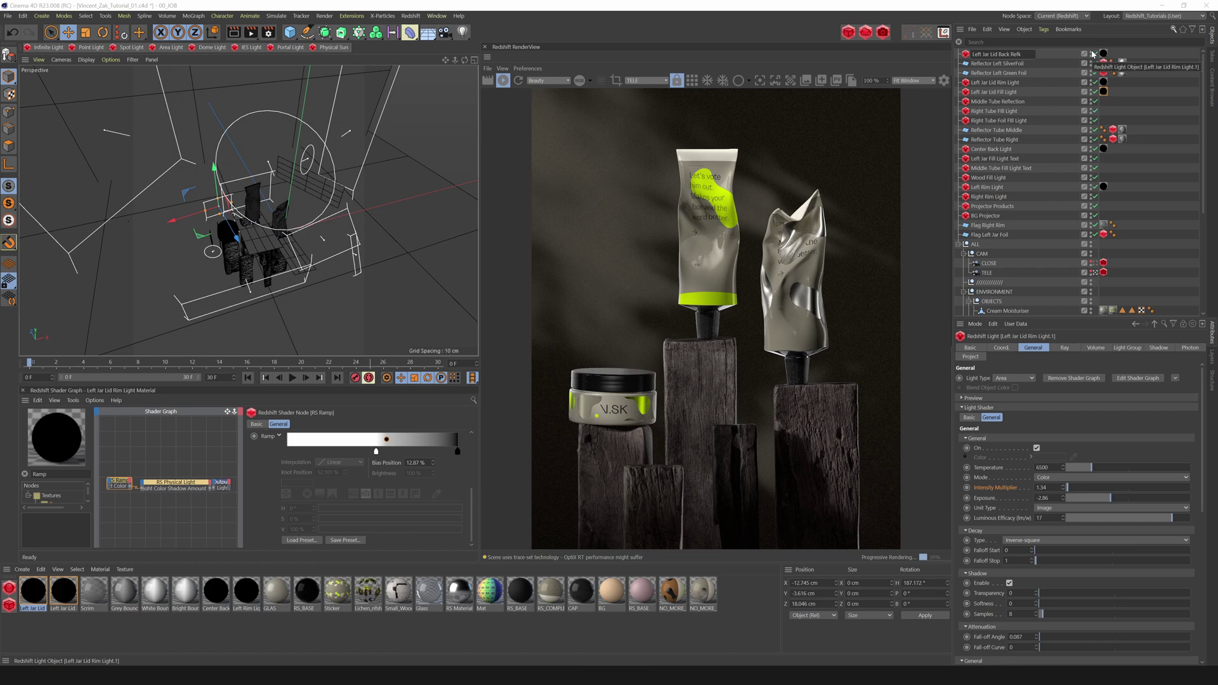
pyautogui.write('ection')
pyautogui.press('Return')
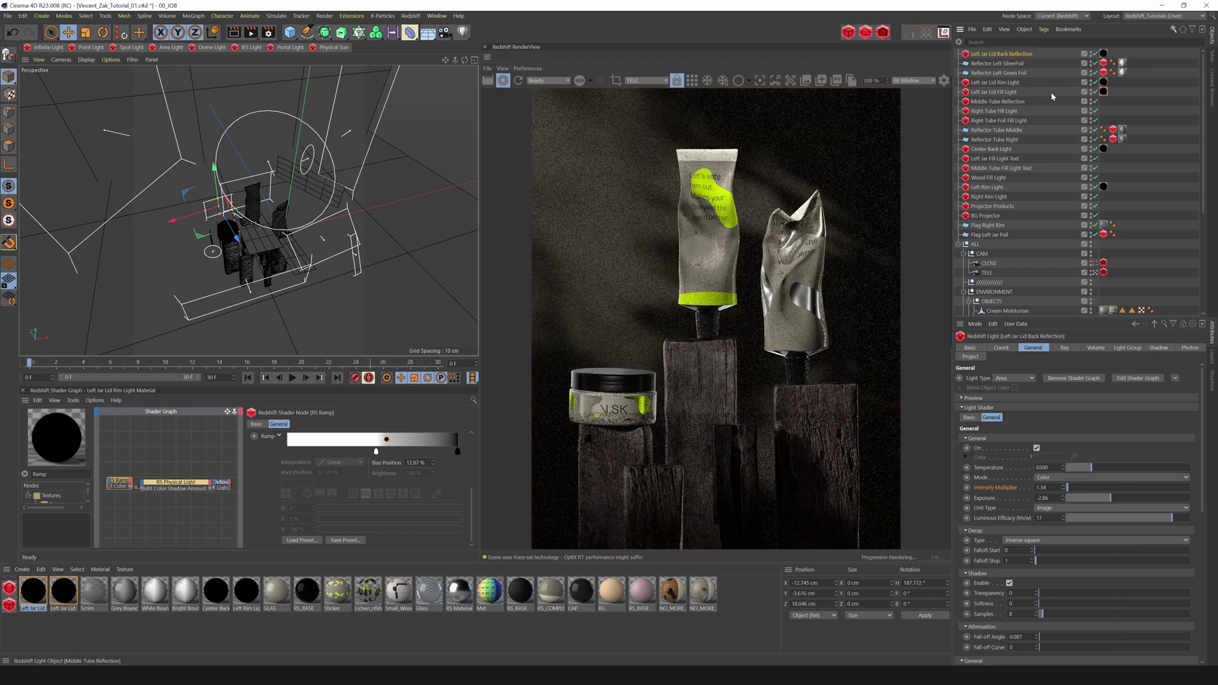
# Step: Remove the inherited rim light material from the Left Jar Lid Back Reflection light and give it its own shader graph
pyautogui.click(1104, 73)
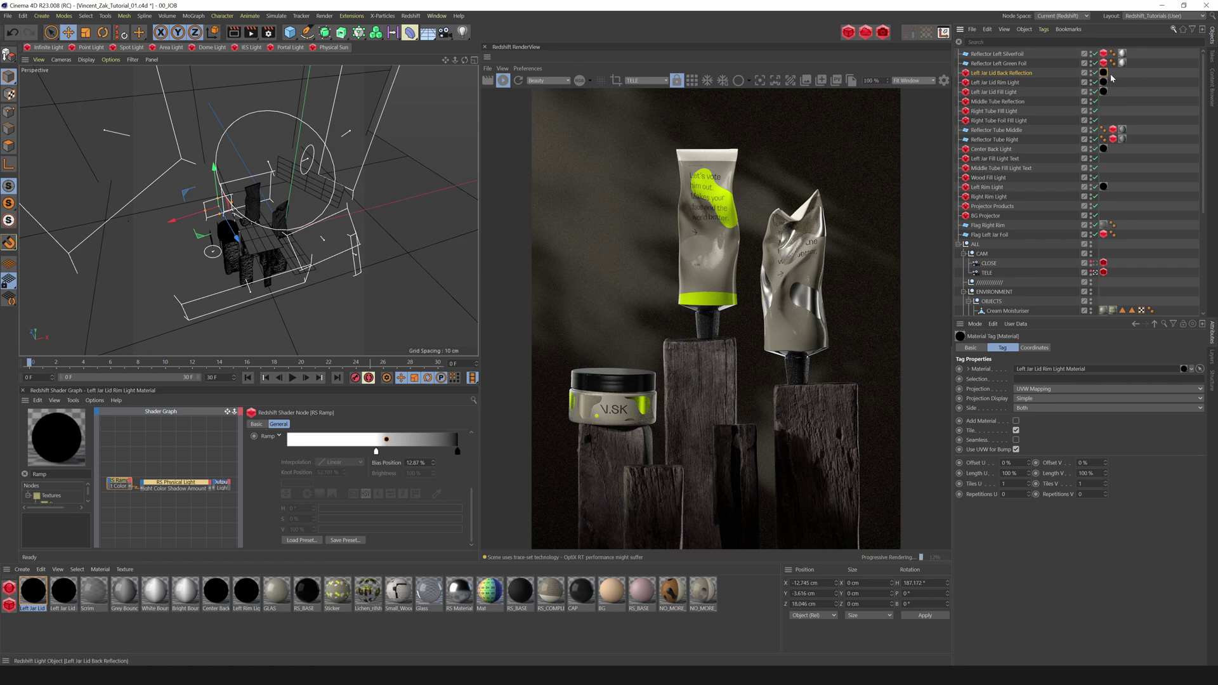
pyautogui.press('Delete')
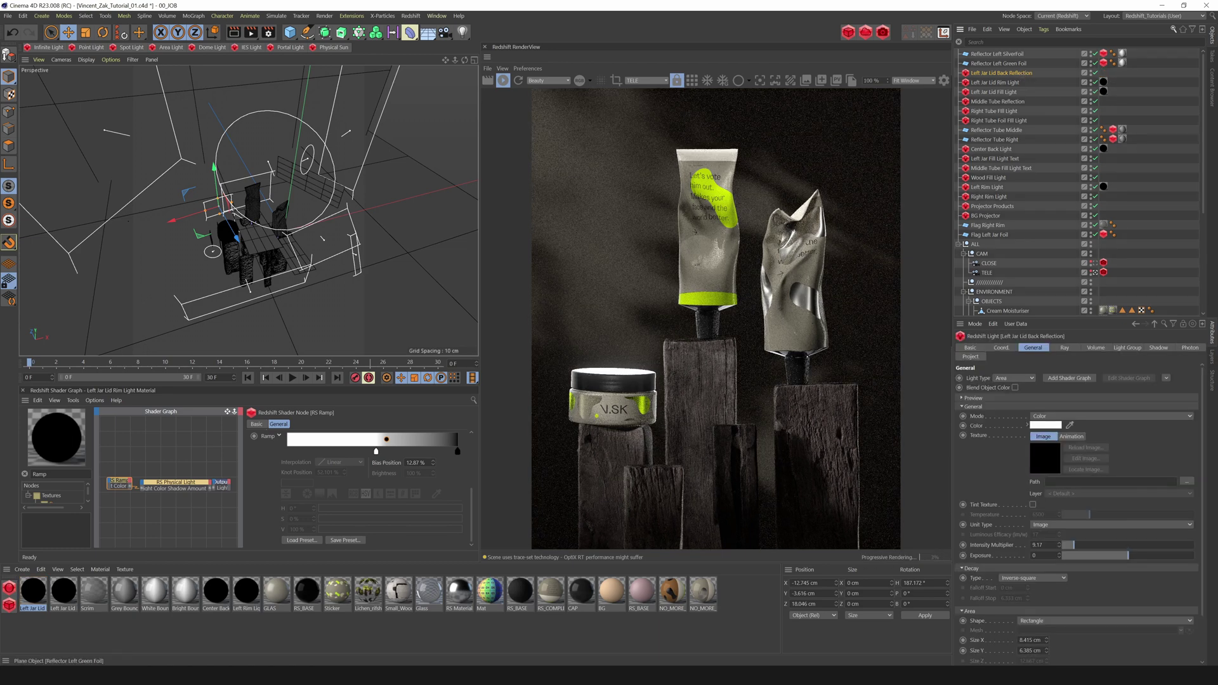
pyautogui.click(1073, 379)
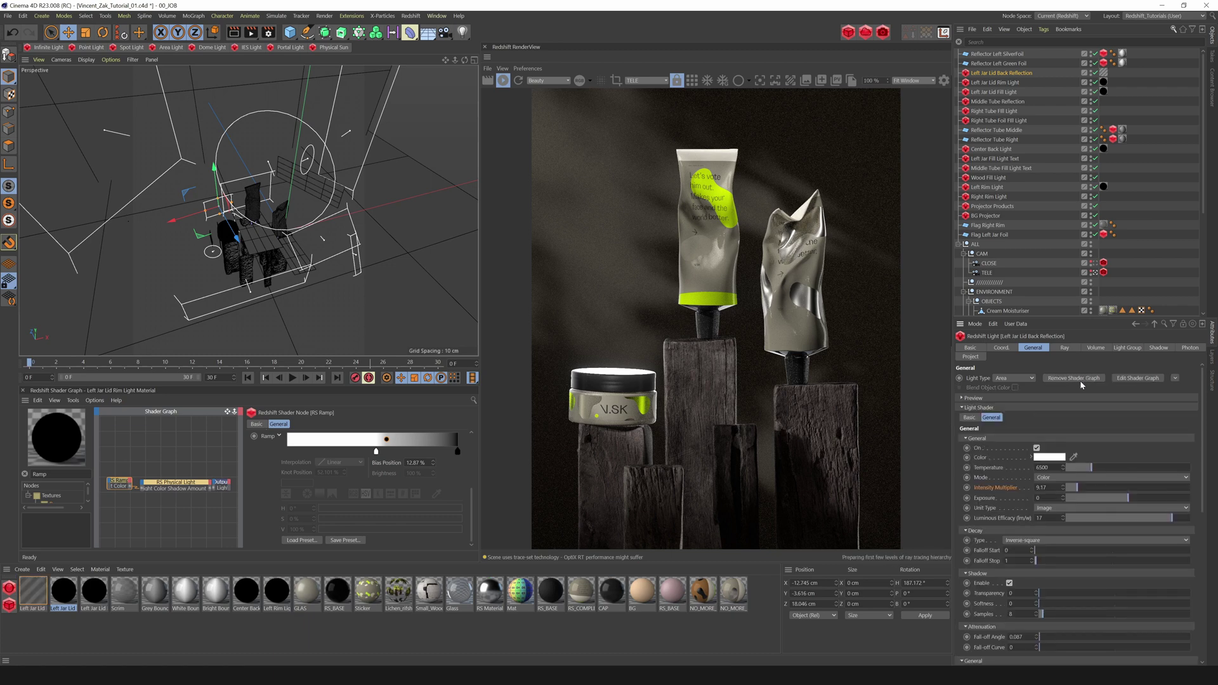
# Step: Add a Ramp node to the Left Jar Lid Back Reflection shader graph and connect it to the RS Physical Light's Color
pyautogui.doubleClick(43, 594)
pyautogui.moveTo(227, 411); pyautogui.dragTo(238, 367)
pyautogui.moveTo(54, 503); pyautogui.dragTo(128, 483)
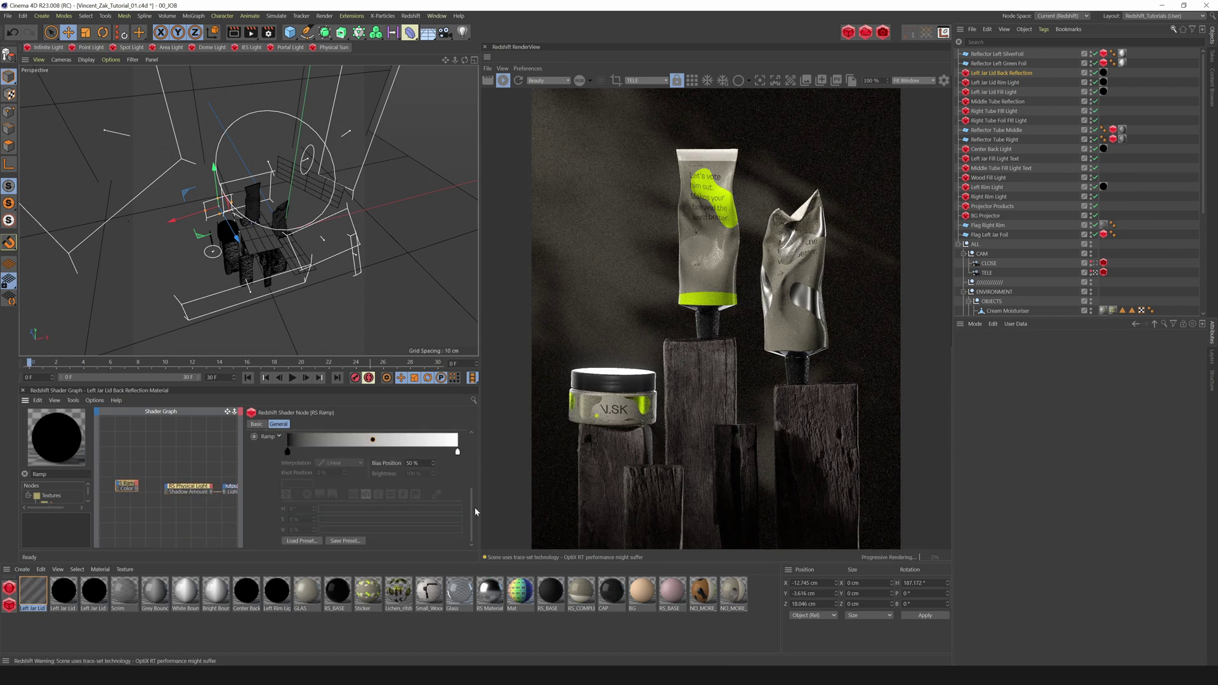
pyautogui.moveTo(472, 506); pyautogui.dragTo(471, 452)
pyautogui.moveTo(137, 488); pyautogui.dragTo(192, 492)
pyautogui.click(202, 491)
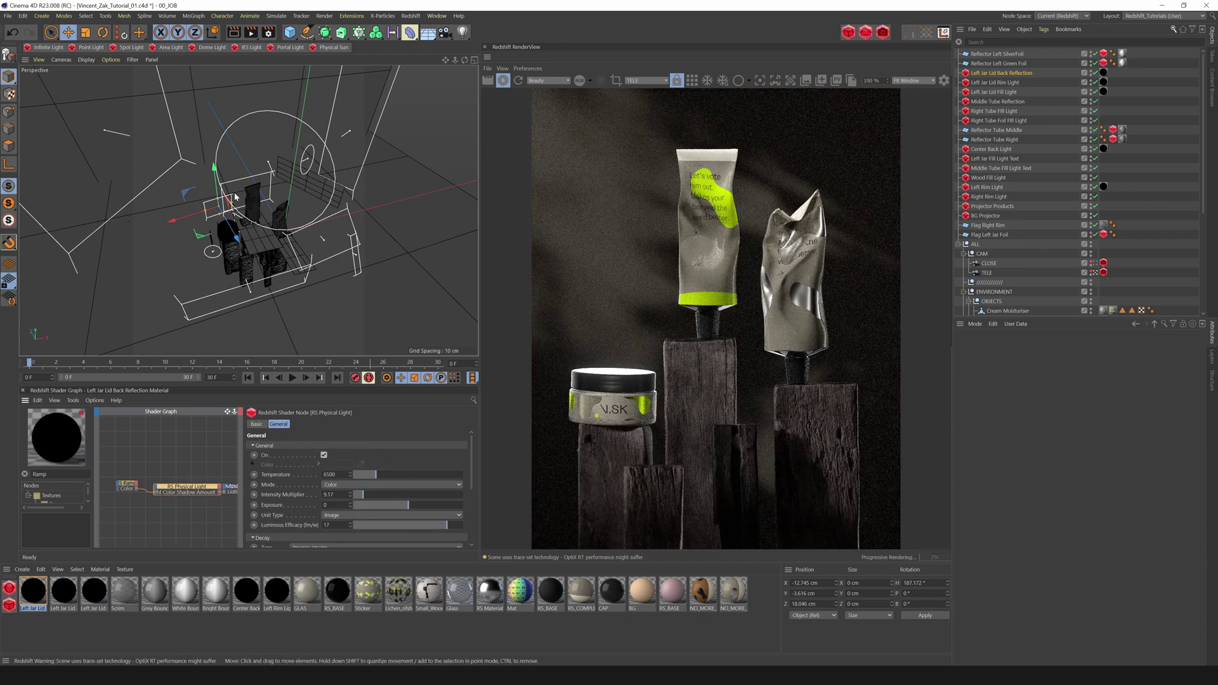
pyautogui.click(125, 486)
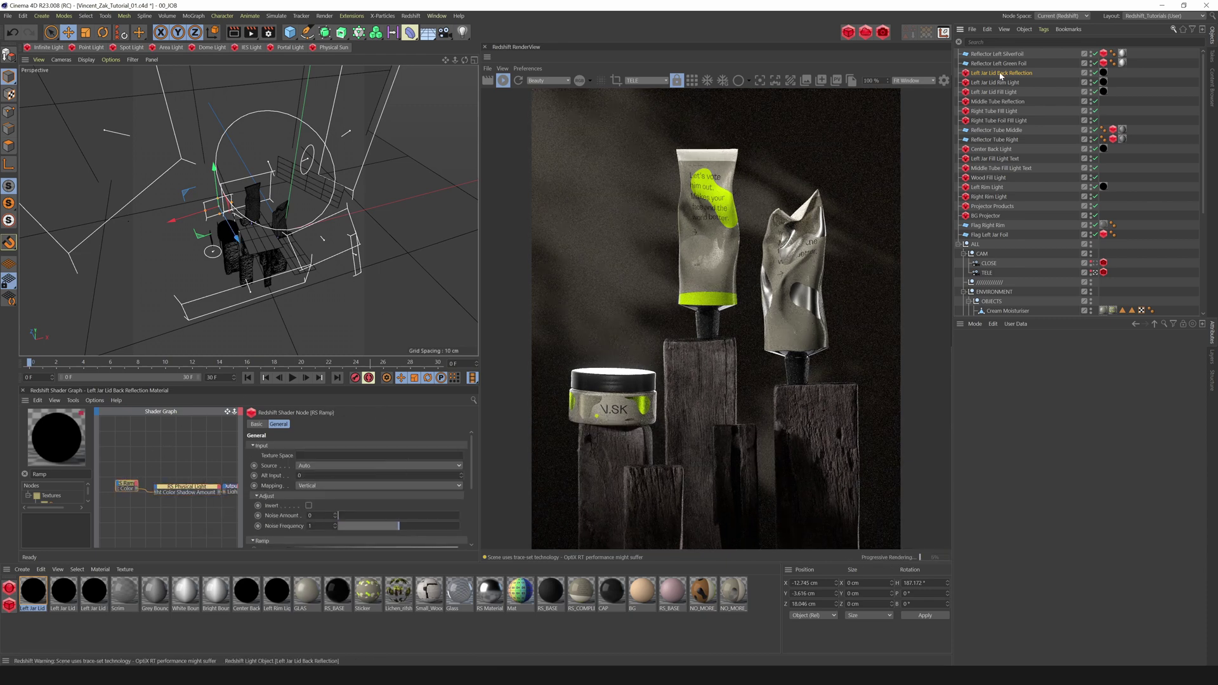
# Step: Dim the Left Jar Lid Back Reflection light to Intensity Multiplier 0.5 and Exposure about -3.7, and raise it slightly to about Y -3.6 cm
pyautogui.moveTo(1078, 488)
pyautogui.mouseDown()
pyautogui.moveTo(1089, 489)
pyautogui.moveTo(1068, 489)
pyautogui.mouseUp()
pyautogui.moveTo(1103, 496); pyautogui.dragTo(1093, 495)
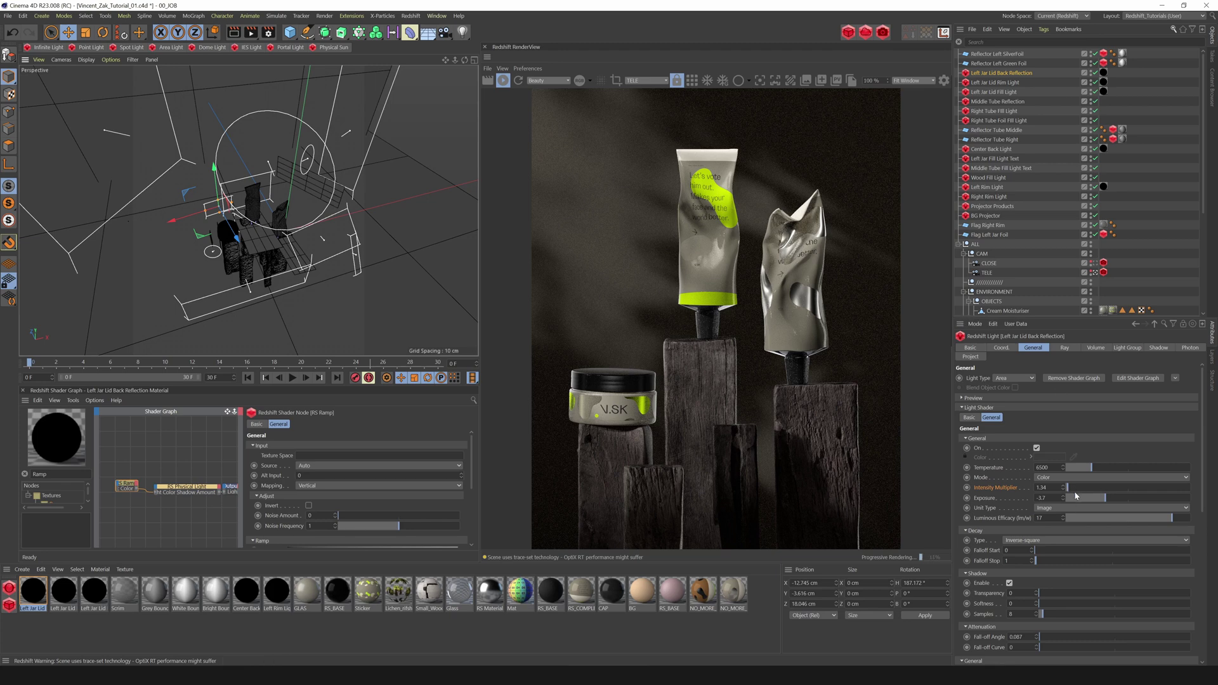
pyautogui.moveTo(1051, 489); pyautogui.dragTo(939, 490)
pyautogui.write('.5')
pyautogui.press('Return')
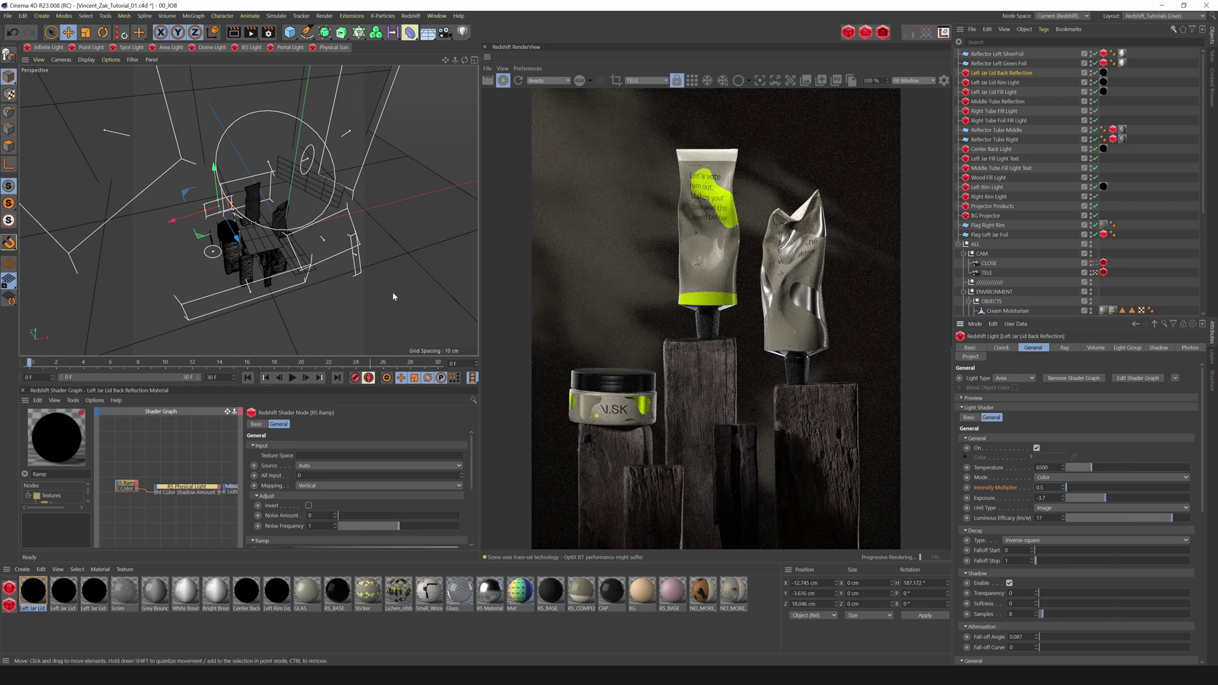
pyautogui.moveTo(216, 195); pyautogui.dragTo(215, 188)
# Step: Try an Intensity Multiplier of 0.2 for the Left Jar Lid Back Reflection light and return it to 0.5
pyautogui.moveTo(1046, 488); pyautogui.dragTo(980, 493)
pyautogui.write('0.2')
pyautogui.press('Return')
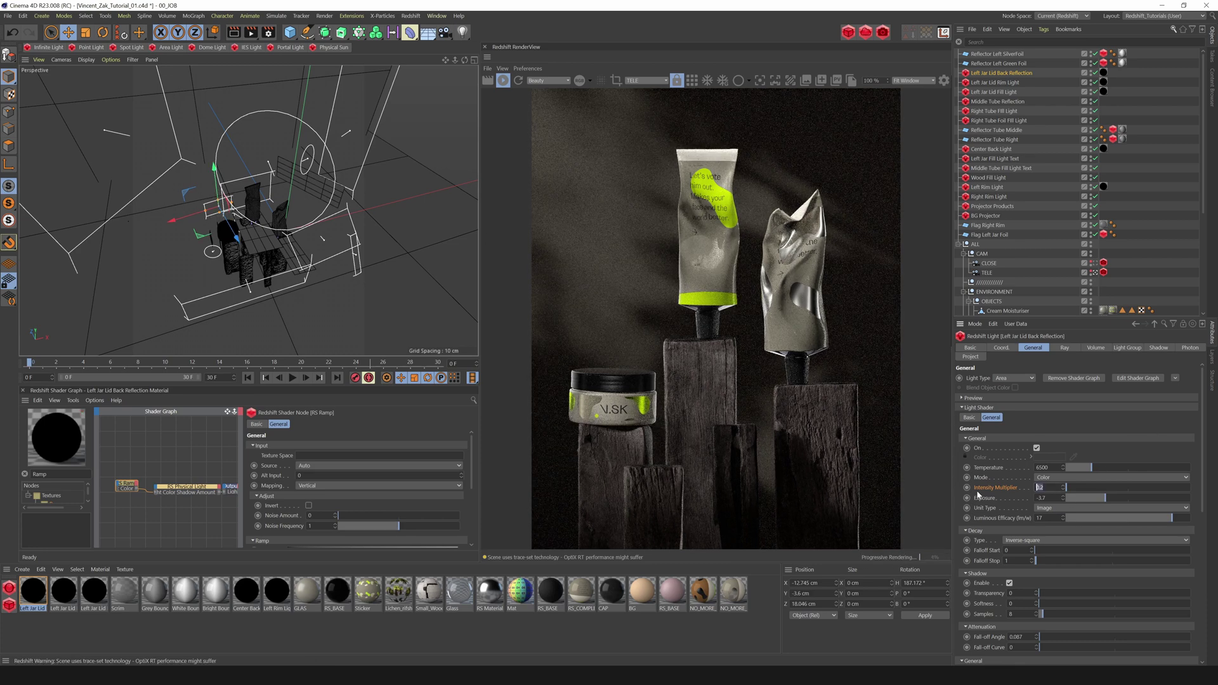
pyautogui.write('0.5')
pyautogui.press('Return')
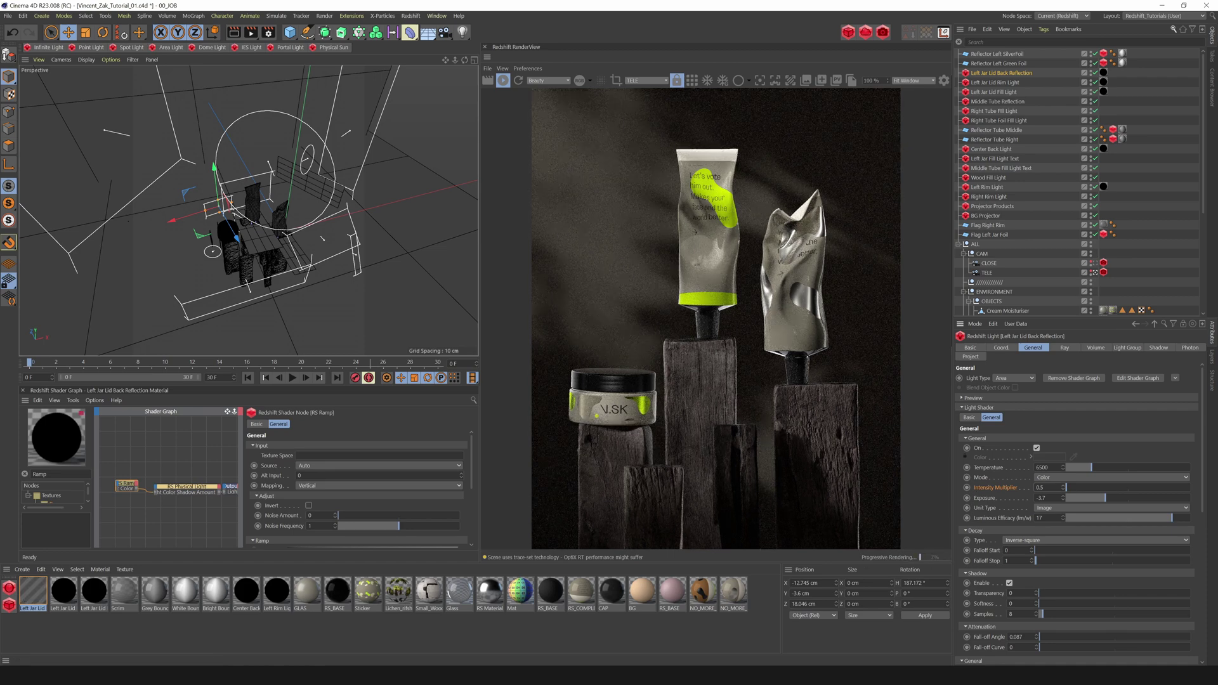
# Step: Move the Left Jar Lid Rim Light to about X -7.9, Y -4.2, Z 7.2 cm and compare the render with it off and on
pyautogui.click(1014, 83)
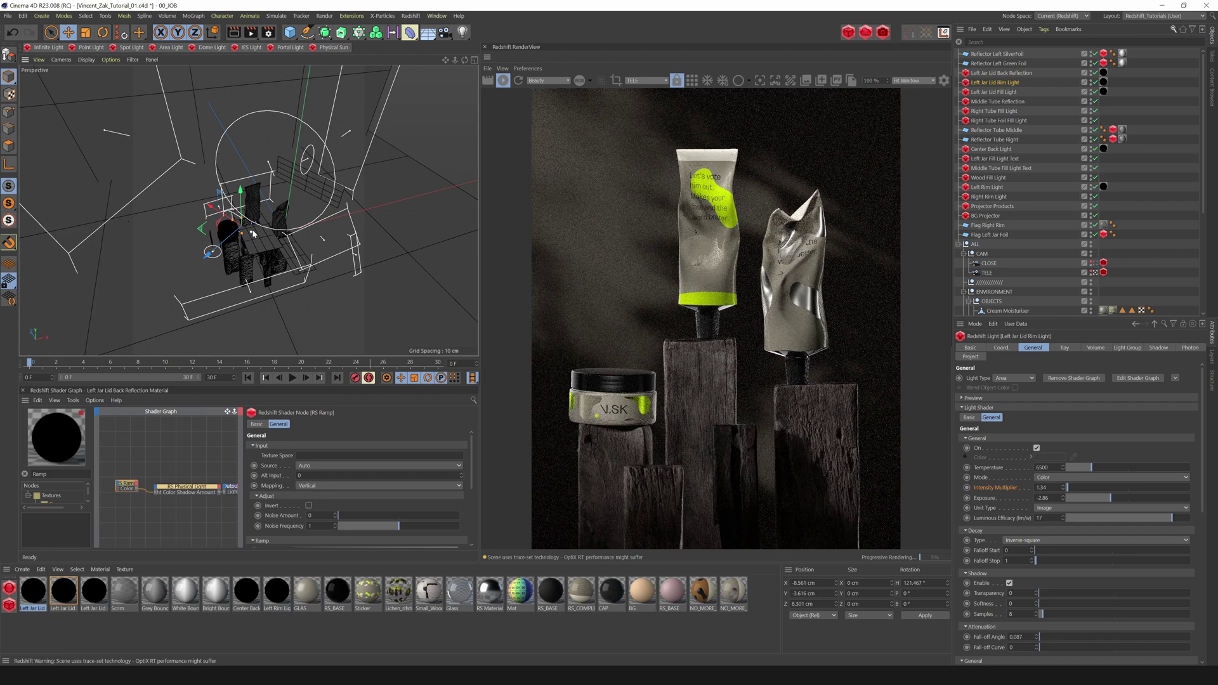
pyautogui.moveTo(241, 191); pyautogui.dragTo(243, 231)
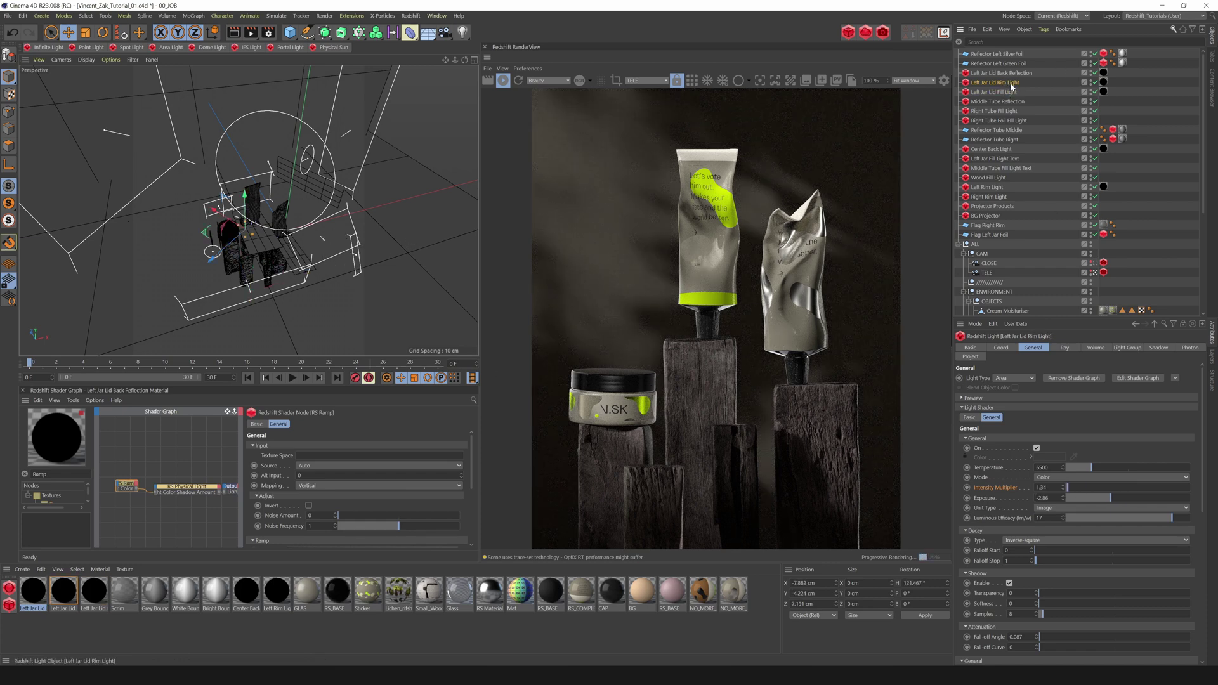
pyautogui.click(1095, 83)
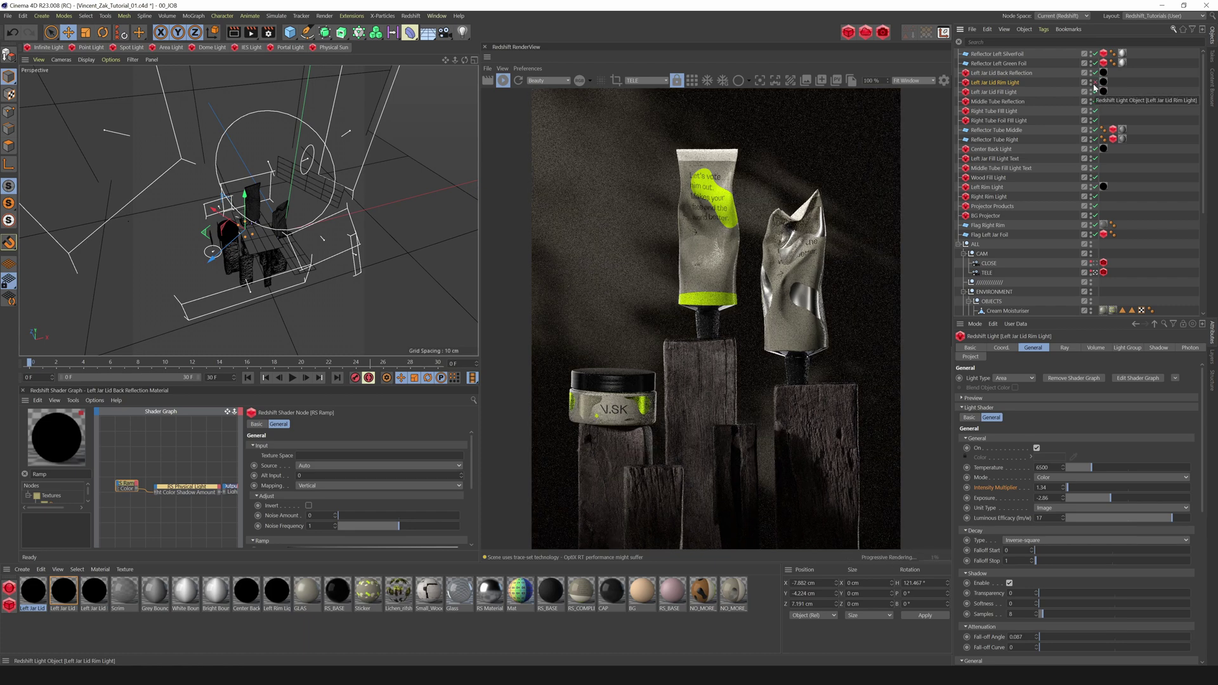
pyautogui.click(1094, 83)
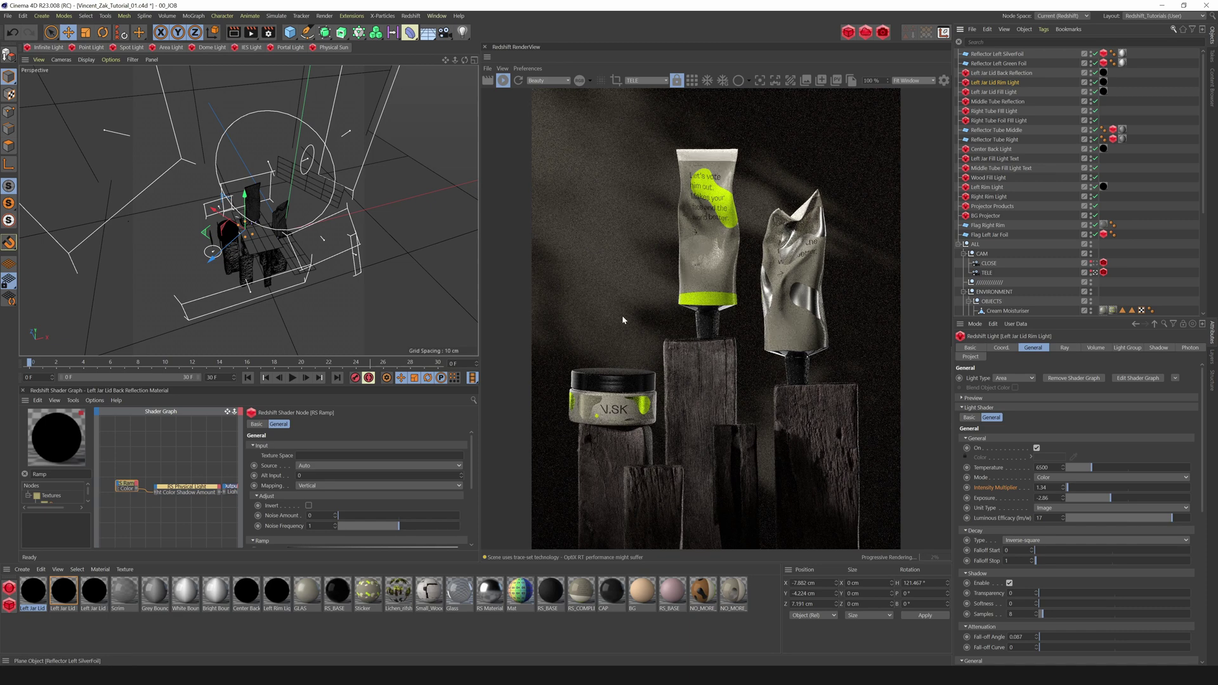
# Step: Try a different exposure for the Left Jar Lid Rim Light and undo the change
pyautogui.moveTo(1111, 499)
pyautogui.mouseDown()
pyautogui.moveTo(1137, 499)
pyautogui.moveTo(1091, 496)
pyautogui.mouseUp()
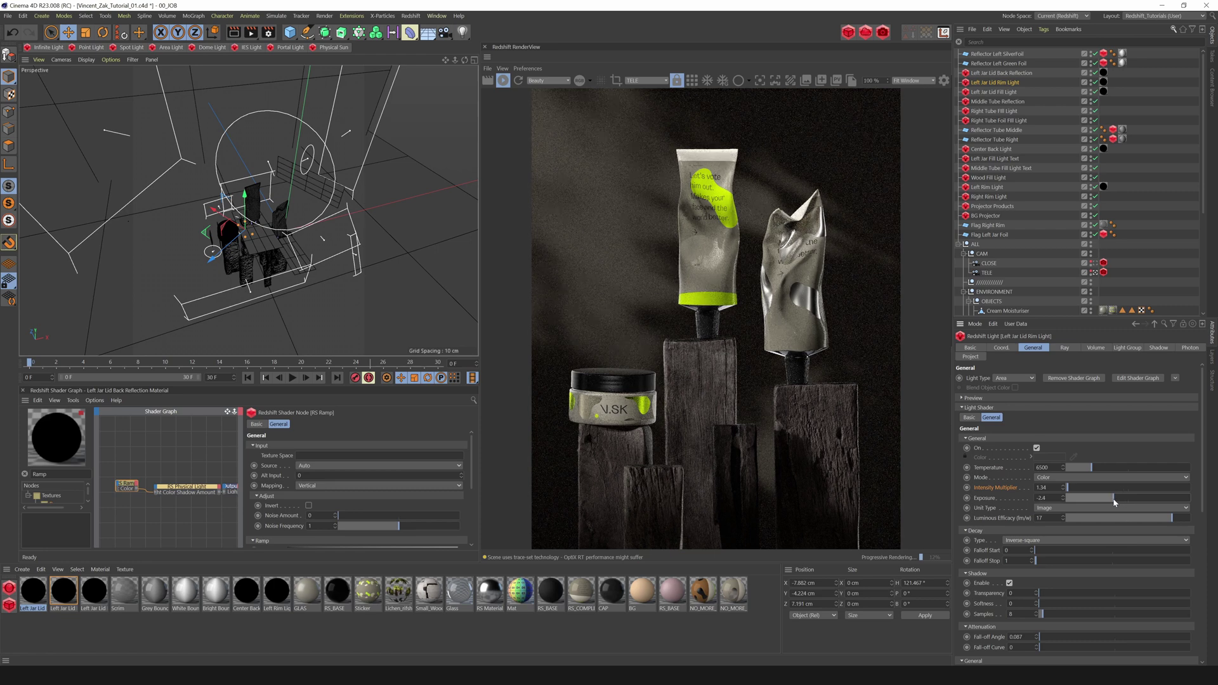
pyautogui.hotkey('ctrl', 'z')
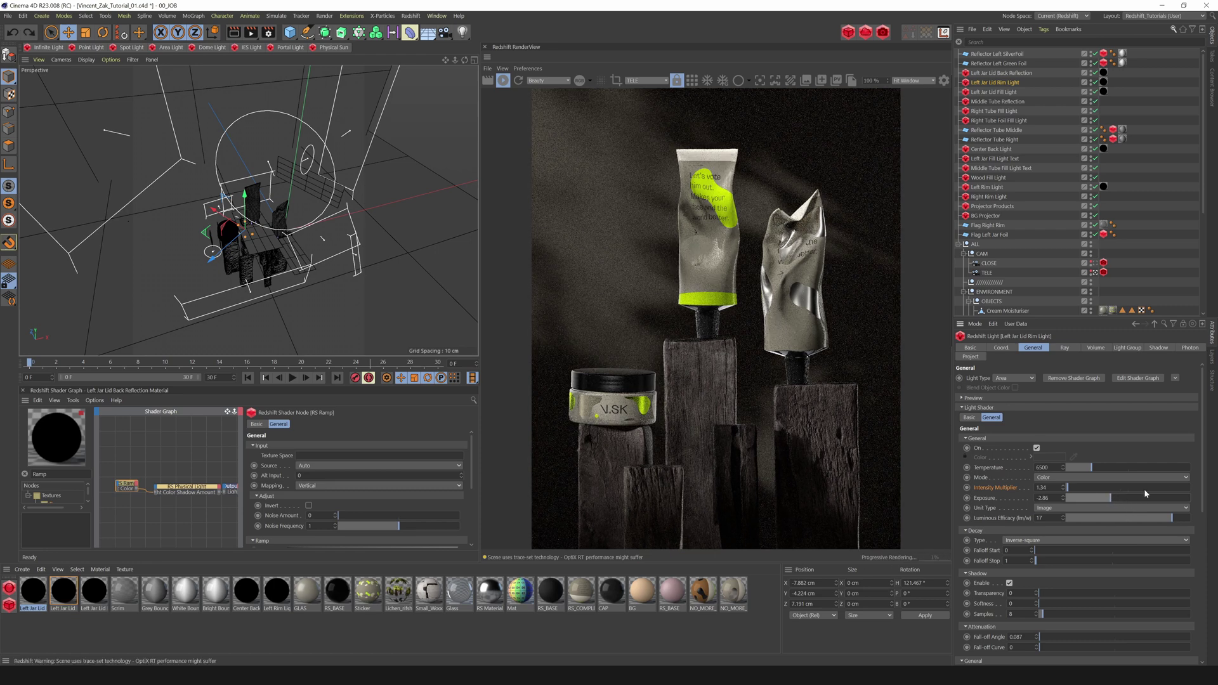
# Step: Duplicate the Left Jar Lid Rim Light and remove Cream Moisturiser from the copy's Include objects, leaving only Lid
pyautogui.keyDown('ctrl'); pyautogui.moveTo(1003, 84); pyautogui.dragTo(1002, 88); pyautogui.keyUp('ctrl')
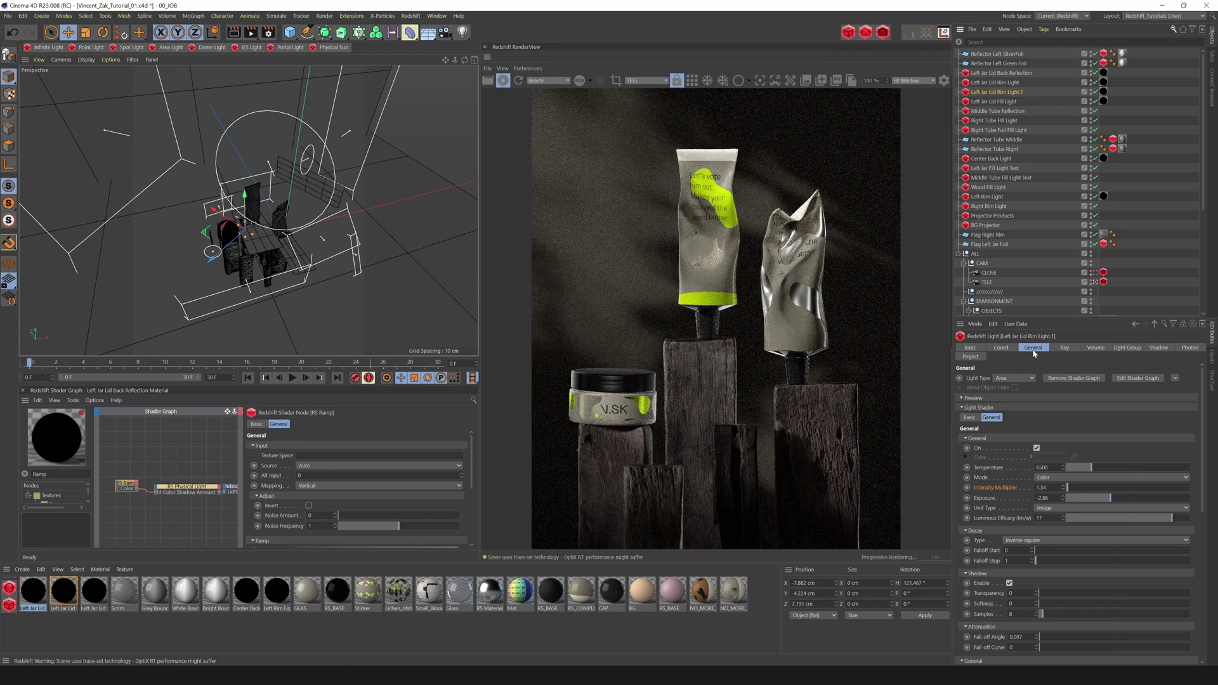
pyautogui.click(972, 358)
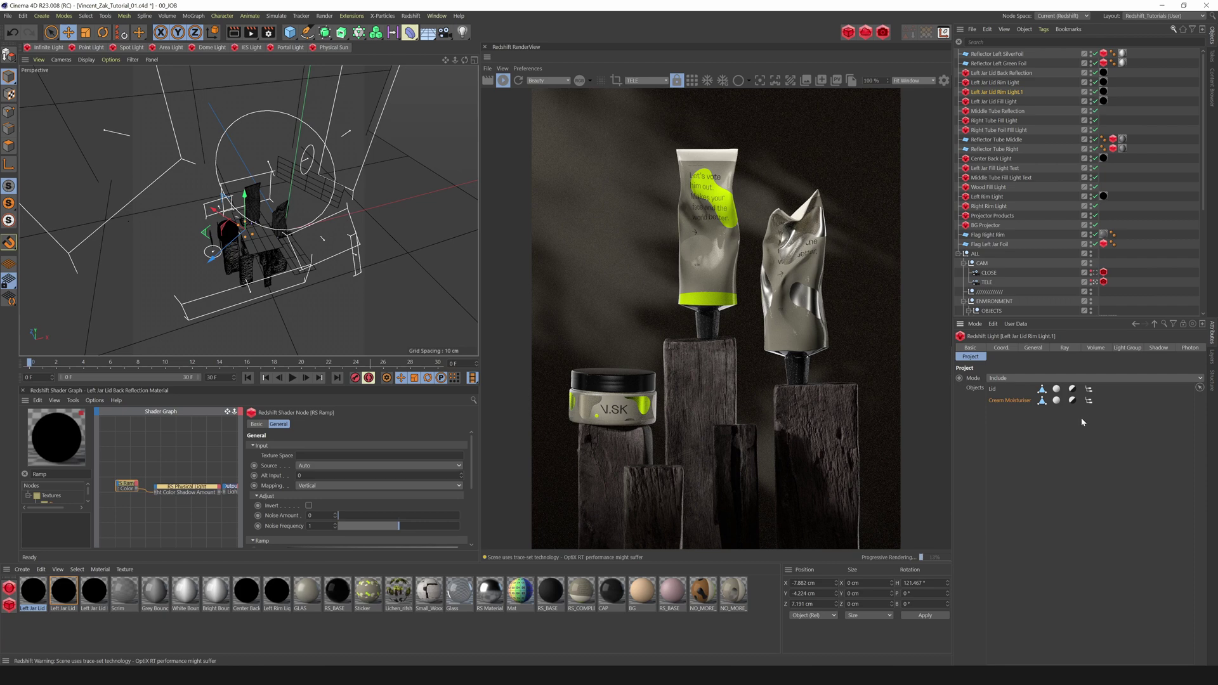
pyautogui.press('Delete')
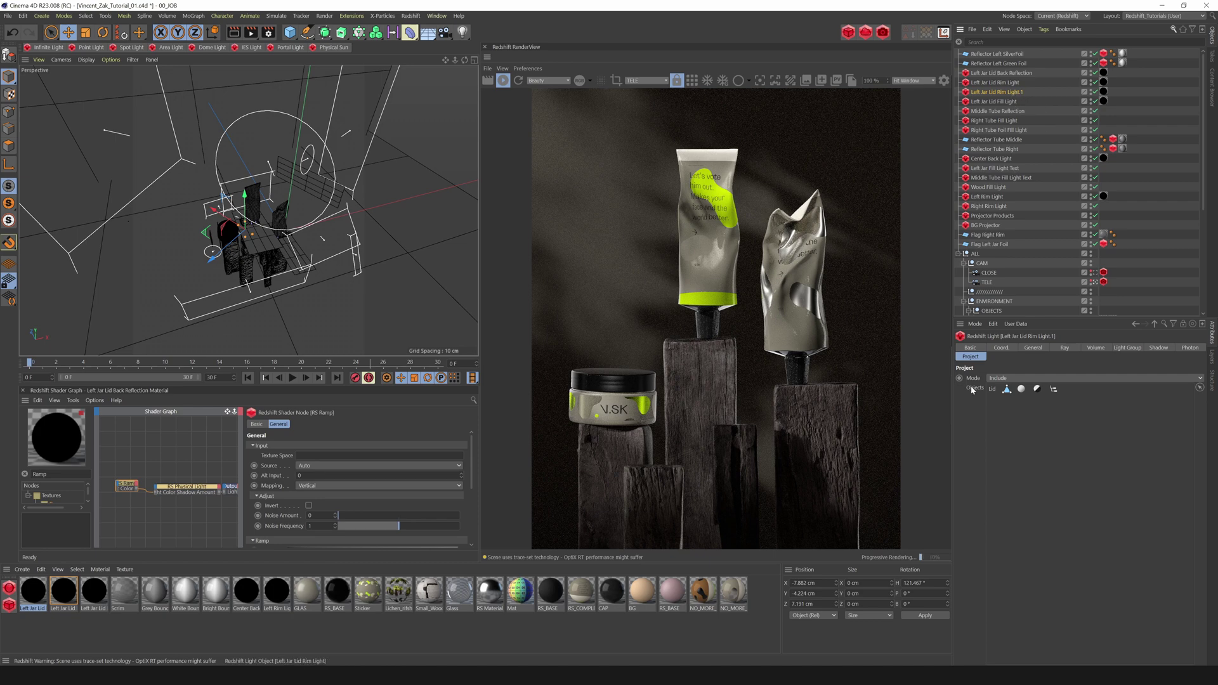
# Step: Set the duplicated rim light's exposure to about -1.48 and nudge it to about X -7.9, Z 7.3 cm
pyautogui.click(1033, 348)
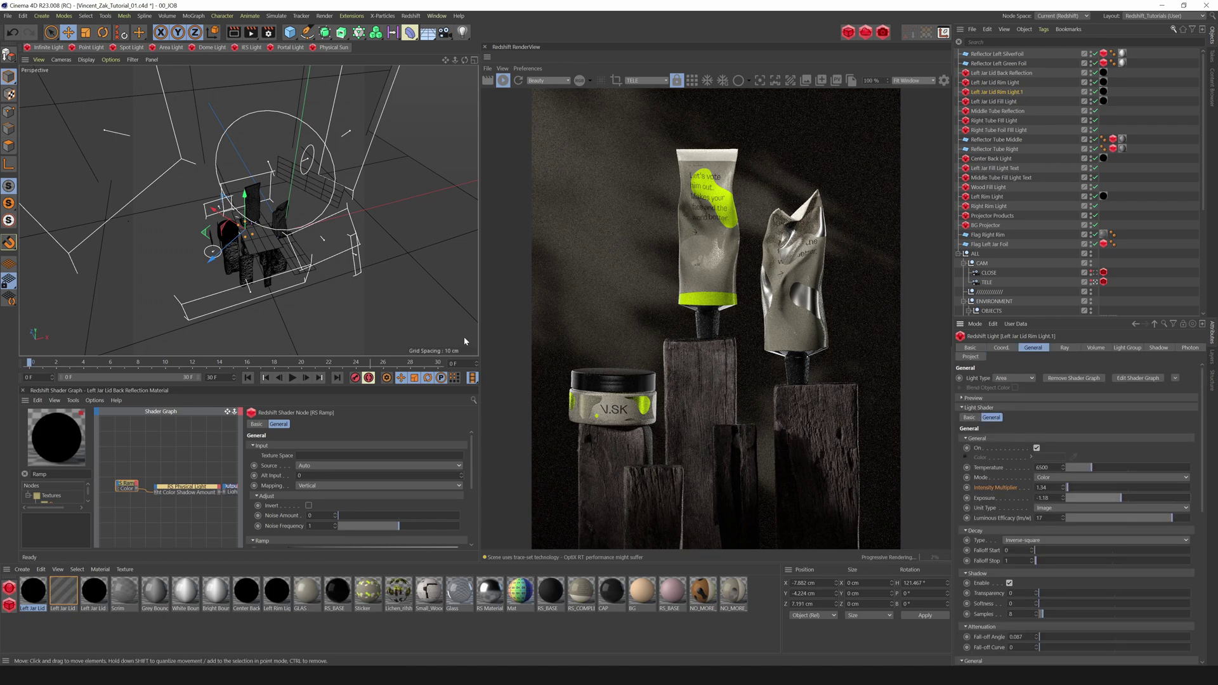
pyautogui.moveTo(229, 219); pyautogui.dragTo(227, 217)
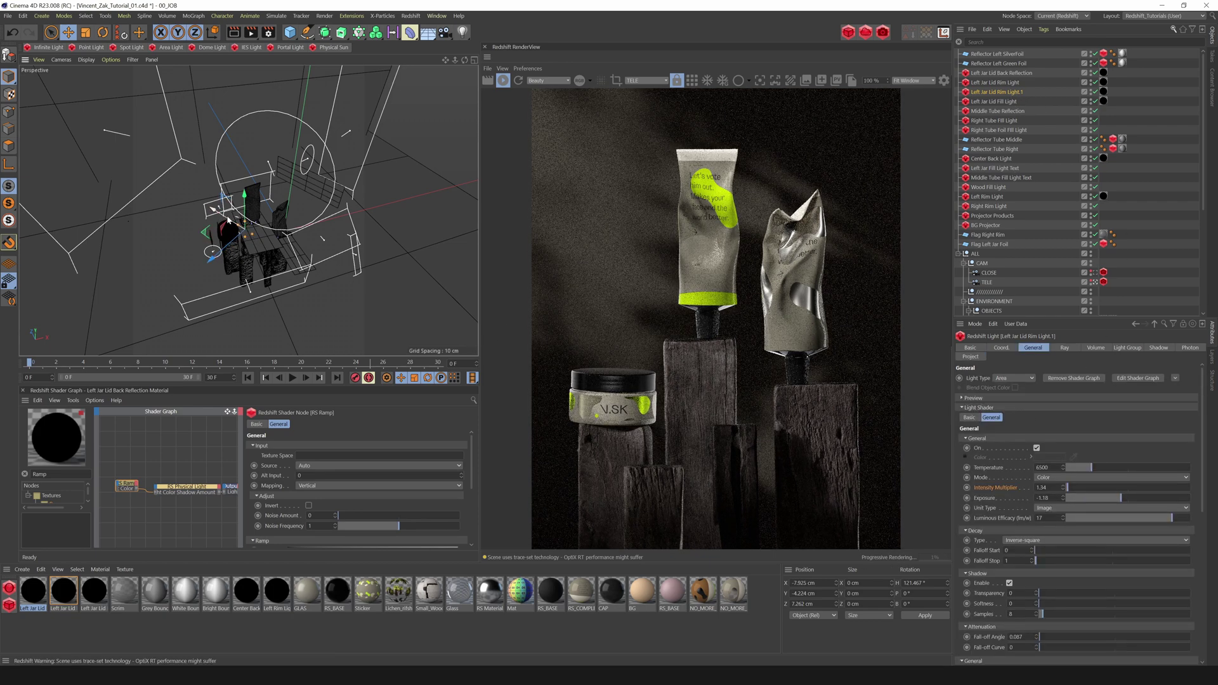
pyautogui.click(1091, 84)
pyautogui.moveTo(1121, 498); pyautogui.dragTo(1118, 498)
pyautogui.click(1066, 92)
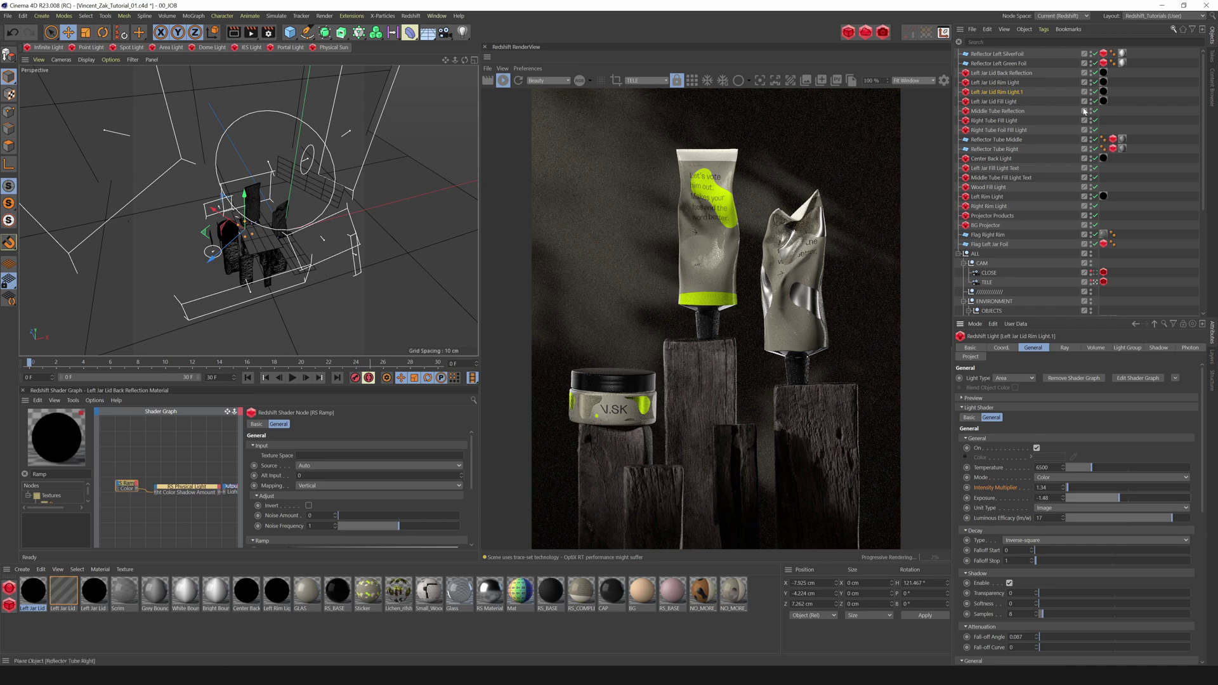
# Step: Raise the original Left Jar Lid Rim Light's exposure to about -1.64
pyautogui.keyDown('ctrl'); pyautogui.click(1008, 82); pyautogui.keyUp('ctrl')
pyautogui.click(1120, 499)
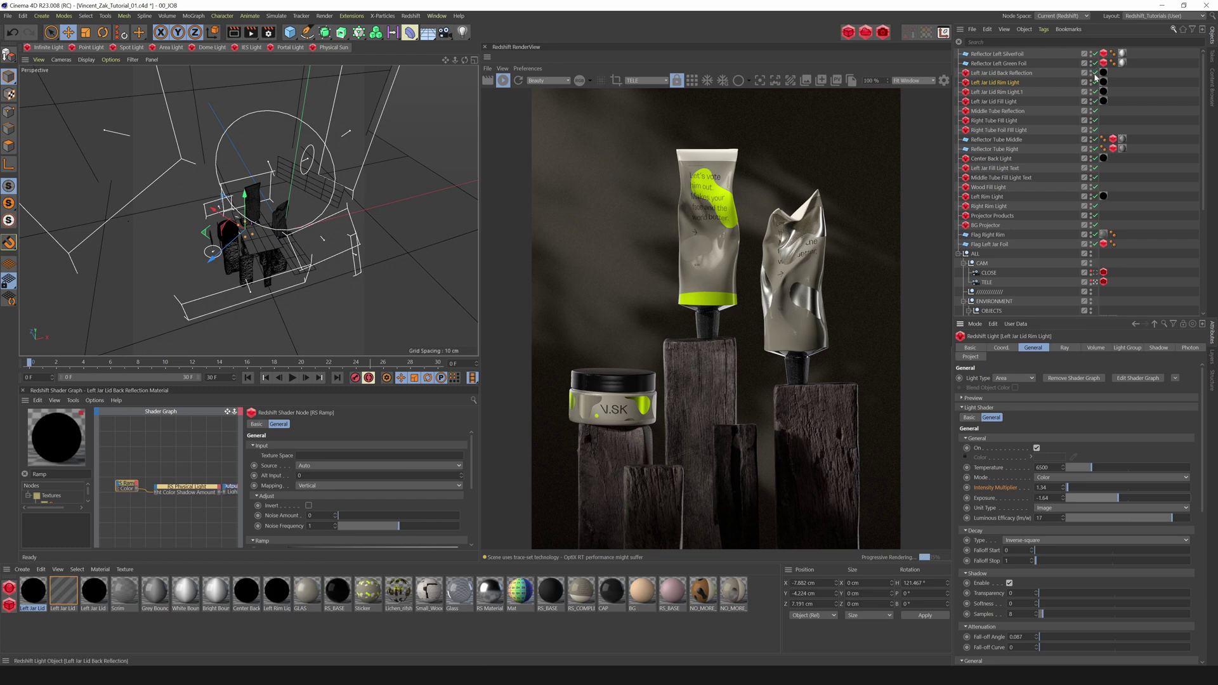
# Step: Compare the render with the jar lid rim, fill and back reflection lights disabled and re-enabled
pyautogui.moveTo(1096, 83); pyautogui.dragTo(1096, 102)
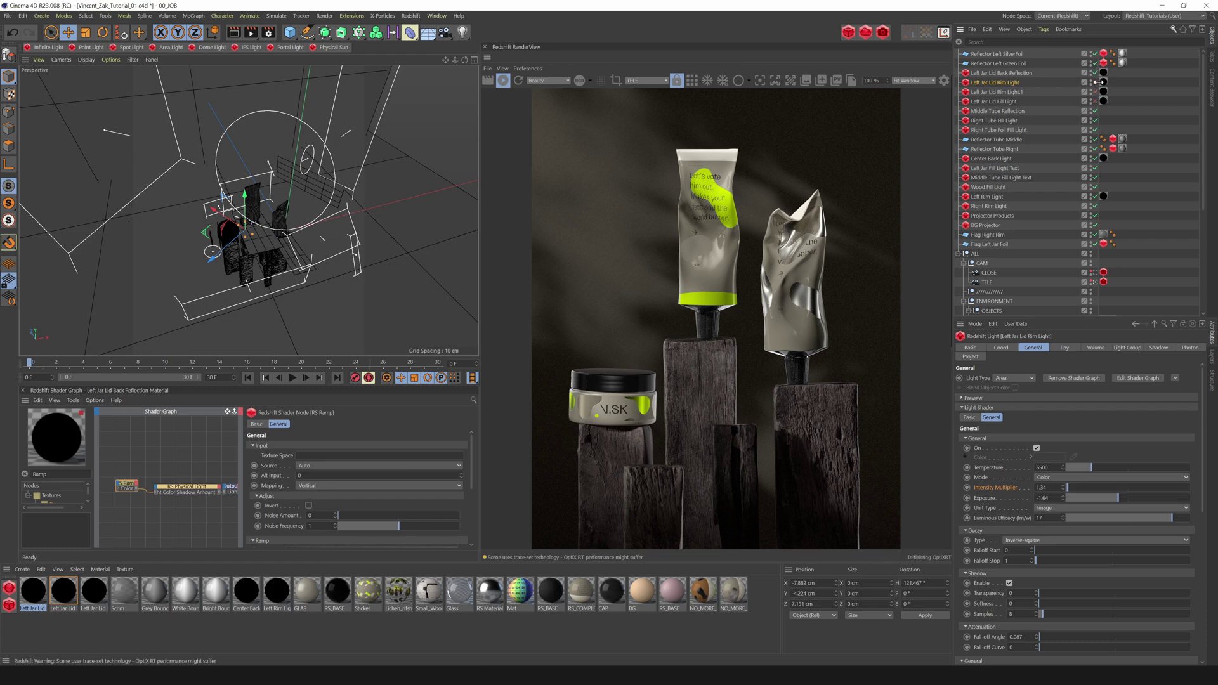
pyautogui.click(1096, 55)
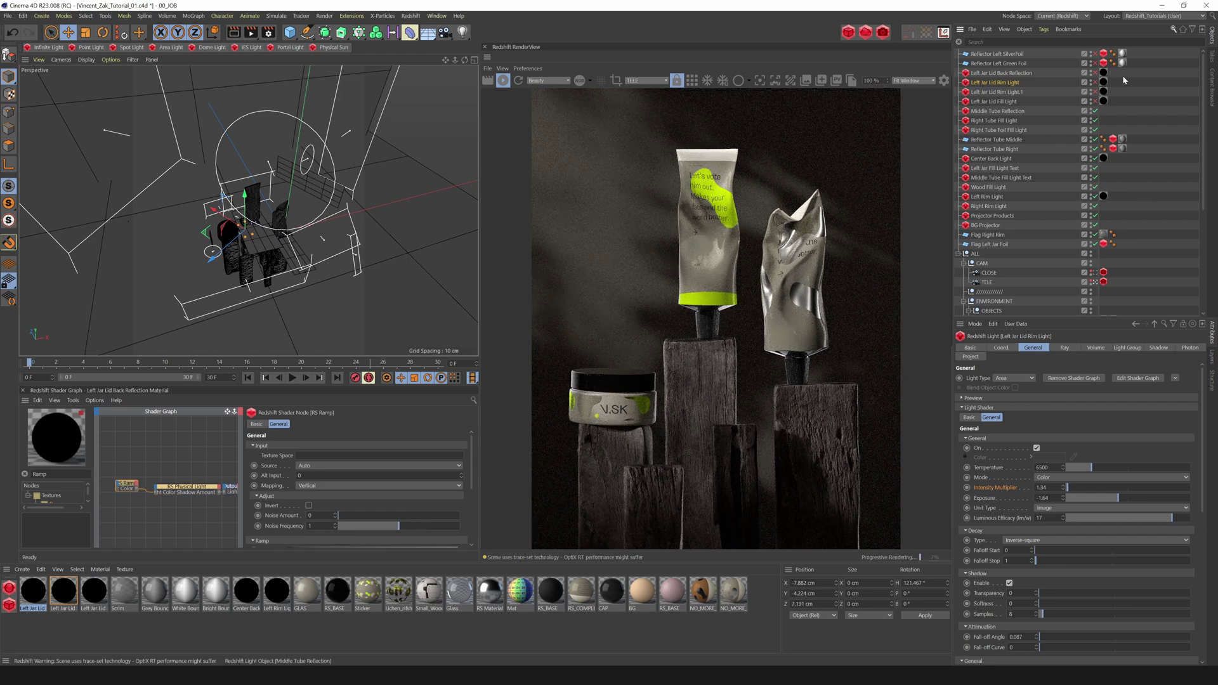
pyautogui.click(1095, 101)
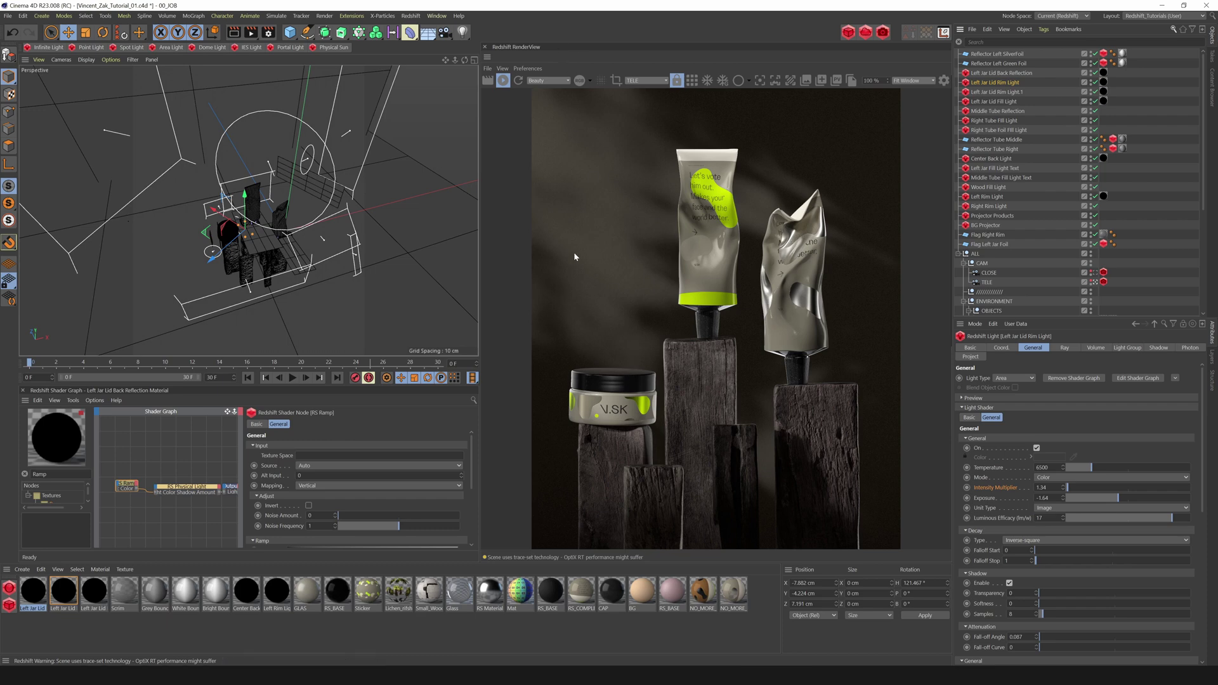
# Step: Create a plane with +Z orientation, nest it under BG Projector and reset its transforms to align it with the light
pyautogui.moveTo(455, 60); pyautogui.dragTo(349, 48)
pyautogui.click(272, 128)
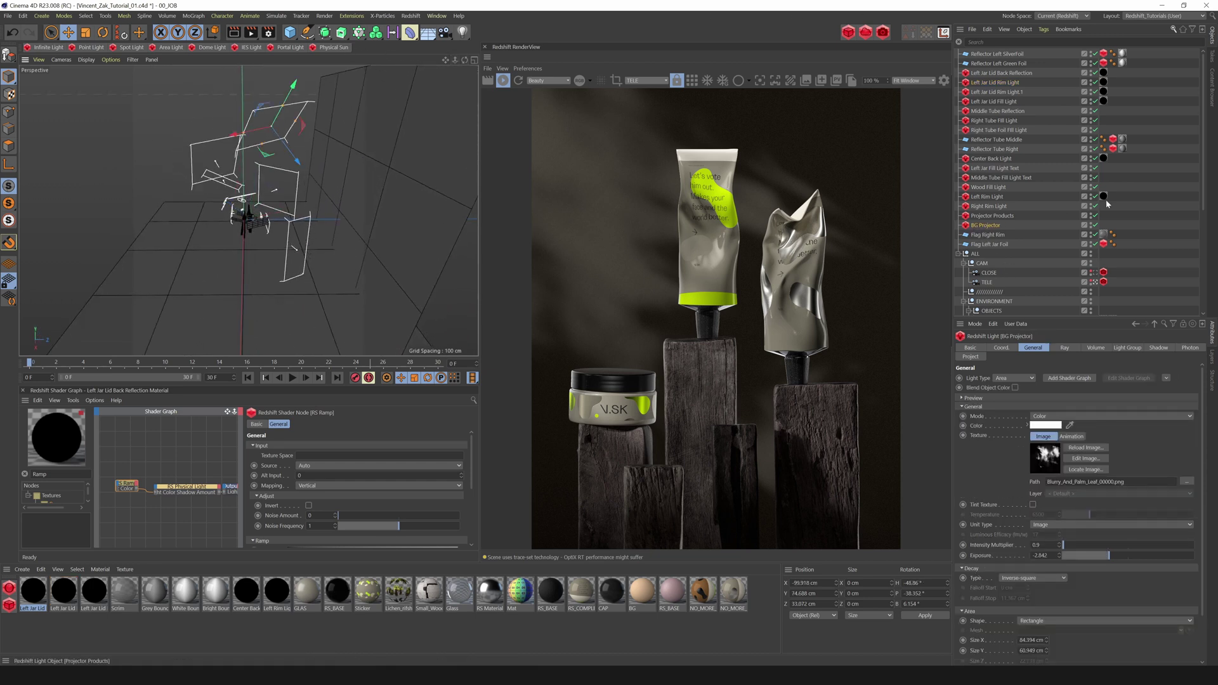
pyautogui.click(290, 32)
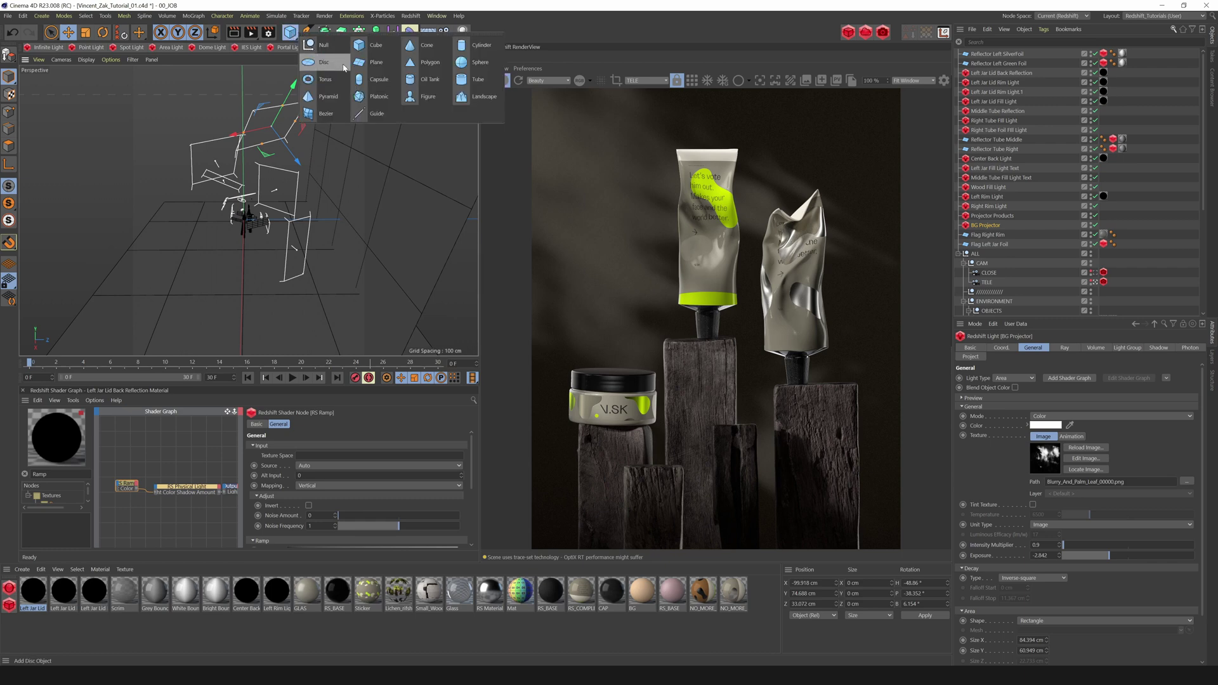
pyautogui.click(371, 62)
pyautogui.click(1025, 411)
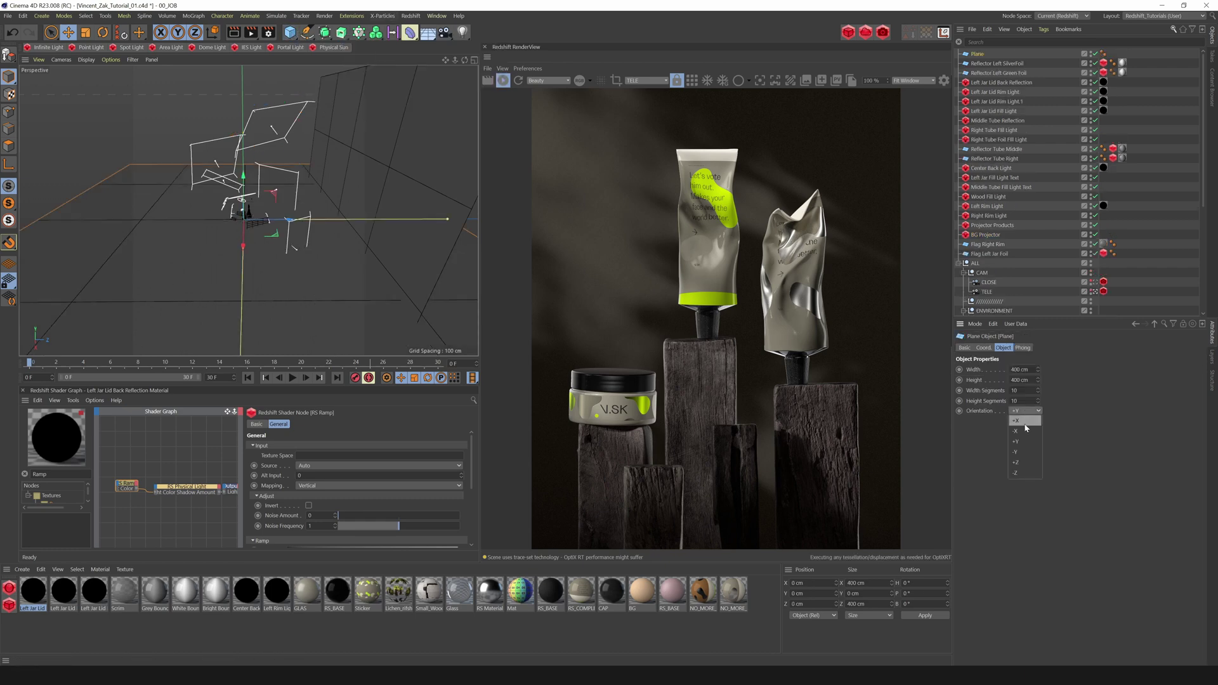
pyautogui.click(1028, 463)
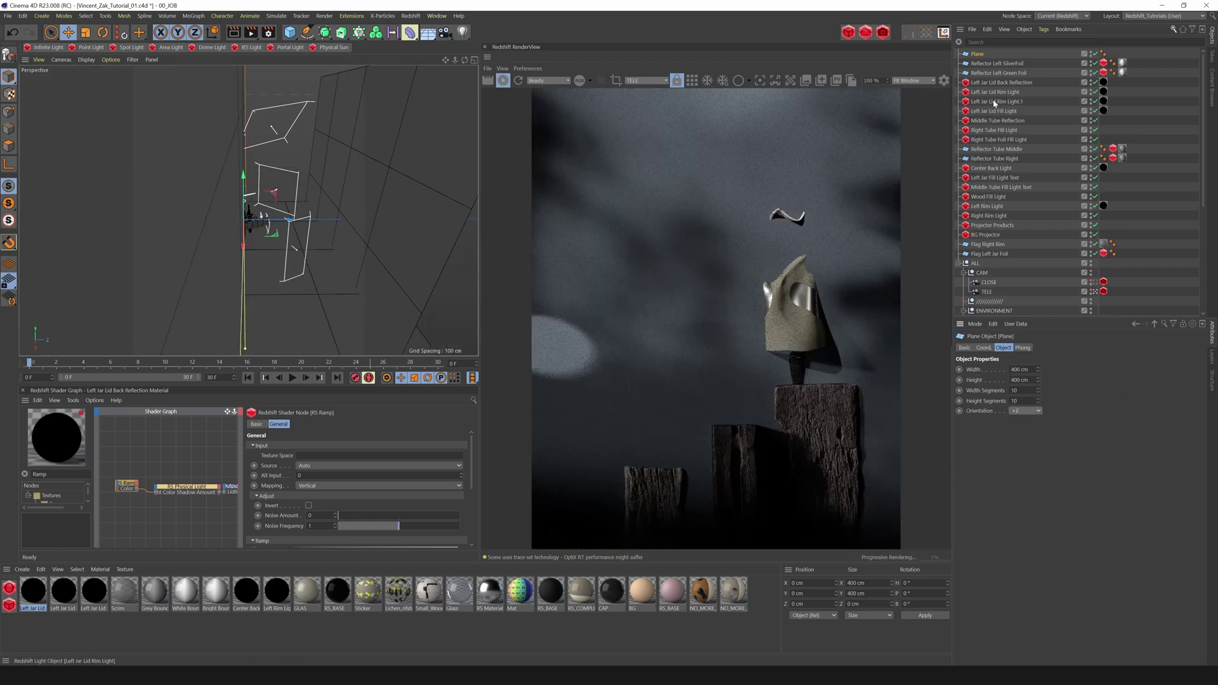
pyautogui.moveTo(978, 54); pyautogui.dragTo(988, 236)
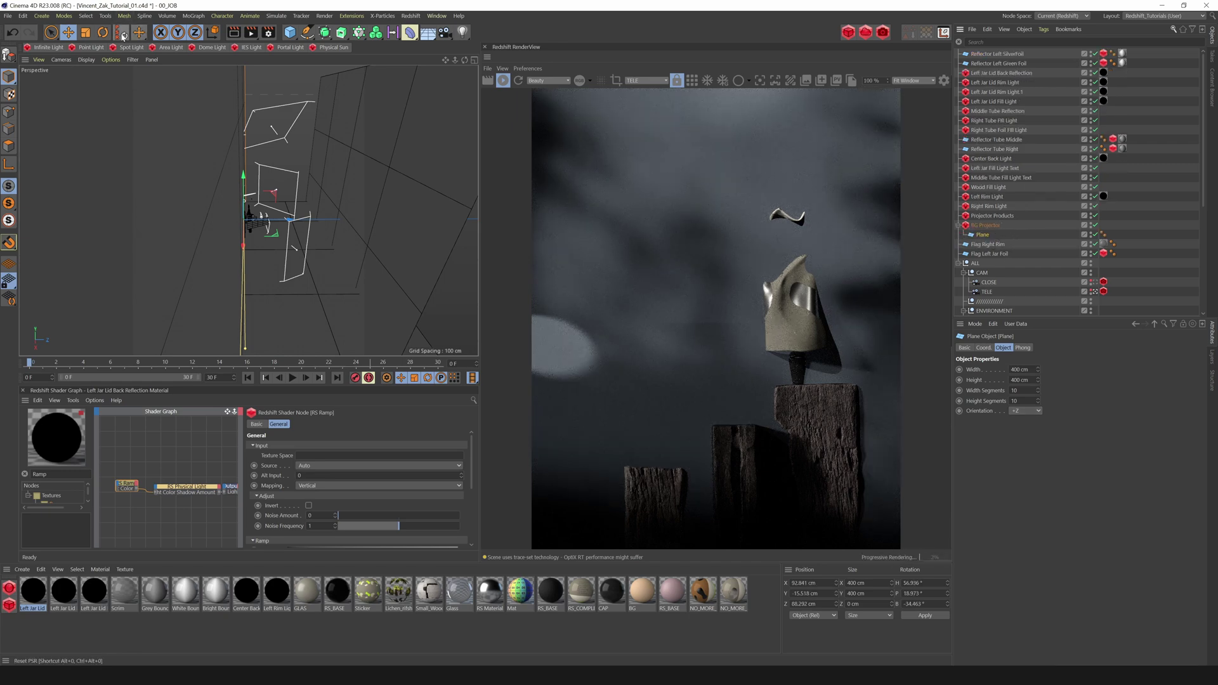
pyautogui.click(123, 34)
# Step: Scale the plane to about 72.7 by 96.6 cm and move it to about X -29.9, Z 9.1 cm in front of the projector
pyautogui.press('t')
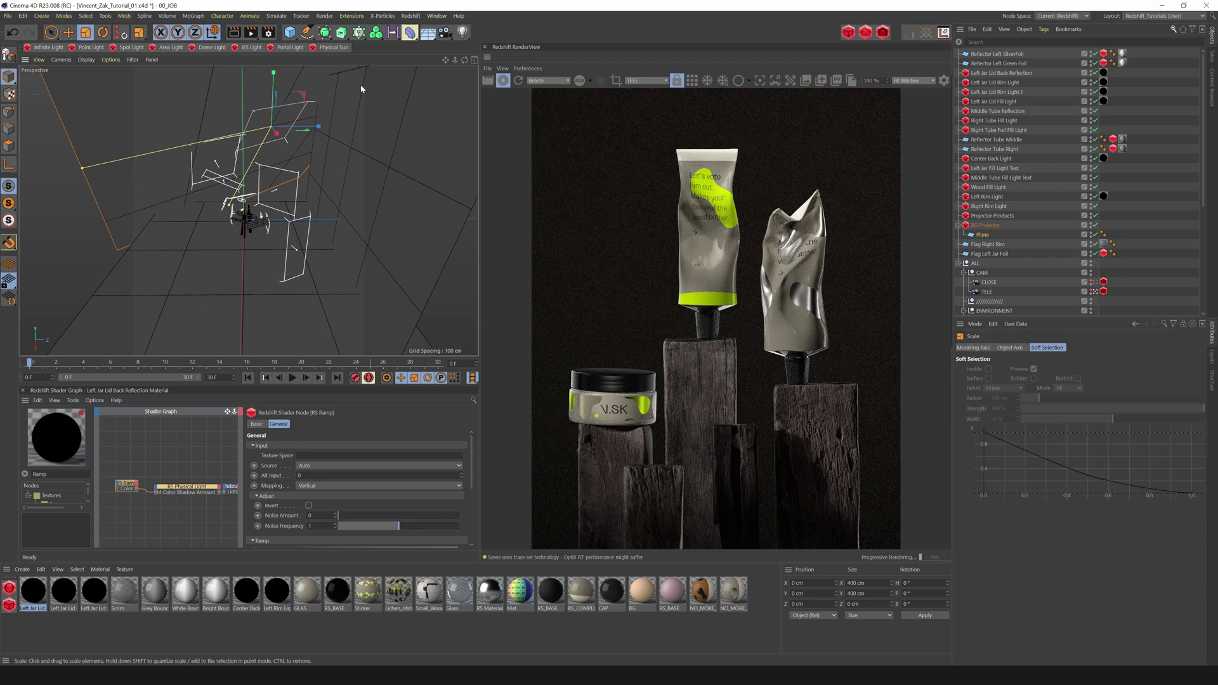
pyautogui.moveTo(365, 132); pyautogui.dragTo(45, 200)
pyautogui.press('e')
pyautogui.moveTo(238, 136); pyautogui.dragTo(282, 152)
pyautogui.moveTo(465, 60); pyautogui.dragTo(600, 61)
pyautogui.moveTo(85, 185)
pyautogui.mouseDown()
pyautogui.moveTo(125, 194)
pyautogui.moveTo(101, 192)
pyautogui.mouseUp()
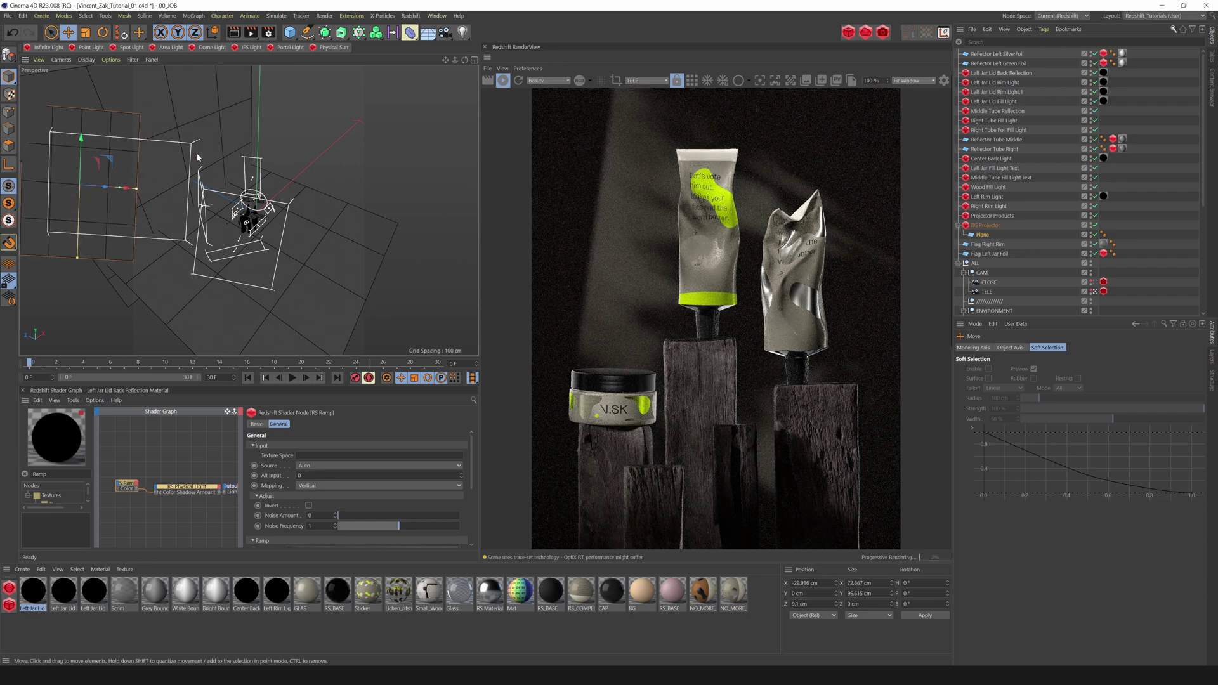
# Step: Rotate the plane to a bank of about -6.1° and apply the Scrim material to it
pyautogui.press('r')
pyautogui.moveTo(101, 169); pyautogui.dragTo(104, 172)
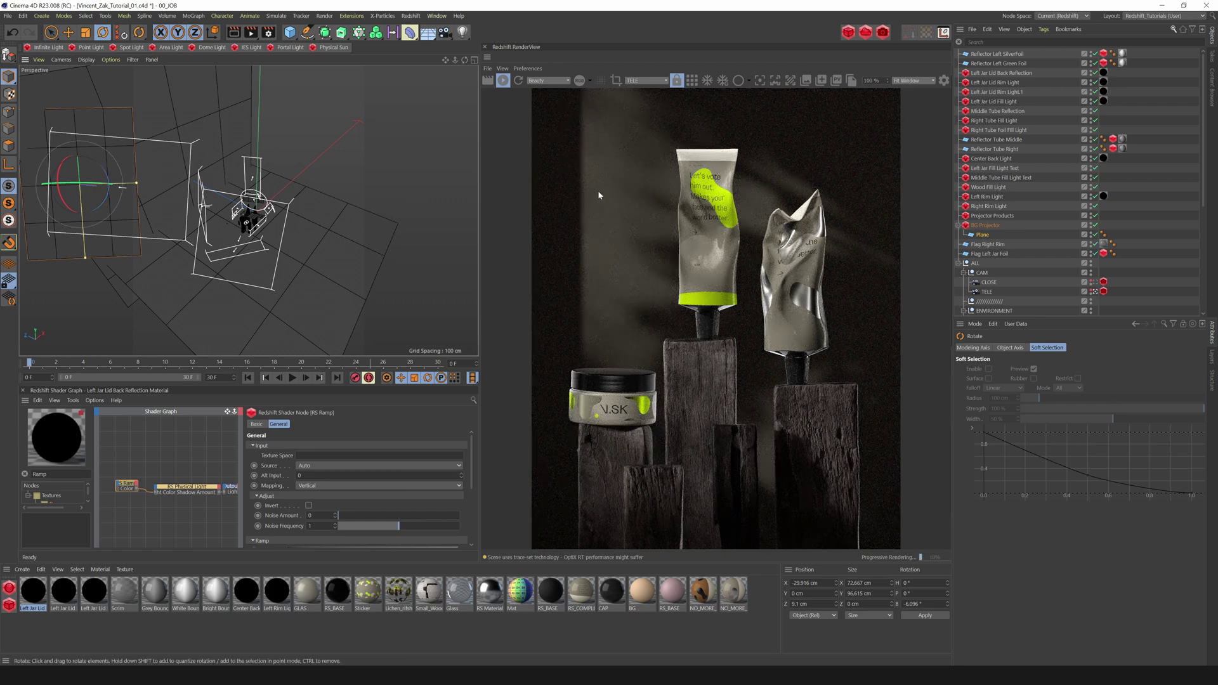
pyautogui.press('e')
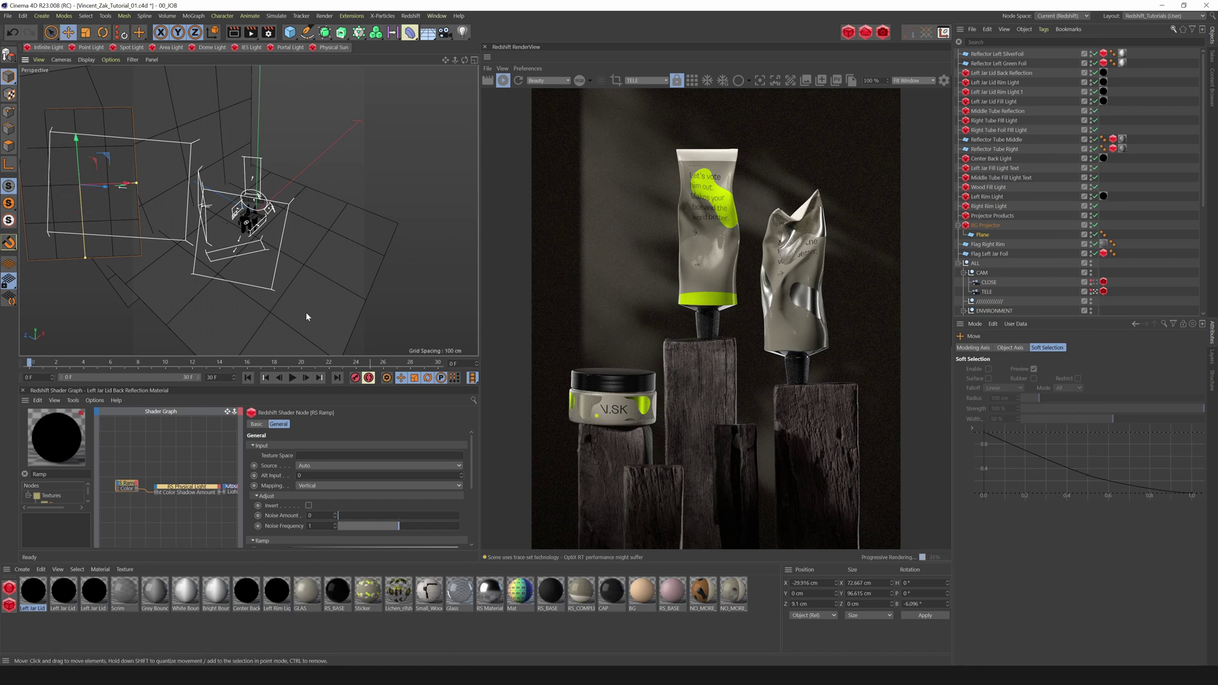
pyautogui.moveTo(136, 592); pyautogui.dragTo(977, 236)
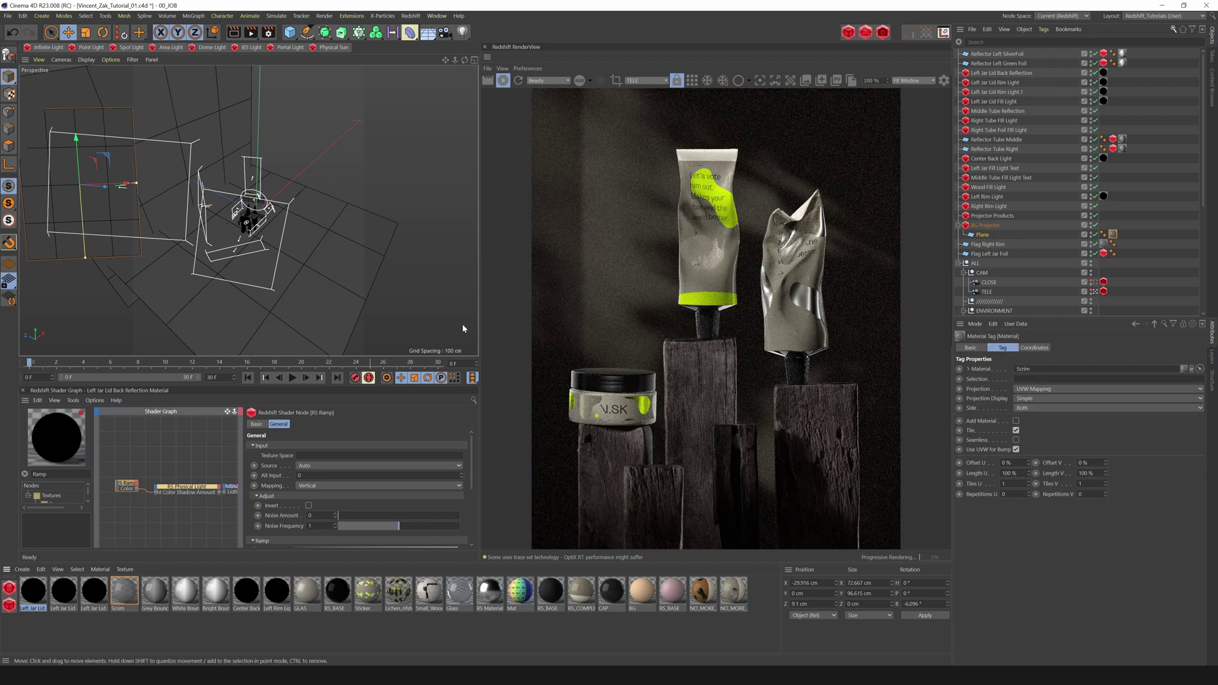
# Step: Duplicate the scrim plane to about X -31.3, Z 11.4 cm and shift the original to about X -28.6 cm
pyautogui.moveTo(108, 187); pyautogui.dragTo(110, 186)
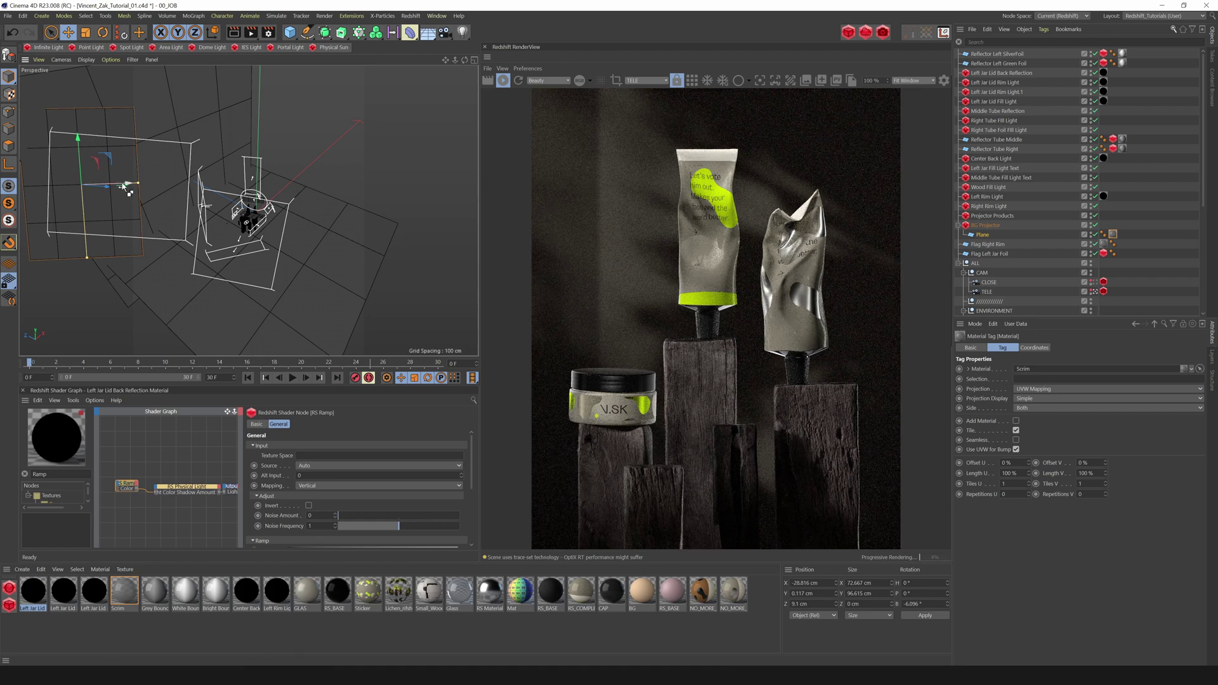
pyautogui.moveTo(124, 188); pyautogui.dragTo(101, 189)
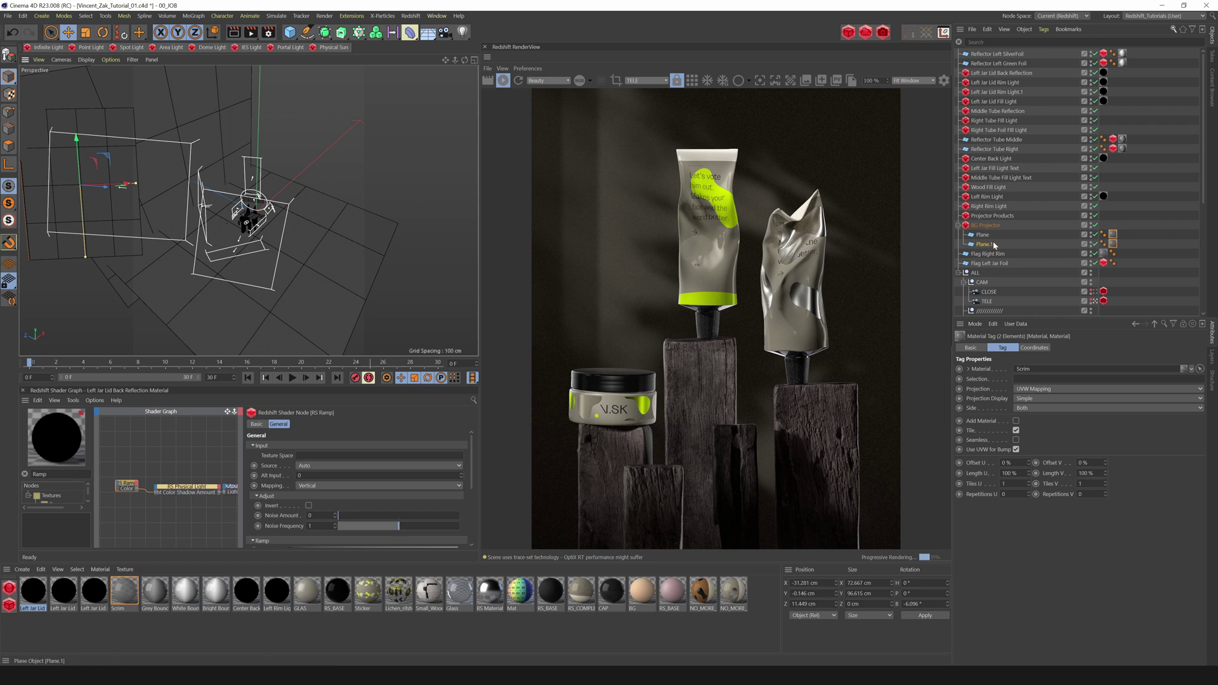
pyautogui.click(150, 201)
pyautogui.moveTo(127, 188); pyautogui.dragTo(129, 185)
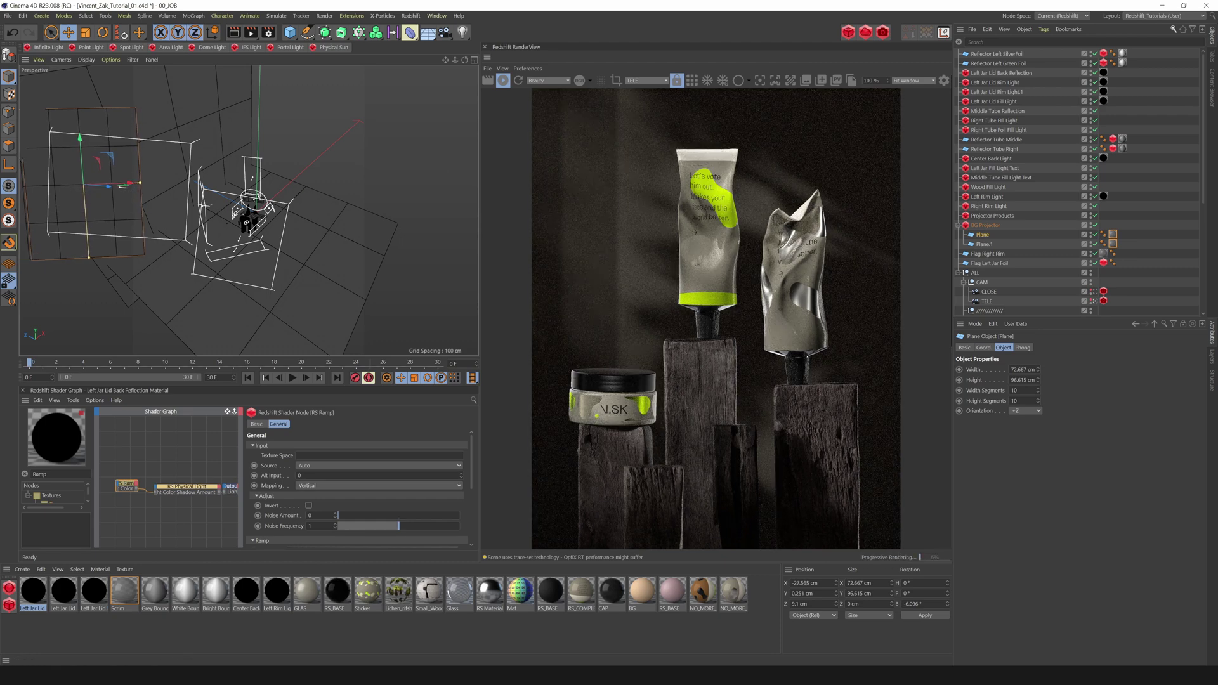
pyautogui.moveTo(133, 184); pyautogui.dragTo(131, 185)
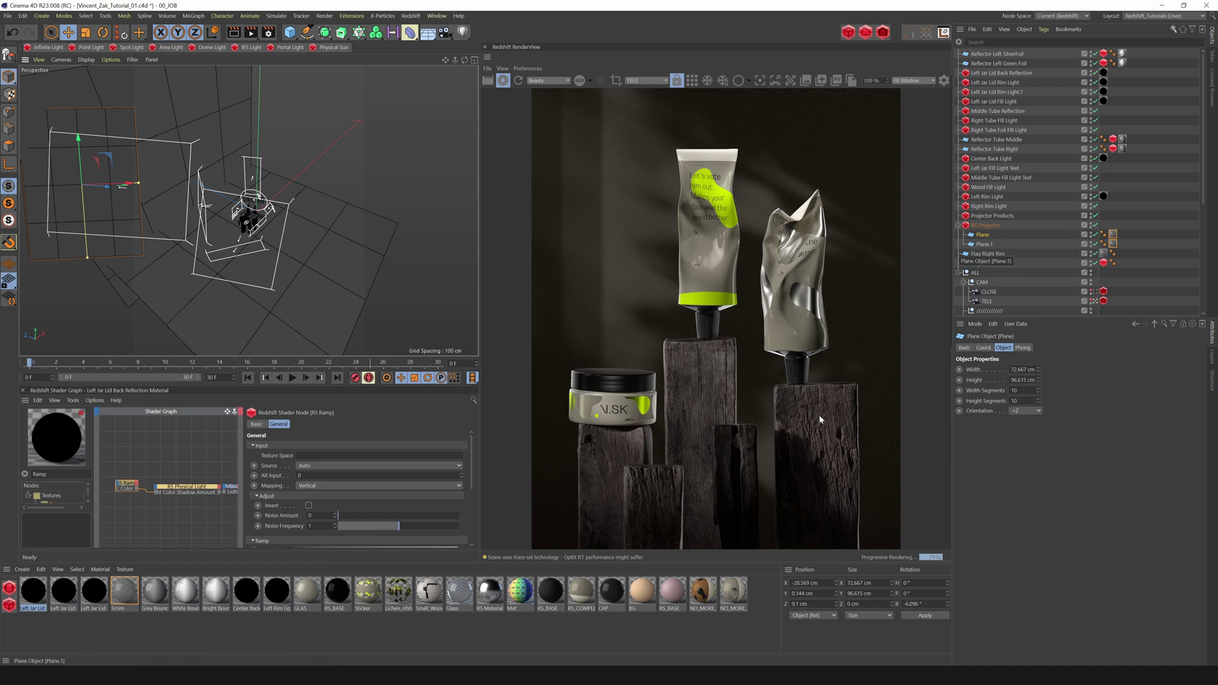
# Step: Compare the render with the STAGE group's floor plane on and off, and leave that plane disabled
pyautogui.moveTo(1205, 196); pyautogui.dragTo(1205, 306)
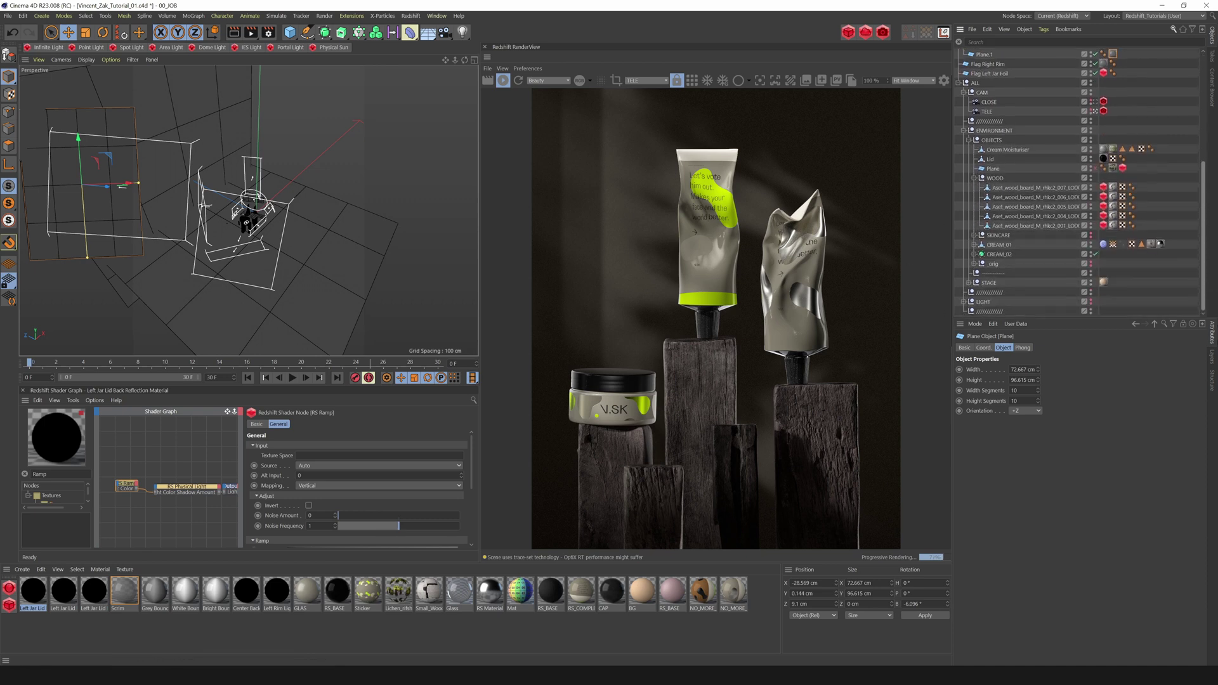
pyautogui.click(969, 283)
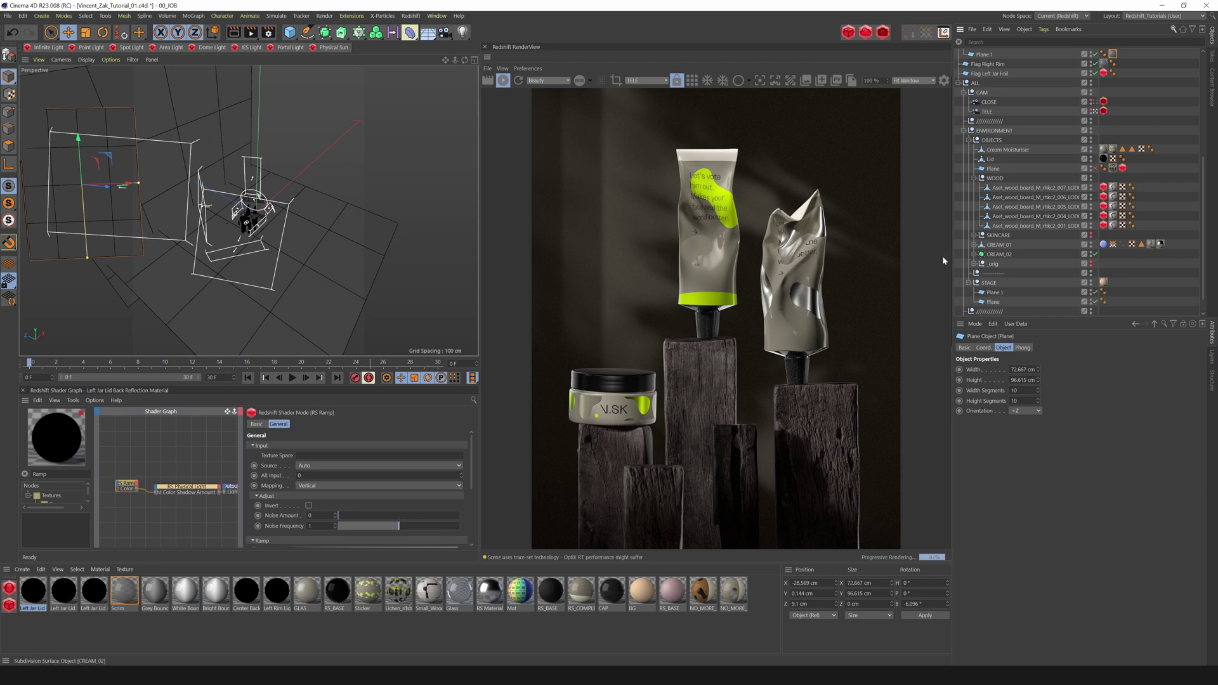
pyautogui.click(303, 312)
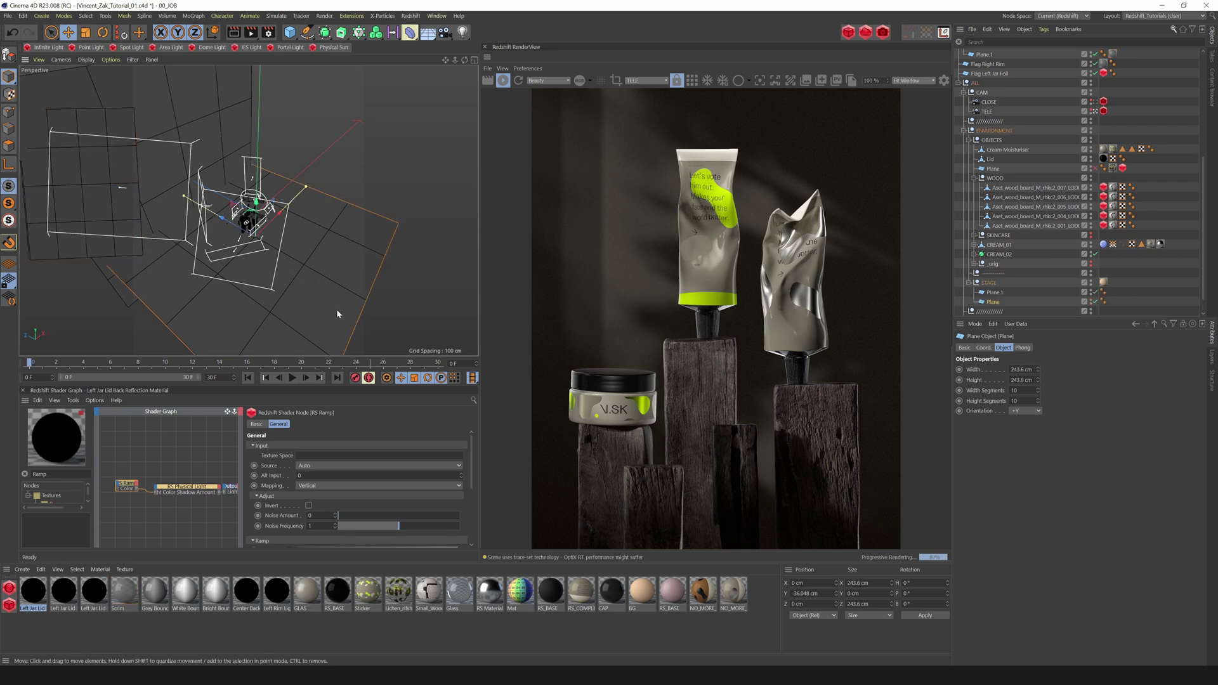
pyautogui.click(1095, 302)
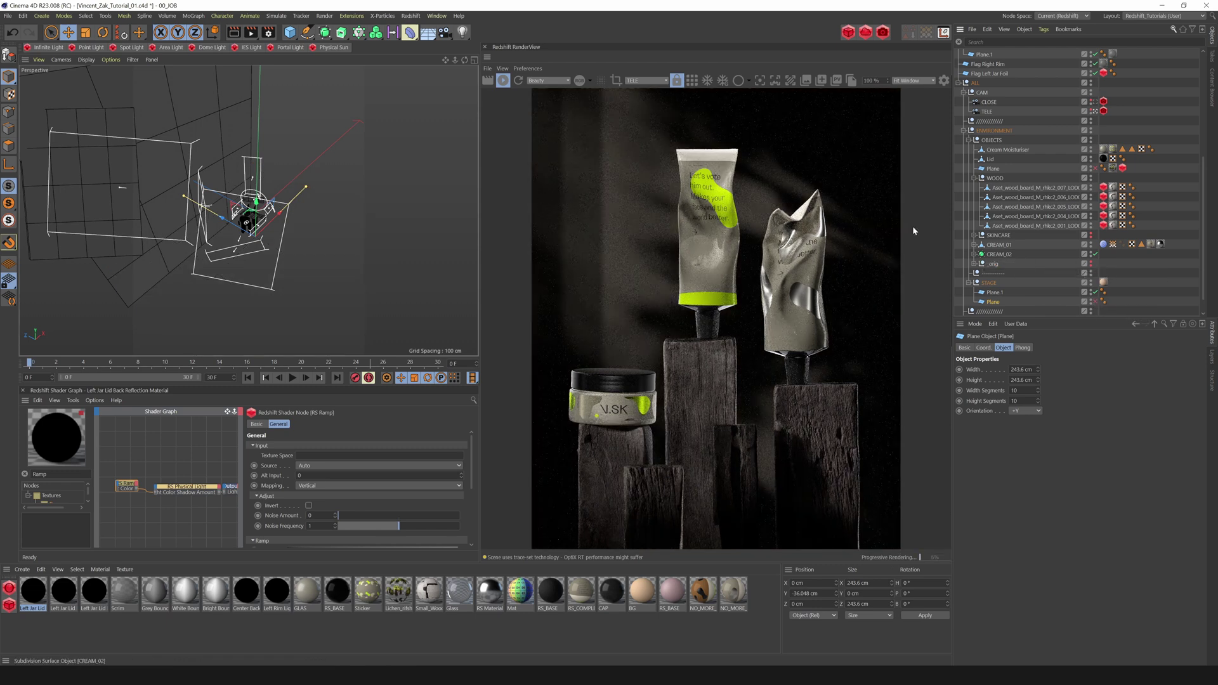
pyautogui.click(1095, 302)
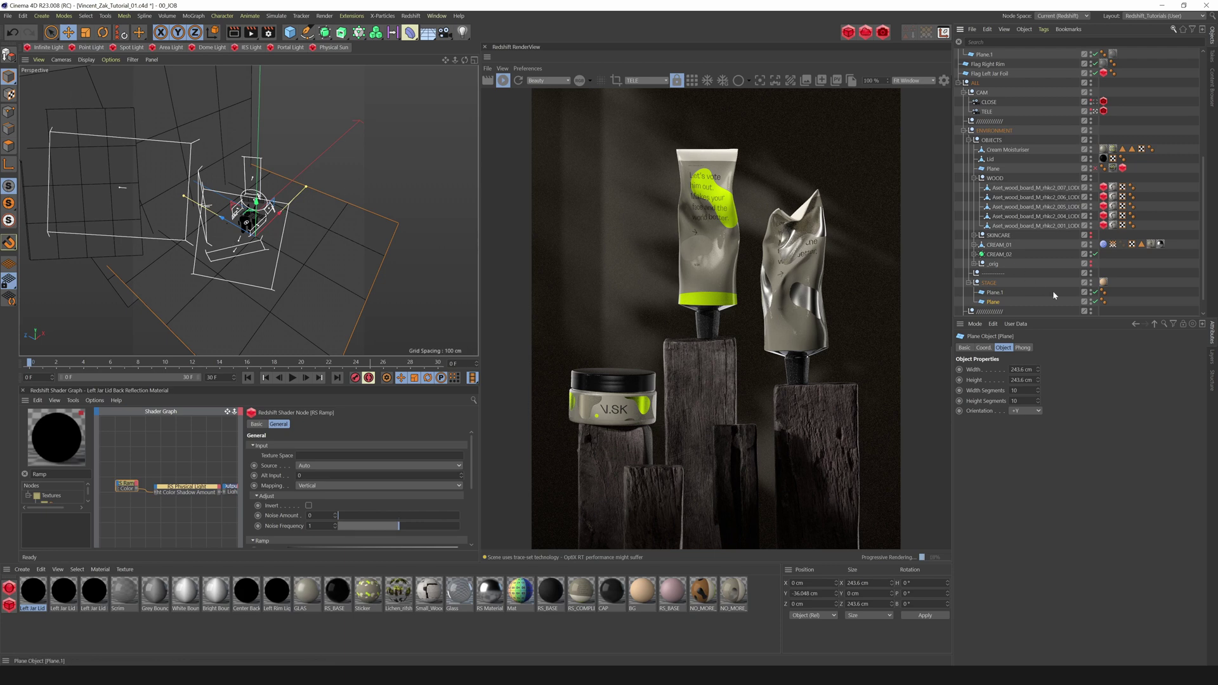
pyautogui.click(1096, 302)
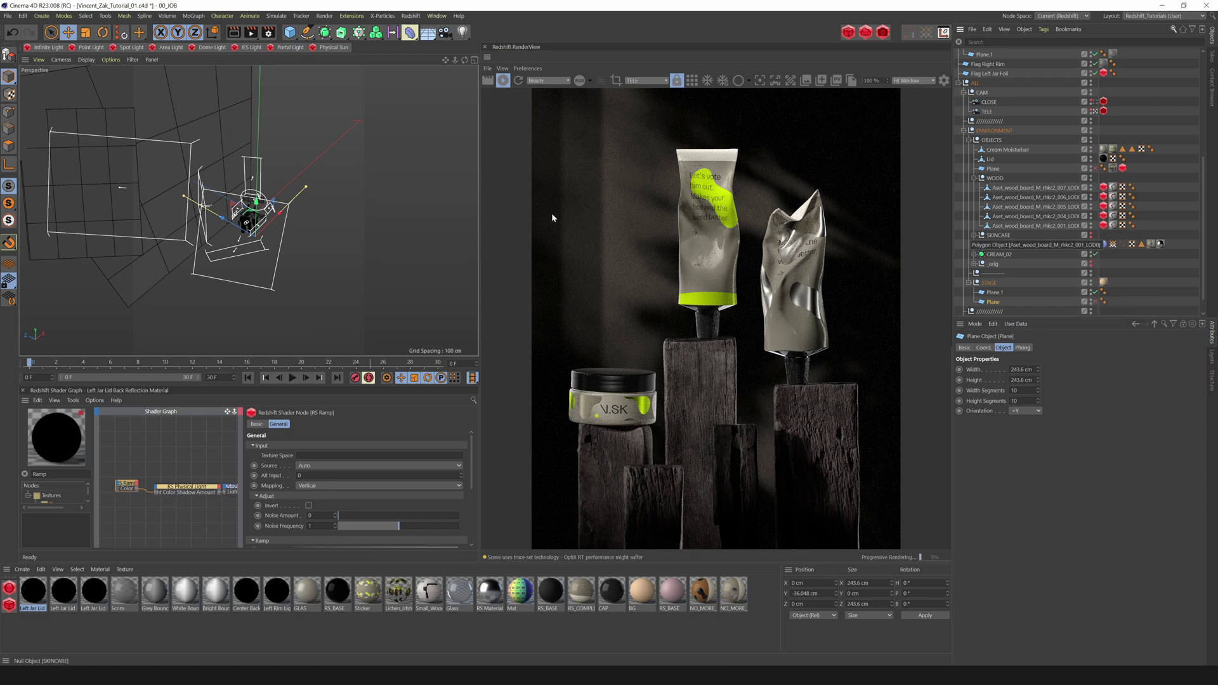
pyautogui.click(1096, 301)
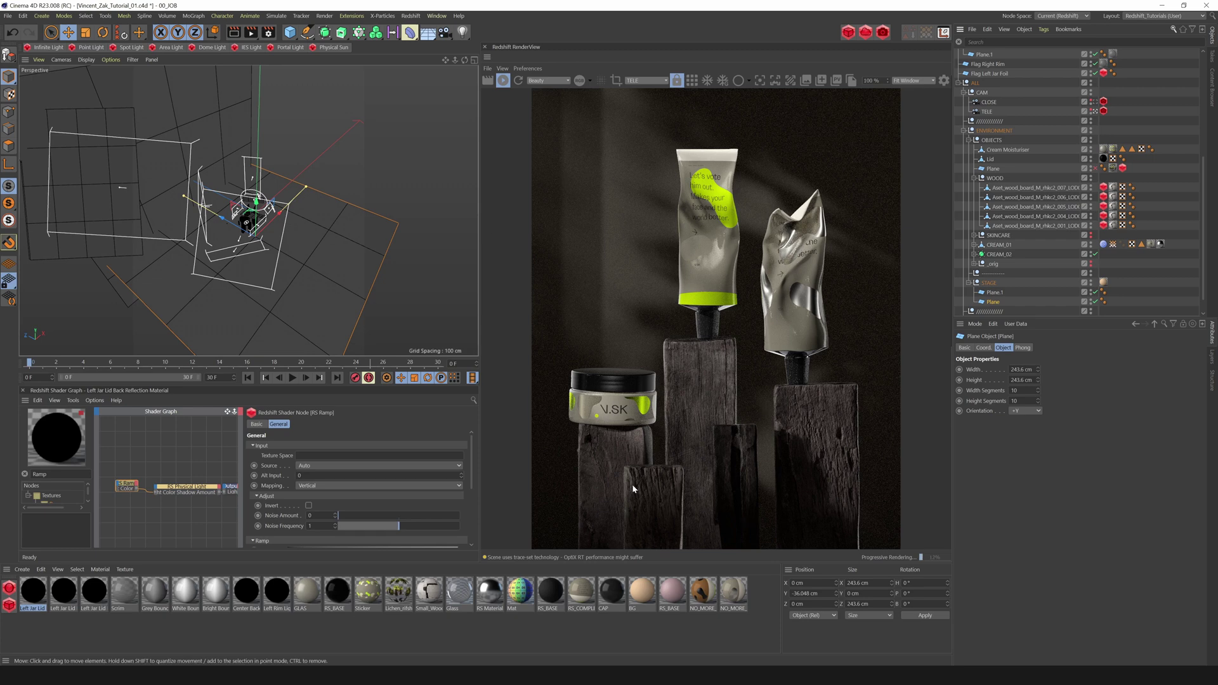
pyautogui.click(1096, 302)
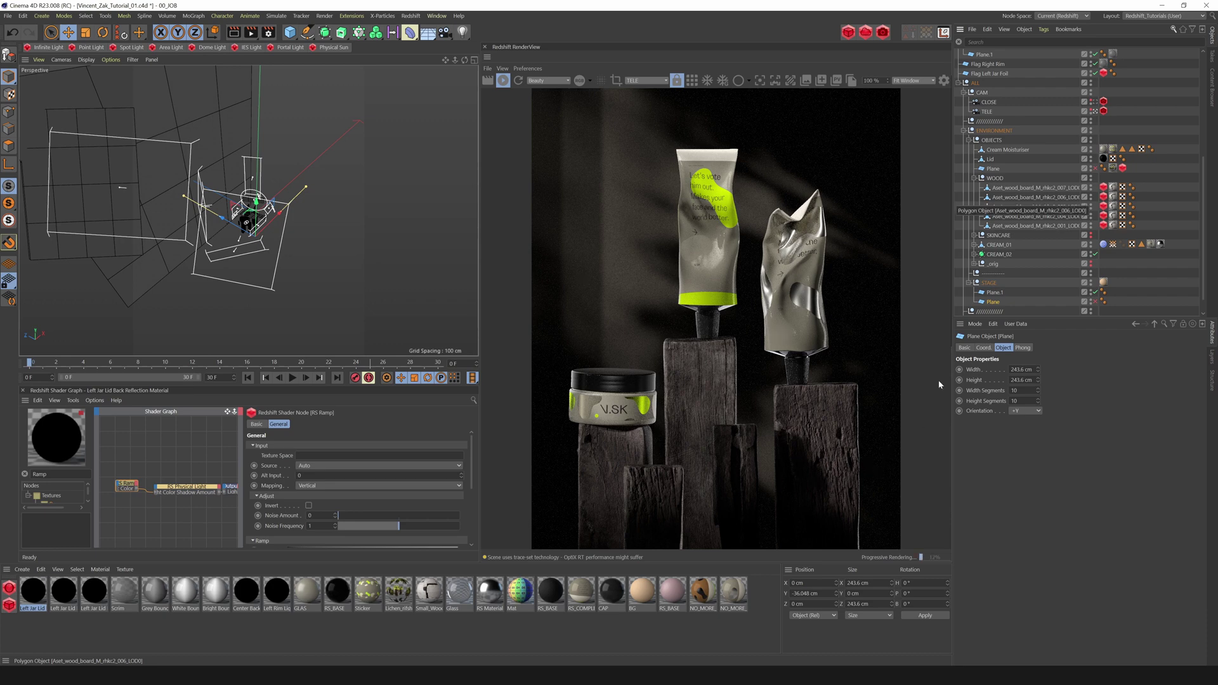
pyautogui.click(968, 282)
pyautogui.click(962, 85)
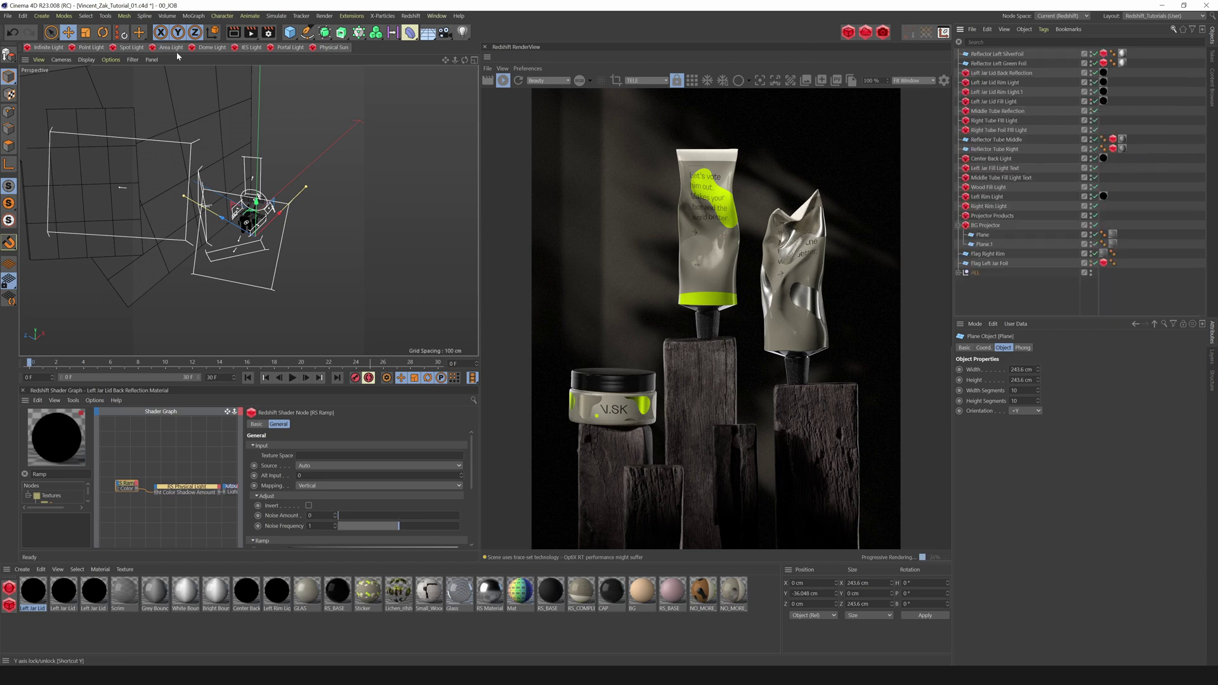
# Step: Add a Redshift dome light named Dome Light Fill and lower its exposure to about -6.9
pyautogui.click(212, 47)
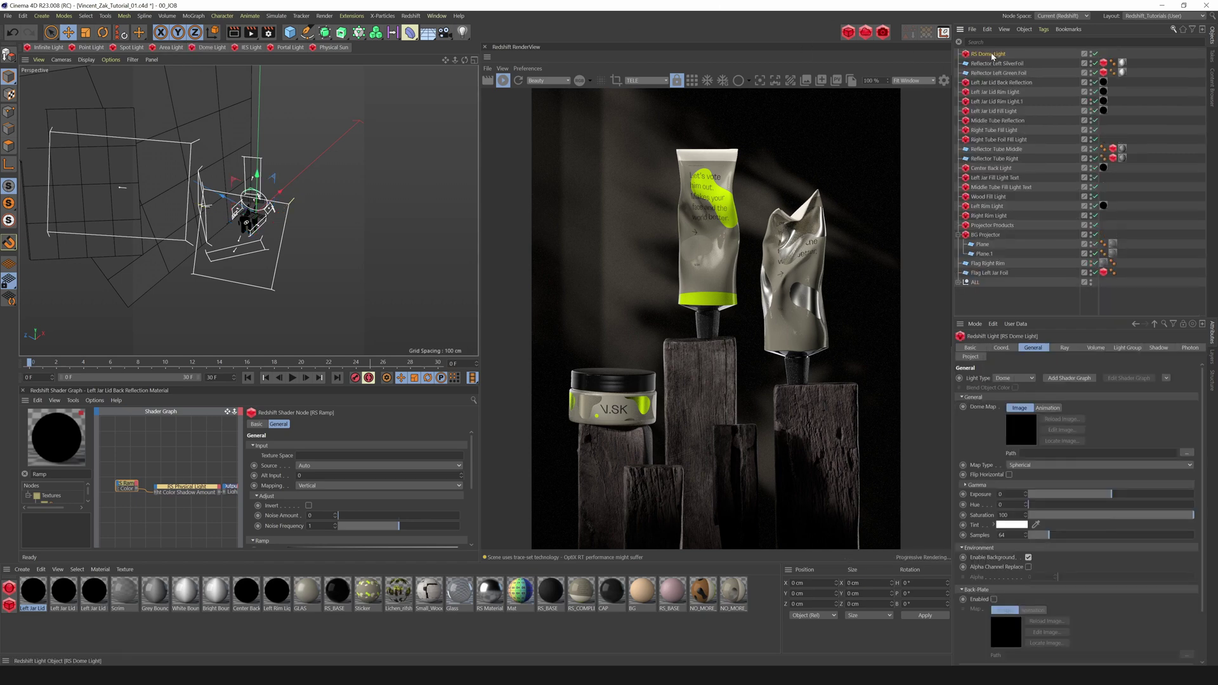
pyautogui.doubleClick(994, 55)
pyautogui.write('Dome Light Fill')
pyautogui.press('Return')
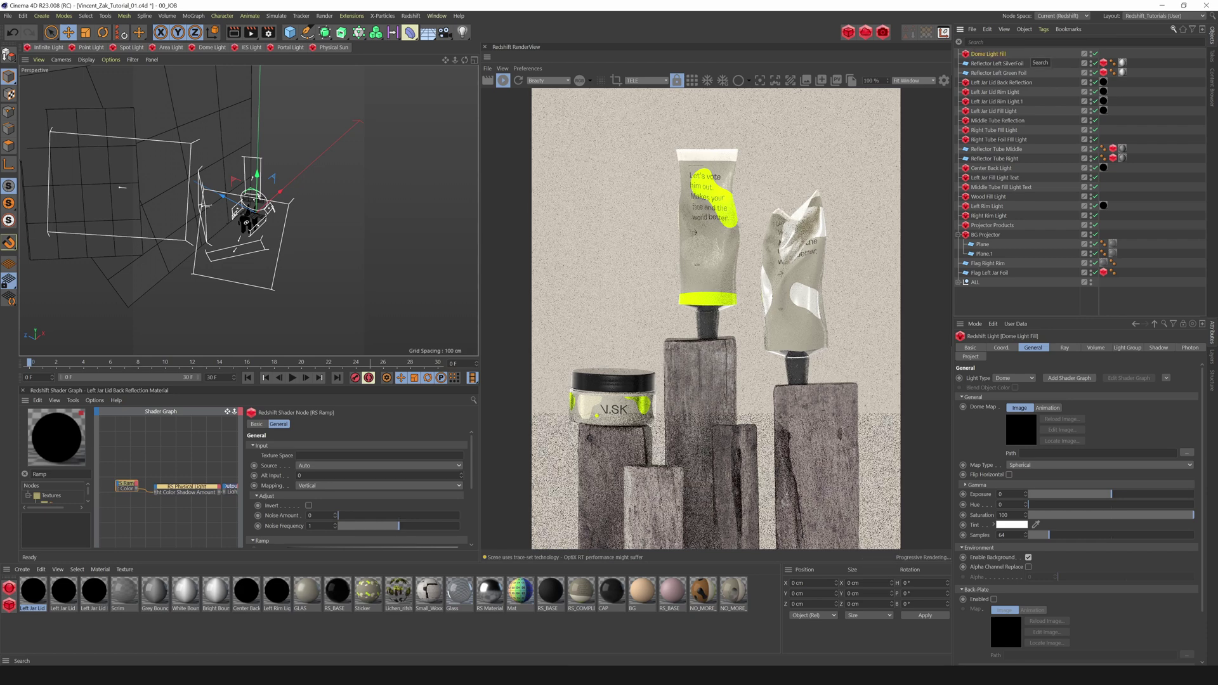
pyautogui.moveTo(1106, 497); pyautogui.dragTo(1039, 496)
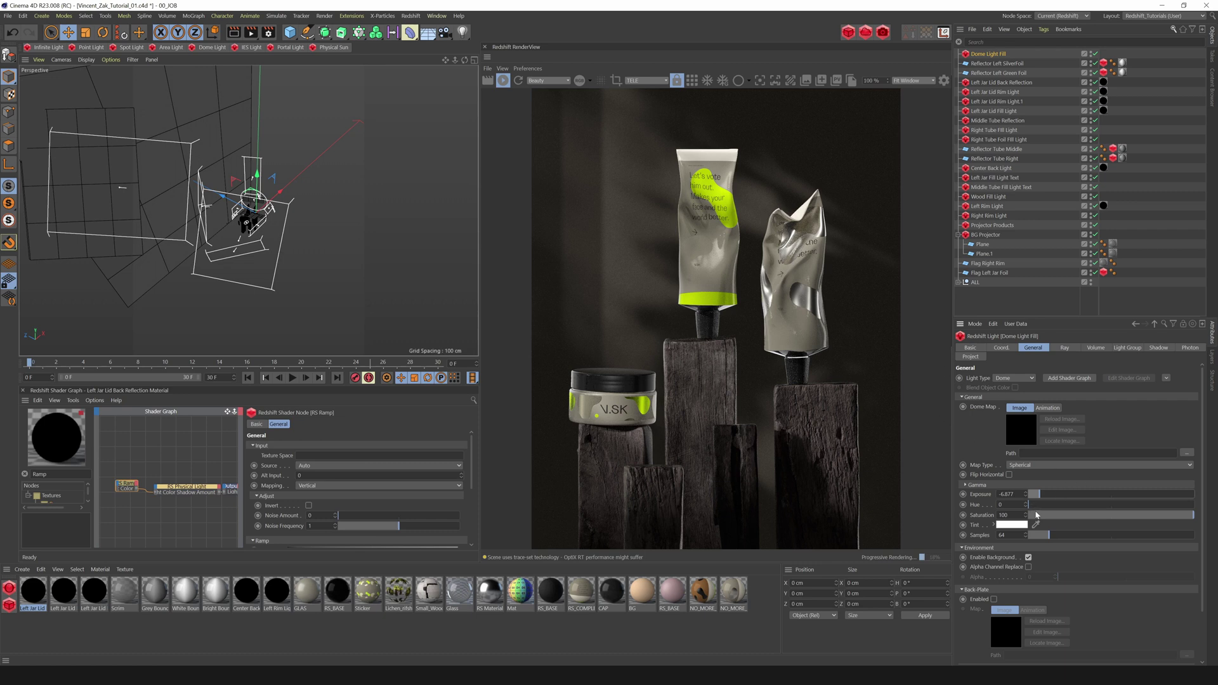
# Step: Tint the Dome Light Fill pale blue with a hue of 221° and a saturation of 13%
pyautogui.click(1012, 525)
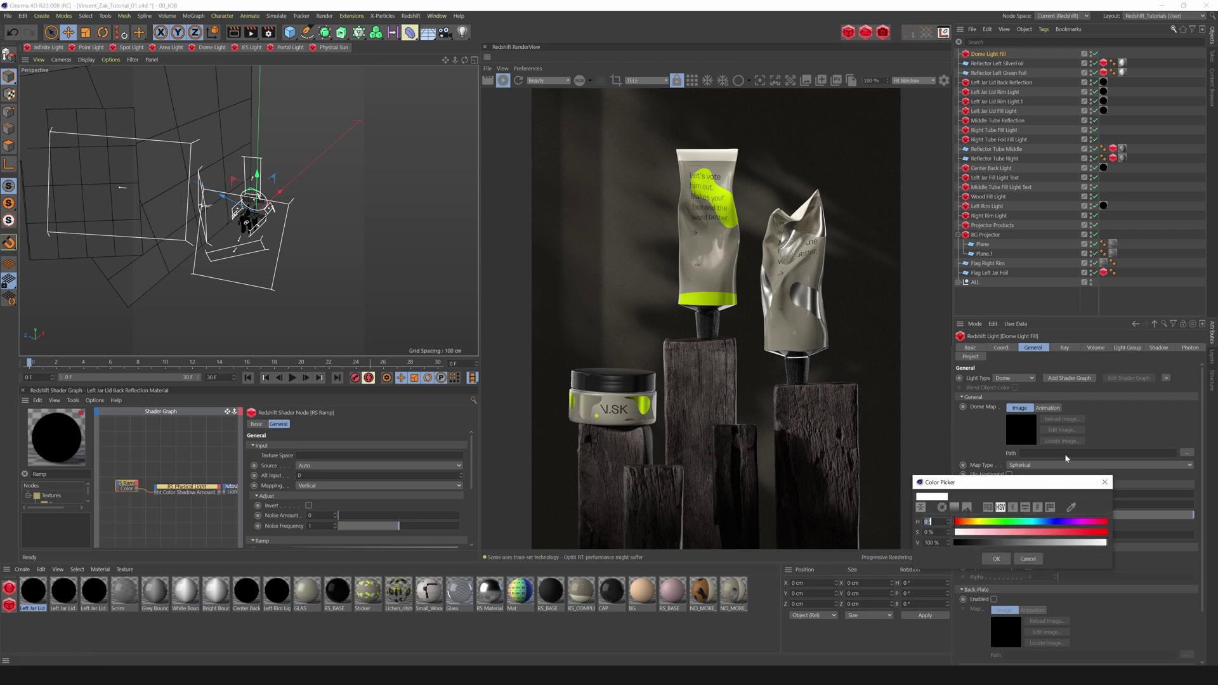
pyautogui.moveTo(1027, 523); pyautogui.dragTo(1049, 522)
pyautogui.moveTo(978, 533); pyautogui.dragTo(974, 534)
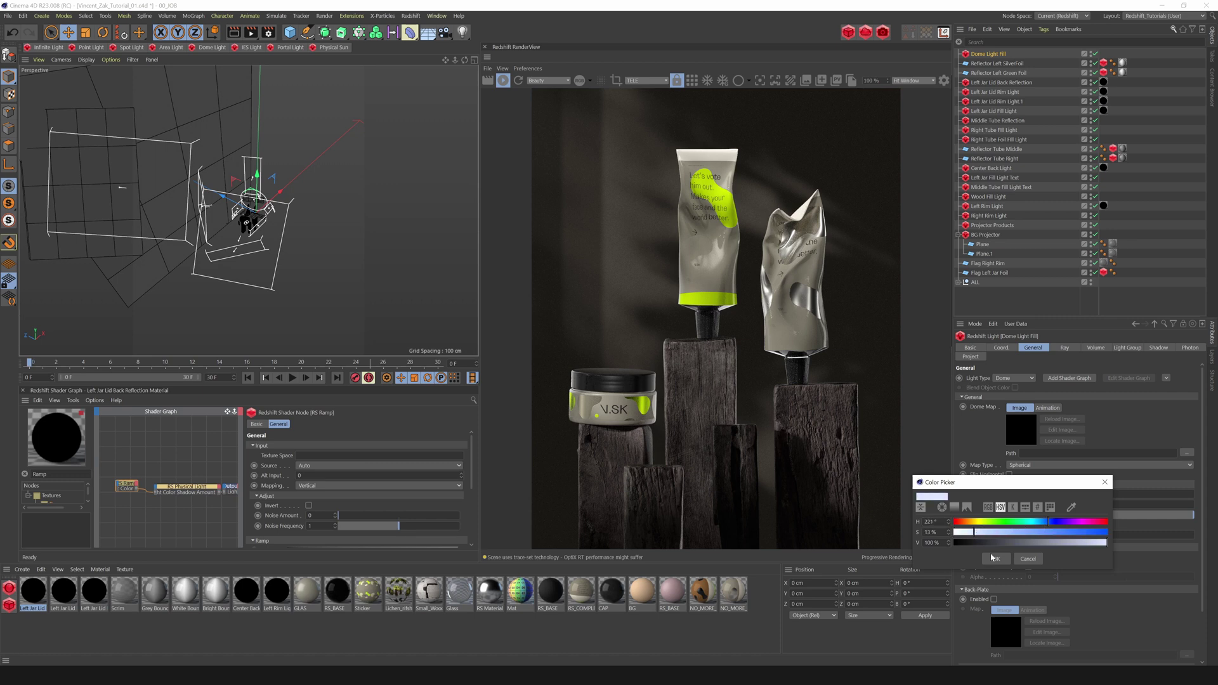
pyautogui.click(991, 558)
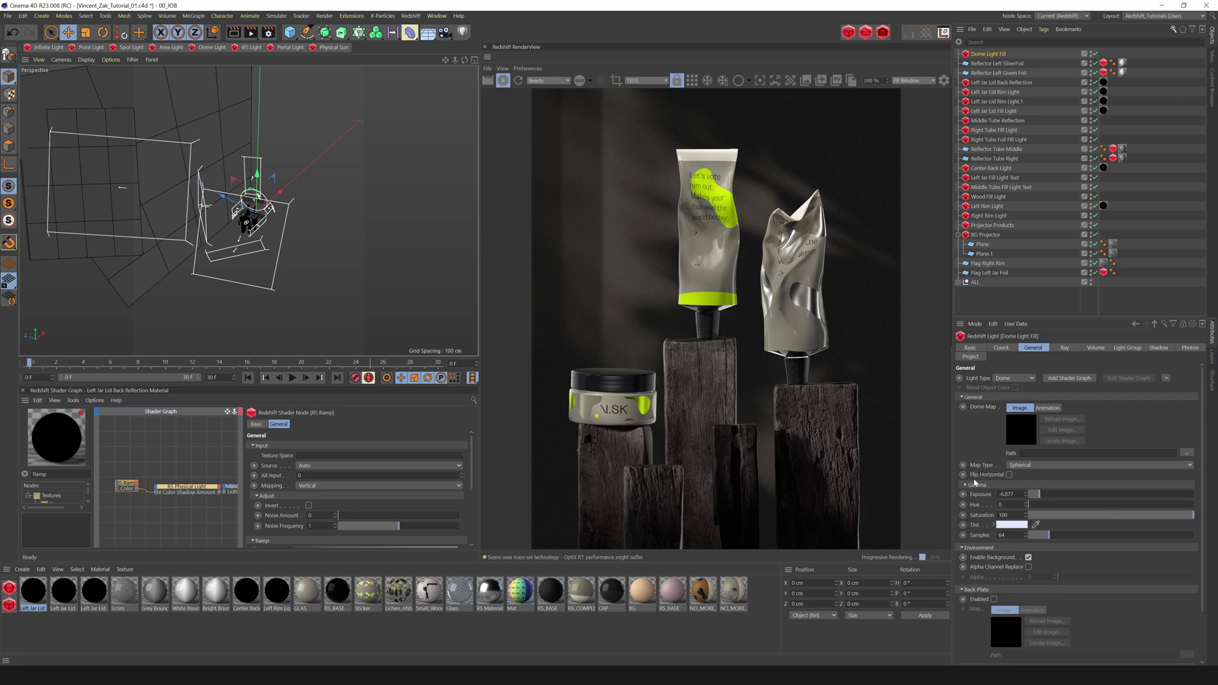
# Step: Reduce the saturation of the Dome Light Fill's tint color
pyautogui.click(1009, 526)
pyautogui.moveTo(971, 535); pyautogui.dragTo(946, 536)
pyautogui.click(992, 562)
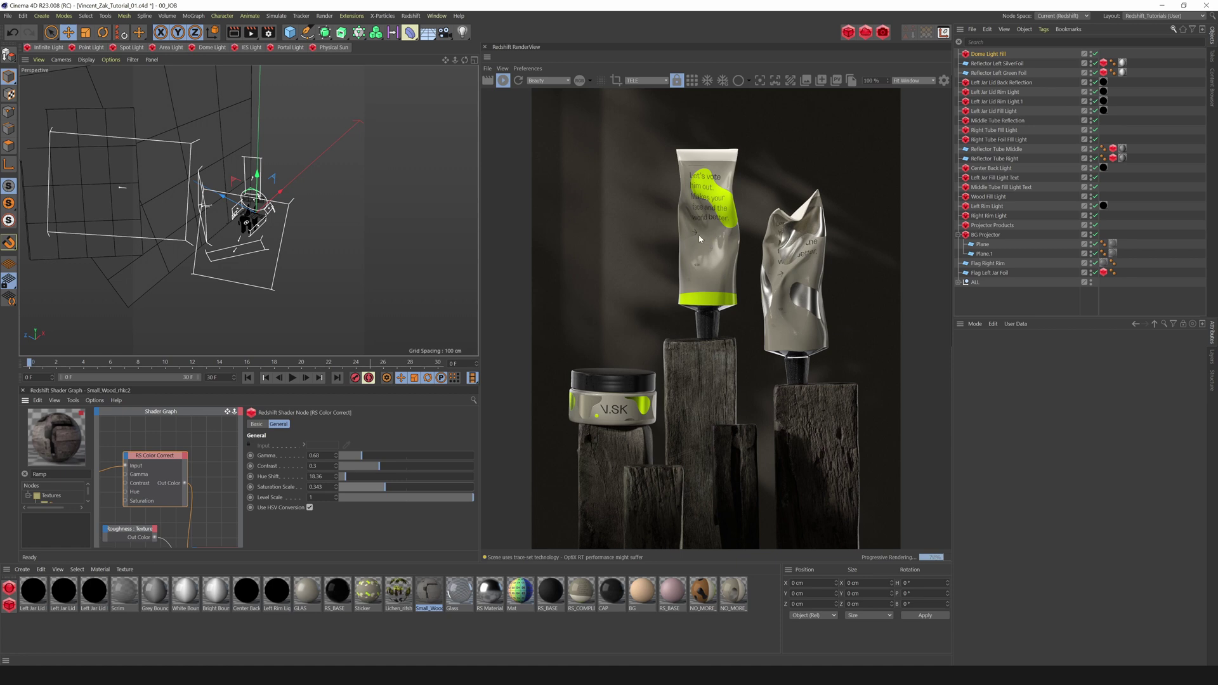
# Step: Move Dome Light Fill below BG Projector, rename the projector's planes Scrim 1 and Scrim 2, and place them un-nested beneath it
pyautogui.moveTo(994, 55); pyautogui.dragTo(986, 259)
pyautogui.doubleClick(983, 244)
pyautogui.write('Scrim 1')
pyautogui.press('Return')
pyautogui.doubleClick(983, 253)
pyautogui.write('Scrim 2')
pyautogui.press('Return')
pyautogui.moveTo(990, 234); pyautogui.dragTo(981, 249)
pyautogui.moveTo(983, 235); pyautogui.dragTo(979, 249)
# Step: Add a Redshift area light, scale it down and move it over the jar beside the middle tube
pyautogui.moveTo(463, 59)
pyautogui.mouseDown()
pyautogui.moveTo(427, 49)
pyautogui.moveTo(465, 61)
pyautogui.mouseUp()
pyautogui.click(503, 81)
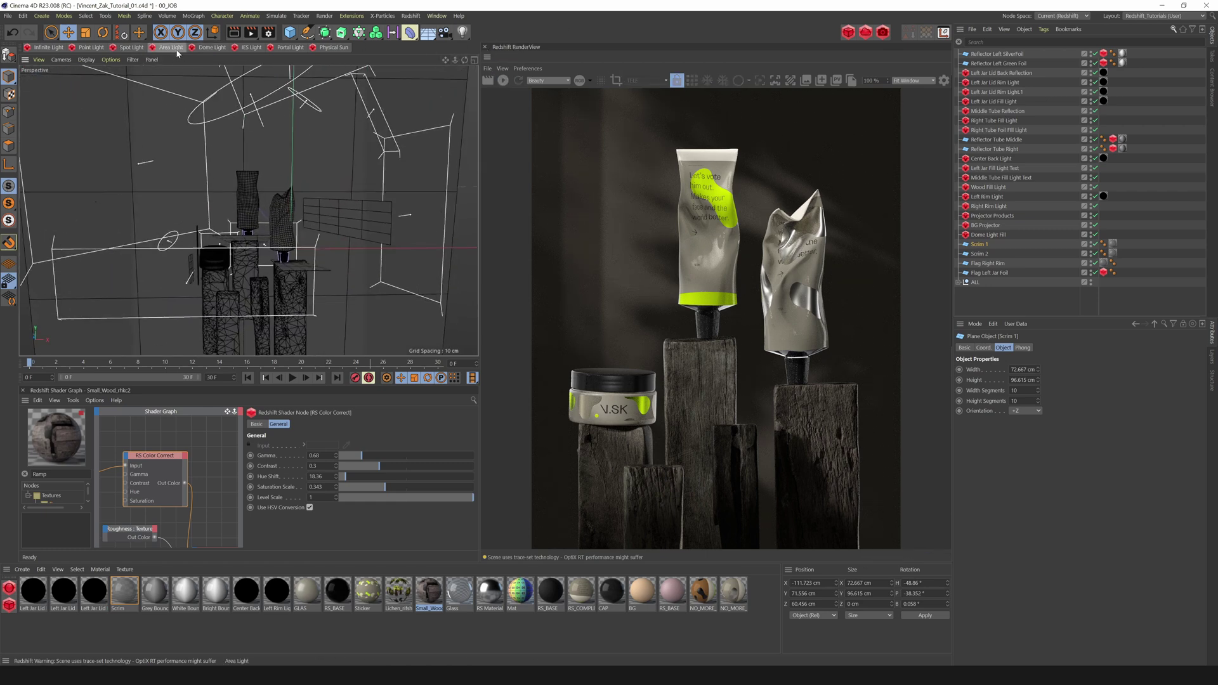
pyautogui.click(171, 48)
pyautogui.press('t')
pyautogui.moveTo(292, 231); pyautogui.dragTo(292, 195)
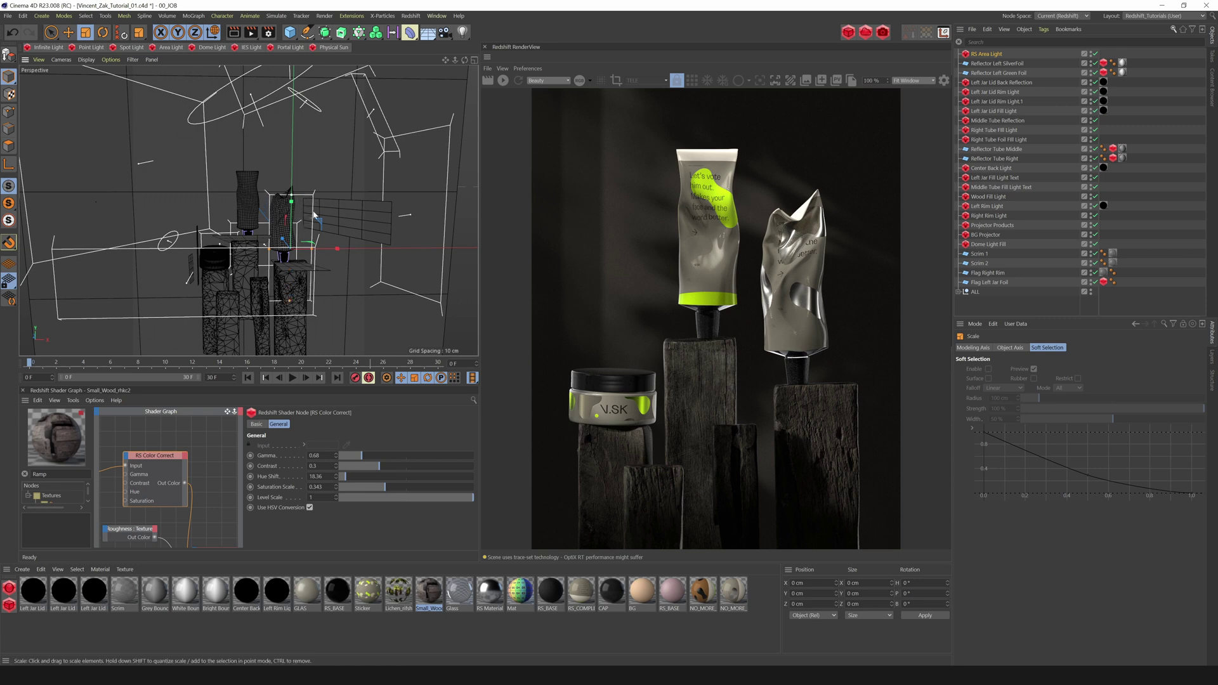
pyautogui.moveTo(311, 250); pyautogui.dragTo(252, 256)
pyautogui.press('e')
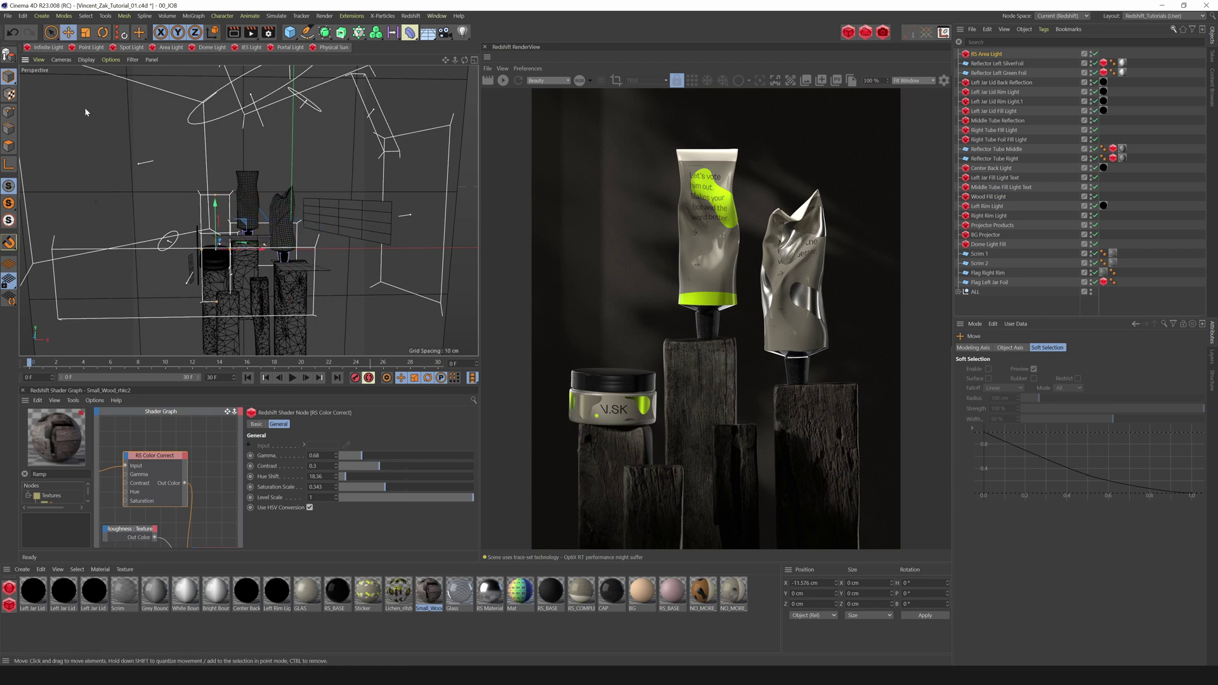
# Step: Look through the new area light to aim it at the middle tube at about -49.9° heading, and return to the default camera
pyautogui.click(61, 59)
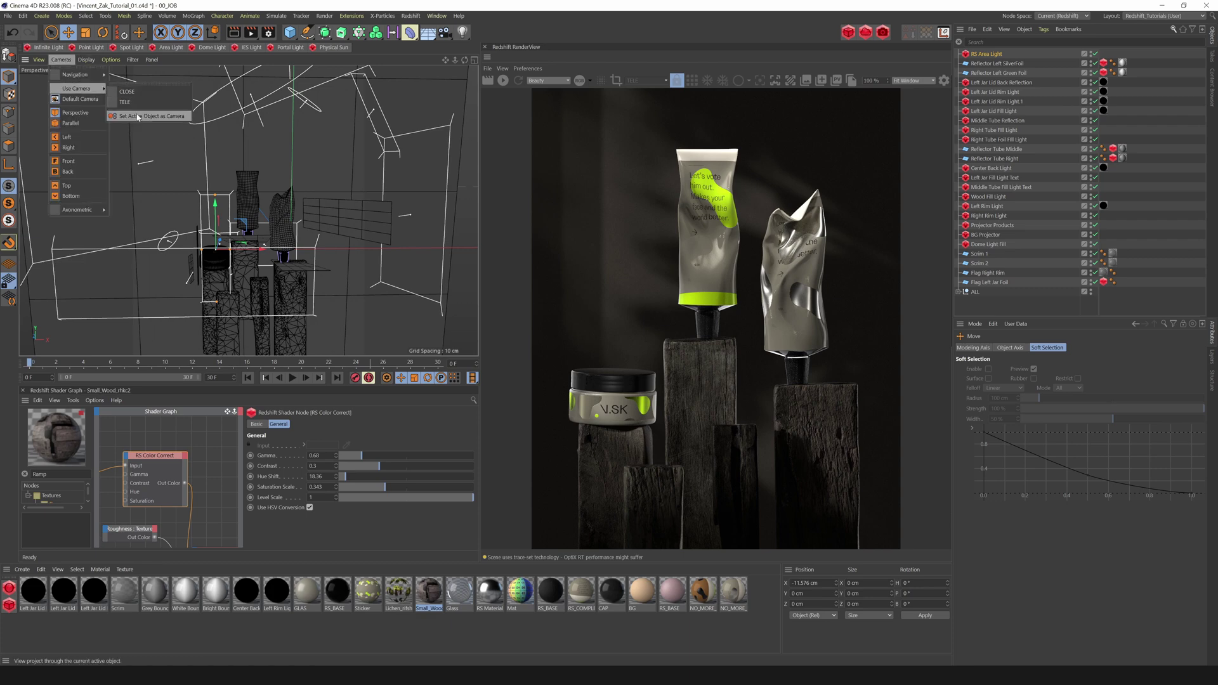
pyautogui.click(71, 99)
pyautogui.moveTo(454, 62); pyautogui.dragTo(425, 75)
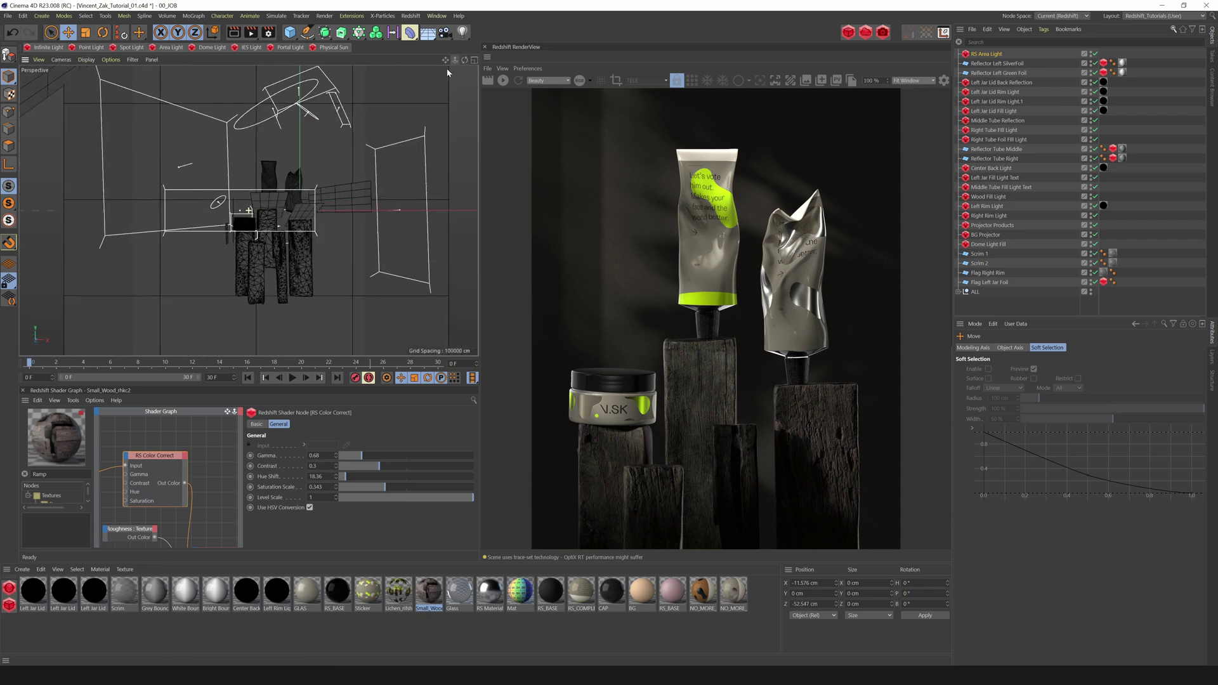
pyautogui.moveTo(448, 71); pyautogui.dragTo(485, 64)
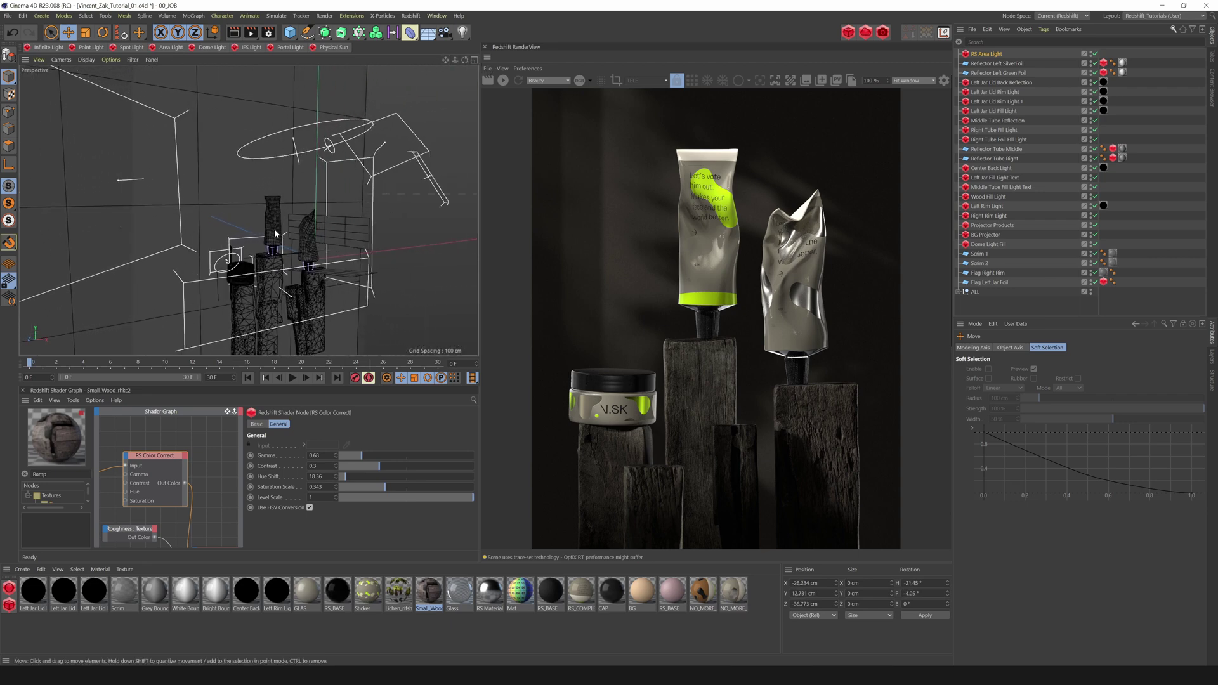
pyautogui.scroll(5, 273, 231)
pyautogui.moveTo(273, 232)
pyautogui.keyDown('alt'); pyautogui.mouseDown()
pyautogui.moveTo(330, 229)
pyautogui.moveTo(282, 233)
pyautogui.mouseUp(); pyautogui.keyUp('alt')
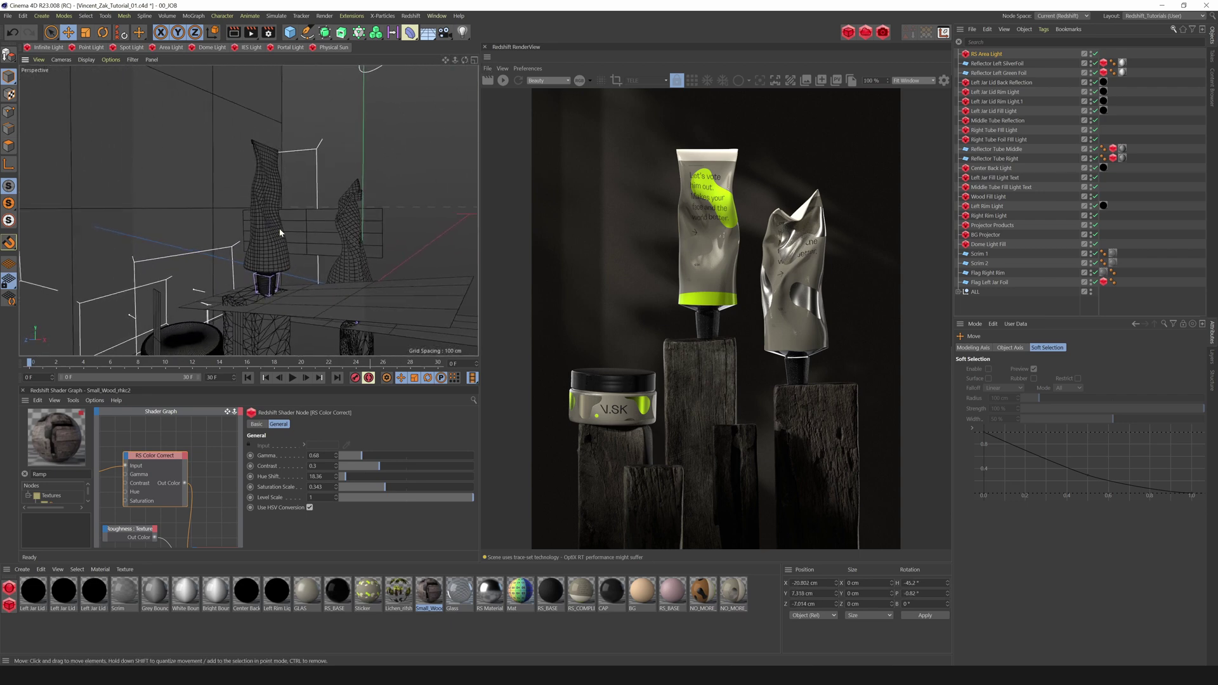
pyautogui.keyDown('alt'); pyautogui.moveTo(277, 231); pyautogui.dragTo(280, 250, button='middle'); pyautogui.keyUp('alt')
pyautogui.scroll(5, 279, 254)
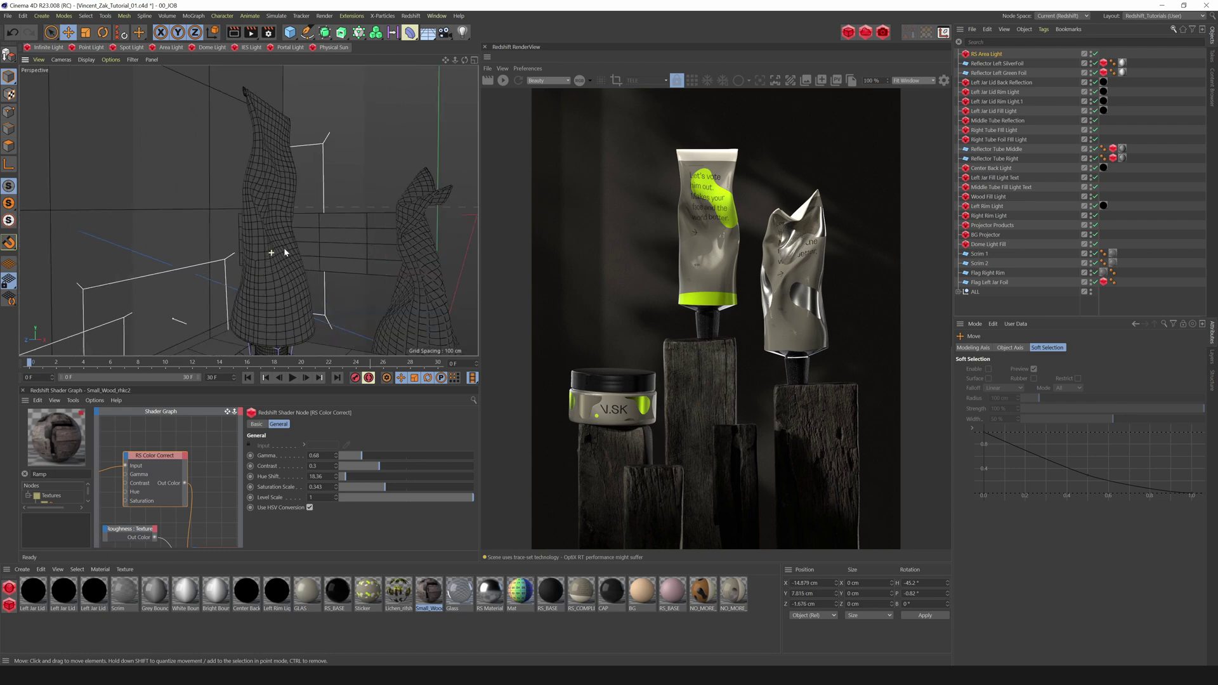
pyautogui.keyDown('alt'); pyautogui.moveTo(284, 258); pyautogui.dragTo(264, 265); pyautogui.keyUp('alt')
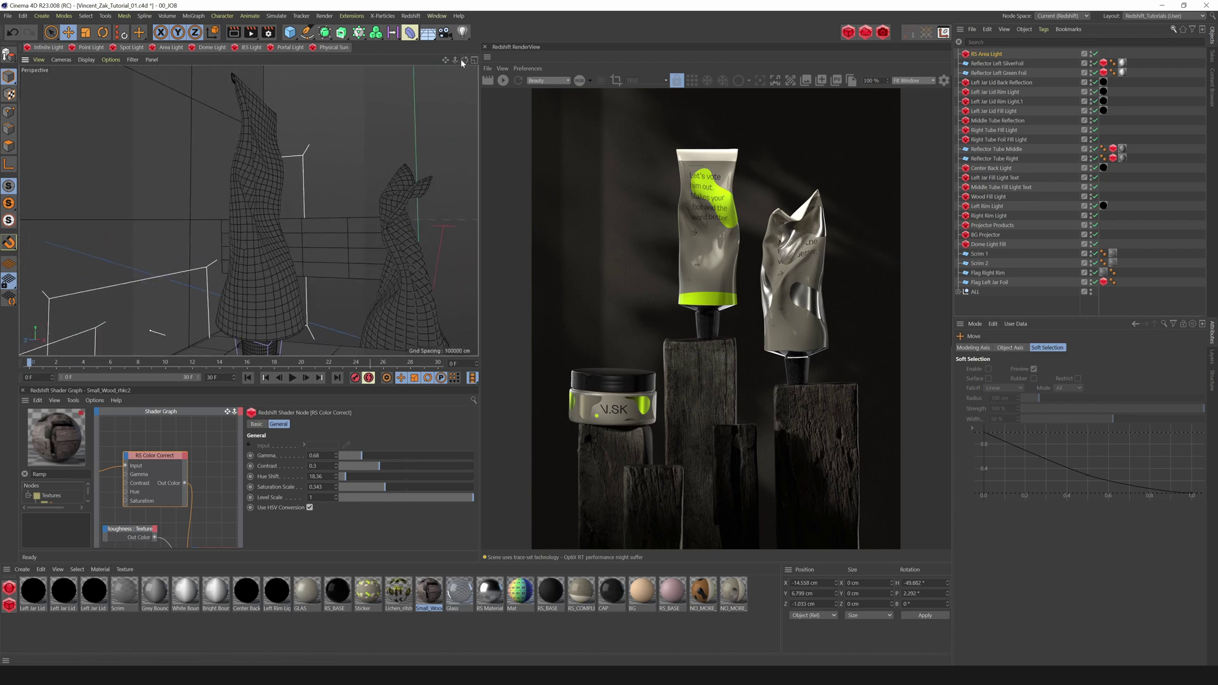
pyautogui.click(61, 60)
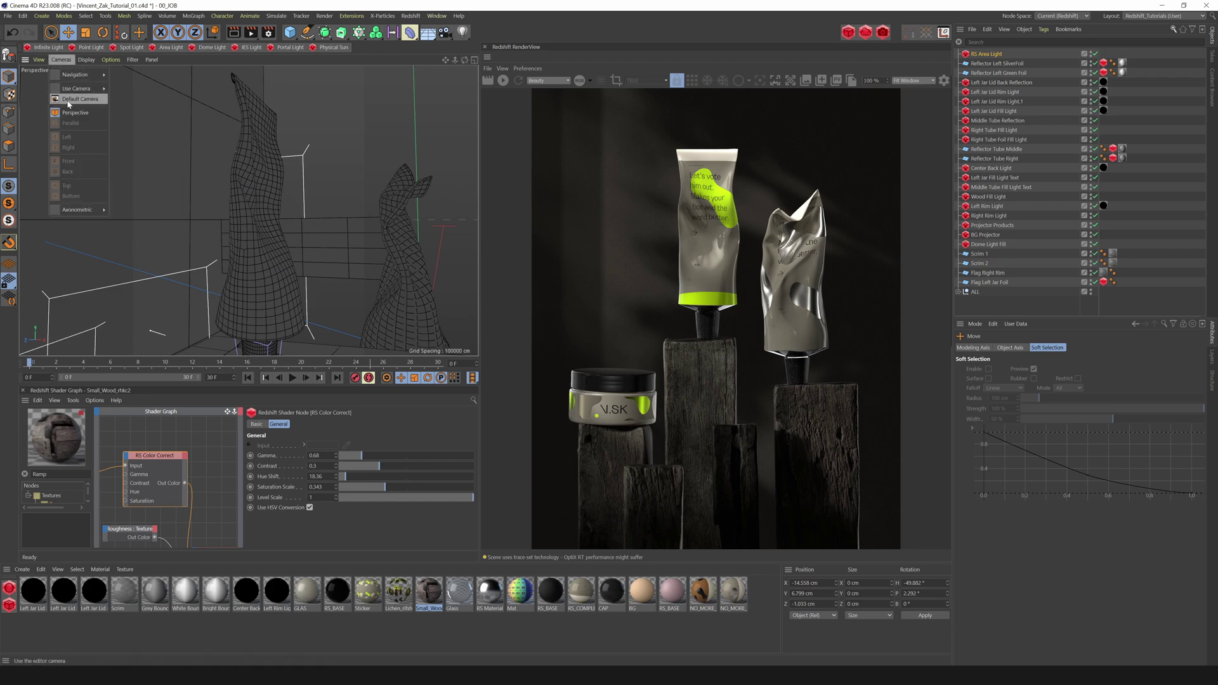
pyautogui.click(67, 100)
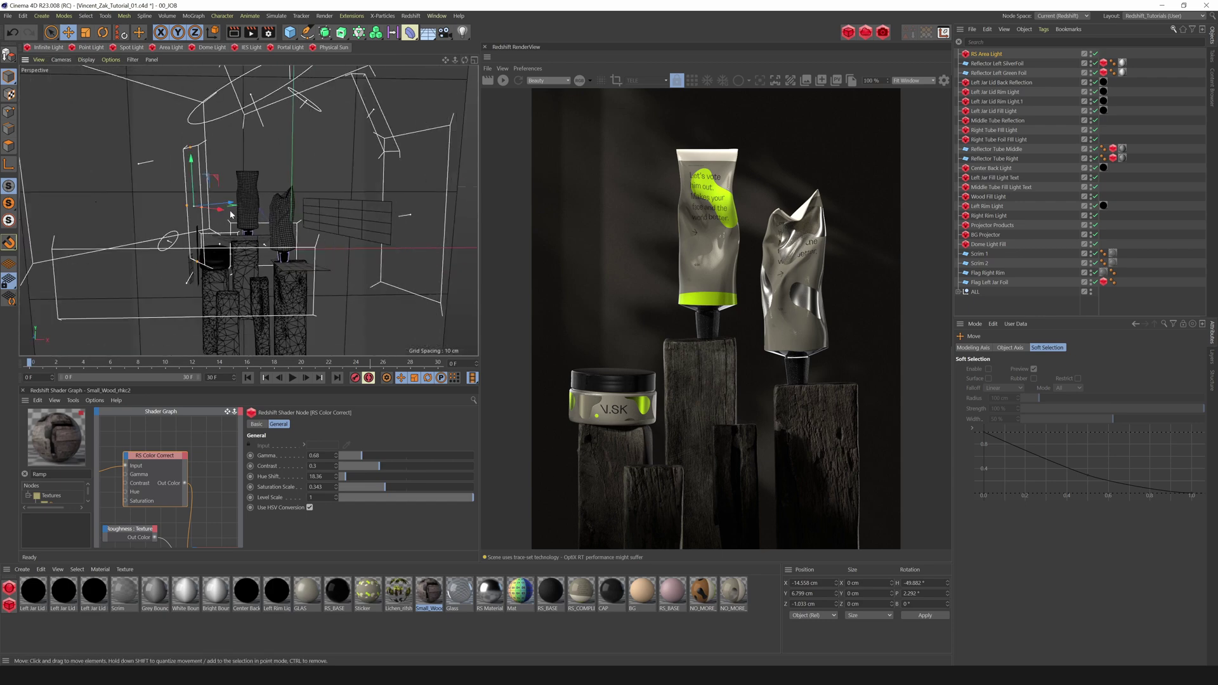
# Step: Resize the area light to a narrow strip about 3 by 11.6 cm and lower its intensity multiplier to about 7
pyautogui.press('t')
pyautogui.moveTo(235, 155); pyautogui.dragTo(184, 181)
pyautogui.moveTo(133, 203); pyautogui.dragTo(135, 202)
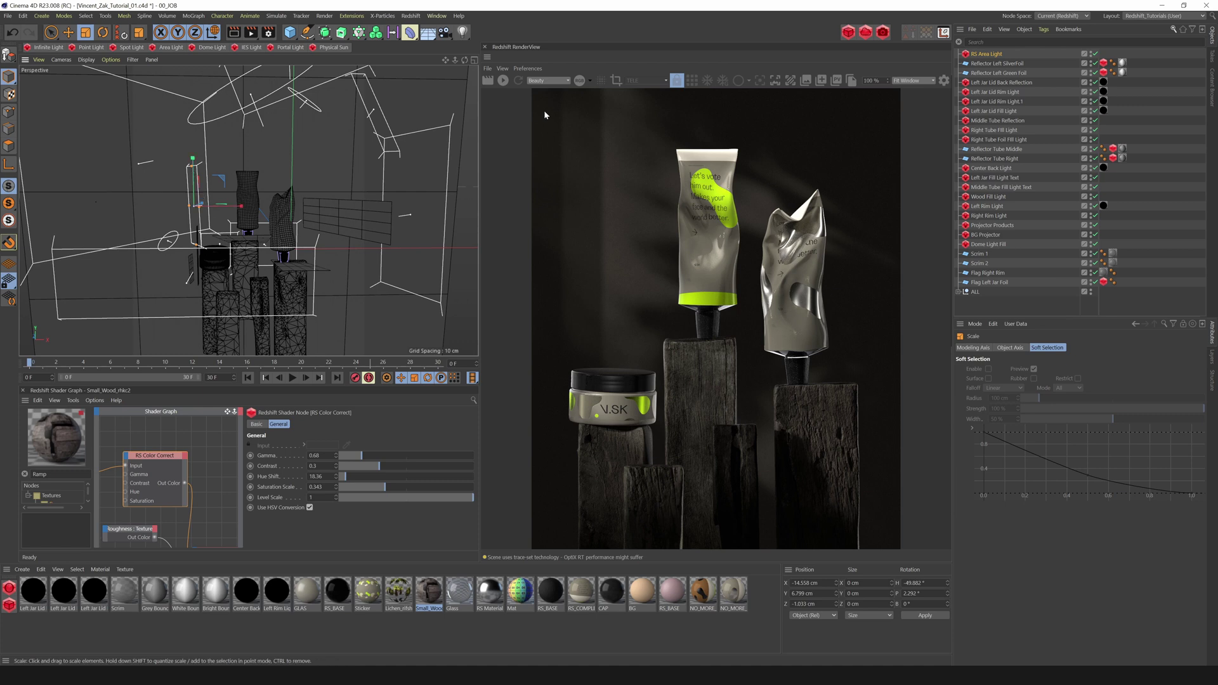
pyautogui.click(990, 55)
pyautogui.click(504, 81)
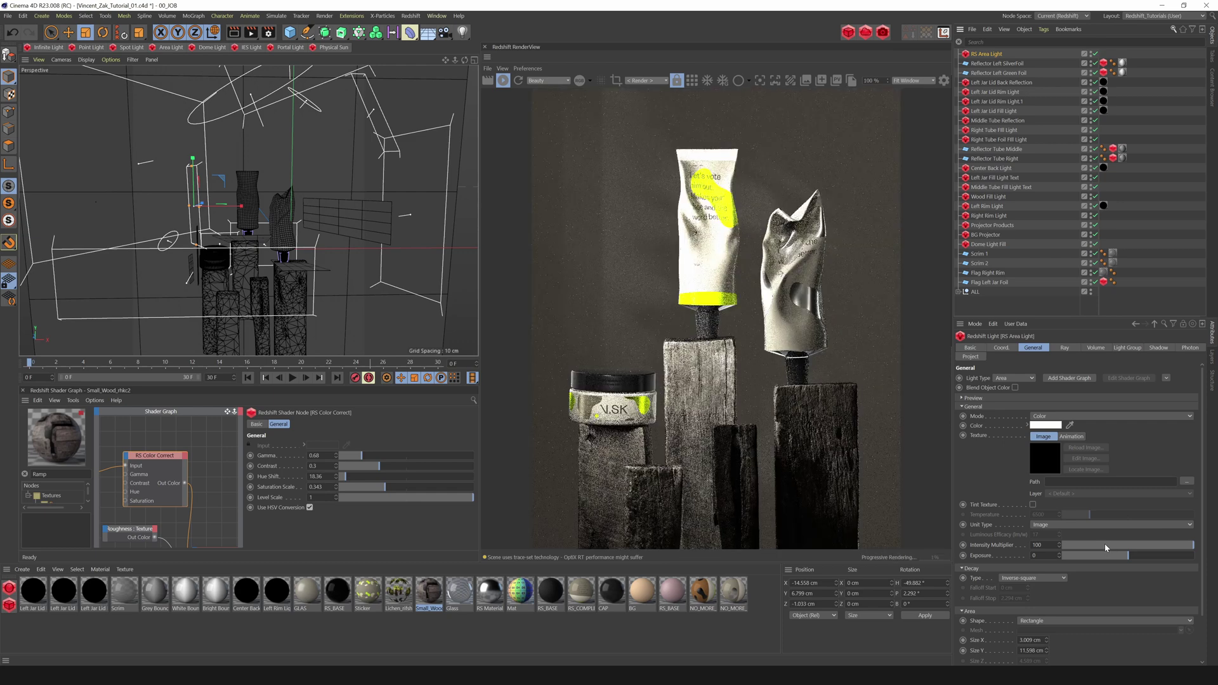
pyautogui.moveTo(1111, 546); pyautogui.dragTo(1068, 548)
# Step: Move the area light farther out from the middle tube and rotate it to a heading of about -73.9°
pyautogui.press('e')
pyautogui.moveTo(215, 211); pyautogui.dragTo(196, 231)
pyautogui.press('r')
pyautogui.press('e')
# Step: Set the area light's spread to about 0.526 and its exposure to about -1.2
pyautogui.click(987, 55)
pyautogui.moveTo(1203, 559); pyautogui.dragTo(1126, 648)
pyautogui.moveTo(192, 196)
pyautogui.mouseDown()
pyautogui.moveTo(169, 204)
pyautogui.moveTo(190, 198)
pyautogui.mouseUp()
pyautogui.moveTo(1087, 503); pyautogui.dragTo(1117, 506)
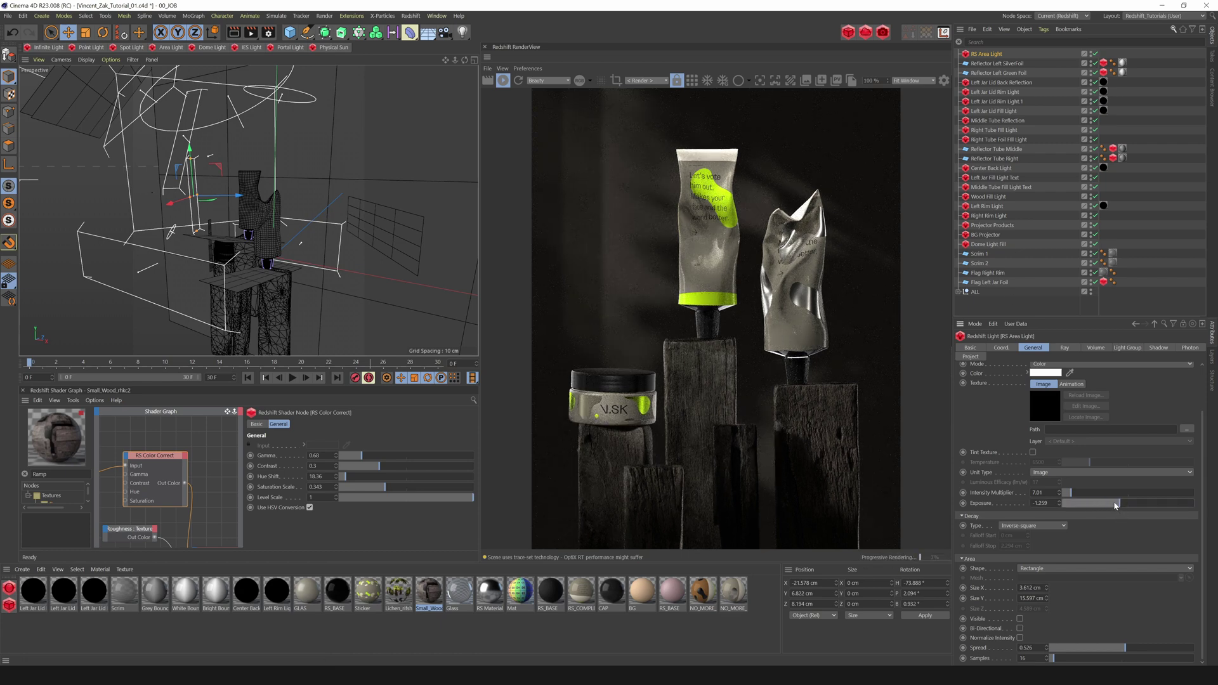
# Step: Compare the render with RS Area Light and Middle Tube Fill Light Text each switched off and on
pyautogui.click(1093, 55)
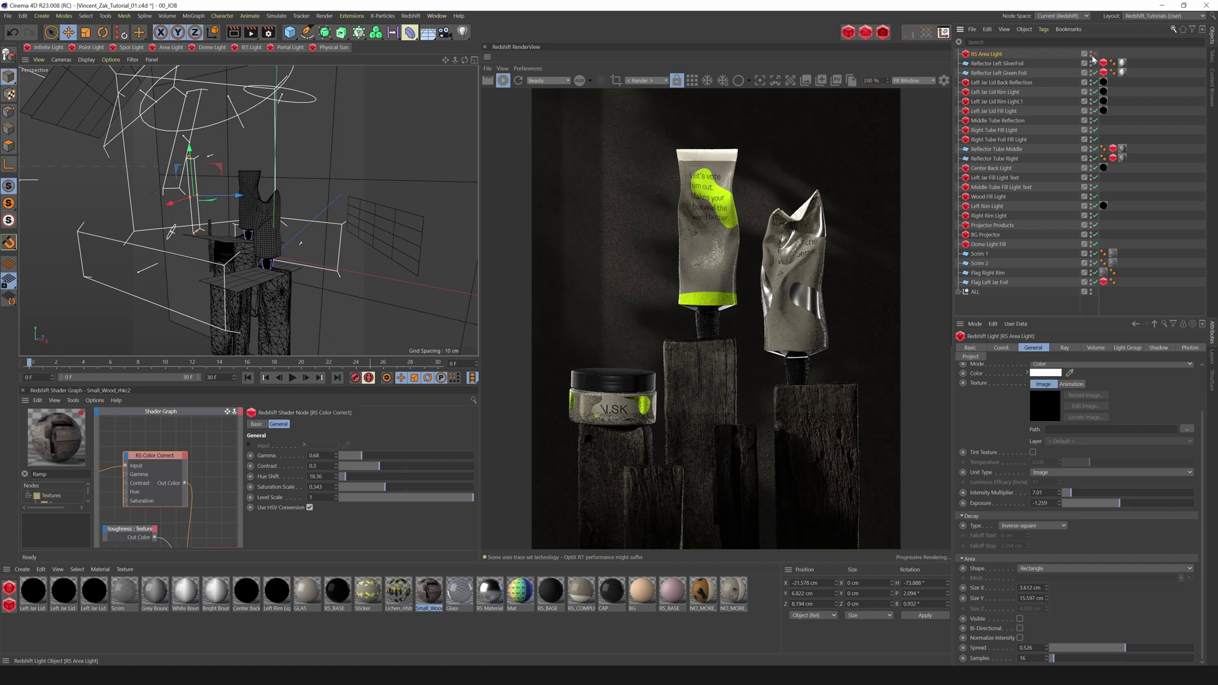
pyautogui.click(1094, 56)
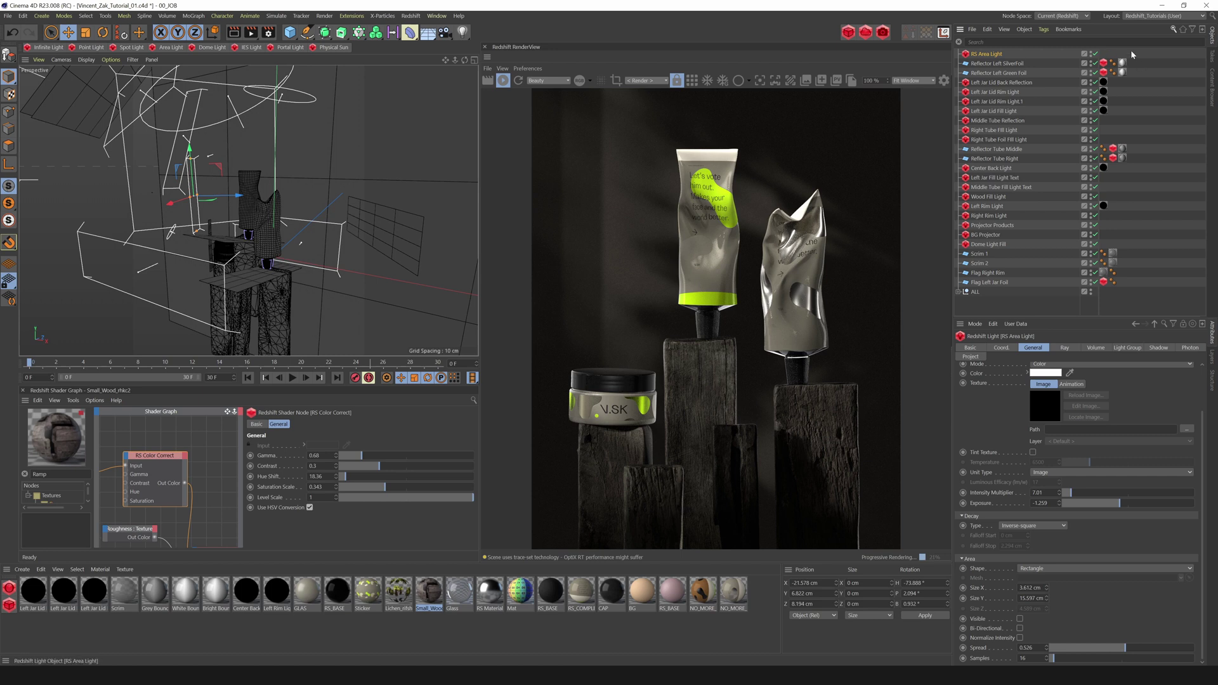
pyautogui.click(1094, 55)
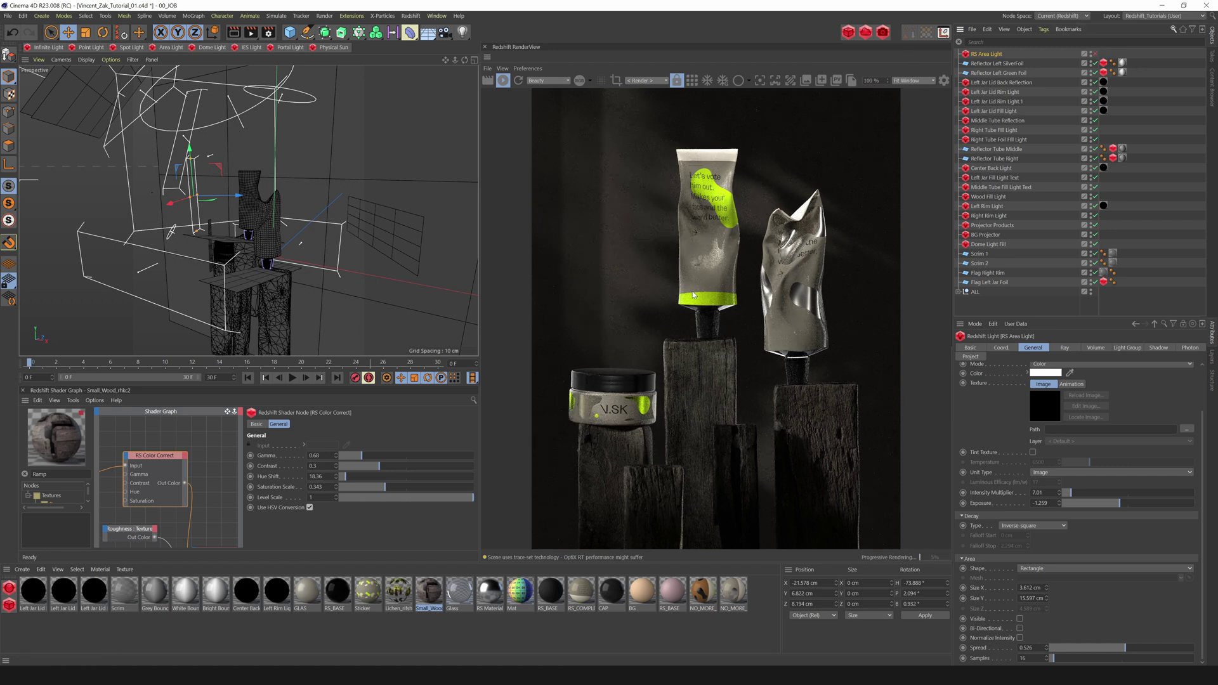
pyautogui.click(1096, 55)
pyautogui.click(1010, 188)
pyautogui.click(1097, 188)
pyautogui.click(1096, 189)
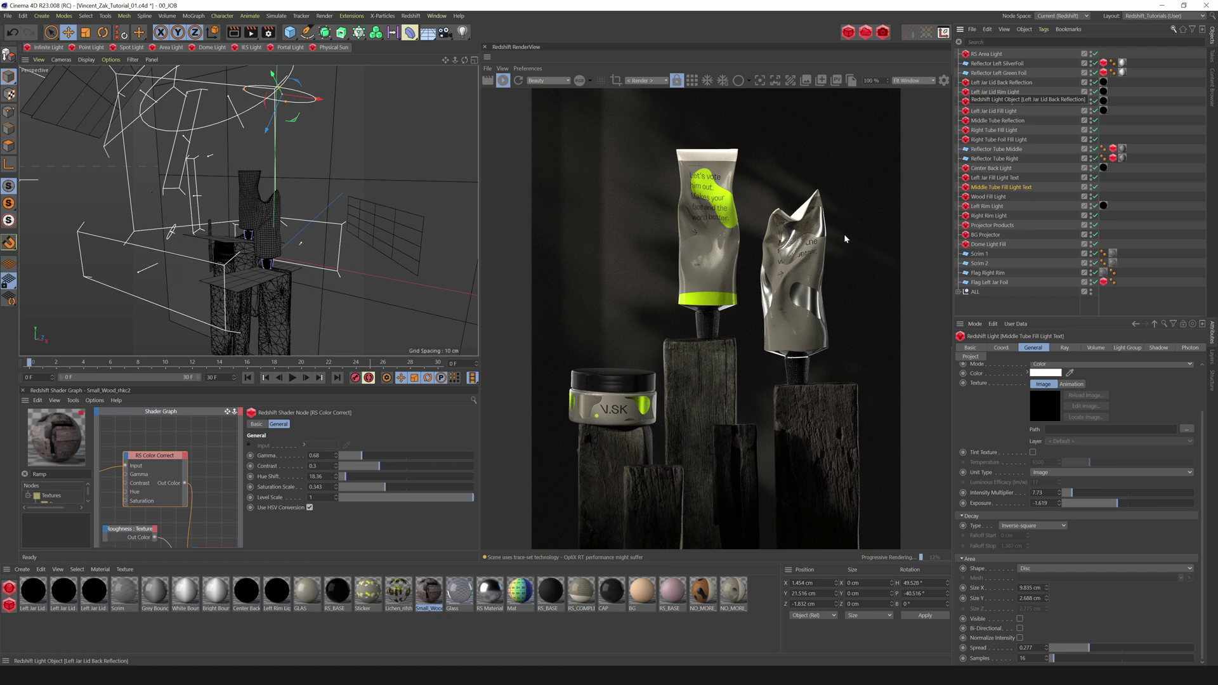
# Step: Look through Middle Tube Fill Light Text and disable all the other lights, reflectors, scrims and flags to isolate it
pyautogui.click(61, 59)
pyautogui.moveTo(80, 88)
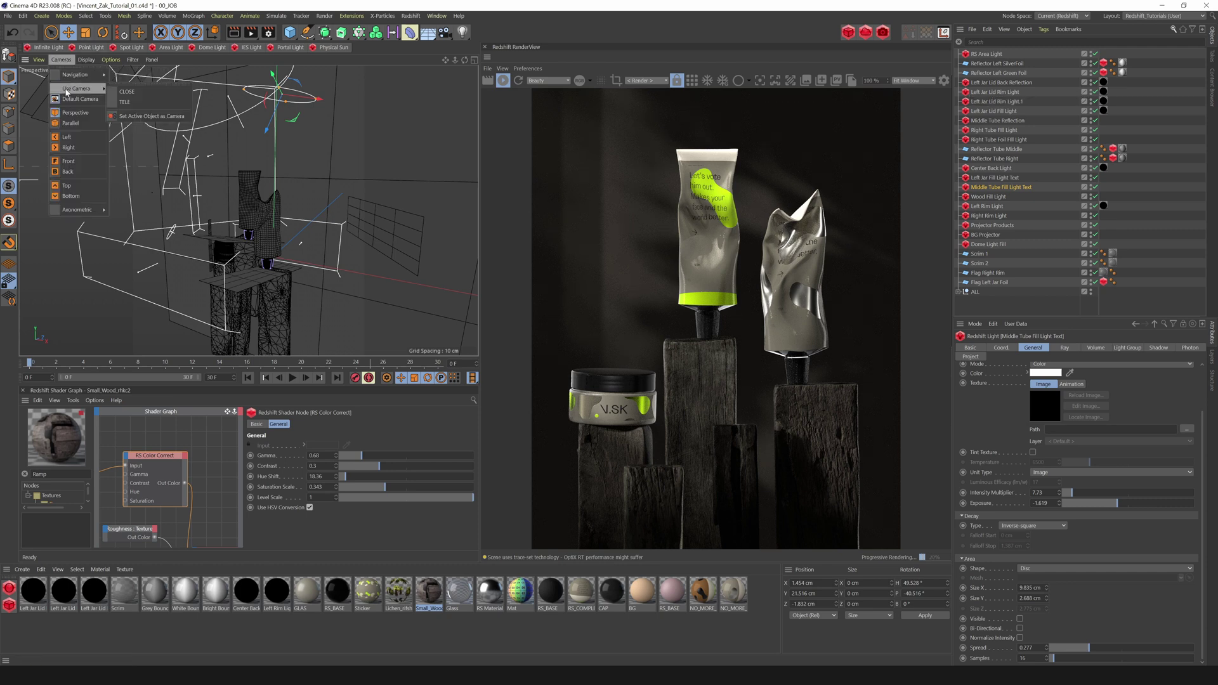
pyautogui.click(163, 116)
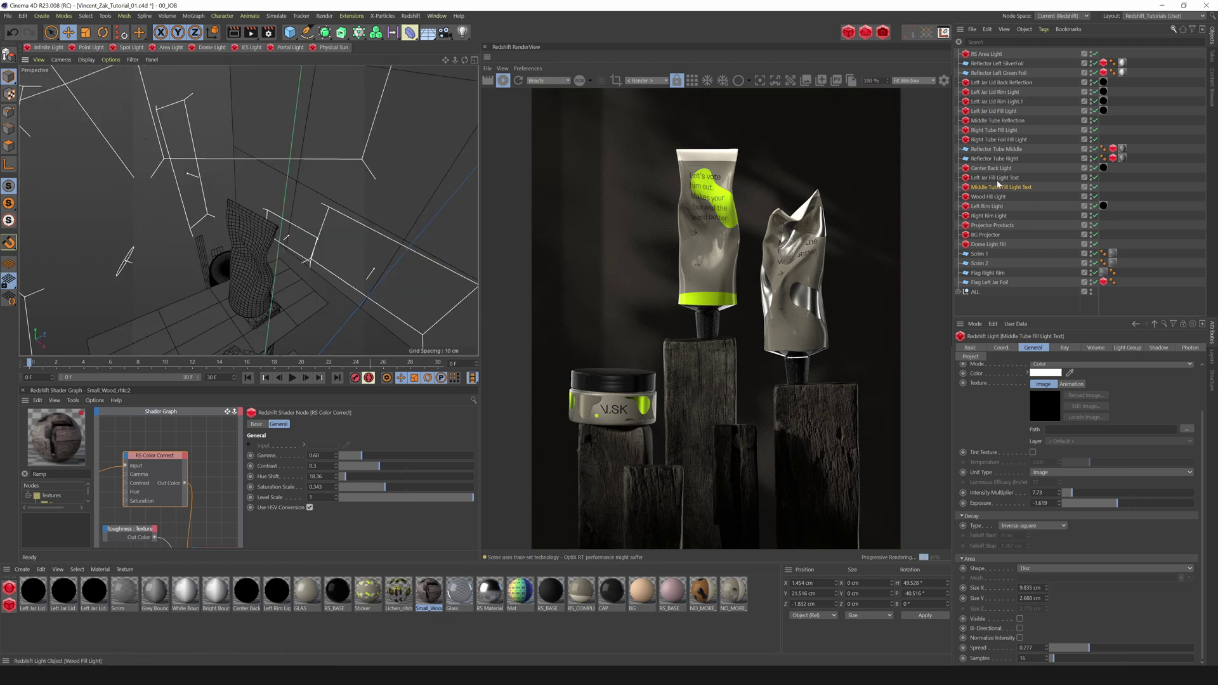
pyautogui.moveTo(1097, 197); pyautogui.dragTo(1096, 54)
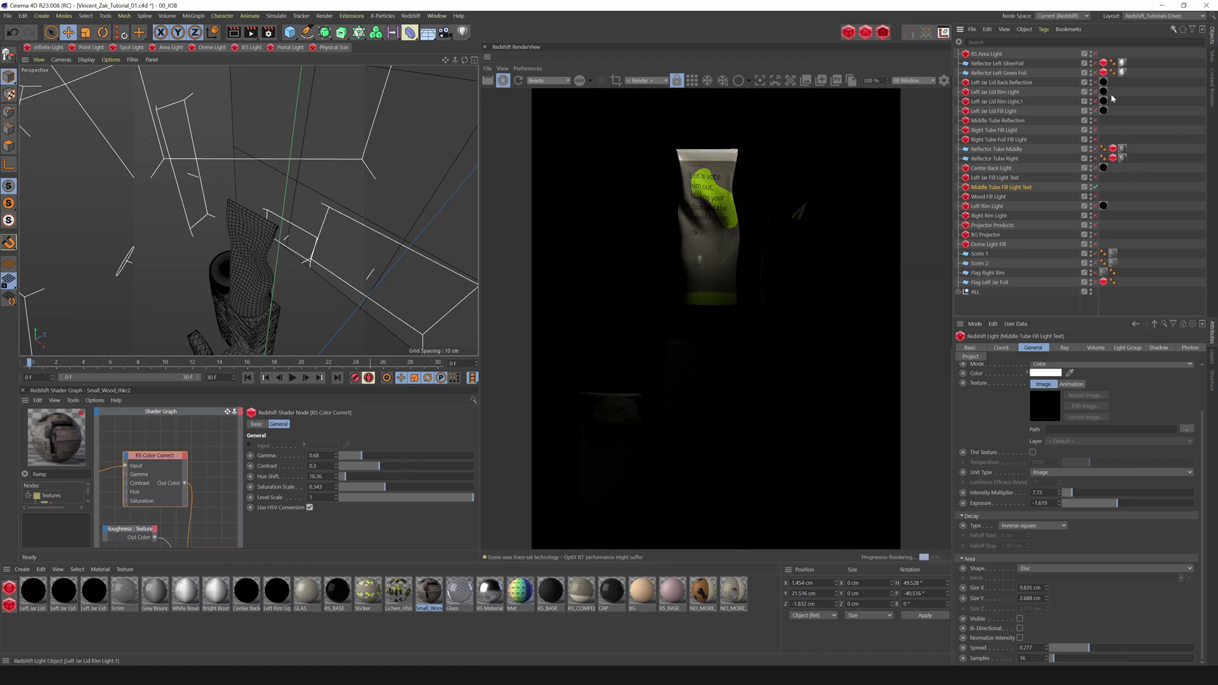
# Step: Return to the default camera, then shrink Middle Tube Fill Light Text and tilt it to a pitch of about -46.2° above the tube
pyautogui.click(61, 59)
pyautogui.moveTo(85, 88)
pyautogui.click(146, 92)
pyautogui.moveTo(465, 59); pyautogui.dragTo(435, 91)
pyautogui.moveTo(256, 155); pyautogui.dragTo(257, 158)
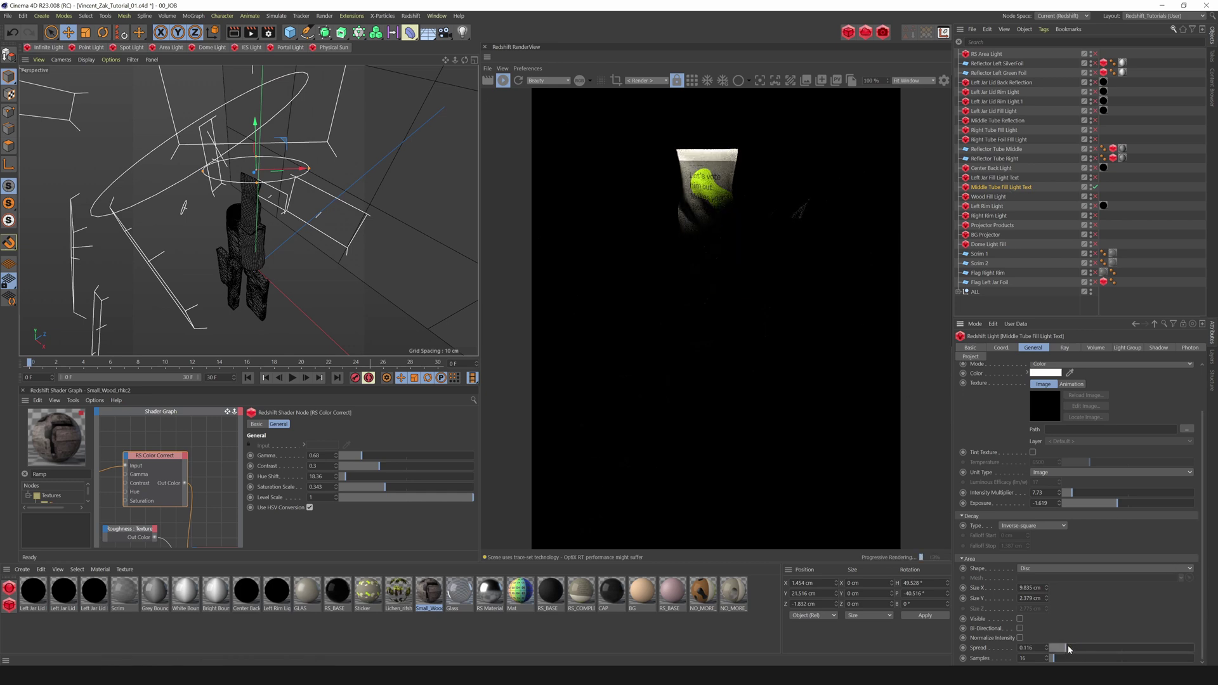
pyautogui.press('r')
pyautogui.moveTo(261, 163)
pyautogui.mouseDown()
pyautogui.moveTo(257, 153)
pyautogui.moveTo(282, 170)
pyautogui.moveTo(258, 175)
pyautogui.mouseUp()
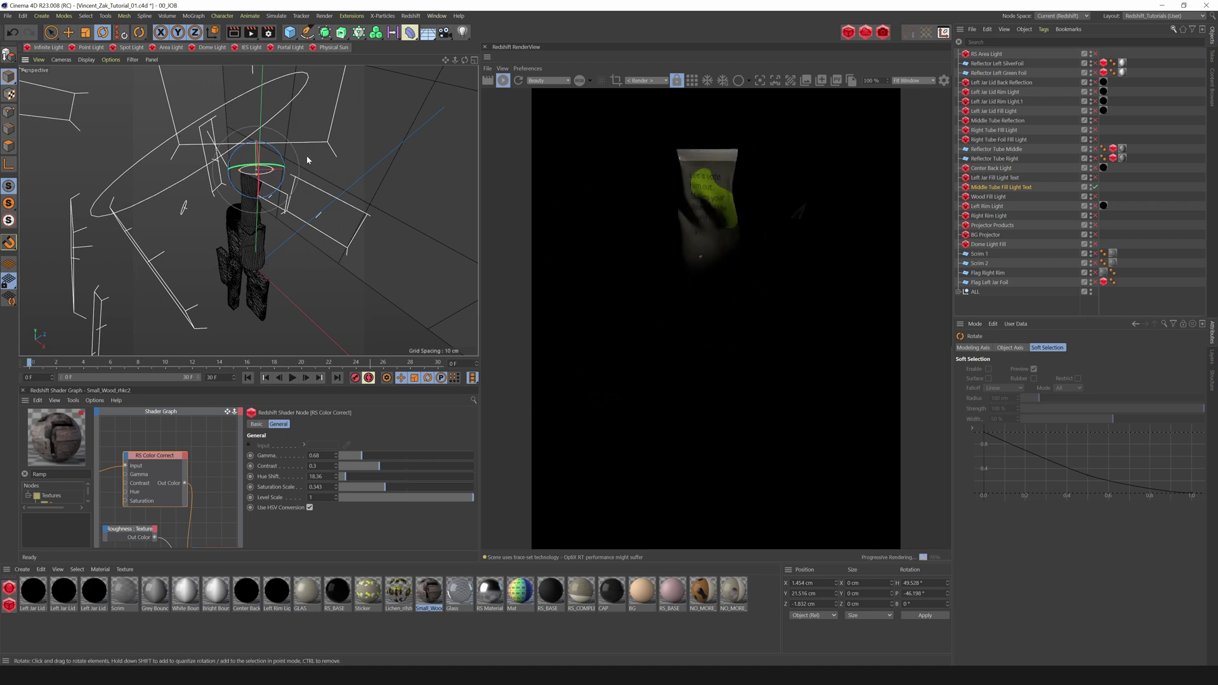
# Step: Re-enable all the other lights and raise Middle Tube Fill Light Text's intensity multiplier to about 17.45
pyautogui.moveTo(1095, 54); pyautogui.dragTo(1093, 283)
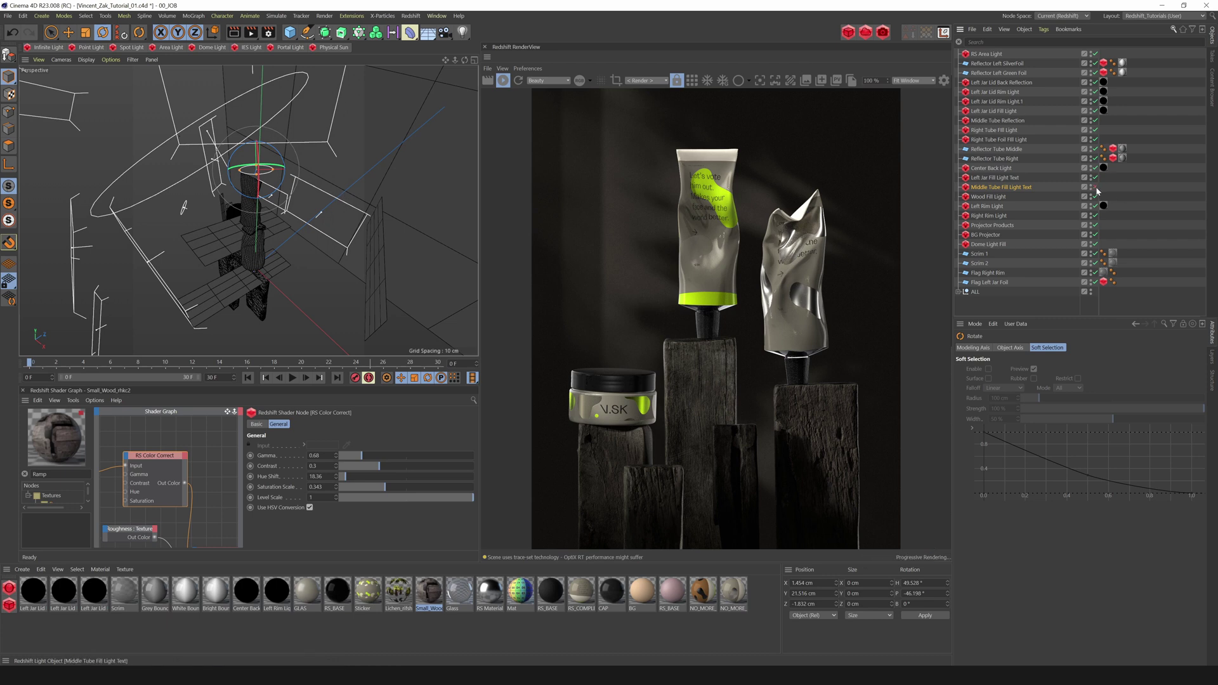
pyautogui.click(1009, 189)
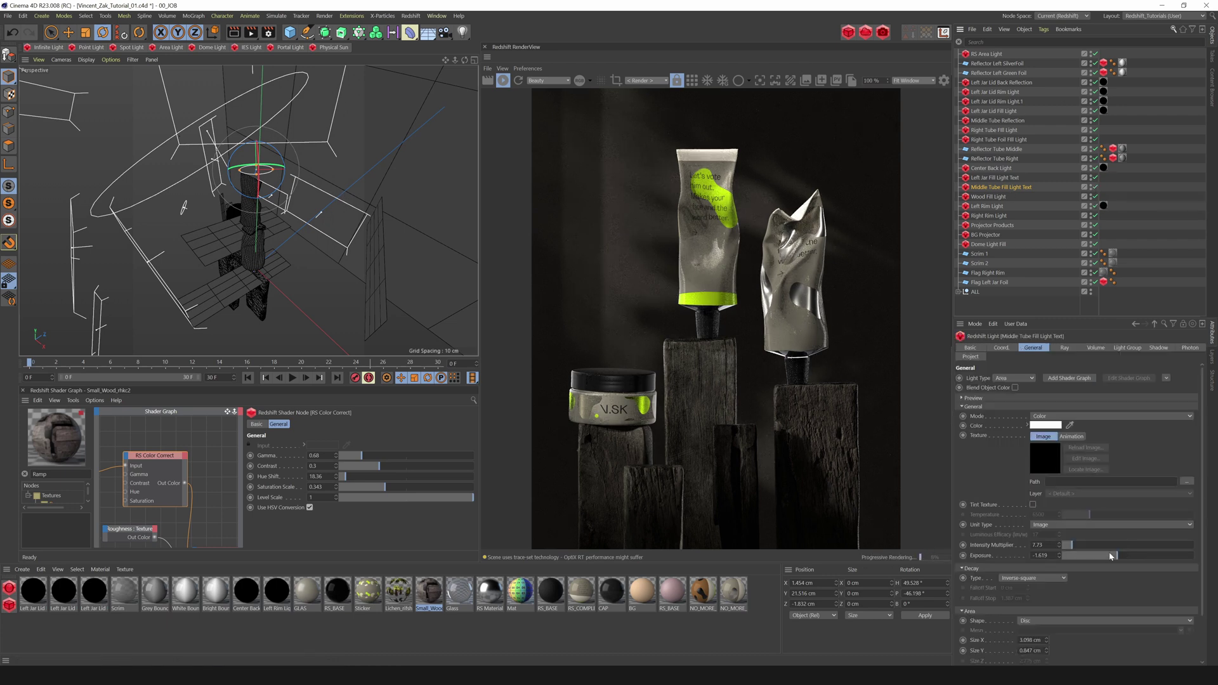
pyautogui.scroll(-2, 1200, 621)
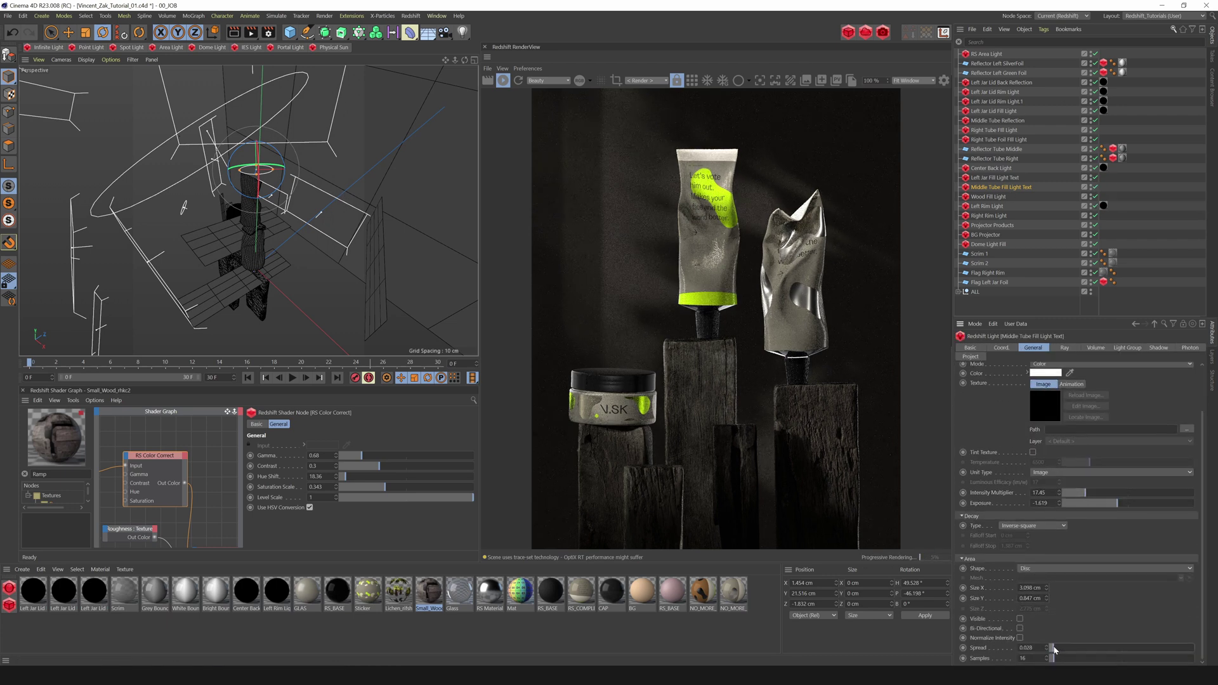
# Step: Tilt Middle Tube Fill Light Text to about -48.5° pitch, with its spread at about 0.048 and intensity multiplier at about 9.17
pyautogui.moveTo(260, 157)
pyautogui.mouseDown()
pyautogui.moveTo(257, 182)
pyautogui.moveTo(257, 152)
pyautogui.mouseUp()
pyautogui.press('e')
pyautogui.click(971, 189)
pyautogui.moveTo(1202, 603); pyautogui.dragTo(1200, 657)
pyautogui.moveTo(1051, 649); pyautogui.dragTo(1056, 648)
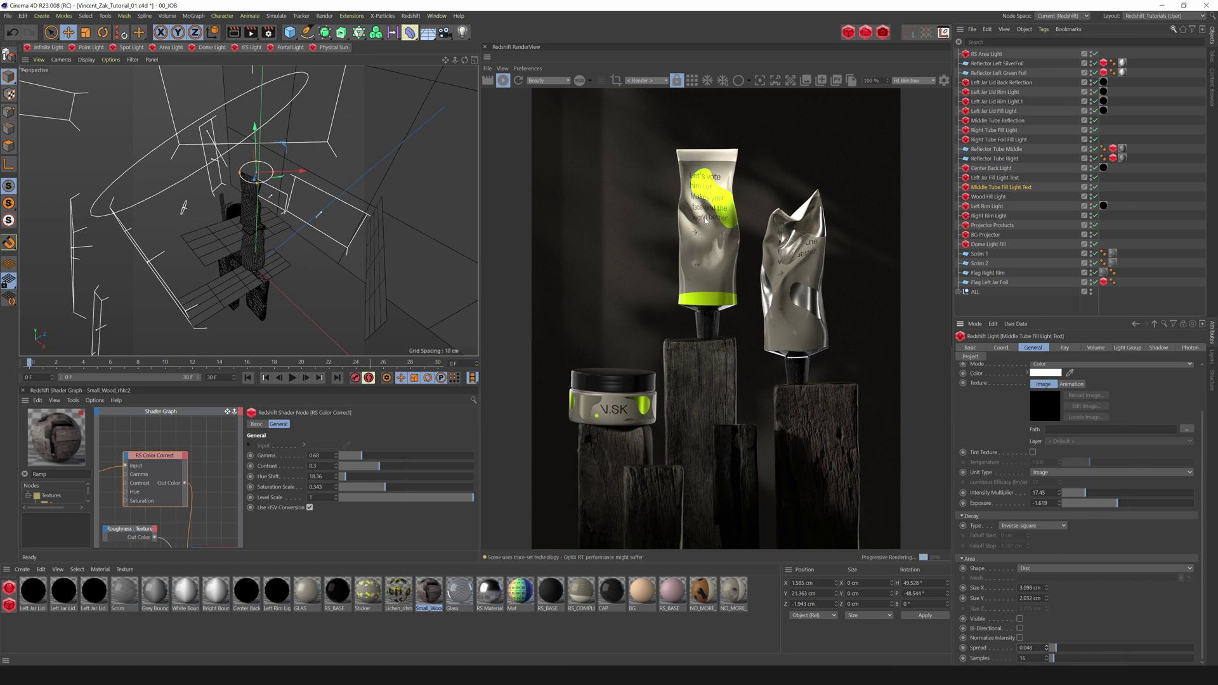
pyautogui.moveTo(1085, 494); pyautogui.dragTo(1073, 494)
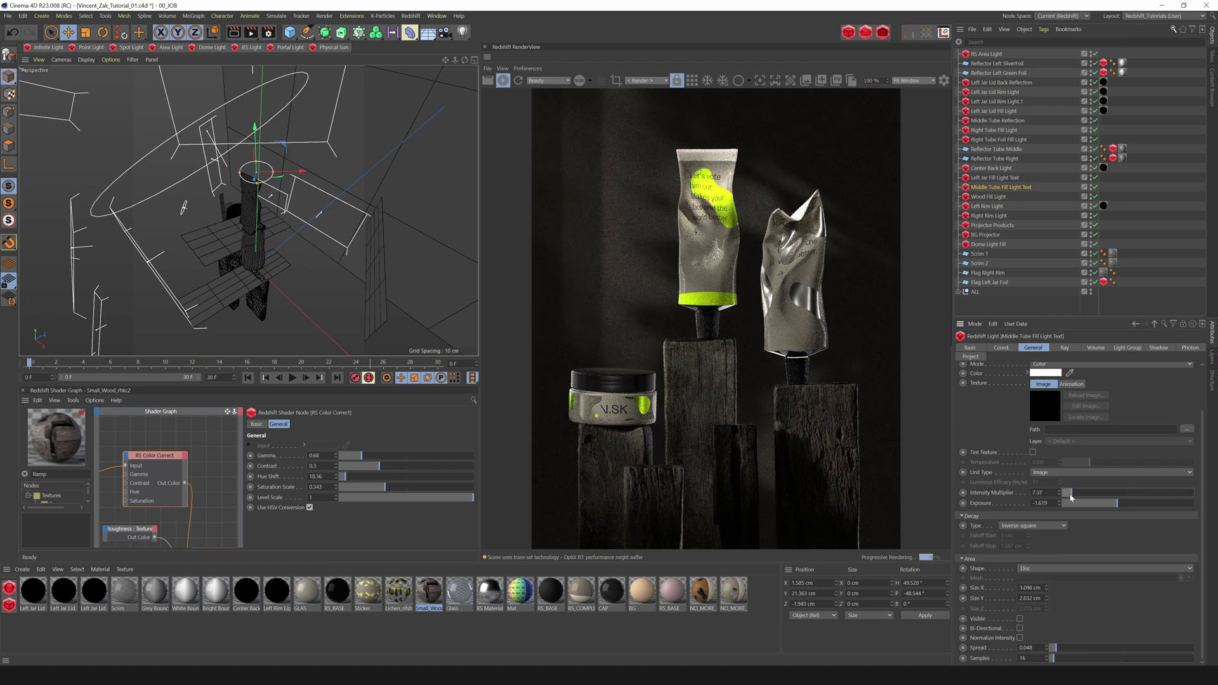
# Step: Scale Middle Tube Fill Light Text's diffuse to about 0.656 and glossy to about 0.911, and lower its exposure to about -2.48
pyautogui.click(1075, 350)
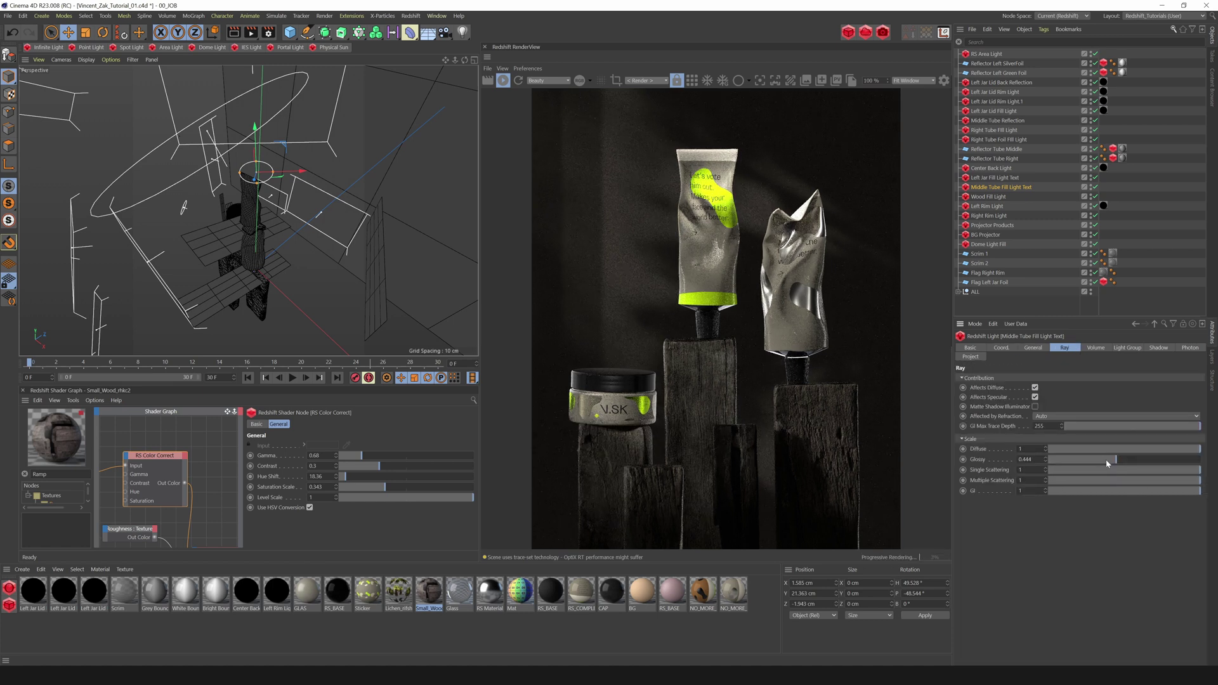
pyautogui.moveTo(1146, 460)
pyautogui.mouseDown()
pyautogui.moveTo(1201, 460)
pyautogui.moveTo(1115, 450)
pyautogui.moveTo(1126, 451)
pyautogui.mouseUp()
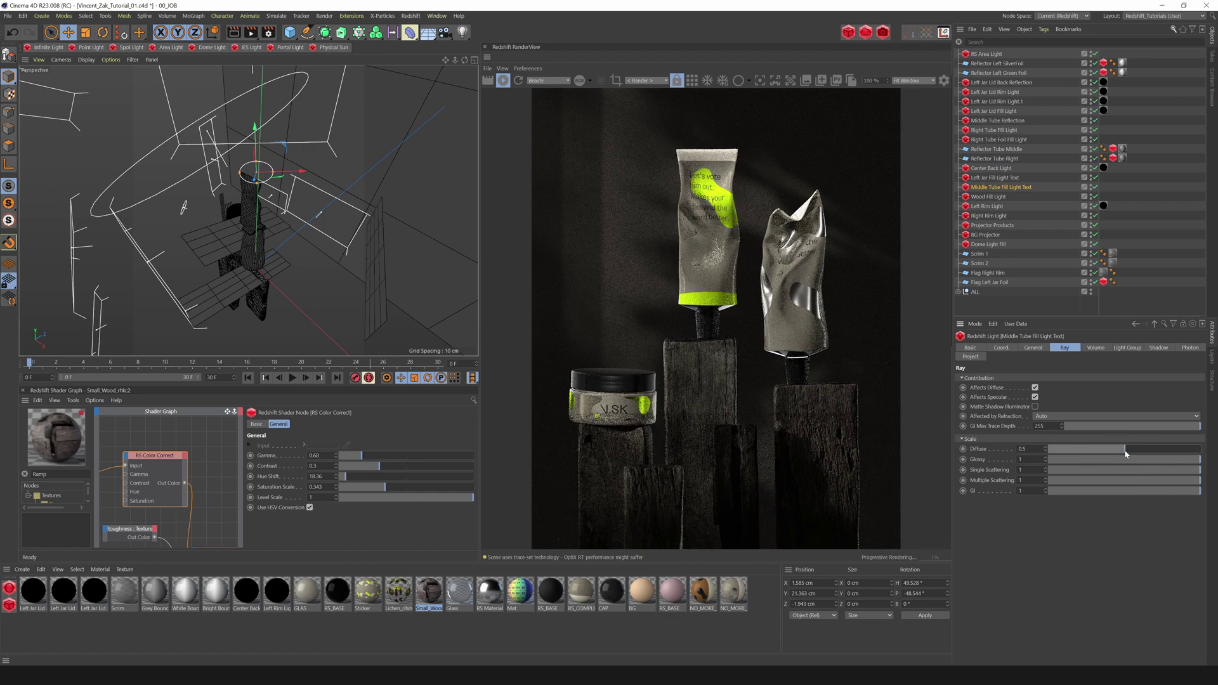
pyautogui.click(1035, 349)
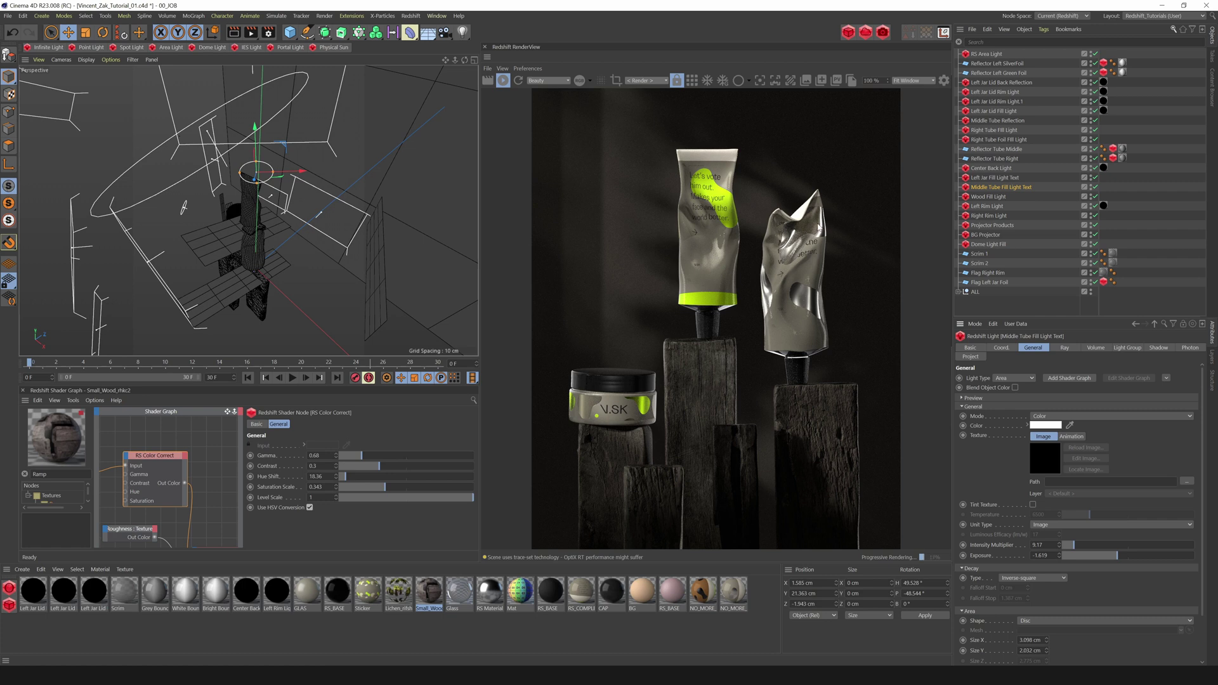
pyautogui.click(1065, 348)
pyautogui.moveTo(1102, 451); pyautogui.dragTo(1149, 451)
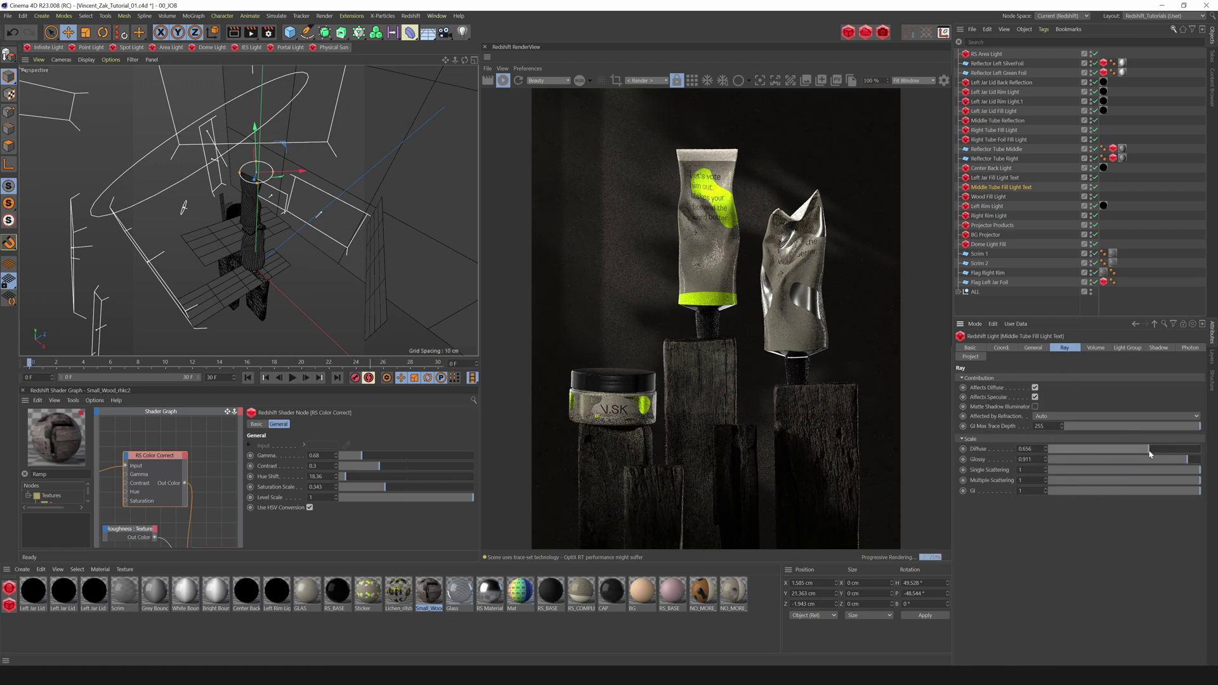
pyautogui.click(1034, 348)
pyautogui.moveTo(1118, 559); pyautogui.dragTo(1112, 559)
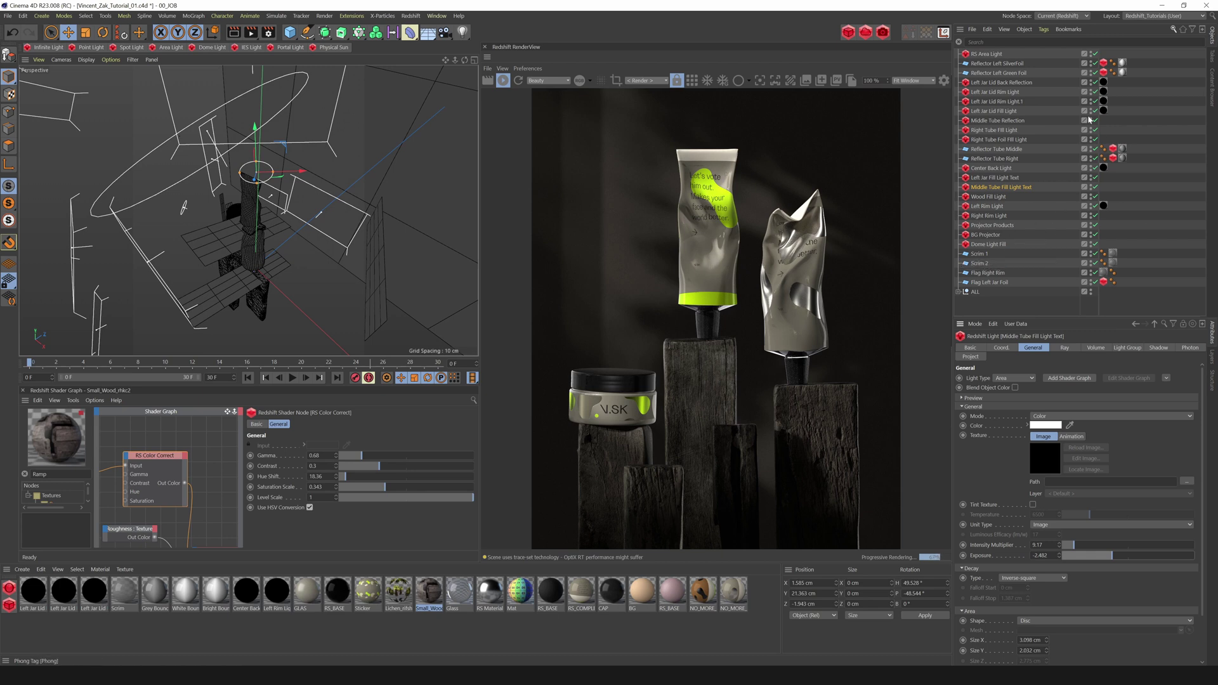
# Step: Raise the Dome Light Fill's exposure to about -5.36
pyautogui.click(989, 245)
pyautogui.moveTo(1040, 500); pyautogui.dragTo(1055, 495)
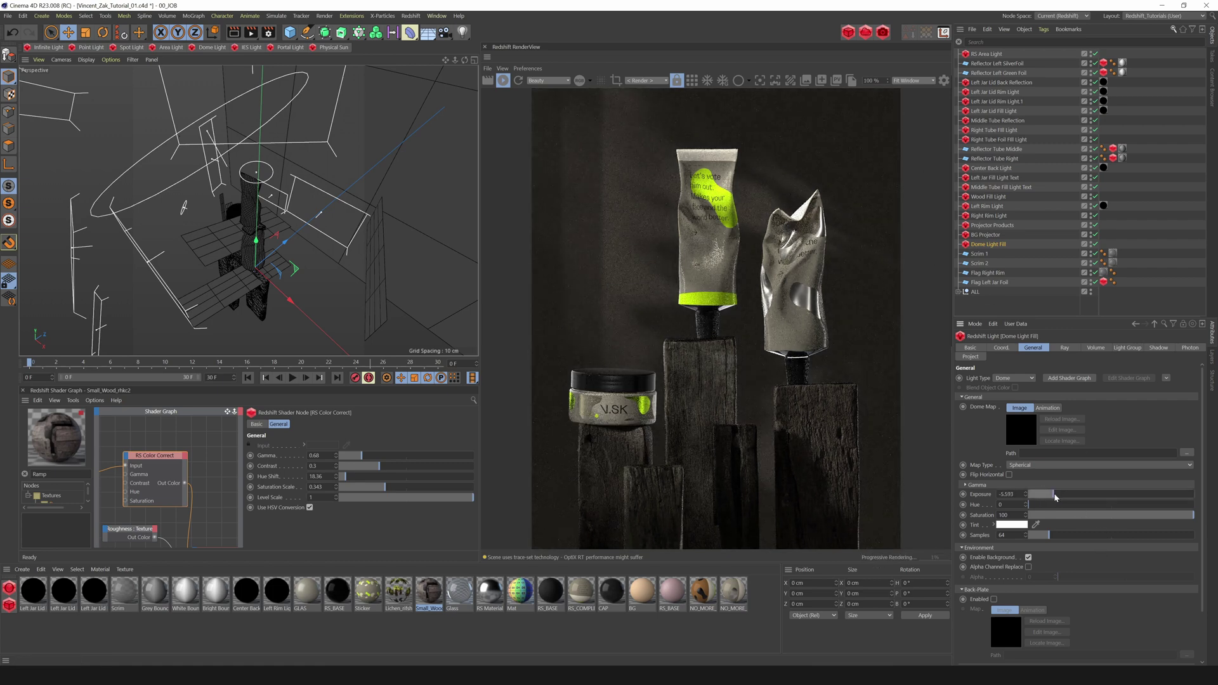
pyautogui.moveTo(1057, 497); pyautogui.dragTo(1058, 497)
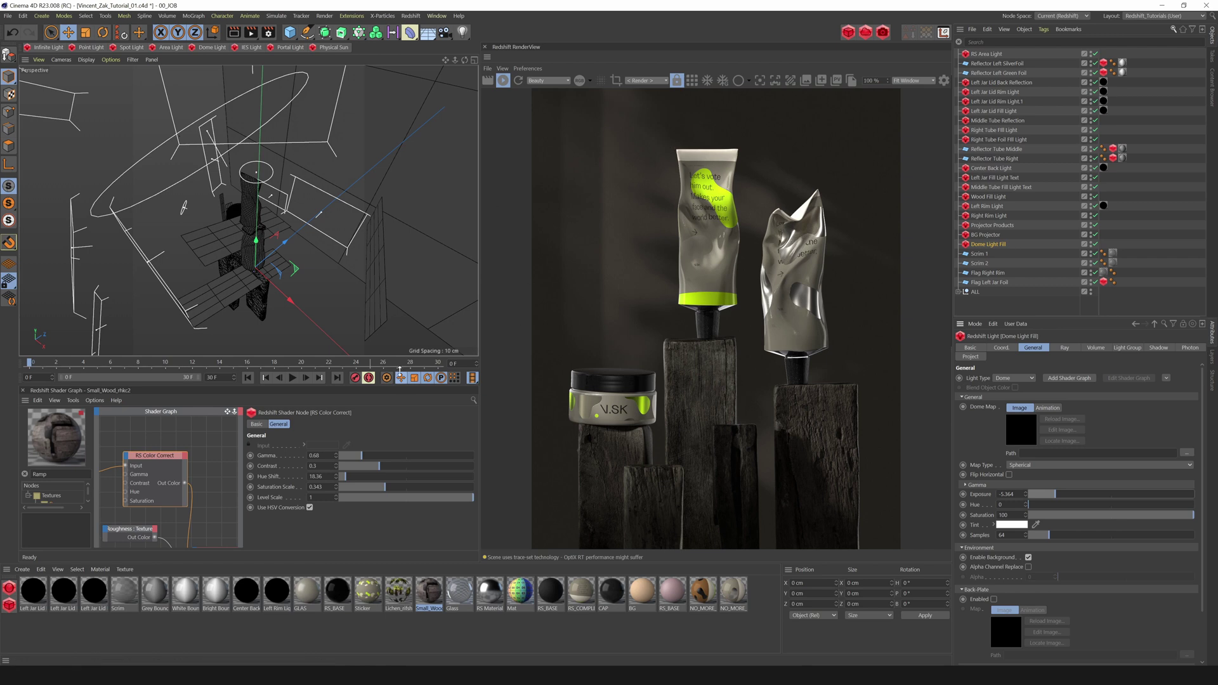
# Step: Try the render view's photographic exposure post effect with a lower allowed overexposure, and turn it off again
pyautogui.click(943, 81)
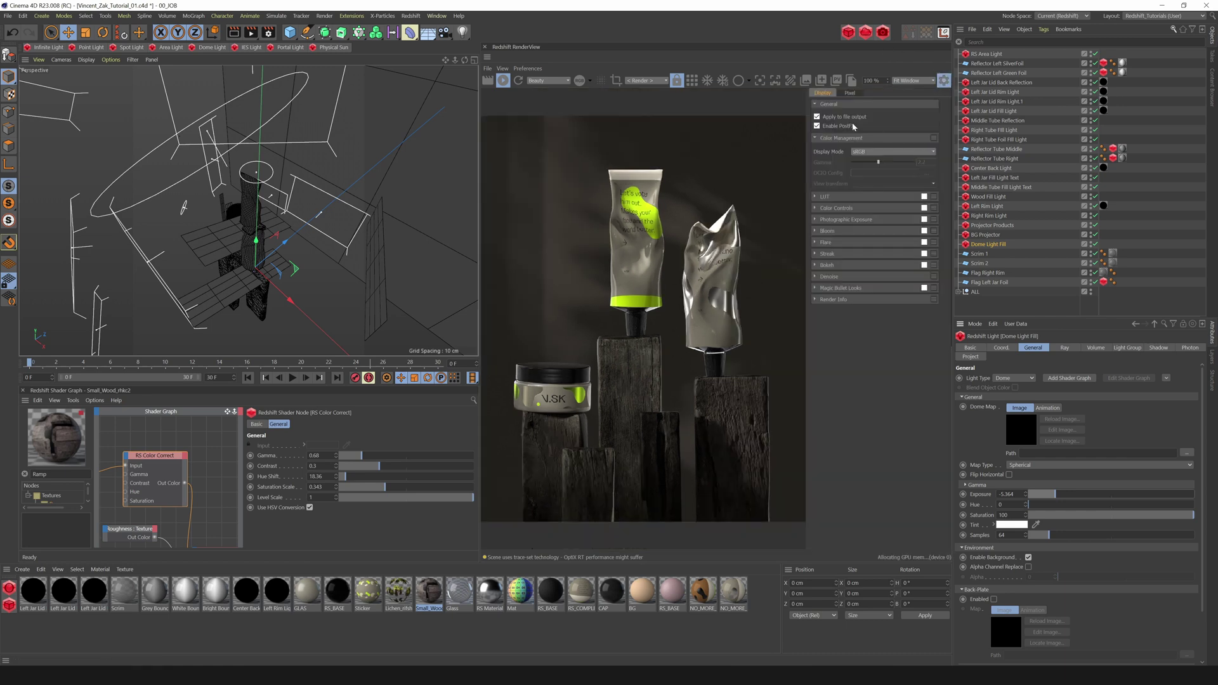
pyautogui.click(832, 208)
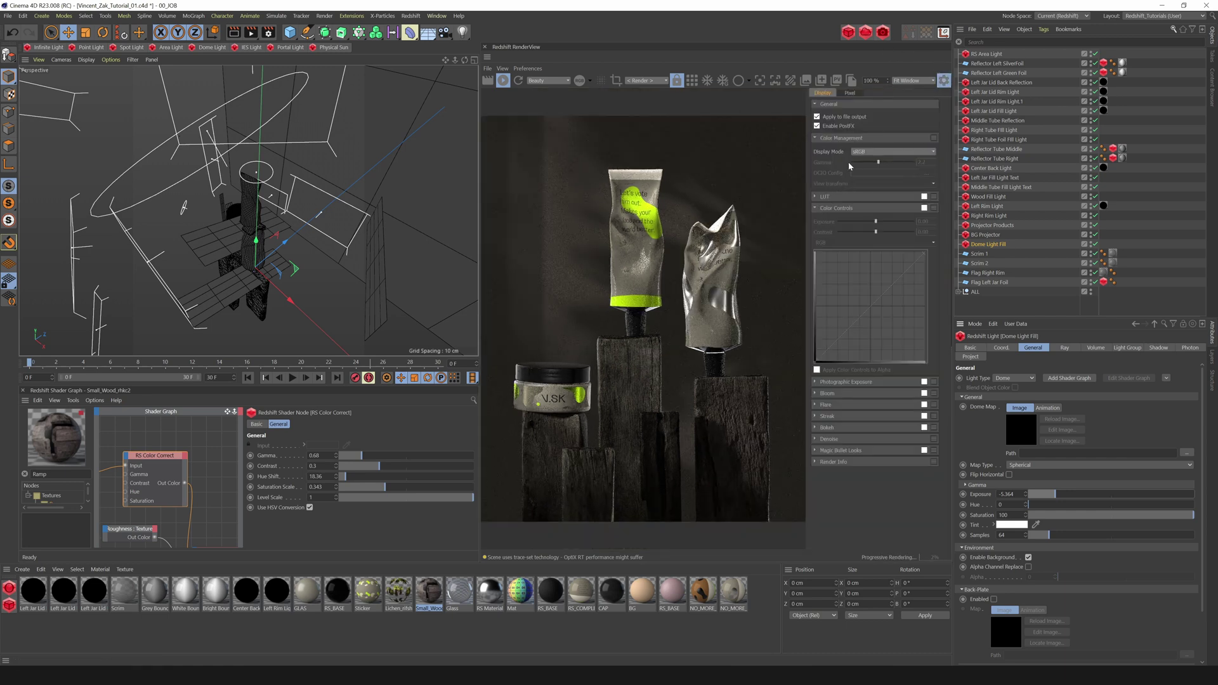
pyautogui.click(818, 382)
pyautogui.click(925, 382)
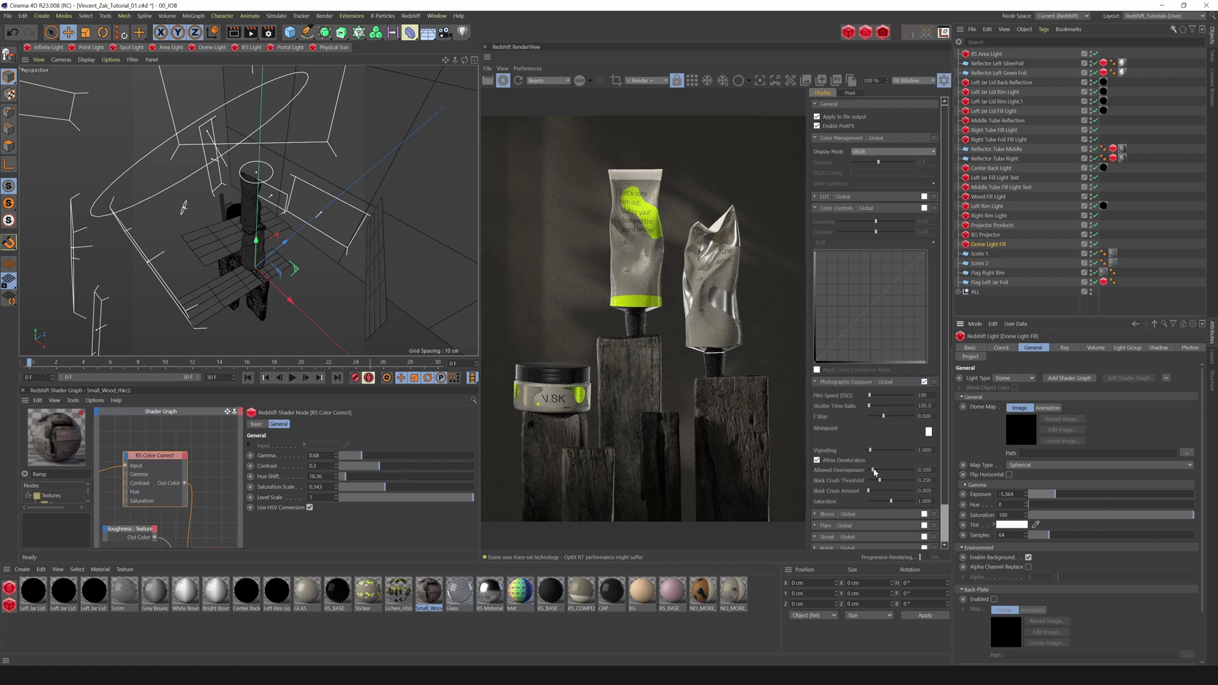
pyautogui.moveTo(874, 471); pyautogui.dragTo(863, 471)
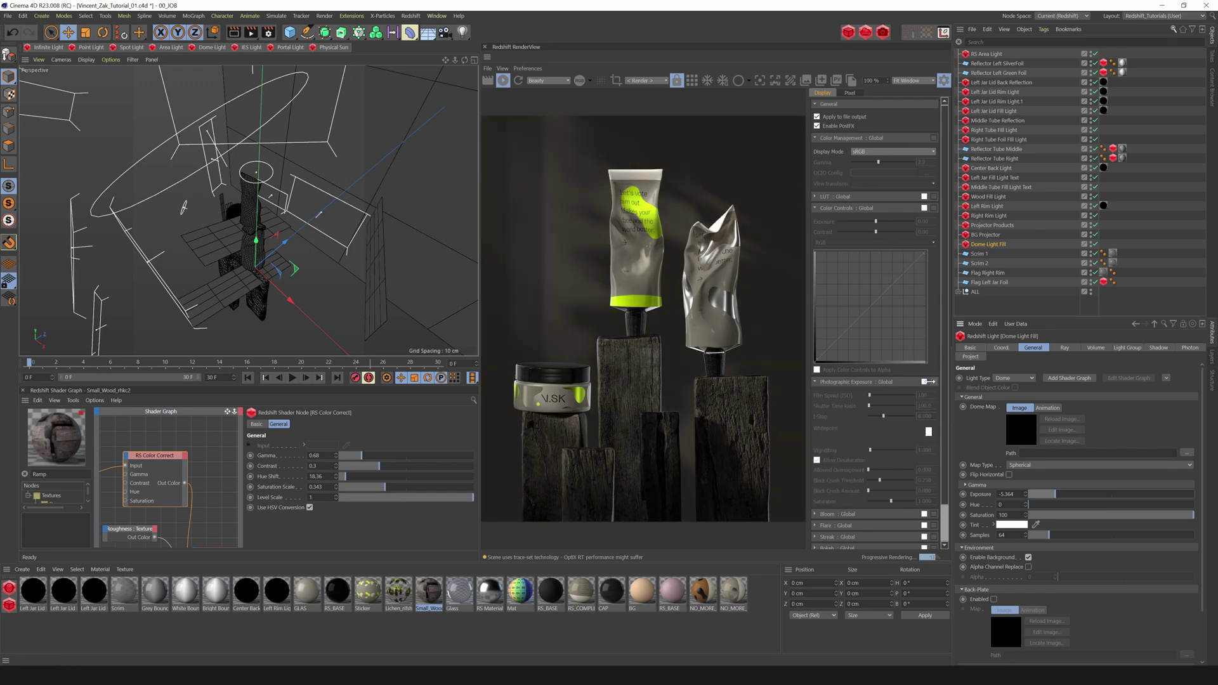
pyautogui.click(943, 80)
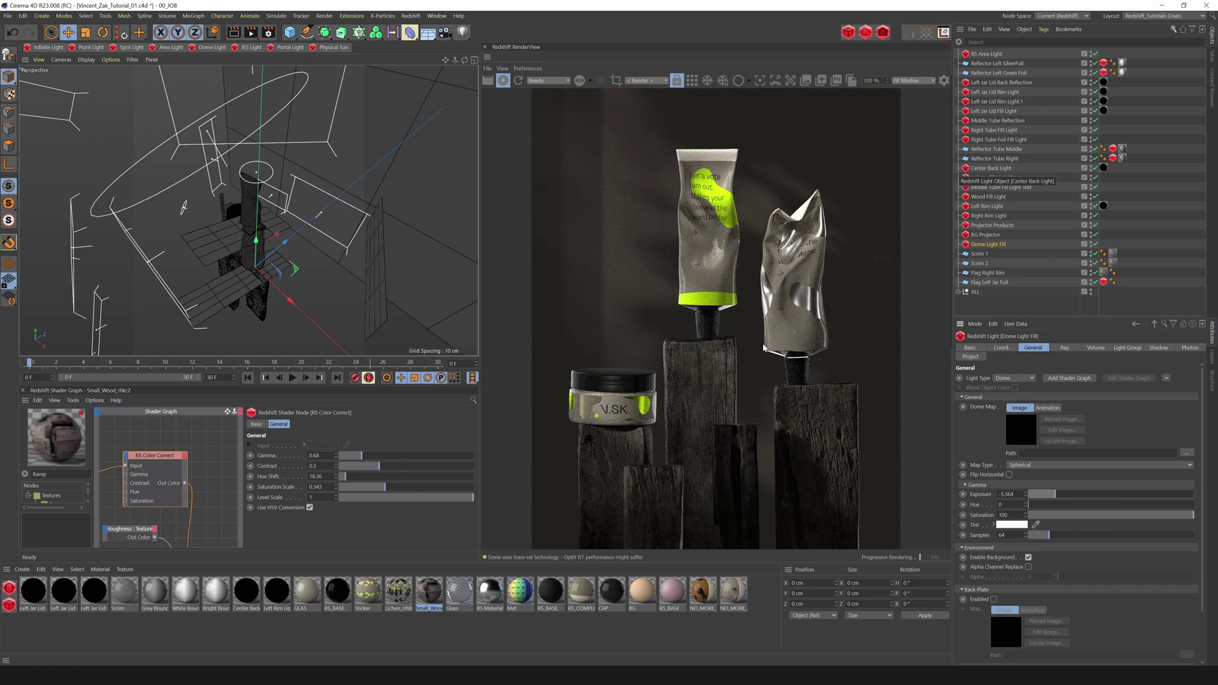
# Step: Open the NO_MORE_TRUMP material in the shader graph and enlarge the graph area to fit its node network
pyautogui.click(735, 596)
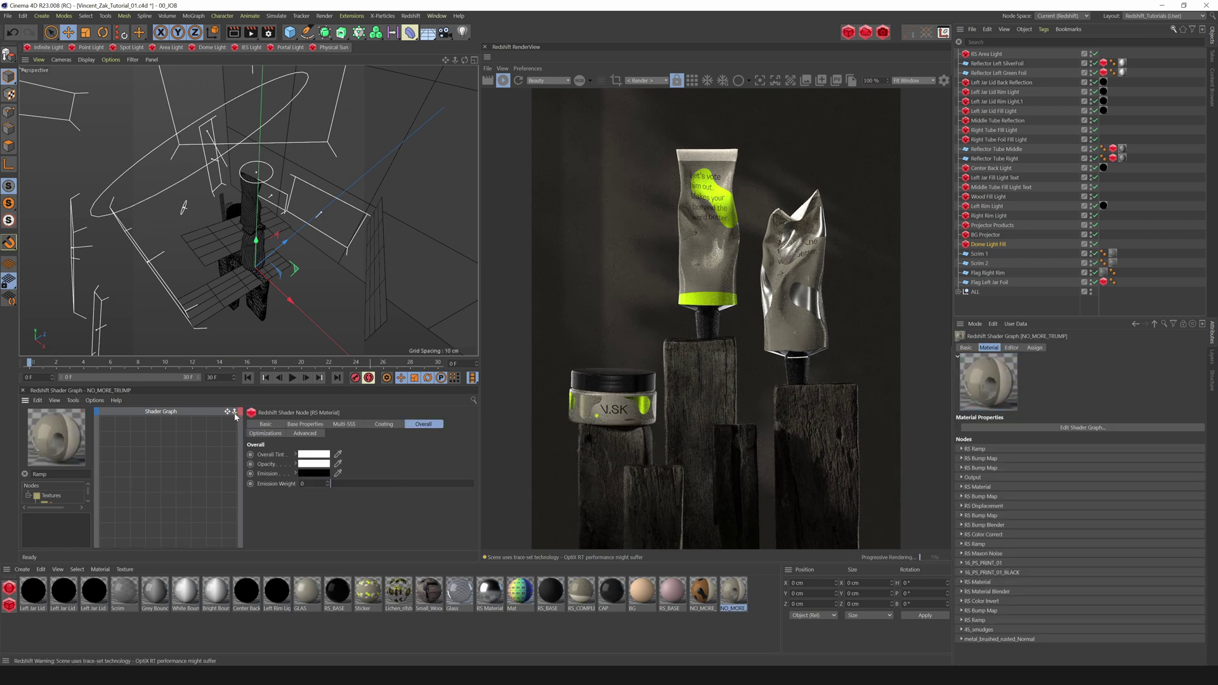
pyautogui.moveTo(227, 411); pyautogui.dragTo(266, 413)
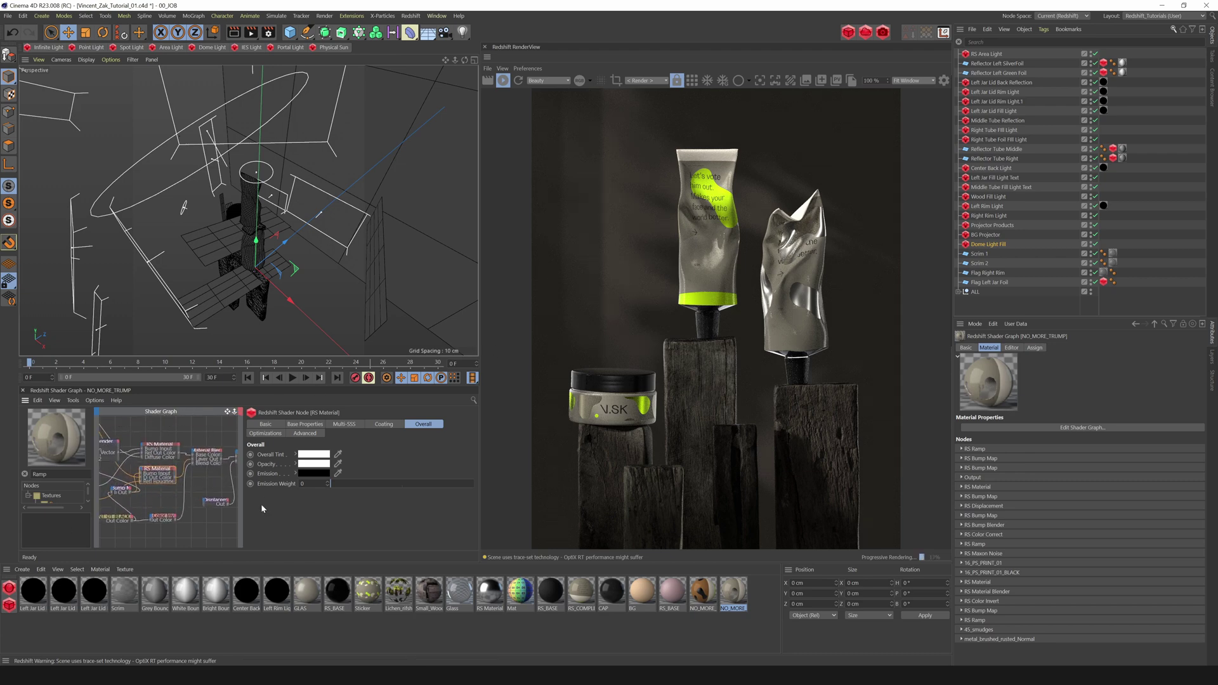
pyautogui.moveTo(245, 497); pyautogui.dragTo(270, 499)
pyautogui.moveTo(347, 547); pyautogui.dragTo(489, 565)
pyautogui.moveTo(363, 554); pyautogui.dragTo(343, 548)
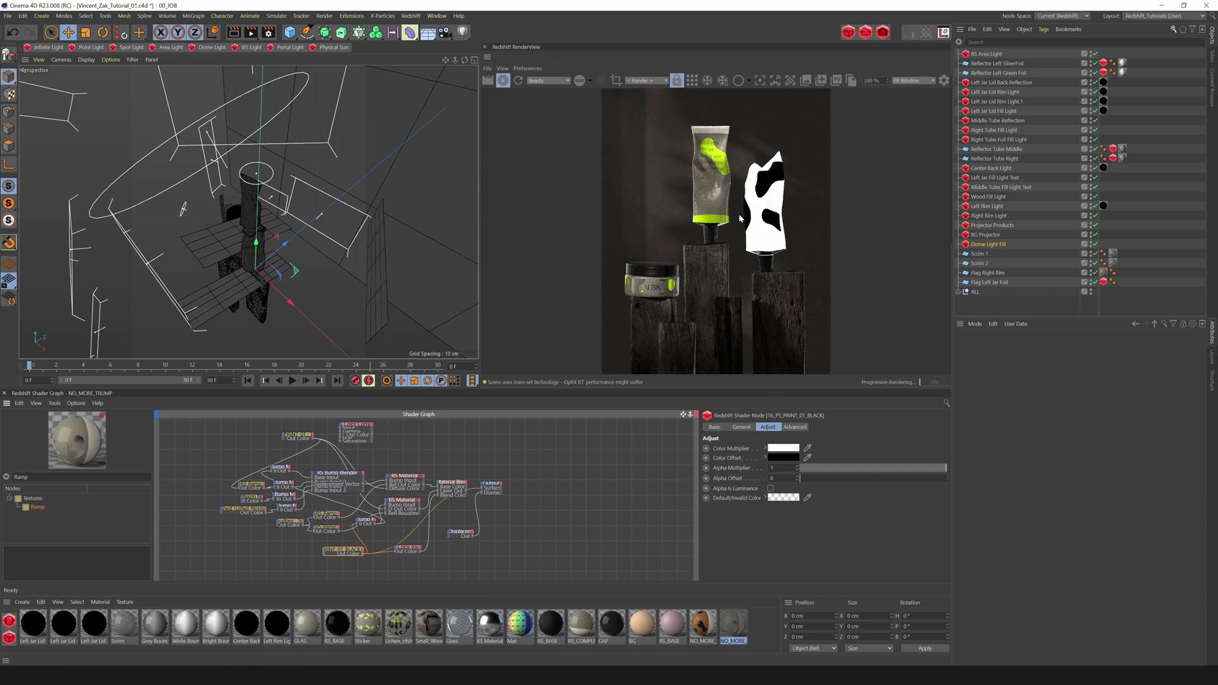
# Step: Preview the Material Blender and each of its two RS Material layers in the render to examine the tube's makeup
pyautogui.moveTo(450, 484); pyautogui.dragTo(455, 470)
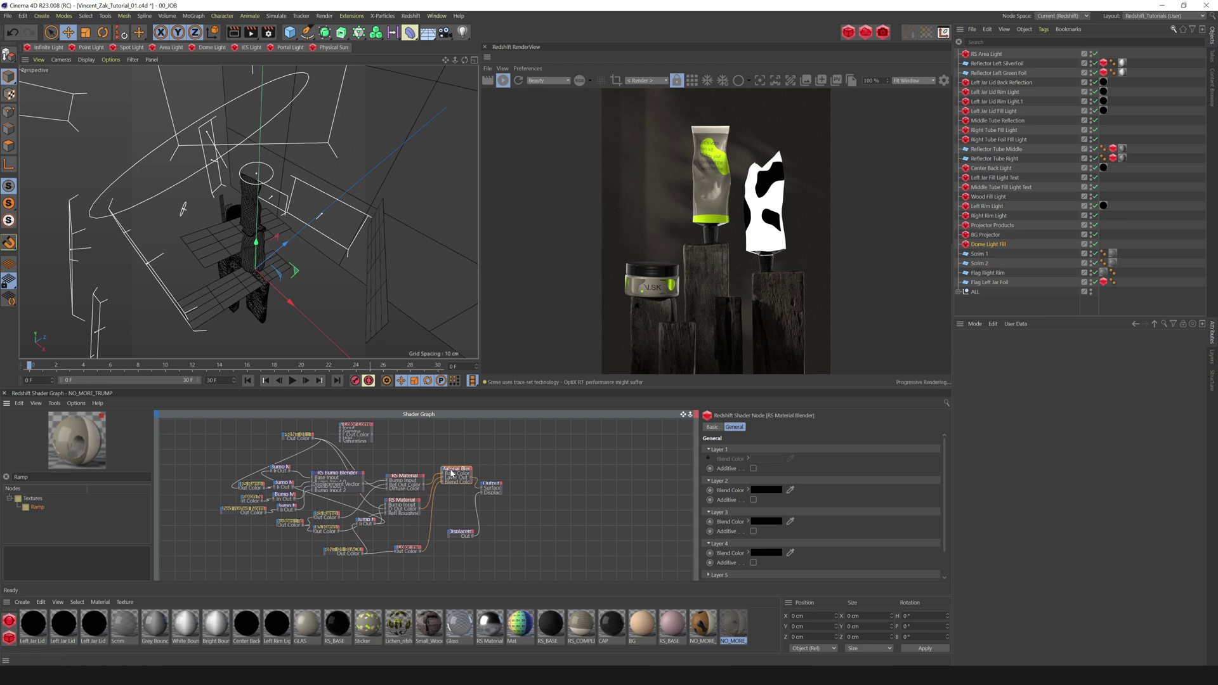
pyautogui.click(416, 477)
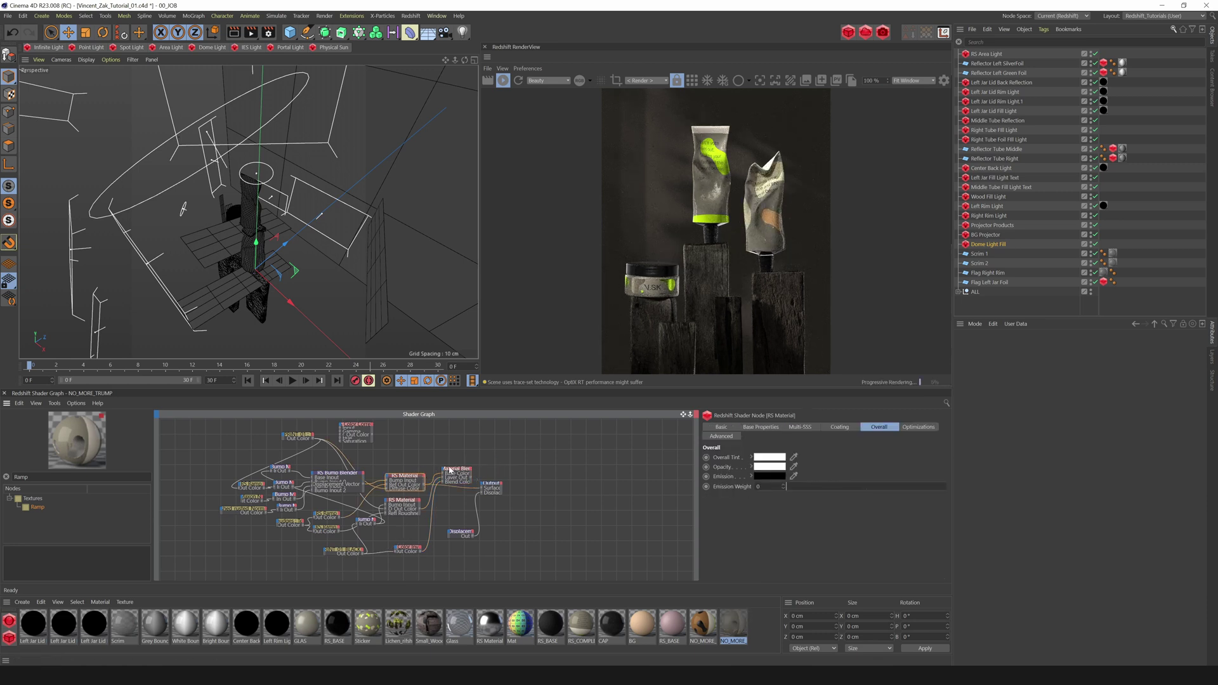
pyautogui.click(411, 501)
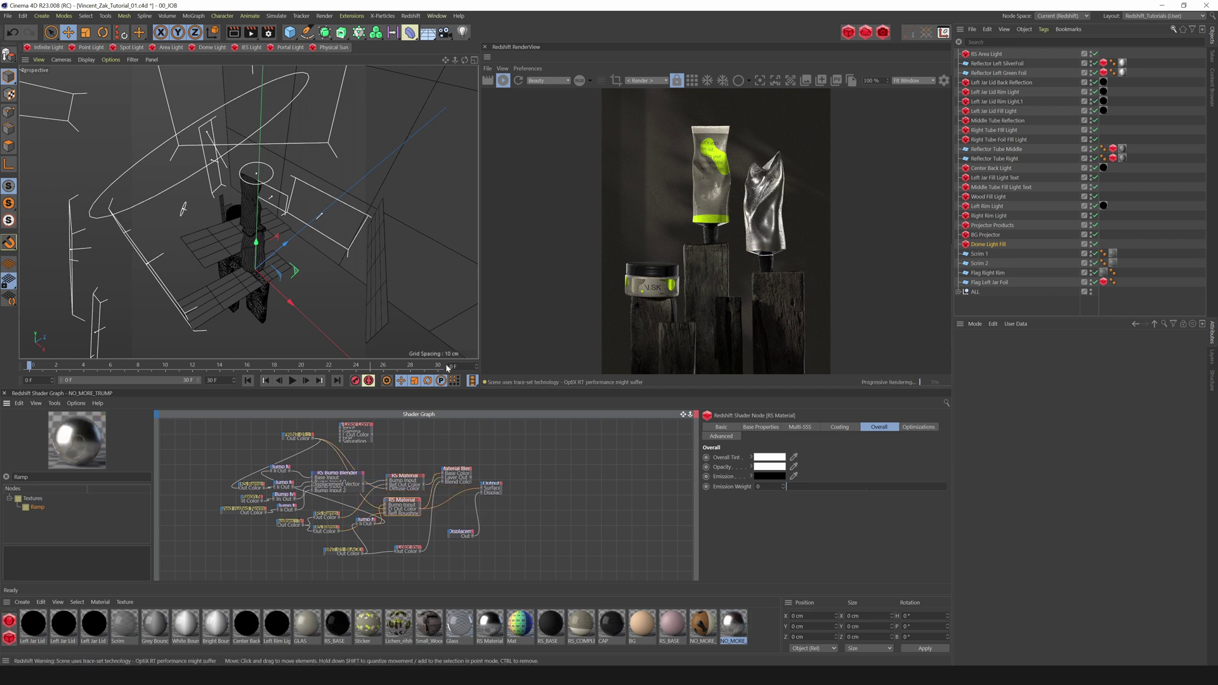
# Step: Add a Store Color To AOV node and insert it between the Material Blender and the Output node's surface using the beauty input
pyautogui.moveTo(497, 484); pyautogui.dragTo(541, 484)
pyautogui.click(466, 473)
pyautogui.press('o')
pyautogui.moveTo(458, 472); pyautogui.dragTo(471, 469)
pyautogui.moveTo(33, 477); pyautogui.dragTo(15, 478)
pyautogui.write('aov')
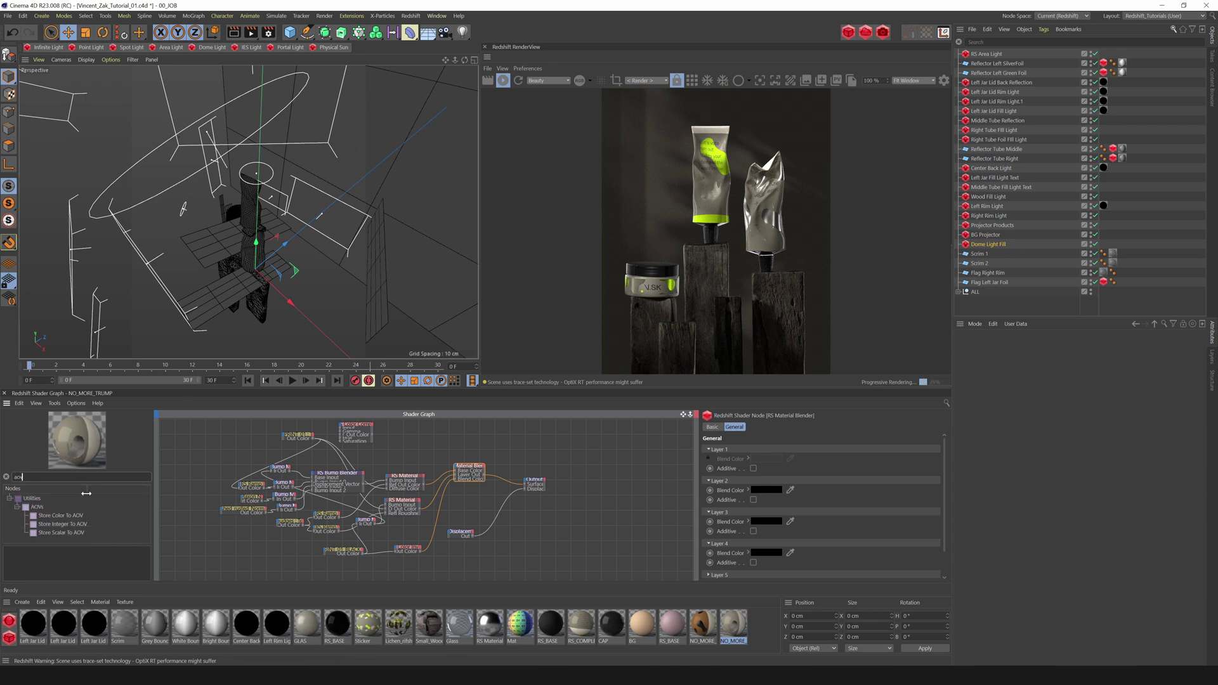
pyautogui.click(62, 515)
pyautogui.moveTo(484, 498); pyautogui.dragTo(485, 495)
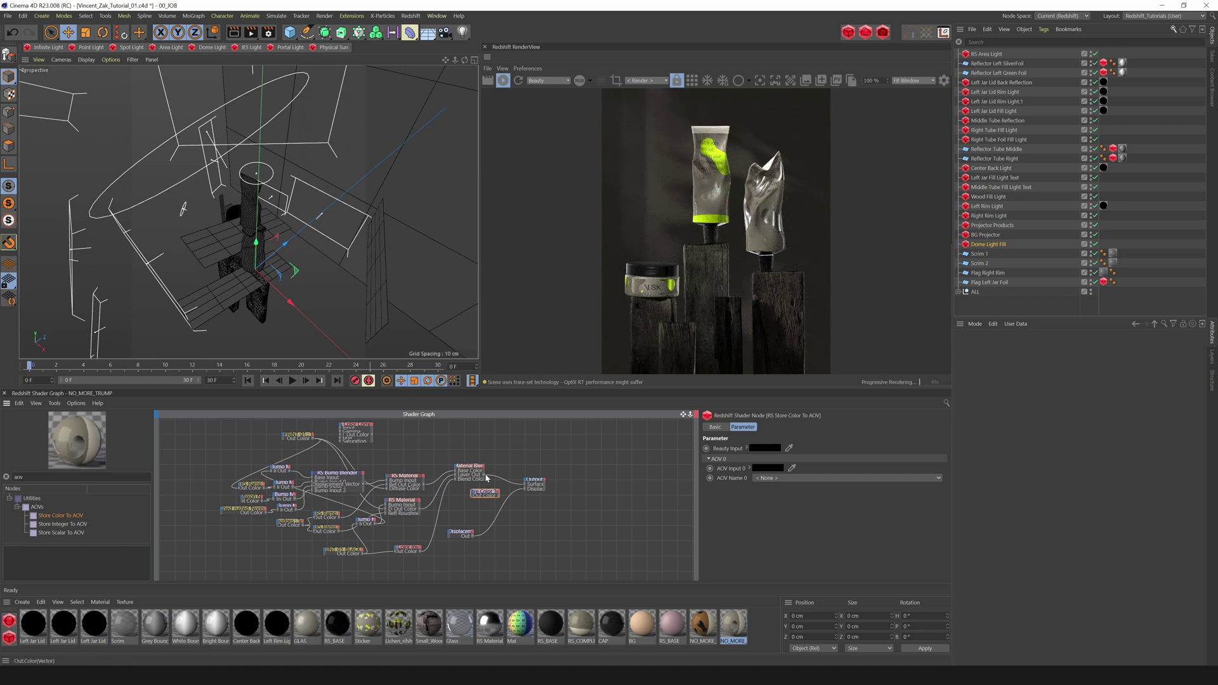
pyautogui.moveTo(485, 493); pyautogui.dragTo(564, 480)
pyautogui.moveTo(469, 473); pyautogui.dragTo(510, 483)
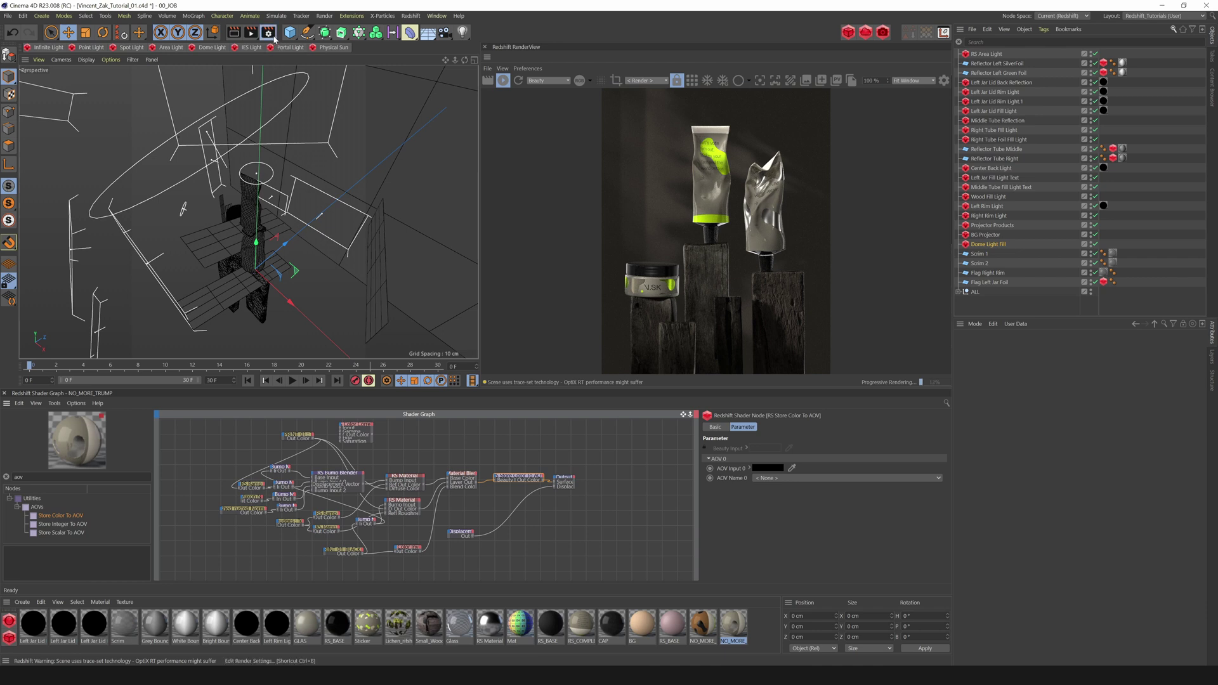
# Step: Set the AOV mode to Enabled in the Redshift render settings
pyautogui.click(270, 33)
pyautogui.click(303, 102)
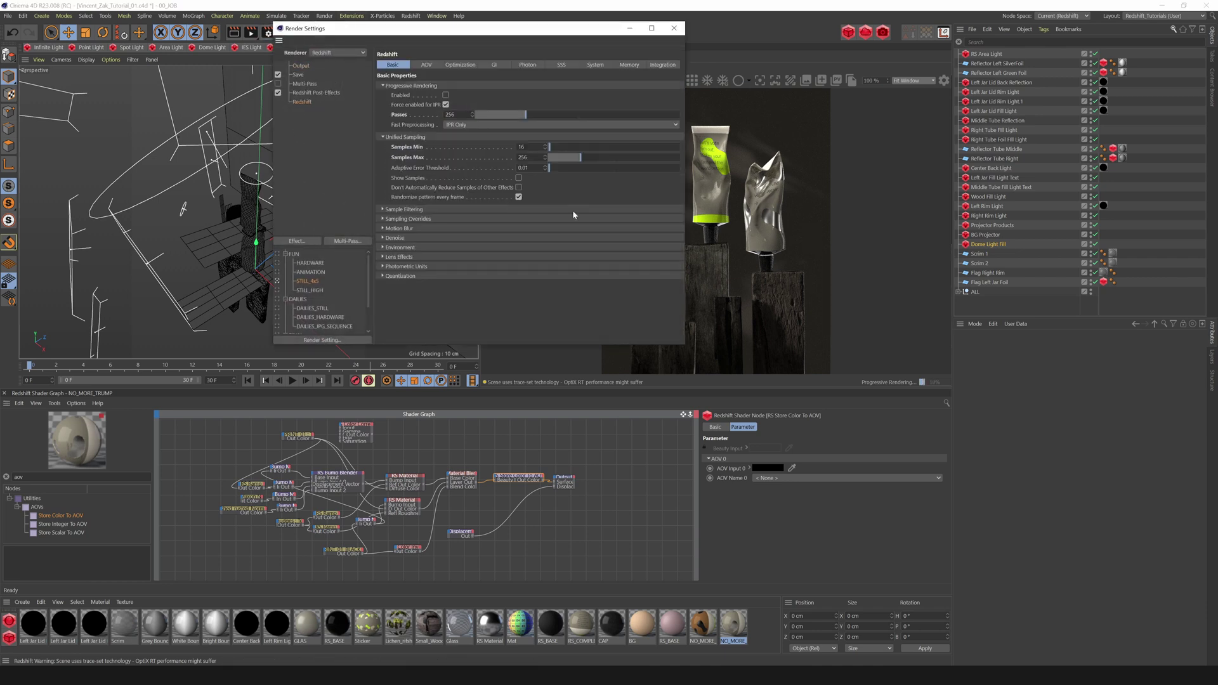
pyautogui.click(425, 65)
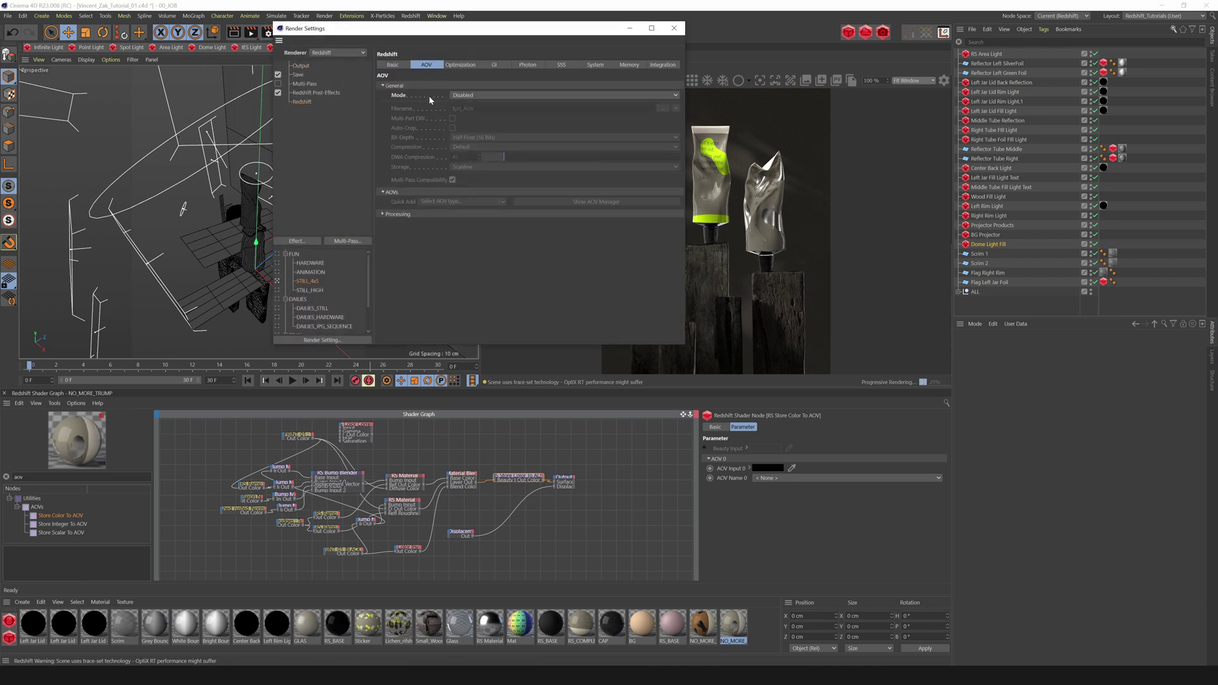
pyautogui.click(459, 96)
pyautogui.click(458, 108)
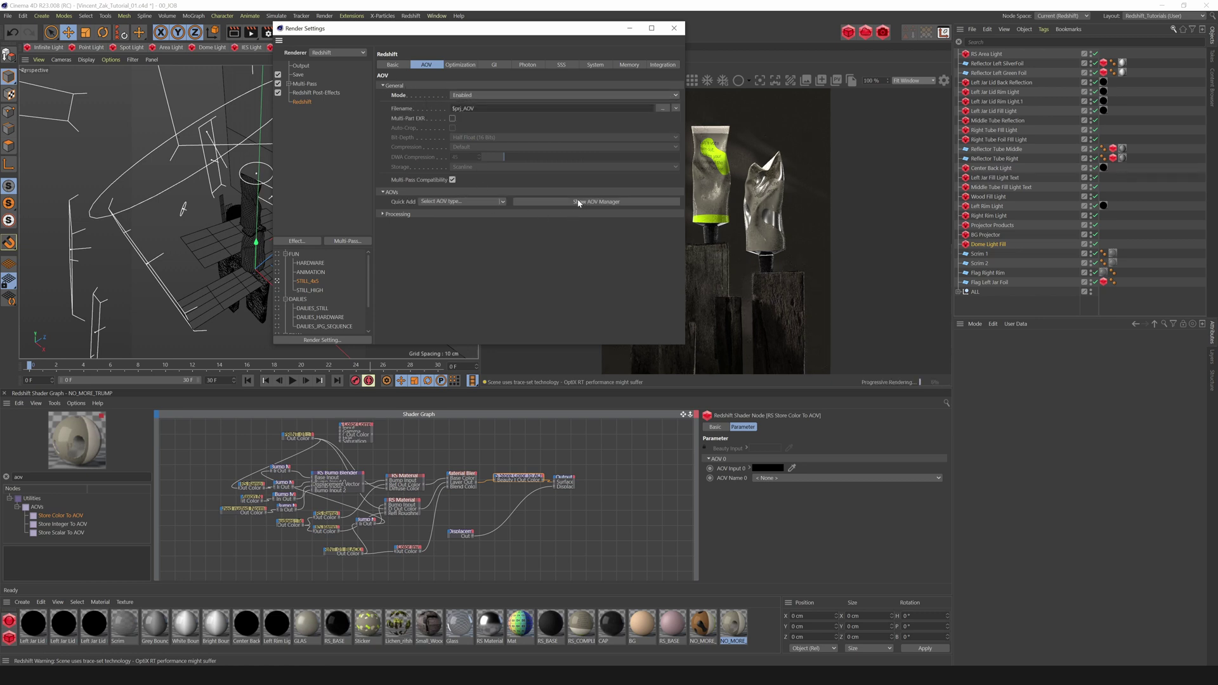
# Step: Add a Custom AOV in the AOV Manager and name it Foil
pyautogui.click(582, 202)
pyautogui.moveTo(355, 133); pyautogui.dragTo(500, 128)
pyautogui.click(501, 121)
pyautogui.click(756, 153)
pyautogui.write('Foil')
pyautogui.press('Return')
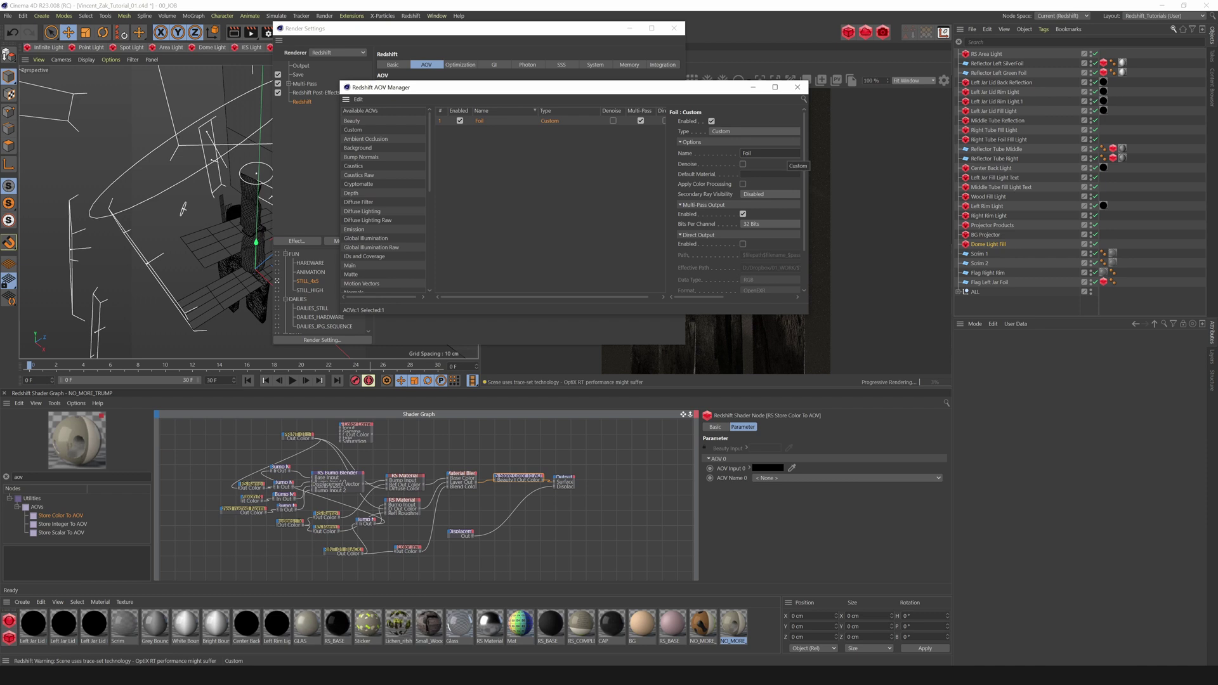
pyautogui.click(797, 88)
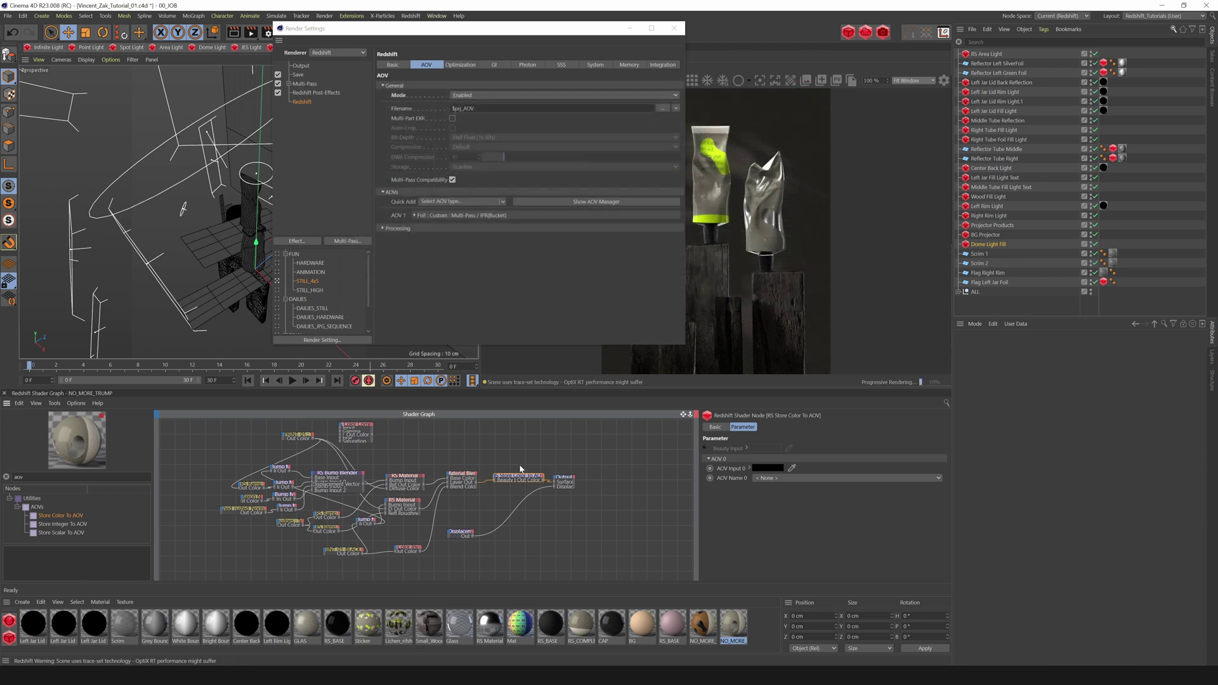
# Step: Preview the inverted print mask and connect its output color to Aov Input 0 of the Store Color To AOV node
pyautogui.moveTo(524, 477); pyautogui.dragTo(518, 478)
pyautogui.moveTo(415, 554); pyautogui.dragTo(399, 558)
pyautogui.keyDown('alt'); pyautogui.click(389, 550); pyautogui.keyUp('alt')
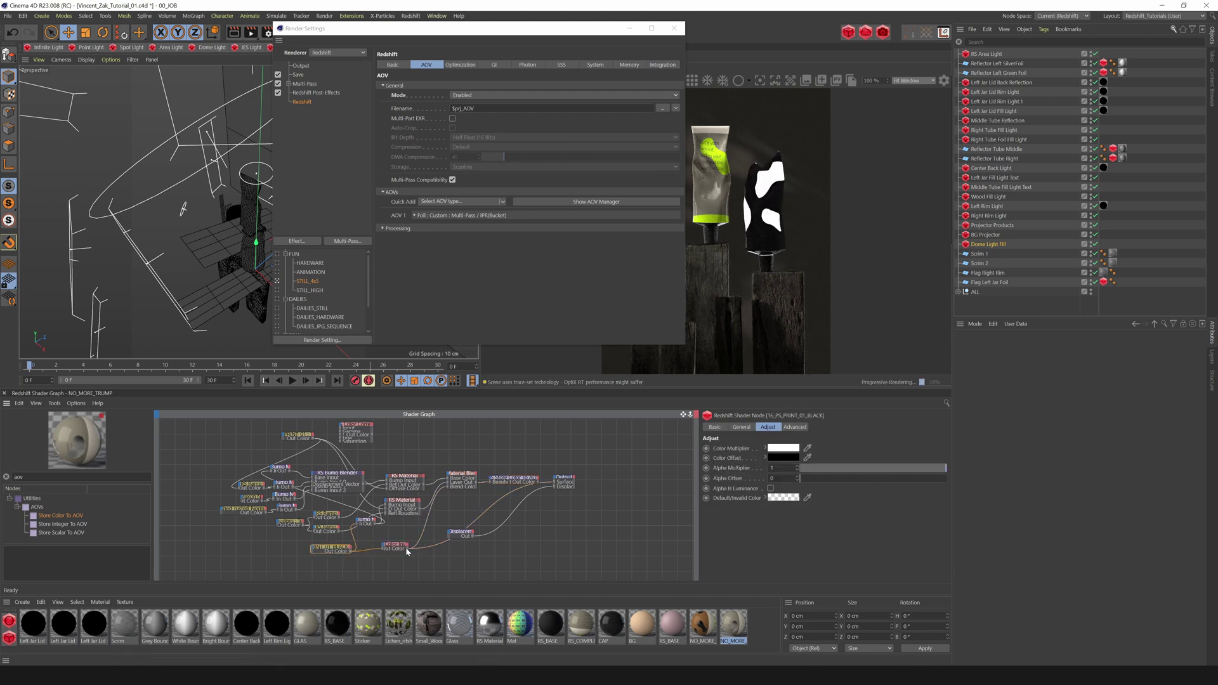
pyautogui.moveTo(409, 549); pyautogui.dragTo(491, 479)
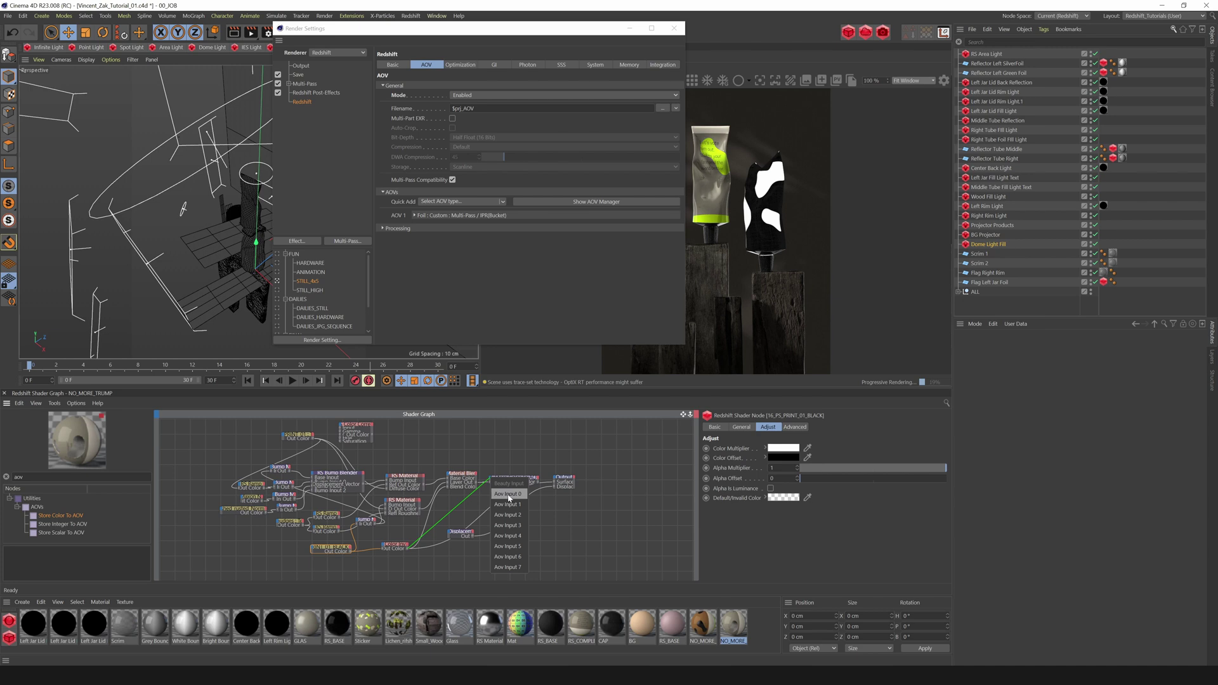
pyautogui.click(511, 494)
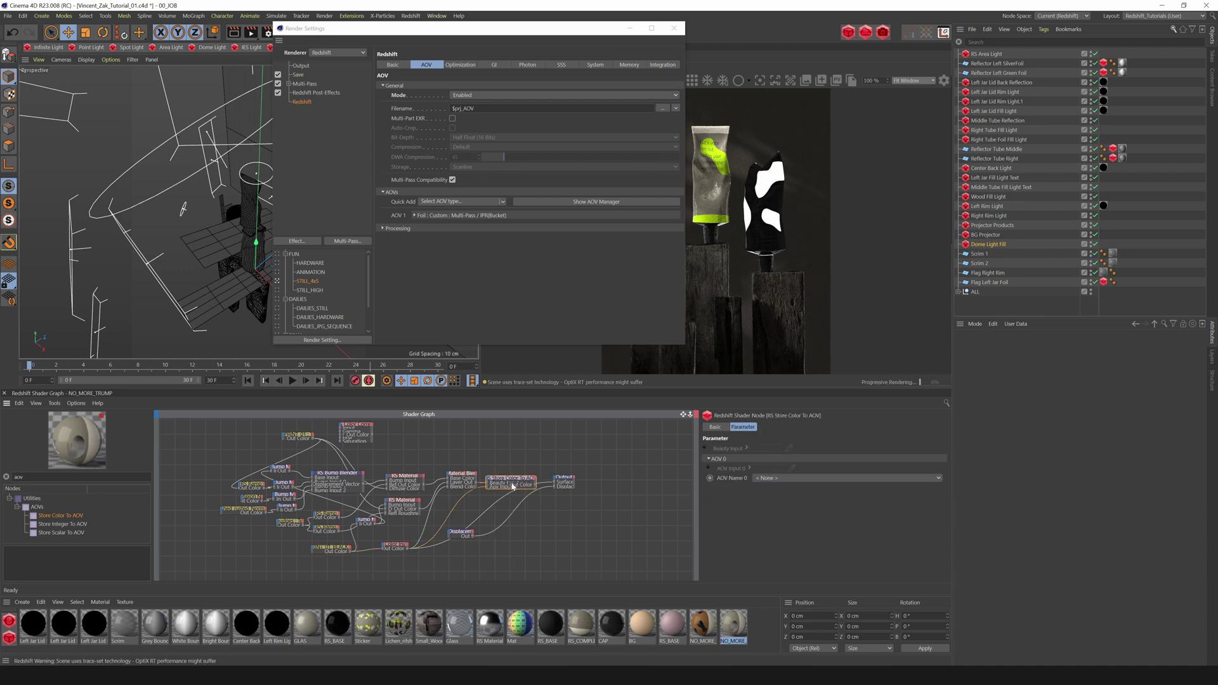
# Step: Reposition the Store Color To AOV node, set its AOV Name 0 to Foil, and close the render settings
pyautogui.moveTo(537, 486); pyautogui.dragTo(541, 472)
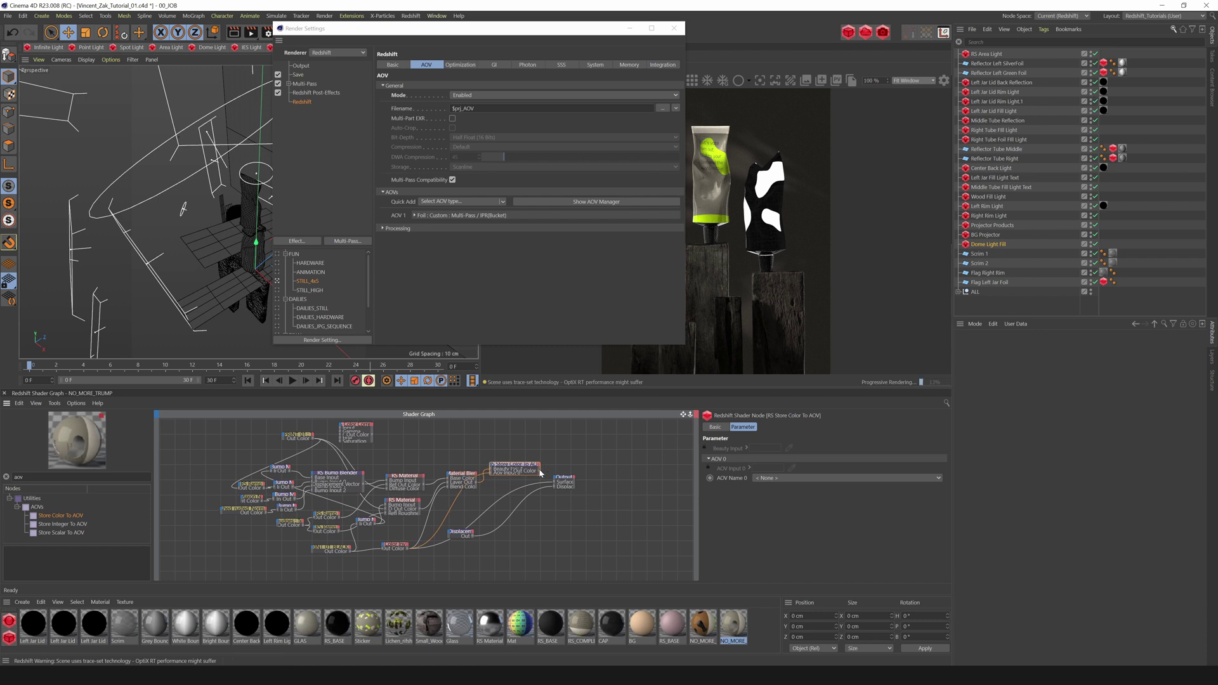
pyautogui.moveTo(540, 469); pyautogui.dragTo(543, 473)
pyautogui.scroll(3, 552, 484)
pyautogui.moveTo(531, 480); pyautogui.dragTo(480, 482)
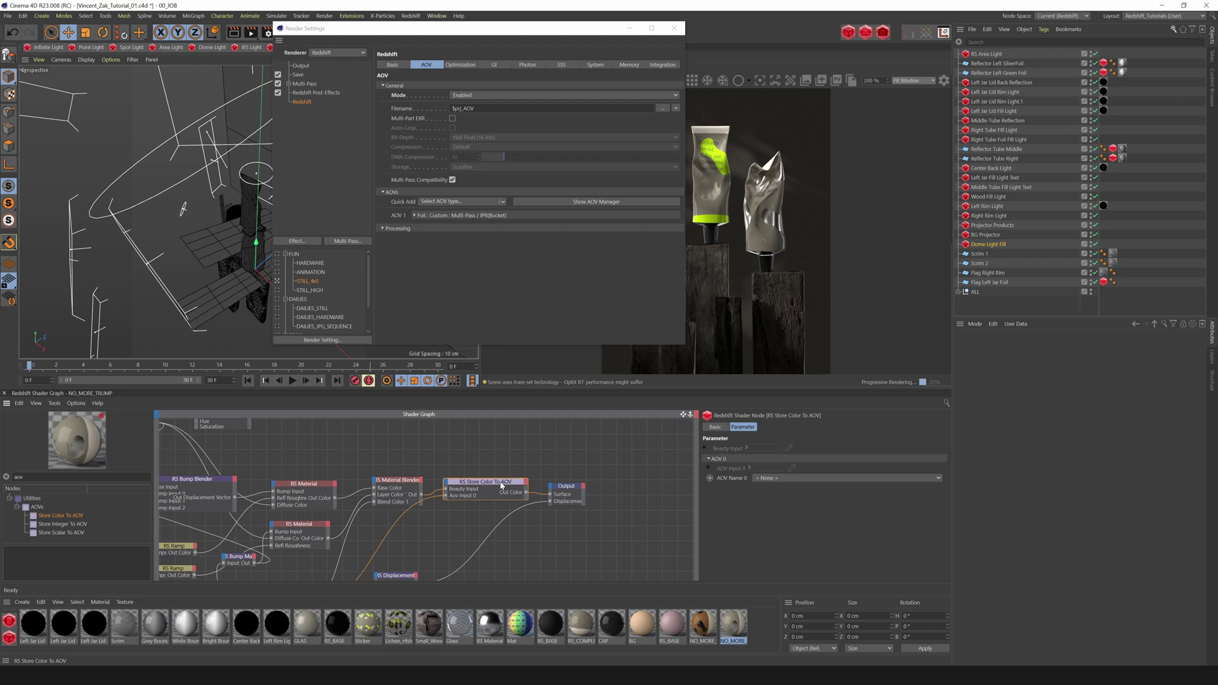
pyautogui.click(768, 478)
pyautogui.click(771, 509)
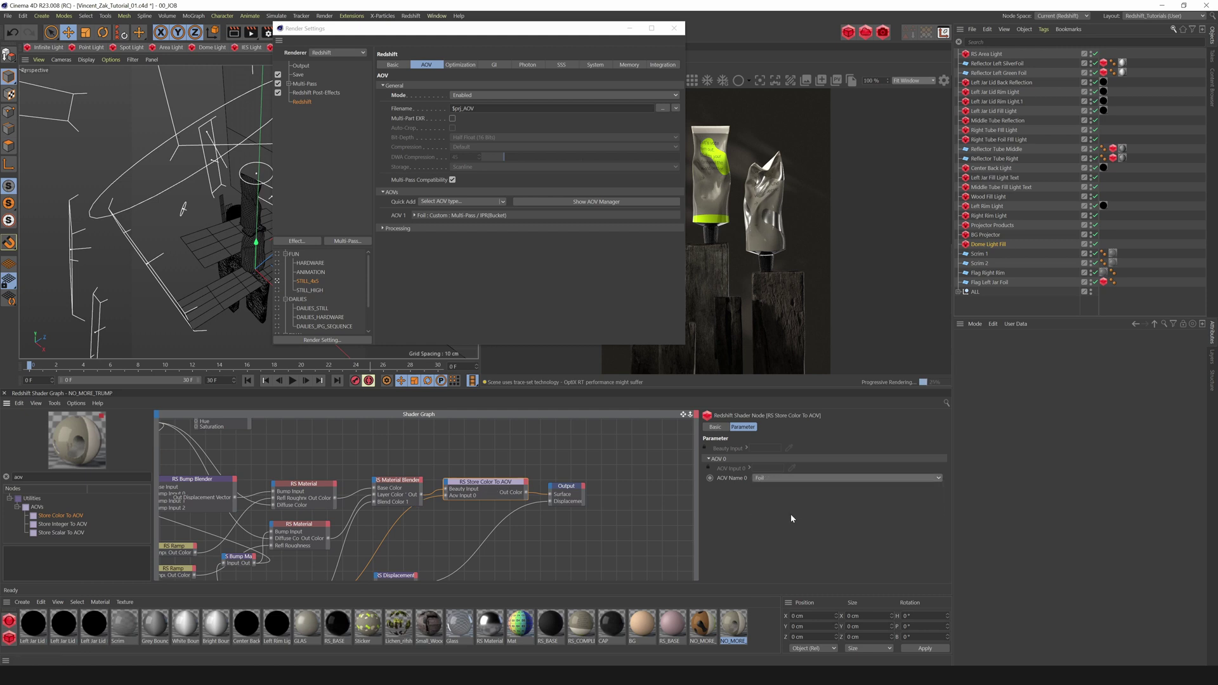
pyautogui.click(676, 30)
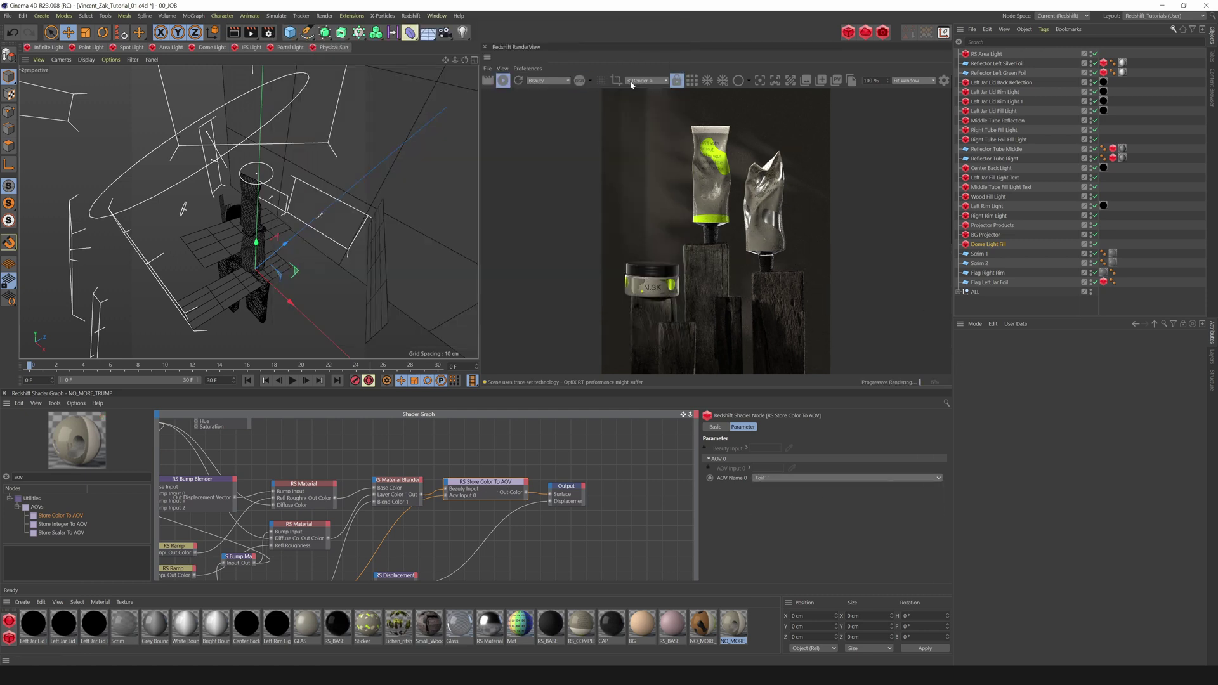
# Step: Turn on bucket rendering in the render view and check the Foil AOV before returning to Beauty
pyautogui.click(692, 81)
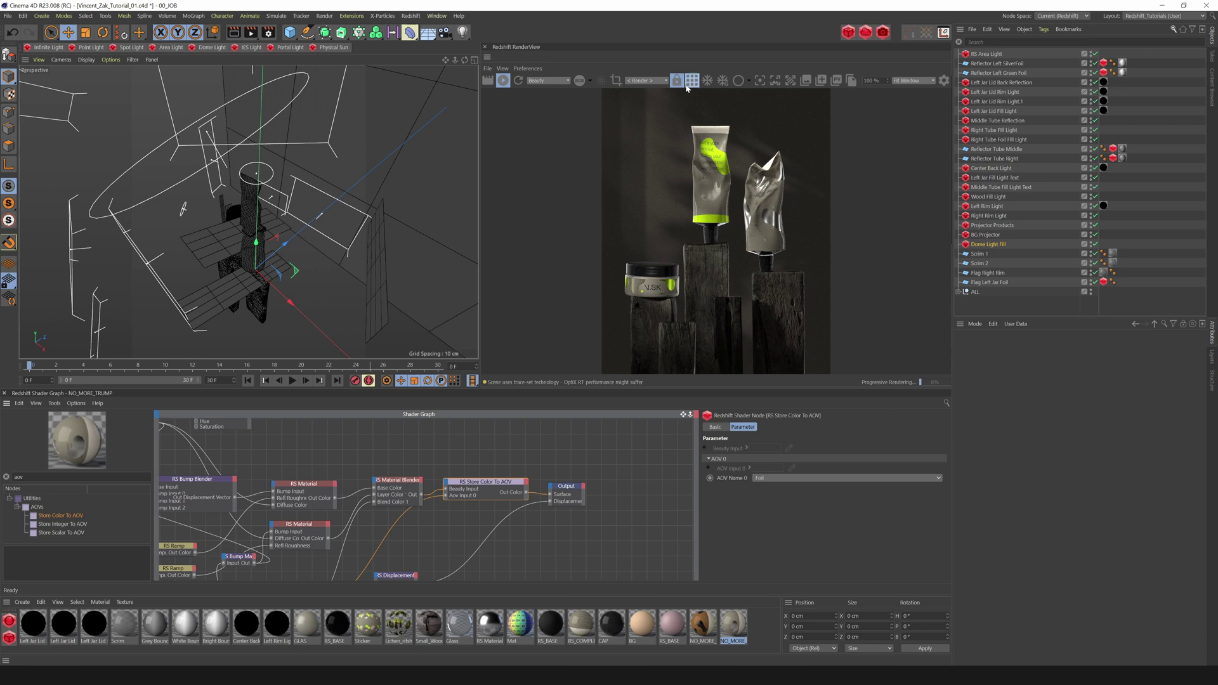
pyautogui.click(547, 80)
pyautogui.click(537, 96)
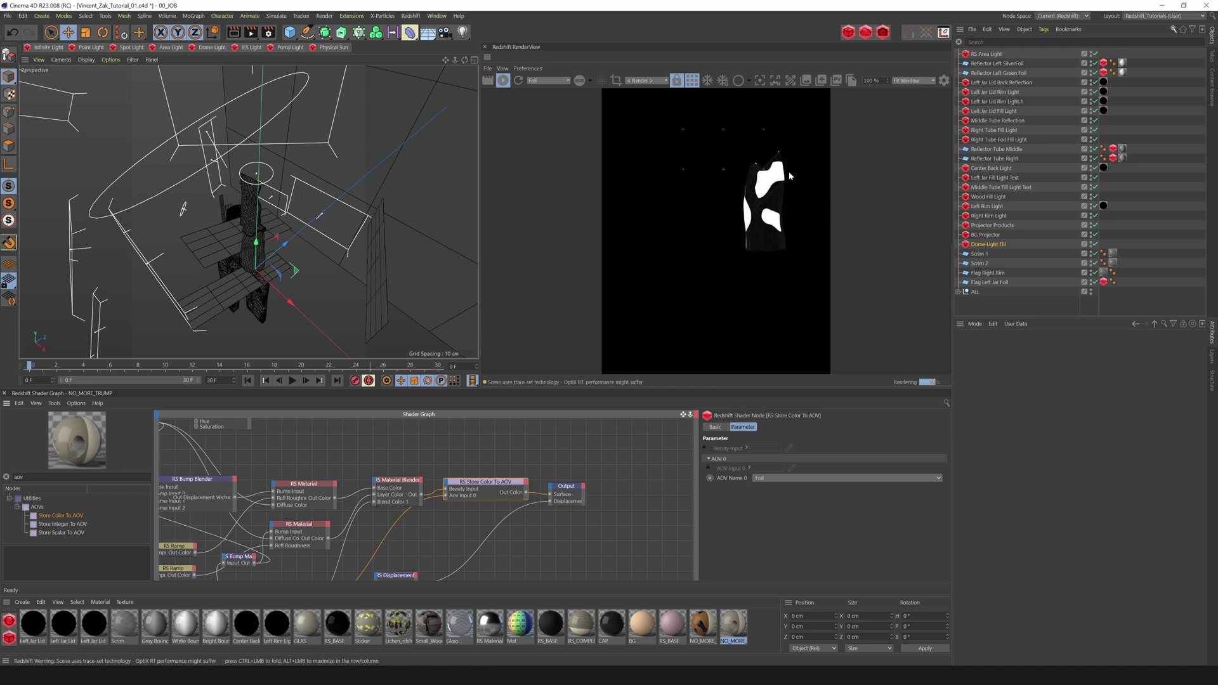
pyautogui.click(537, 88)
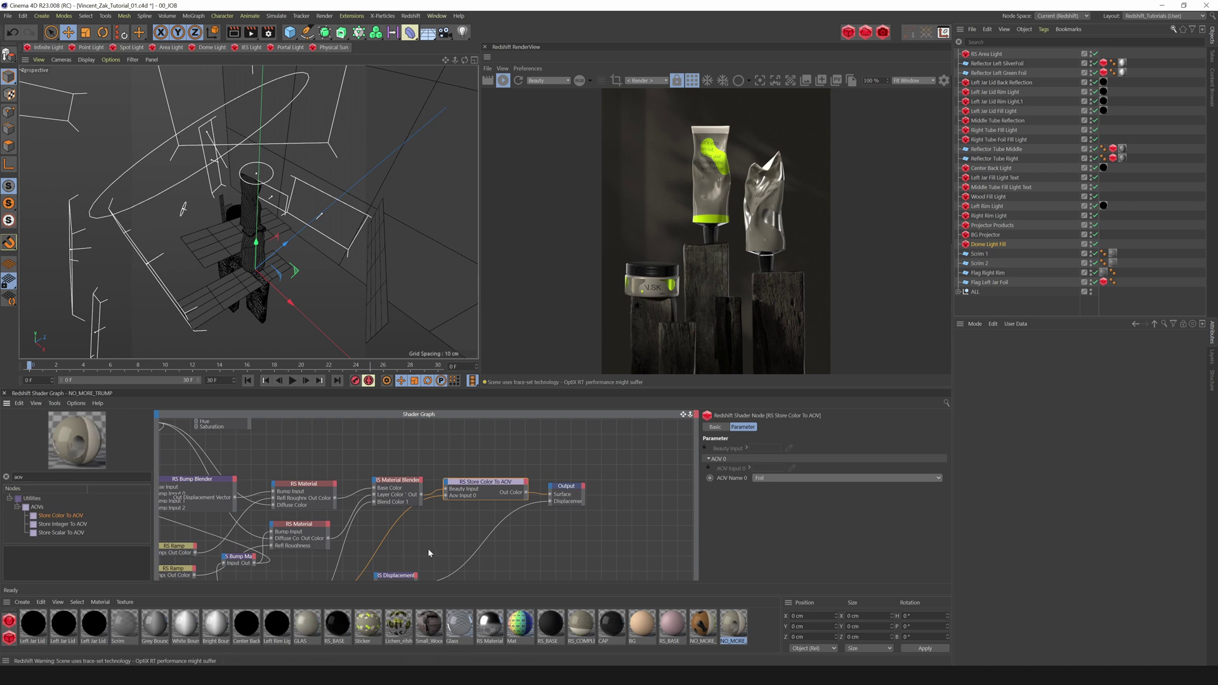
pyautogui.moveTo(480, 483); pyautogui.dragTo(478, 497)
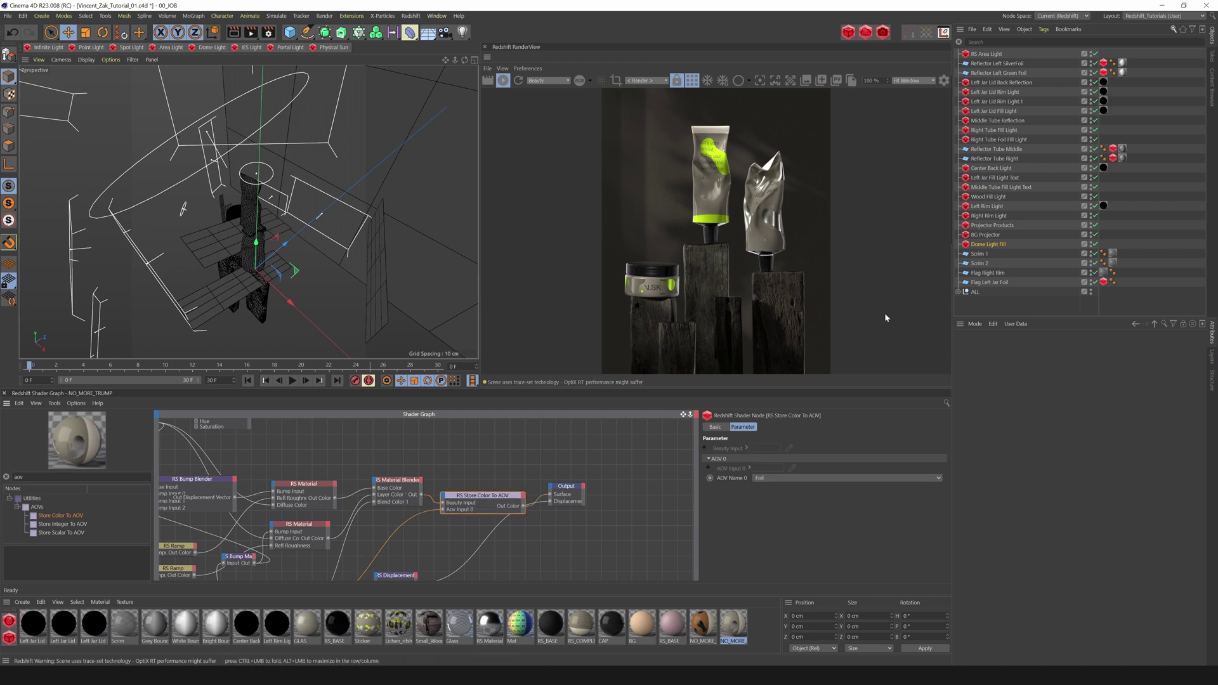